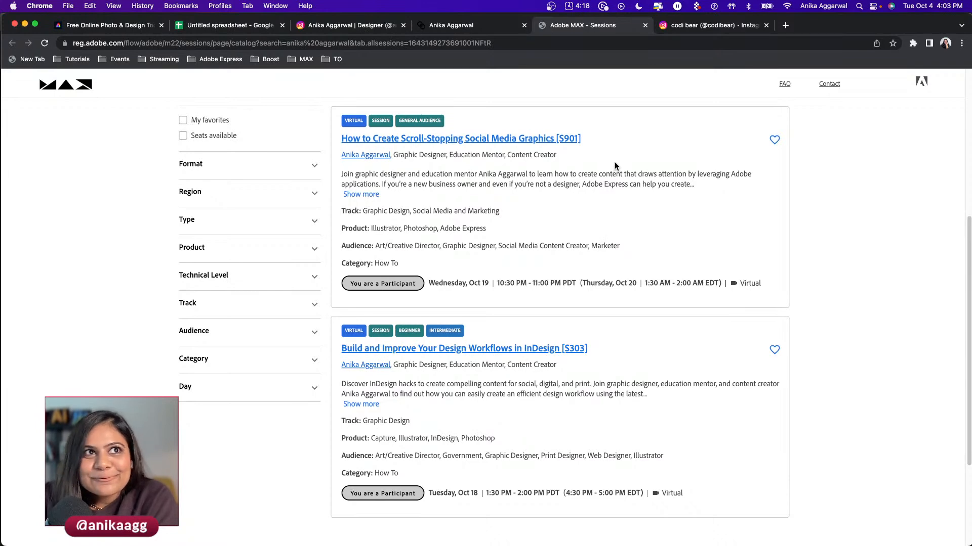
- Look through the illustrator's fall wreath and Beartober prompt-list posts, then return to InDesign
{"action": "left_click", "coordinate": [678, 31]}
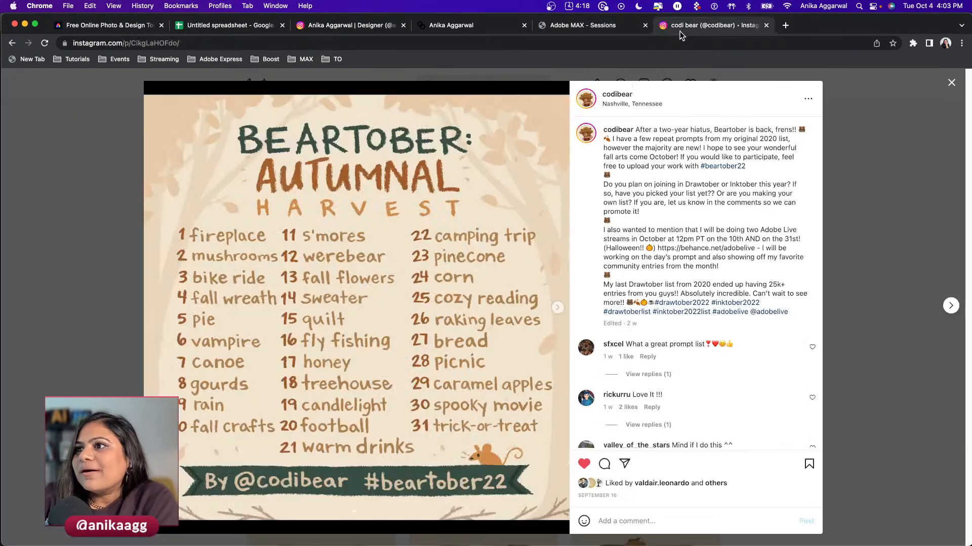
{"action": "left_click", "coordinate": [122, 276]}
{"action": "left_click", "coordinate": [458, 280]}
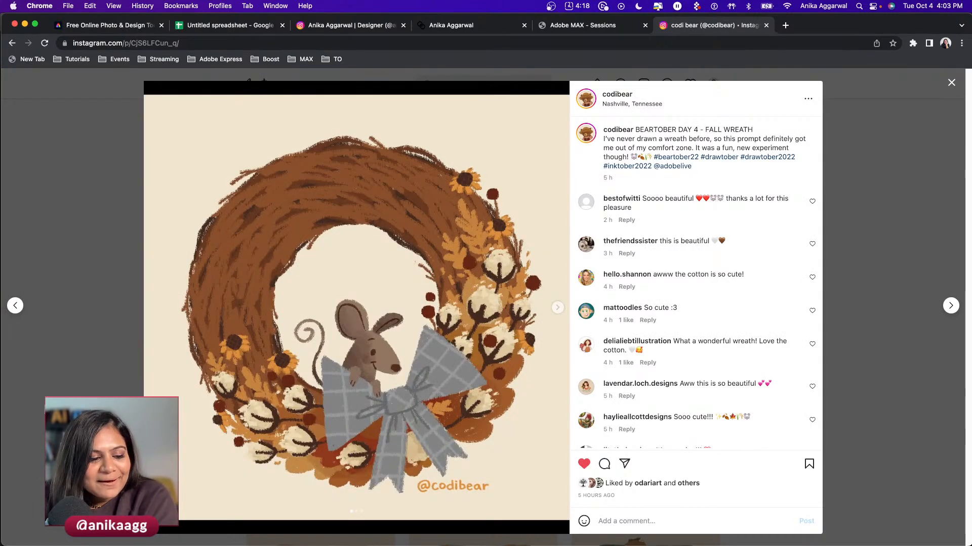
{"action": "key", "text": "Escape"}
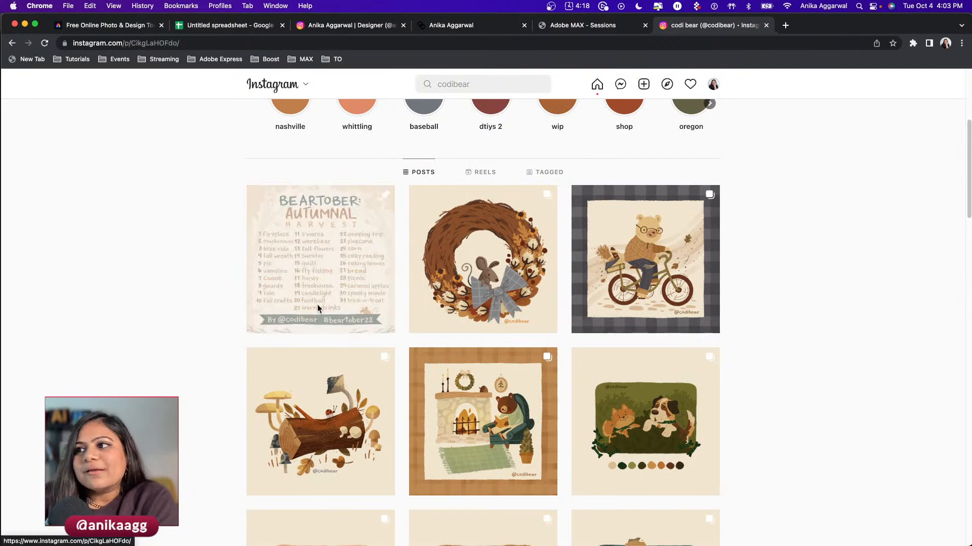
{"action": "left_click", "coordinate": [319, 310]}
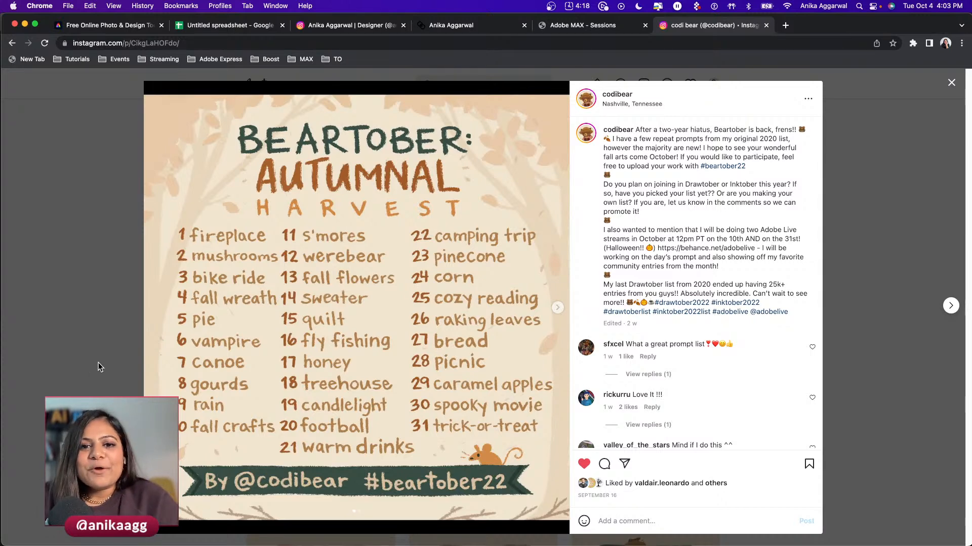
{"action": "left_click", "coordinate": [98, 366]}
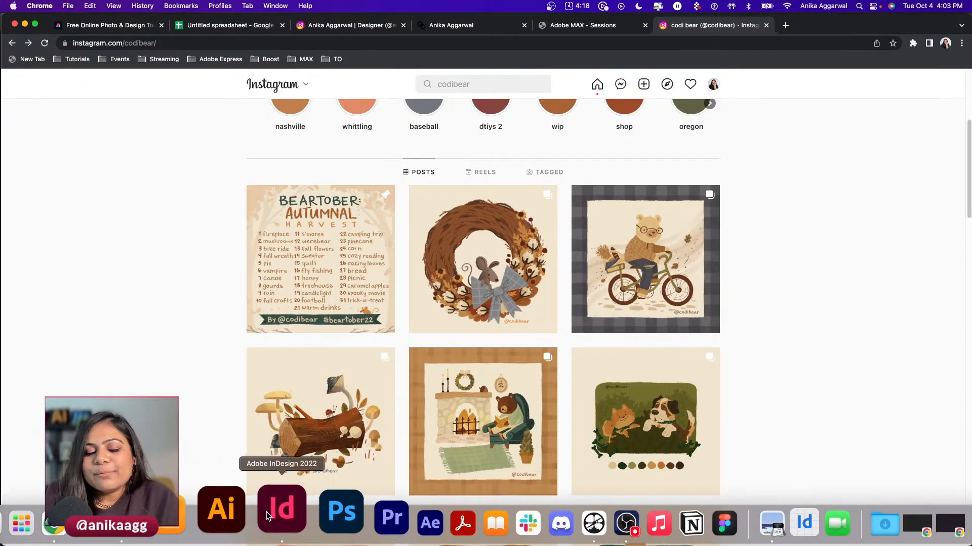
{"action": "left_click", "coordinate": [268, 515]}
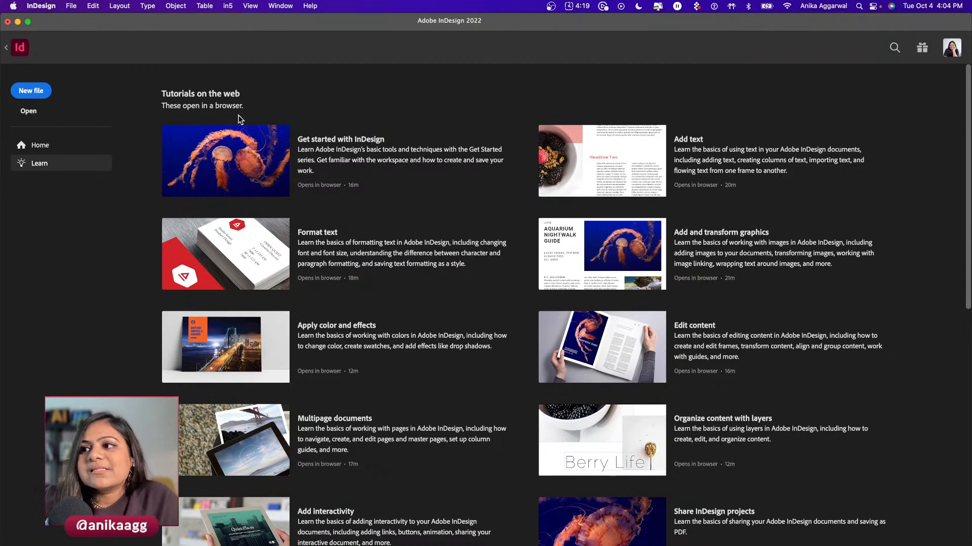
- Start a new InDesign document and show the blank Print presets
{"action": "left_click", "coordinate": [28, 96]}
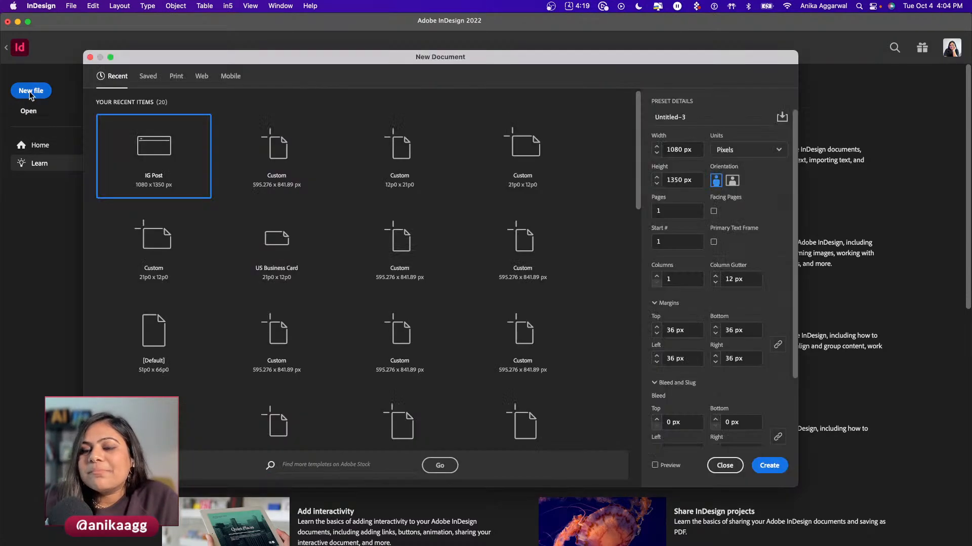
{"action": "left_click_drag", "start_coordinate": [186, 61], "coordinate": [131, 43]}
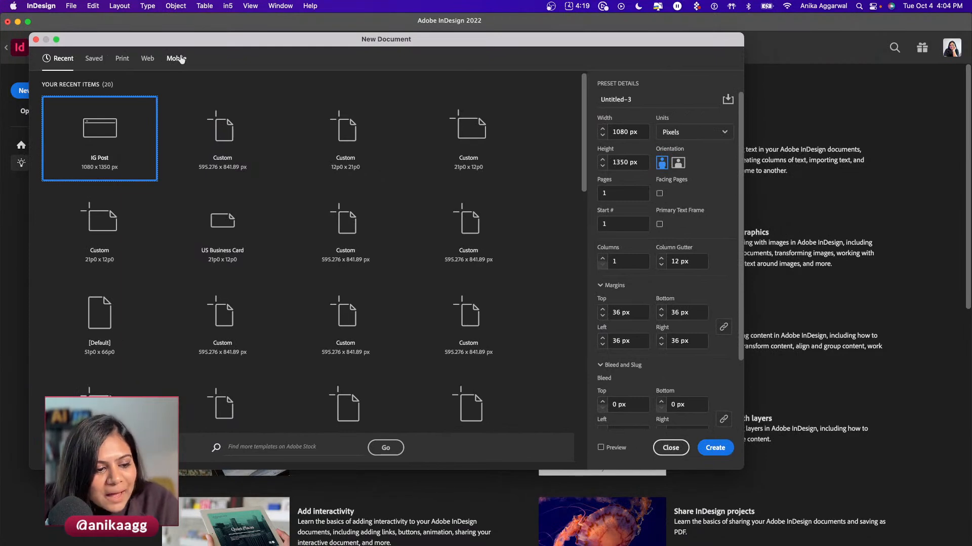
{"action": "left_click", "coordinate": [127, 59]}
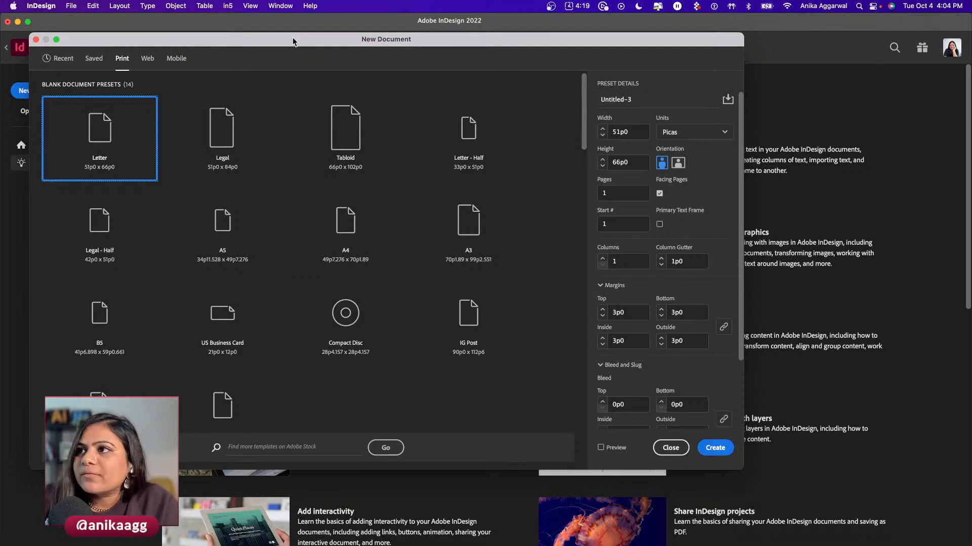
{"action": "left_click_drag", "start_coordinate": [292, 42], "coordinate": [290, 29]}
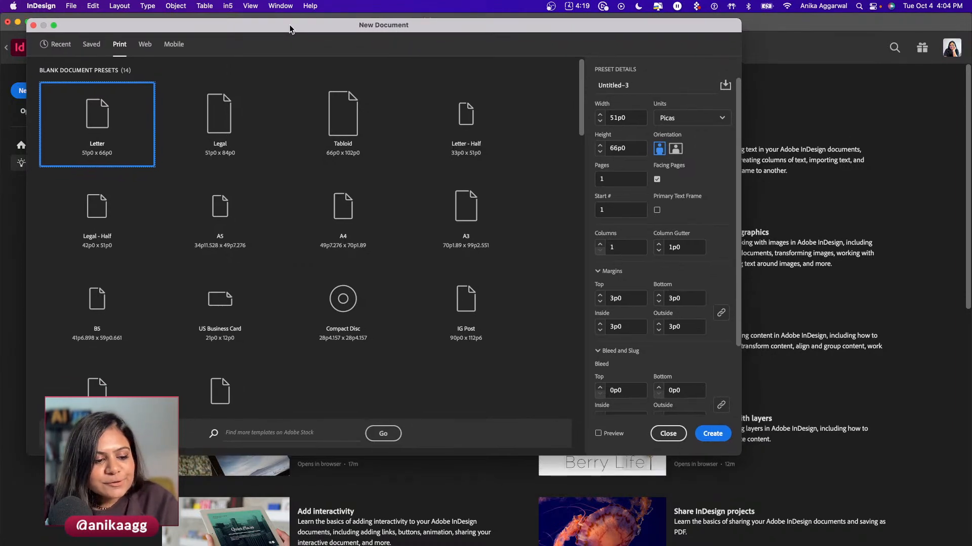
{"action": "scroll", "coordinate": [345, 268], "scroll_direction": "down", "scroll_amount": 3}
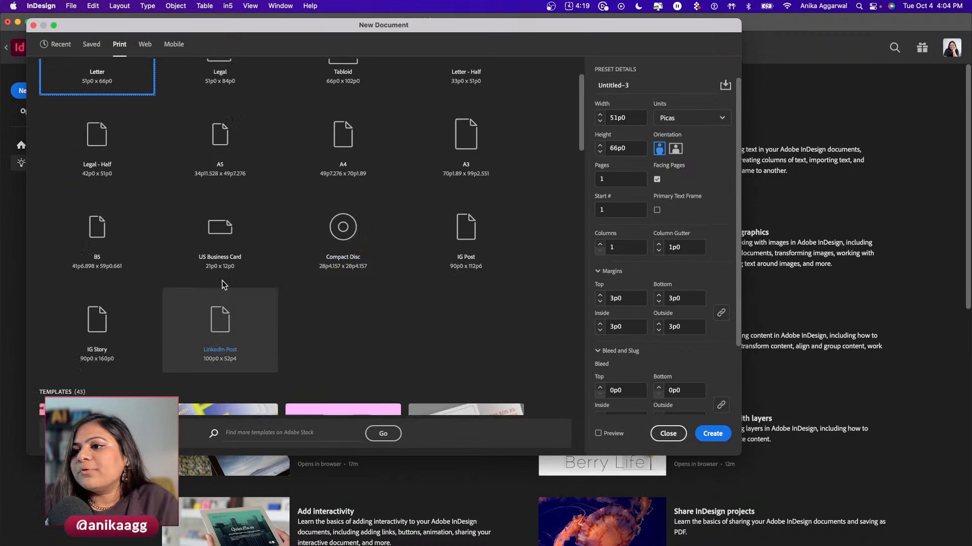
- Choose the US Business Card preset in inches, with facing pages off and 2 pages
{"action": "left_click", "coordinate": [219, 246]}
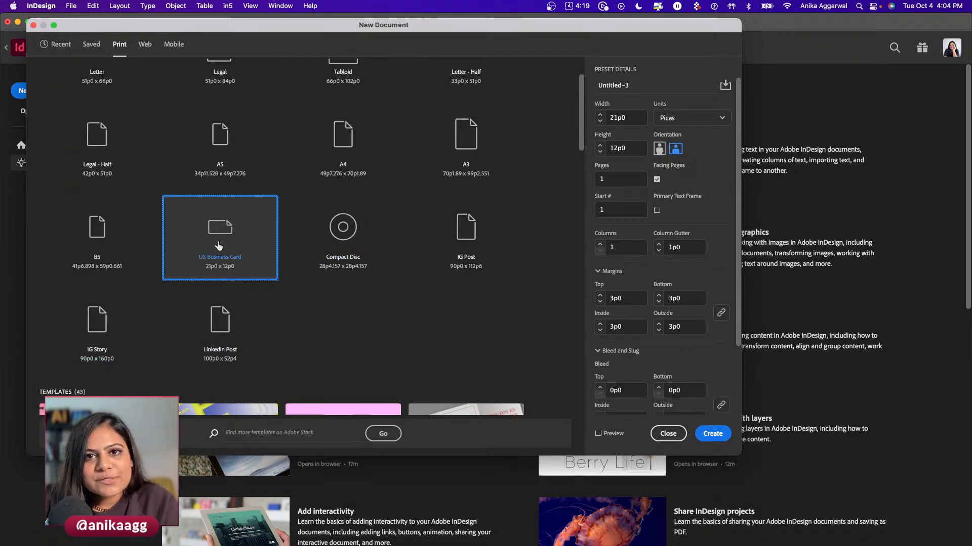
{"action": "left_click", "coordinate": [684, 121]}
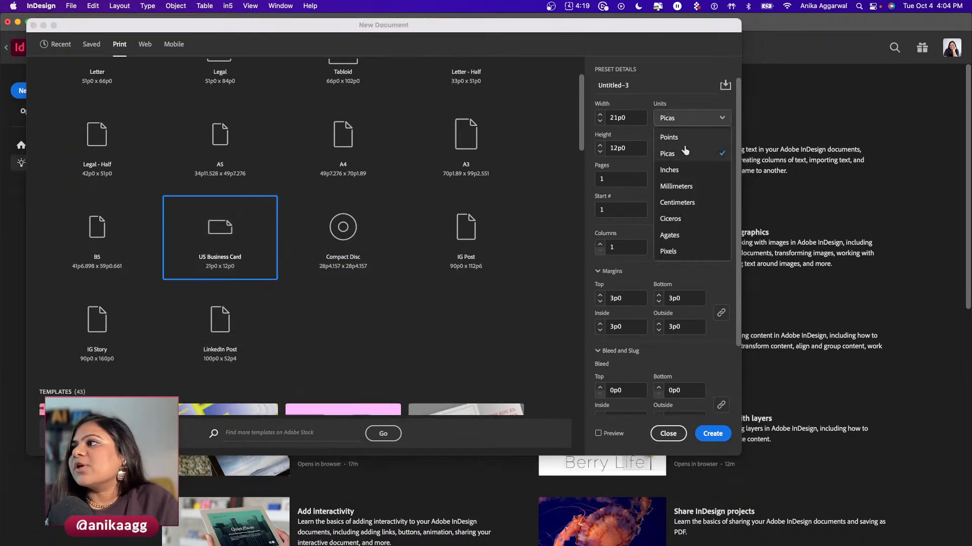
{"action": "left_click", "coordinate": [685, 169]}
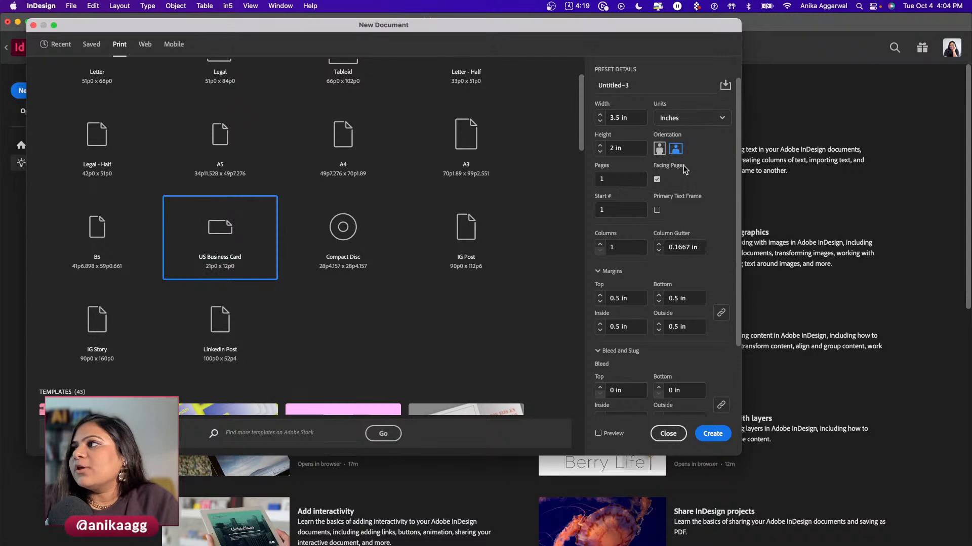
{"action": "left_click", "coordinate": [657, 179]}
{"action": "double_click", "coordinate": [605, 180]}
{"action": "type", "text": "2"}
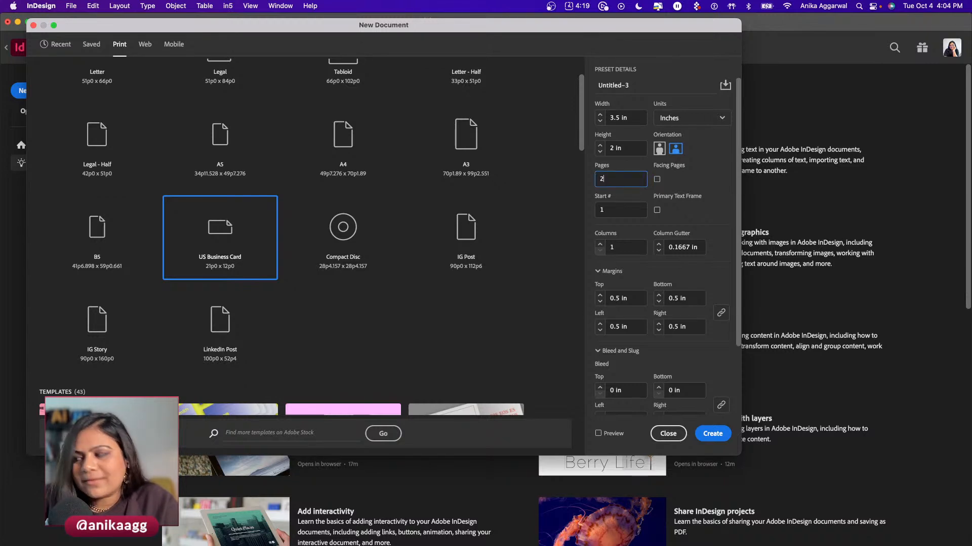
{"action": "left_click", "coordinate": [705, 207]}
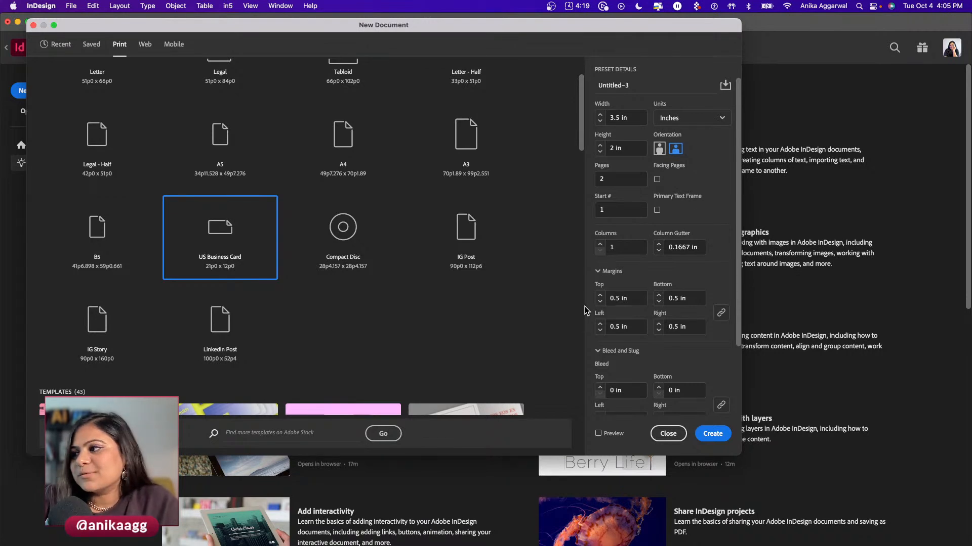
- Set margins and bleed to 0.25 in and turn on Preview
{"action": "left_click", "coordinate": [599, 303]}
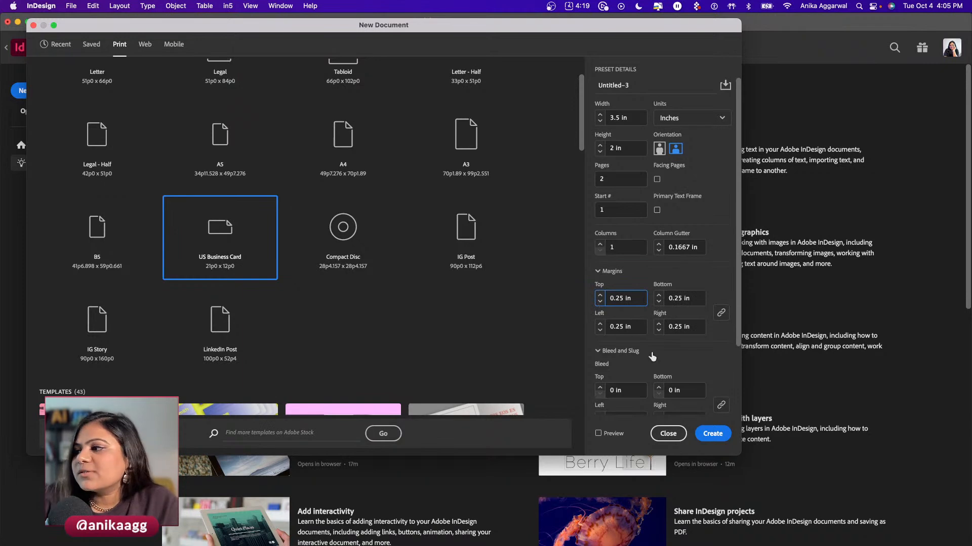
{"action": "scroll", "coordinate": [601, 314], "scroll_direction": "down", "scroll_amount": 3}
{"action": "left_click", "coordinate": [600, 302]}
{"action": "left_click", "coordinate": [600, 303]}
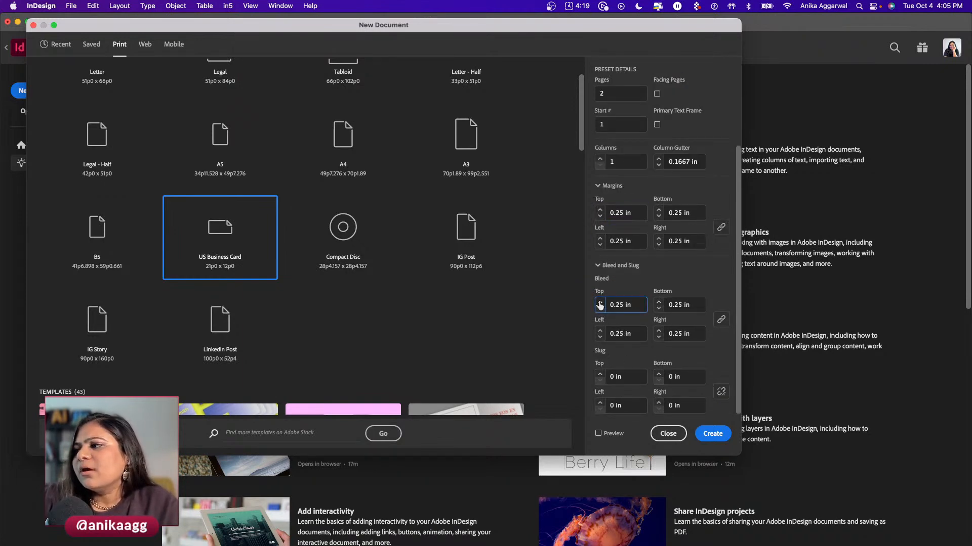
{"action": "left_click", "coordinate": [598, 434]}
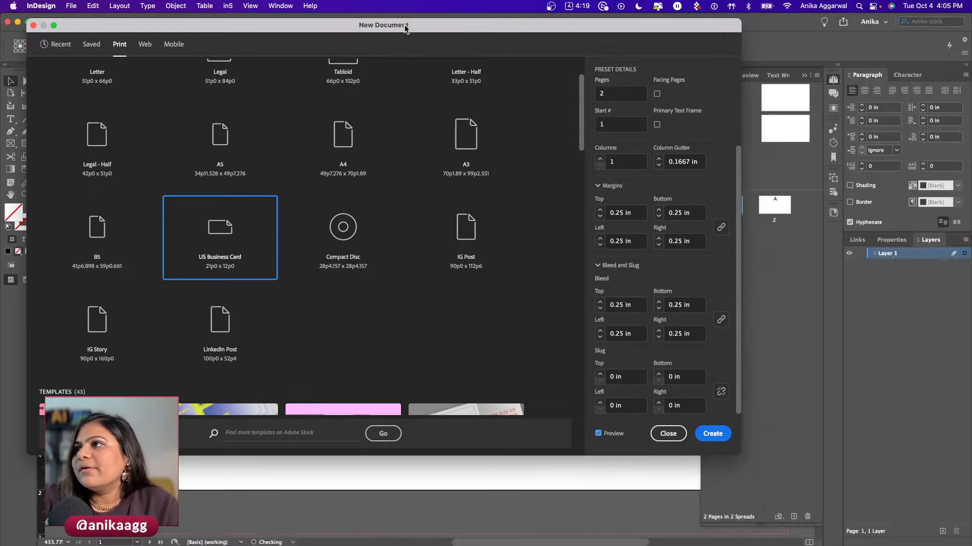
{"action": "left_click_drag", "start_coordinate": [410, 26], "coordinate": [467, 61]}
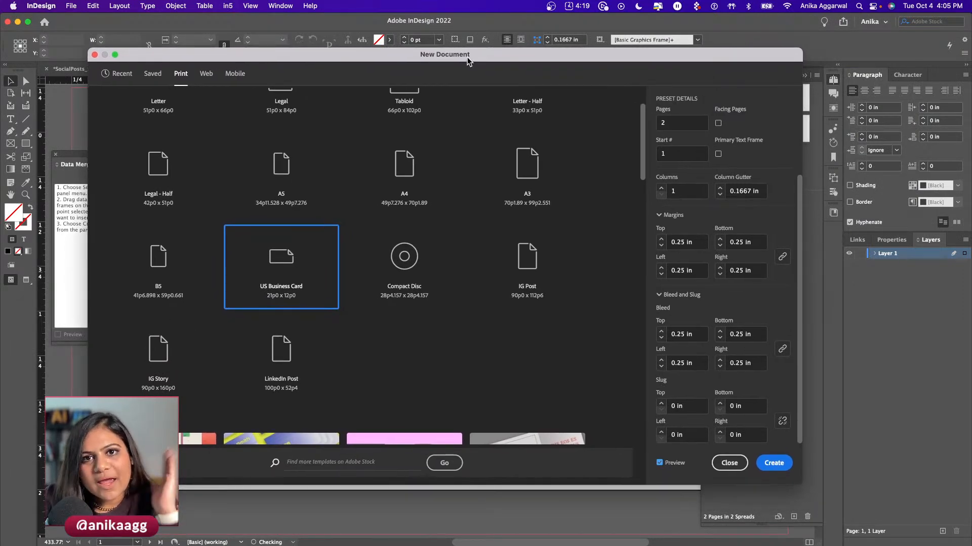
- Create the 3.5 × 2 in card document, close Data Merge, and show the Properties panel
{"action": "left_click", "coordinate": [783, 464]}
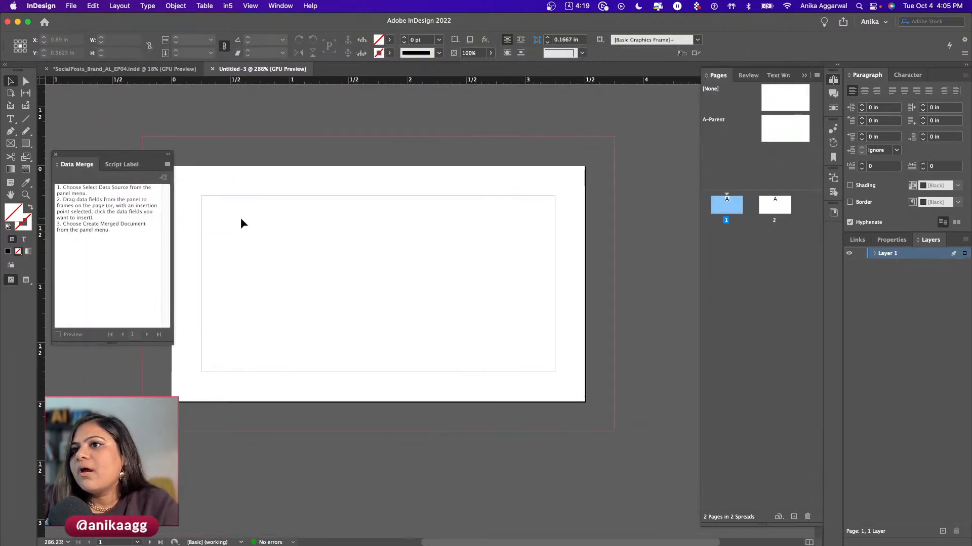
{"action": "left_click", "coordinate": [55, 153]}
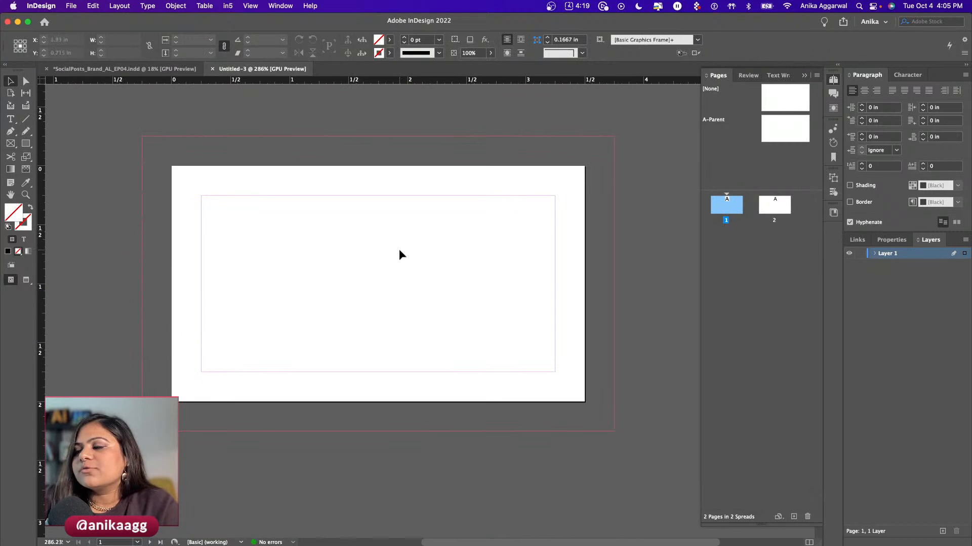
{"action": "scroll", "coordinate": [398, 259], "scroll_direction": "down", "scroll_amount": 5}
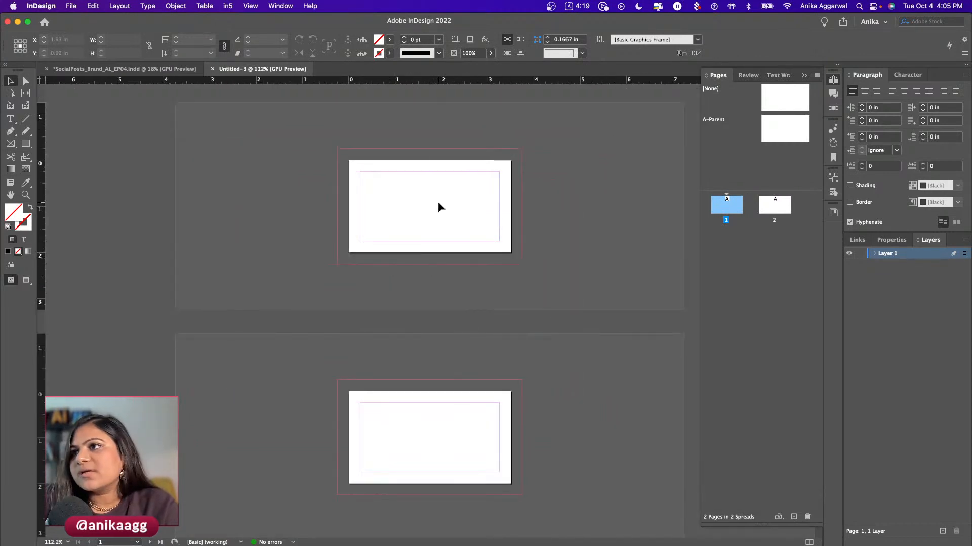
{"action": "scroll", "coordinate": [438, 202], "scroll_direction": "up", "scroll_amount": 4}
{"action": "scroll", "coordinate": [436, 204], "scroll_direction": "up", "scroll_amount": 2}
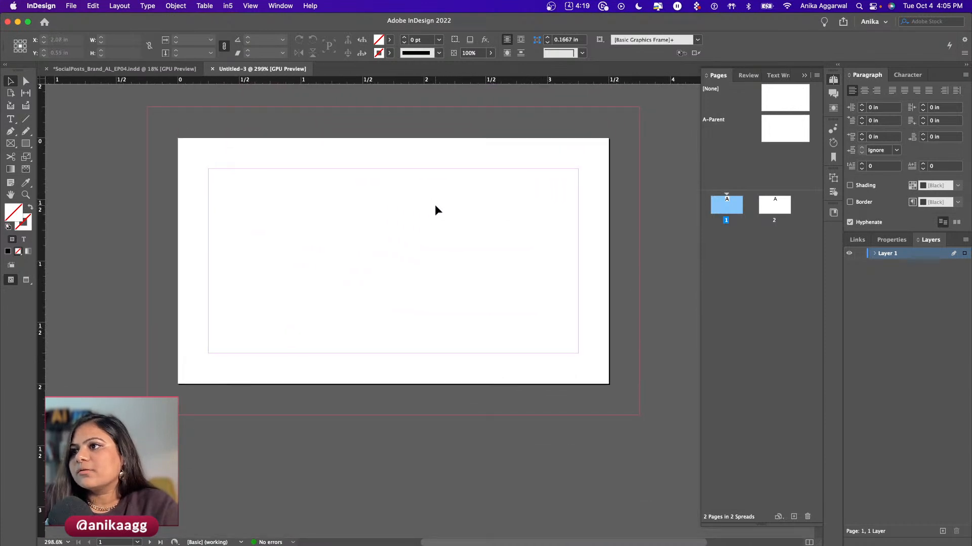
{"action": "scroll", "coordinate": [354, 209], "scroll_direction": "up", "scroll_amount": 1}
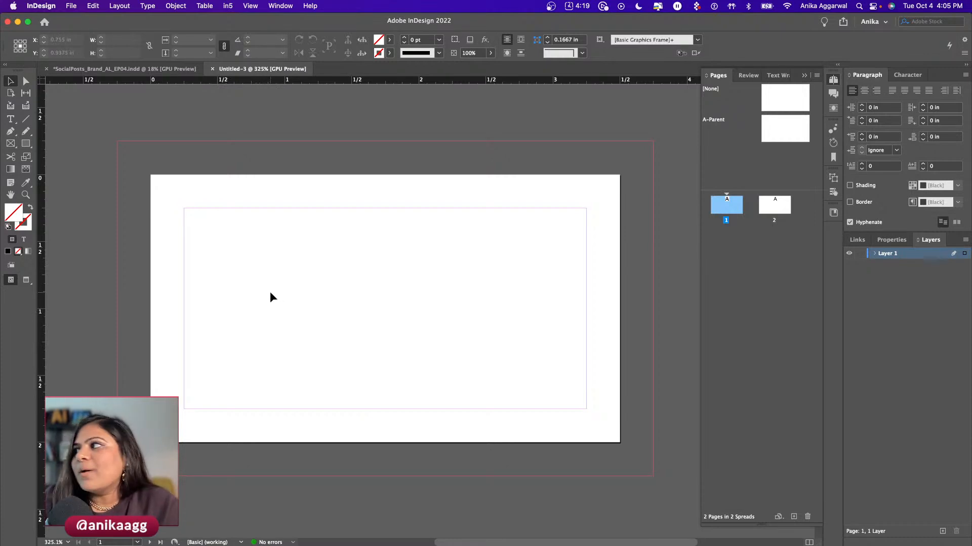
{"action": "left_click", "coordinate": [891, 243]}
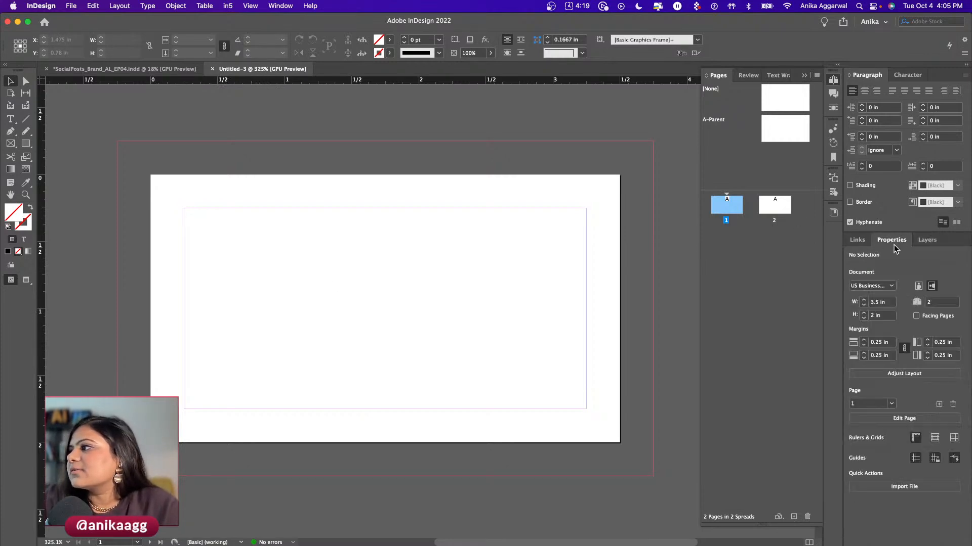
{"action": "left_click", "coordinate": [927, 240]}
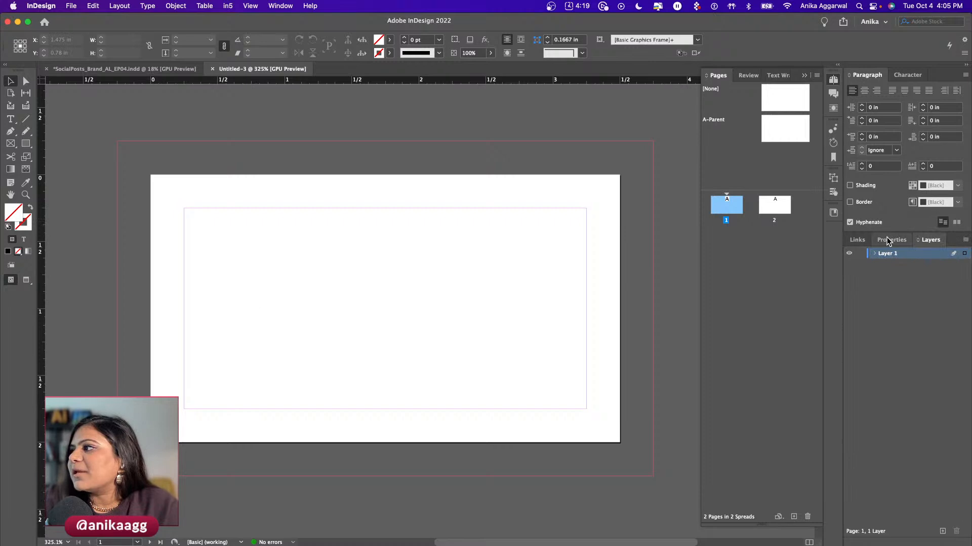
{"action": "left_click", "coordinate": [888, 242]}
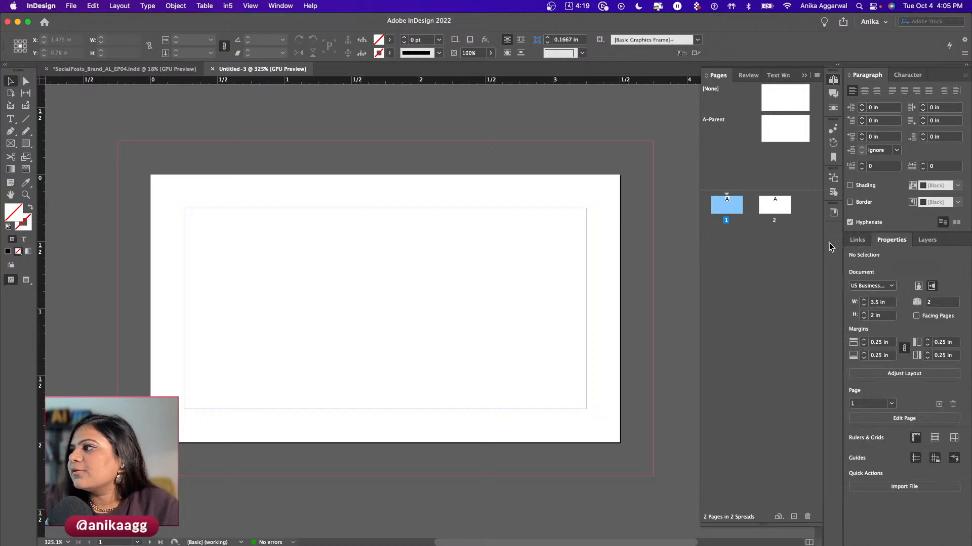
- Draw a text frame on page 1 and type the name ANIKA
{"action": "left_click", "coordinate": [12, 120]}
{"action": "mouse_move", "coordinate": [225, 259]}
{"action": "left_mouse_down"}
{"action": "mouse_move", "coordinate": [278, 282]}
{"action": "mouse_move", "coordinate": [385, 301]}
{"action": "left_mouse_up"}
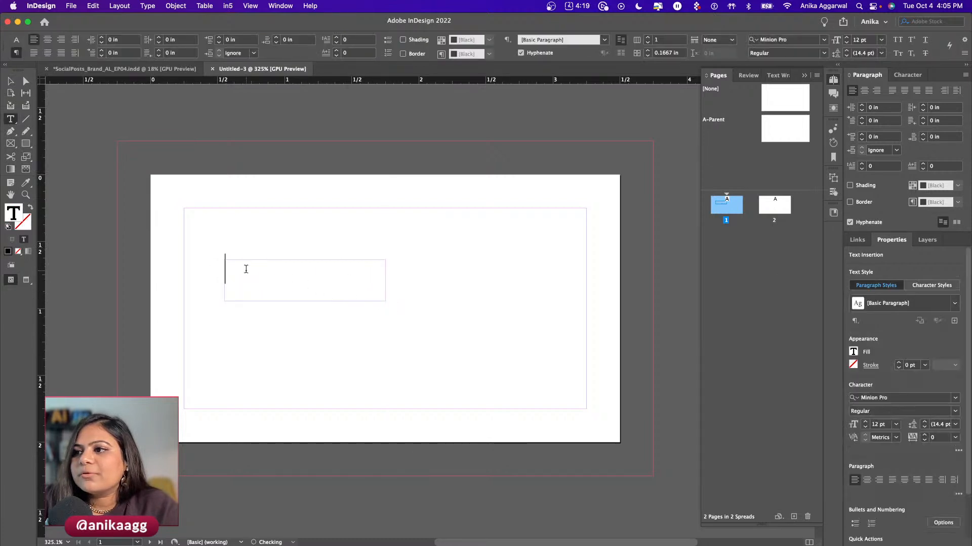
{"action": "key", "text": "Escape"}
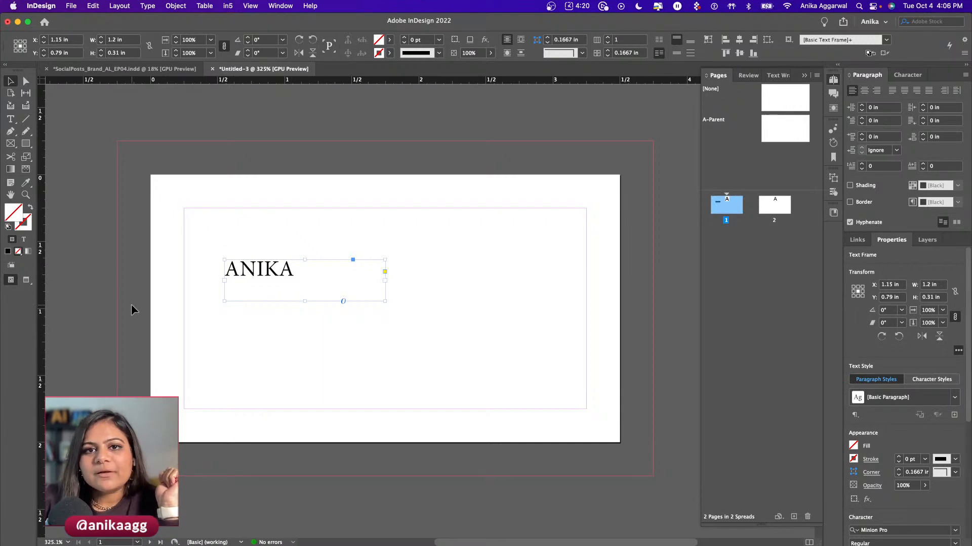
- Enter 'First Name' in cell A1 of the Untitled spreadsheet, then return to InDesign
{"action": "key", "text": "ctrl+Up"}
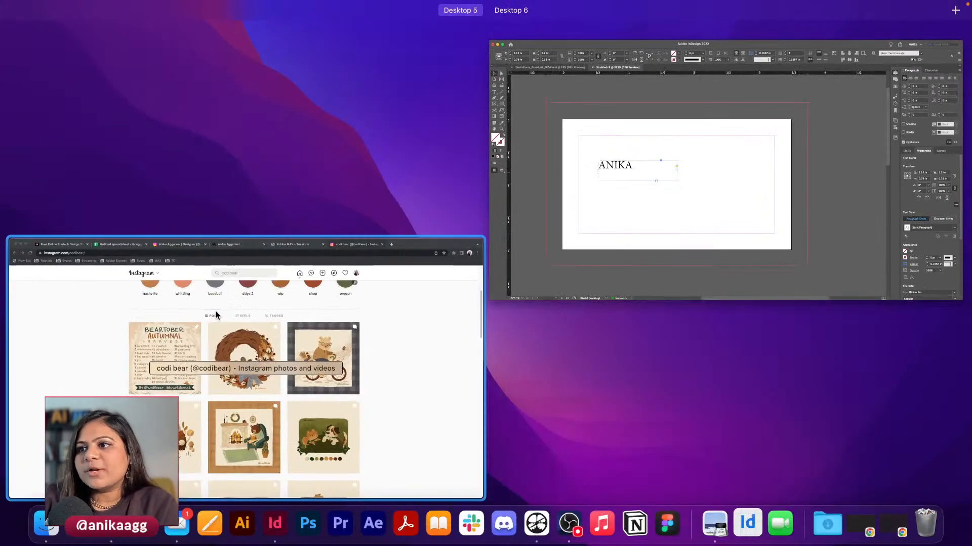
{"action": "left_click", "coordinate": [216, 310]}
{"action": "left_click", "coordinate": [210, 27]}
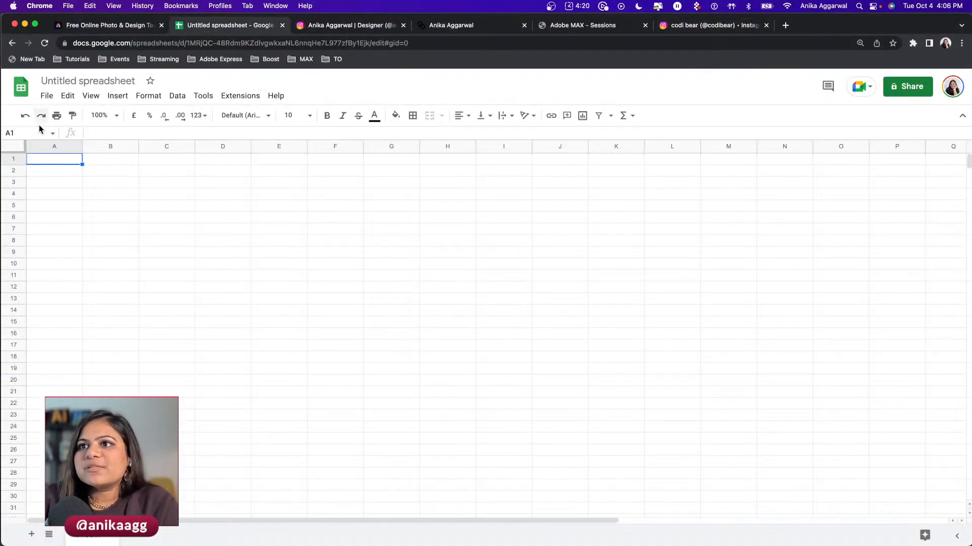
{"action": "double_click", "coordinate": [58, 162]}
{"action": "type", "text": "Fi"}
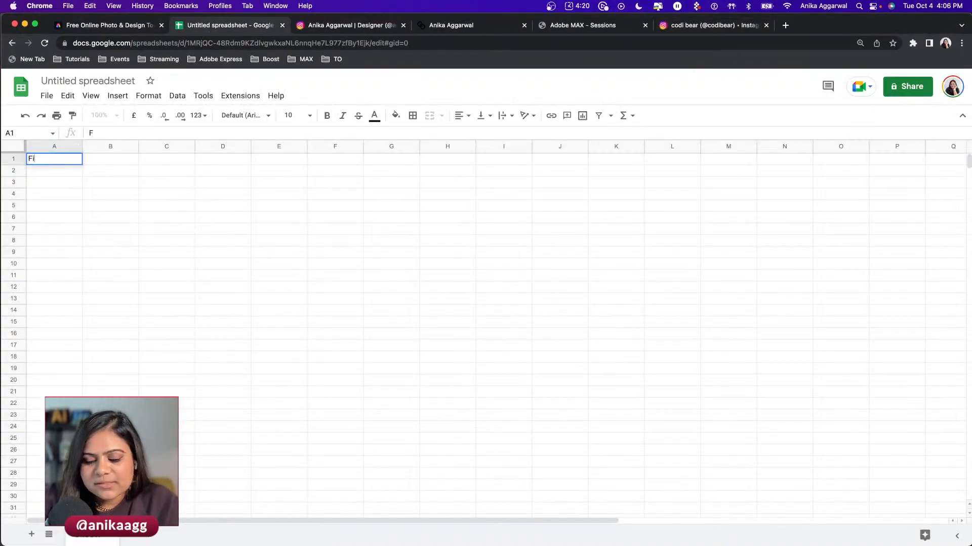
{"action": "type", "text": "rst Name"}
{"action": "key", "text": "Tab"}
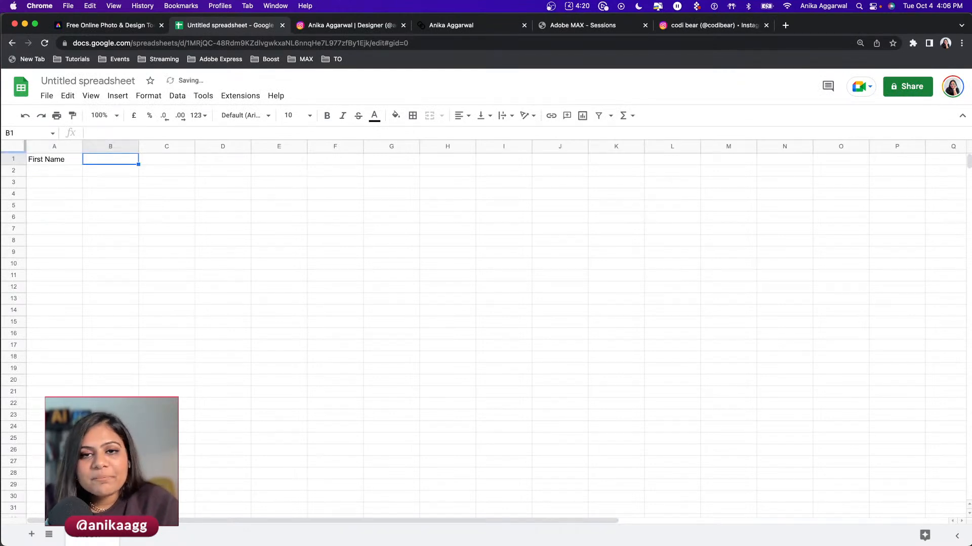
{"action": "left_click", "coordinate": [273, 527]}
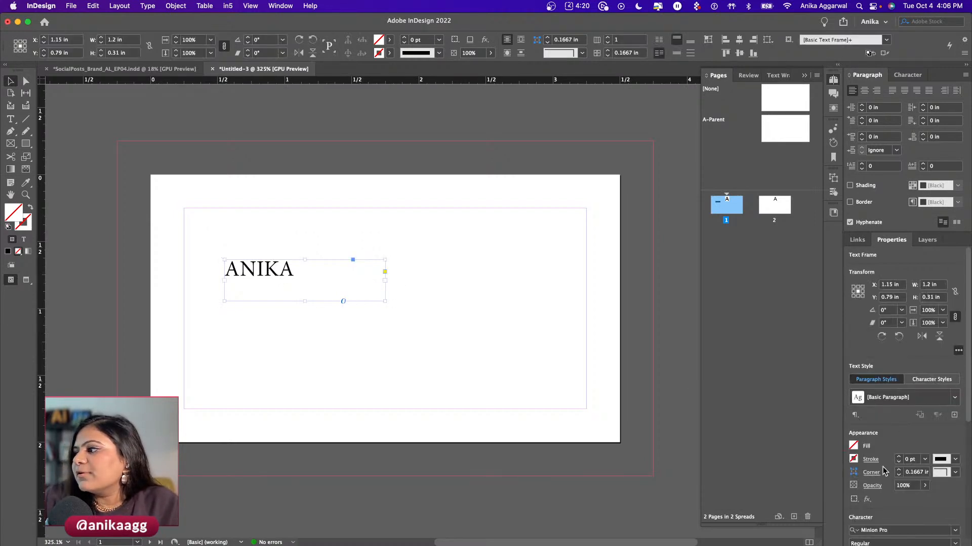
- Select the ANIKA text frame and set its font to Degular
{"action": "scroll", "coordinate": [883, 445], "scroll_direction": "down", "scroll_amount": 4}
{"action": "scroll", "coordinate": [881, 444], "scroll_direction": "down", "scroll_amount": 1}
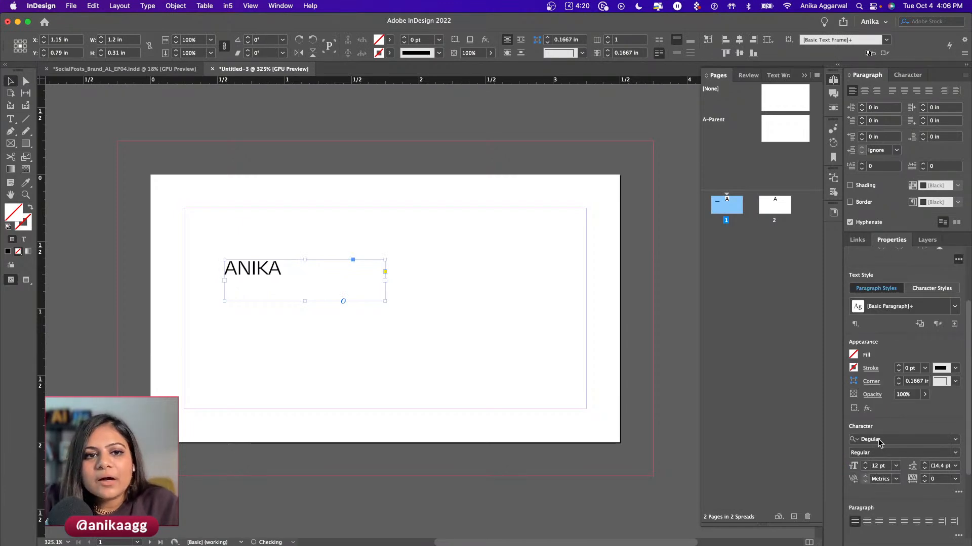
{"action": "left_click", "coordinate": [565, 430]}
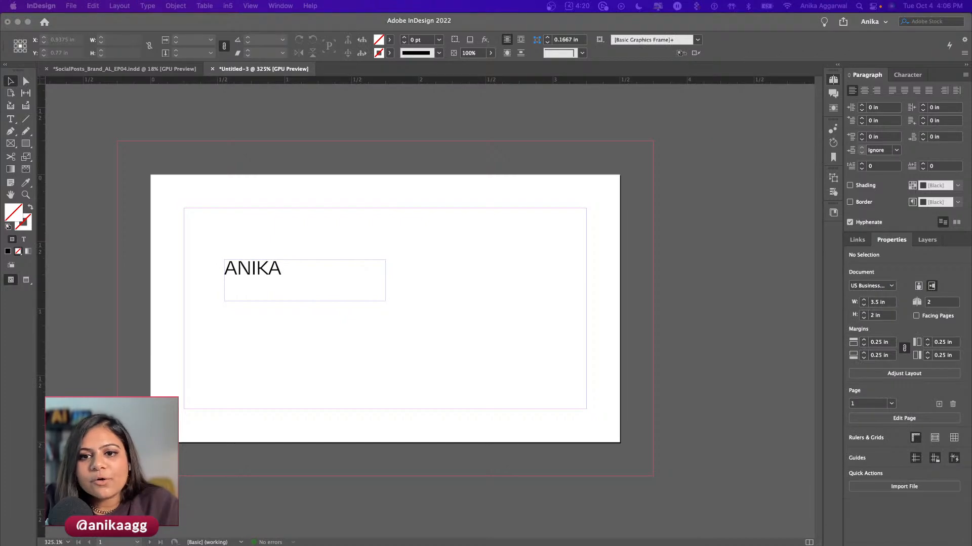
{"action": "left_click", "coordinate": [254, 310]}
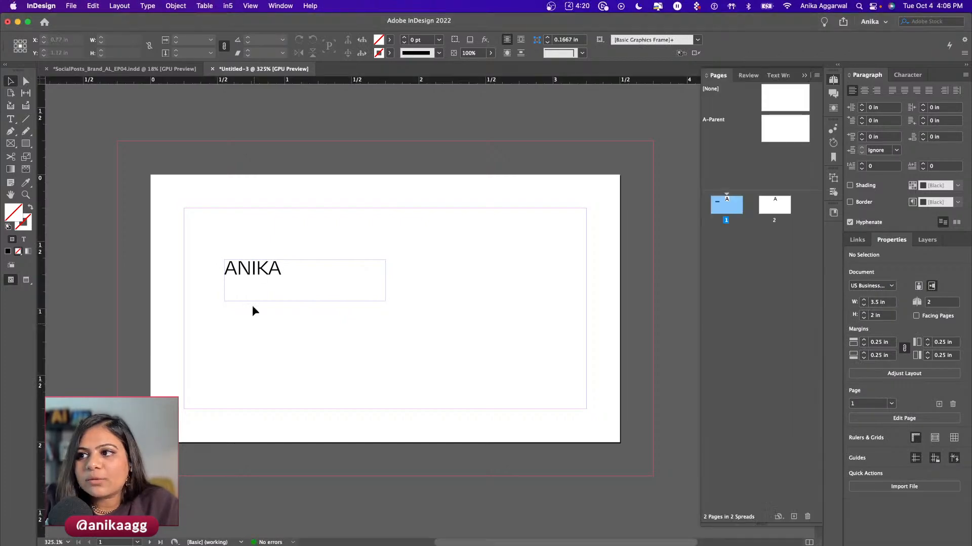
{"action": "left_click", "coordinate": [249, 274]}
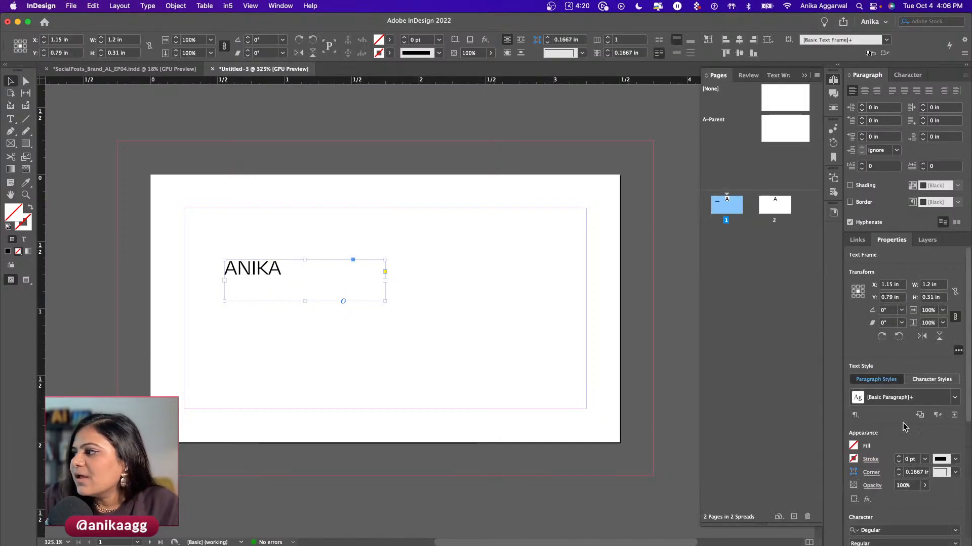
- Switch to the browser and open a new tab
{"action": "scroll", "coordinate": [907, 508], "scroll_direction": "down", "scroll_amount": 1}
{"action": "mouse_move", "coordinate": [158, 543]}
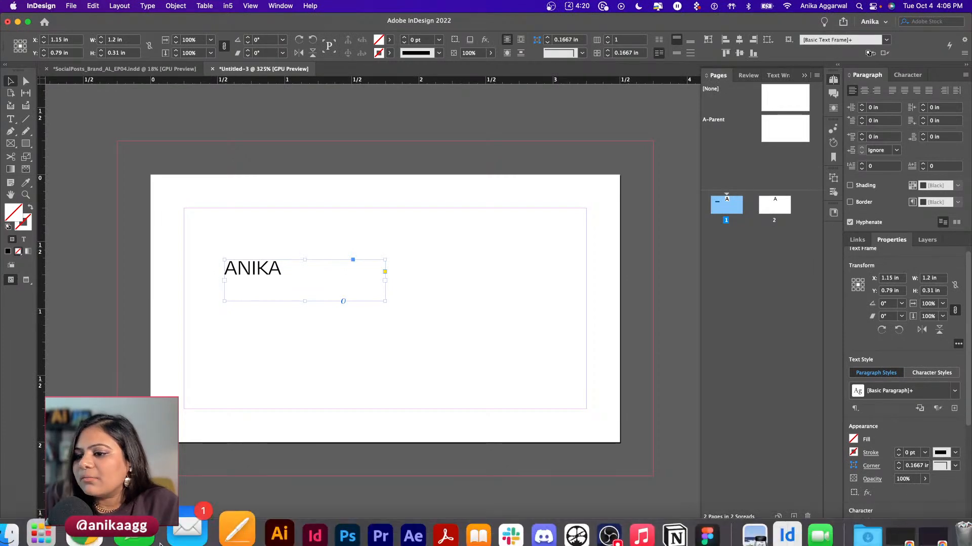
{"action": "right_click", "coordinate": [170, 514]}
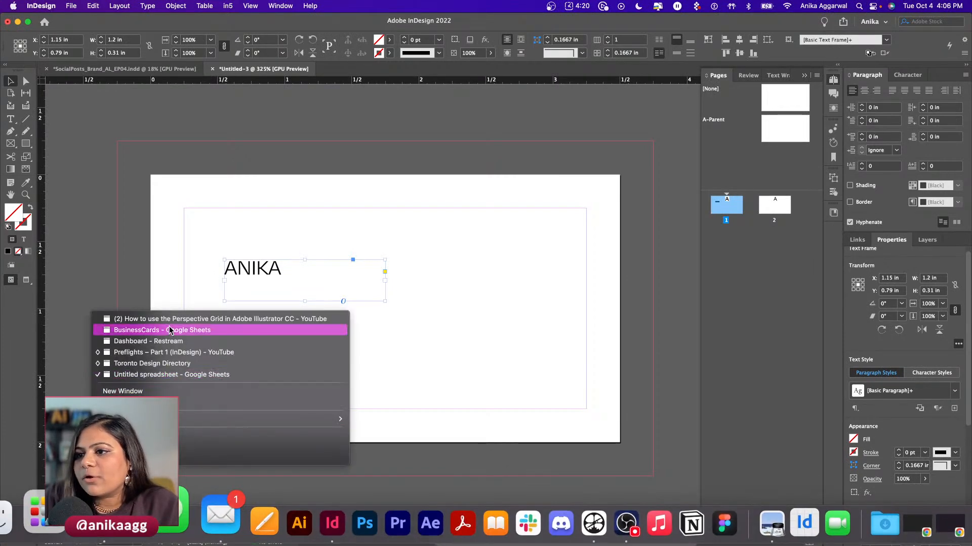
{"action": "left_click", "coordinate": [426, 317]}
{"action": "key", "text": "super+Tab"}
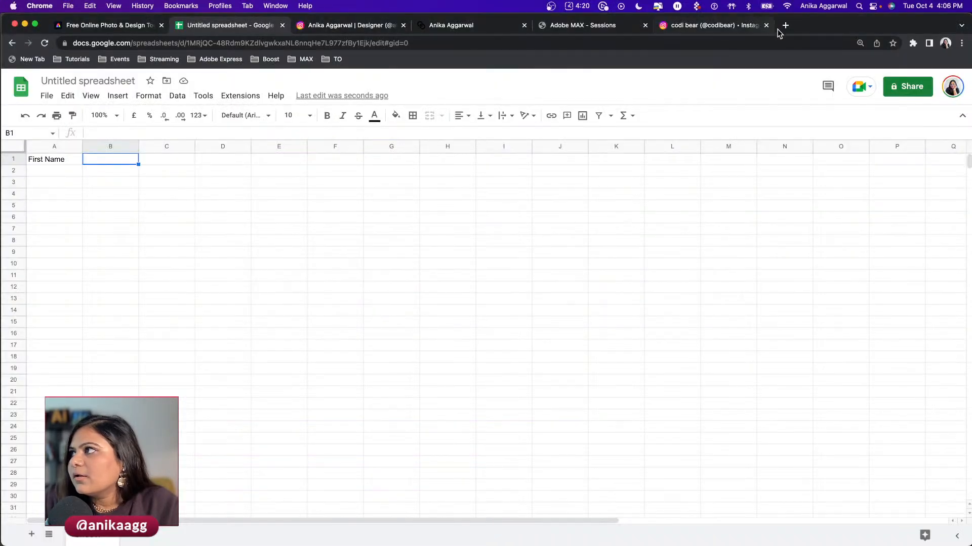
{"action": "left_click", "coordinate": [780, 25]}
- Load fonts.adobe.com, sign in, and open the All fonts catalogue
{"action": "type", "text": "fo"}
{"action": "key", "text": "Right"}
{"action": "key", "text": "Return"}
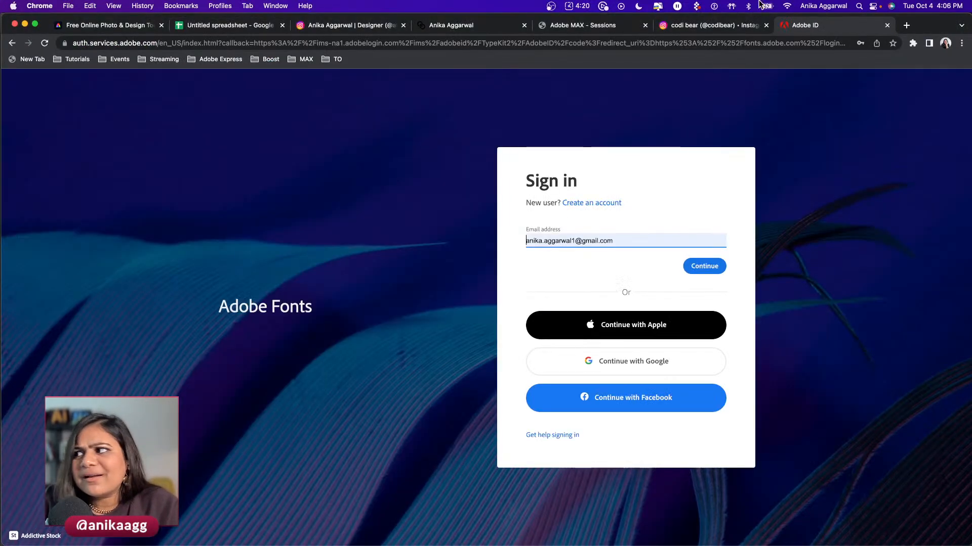
{"action": "left_click", "coordinate": [723, 265]}
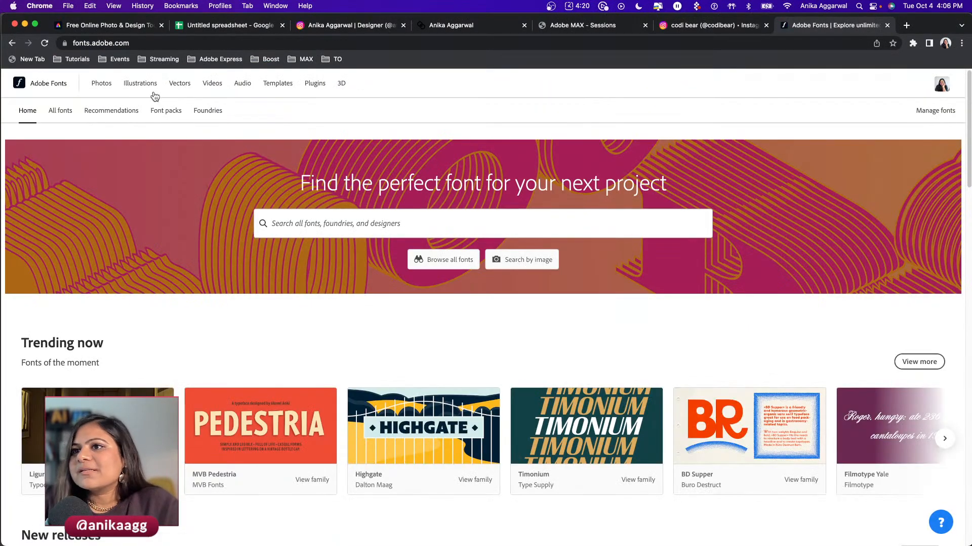
{"action": "left_click", "coordinate": [60, 110]}
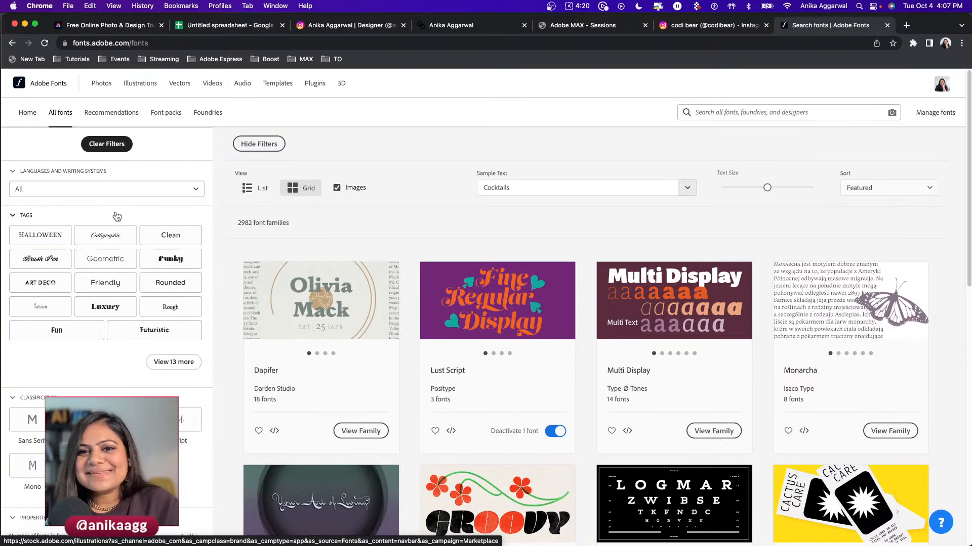
{"action": "left_click", "coordinate": [276, 511]}
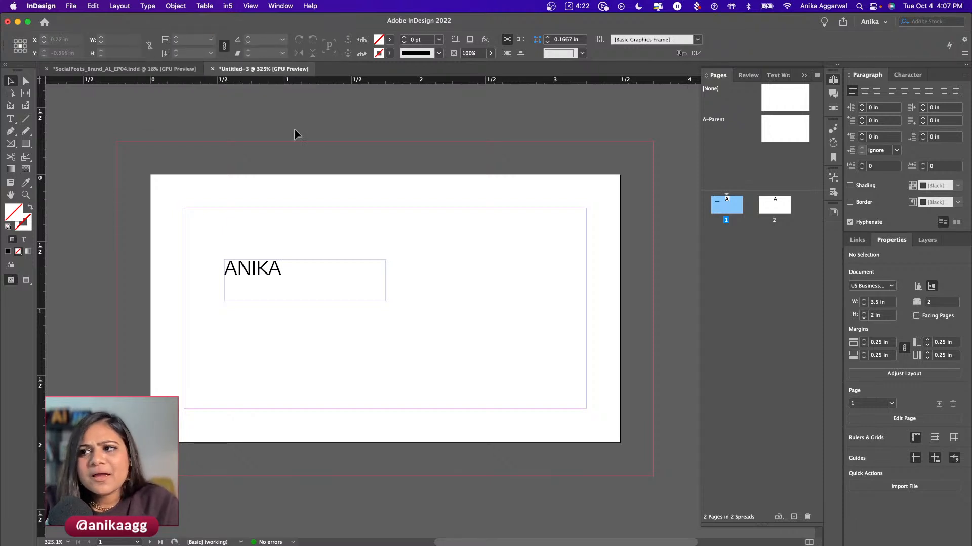
- Save the card document as BusinessCards_AL, then switch back to Adobe Fonts
{"action": "key", "text": "super+s"}
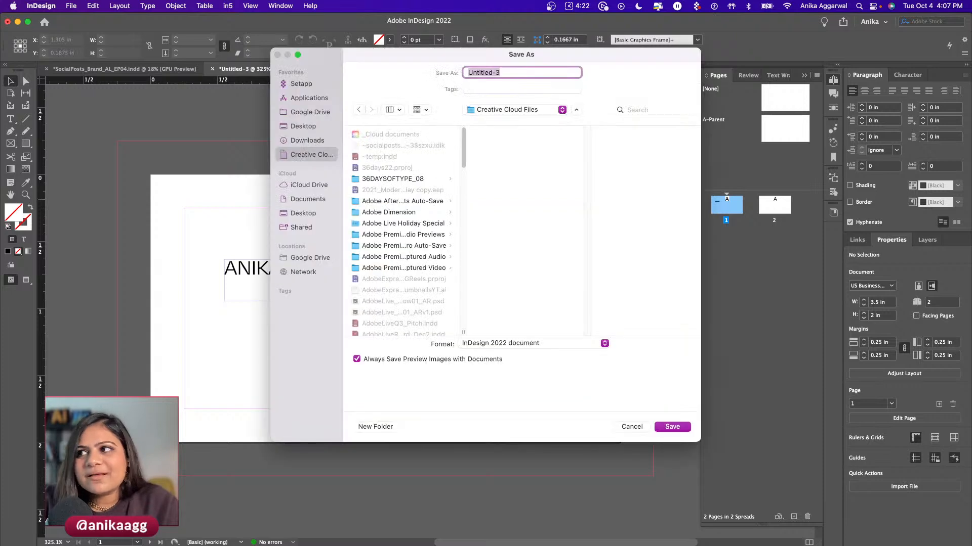
{"action": "left_click_drag", "start_coordinate": [527, 58], "coordinate": [407, 88]}
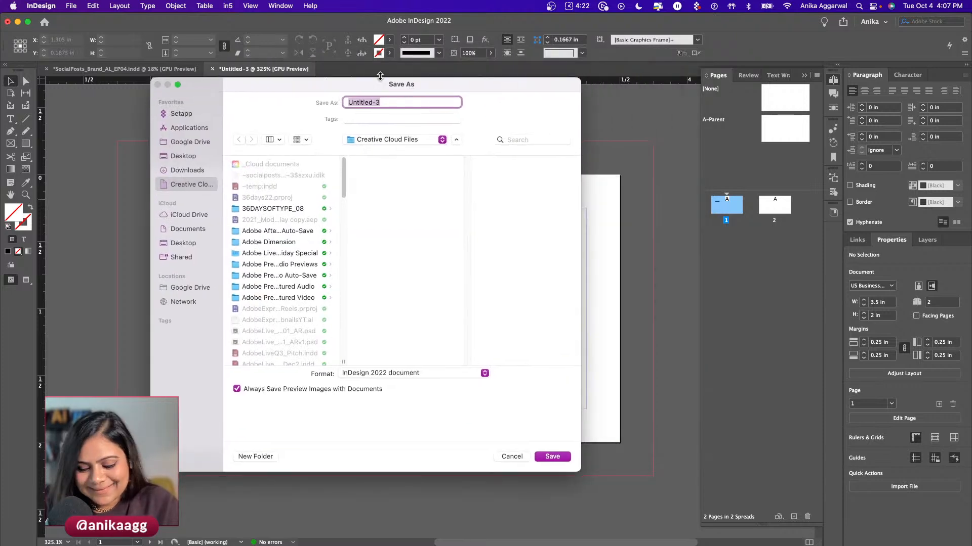
{"action": "type", "text": "BusinessCards_AL"}
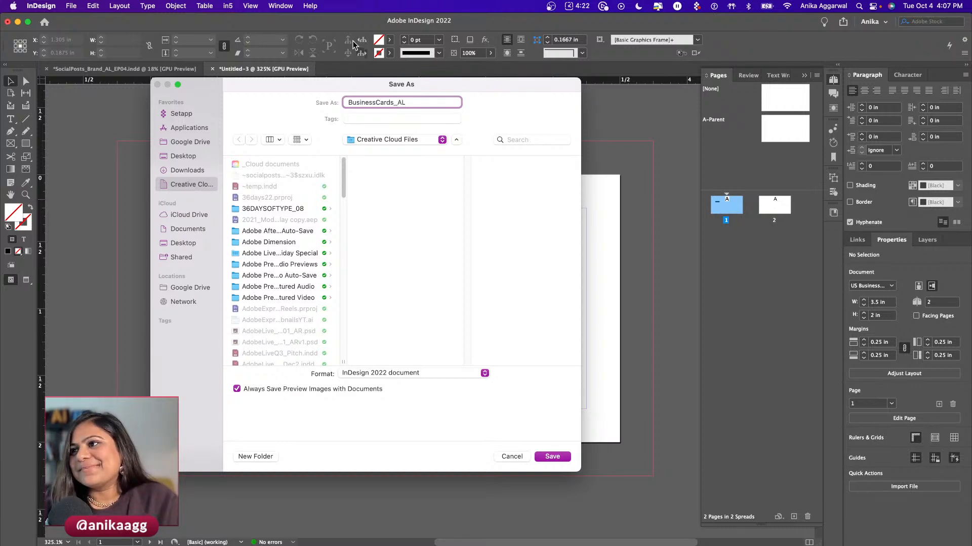
{"action": "left_click", "coordinate": [561, 460]}
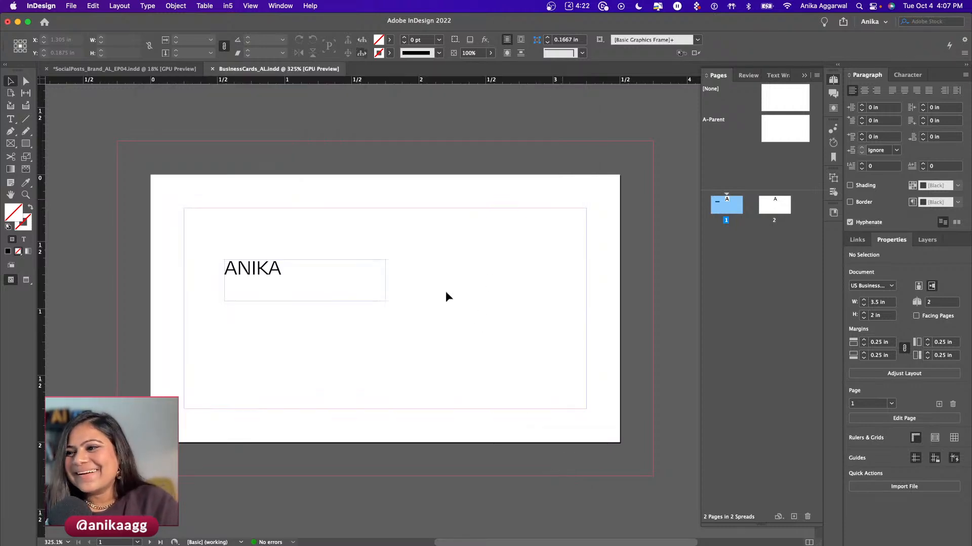
{"action": "left_click", "coordinate": [277, 272]}
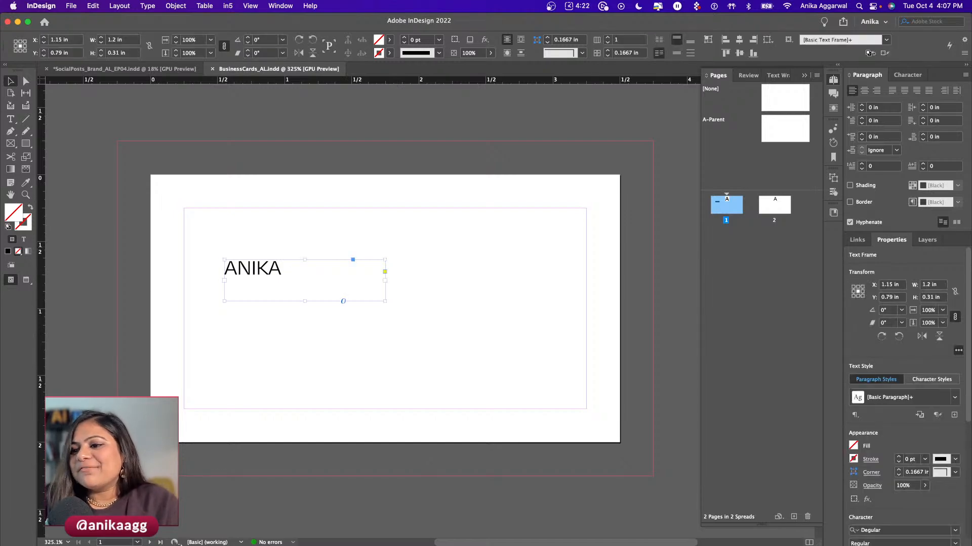
{"action": "key", "text": "super+Tab"}
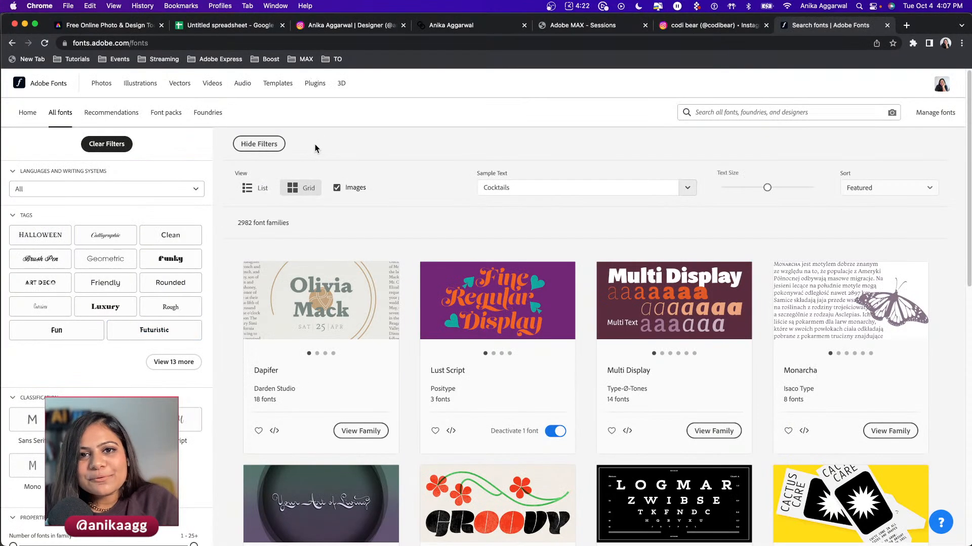
- Filter Adobe Fonts by the Clean tag and open Articulat CF in a new tab
{"action": "scroll", "coordinate": [89, 304], "scroll_direction": "down", "scroll_amount": 1}
{"action": "left_click", "coordinate": [186, 231]}
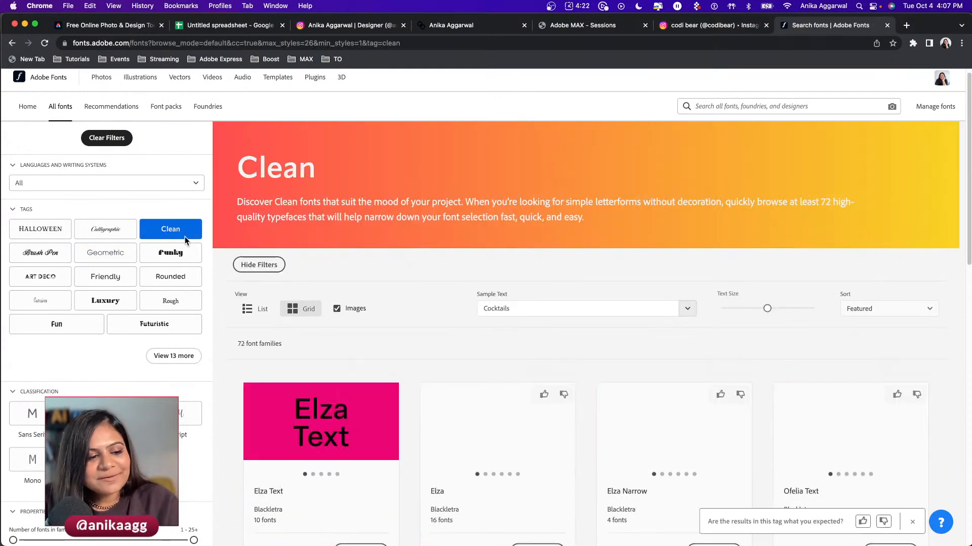
{"action": "scroll", "coordinate": [395, 328], "scroll_direction": "down", "scroll_amount": 5}
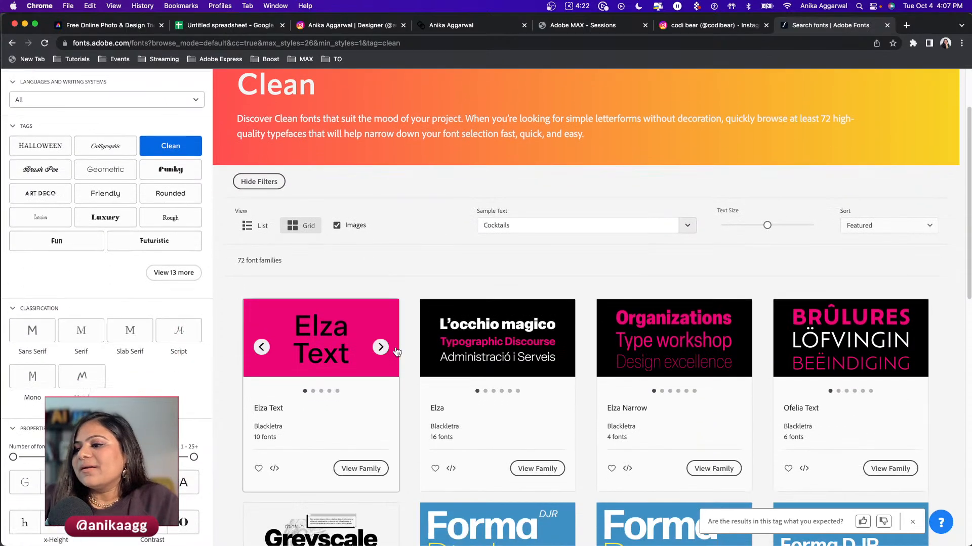
{"action": "scroll", "coordinate": [399, 345], "scroll_direction": "down", "scroll_amount": 2}
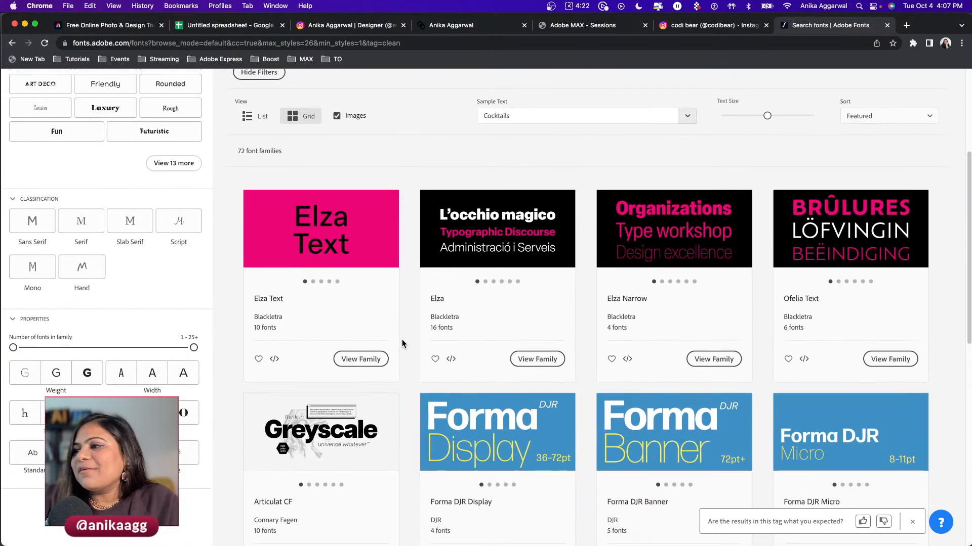
{"action": "scroll", "coordinate": [410, 339], "scroll_direction": "down", "scroll_amount": 3}
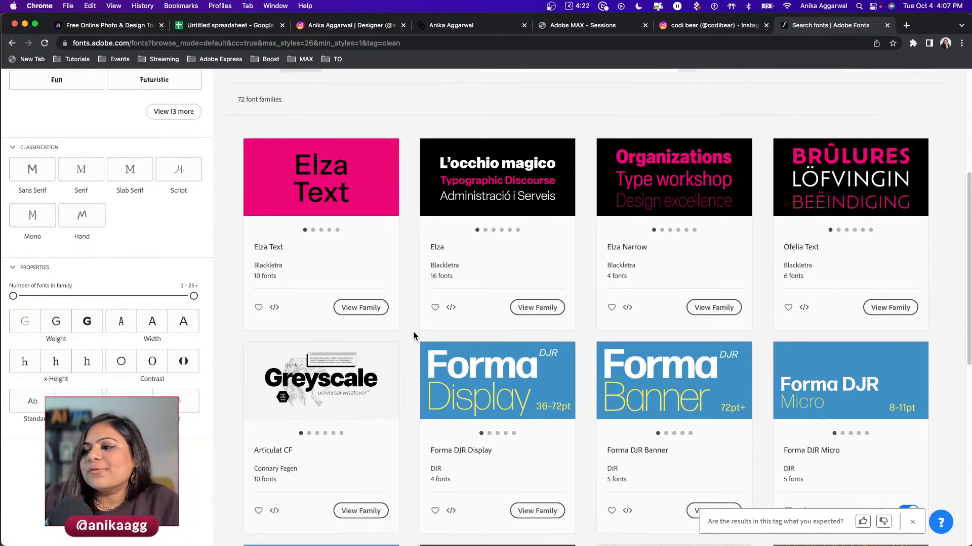
{"action": "scroll", "coordinate": [408, 352], "scroll_direction": "down", "scroll_amount": 1}
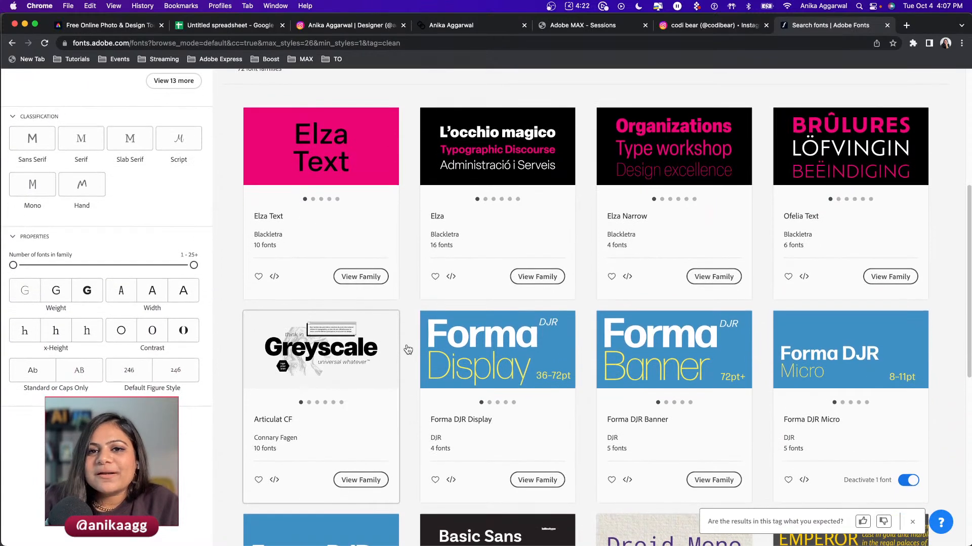
{"action": "scroll", "coordinate": [408, 351], "scroll_direction": "down", "scroll_amount": 1}
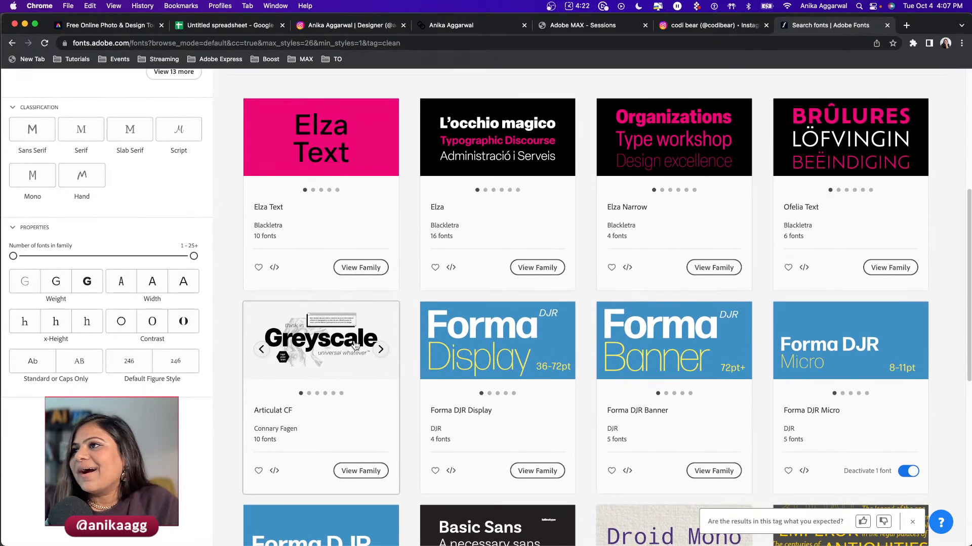
{"action": "left_click", "coordinate": [349, 347], "text": "super"}
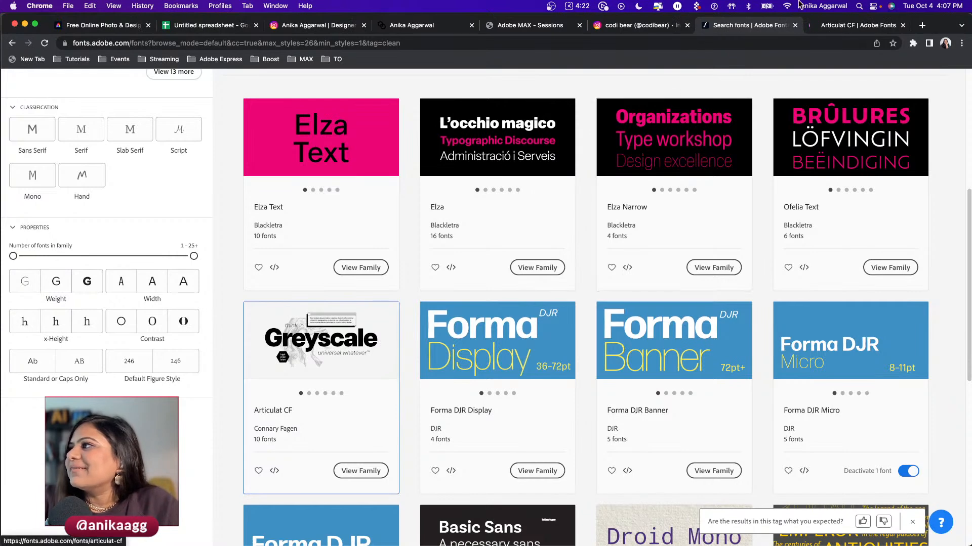
- Preview the Articulat CF styles using the card's first name as sample text, comparing Demi Bold
{"action": "left_click", "coordinate": [859, 26]}
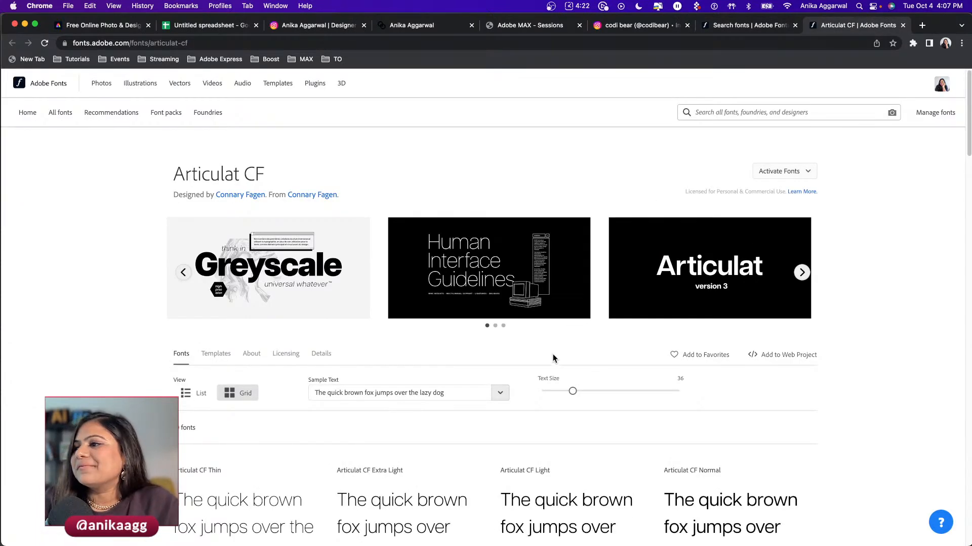
{"action": "scroll", "coordinate": [529, 383], "scroll_direction": "down", "scroll_amount": 7}
{"action": "scroll", "coordinate": [432, 256], "scroll_direction": "up", "scroll_amount": 4}
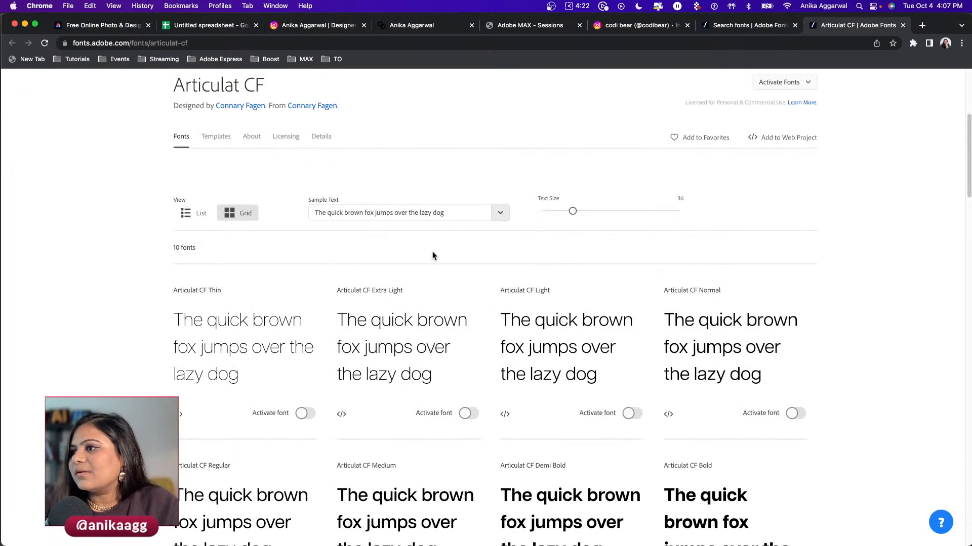
{"action": "left_click_drag", "start_coordinate": [452, 214], "coordinate": [317, 208]}
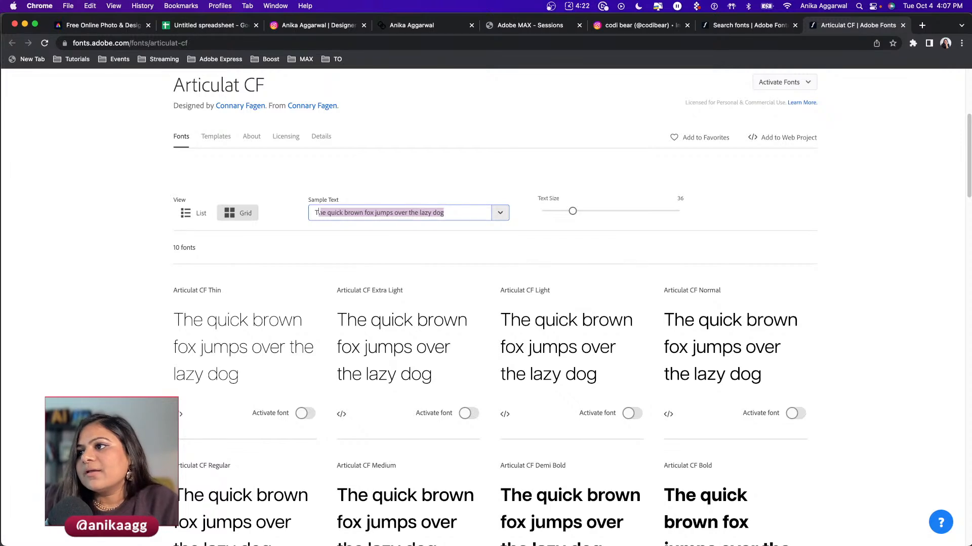
{"action": "type", "text": "ANIKA"}
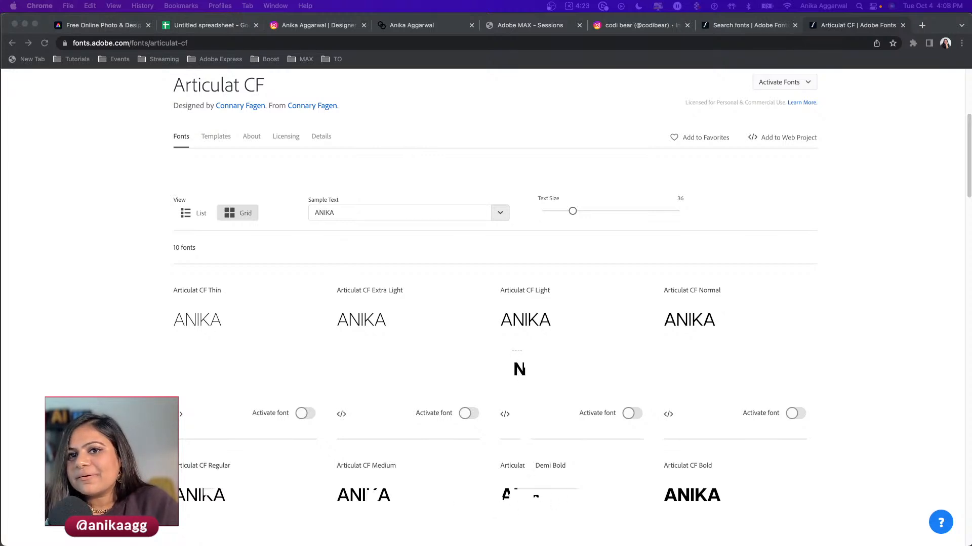
{"action": "scroll", "coordinate": [486, 314], "scroll_direction": "down", "scroll_amount": 3}
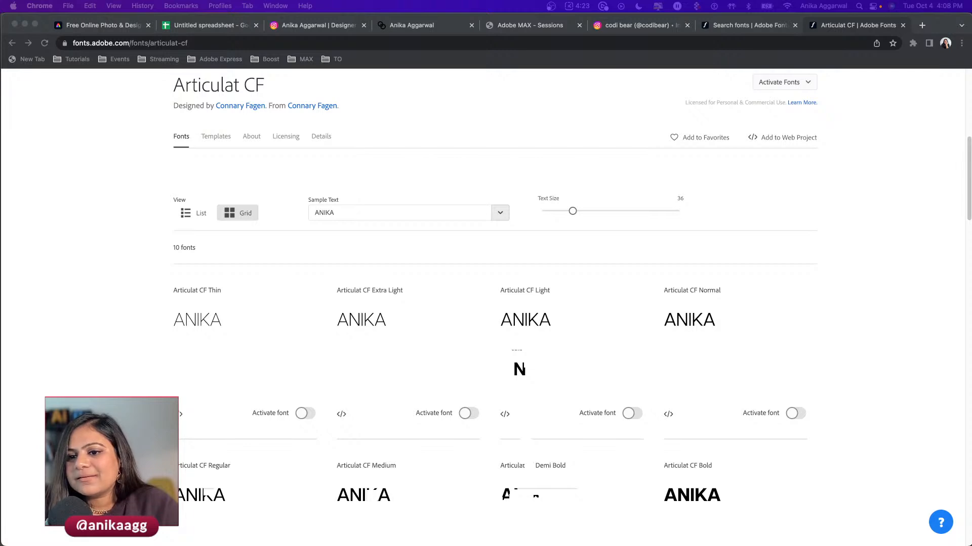
{"action": "left_click", "coordinate": [157, 415]}
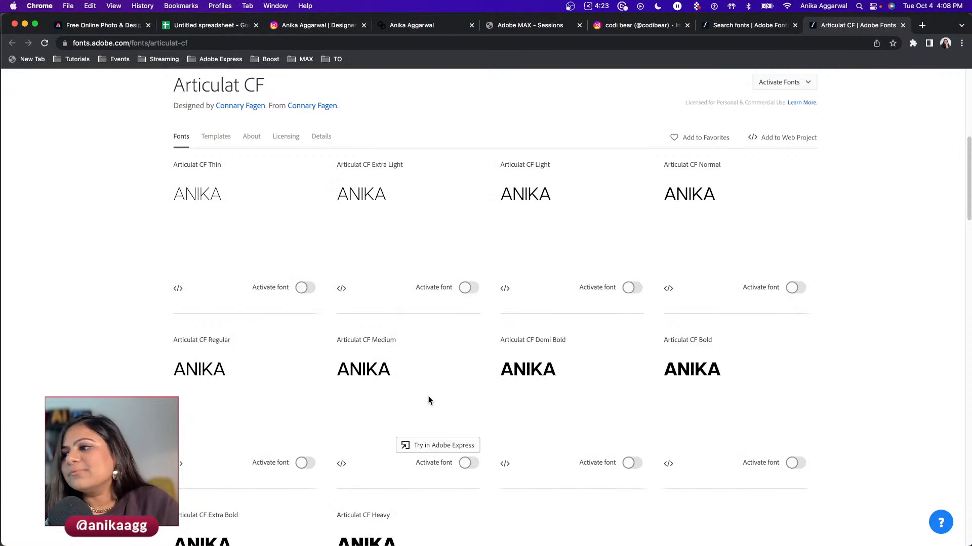
{"action": "left_click_drag", "start_coordinate": [501, 370], "coordinate": [555, 368]}
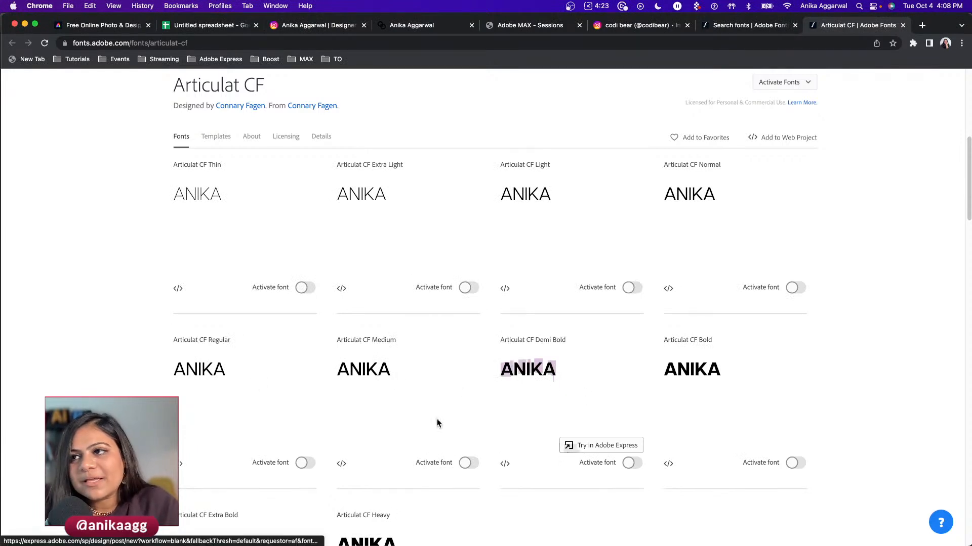
- Activate the Articulat CF family and go back to the font search results
{"action": "scroll", "coordinate": [64, 301], "scroll_direction": "up", "scroll_amount": 5}
{"action": "left_click", "coordinate": [786, 171]}
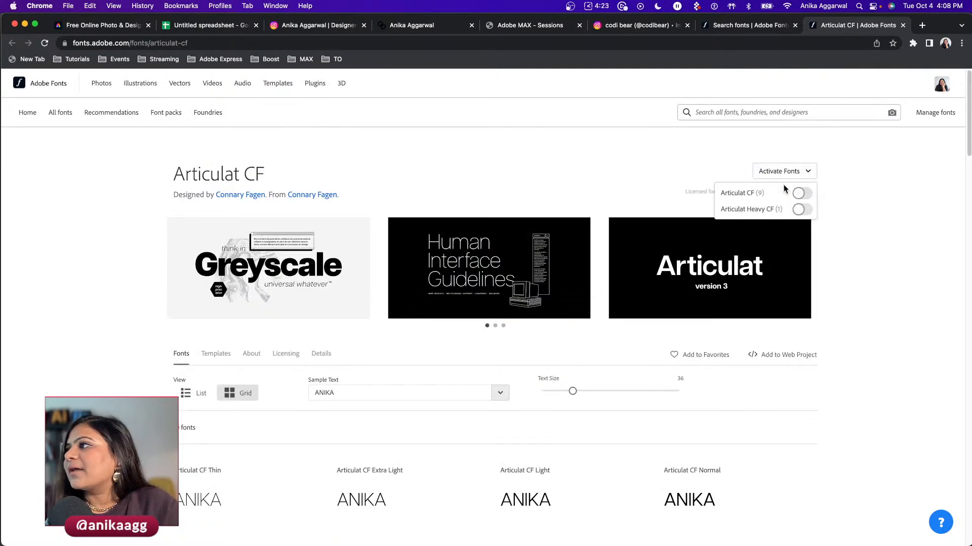
{"action": "left_click", "coordinate": [801, 194]}
{"action": "left_click", "coordinate": [747, 31]}
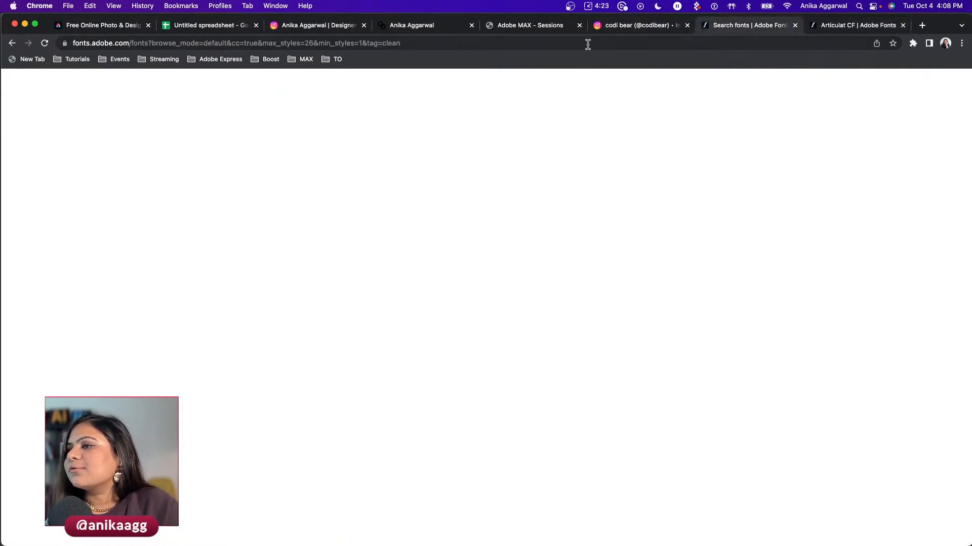
- In InDesign, duplicate the first-name frame just below the original
{"action": "left_click", "coordinate": [269, 520]}
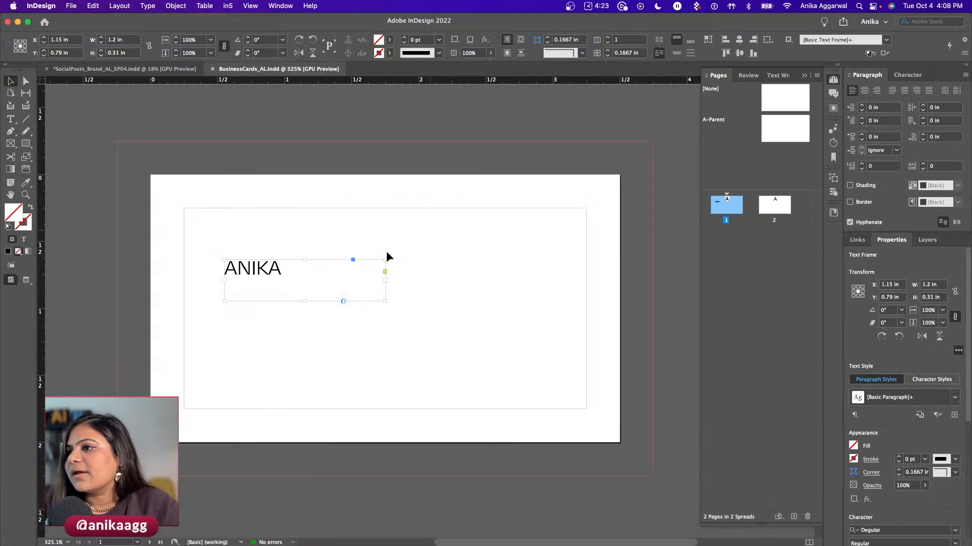
{"action": "left_click_drag", "start_coordinate": [250, 278], "coordinate": [249, 328]}
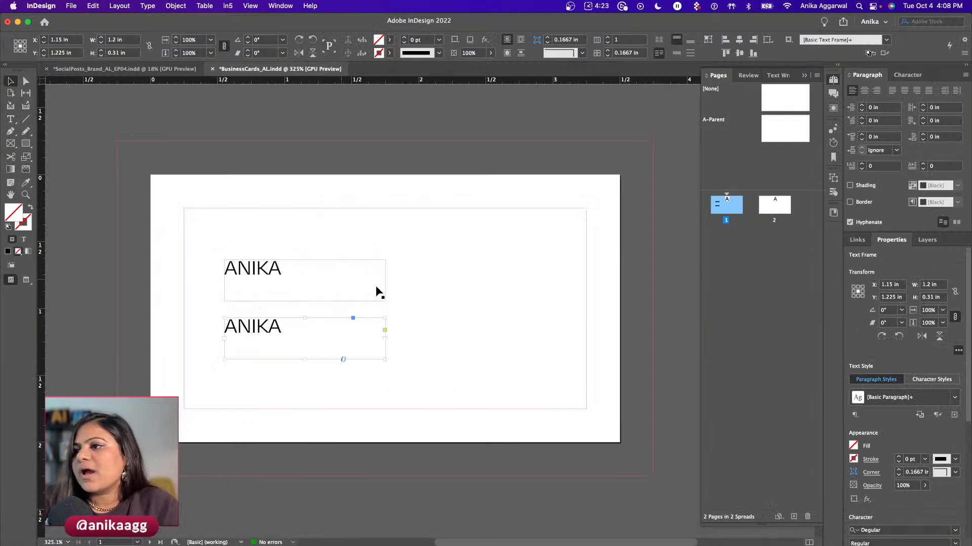
{"action": "scroll", "coordinate": [919, 509], "scroll_direction": "down", "scroll_amount": 1}
{"action": "scroll", "coordinate": [920, 508], "scroll_direction": "down", "scroll_amount": 2}
- Set the copied name to Bold at 60 pt and enlarge its frame to fit
{"action": "left_click", "coordinate": [889, 460]}
{"action": "left_click", "coordinate": [955, 473]}
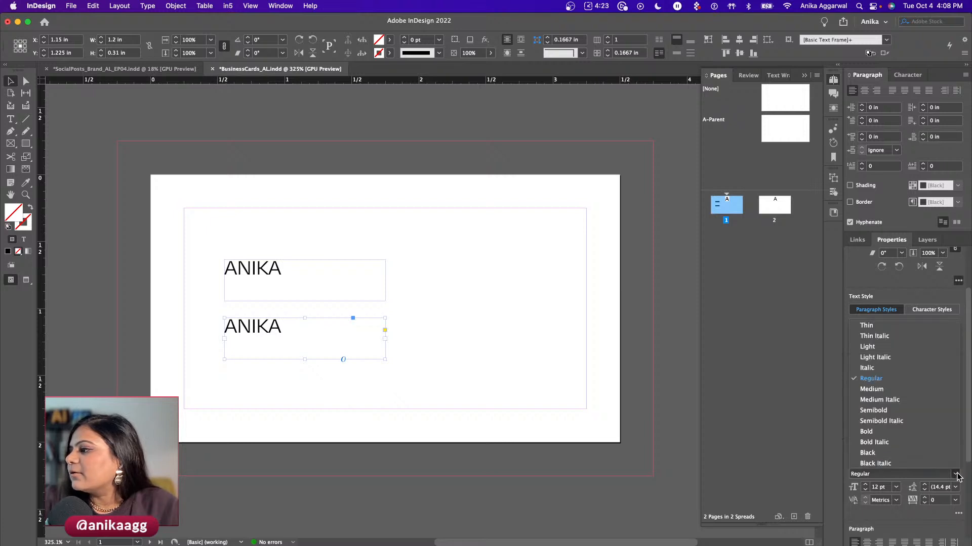
{"action": "left_click", "coordinate": [911, 437]}
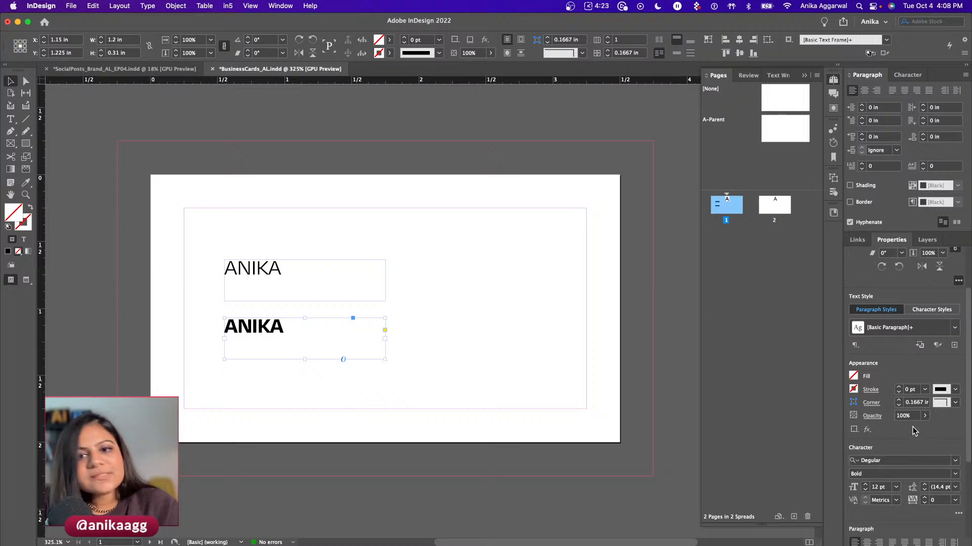
{"action": "scroll", "coordinate": [920, 458], "scroll_direction": "down", "scroll_amount": 1}
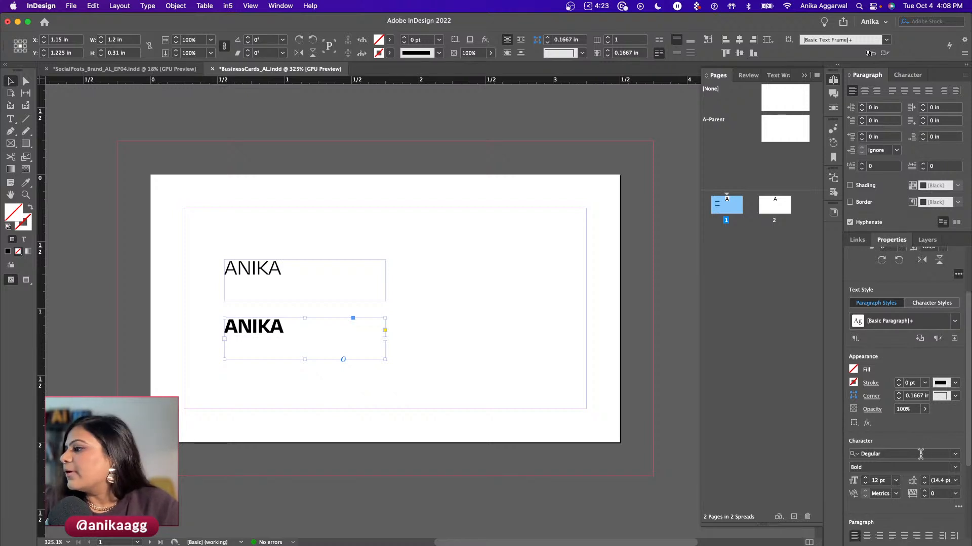
{"action": "left_click", "coordinate": [896, 480]}
{"action": "left_click", "coordinate": [883, 462]}
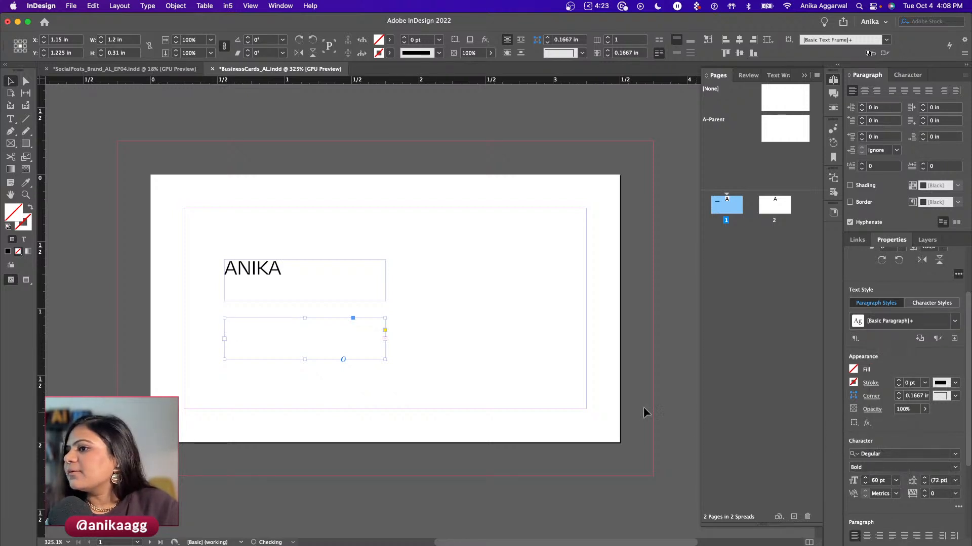
{"action": "left_click_drag", "start_coordinate": [382, 357], "coordinate": [534, 397]}
- Select the small original name frame and switch to the Adobe Fonts page
{"action": "left_click", "coordinate": [425, 272]}
{"action": "left_click", "coordinate": [387, 363]}
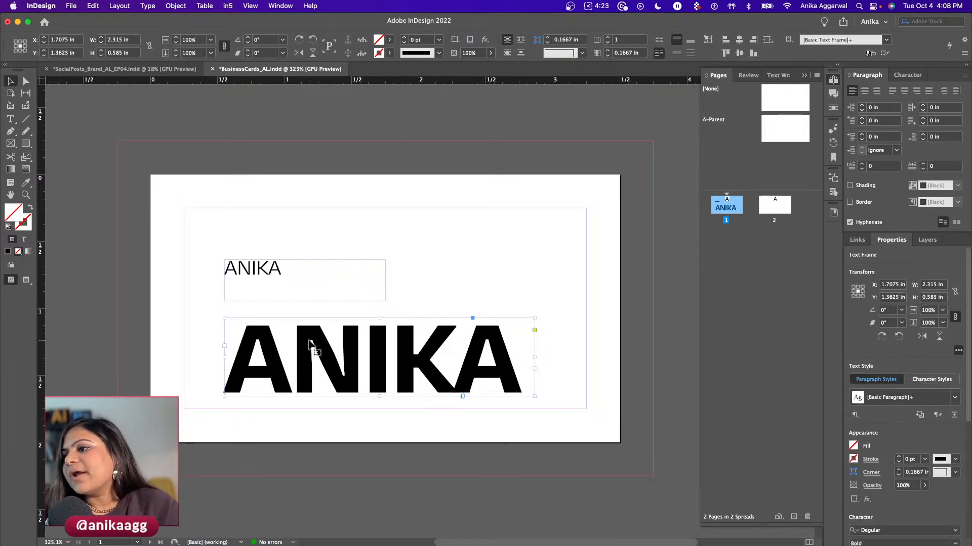
{"action": "scroll", "coordinate": [313, 345], "scroll_direction": "up", "scroll_amount": 5}
{"action": "scroll", "coordinate": [314, 349], "scroll_direction": "down", "scroll_amount": 5}
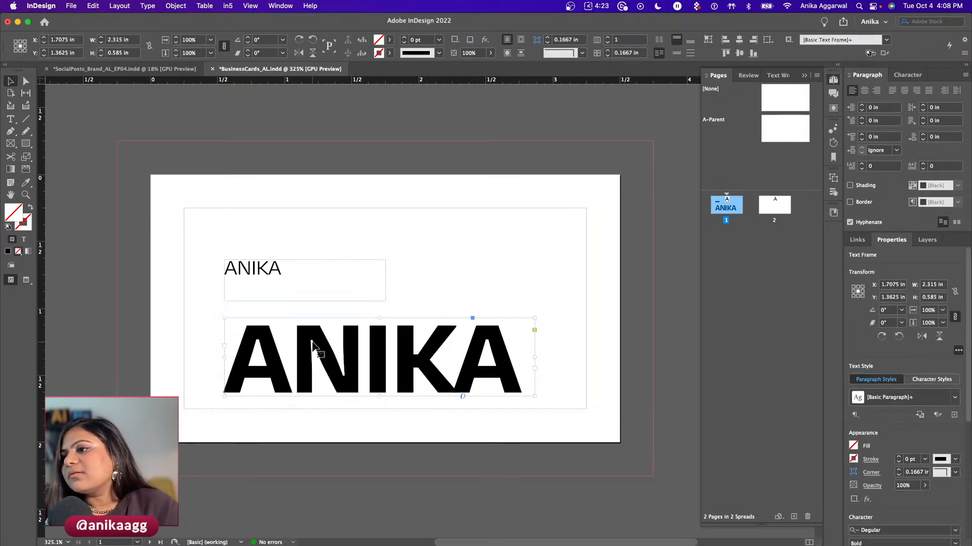
{"action": "left_click", "coordinate": [342, 312]}
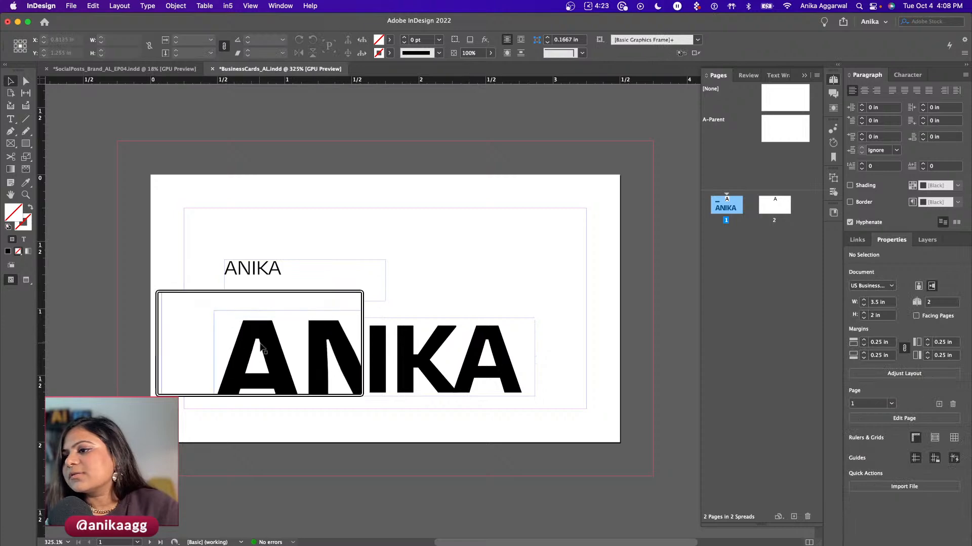
{"action": "scroll", "coordinate": [331, 304], "scroll_direction": "up", "scroll_amount": 4}
{"action": "left_click", "coordinate": [245, 371]}
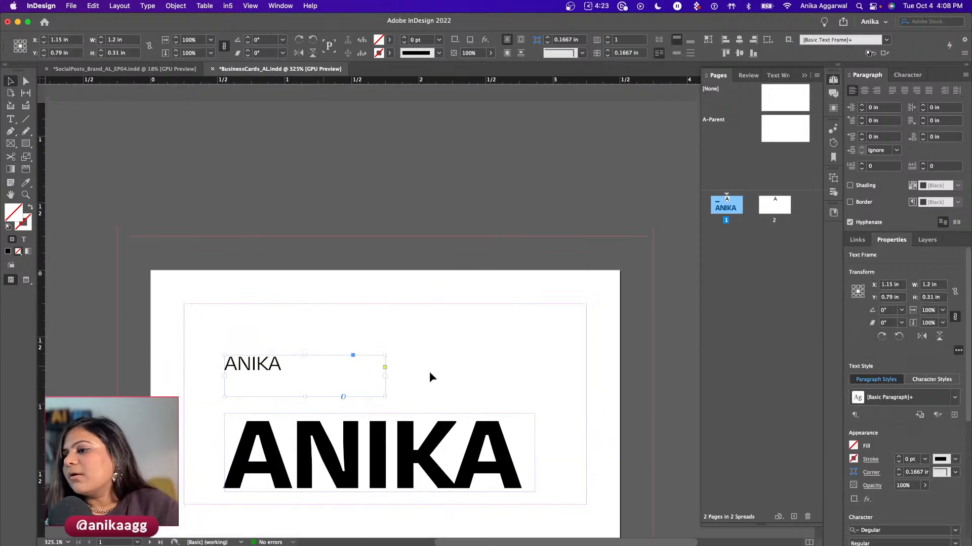
{"action": "key", "text": "super+Tab"}
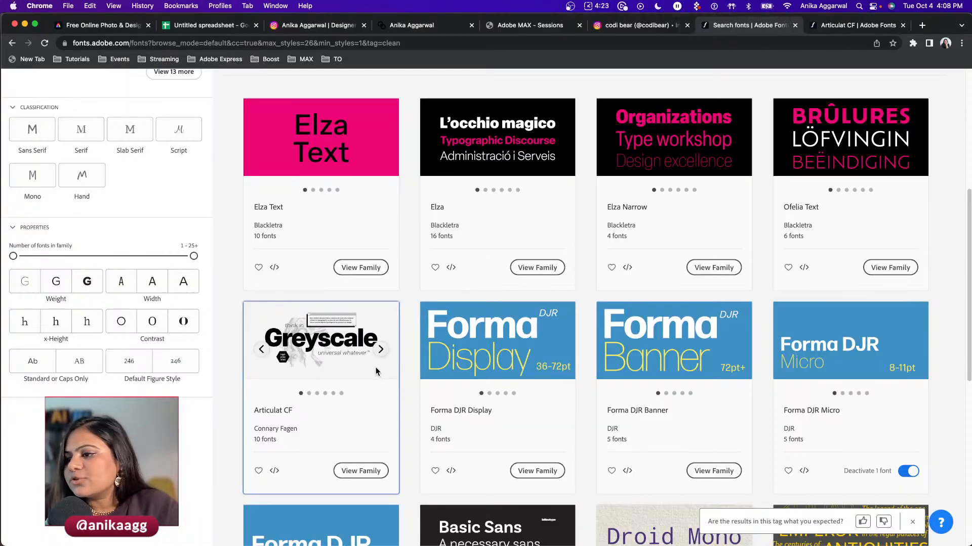
- Give the small name frame Articulat CF Demi Bold at 24 pt
{"action": "key", "text": "super+Tab"}
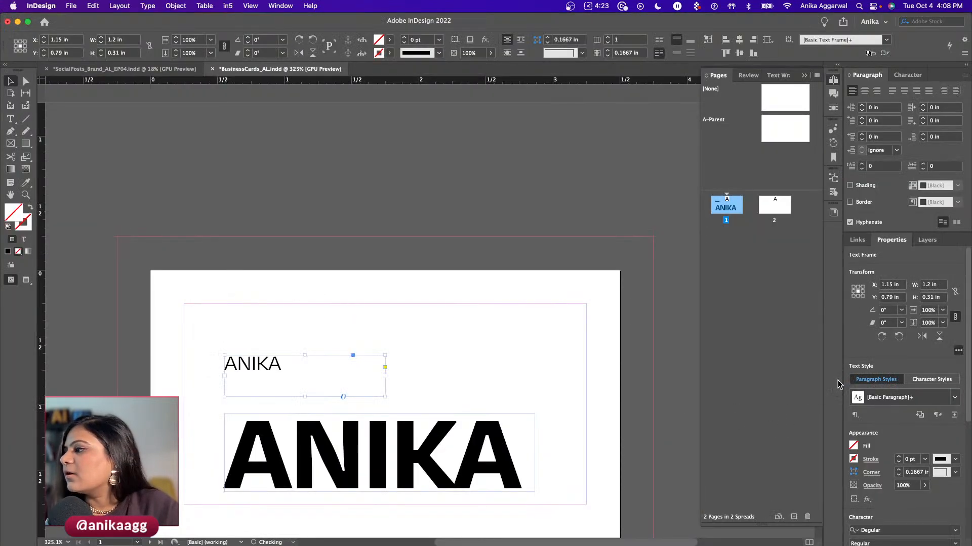
{"action": "scroll", "coordinate": [908, 520], "scroll_direction": "down", "scroll_amount": 3}
{"action": "left_click", "coordinate": [897, 438]}
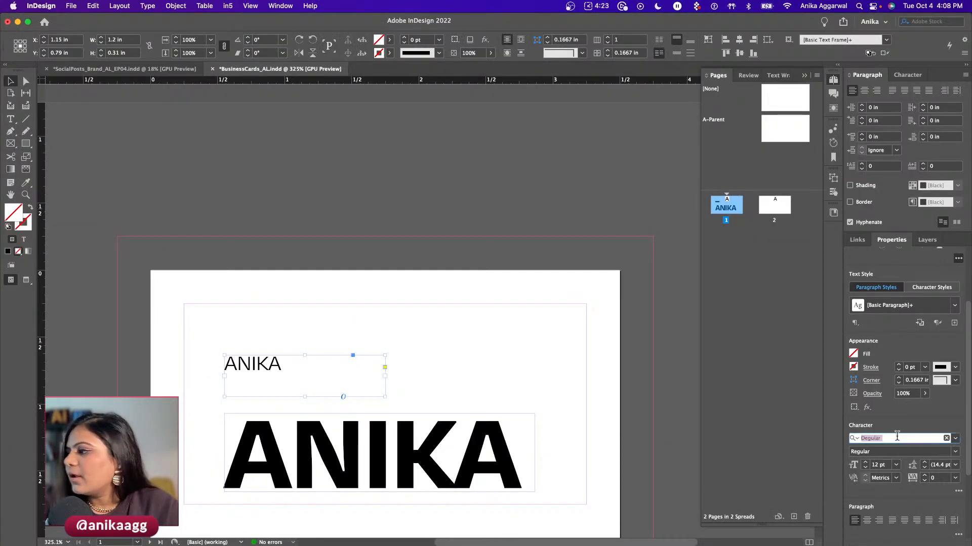
{"action": "type", "text": "articu"}
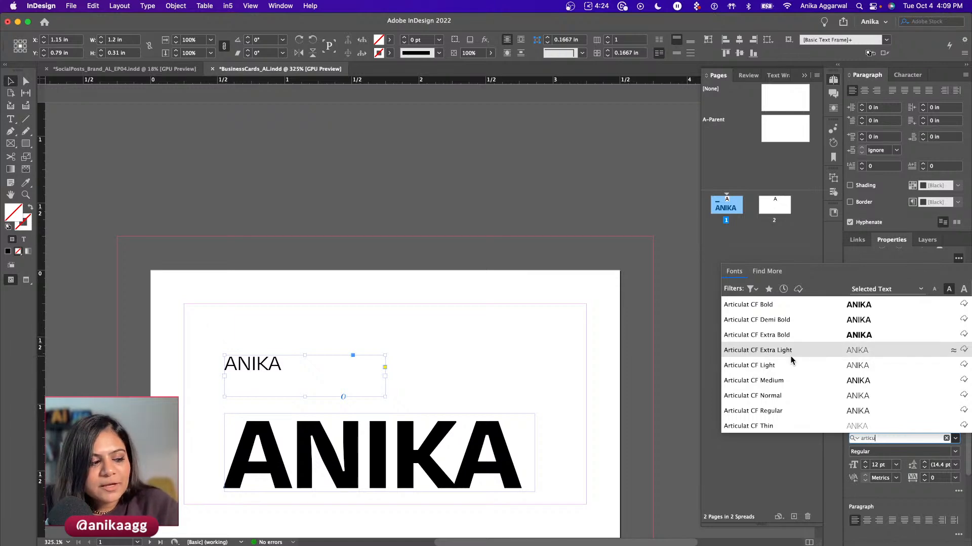
{"action": "left_click", "coordinate": [789, 320]}
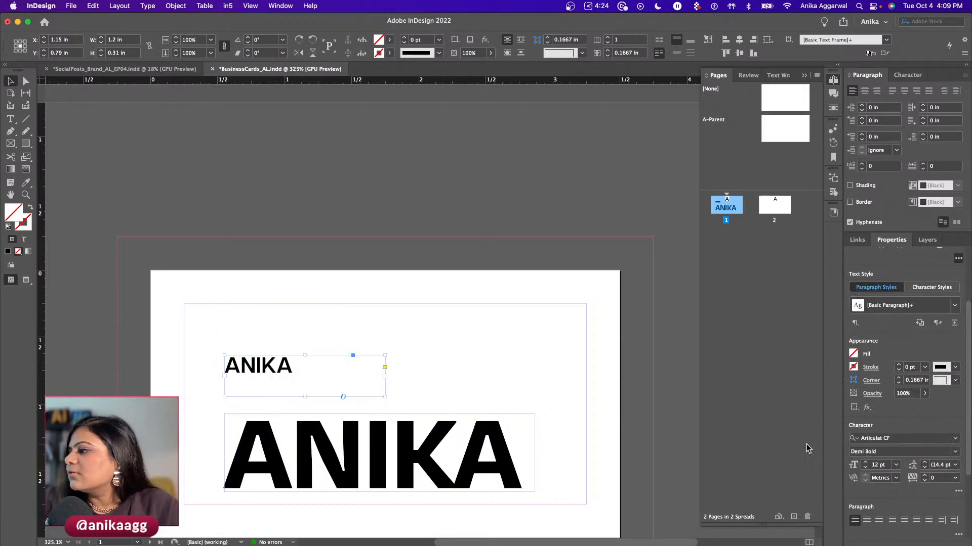
{"action": "left_click", "coordinate": [896, 465]}
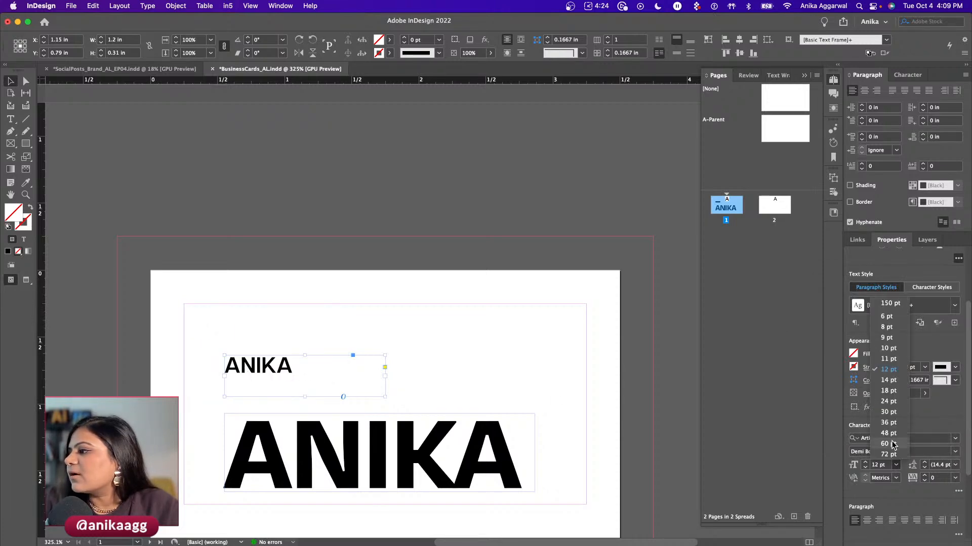
{"action": "left_click", "coordinate": [887, 444]}
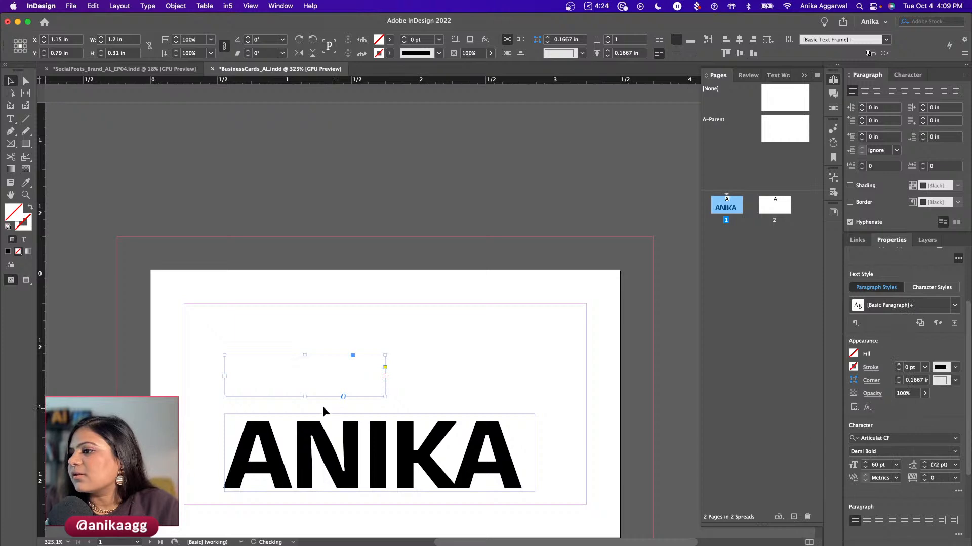
{"action": "left_click", "coordinate": [896, 465]}
{"action": "left_click", "coordinate": [887, 407]}
- Reduce the large name text to 24 pt as well
{"action": "left_click", "coordinate": [404, 462]}
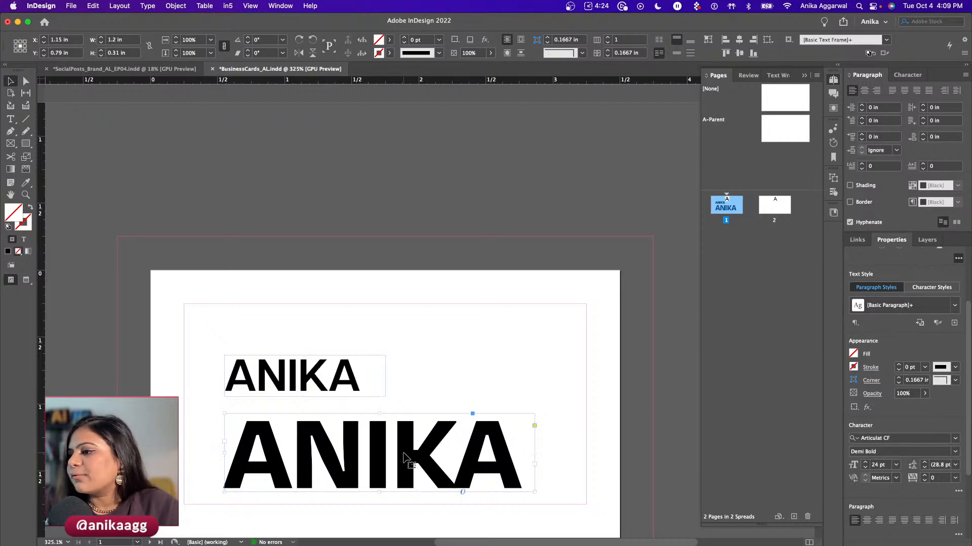
{"action": "scroll", "coordinate": [899, 483], "scroll_direction": "down", "scroll_amount": 4}
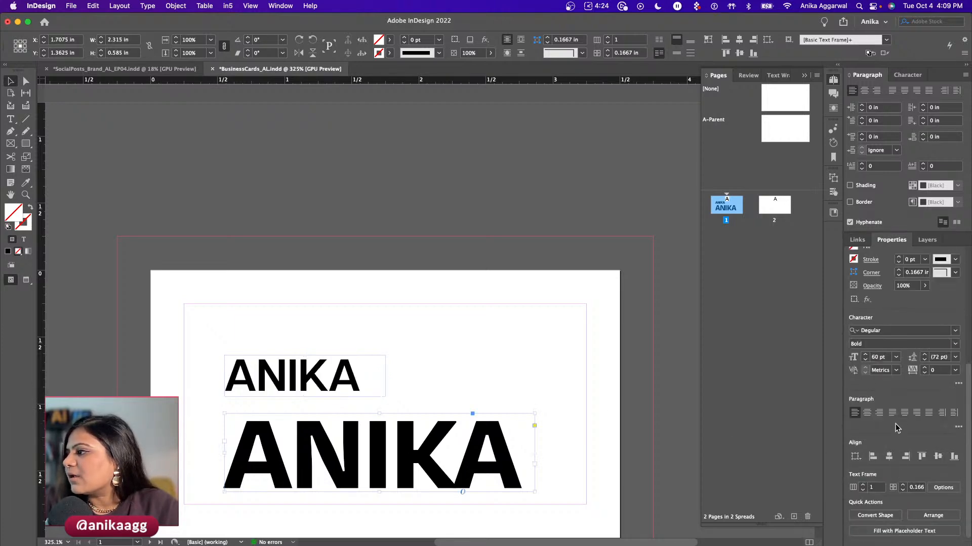
{"action": "left_click", "coordinate": [896, 357]}
{"action": "left_click", "coordinate": [888, 466]}
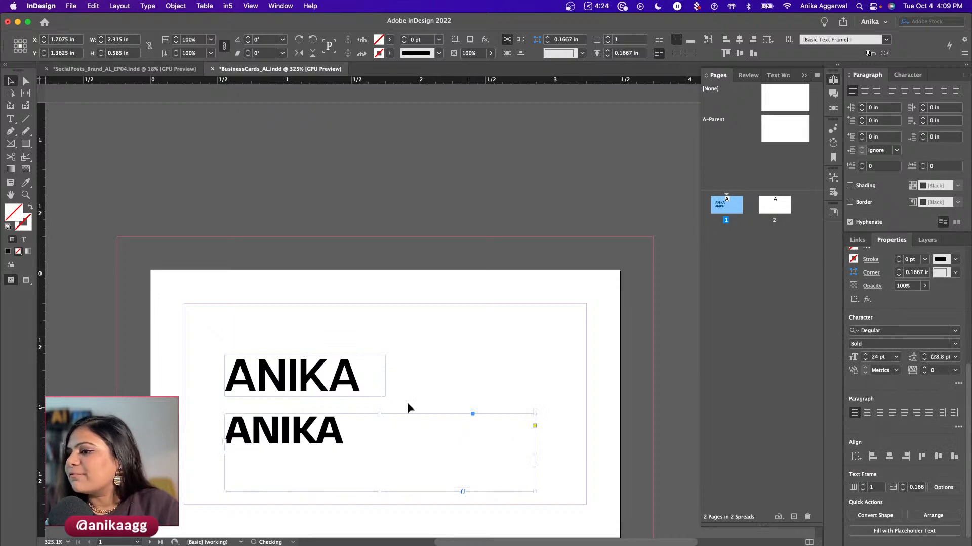
- Delete the upper, older name frame, leaving the remaining name frame selected
{"action": "left_click", "coordinate": [390, 392]}
{"action": "scroll", "coordinate": [384, 393], "scroll_direction": "down", "scroll_amount": 3}
{"action": "scroll", "coordinate": [356, 309], "scroll_direction": "up", "scroll_amount": 2}
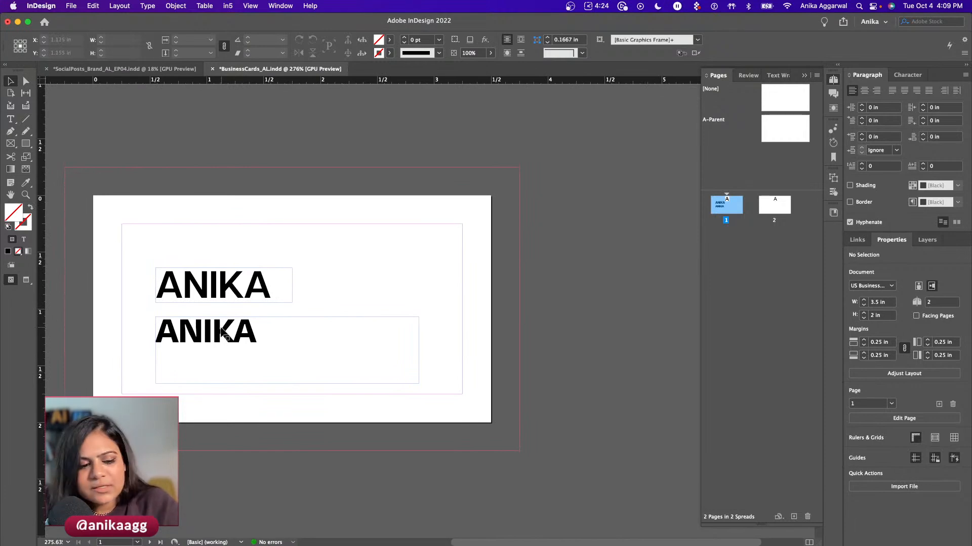
{"action": "scroll", "coordinate": [221, 331], "scroll_direction": "up", "scroll_amount": 4}
{"action": "scroll", "coordinate": [237, 374], "scroll_direction": "up", "scroll_amount": 2}
{"action": "scroll", "coordinate": [252, 418], "scroll_direction": "up", "scroll_amount": 2}
{"action": "left_click", "coordinate": [254, 373]}
{"action": "scroll", "coordinate": [254, 374], "scroll_direction": "down", "scroll_amount": 4}
{"action": "left_click", "coordinate": [252, 321]}
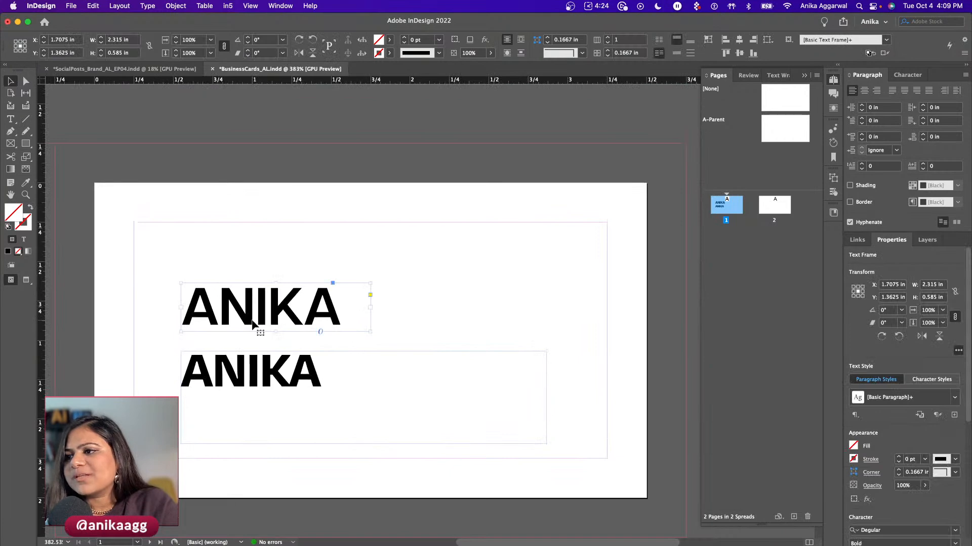
{"action": "scroll", "coordinate": [252, 323], "scroll_direction": "up", "scroll_amount": 3}
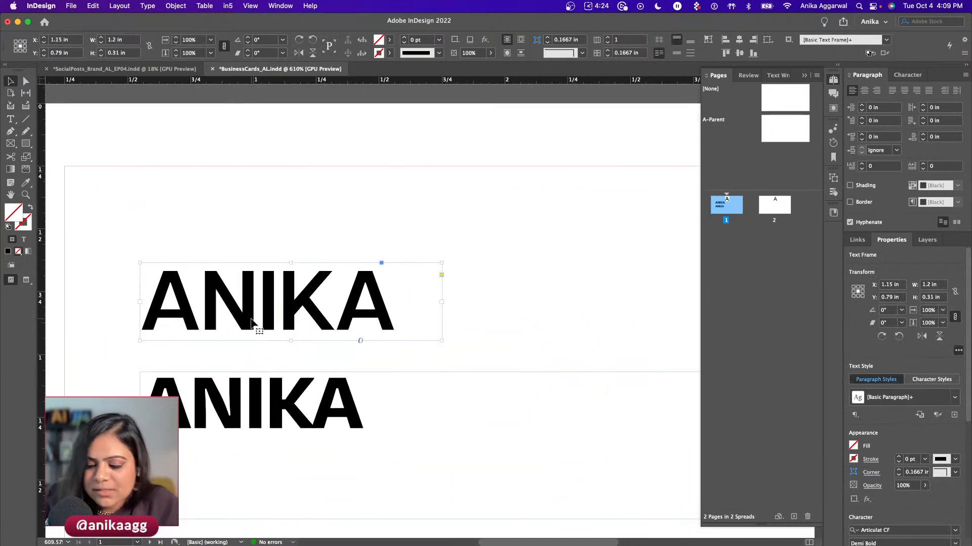
{"action": "key", "text": "Delete"}
{"action": "left_click", "coordinate": [242, 407]}
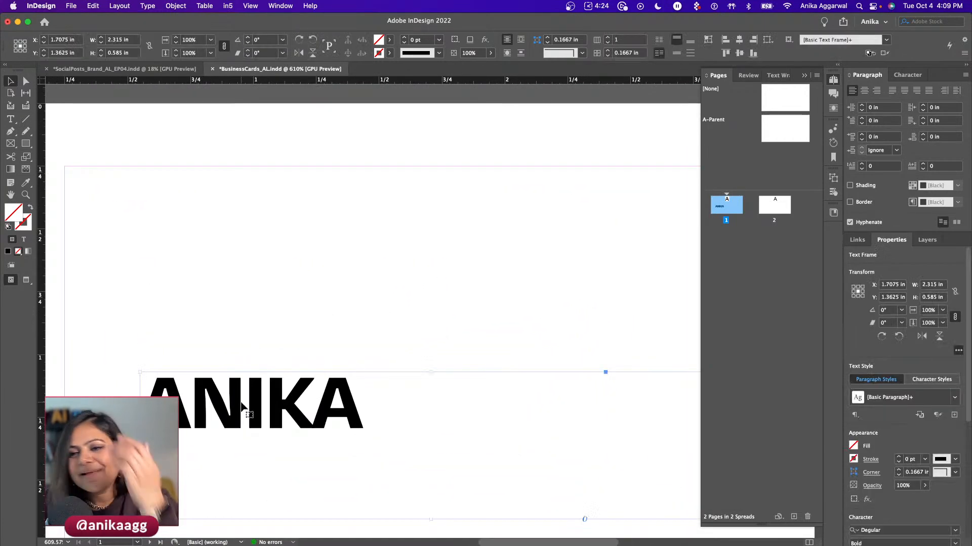
{"action": "scroll", "coordinate": [228, 360], "scroll_direction": "down", "scroll_amount": 3}
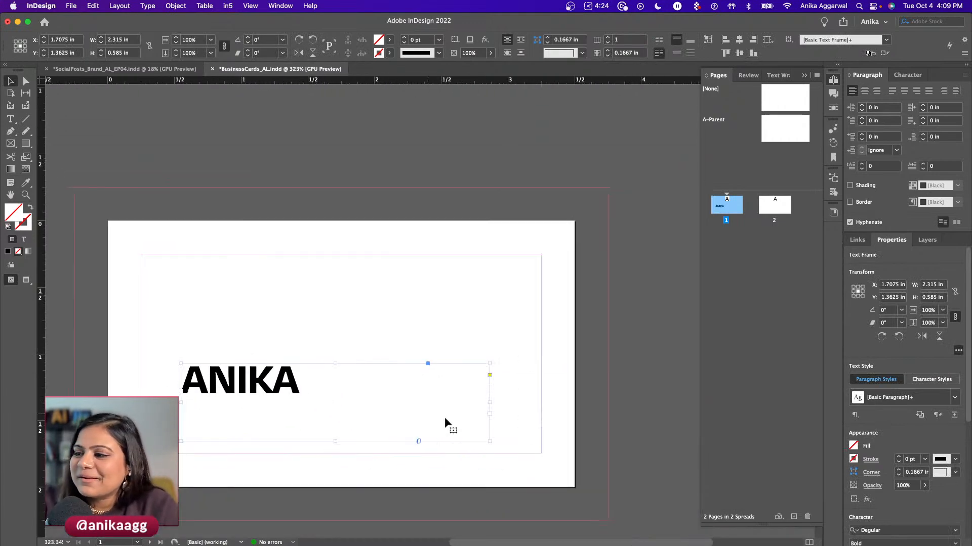
- Fit the name frame to its text and move it up and left on the card
{"action": "double_click", "coordinate": [490, 441]}
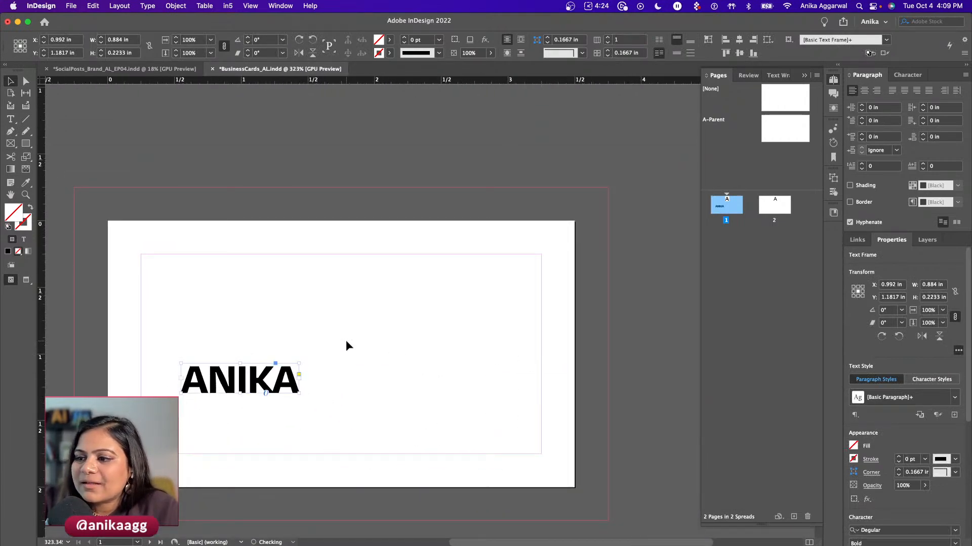
{"action": "left_click", "coordinate": [345, 340]}
{"action": "left_click_drag", "start_coordinate": [218, 382], "coordinate": [203, 349]}
{"action": "left_click_drag", "start_coordinate": [208, 349], "coordinate": [210, 348]}
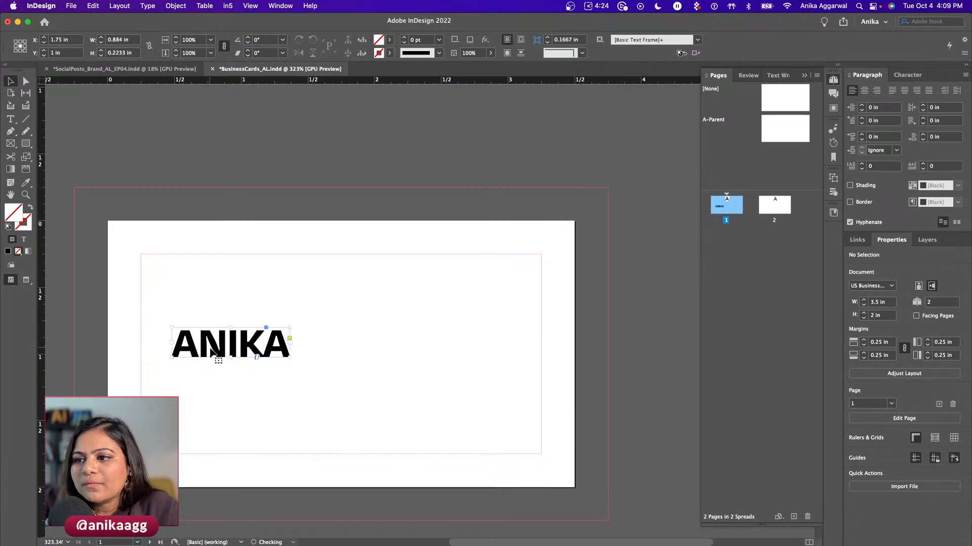
{"action": "left_click", "coordinate": [201, 392]}
- Review the name frame's Text Frame Options (columns, auto-size) and close without changes
{"action": "left_click", "coordinate": [191, 347]}
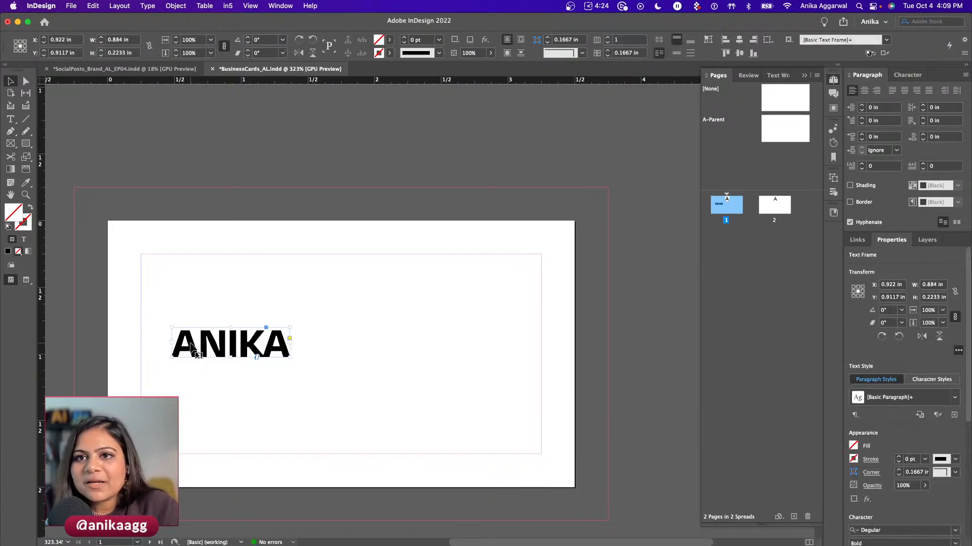
{"action": "key", "text": "super+b"}
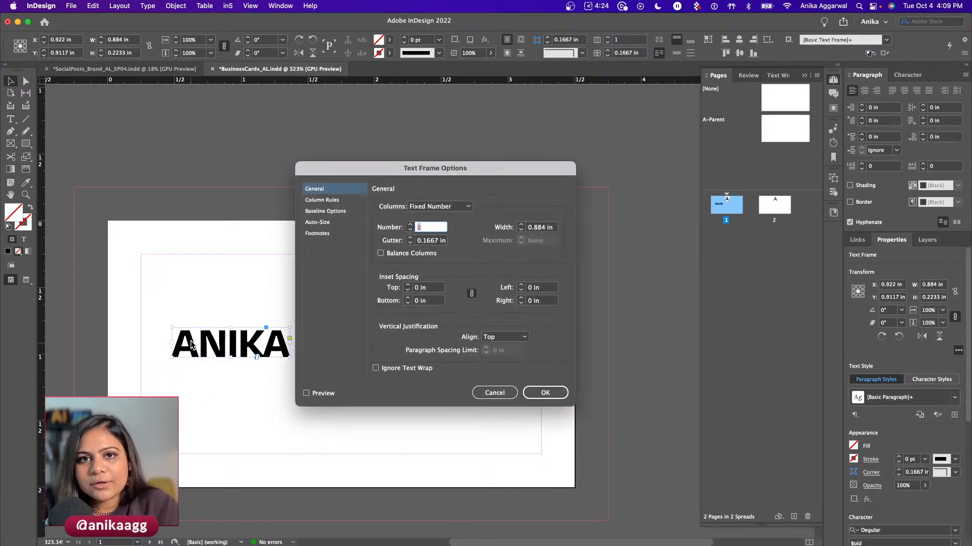
{"action": "left_click_drag", "start_coordinate": [401, 173], "coordinate": [389, 147]}
{"action": "left_click", "coordinate": [429, 180]}
{"action": "left_click", "coordinate": [430, 182]}
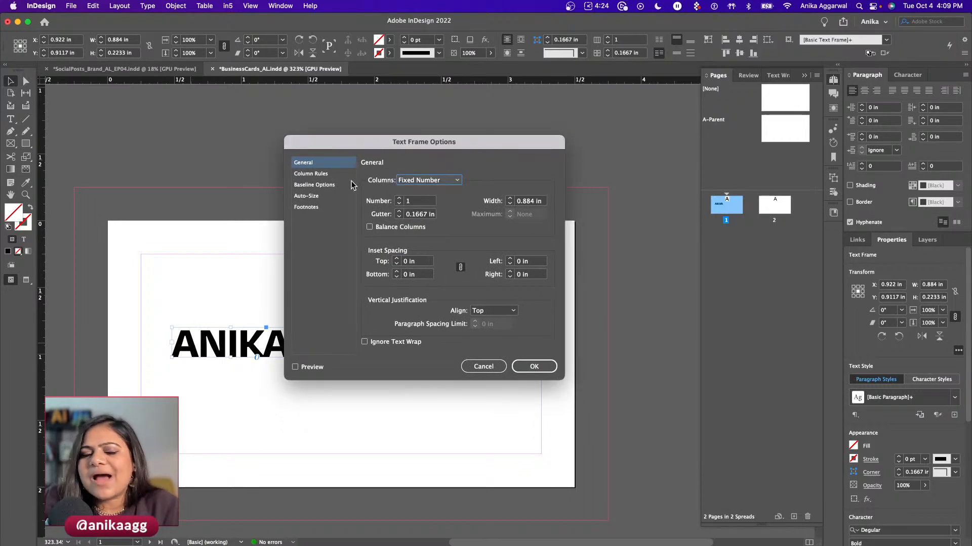
{"action": "left_click", "coordinate": [313, 197]}
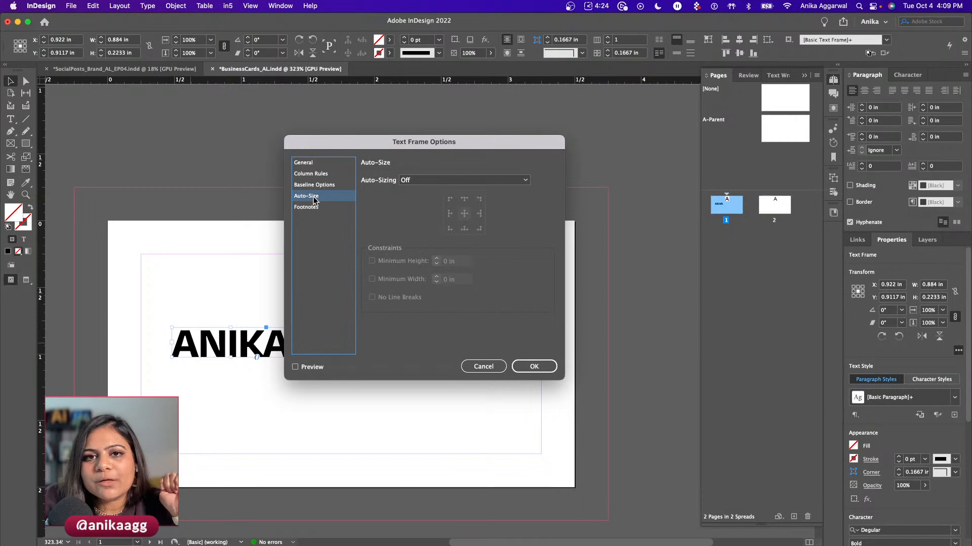
{"action": "left_click", "coordinate": [316, 164]}
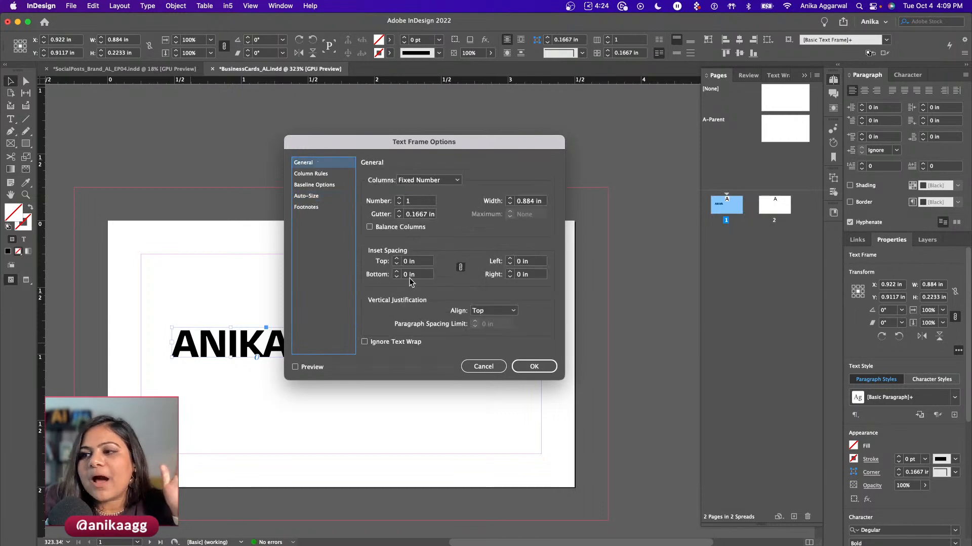
{"action": "left_click", "coordinate": [489, 366]}
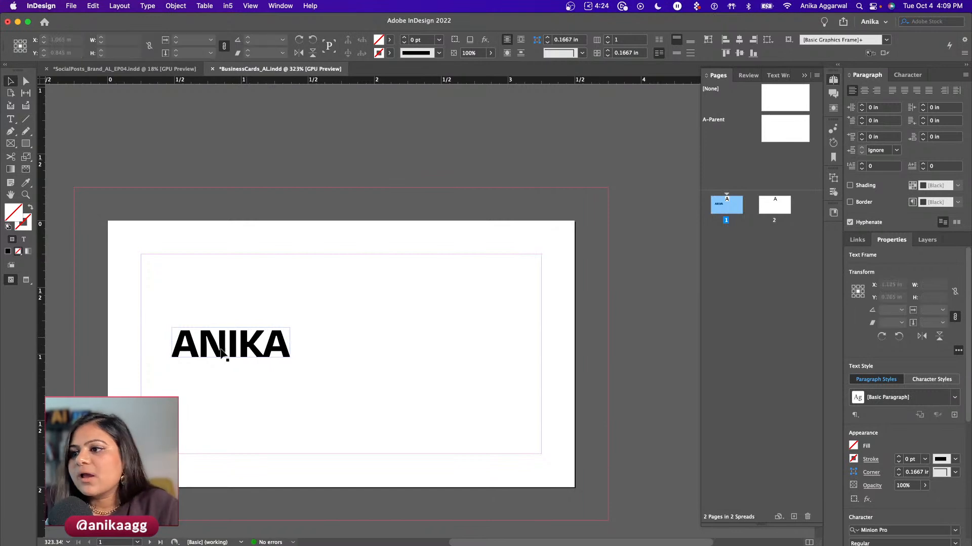
- Duplicate the name frame below and replace its text with the surname
{"action": "left_click_drag", "start_coordinate": [234, 364], "coordinate": [218, 381]}
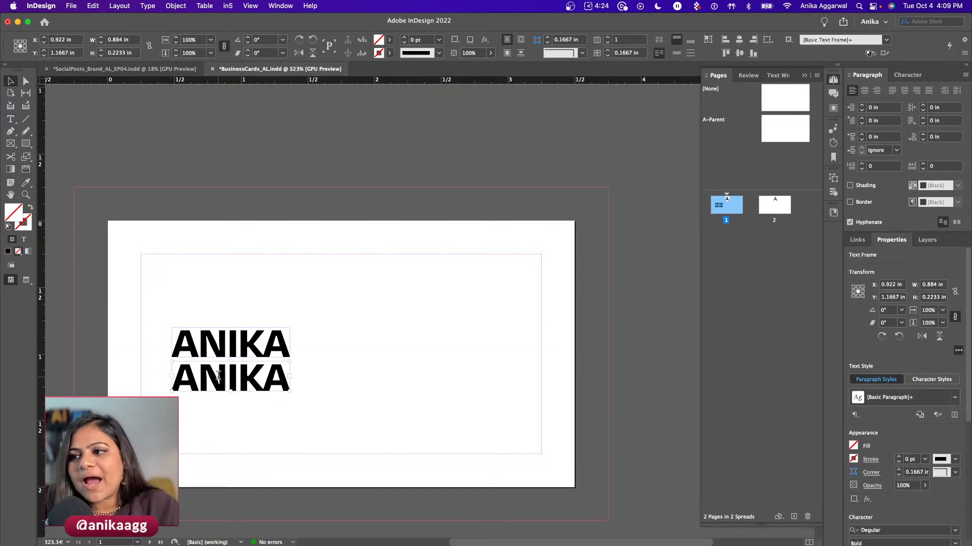
{"action": "double_click", "coordinate": [219, 376]}
{"action": "key", "text": "super+a"}
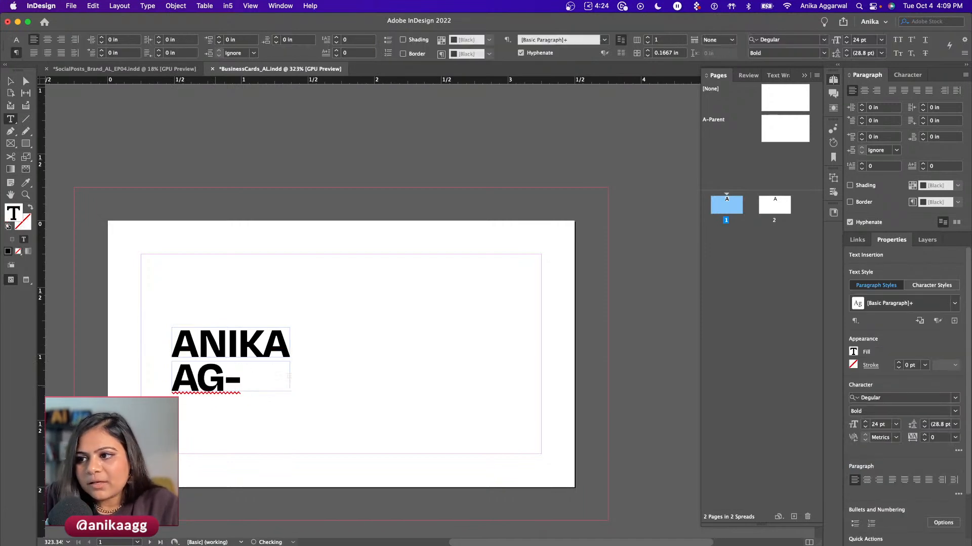
{"action": "key", "text": "super+a"}
{"action": "key", "text": "Escape"}
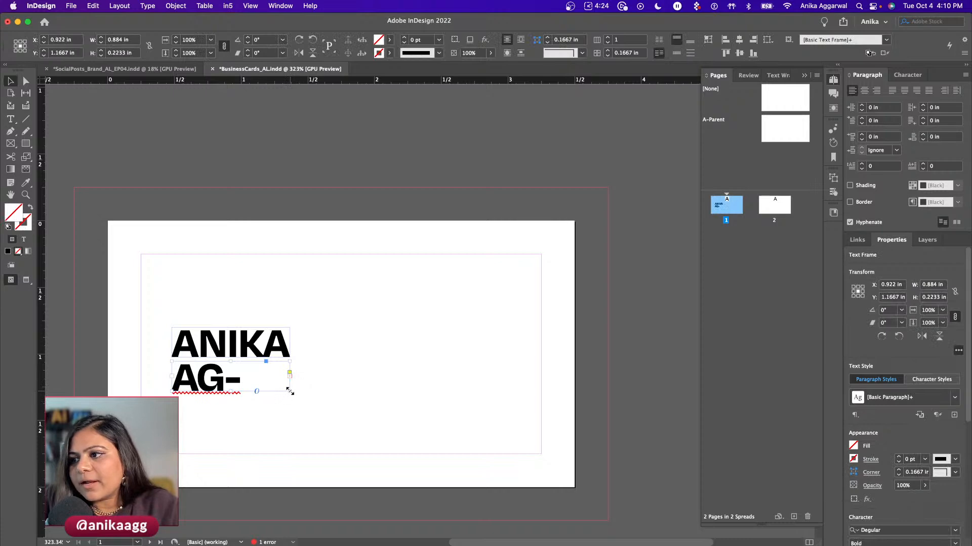
- Widen the surname frame so the full surname fits on one line
{"action": "double_click", "coordinate": [289, 391]}
{"action": "left_click", "coordinate": [405, 401]}
{"action": "left_click", "coordinate": [371, 385]}
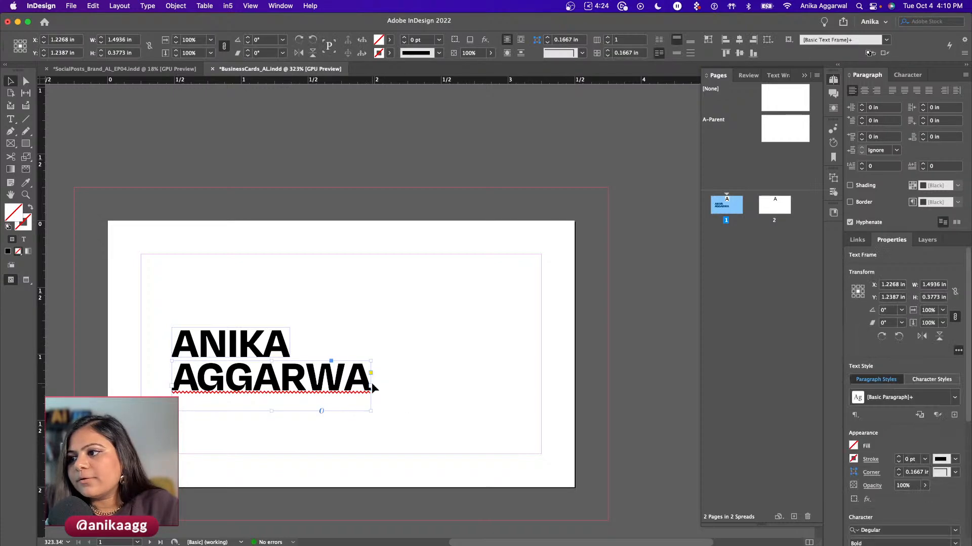
{"action": "left_click_drag", "start_coordinate": [371, 386], "coordinate": [390, 388]}
{"action": "double_click", "coordinate": [375, 383]}
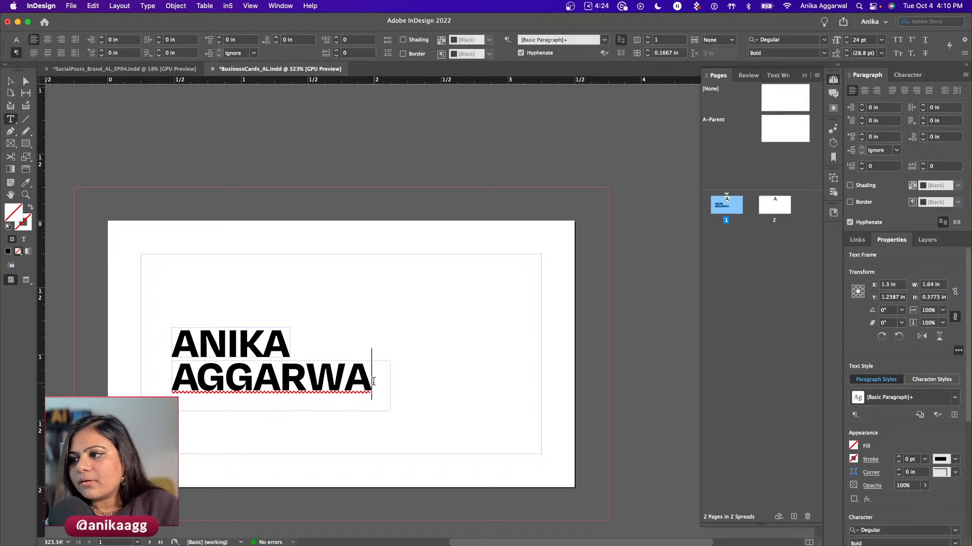
{"action": "type", "text": "L"}
{"action": "key", "text": "Escape"}
{"action": "left_click_drag", "start_coordinate": [390, 407], "coordinate": [415, 396]}
{"action": "left_click", "coordinate": [387, 427]}
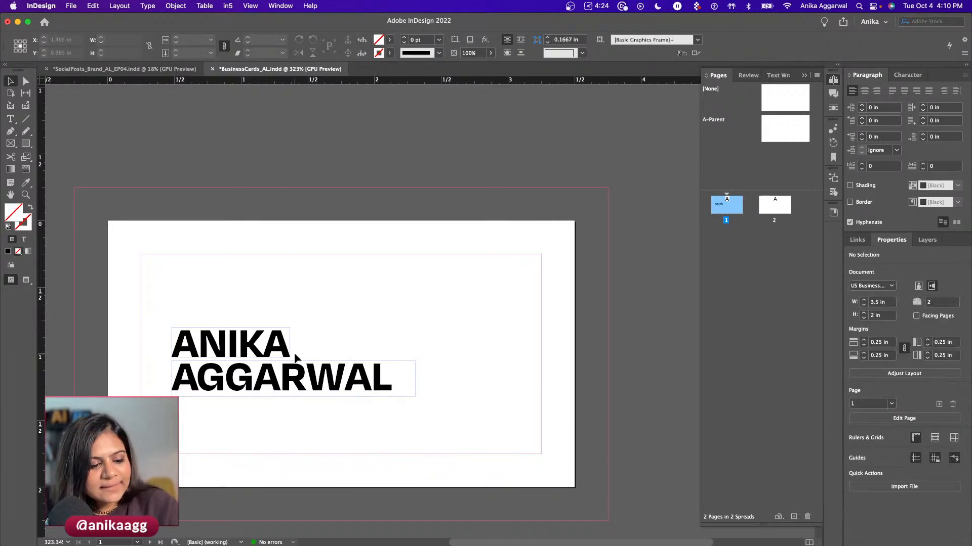
- Move both name lines slightly up and left together
{"action": "left_click", "coordinate": [234, 340]}
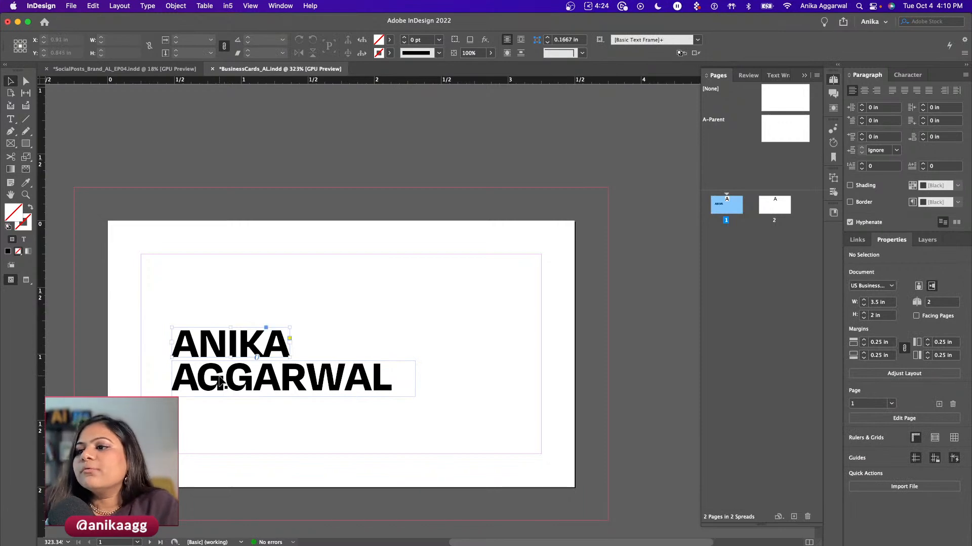
{"action": "left_click_drag", "start_coordinate": [215, 373], "coordinate": [234, 408]}
{"action": "left_click", "coordinate": [237, 288]}
- Replace the copied surname on the third line with 'Designation'
{"action": "double_click", "coordinate": [232, 407]}
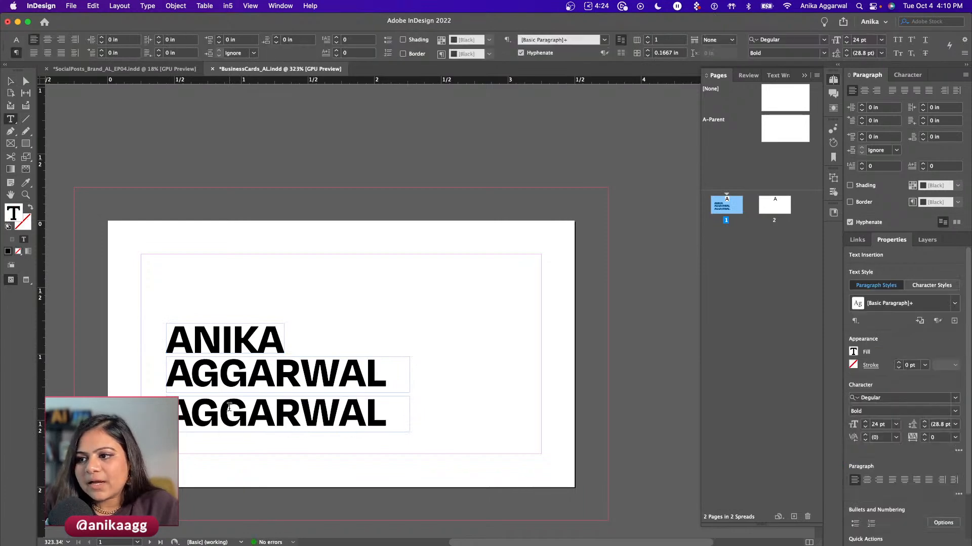
{"action": "double_click", "coordinate": [232, 403]}
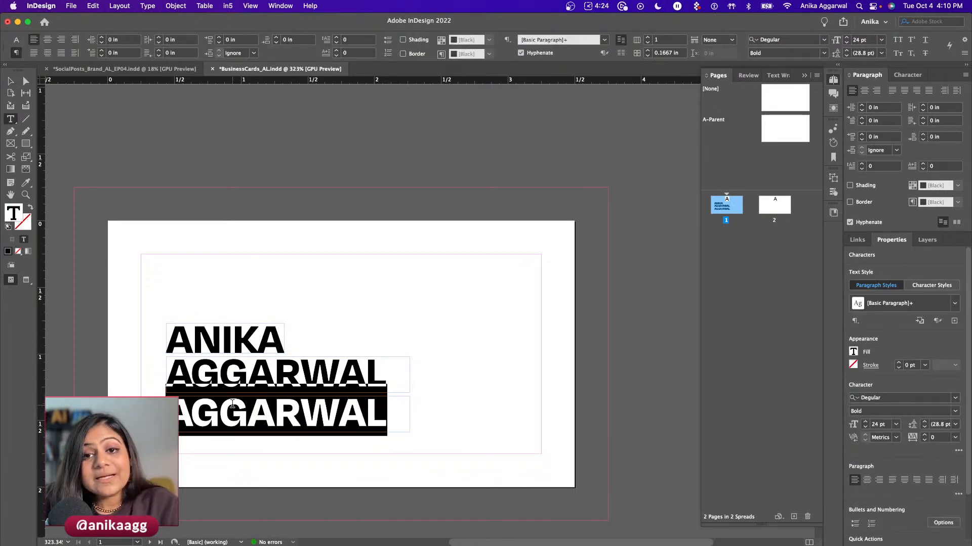
{"action": "type", "text": "Designation"}
{"action": "key", "text": "Escape"}
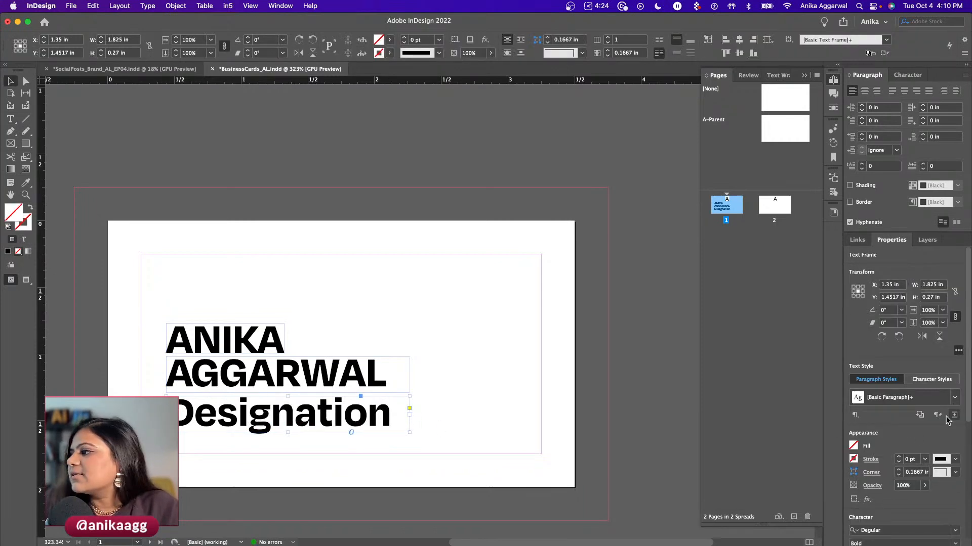
- Set the Designation line to Degular Regular at 12 pt
{"action": "scroll", "coordinate": [903, 453], "scroll_direction": "down", "scroll_amount": 5}
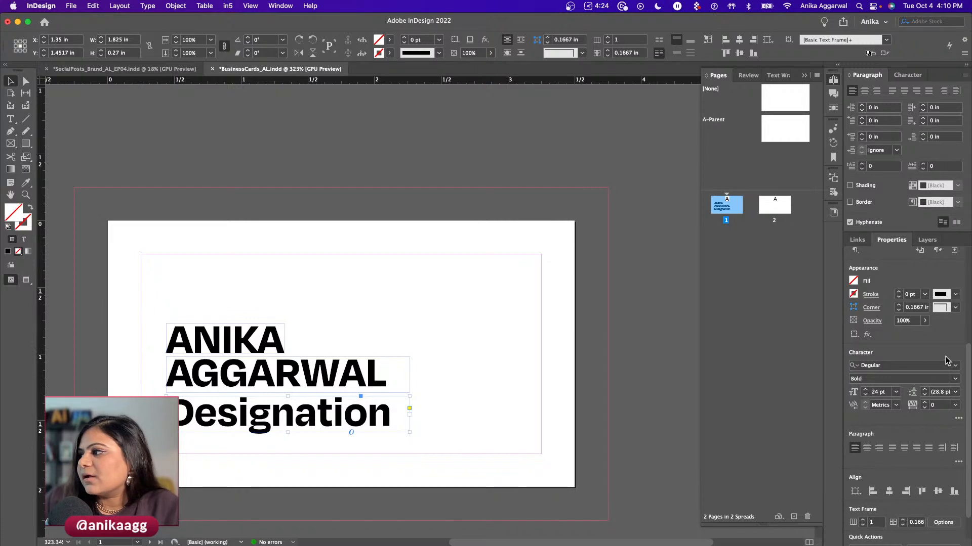
{"action": "left_click", "coordinate": [955, 379]}
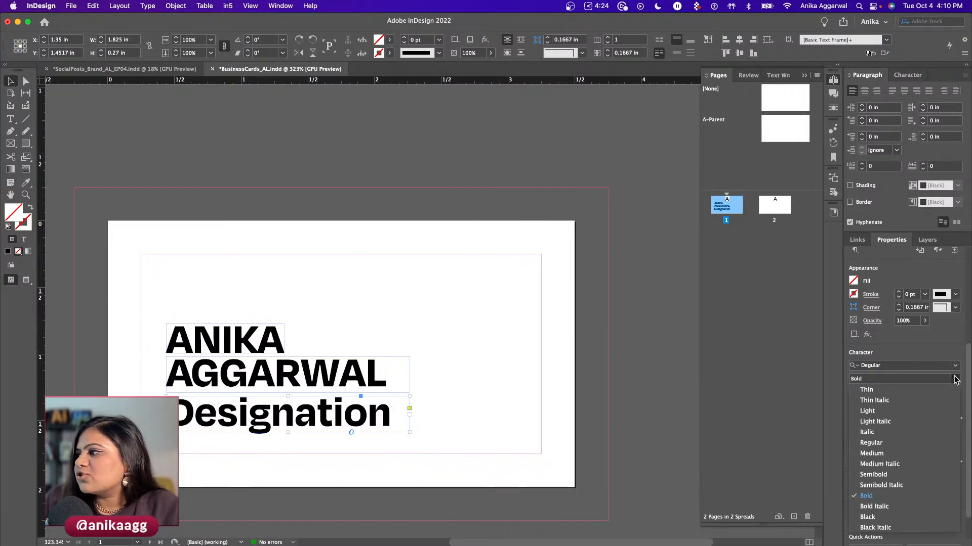
{"action": "left_click", "coordinate": [871, 455]}
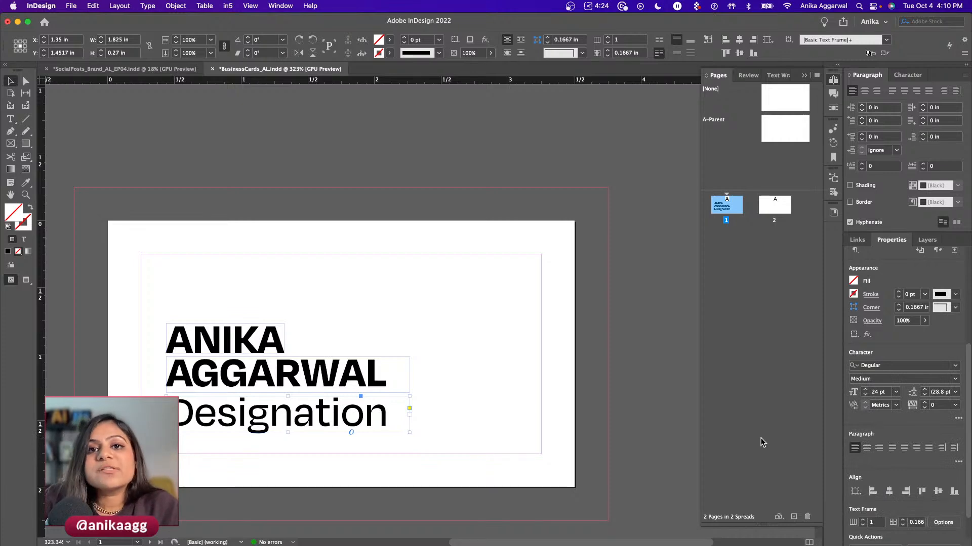
{"action": "left_click", "coordinate": [955, 378]}
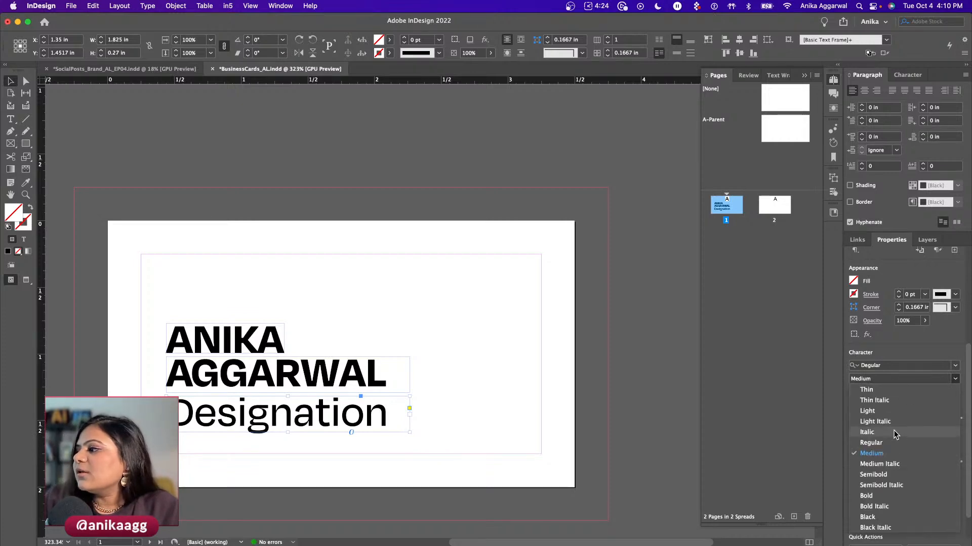
{"action": "left_click", "coordinate": [884, 443]}
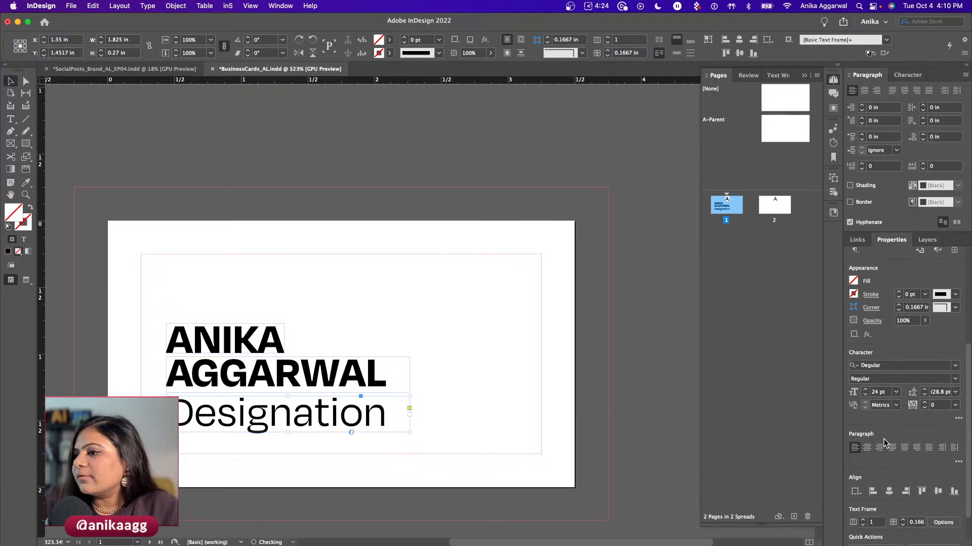
{"action": "left_click", "coordinate": [895, 392]}
{"action": "left_click", "coordinate": [888, 308]}
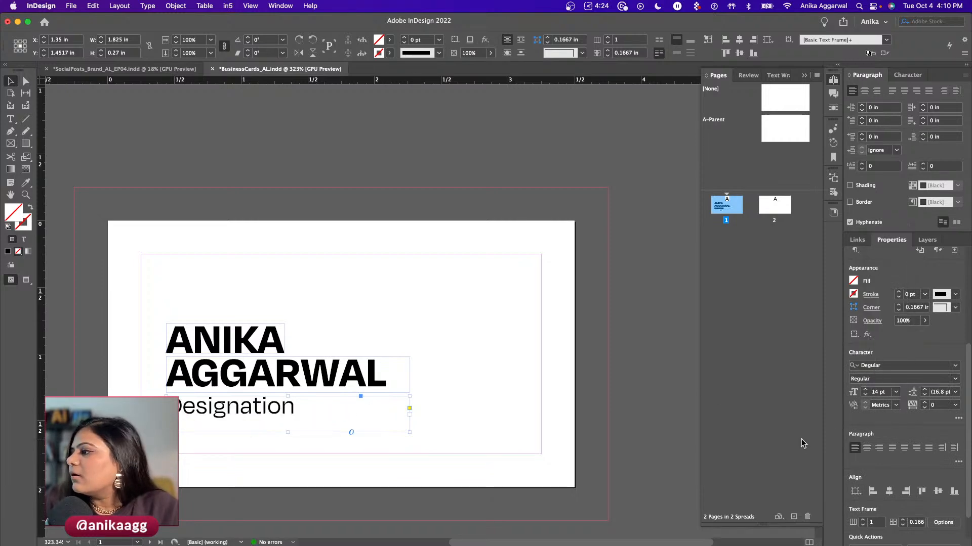
{"action": "left_click", "coordinate": [895, 392]}
{"action": "left_click", "coordinate": [887, 300]}
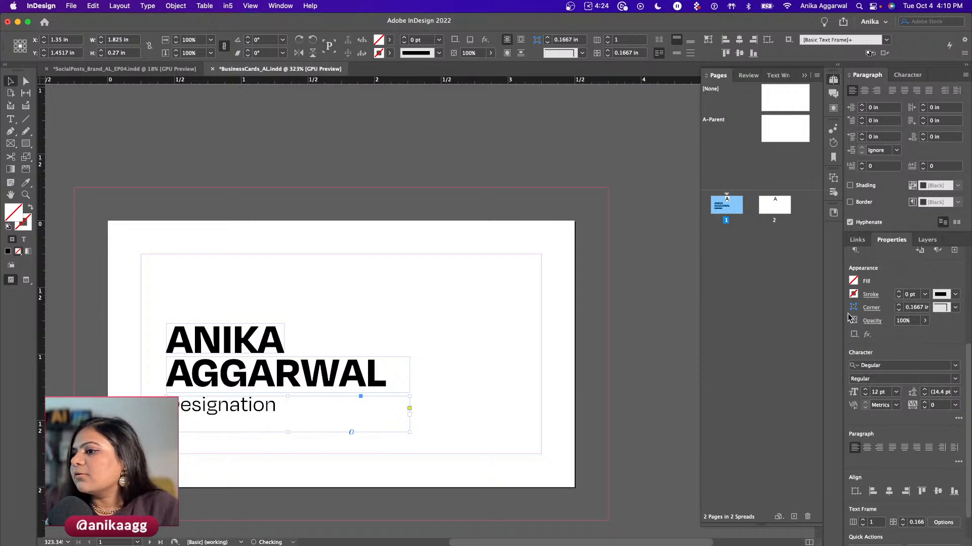
- Fit the Designation frame tightly to its text and select the text for replacing
{"action": "double_click", "coordinate": [409, 433]}
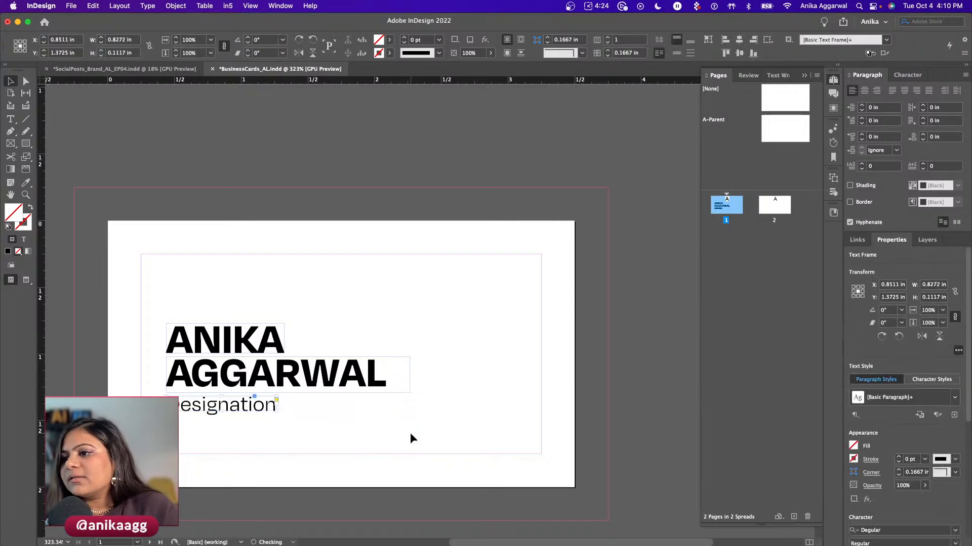
{"action": "left_click", "coordinate": [427, 463]}
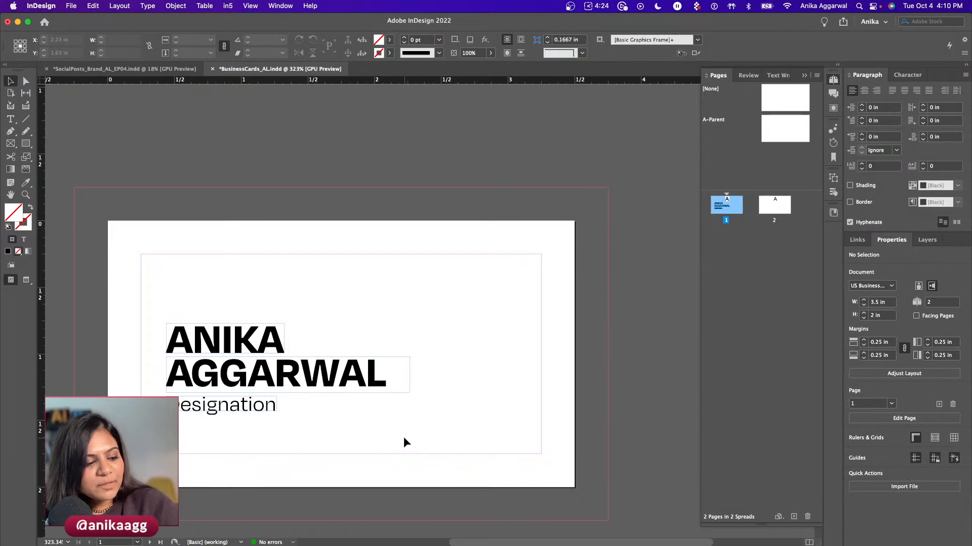
{"action": "double_click", "coordinate": [250, 405]}
- Replace the selected Designation text with 'Title - Title'
{"action": "type", "text": "Title"}
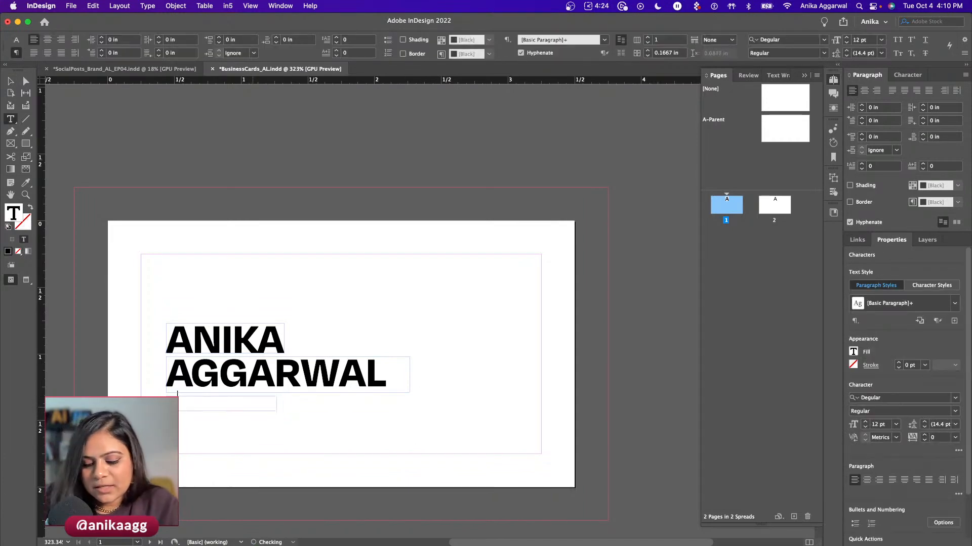
{"action": "type", "text": " - Title"}
{"action": "key", "text": "Escape"}
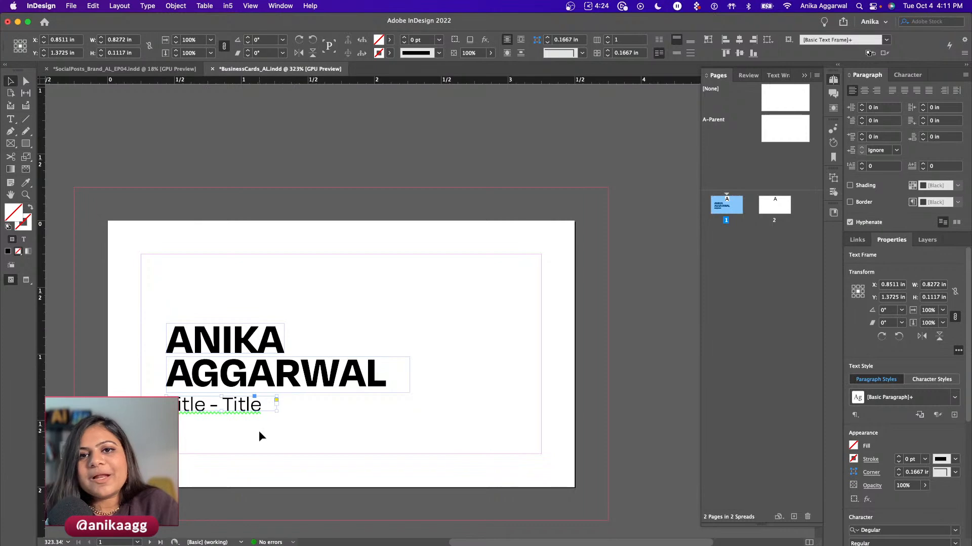
{"action": "left_click", "coordinate": [242, 426]}
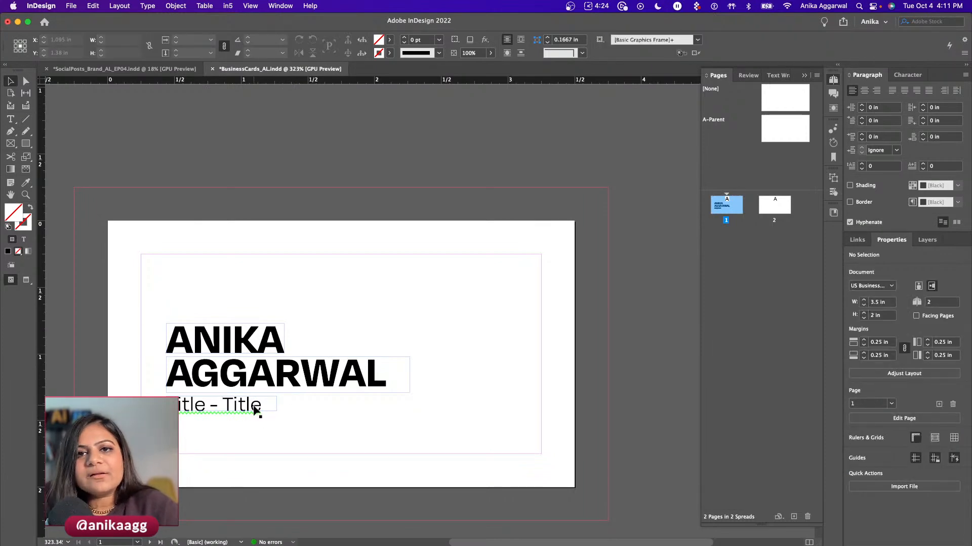
- Preview the card, then nudge the name and title block up and left
{"action": "key", "text": "w"}
{"action": "key", "text": "w"}
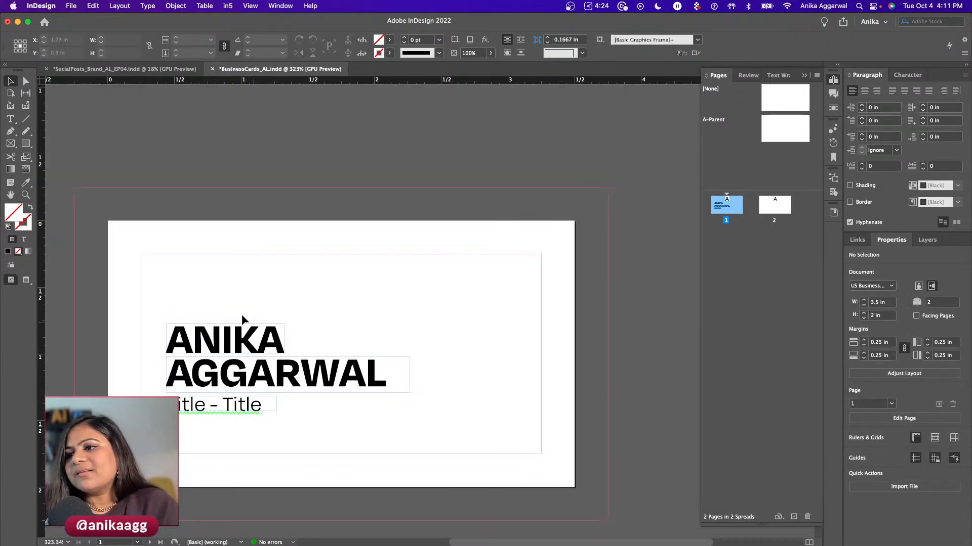
{"action": "left_click", "coordinate": [177, 368]}
{"action": "left_click_drag", "start_coordinate": [175, 364], "coordinate": [176, 367]}
{"action": "left_click", "coordinate": [272, 286]}
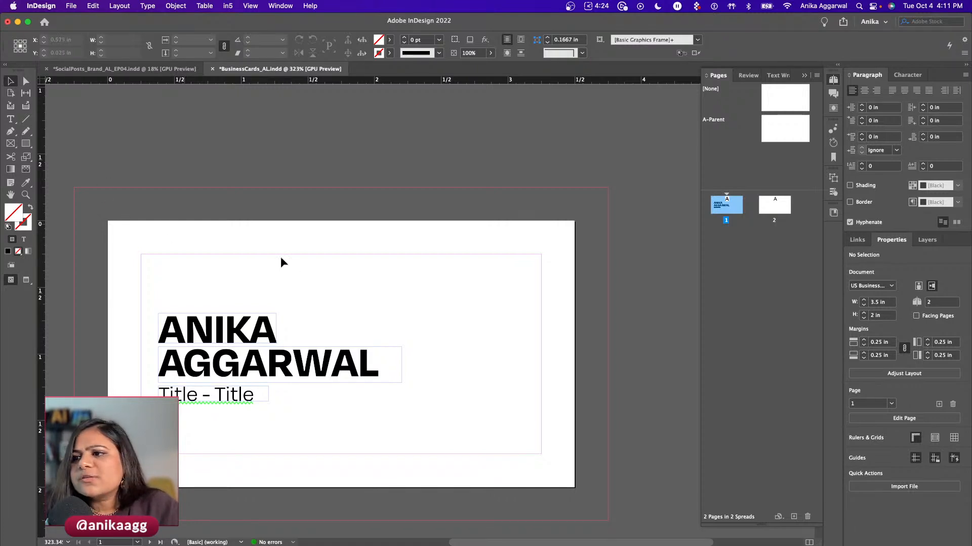
{"action": "left_click_drag", "start_coordinate": [11, 144], "coordinate": [58, 165]}
{"action": "left_click_drag", "start_coordinate": [419, 285], "coordinate": [504, 361]}
{"action": "key", "text": "v"}
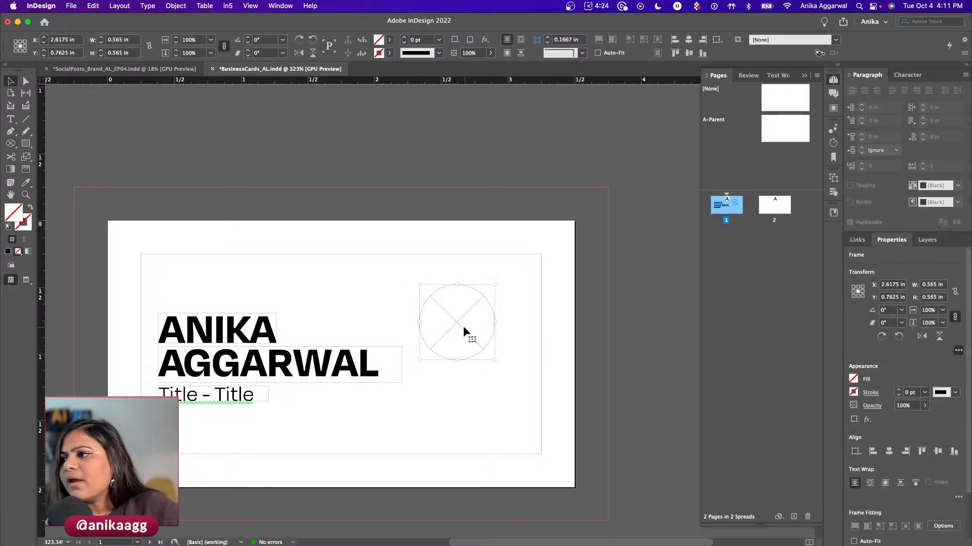
{"action": "left_click_drag", "start_coordinate": [454, 322], "coordinate": [439, 323]}
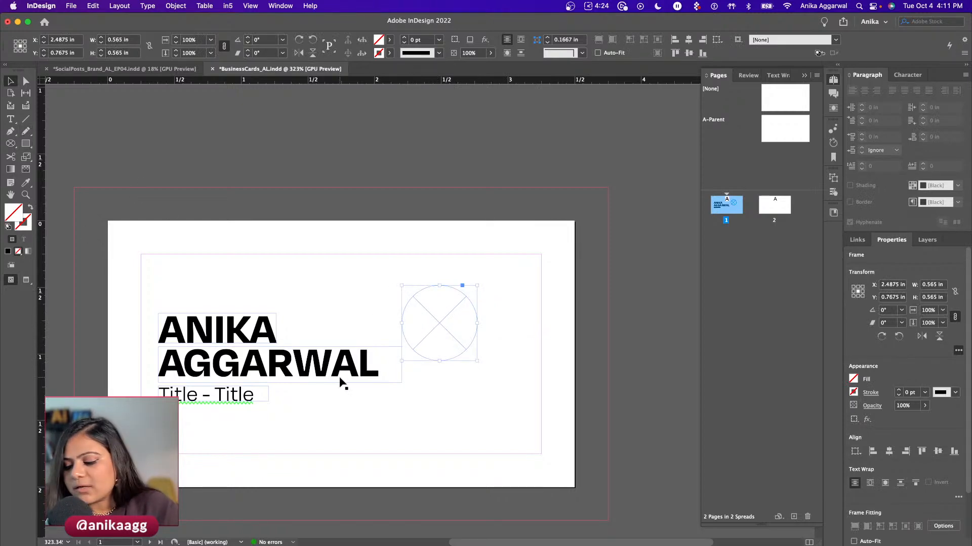
{"action": "key", "text": "Delete"}
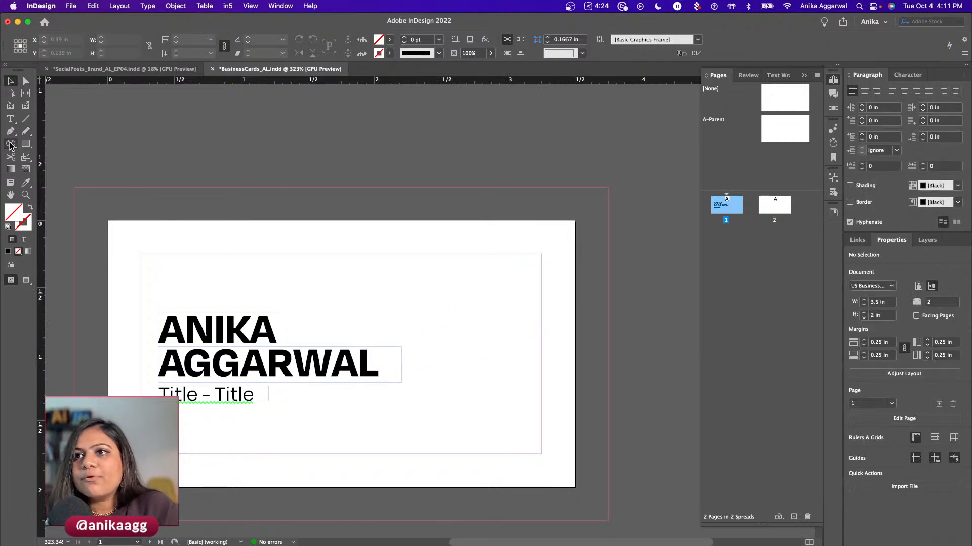
{"action": "left_click", "coordinate": [10, 145]}
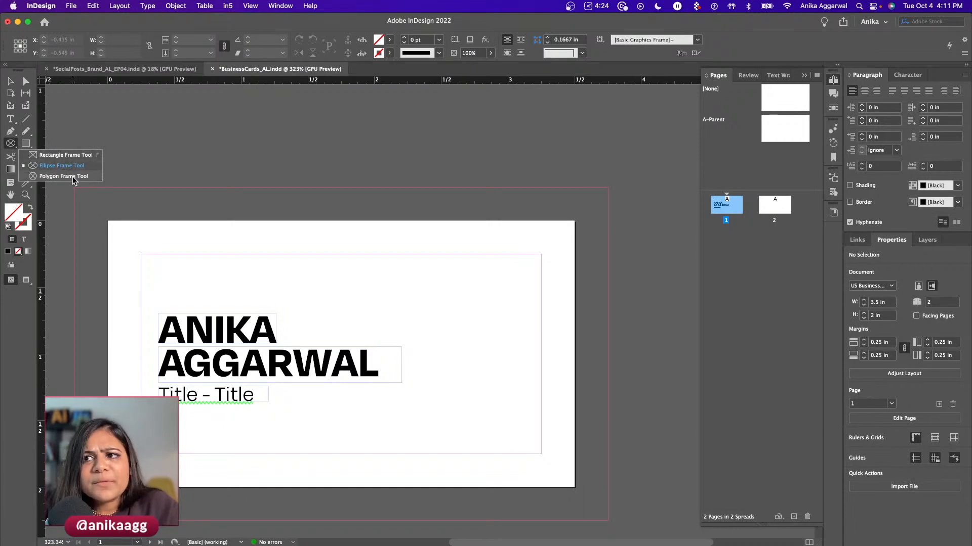
- Draw a circular frame to the right of the name and nudge it into place
{"action": "left_click", "coordinate": [74, 166]}
{"action": "left_click_drag", "start_coordinate": [403, 290], "coordinate": [484, 362]}
{"action": "key", "text": "v"}
{"action": "left_click_drag", "start_coordinate": [440, 330], "coordinate": [437, 331]}
- Try starting path text on the circle frame, then back out and select it
{"action": "left_click_drag", "start_coordinate": [10, 119], "coordinate": [60, 145]}
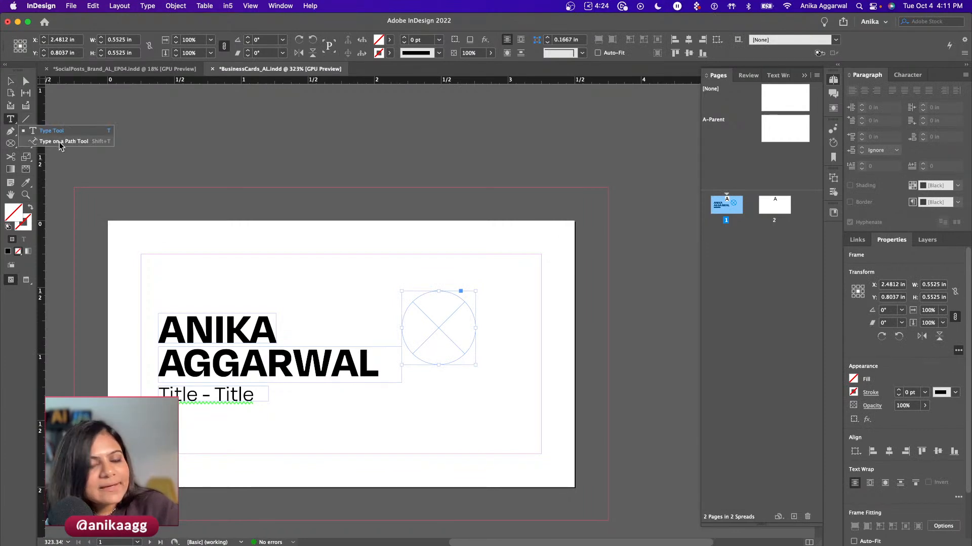
{"action": "left_click_drag", "start_coordinate": [60, 145], "coordinate": [60, 146]}
{"action": "left_click", "coordinate": [440, 292]}
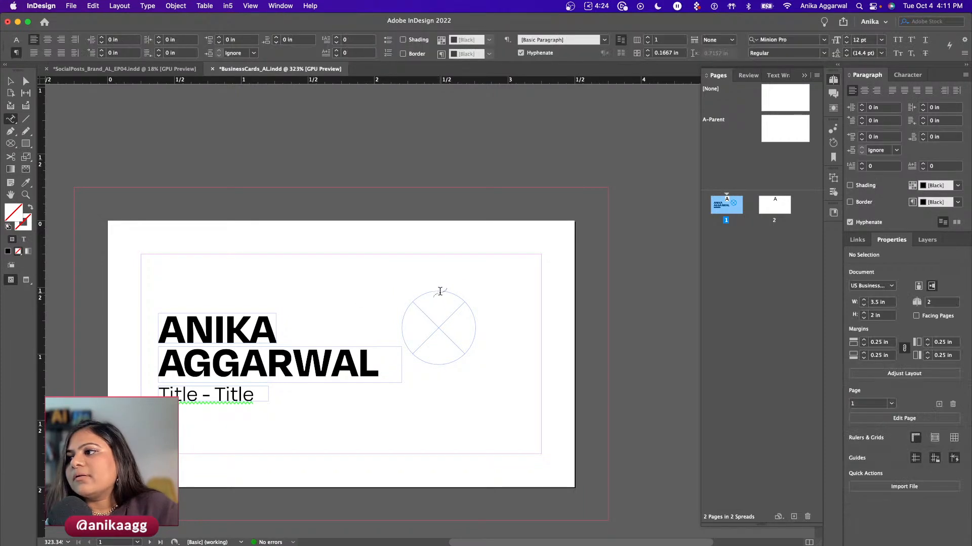
{"action": "key", "text": "Escape"}
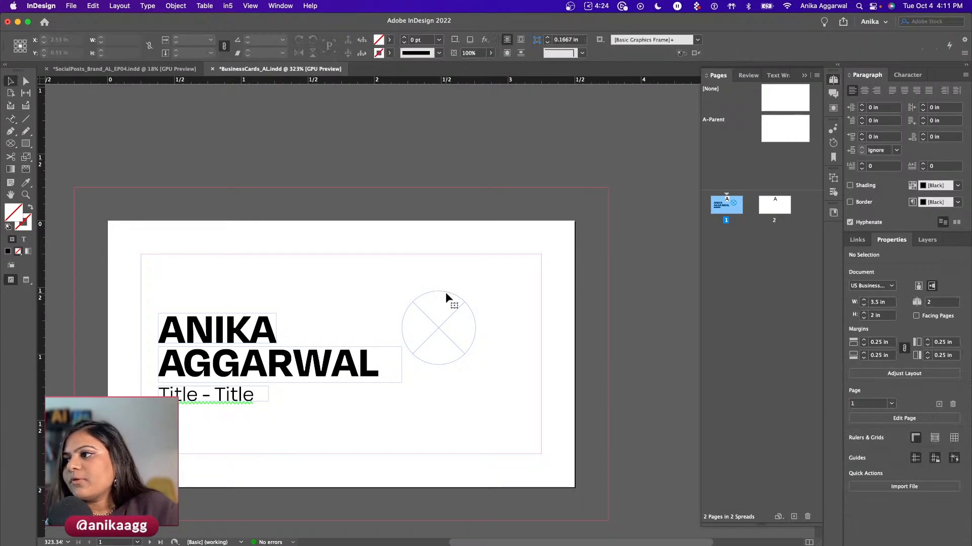
{"action": "left_click", "coordinate": [446, 296]}
- Draw a plain ellipse circle, delete the old X-marked frame, and shift the circle up-left
{"action": "left_click_drag", "start_coordinate": [29, 145], "coordinate": [51, 166]}
{"action": "left_click_drag", "start_coordinate": [411, 291], "coordinate": [484, 370]}
{"action": "key", "text": "v"}
{"action": "left_click", "coordinate": [403, 305]}
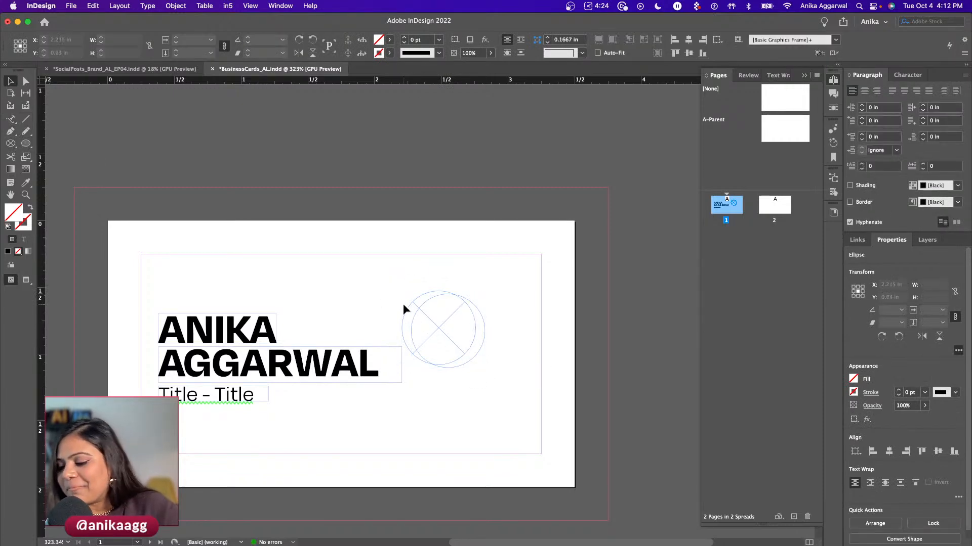
{"action": "left_click", "coordinate": [409, 312]}
{"action": "key", "text": "Delete"}
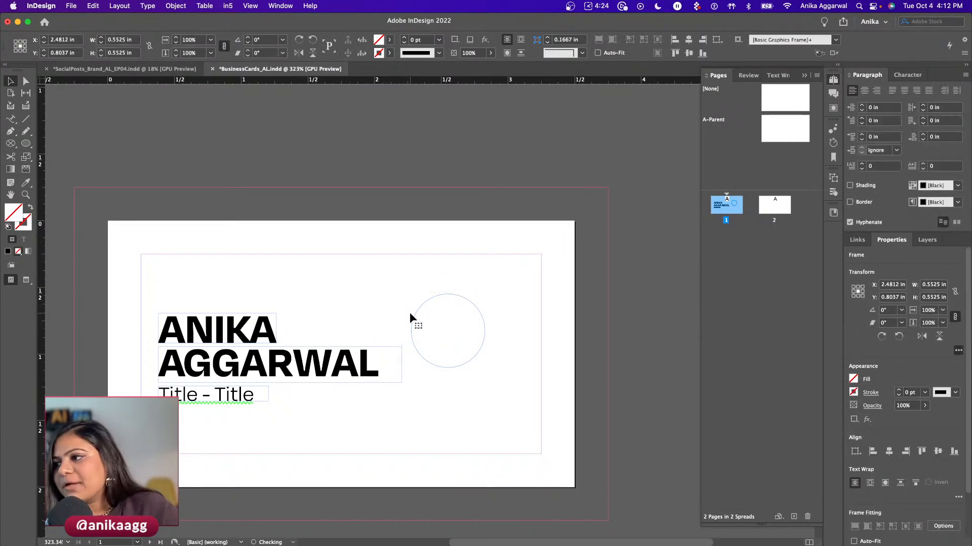
{"action": "left_click_drag", "start_coordinate": [438, 293], "coordinate": [429, 291]}
- Type 'tagline' along the circle's top edge with Type on a Path, then reselect the circle
{"action": "left_click", "coordinate": [11, 119]}
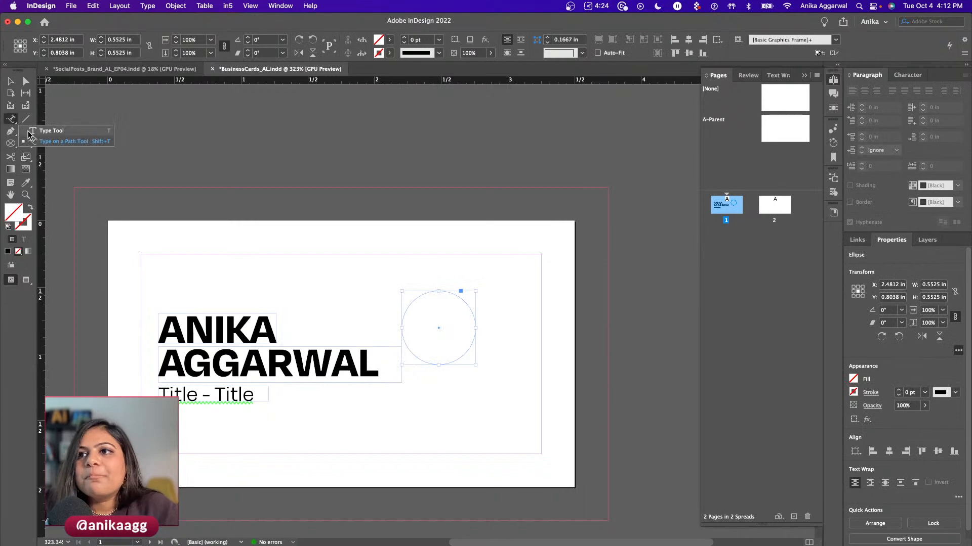
{"action": "left_click", "coordinate": [414, 299]}
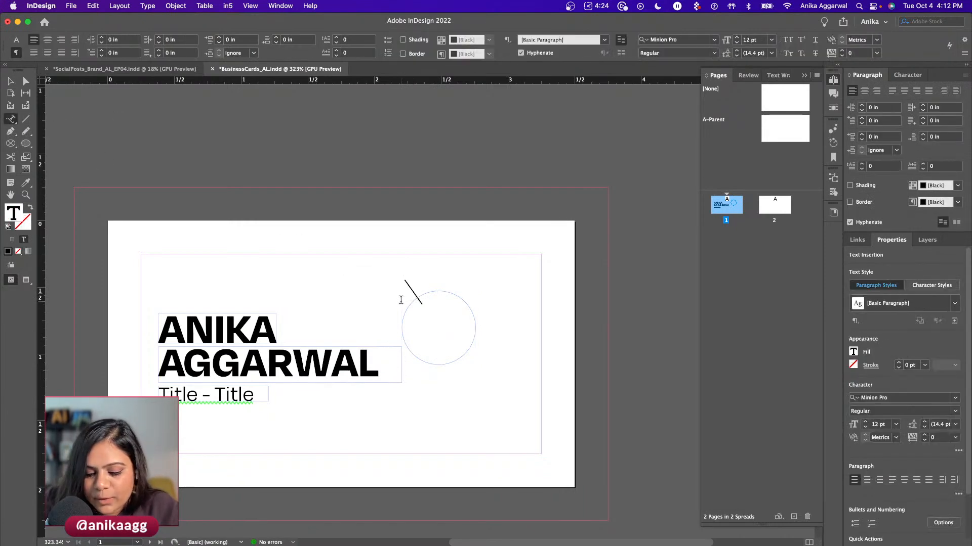
{"action": "type", "text": "tagline"}
{"action": "key", "text": "Escape"}
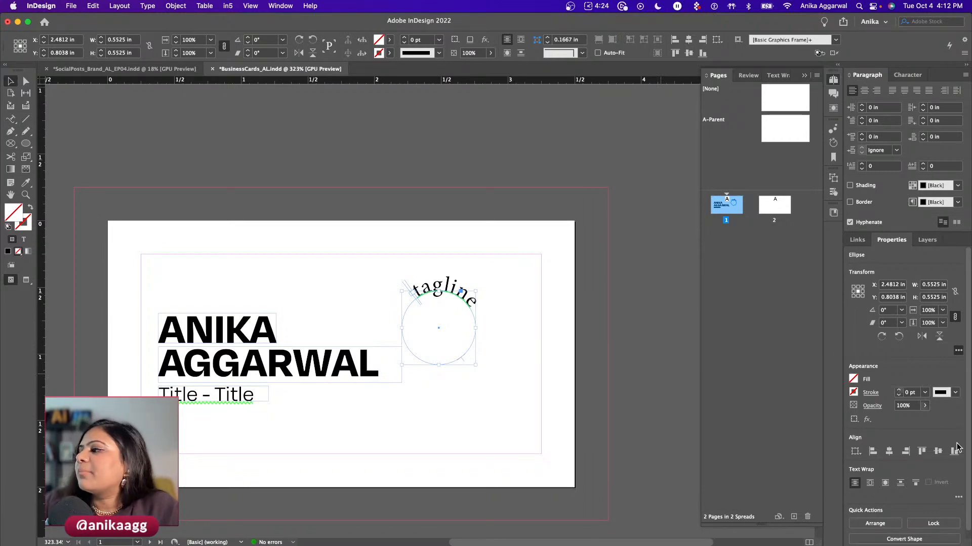
{"action": "scroll", "coordinate": [952, 431], "scroll_direction": "down", "scroll_amount": 1}
{"action": "left_click", "coordinate": [534, 321]}
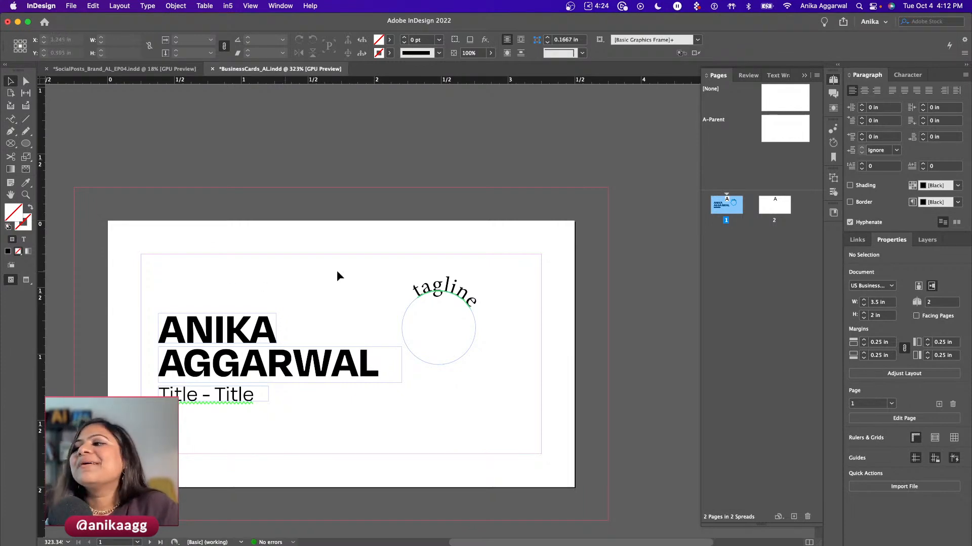
{"action": "left_click", "coordinate": [436, 292]}
- Restyle the curved 'tagline' text on the circle in Degular Light at 9 pt
{"action": "scroll", "coordinate": [956, 432], "scroll_direction": "down", "scroll_amount": 1}
{"action": "scroll", "coordinate": [955, 432], "scroll_direction": "down", "scroll_amount": 1}
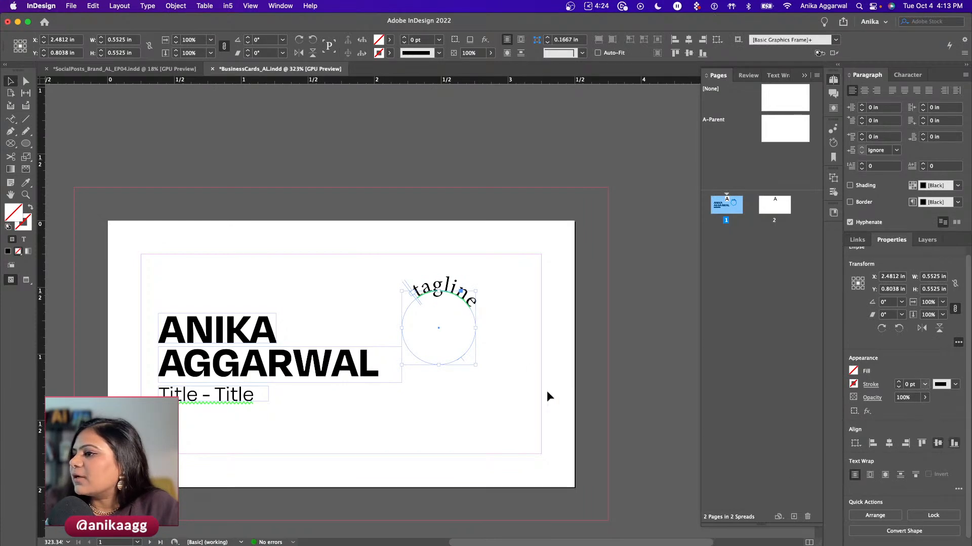
{"action": "double_click", "coordinate": [449, 290]}
{"action": "double_click", "coordinate": [448, 287]}
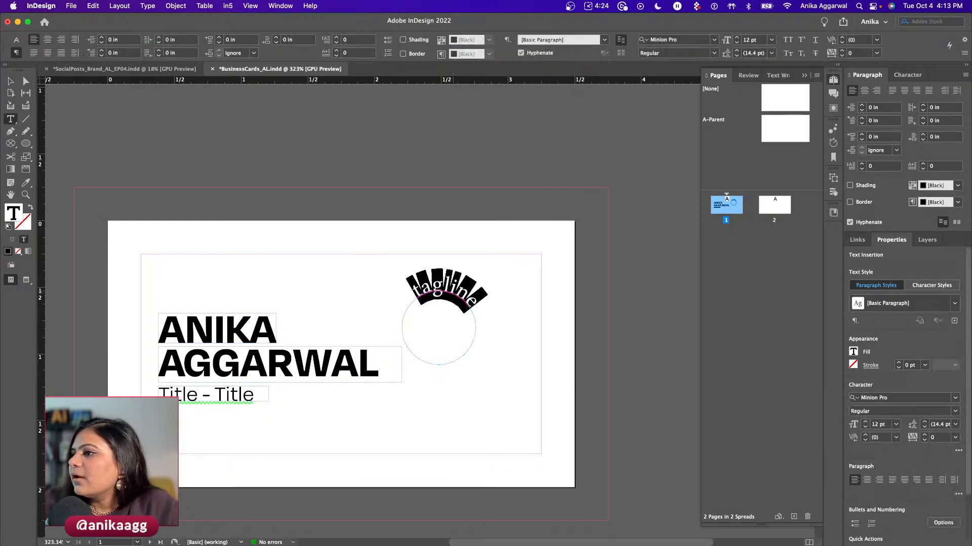
{"action": "left_click", "coordinate": [914, 398]}
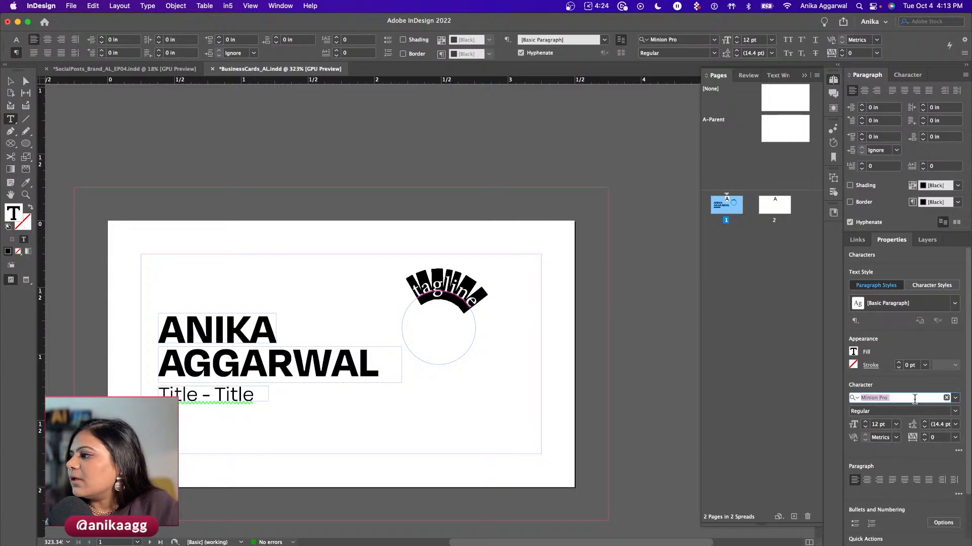
{"action": "type", "text": "degula"}
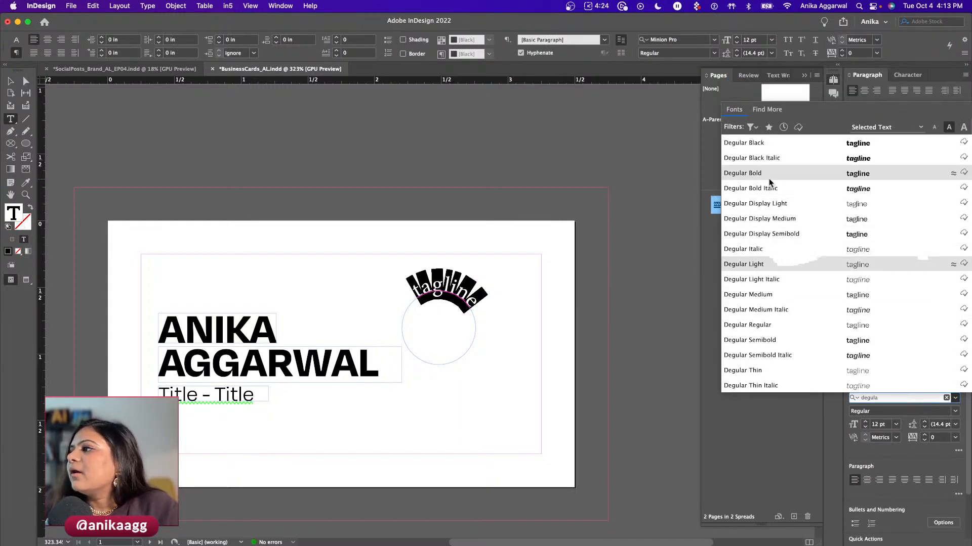
{"action": "left_click", "coordinate": [771, 264]}
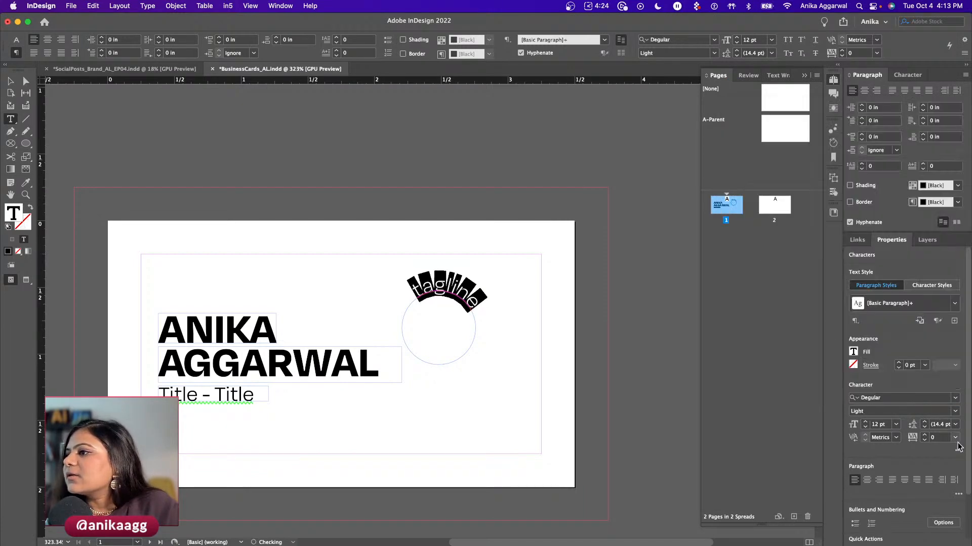
{"action": "left_click", "coordinate": [896, 426]}
{"action": "left_click", "coordinate": [890, 297]}
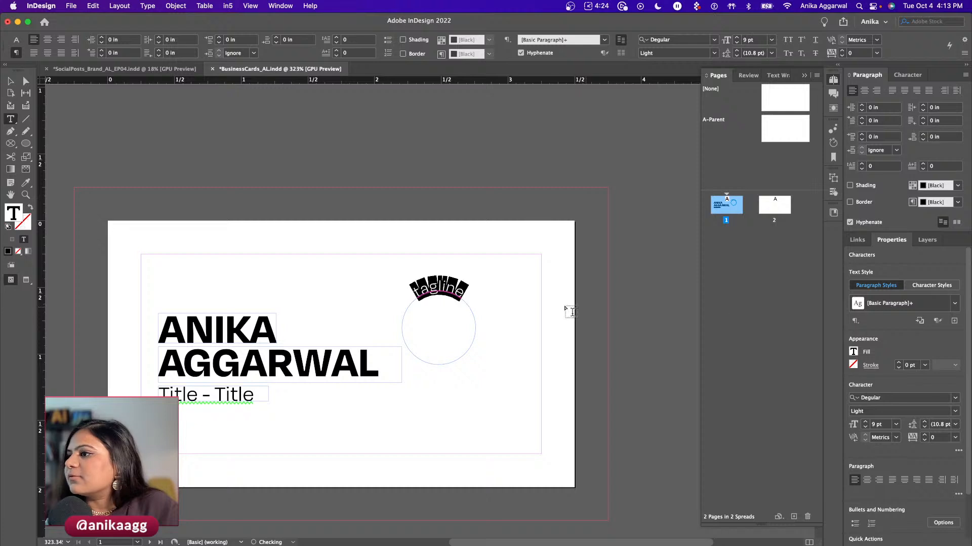
{"action": "key", "text": "Escape"}
{"action": "left_click", "coordinate": [504, 368]}
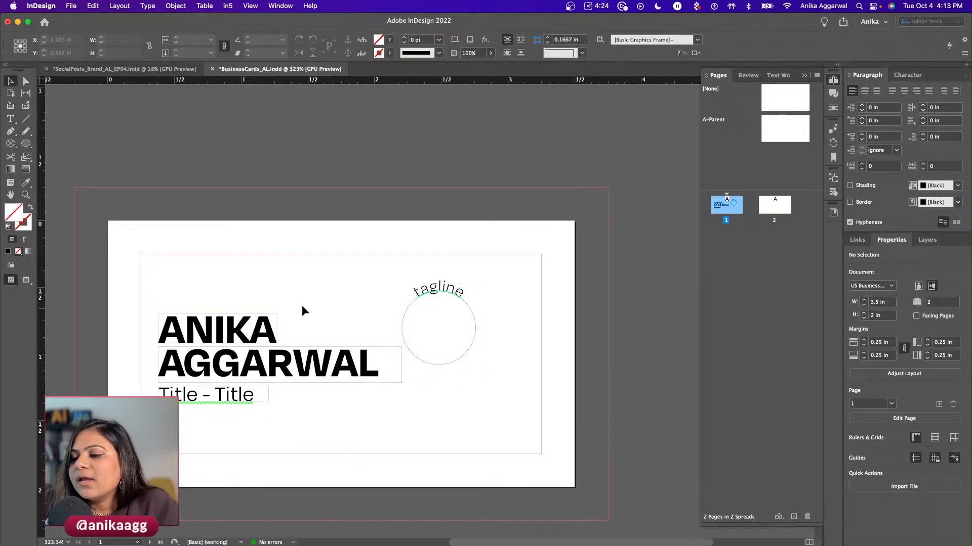
{"action": "scroll", "coordinate": [303, 310], "scroll_direction": "down", "scroll_amount": 5}
{"action": "scroll", "coordinate": [302, 310], "scroll_direction": "up", "scroll_amount": 2}
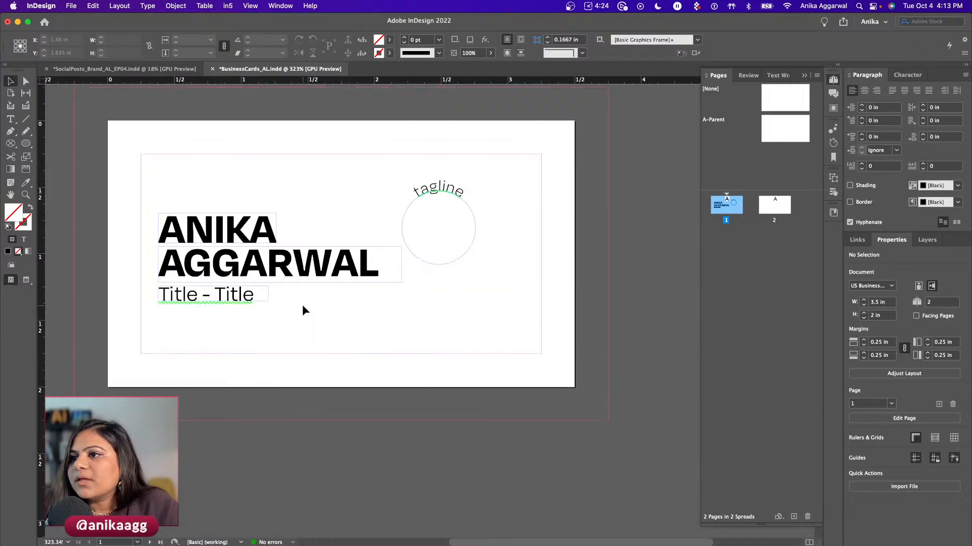
{"action": "left_click", "coordinate": [208, 241]}
{"action": "left_click", "coordinate": [196, 276], "text": "shift"}
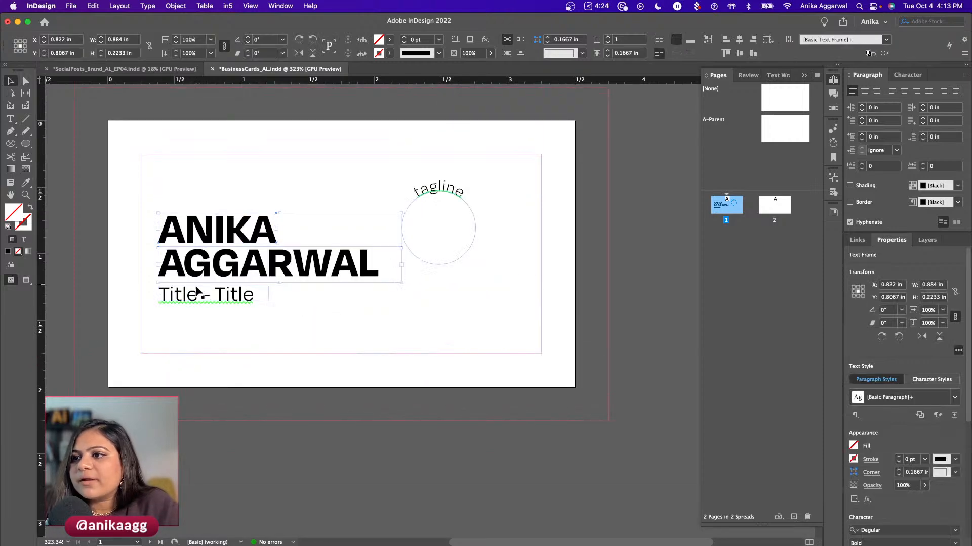
{"action": "left_click", "coordinate": [196, 293], "text": "shift"}
{"action": "left_click_drag", "start_coordinate": [196, 293], "coordinate": [193, 336]}
- Copy the title frame lower down and change its text to 'website'
{"action": "left_click", "coordinate": [197, 306]}
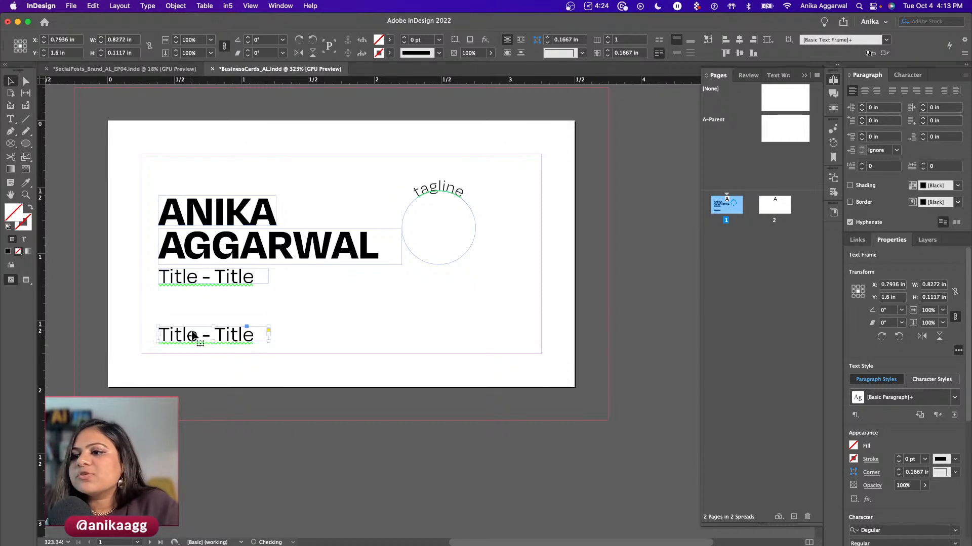
{"action": "triple_click", "coordinate": [186, 340]}
{"action": "type", "text": "website"}
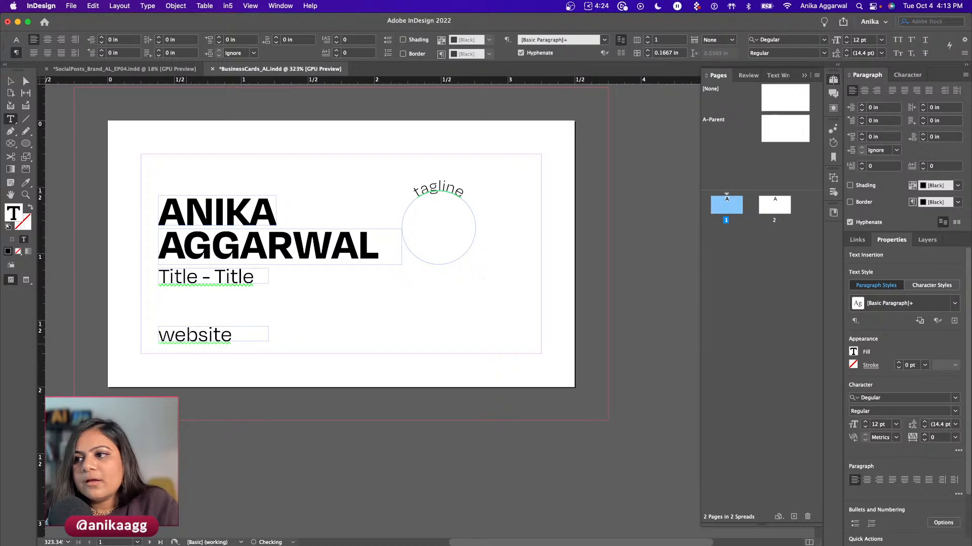
{"action": "key", "text": "Escape"}
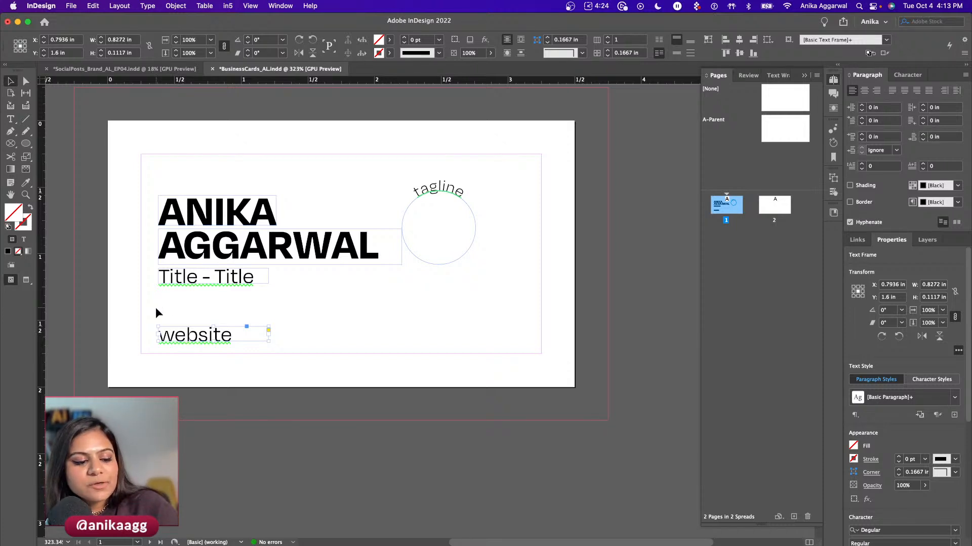
{"action": "left_click", "coordinate": [226, 161]}
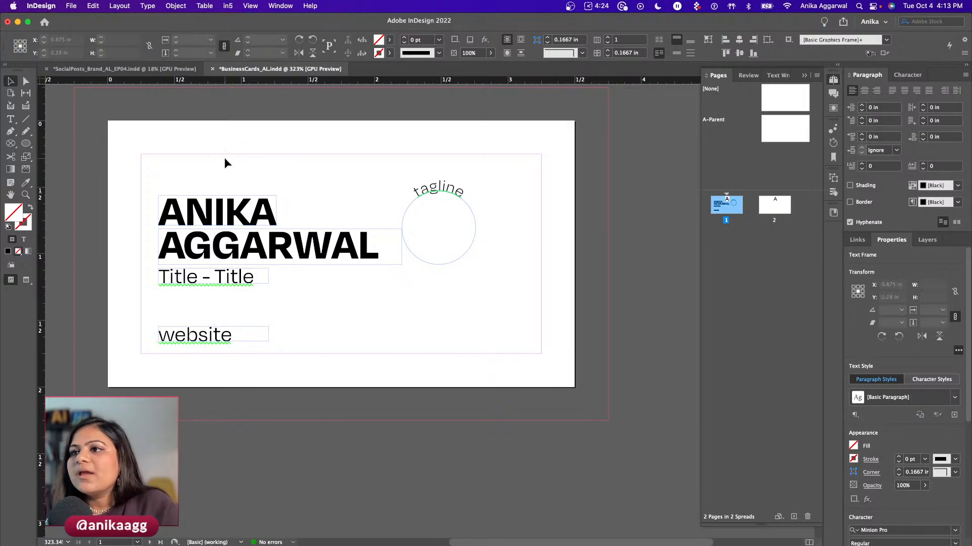
{"action": "key", "text": "ctrl+Up"}
{"action": "left_click", "coordinate": [228, 182]}
{"action": "scroll", "coordinate": [193, 177], "scroll_direction": "up", "scroll_amount": 5}
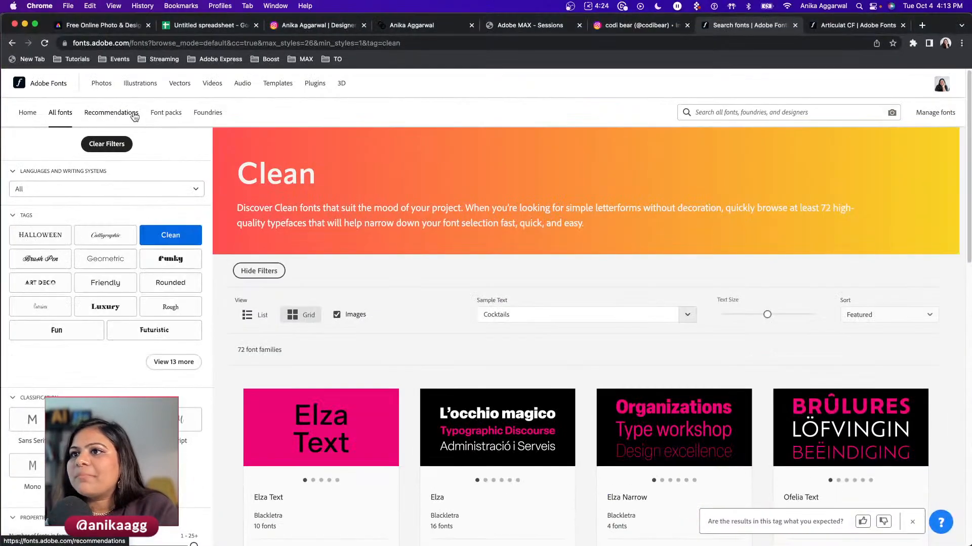
{"action": "left_click", "coordinate": [155, 115]}
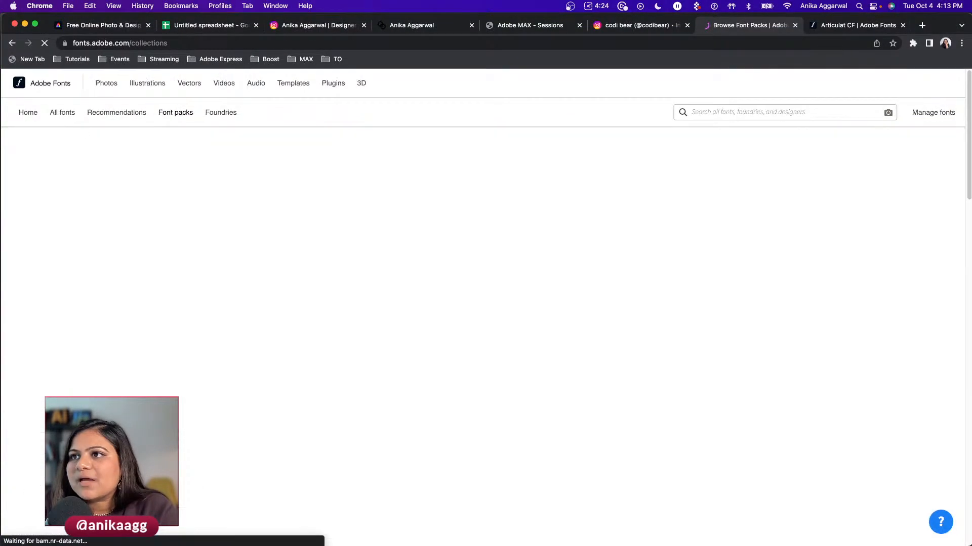
{"action": "scroll", "coordinate": [863, 358], "scroll_direction": "down", "scroll_amount": 1}
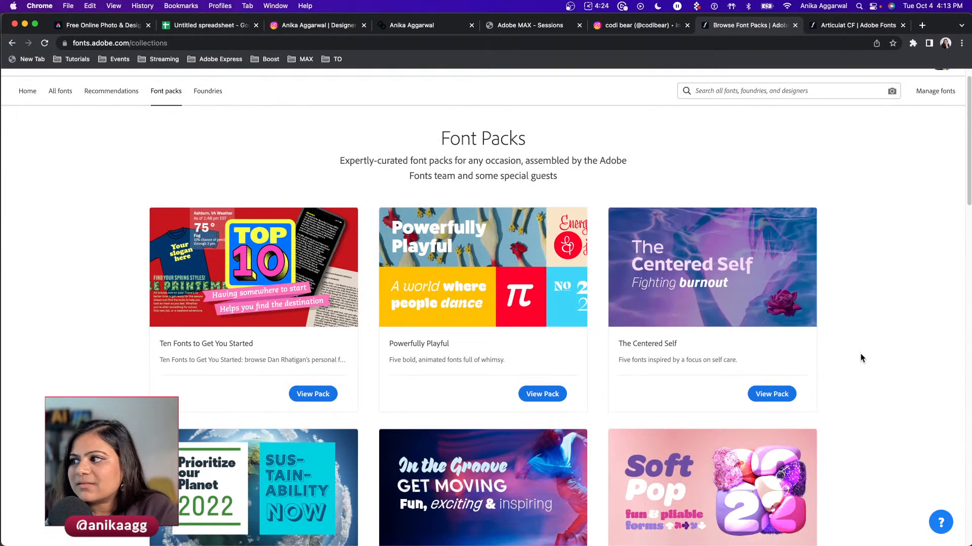
{"action": "scroll", "coordinate": [945, 204], "scroll_direction": "down", "scroll_amount": 5}
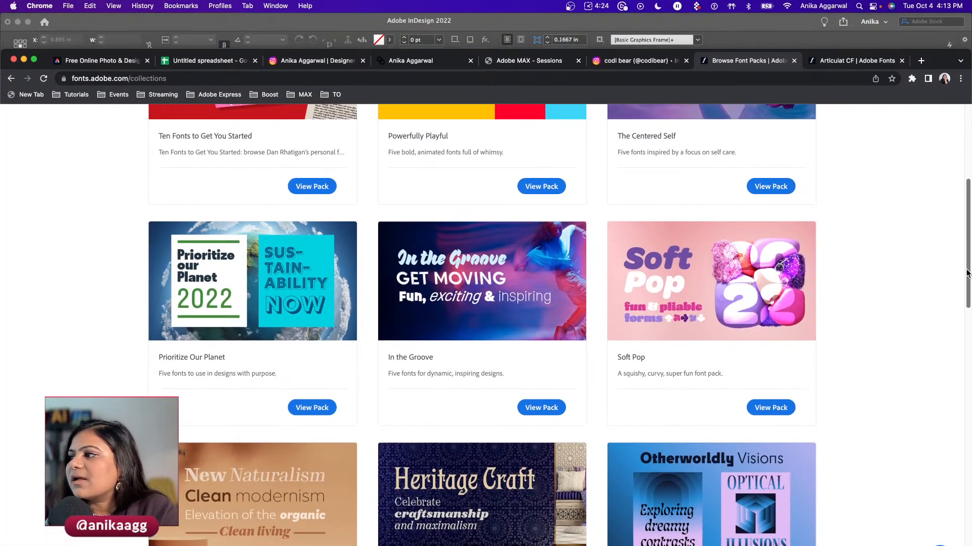
{"action": "left_click_drag", "start_coordinate": [939, 62], "coordinate": [939, 22]}
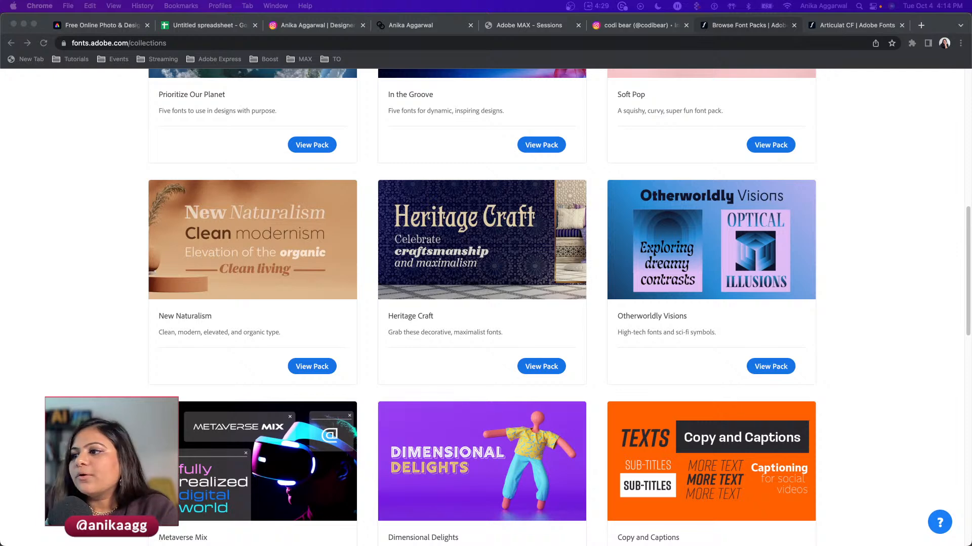
{"action": "left_click", "coordinate": [287, 512]}
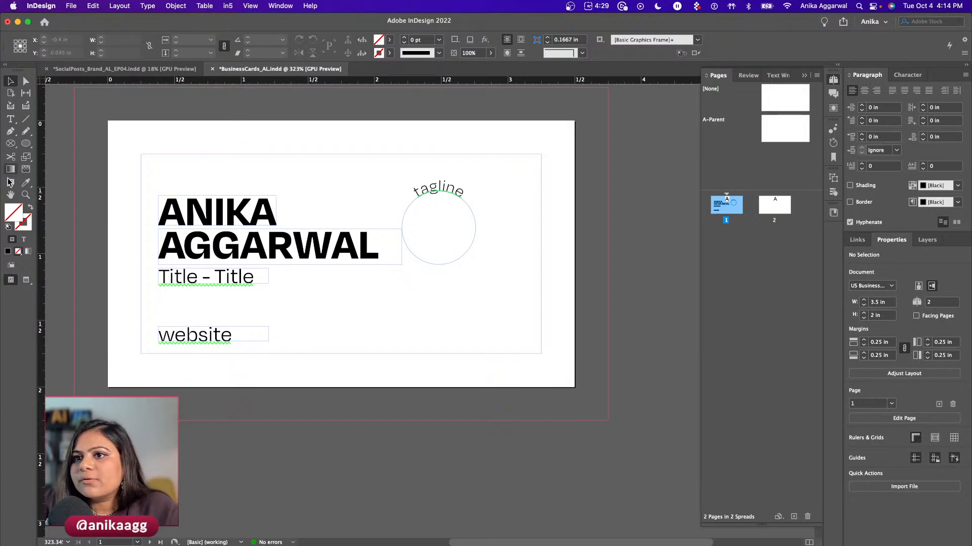
- Draw a [Black]-filled rectangle from bleed corner to corner and send it to the back
{"action": "left_click_drag", "start_coordinate": [22, 147], "coordinate": [55, 155]}
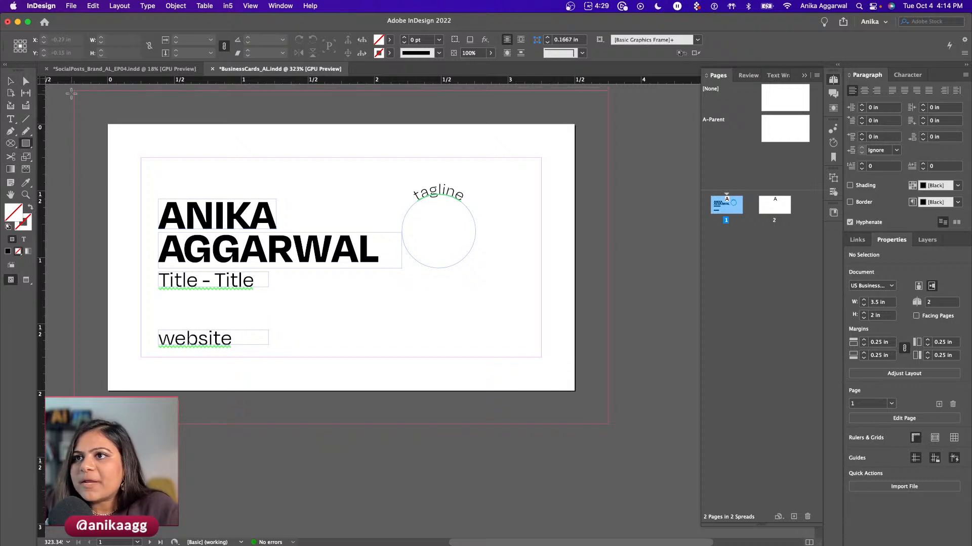
{"action": "left_click_drag", "start_coordinate": [74, 90], "coordinate": [608, 424]}
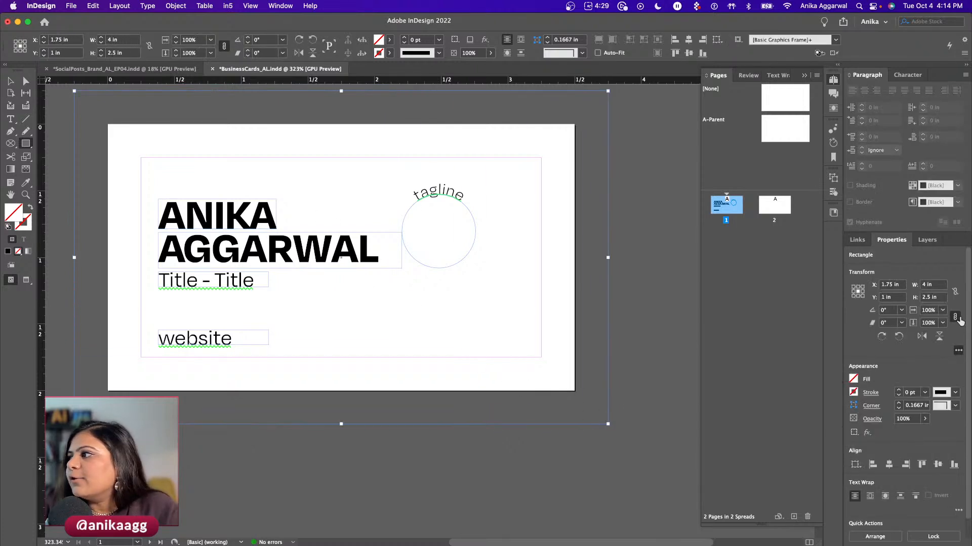
{"action": "left_click", "coordinate": [853, 380]}
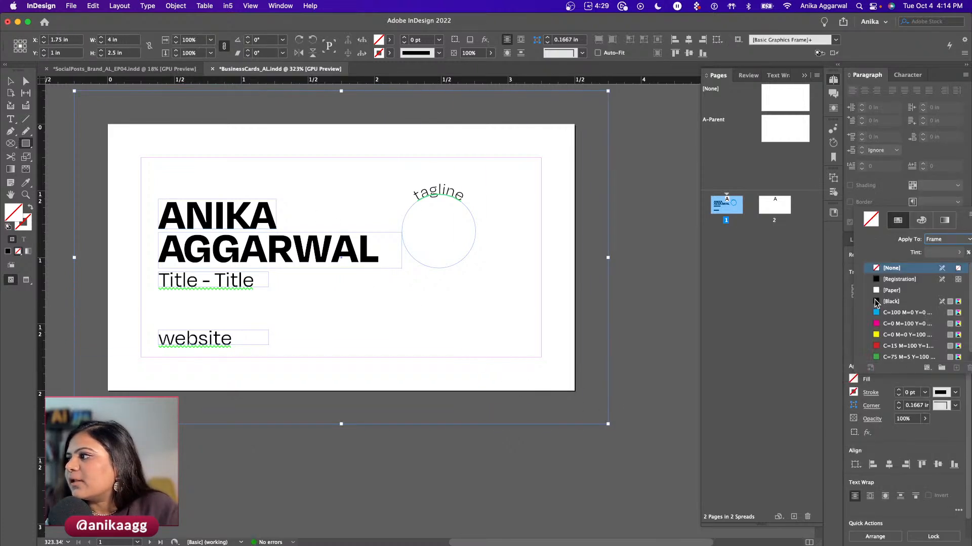
{"action": "left_click", "coordinate": [877, 302]}
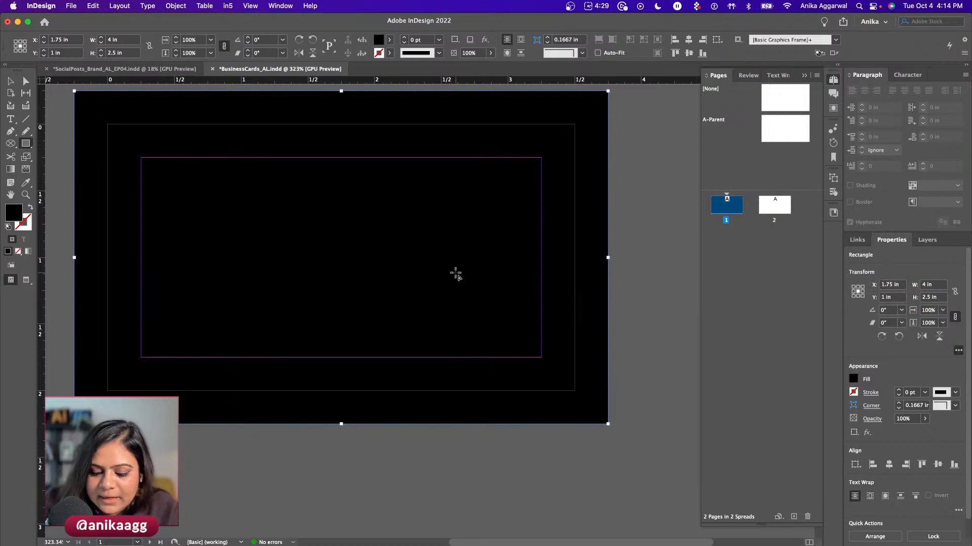
{"action": "key", "text": "super+shift+bracketleft"}
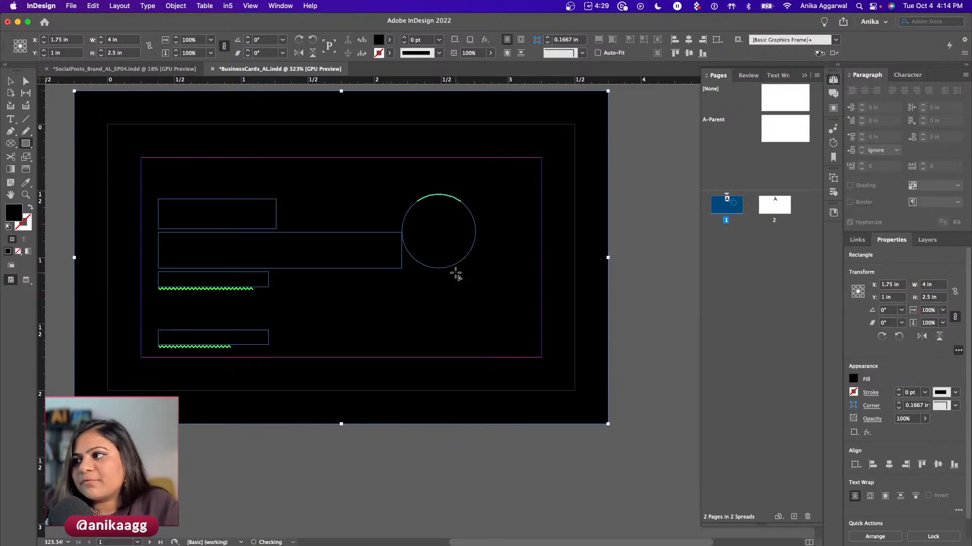
{"action": "key", "text": "v"}
{"action": "left_click", "coordinate": [212, 221]}
{"action": "double_click", "coordinate": [211, 215]}
{"action": "key", "text": "super+a"}
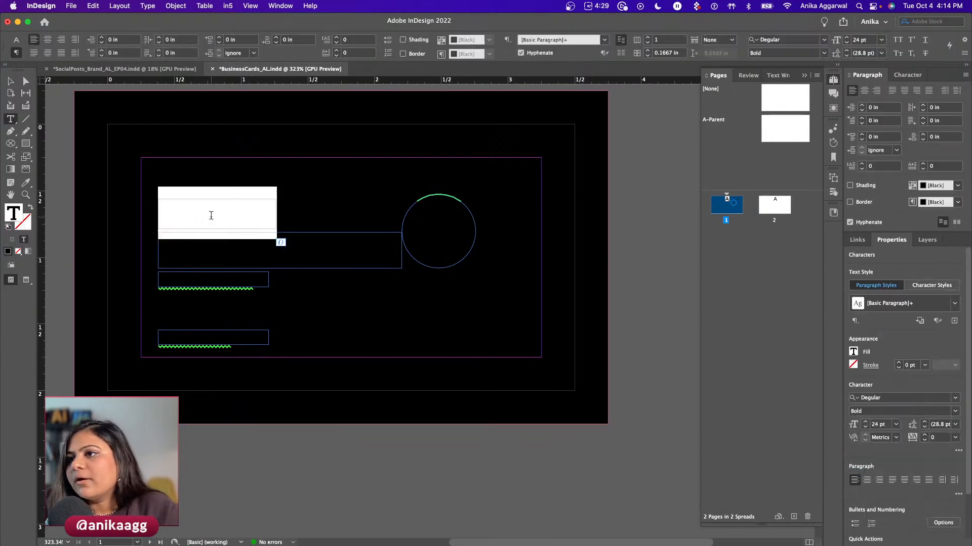
{"action": "left_click", "coordinate": [853, 352]}
{"action": "left_click", "coordinate": [875, 264]}
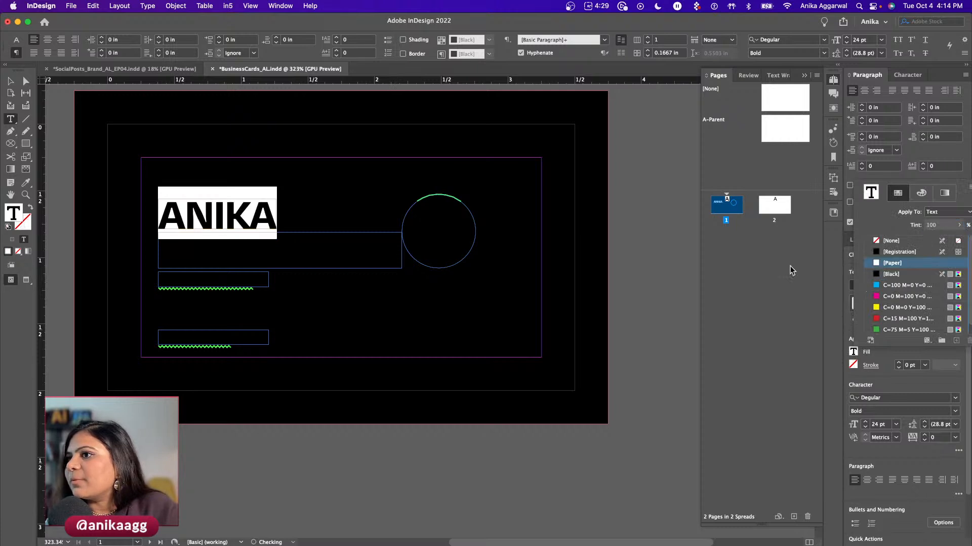
{"action": "double_click", "coordinate": [298, 254]}
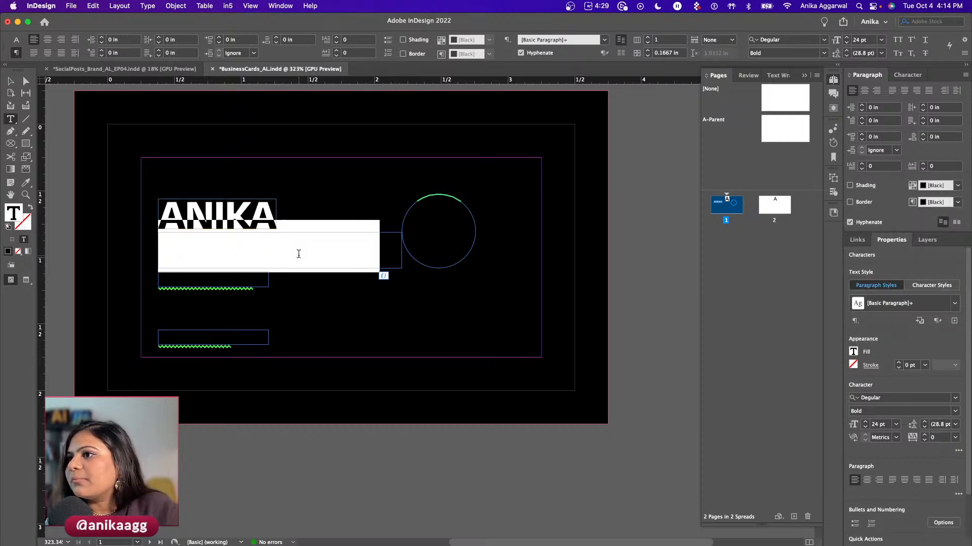
{"action": "left_click", "coordinate": [853, 353]}
{"action": "left_click", "coordinate": [877, 263]}
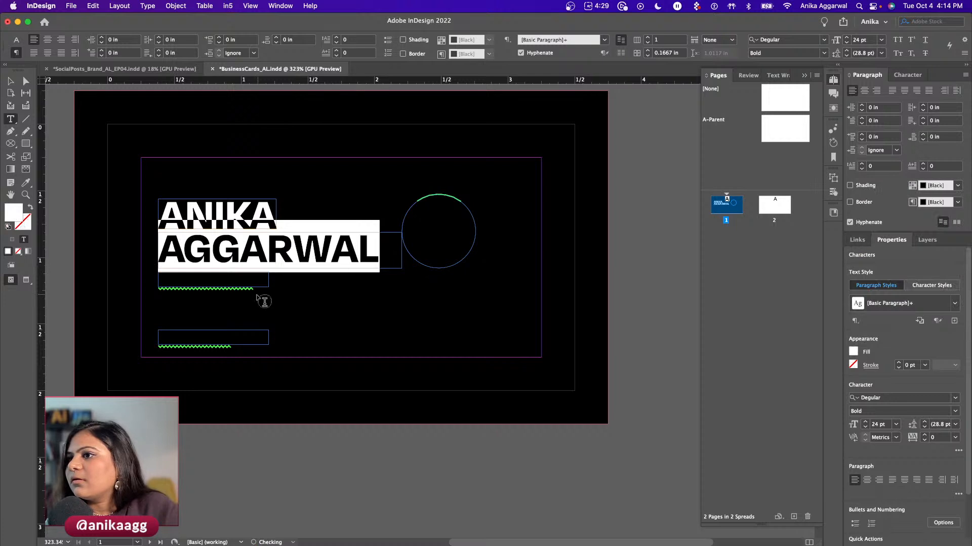
- Make the title line and the website line white
{"action": "left_click", "coordinate": [234, 280]}
{"action": "key", "text": "super+a"}
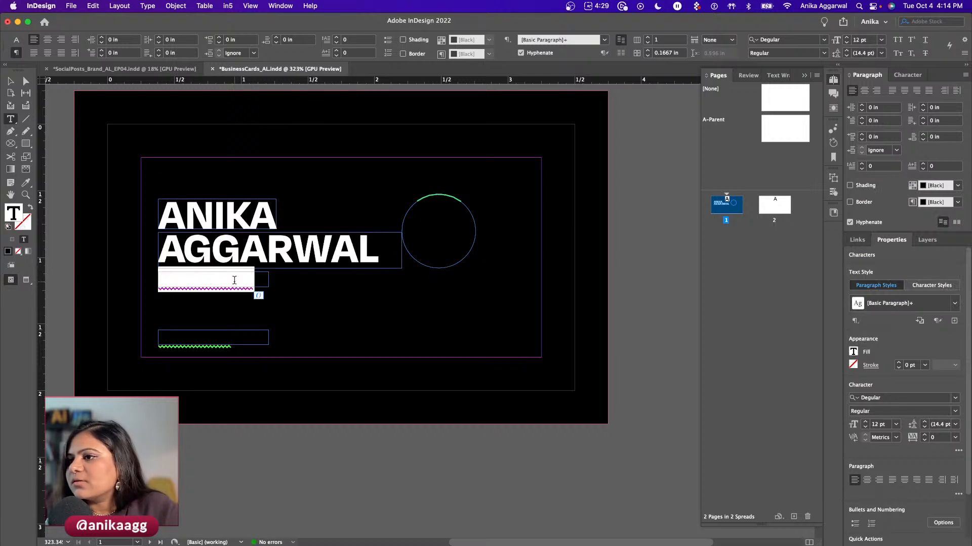
{"action": "left_click", "coordinate": [853, 353]}
{"action": "left_click", "coordinate": [876, 264]}
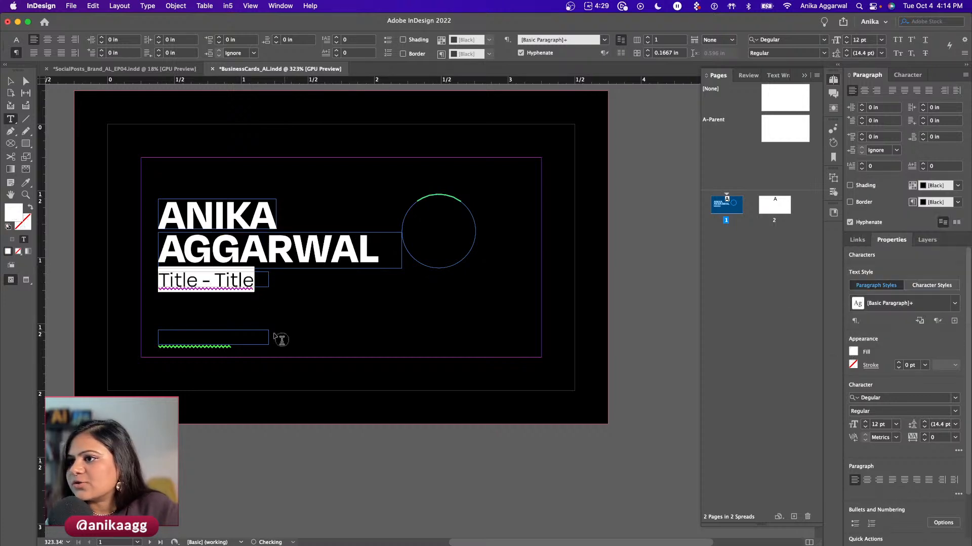
{"action": "left_click", "coordinate": [232, 335]}
{"action": "key", "text": "super+a"}
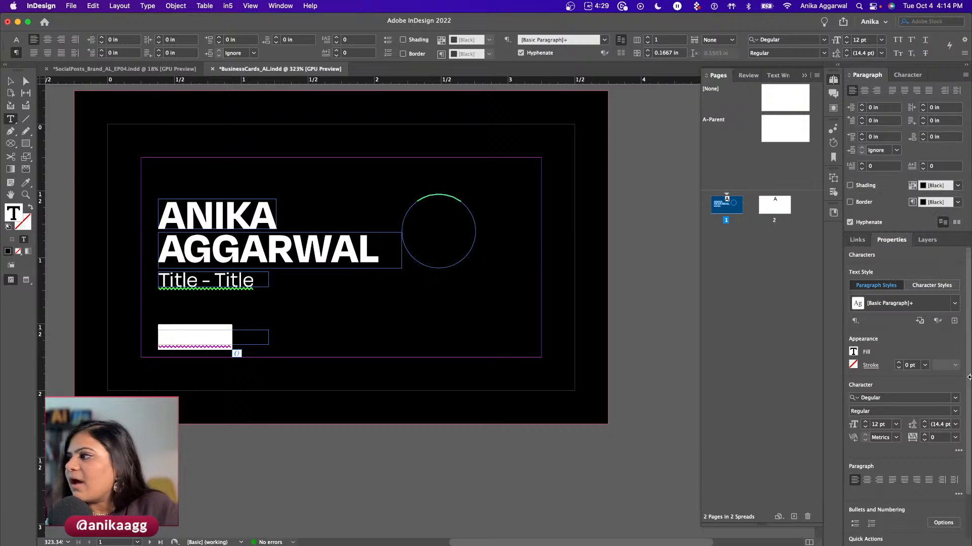
{"action": "left_click", "coordinate": [851, 355]}
{"action": "left_click", "coordinate": [885, 264]}
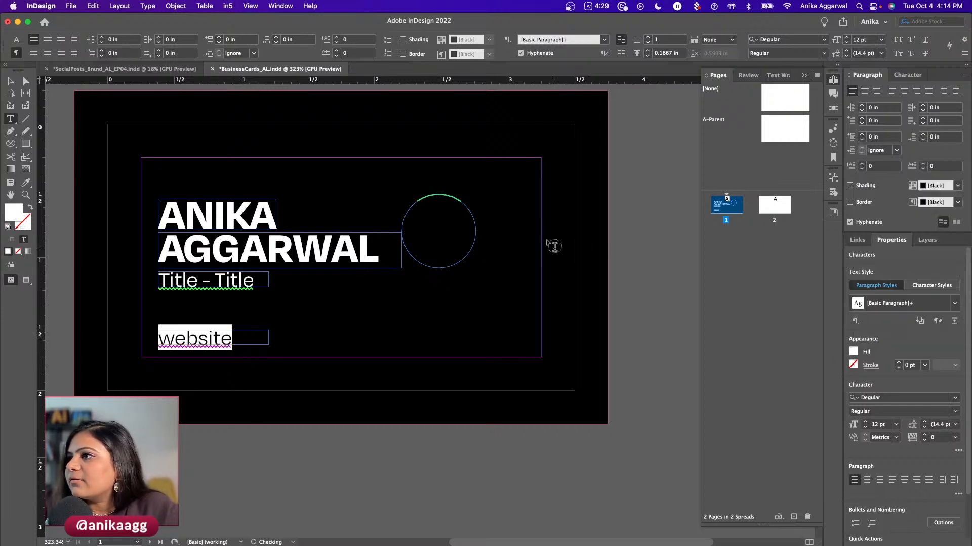
- Select the curved tagline text and fill it white
{"action": "left_click", "coordinate": [445, 195]}
{"action": "key", "text": "super+v"}
{"action": "left_click", "coordinate": [854, 352]}
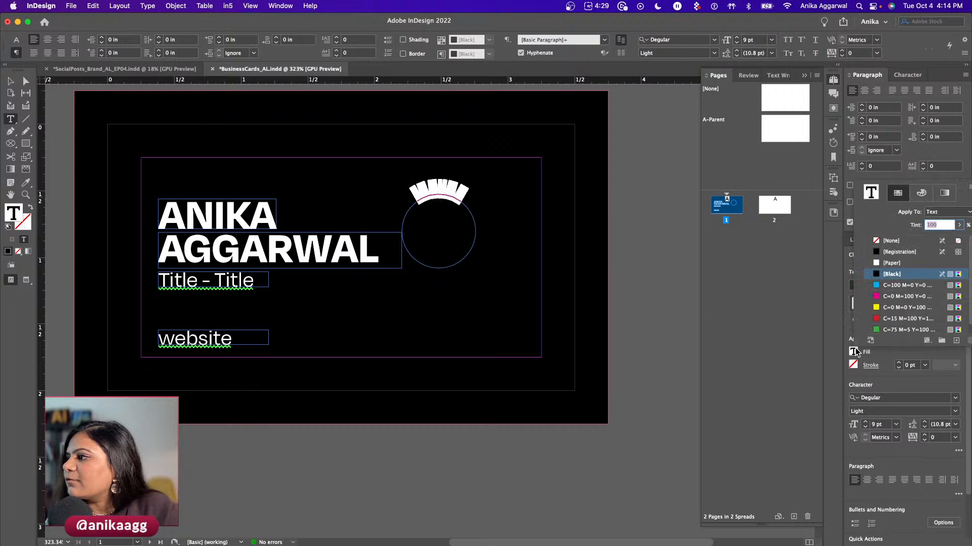
{"action": "key", "text": "Escape"}
{"action": "key", "text": "Escape"}
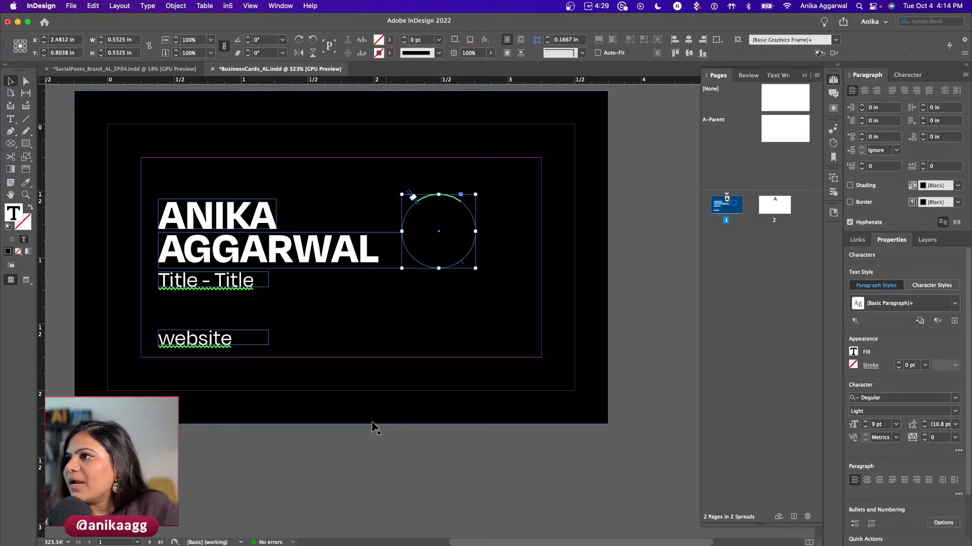
{"action": "left_click", "coordinate": [407, 293]}
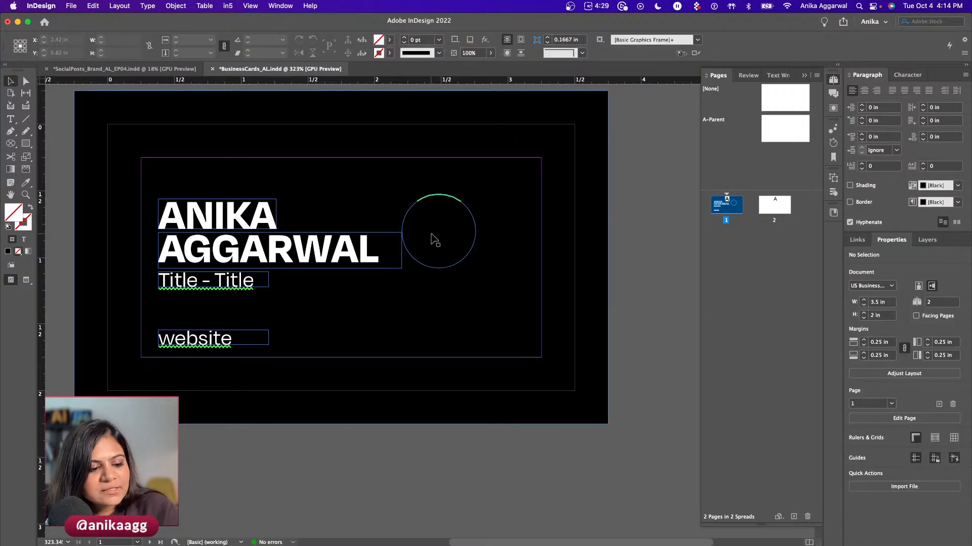
{"action": "double_click", "coordinate": [444, 188]}
{"action": "key", "text": "super+a"}
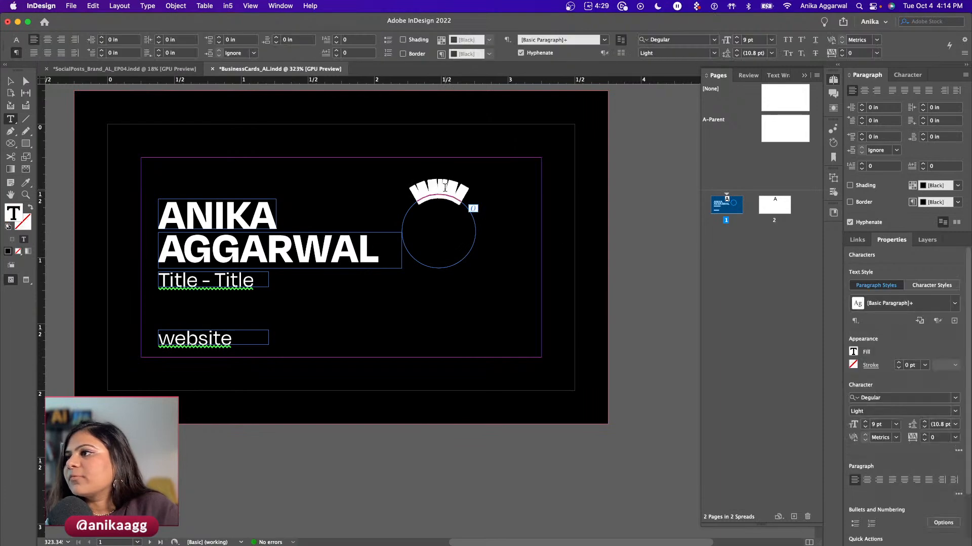
{"action": "left_click", "coordinate": [853, 353]}
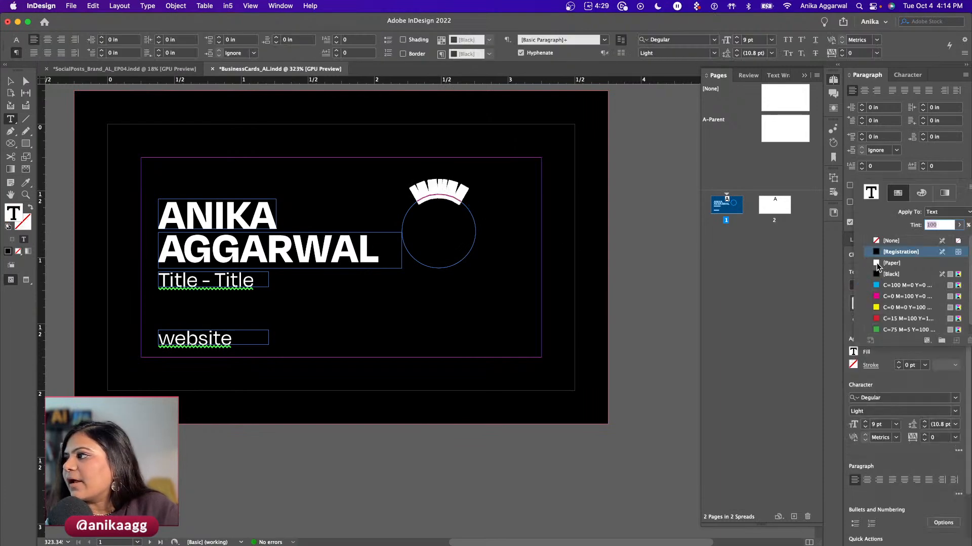
{"action": "left_click", "coordinate": [877, 264]}
{"action": "left_click", "coordinate": [299, 449]}
{"action": "key", "text": "Escape"}
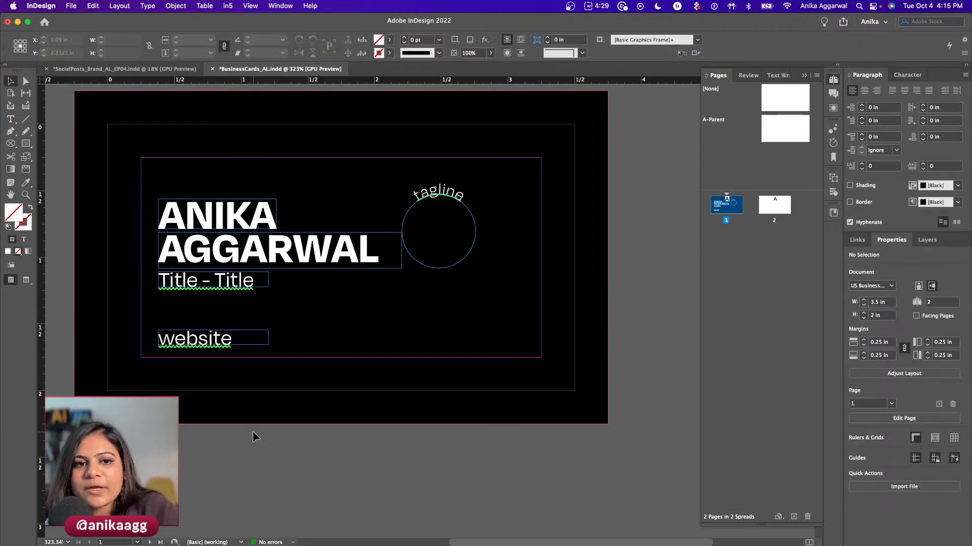
{"action": "left_click", "coordinate": [281, 6]}
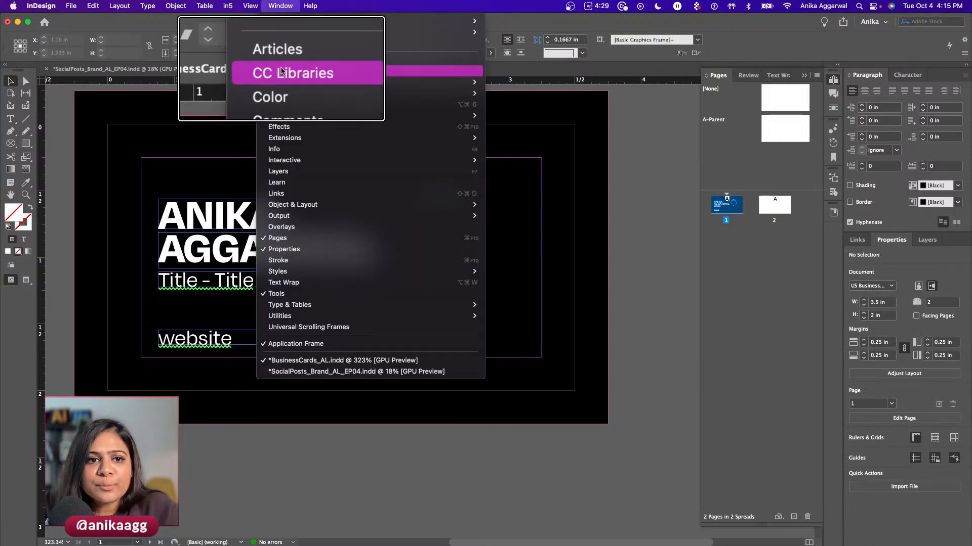
- Open the CC Libraries panel from the Window menu and move it up beside the document
{"action": "left_click", "coordinate": [296, 60]}
{"action": "left_click", "coordinate": [280, 6]}
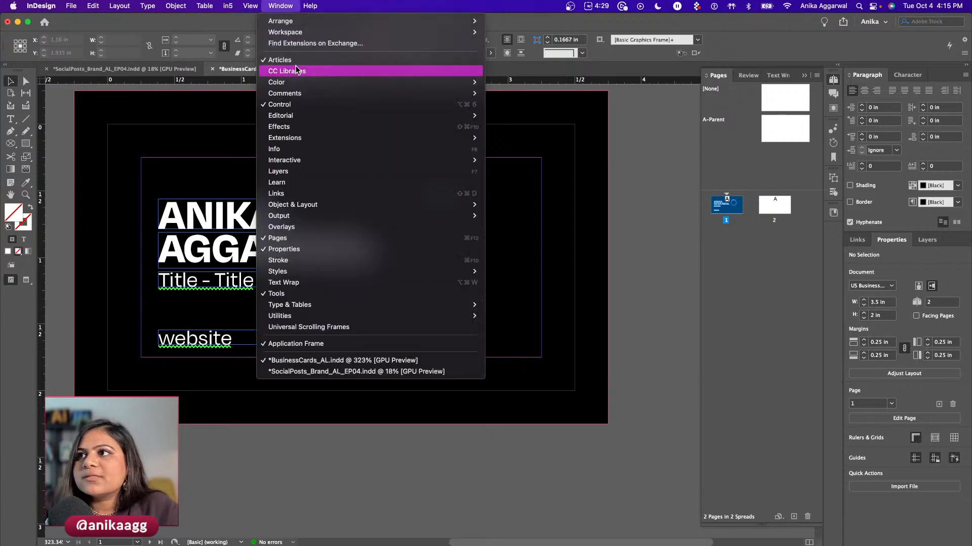
{"action": "left_click", "coordinate": [296, 71]}
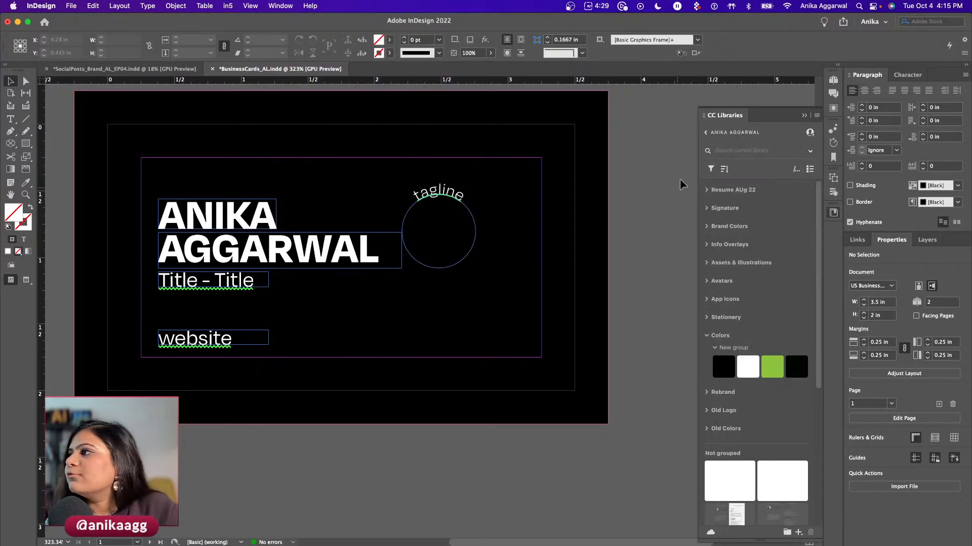
{"action": "left_click_drag", "start_coordinate": [764, 114], "coordinate": [747, 77]}
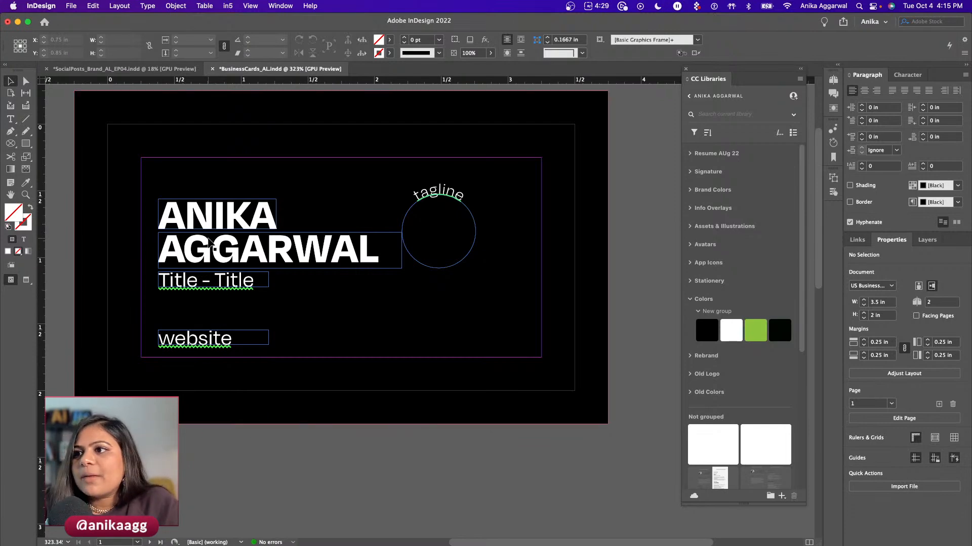
{"action": "double_click", "coordinate": [218, 246]}
{"action": "key", "text": "super+a"}
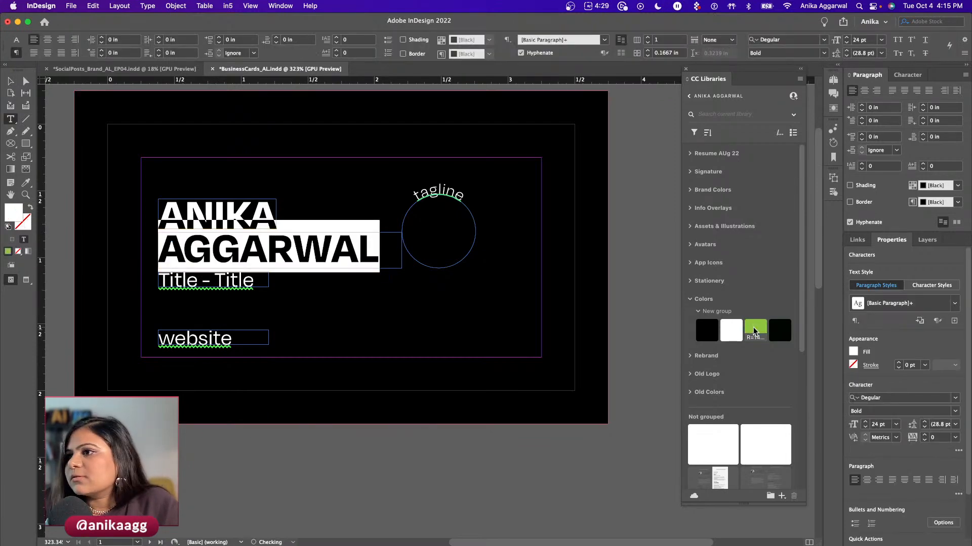
{"action": "left_click", "coordinate": [754, 332]}
{"action": "key", "text": "Escape"}
{"action": "left_click", "coordinate": [251, 431]}
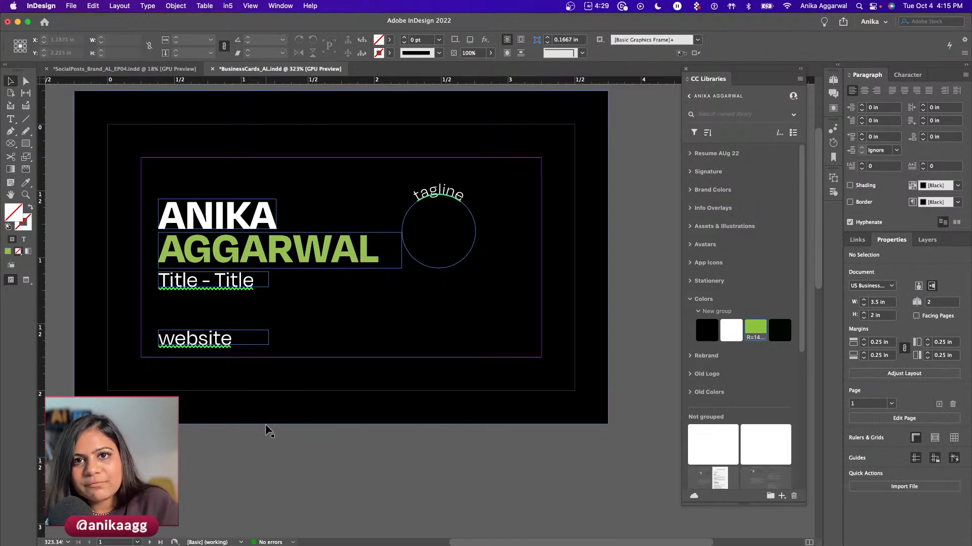
{"action": "key", "text": "w"}
{"action": "key", "text": "t"}
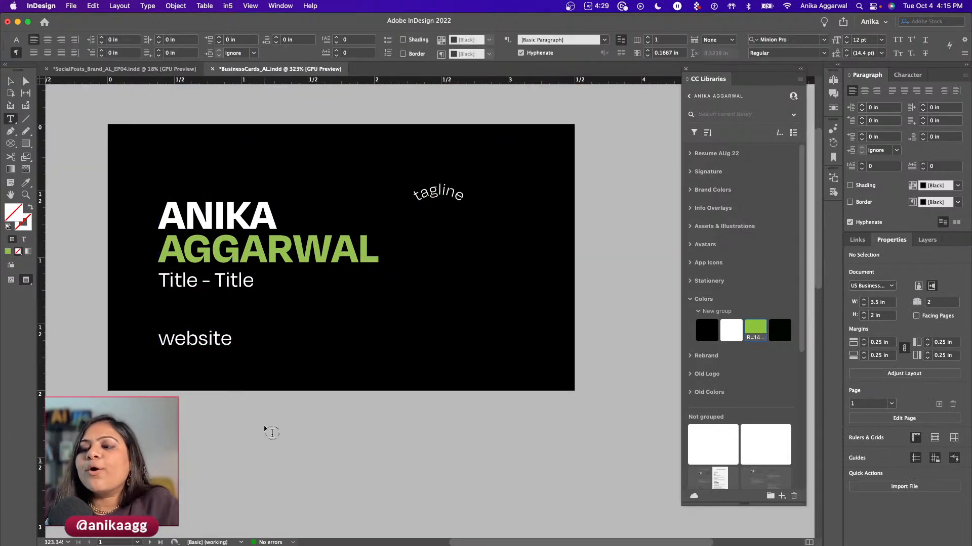
{"action": "key", "text": "w"}
- Colour the website line with the same green library swatch and preview the result
{"action": "double_click", "coordinate": [195, 335]}
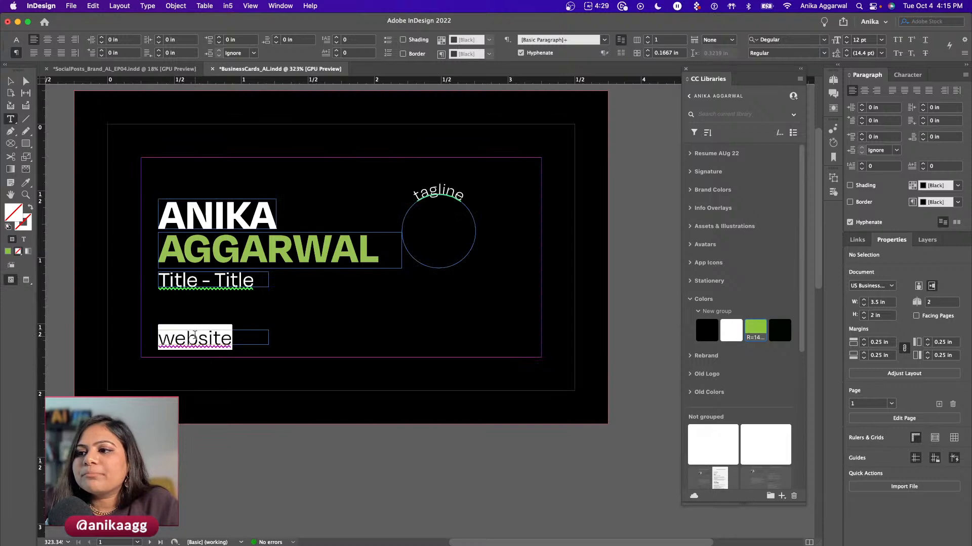
{"action": "left_click", "coordinate": [749, 338]}
{"action": "key", "text": "Escape"}
{"action": "left_click", "coordinate": [252, 479]}
{"action": "key", "text": "w"}
{"action": "key", "text": "t"}
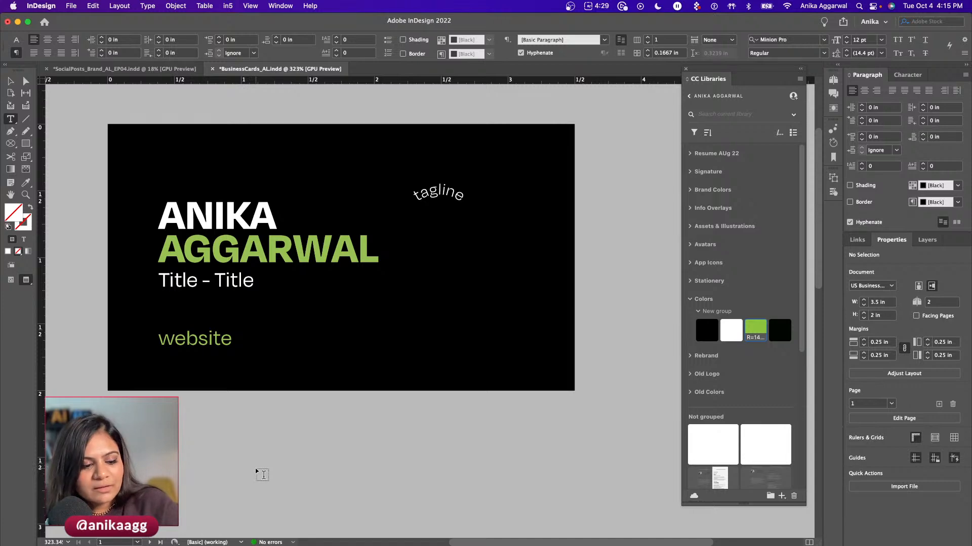
{"action": "key", "text": "v"}
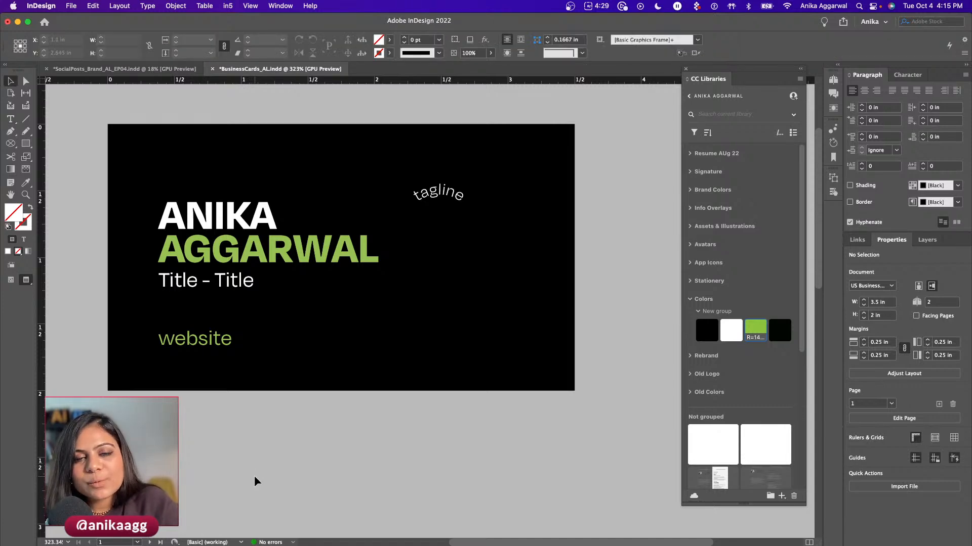
{"action": "left_click", "coordinate": [191, 335]}
{"action": "left_click", "coordinate": [220, 427]}
- Nudge the tagline circle slightly right and close the CC Libraries panel
{"action": "key", "text": "w"}
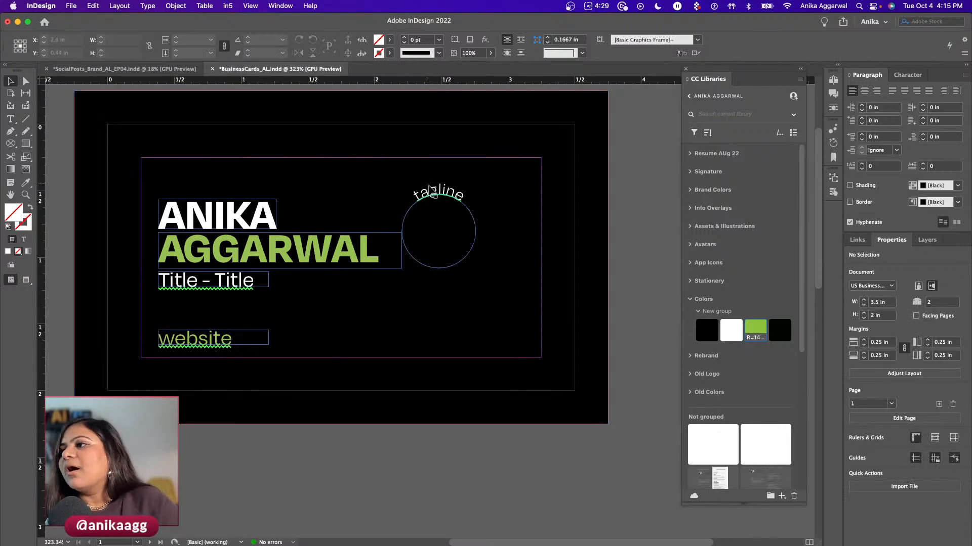
{"action": "left_click", "coordinate": [433, 196]}
{"action": "left_click_drag", "start_coordinate": [433, 197], "coordinate": [436, 197]}
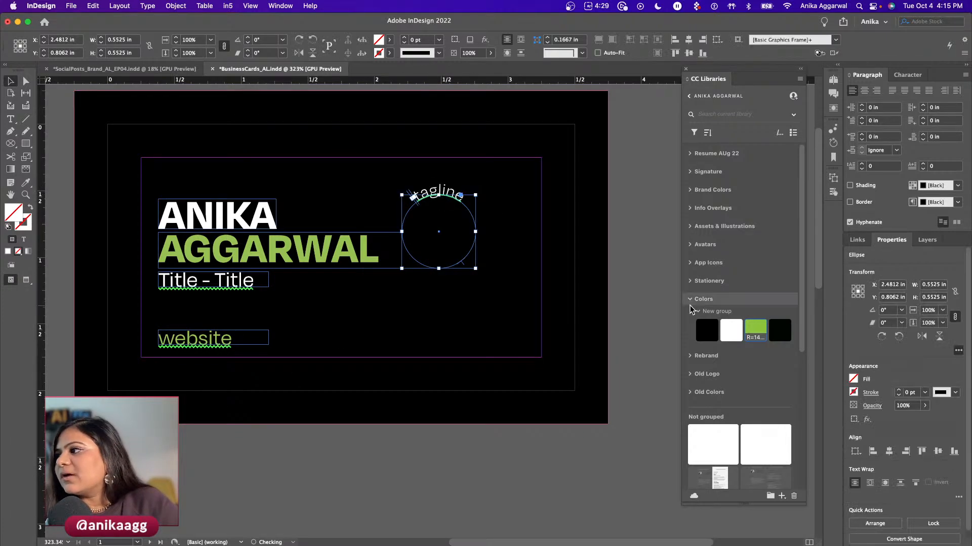
{"action": "left_click", "coordinate": [688, 74]}
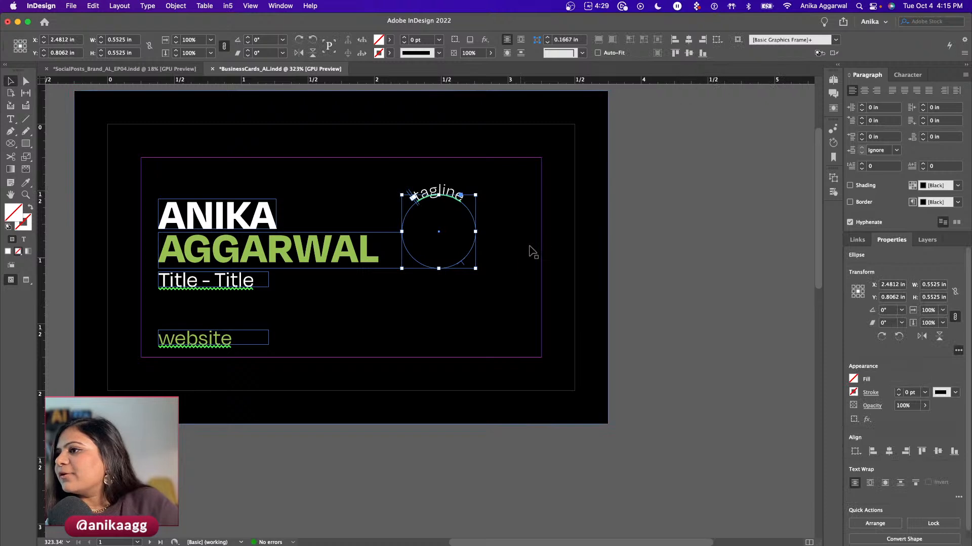
- Check the circle's fill swatches without changing them, then scroll to the blank page 2
{"action": "left_click", "coordinate": [853, 379]}
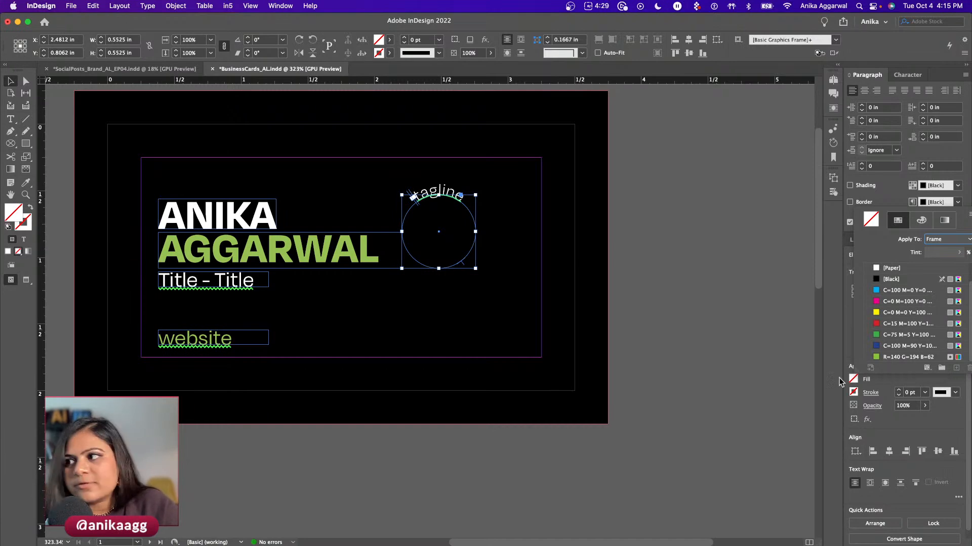
{"action": "left_click", "coordinate": [374, 460]}
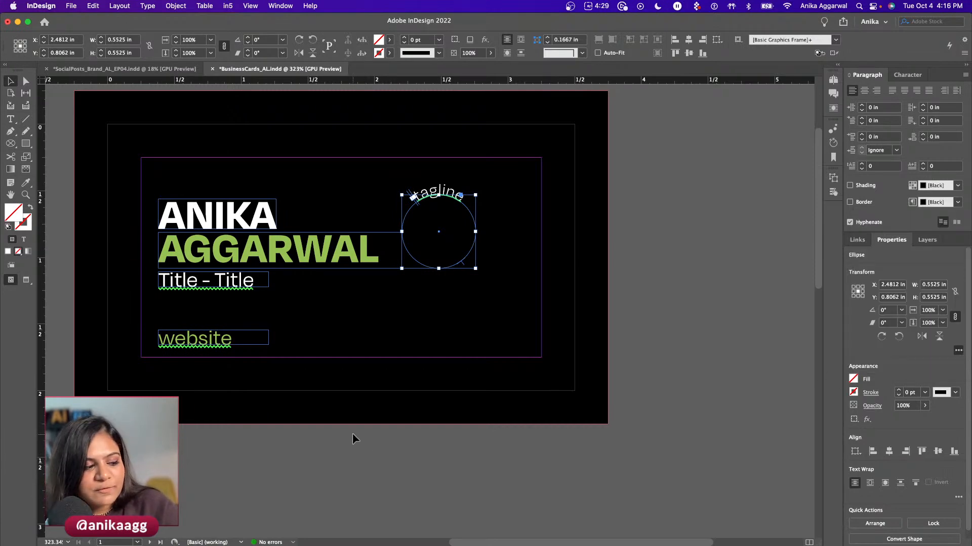
{"action": "scroll", "coordinate": [320, 325], "scroll_direction": "down", "scroll_amount": 5}
{"action": "scroll", "coordinate": [383, 251], "scroll_direction": "up", "scroll_amount": 3}
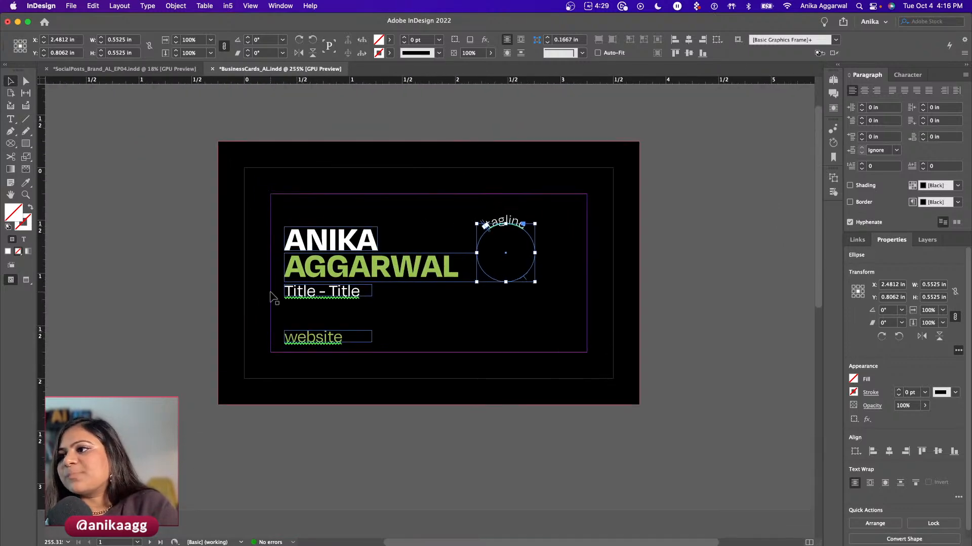
{"action": "left_click", "coordinate": [193, 295]}
{"action": "scroll", "coordinate": [193, 296], "scroll_direction": "right", "scroll_amount": 3}
{"action": "scroll", "coordinate": [193, 296], "scroll_direction": "down", "scroll_amount": 2}
{"action": "scroll", "coordinate": [227, 326], "scroll_direction": "down", "scroll_amount": 10}
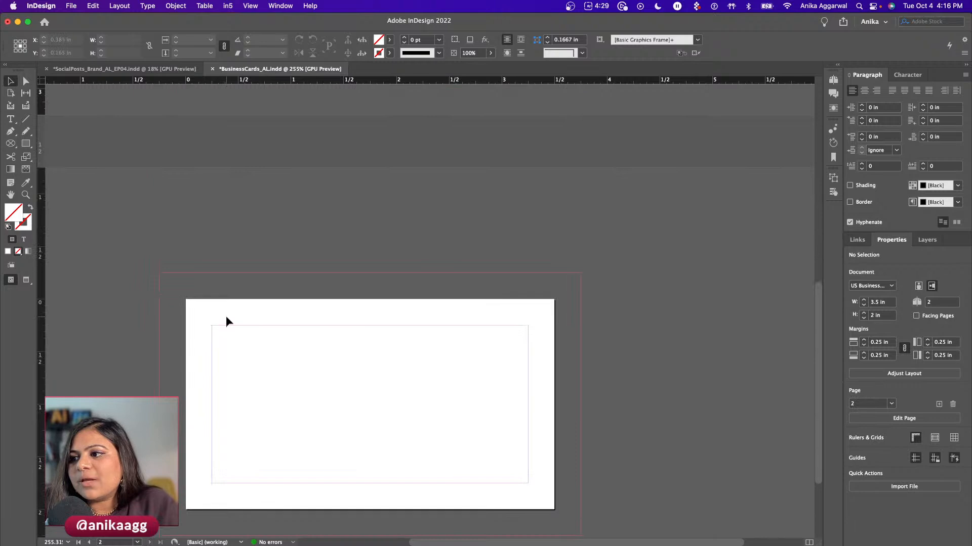
- Draw a 0.66 in square Rectangle Frame on page 2 and nudge it into place
{"action": "scroll", "coordinate": [314, 451], "scroll_direction": "up", "scroll_amount": 8}
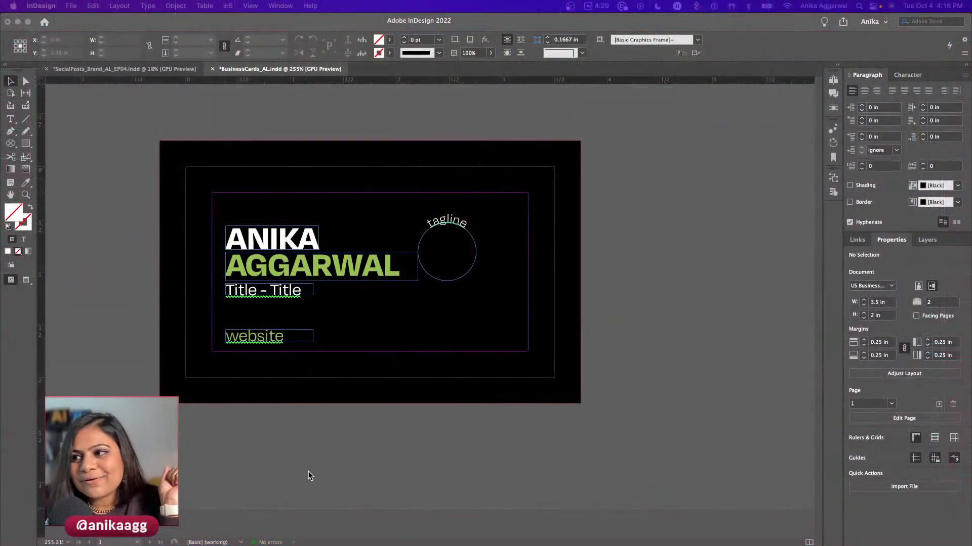
{"action": "scroll", "coordinate": [309, 457], "scroll_direction": "down", "scroll_amount": 5}
{"action": "scroll", "coordinate": [307, 460], "scroll_direction": "down", "scroll_amount": 3}
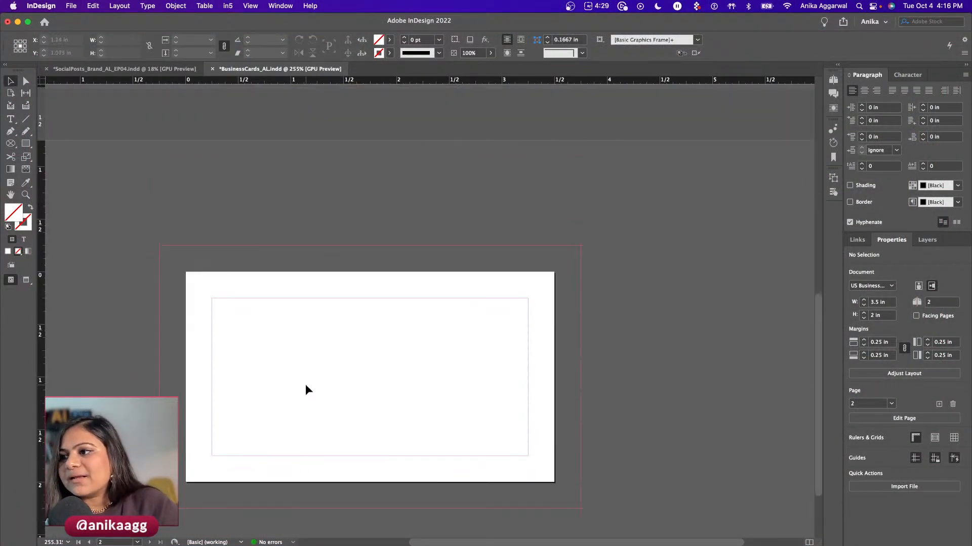
{"action": "left_click", "coordinate": [11, 144]}
{"action": "left_click", "coordinate": [56, 153]}
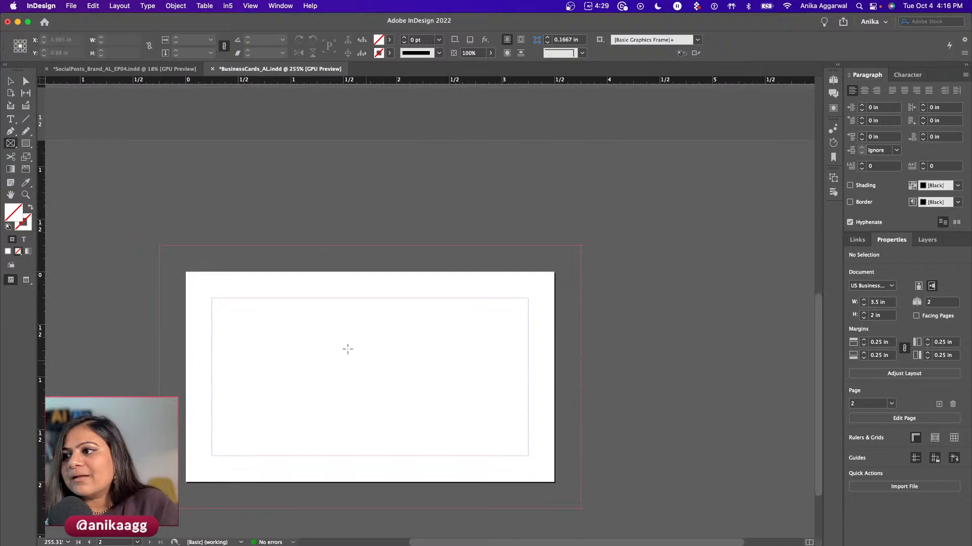
{"action": "mouse_move", "coordinate": [322, 345]}
{"action": "left_mouse_down"}
{"action": "mouse_move", "coordinate": [405, 412]}
{"action": "mouse_move", "coordinate": [391, 414]}
{"action": "left_mouse_up"}
{"action": "key", "text": "v"}
{"action": "left_click_drag", "start_coordinate": [357, 379], "coordinate": [370, 376]}
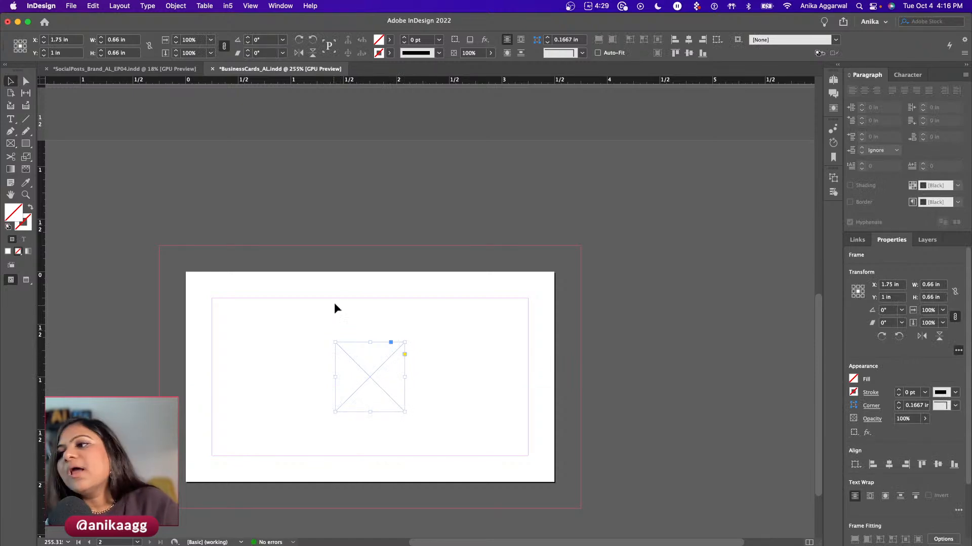
- Scroll back to the front page and select, then deselect, the AGGARWAL frame
{"action": "scroll", "coordinate": [329, 310], "scroll_direction": "up", "scroll_amount": 10}
{"action": "left_click", "coordinate": [254, 333]}
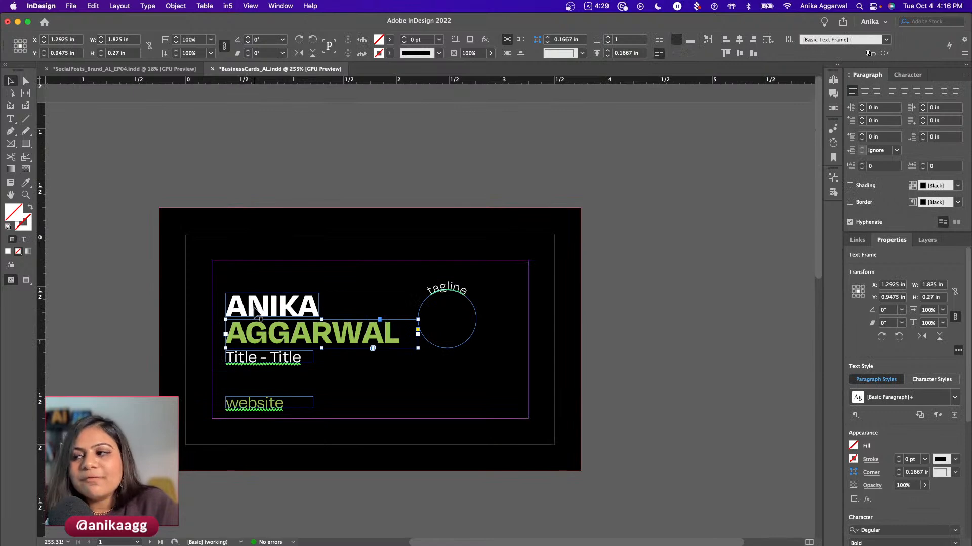
{"action": "left_click", "coordinate": [624, 337]}
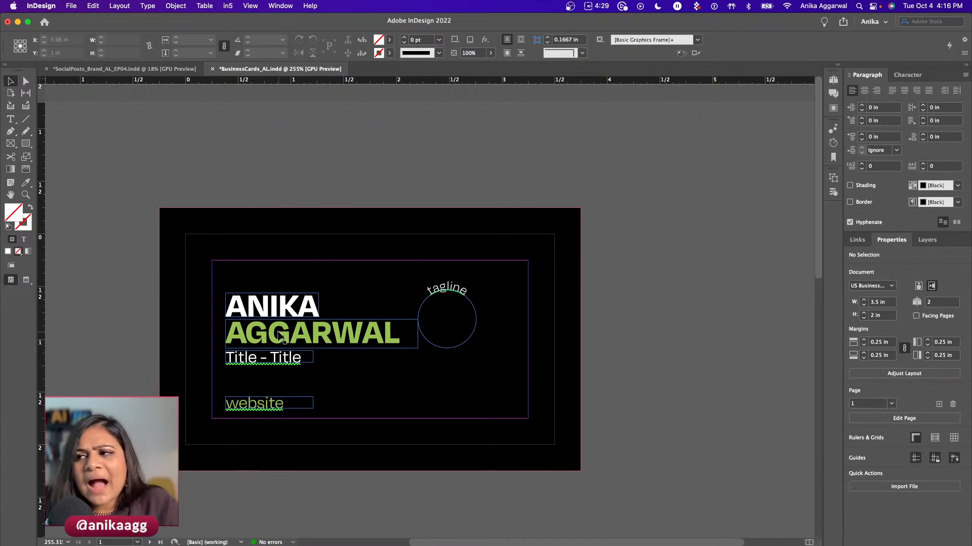
- Create a Header_ColorWhite paragraph style from the ANIKA text
{"action": "left_click", "coordinate": [272, 310]}
{"action": "double_click", "coordinate": [271, 308]}
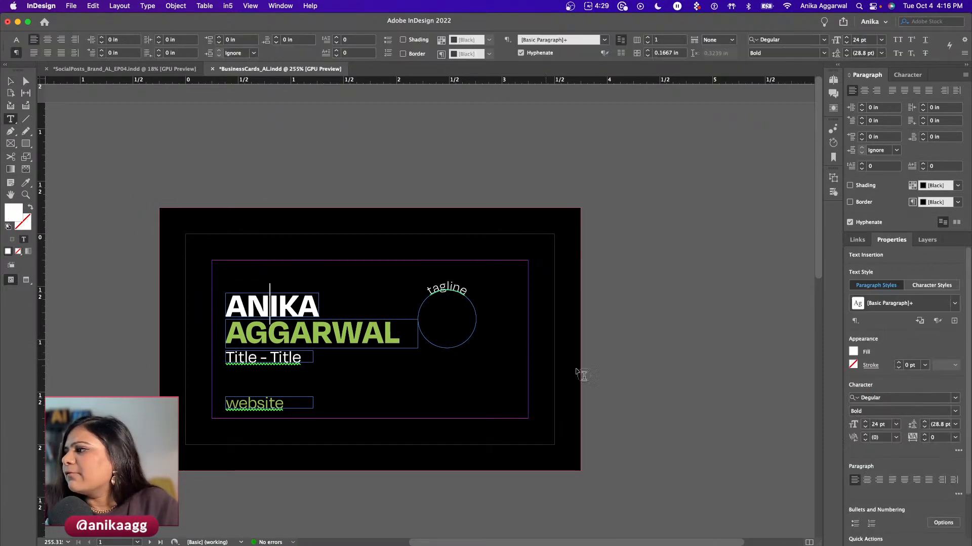
{"action": "left_click", "coordinate": [954, 320]}
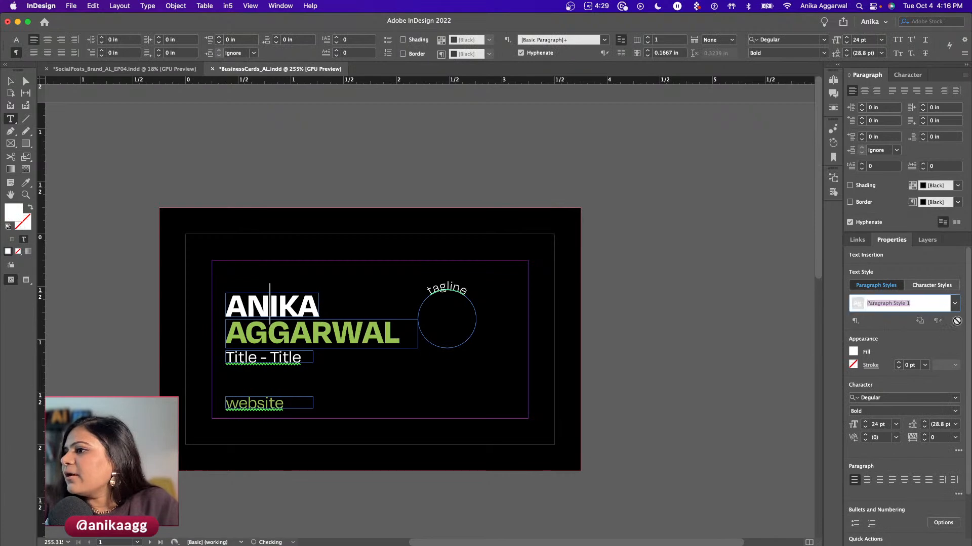
{"action": "type", "text": "Wh"}
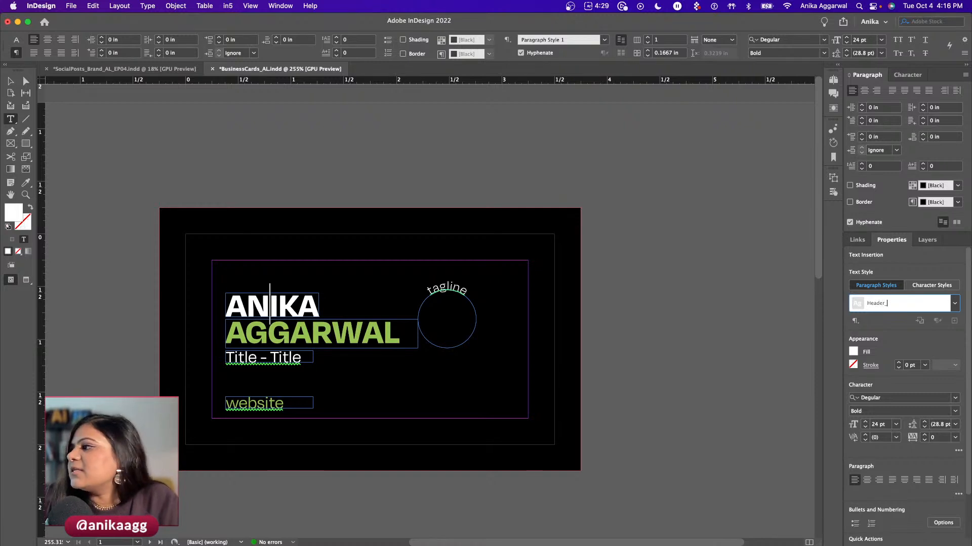
{"action": "type", "text": "ColorWht"}
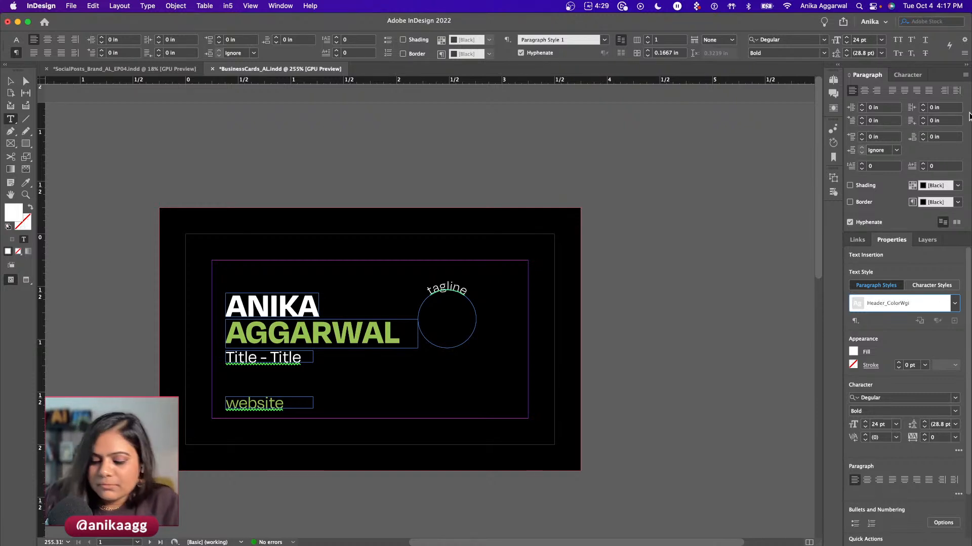
{"action": "type", "text": "ite"}
{"action": "key", "text": "Return"}
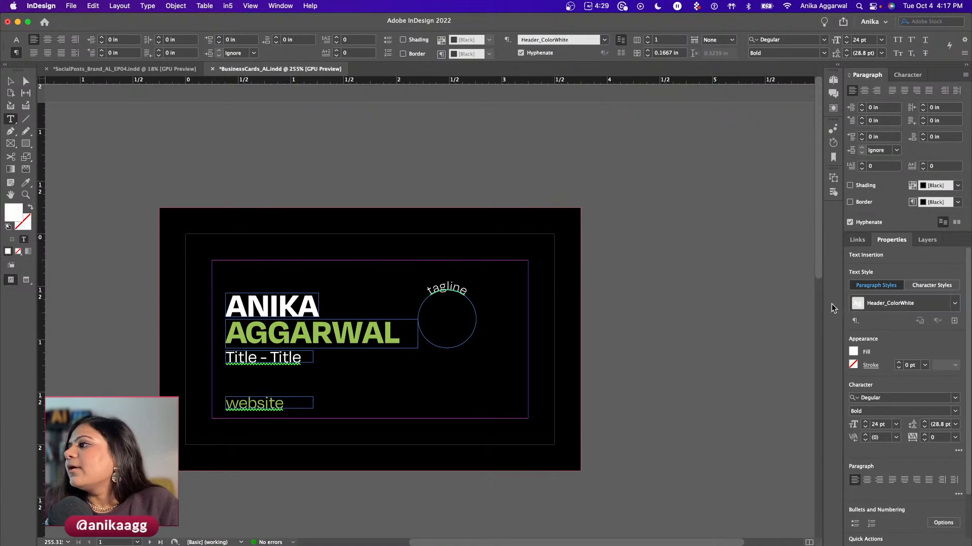
- Create a paragraph style from AGGARWAL and rename it Header_ColorGreen in Style Options
{"action": "double_click", "coordinate": [293, 331]}
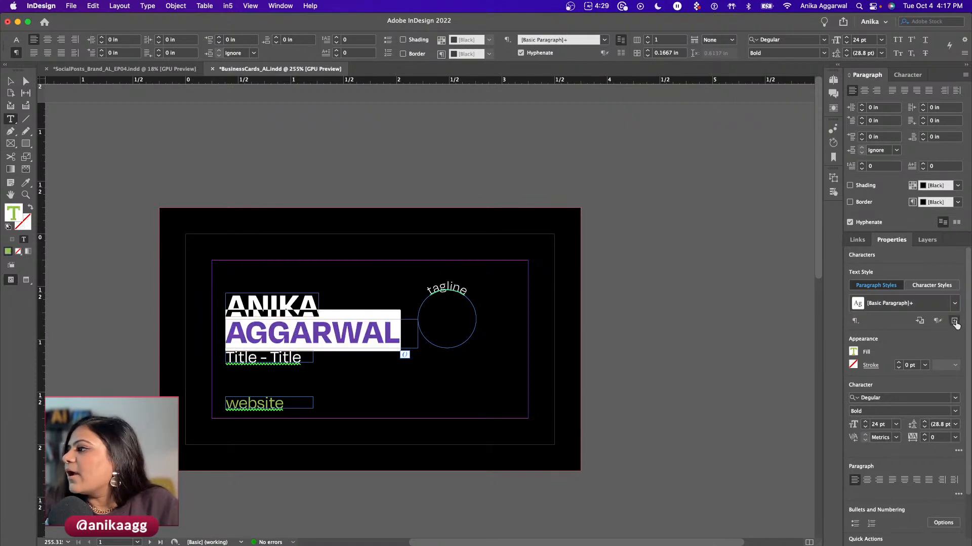
{"action": "left_click", "coordinate": [954, 320]}
{"action": "type", "text": "He"}
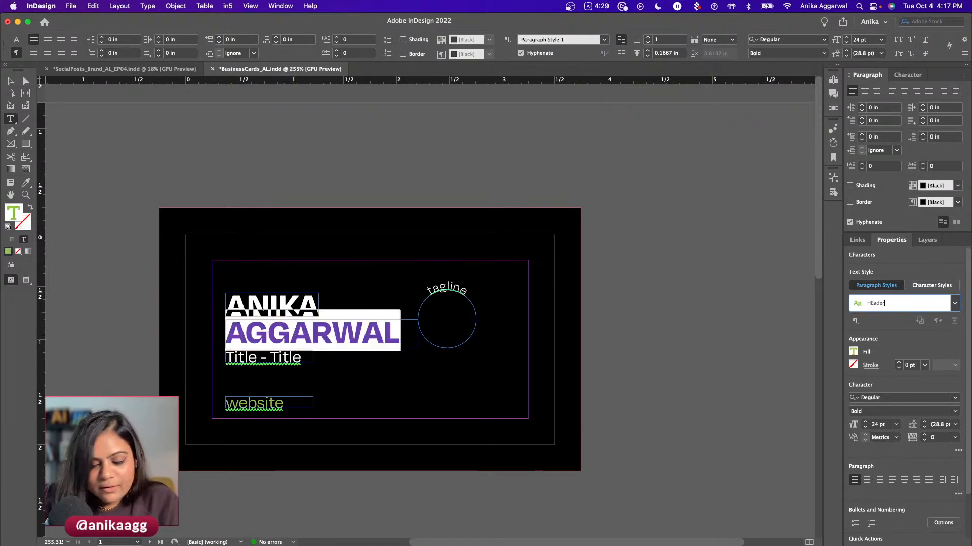
{"action": "type", "text": "ader_ColorGreen"}
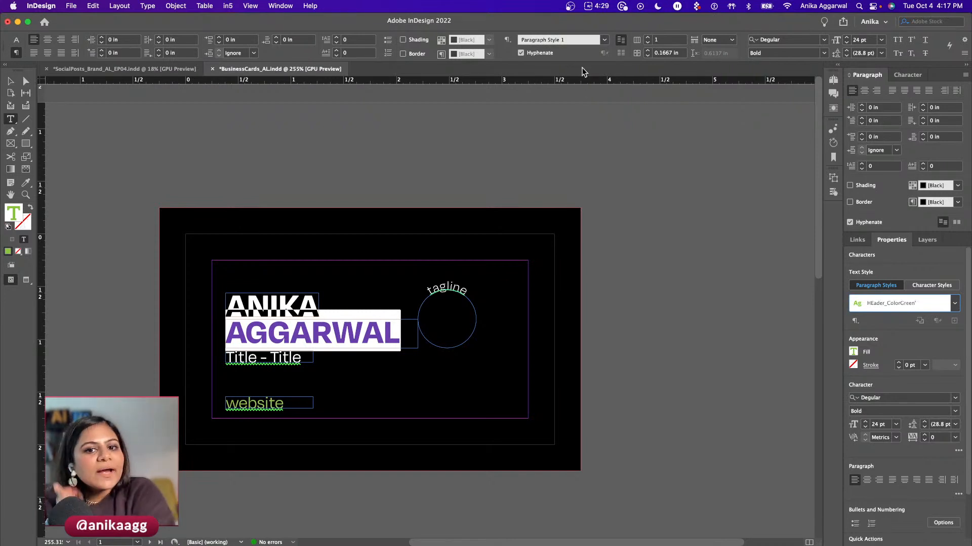
{"action": "left_click", "coordinate": [674, 258]}
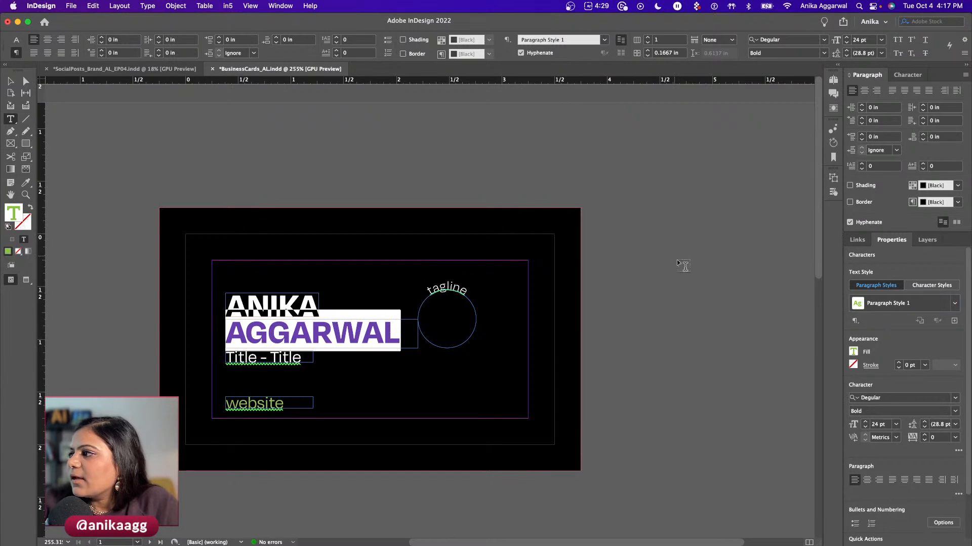
{"action": "left_click", "coordinate": [955, 303]}
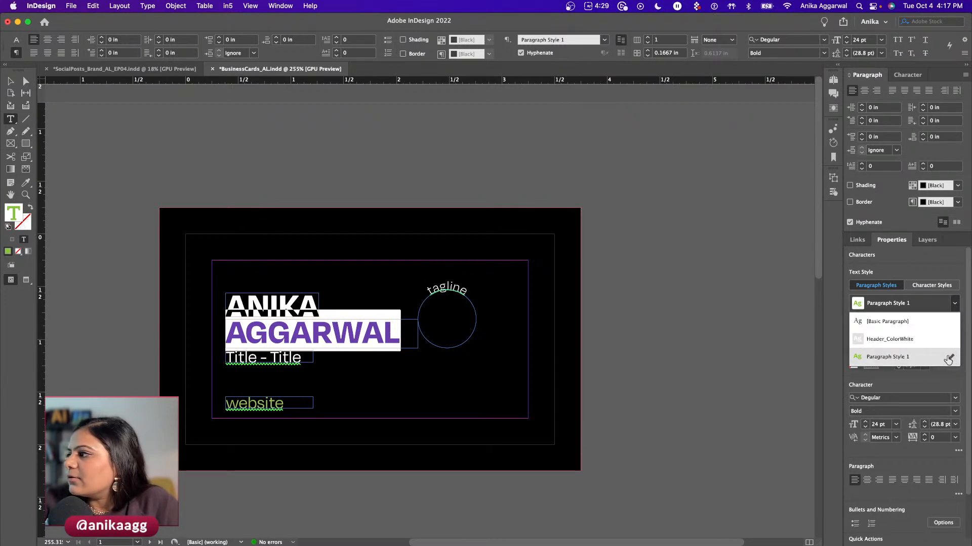
{"action": "left_click", "coordinate": [948, 357]}
{"action": "type", "text": "Hea"}
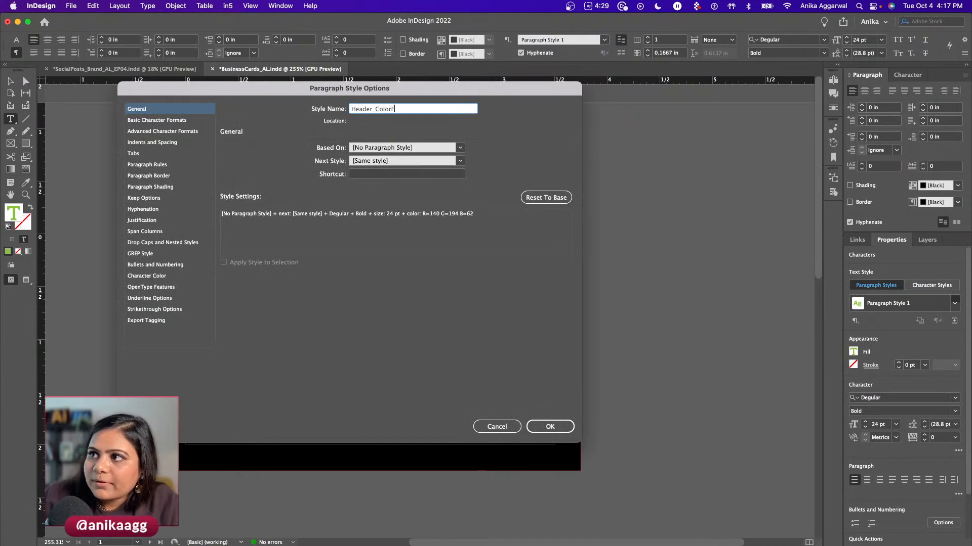
{"action": "type", "text": "der_ColorGreen"}
{"action": "key", "text": "Return"}
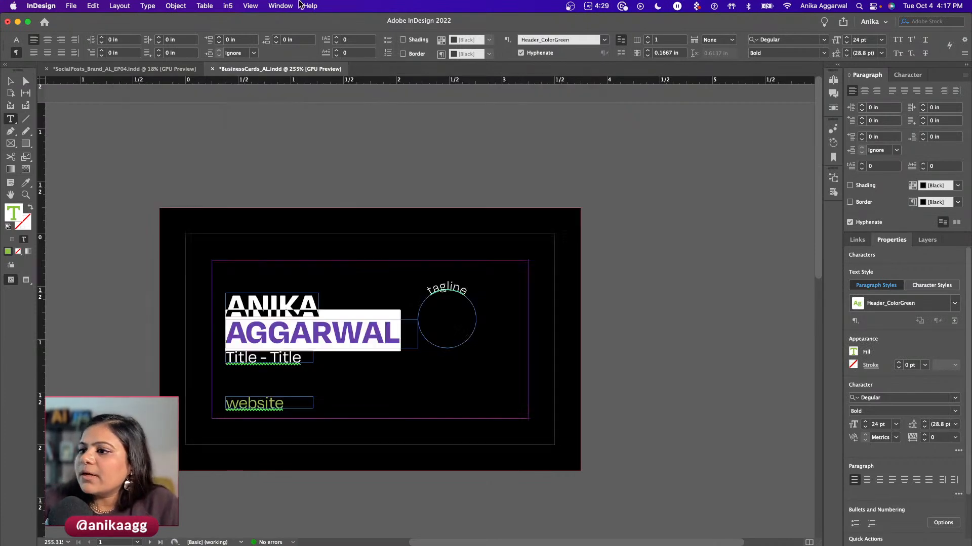
{"action": "left_click", "coordinate": [334, 169]}
- Try Header_ColorWhite on the title frame with a resize, then undo it
{"action": "key", "text": "v"}
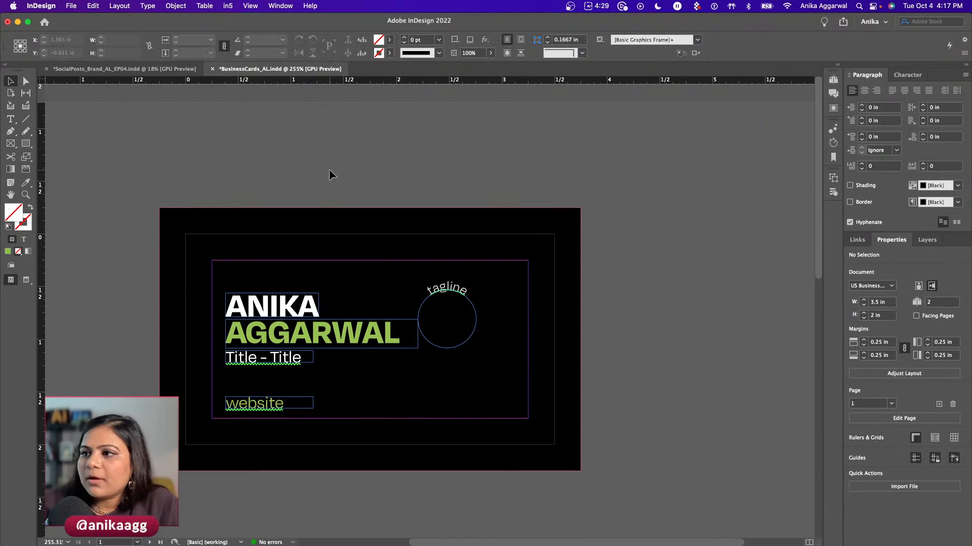
{"action": "left_click", "coordinate": [295, 361]}
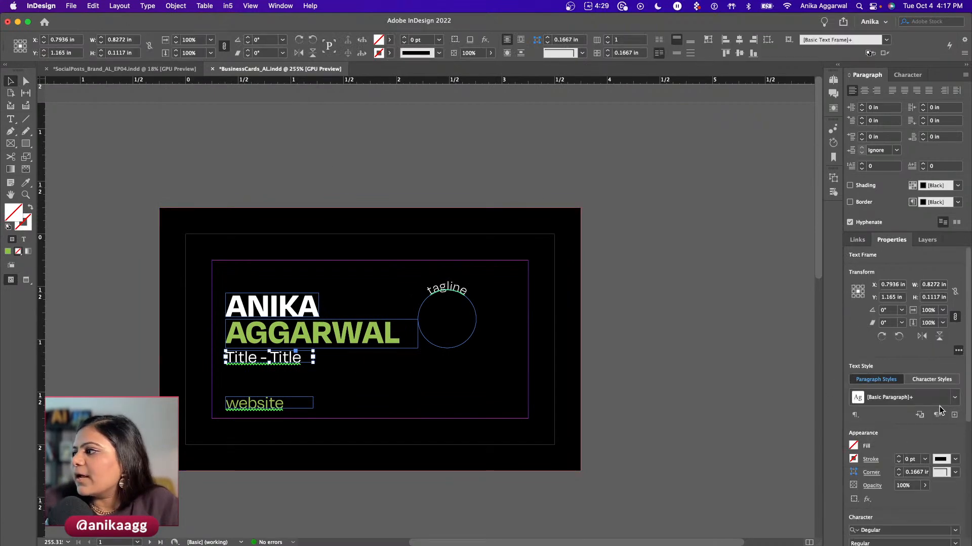
{"action": "left_click", "coordinate": [940, 400]}
{"action": "left_click", "coordinate": [920, 430]}
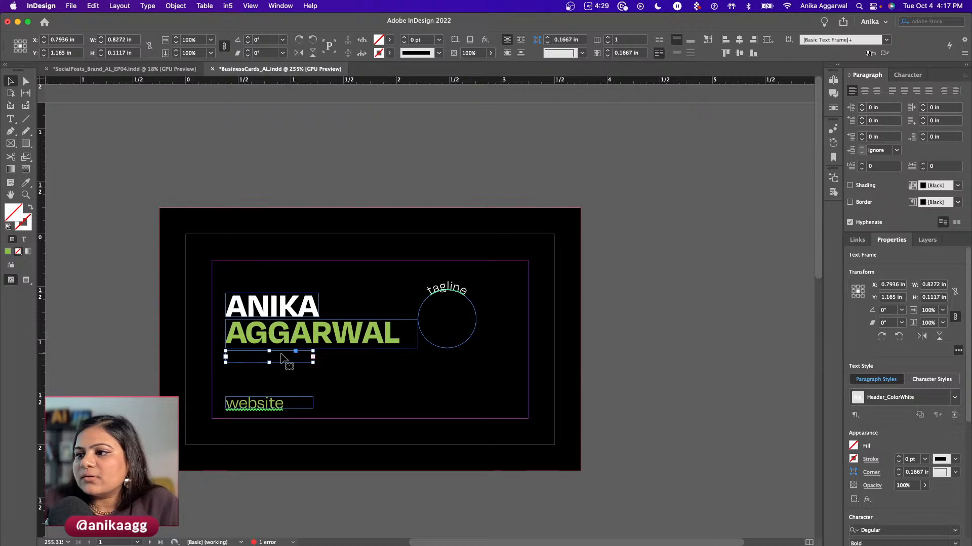
{"action": "left_click_drag", "start_coordinate": [313, 363], "coordinate": [432, 388]}
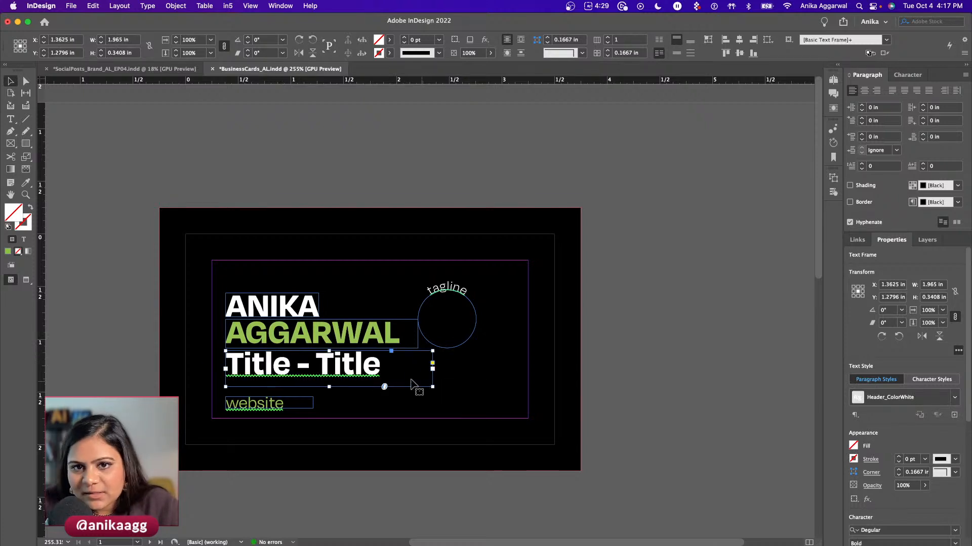
{"action": "key", "text": "super+z"}
{"action": "key", "text": "super+z"}
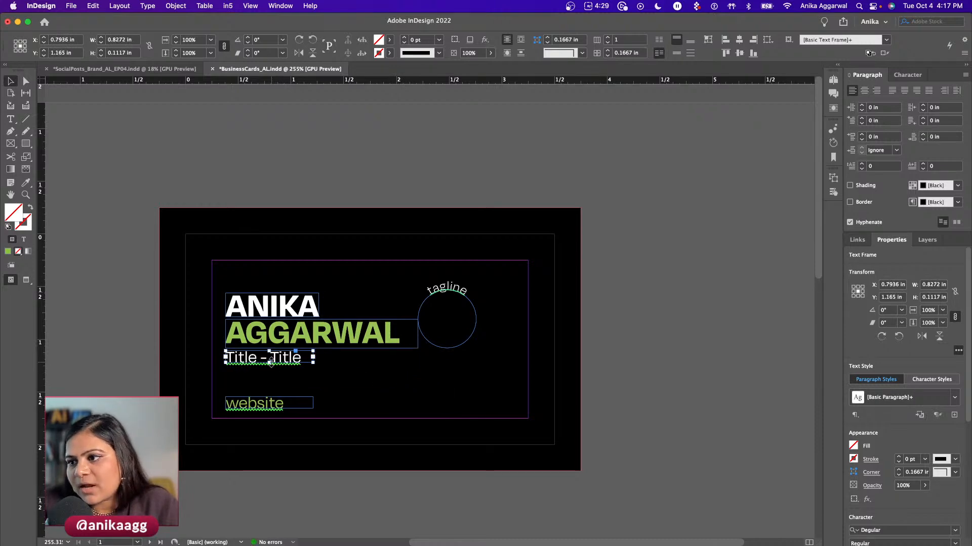
- Create a Title paragraph style from the title line
{"action": "double_click", "coordinate": [278, 358]}
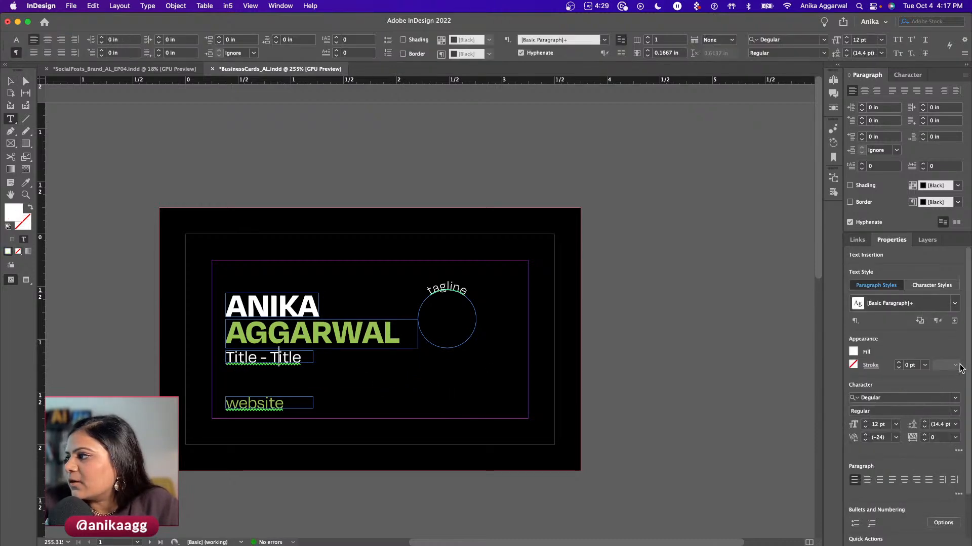
{"action": "left_click", "coordinate": [953, 321]}
{"action": "type", "text": "Tit"}
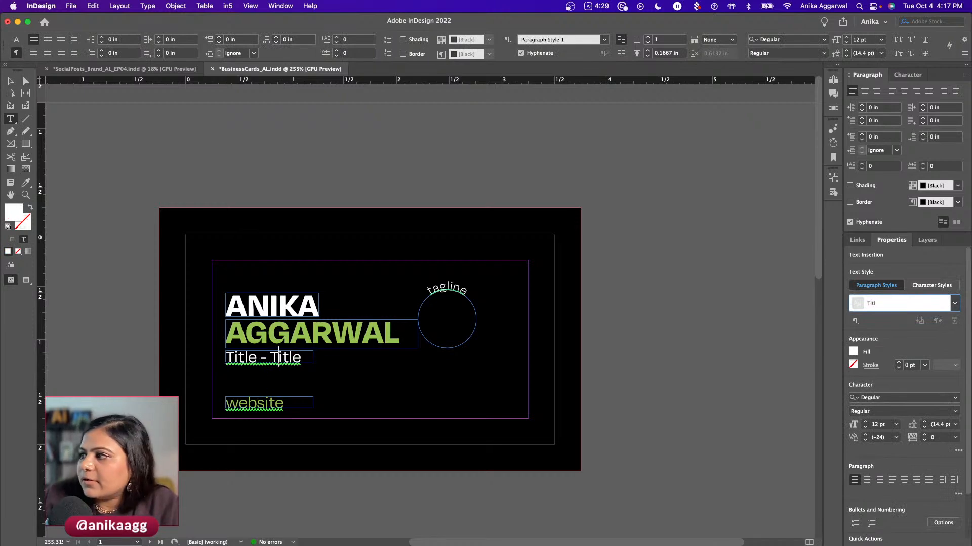
{"action": "type", "text": "le"}
{"action": "key", "text": "Return"}
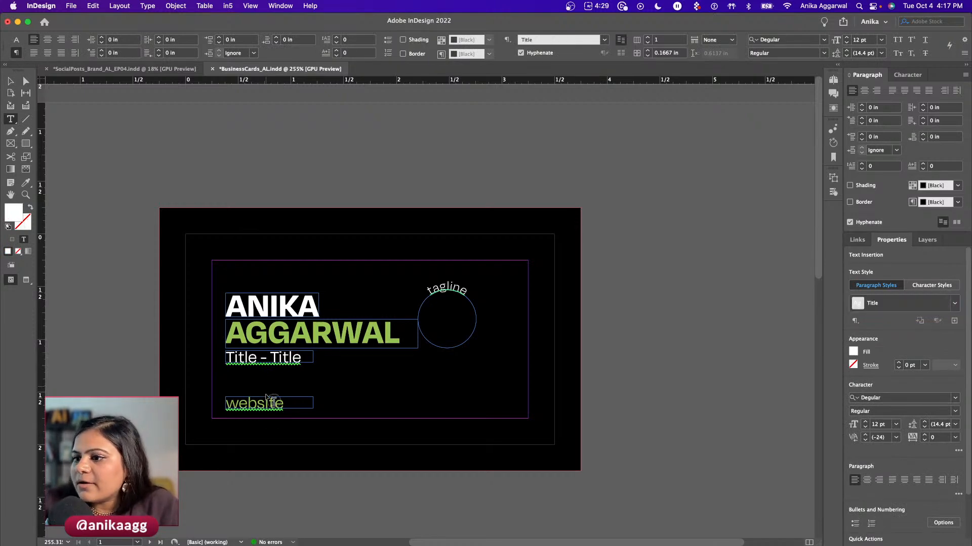
{"action": "key", "text": "Escape"}
- Create a 'website' paragraph style from the website line
{"action": "double_click", "coordinate": [265, 404]}
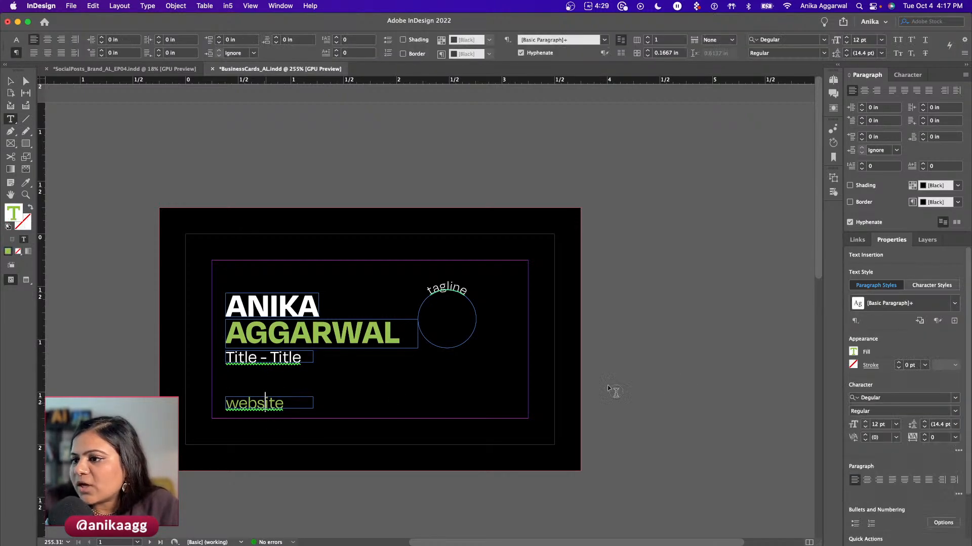
{"action": "left_click", "coordinate": [956, 304]}
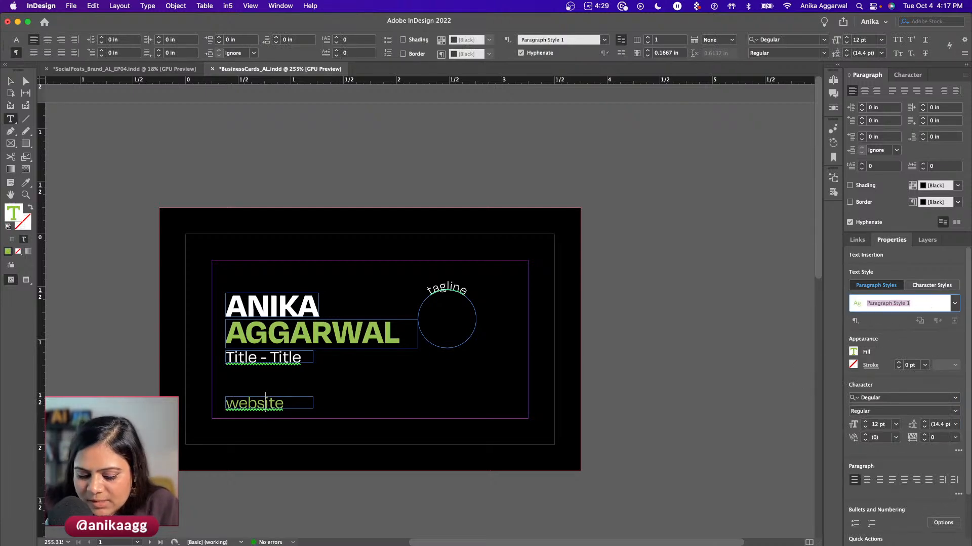
{"action": "type", "text": "webs"}
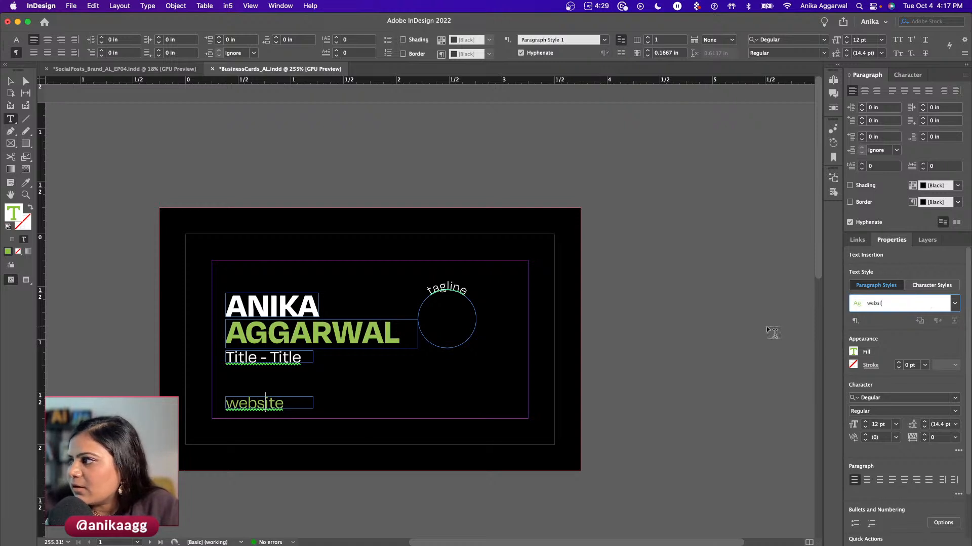
{"action": "type", "text": "ite"}
{"action": "key", "text": "Return"}
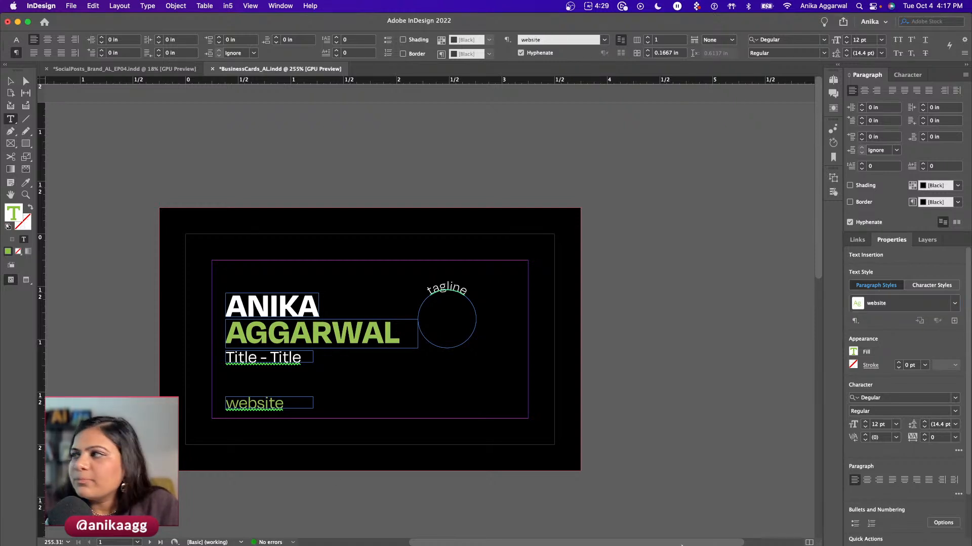
- Create a Tagline paragraph style from the curved tagline text
{"action": "left_click", "coordinate": [449, 287]}
{"action": "left_click", "coordinate": [938, 321]}
{"action": "type", "text": "T"}
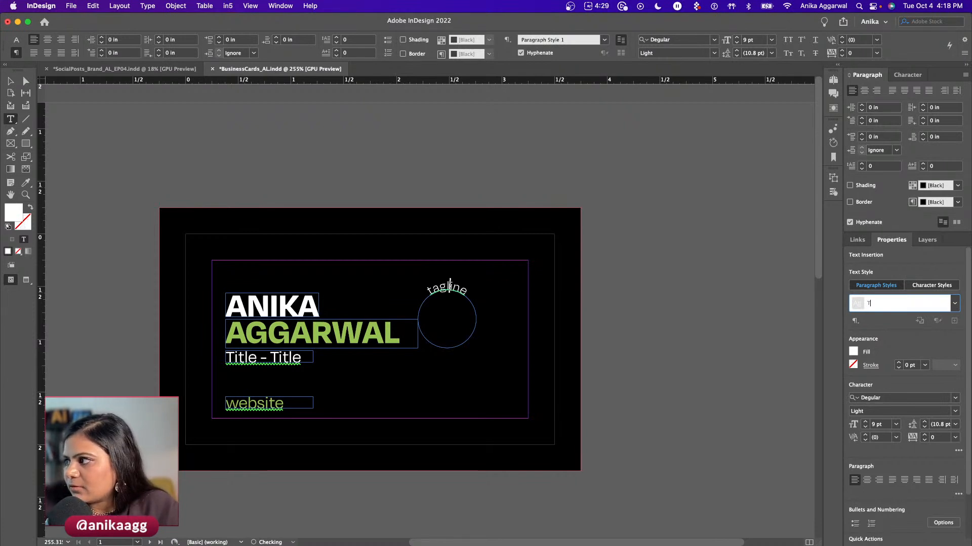
{"action": "type", "text": "agline"}
{"action": "key", "text": "Return"}
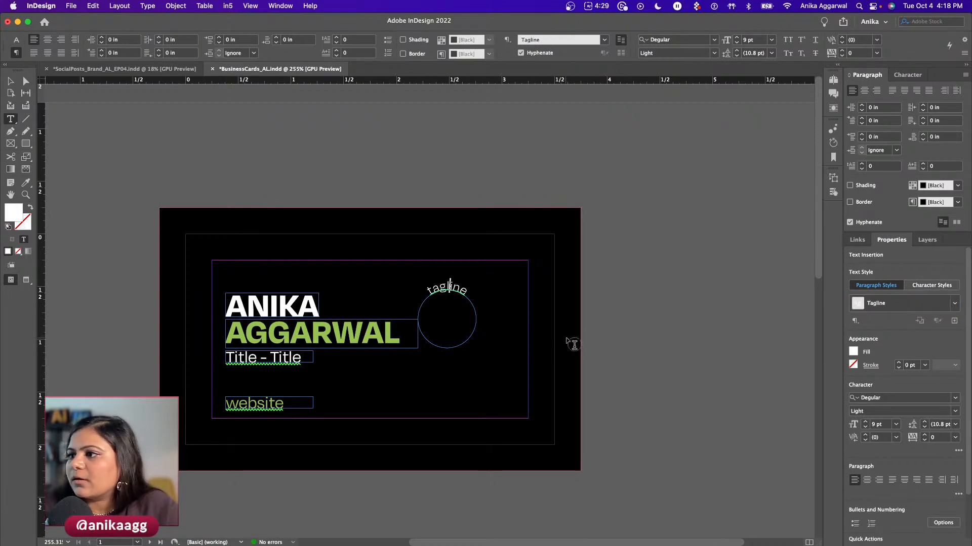
- Copy the tagline circle from the card front and paste it at the upper left of page 2
{"action": "left_click", "coordinate": [670, 336]}
{"action": "key", "text": "v"}
{"action": "scroll", "coordinate": [244, 389], "scroll_direction": "down", "scroll_amount": 10}
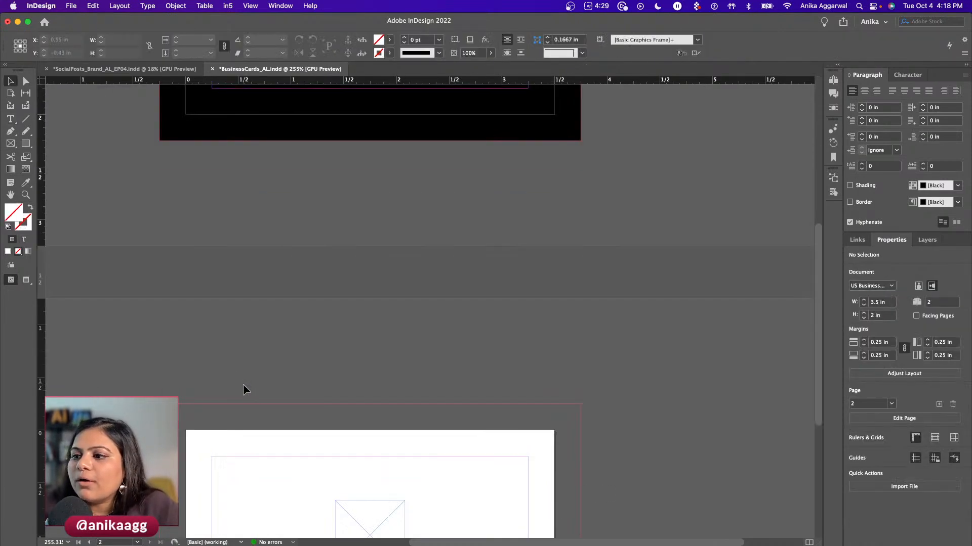
{"action": "scroll", "coordinate": [243, 389], "scroll_direction": "down", "scroll_amount": 5}
{"action": "scroll", "coordinate": [329, 296], "scroll_direction": "up", "scroll_amount": 4}
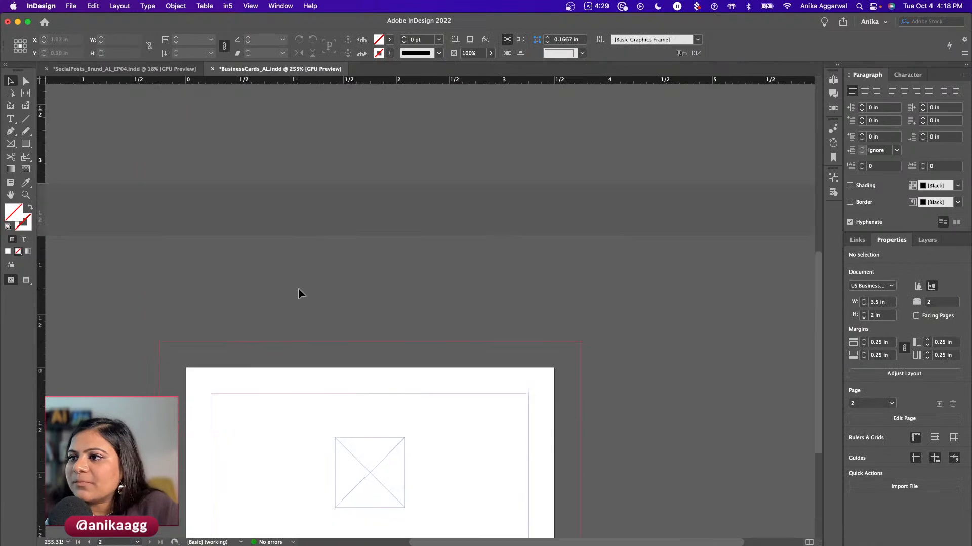
{"action": "scroll", "coordinate": [299, 291], "scroll_direction": "up", "scroll_amount": 8}
{"action": "left_click", "coordinate": [447, 222]}
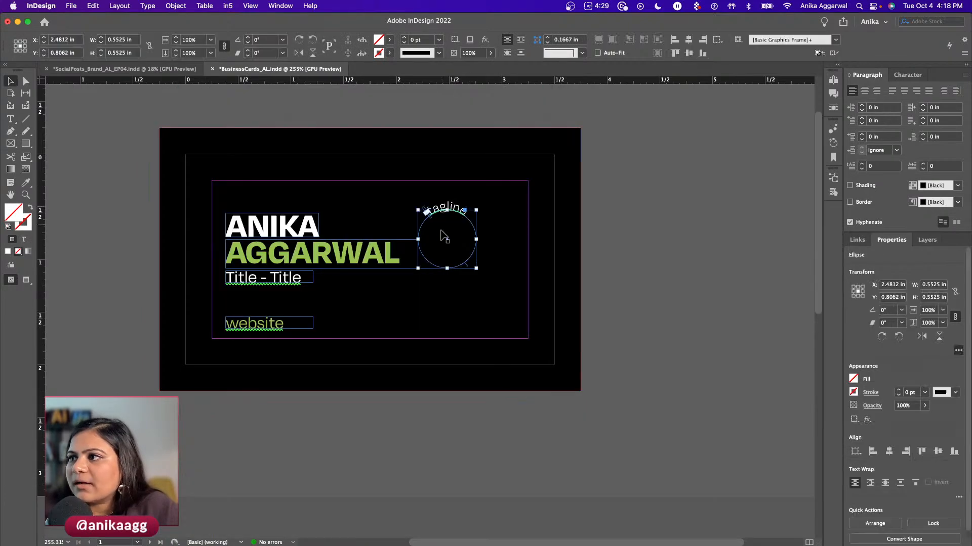
{"action": "scroll", "coordinate": [425, 263], "scroll_direction": "down", "scroll_amount": 5}
{"action": "scroll", "coordinate": [259, 379], "scroll_direction": "down", "scroll_amount": 5}
{"action": "key", "text": "super+v"}
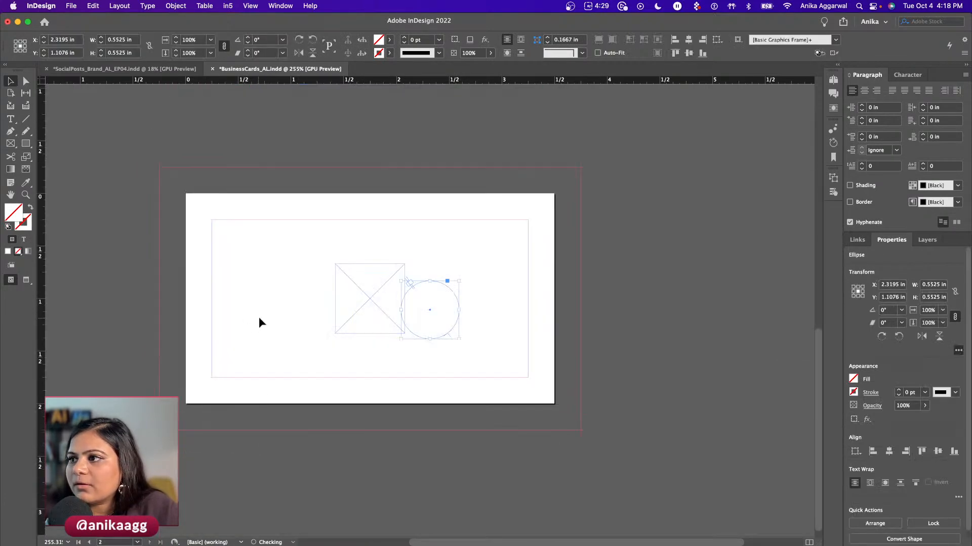
{"action": "left_click_drag", "start_coordinate": [431, 310], "coordinate": [266, 273]}
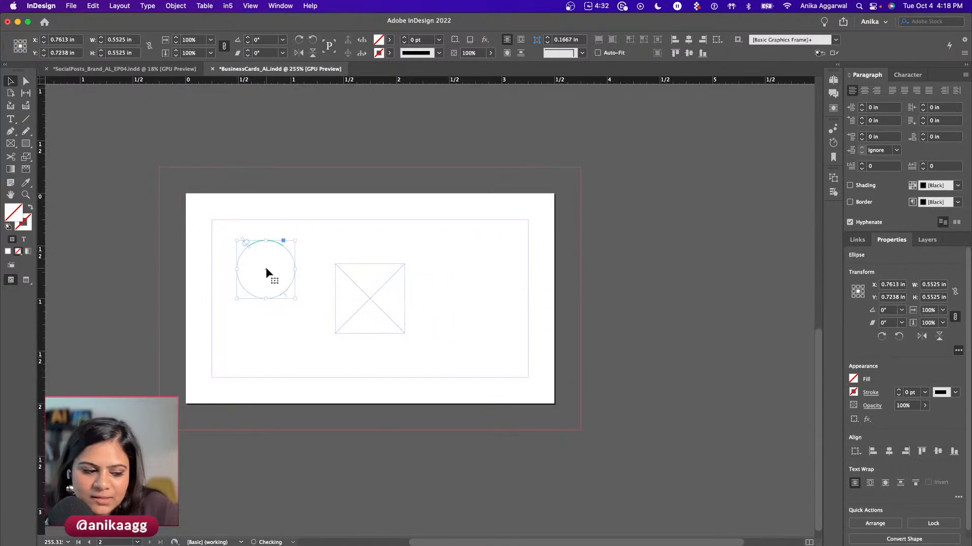
- Make the pasted copy's curved tagline text Black from the Swatches
{"action": "triple_click", "coordinate": [268, 240]}
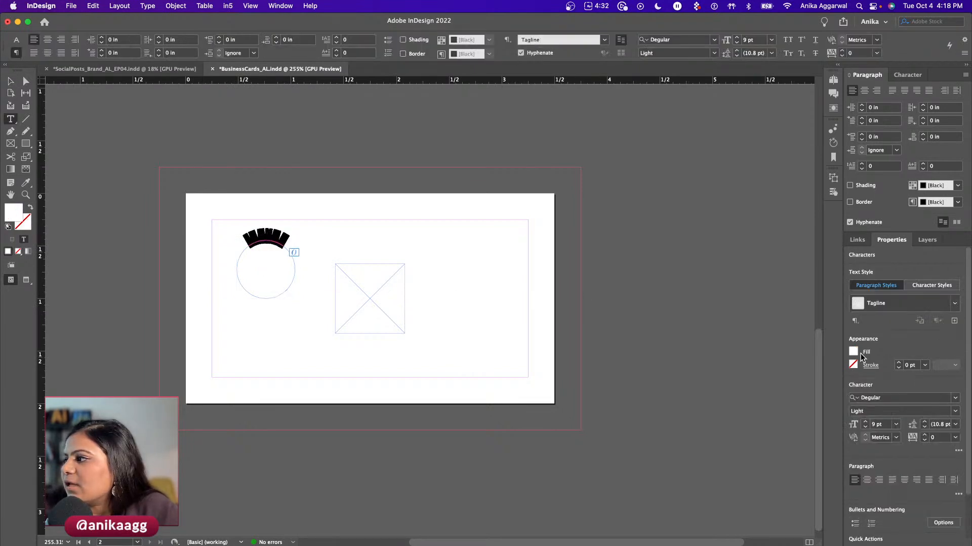
{"action": "left_click", "coordinate": [855, 352]}
{"action": "left_click", "coordinate": [877, 275]}
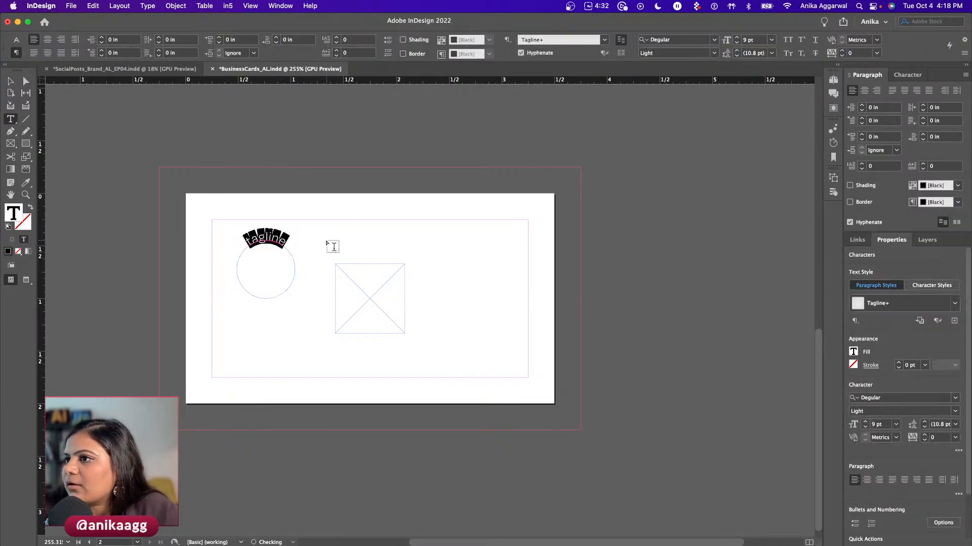
{"action": "key", "text": "Escape"}
{"action": "left_click", "coordinate": [327, 241]}
- Alt-drag a duplicate of the tagline circle to the lower right and nudge the original up
{"action": "left_click_drag", "start_coordinate": [281, 248], "coordinate": [481, 306]}
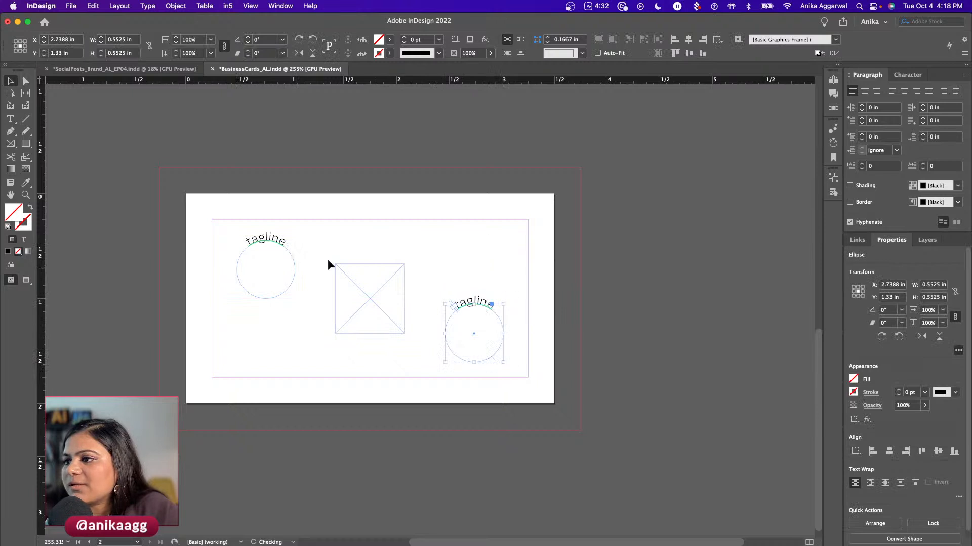
{"action": "left_click_drag", "start_coordinate": [264, 242], "coordinate": [264, 238]}
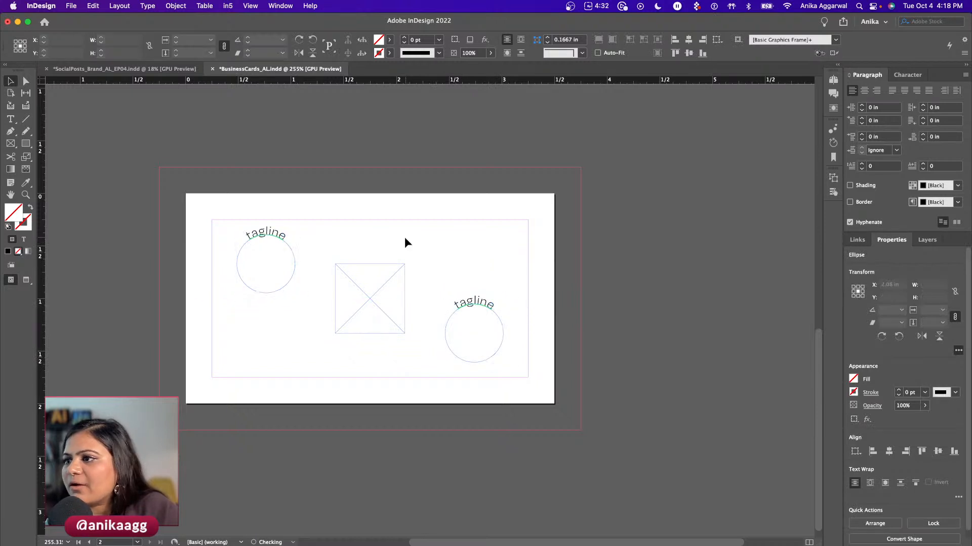
{"action": "left_click", "coordinate": [410, 241]}
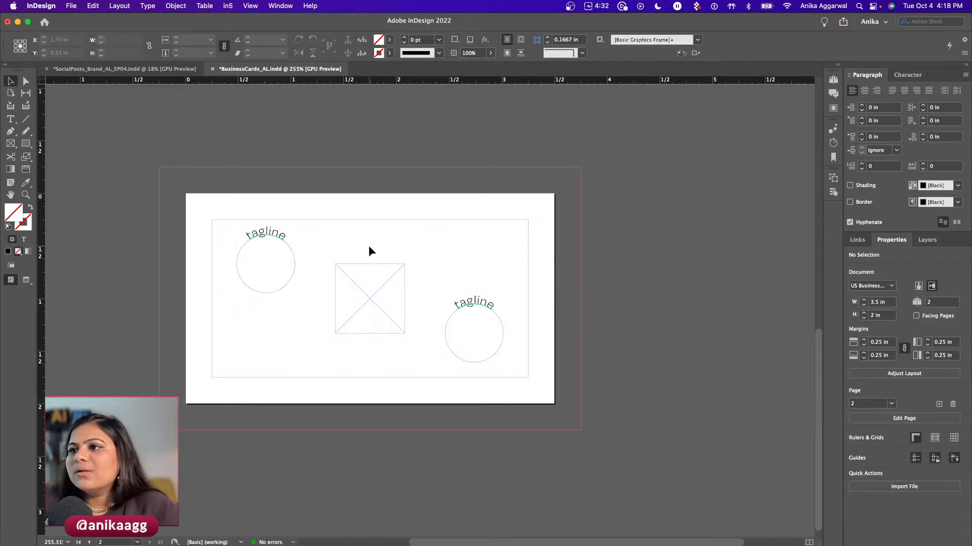
{"action": "scroll", "coordinate": [368, 247], "scroll_direction": "up", "scroll_amount": 10}
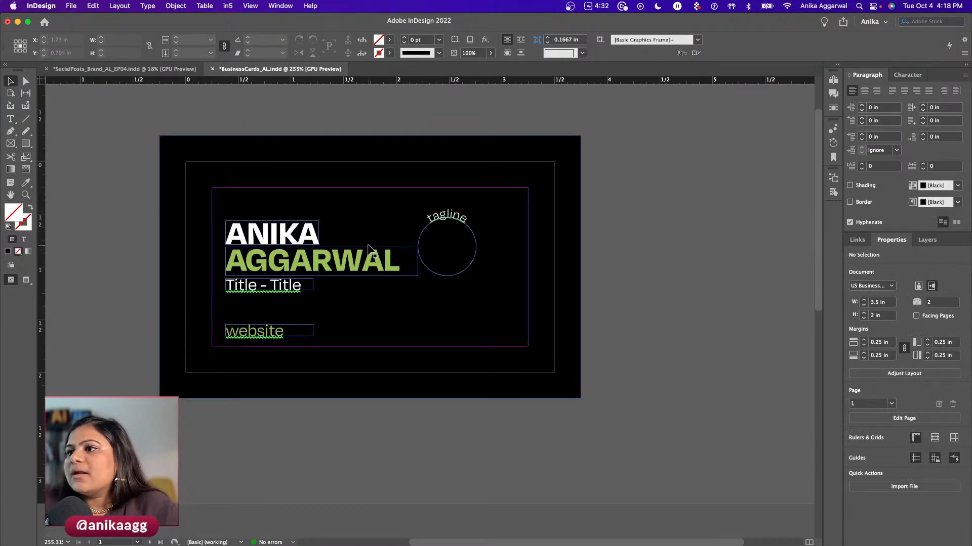
- Move the name, title and website frames on the front card left to the margin
{"action": "key", "text": "w"}
{"action": "key", "text": "w"}
{"action": "key", "text": "w"}
{"action": "key", "text": "w"}
{"action": "left_click", "coordinate": [178, 161]}
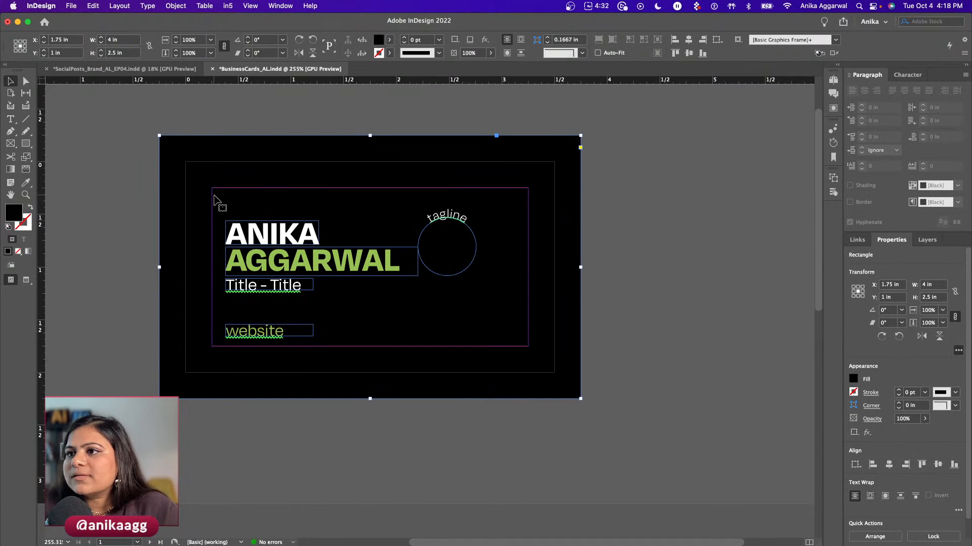
{"action": "left_click", "coordinate": [258, 225]}
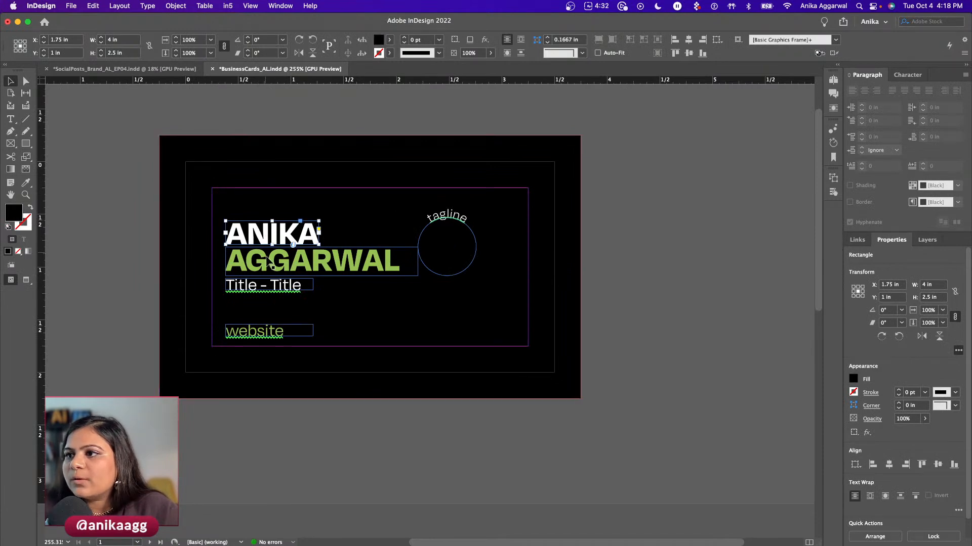
{"action": "left_click", "coordinate": [264, 260], "text": "shift"}
{"action": "left_click", "coordinate": [262, 284], "text": "shift"}
{"action": "left_click", "coordinate": [257, 333], "text": "shift"}
{"action": "left_click_drag", "start_coordinate": [258, 336], "coordinate": [244, 336]}
{"action": "left_click", "coordinate": [629, 245]}
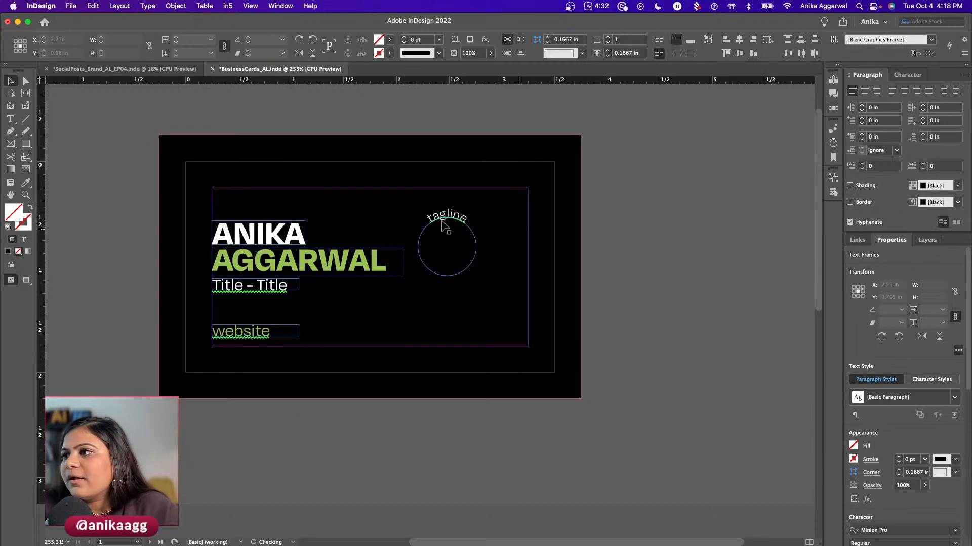
- Nudge the tagline circle slightly right and save the business card file
{"action": "left_click_drag", "start_coordinate": [440, 218], "coordinate": [449, 218]}
{"action": "left_click", "coordinate": [635, 253]}
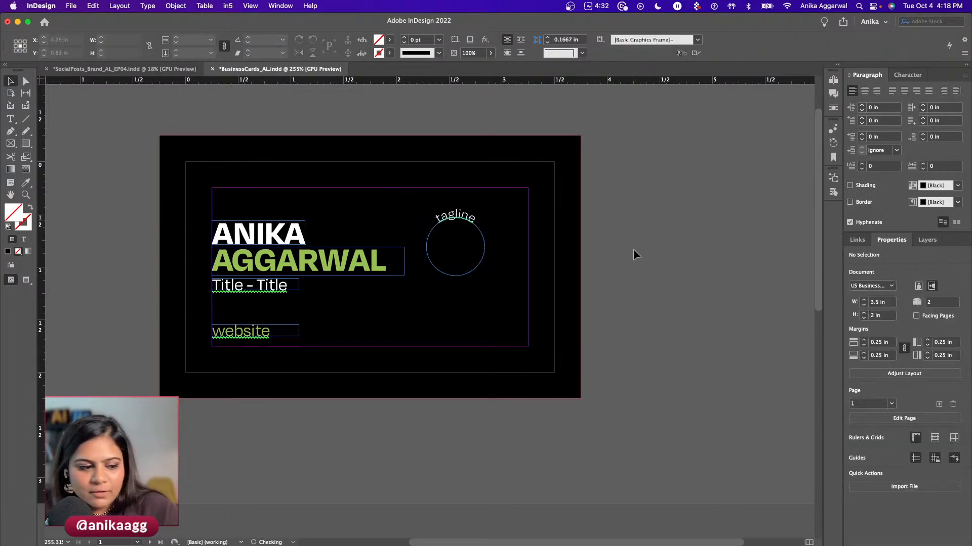
{"action": "key", "text": "super+s"}
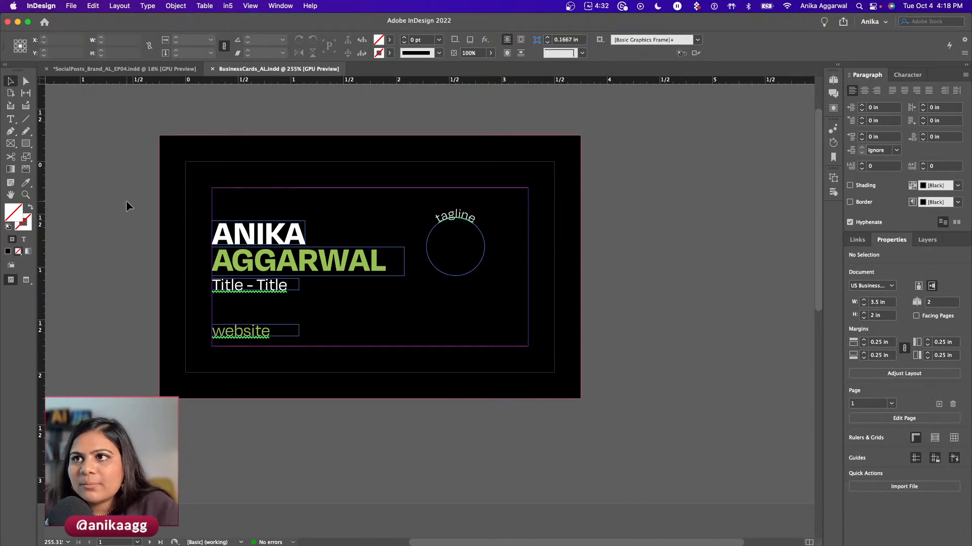
{"action": "key", "text": "ctrl+Up"}
- In the spreadsheet, enter the headers Last name, Tagline and Title2 in B1 through D1
{"action": "left_click", "coordinate": [201, 276]}
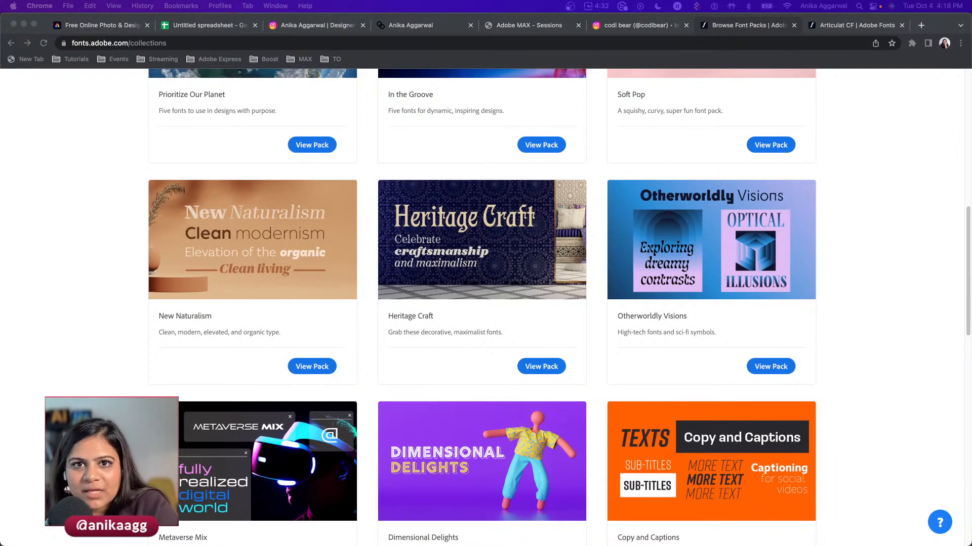
{"action": "left_click", "coordinate": [225, 26]}
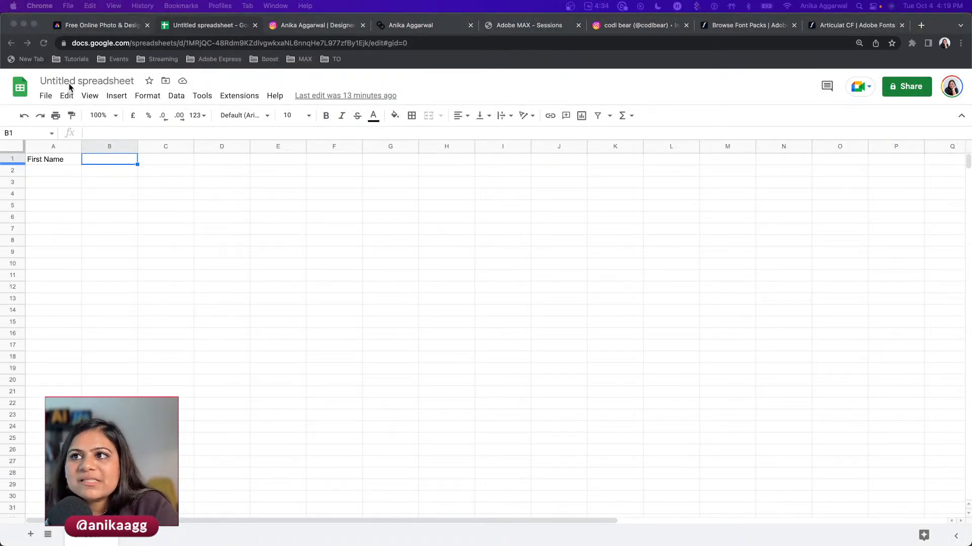
{"action": "double_click", "coordinate": [96, 161]}
{"action": "type", "text": "Last name"}
{"action": "key", "text": "Tab"}
{"action": "type", "text": "Tagline"}
{"action": "key", "text": "Tab"}
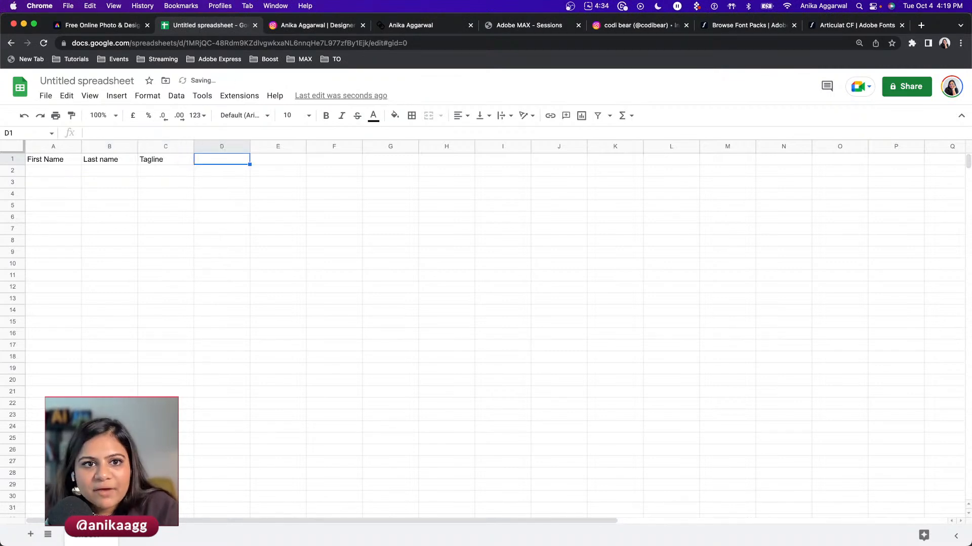
{"action": "type", "text": "Title2"}
{"action": "key", "text": "Tab"}
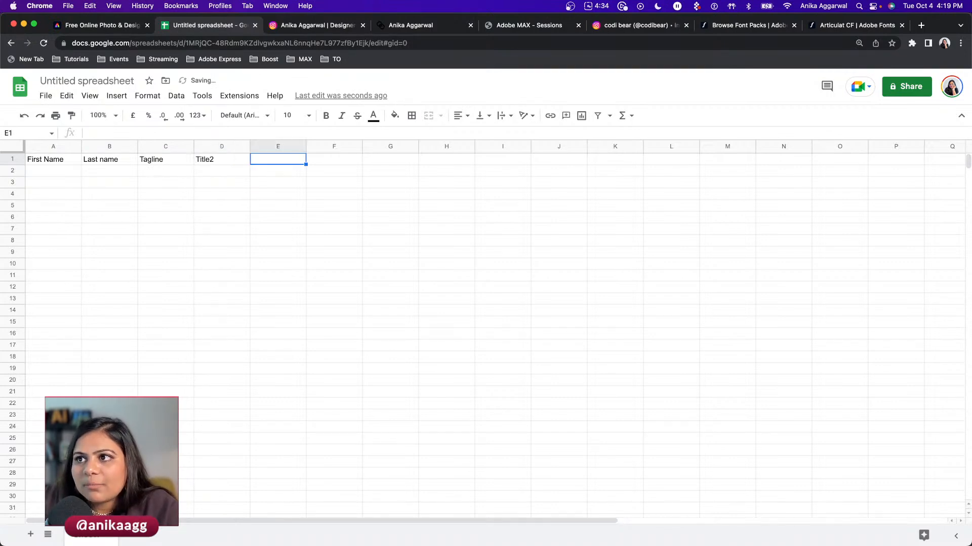
- Correct D1 to Title1 and add the headers Title2, Website and One Liner in E1–G1
{"action": "left_click", "coordinate": [224, 160]}
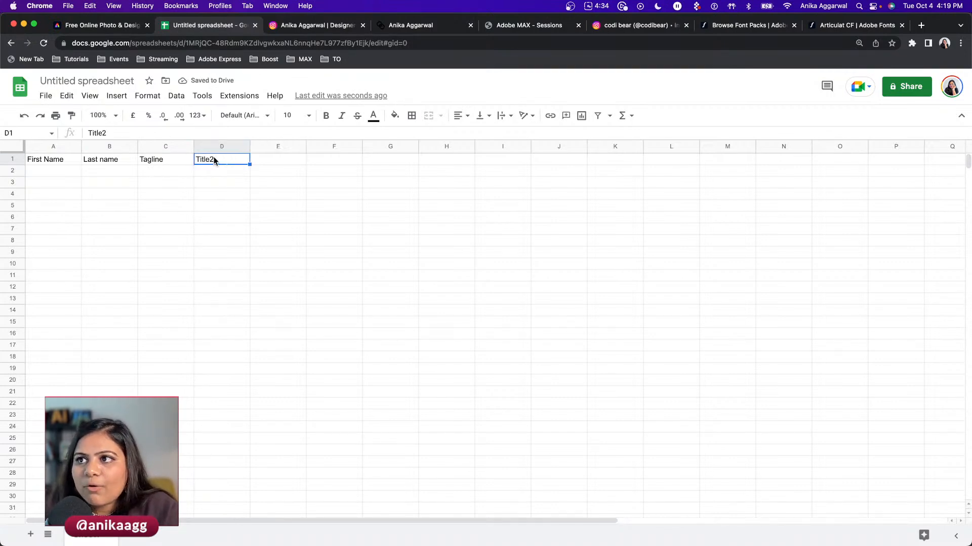
{"action": "double_click", "coordinate": [211, 161]}
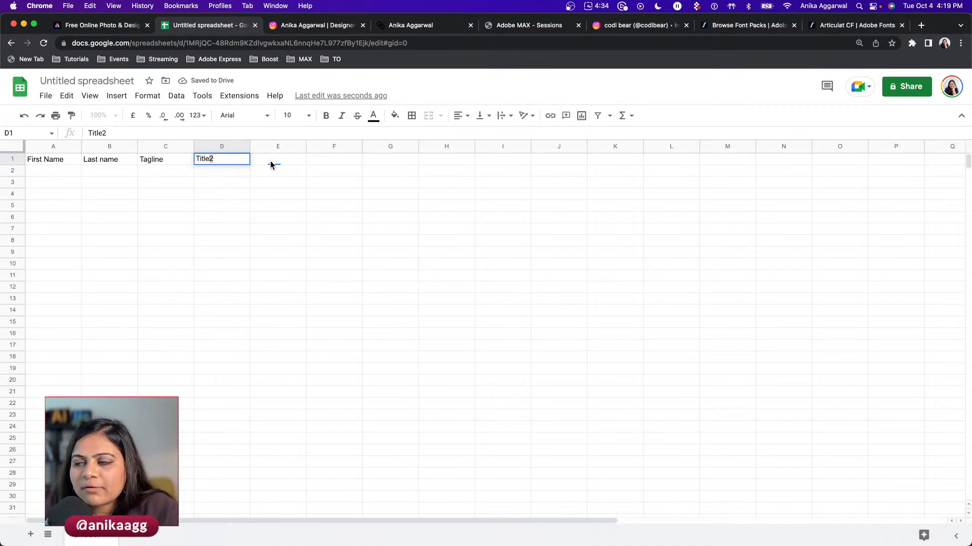
{"action": "type", "text": "1"}
{"action": "left_click", "coordinate": [83, 210]}
{"action": "left_click", "coordinate": [258, 159]}
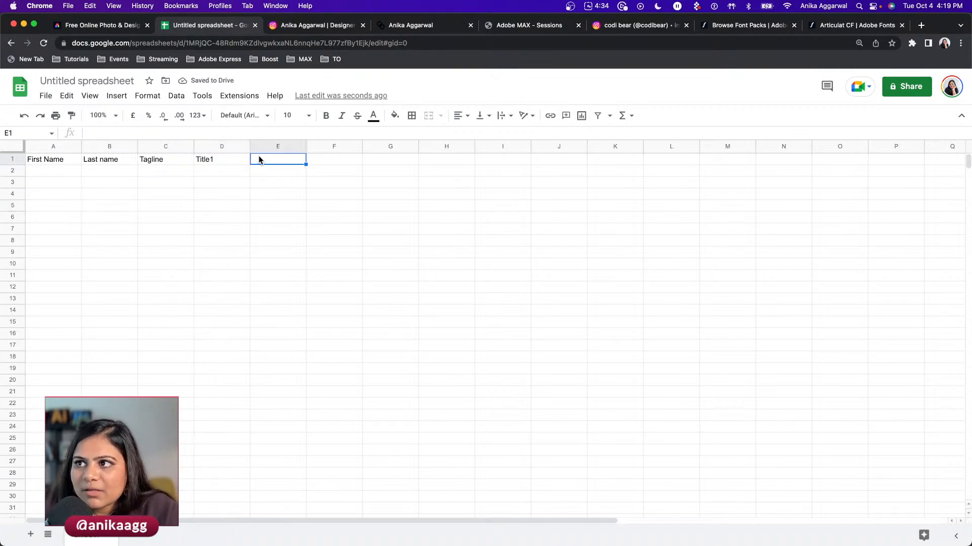
{"action": "type", "text": "Title2"}
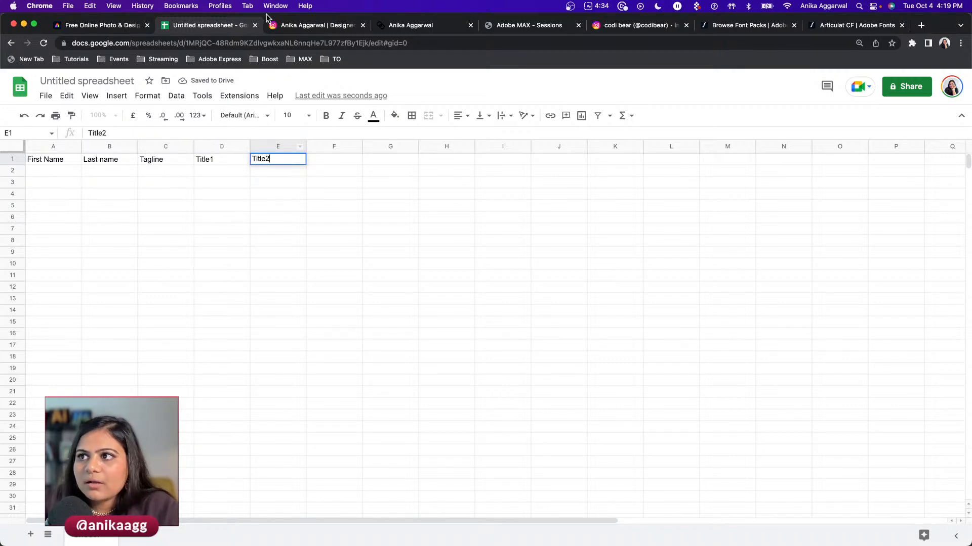
{"action": "left_click", "coordinate": [328, 162]}
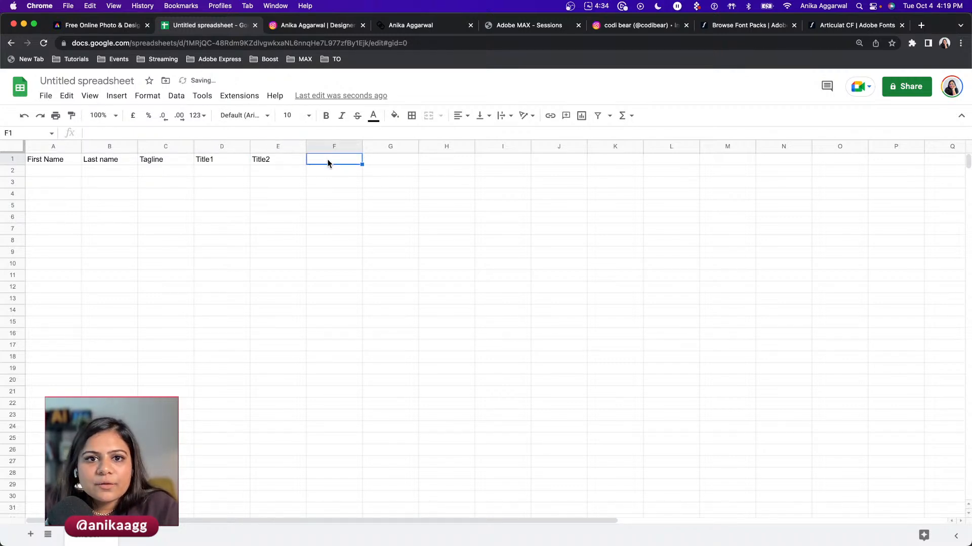
{"action": "type", "text": "Website"}
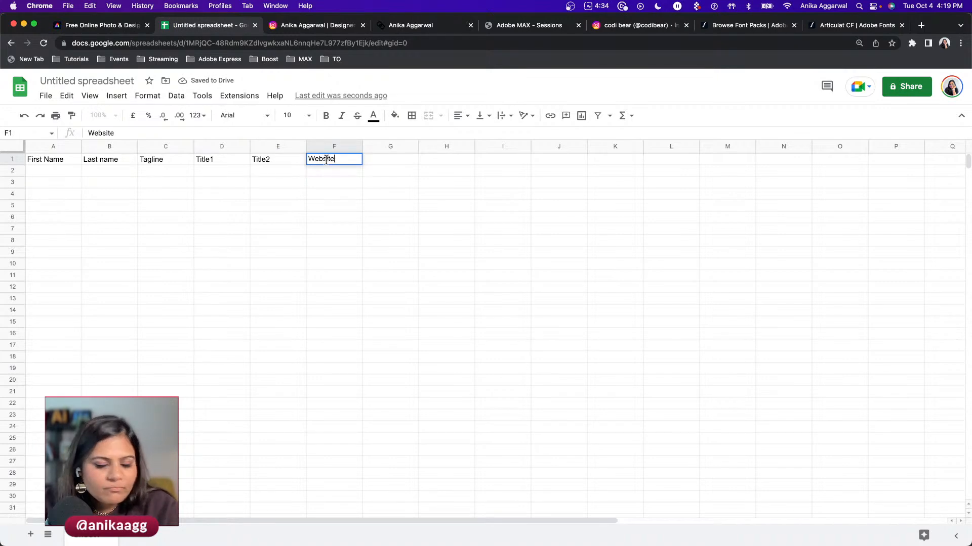
{"action": "left_click", "coordinate": [384, 165]}
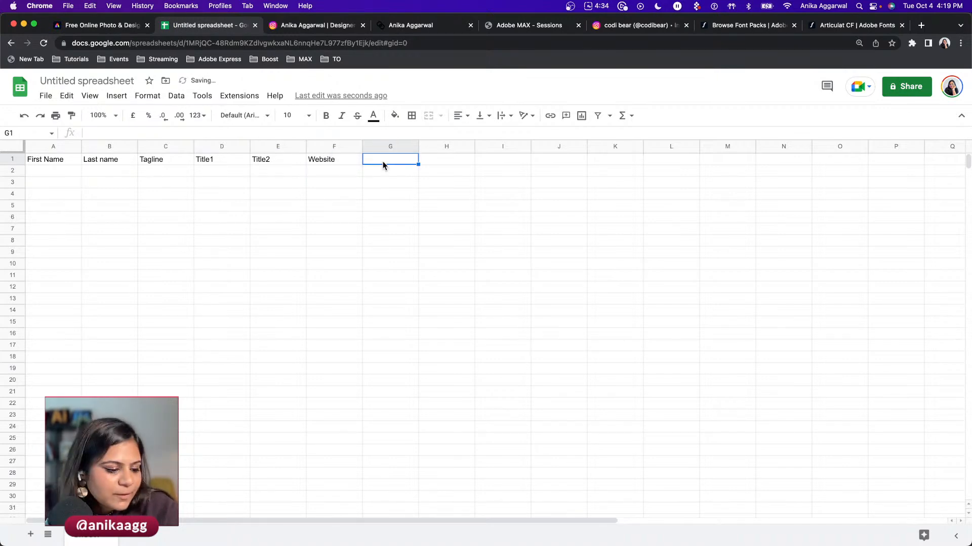
{"action": "type", "text": "One Liner"}
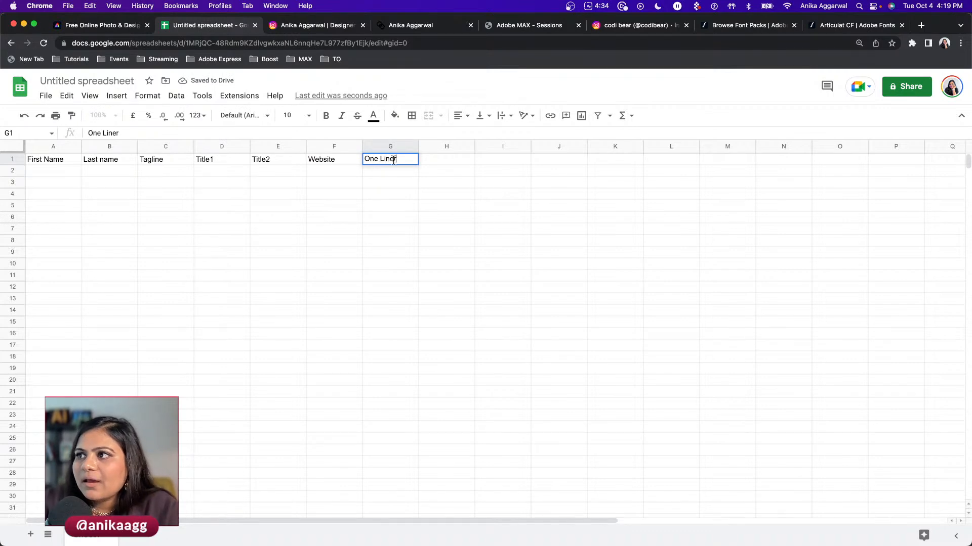
{"action": "left_click", "coordinate": [432, 159]}
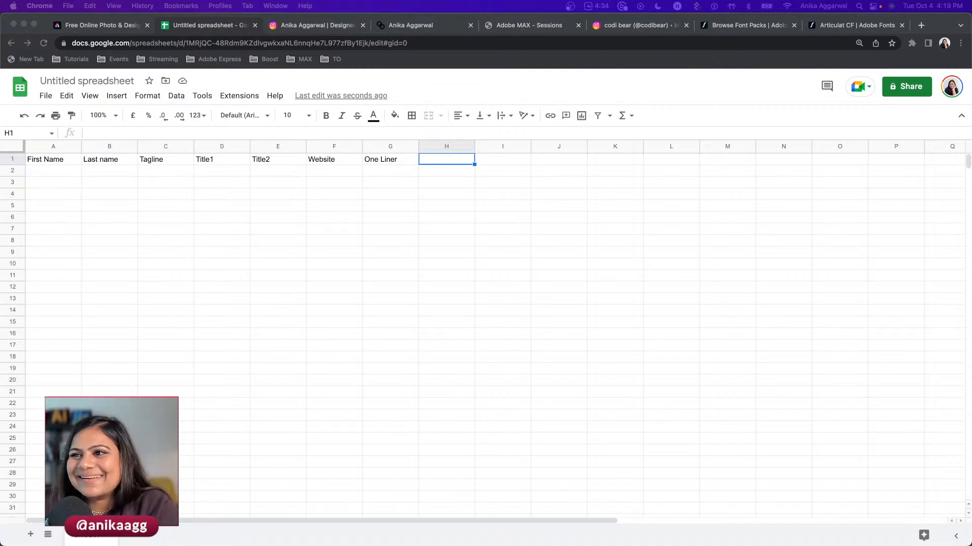
- Paste the five people's card details into A2 and widen column D to fit the titles
{"action": "left_click", "coordinate": [54, 173]}
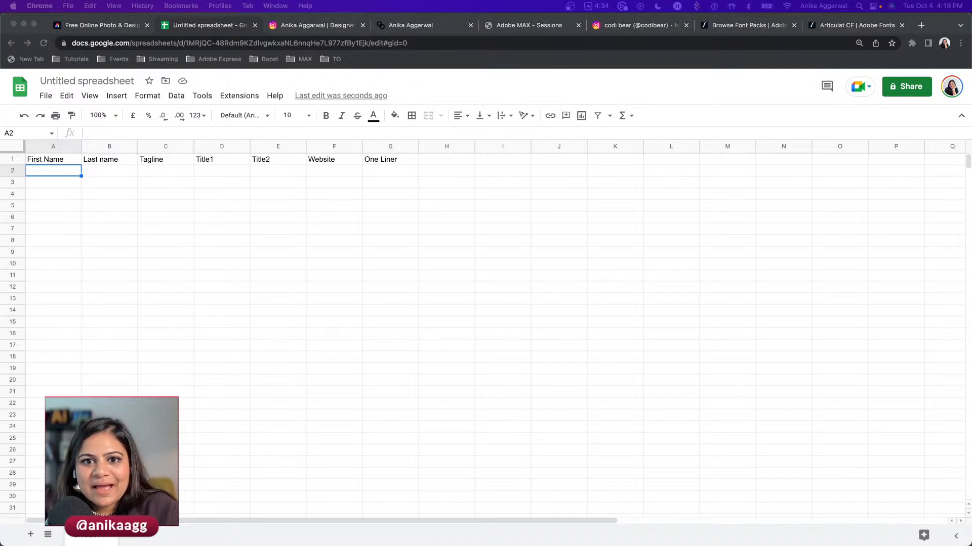
{"action": "left_click", "coordinate": [52, 174]}
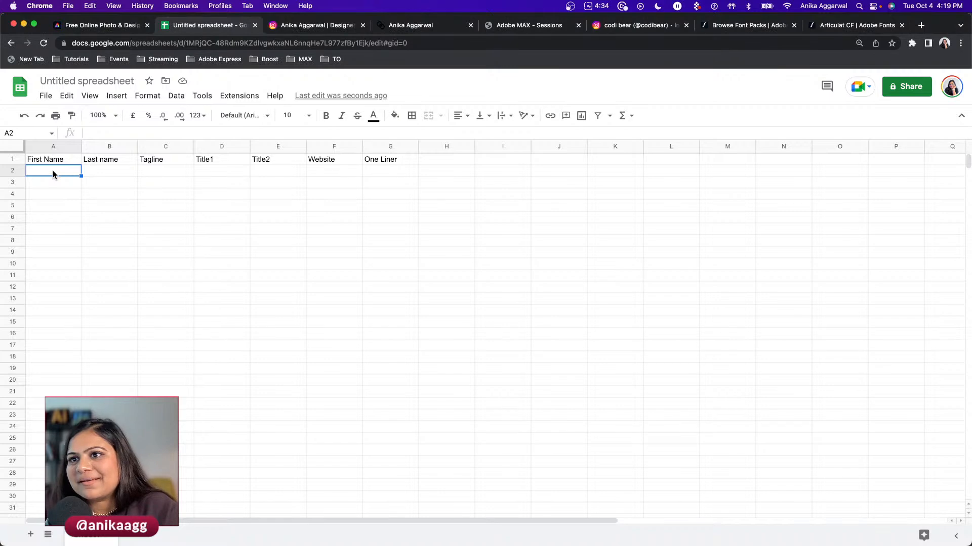
{"action": "key", "text": "super+v"}
{"action": "left_click", "coordinate": [72, 256]}
{"action": "left_click_drag", "start_coordinate": [250, 146], "coordinate": [457, 152]}
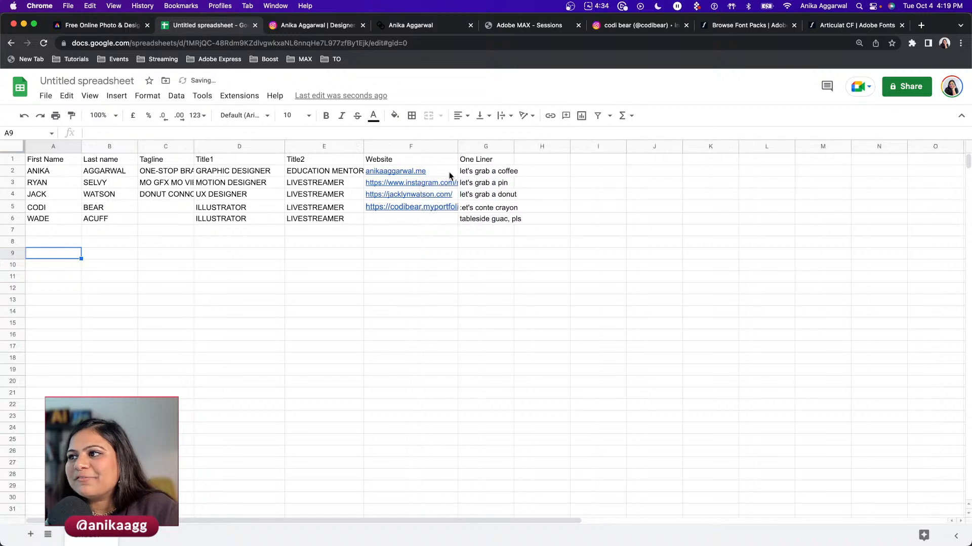
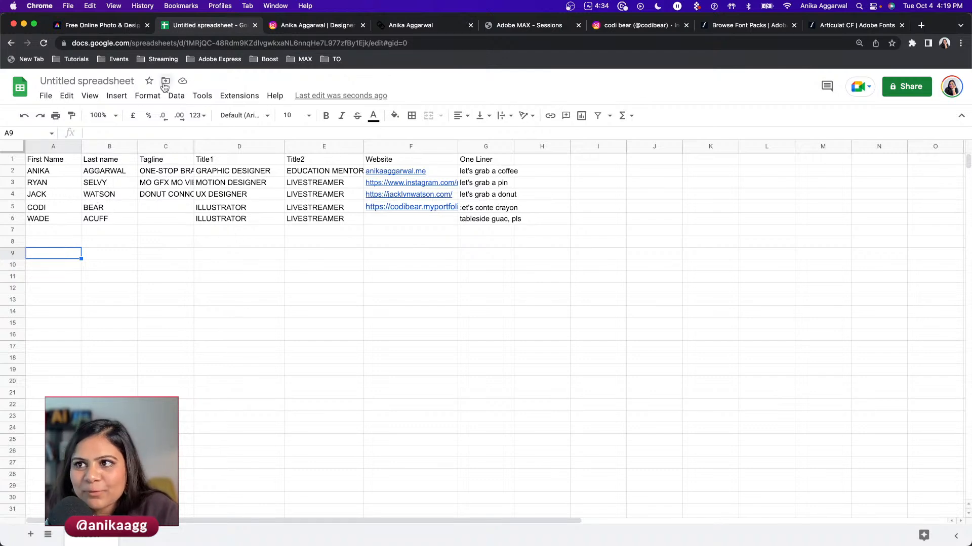
- Widen the Tagline, One Liner and Website columns so their contents show fully
{"action": "left_click_drag", "start_coordinate": [191, 147], "coordinate": [275, 146]}
{"action": "right_click", "coordinate": [196, 147]}
{"action": "left_click", "coordinate": [152, 230]}
{"action": "left_click", "coordinate": [221, 257]}
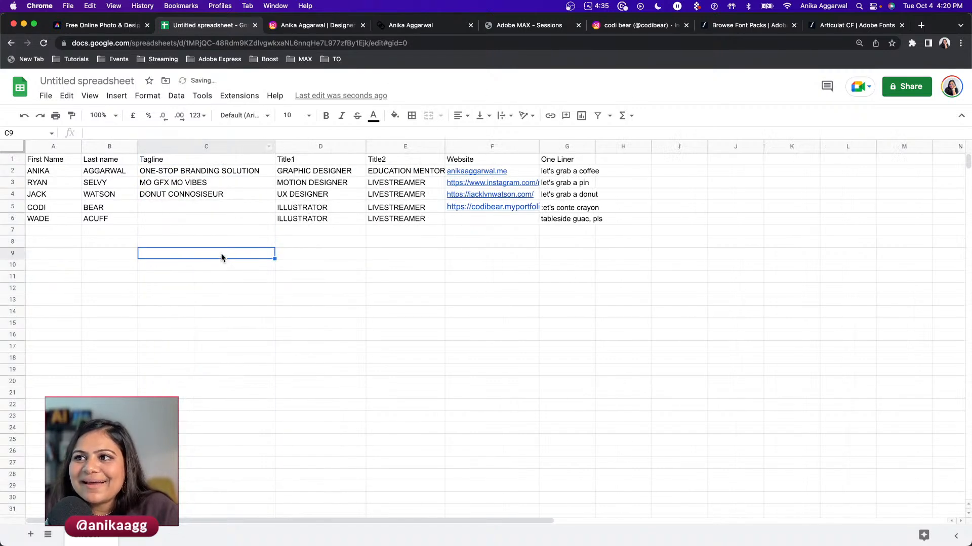
{"action": "double_click", "coordinate": [201, 194]}
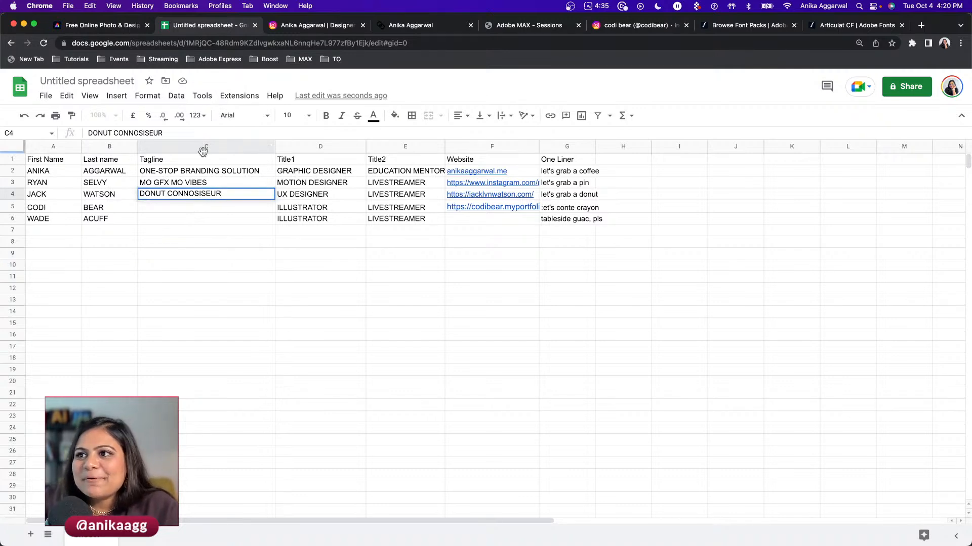
{"action": "key", "text": "Escape"}
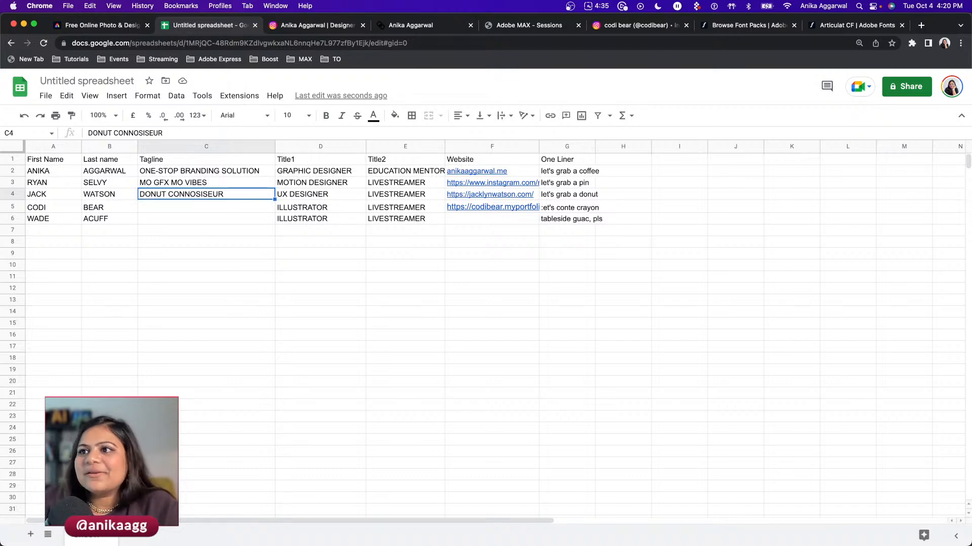
{"action": "left_click", "coordinate": [231, 296]}
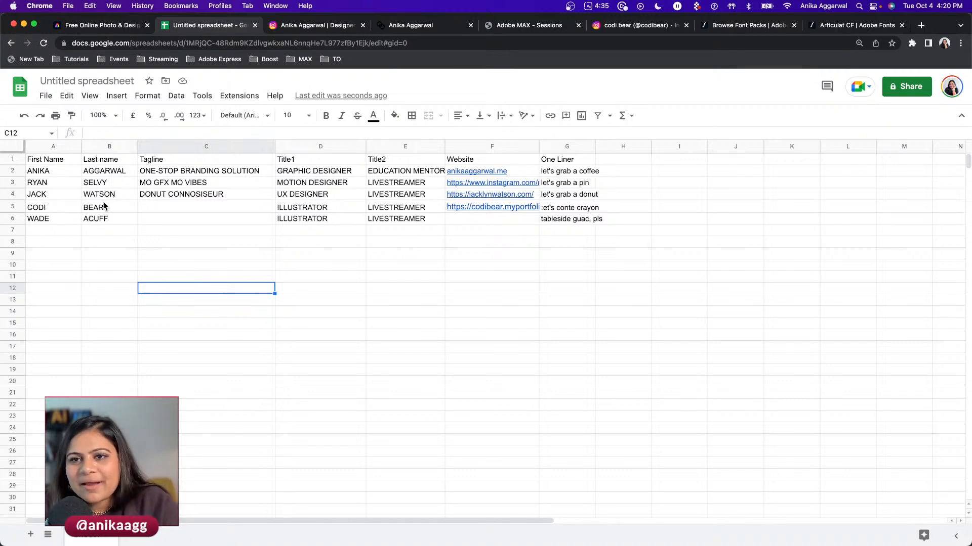
{"action": "left_click_drag", "start_coordinate": [63, 172], "coordinate": [581, 219]}
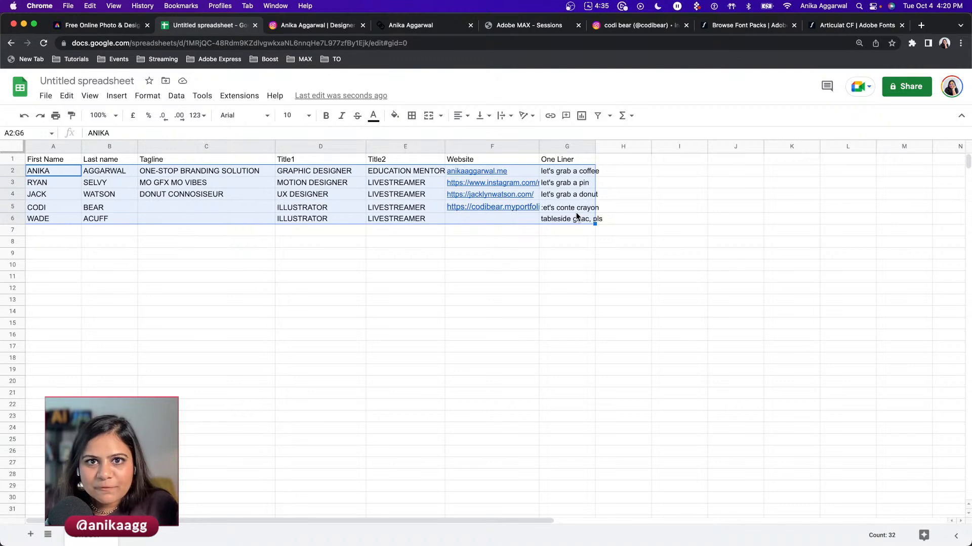
{"action": "left_click", "coordinate": [583, 253]}
{"action": "left_click_drag", "start_coordinate": [595, 144], "coordinate": [625, 146]}
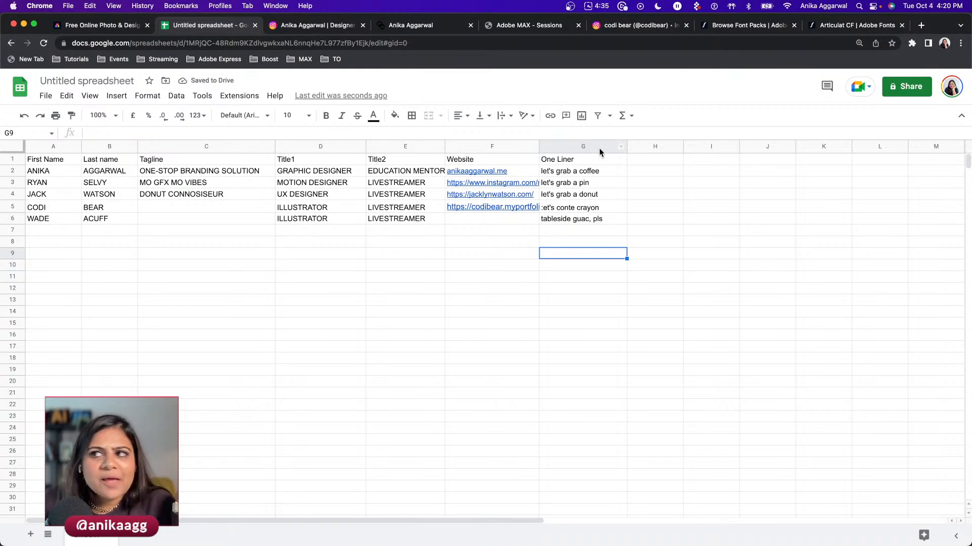
{"action": "left_click_drag", "start_coordinate": [539, 146], "coordinate": [563, 148]}
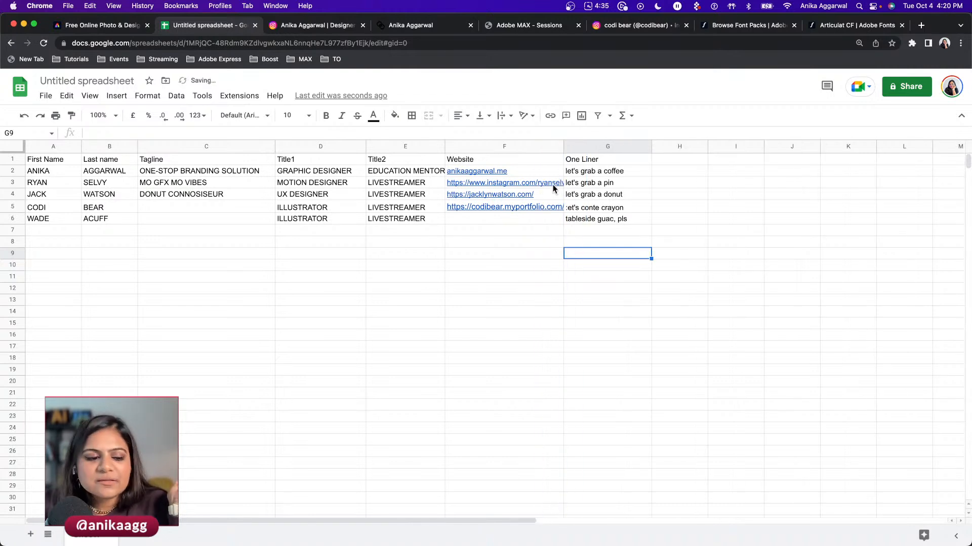
- Rename the spreadsheet to BusinessCard_AL
{"action": "left_click", "coordinate": [72, 80]}
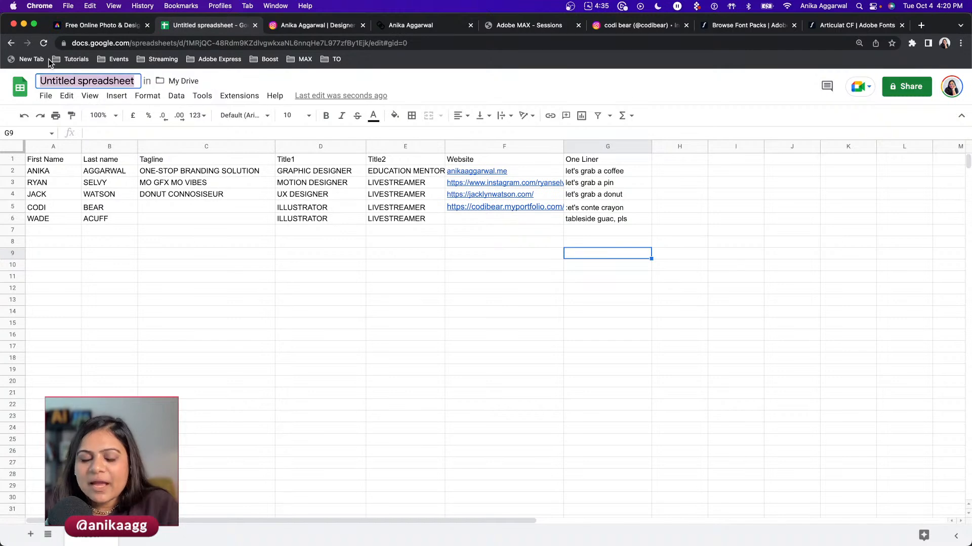
{"action": "type", "text": "Bus"}
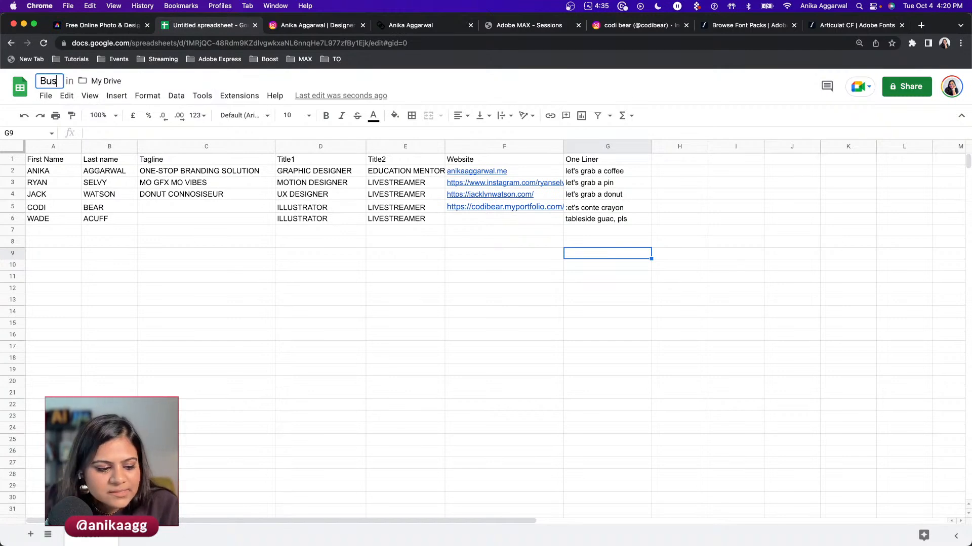
{"action": "type", "text": "inessCard_AL"}
{"action": "key", "text": "Return"}
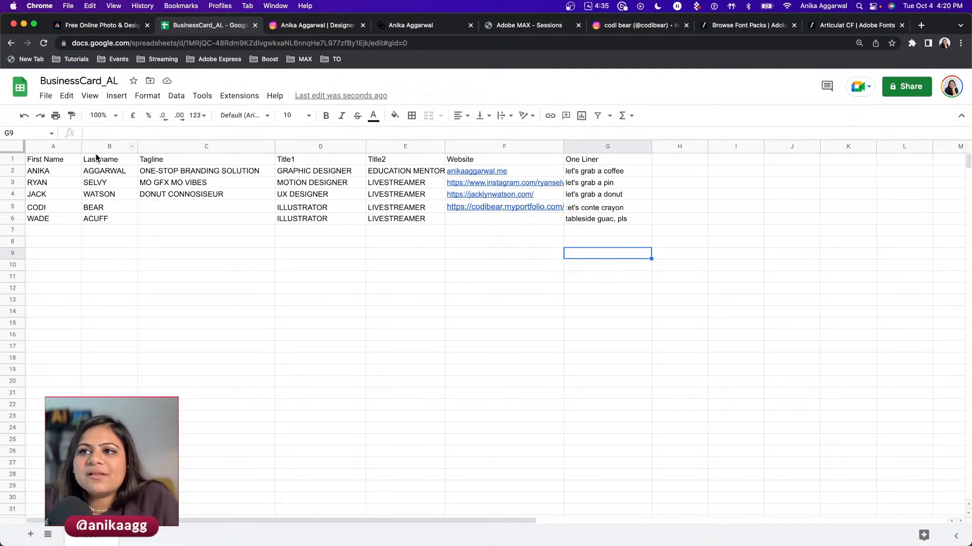
{"action": "left_click_drag", "start_coordinate": [58, 162], "coordinate": [610, 163]}
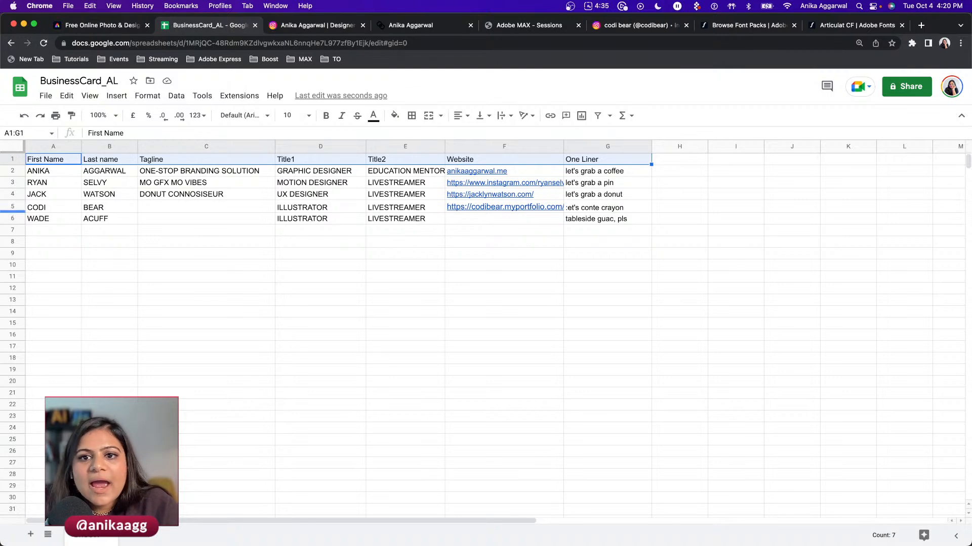
{"action": "left_click", "coordinate": [278, 512]}
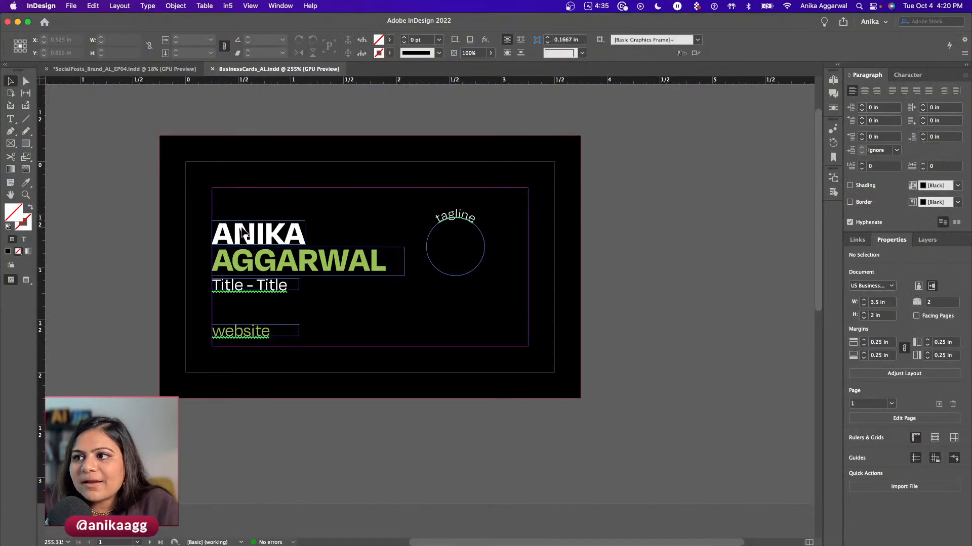
- Replace the card owner's first and last name with FIRST and LAST NAME placeholders
{"action": "left_click", "coordinate": [244, 233]}
{"action": "double_click", "coordinate": [244, 236]}
{"action": "double_click", "coordinate": [244, 236]}
{"action": "type", "text": "FIRST"}
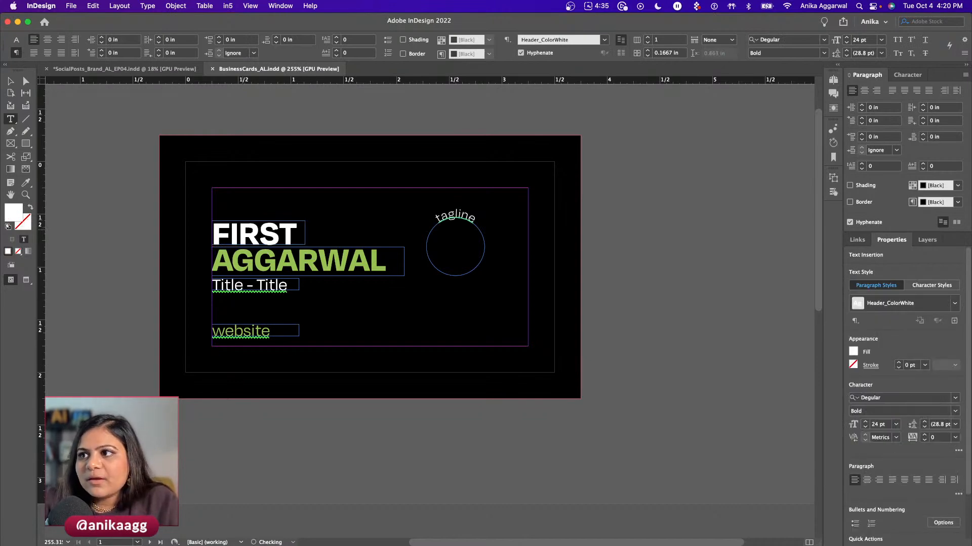
{"action": "left_click", "coordinate": [254, 249]}
{"action": "double_click", "coordinate": [254, 249]}
{"action": "type", "text": "LAST A"}
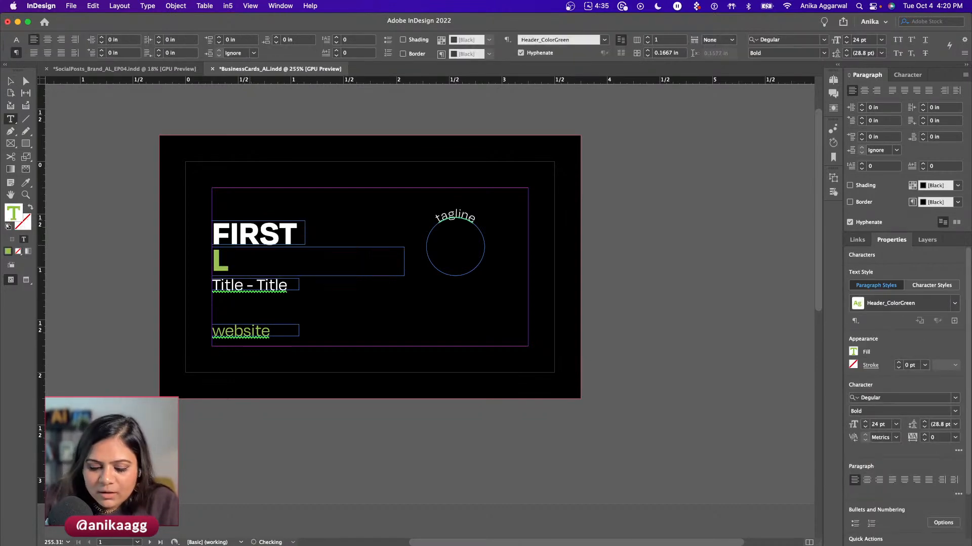
{"action": "key", "text": "BackSpace"}
{"action": "type", "text": "NAME"}
{"action": "key", "text": "Escape"}
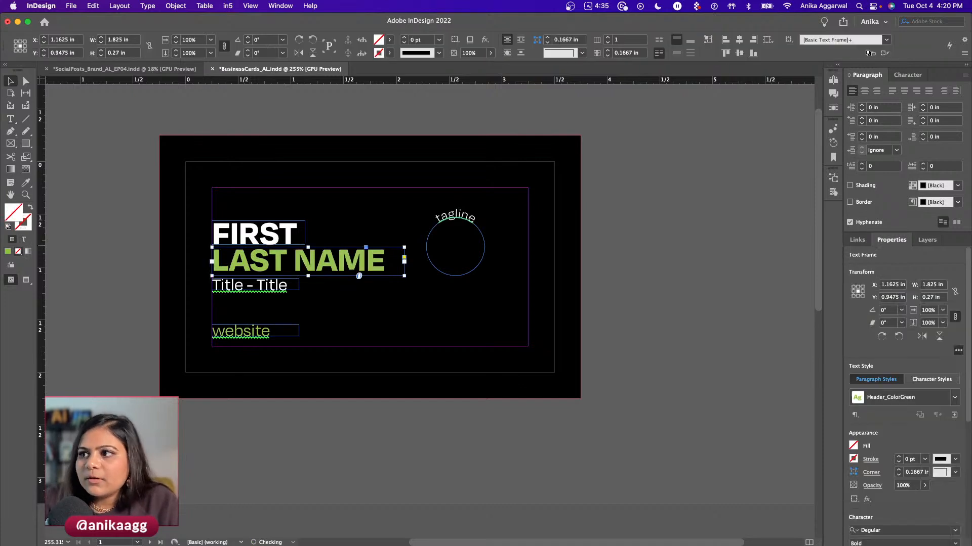
- On page 2, change the left circle text to 'one', empty the right circle, and save
{"action": "left_click", "coordinate": [250, 289]}
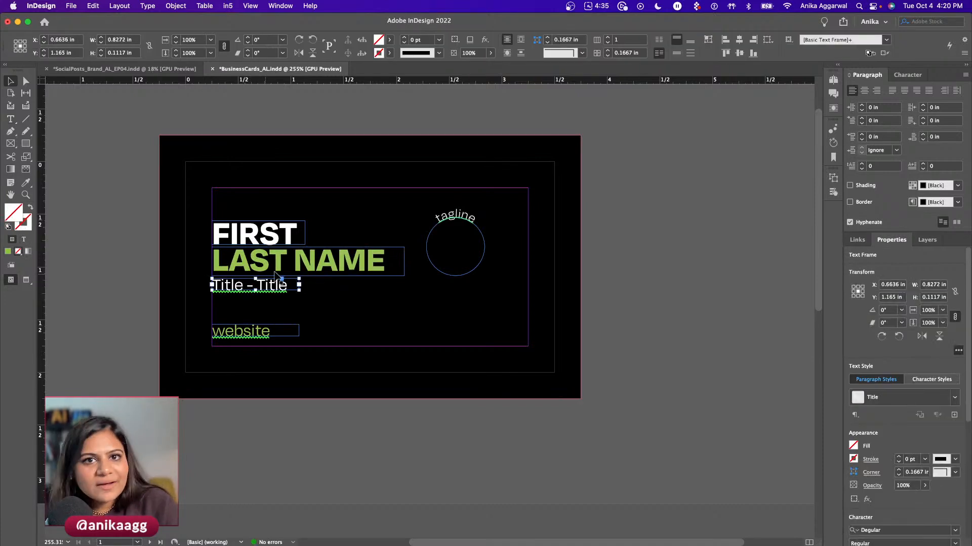
{"action": "scroll", "coordinate": [440, 228], "scroll_direction": "down", "scroll_amount": 5}
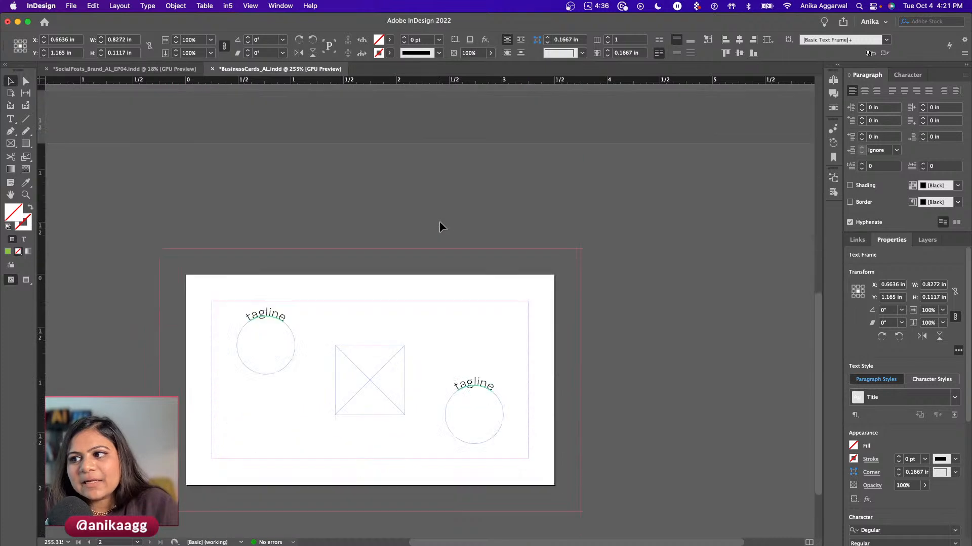
{"action": "double_click", "coordinate": [259, 312]}
{"action": "key", "text": "super+a"}
{"action": "key", "text": "BackSpace"}
{"action": "type", "text": "one"}
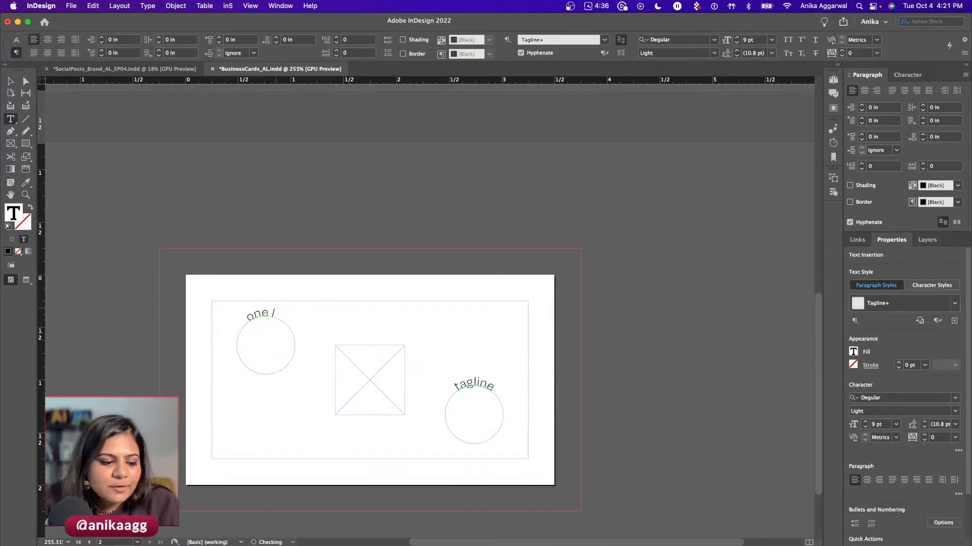
{"action": "key", "text": "Escape"}
{"action": "double_click", "coordinate": [462, 382]}
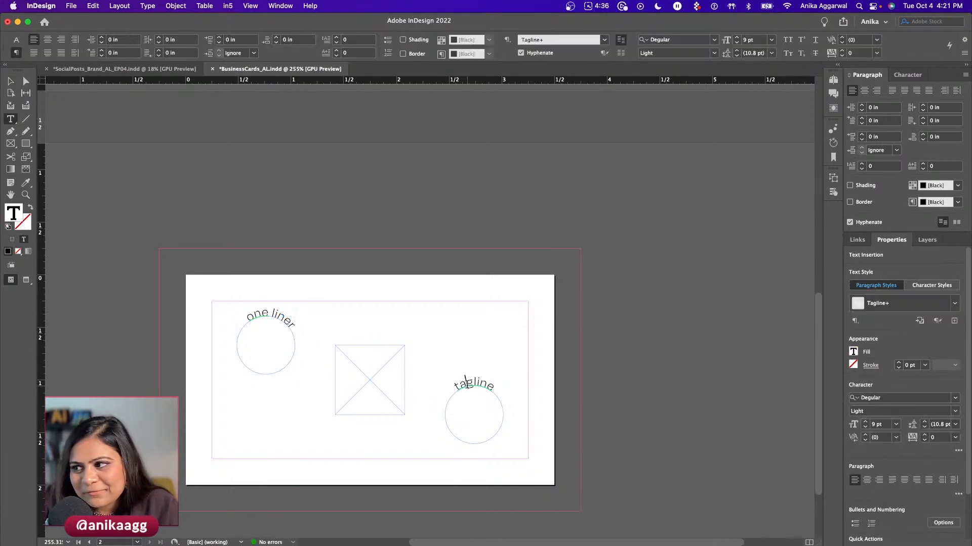
{"action": "key", "text": "super+a"}
{"action": "key", "text": "BackSpace"}
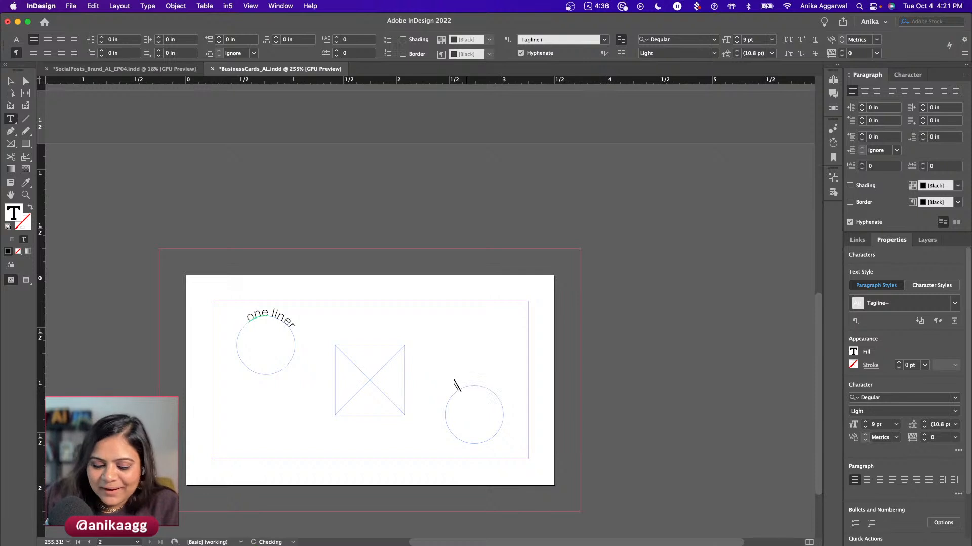
{"action": "key", "text": "Escape"}
{"action": "key", "text": "super+s"}
{"action": "scroll", "coordinate": [455, 334], "scroll_direction": "up", "scroll_amount": 9}
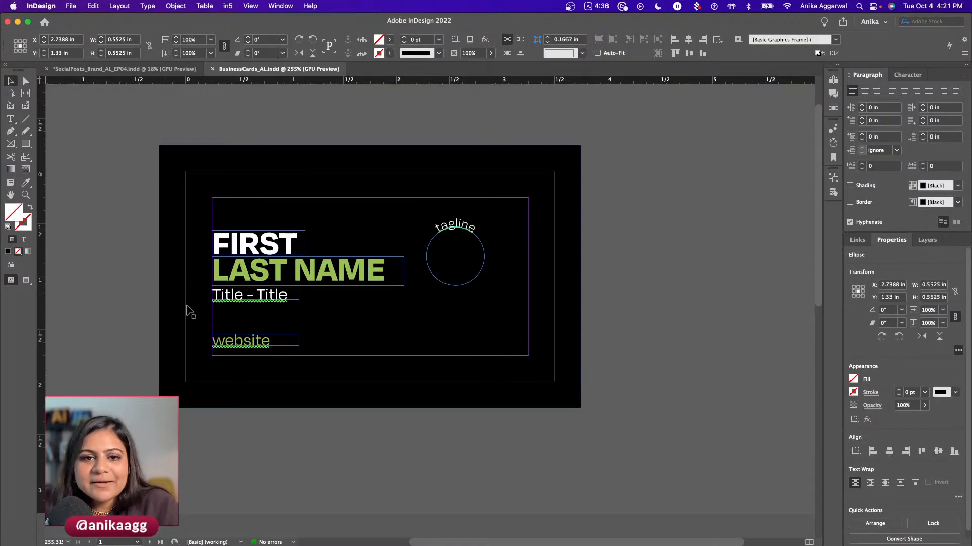
{"action": "key", "text": "super+Tab"}
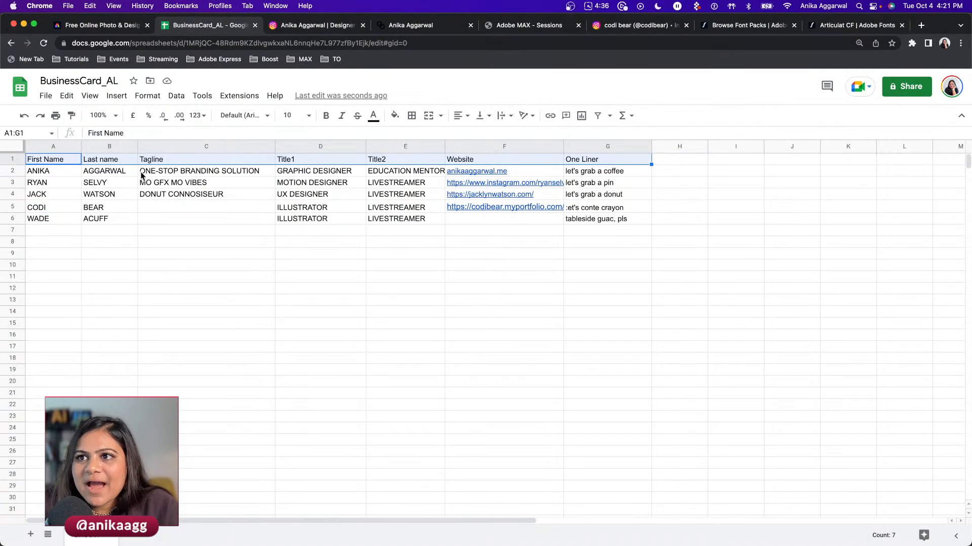
- Review the First Name header against the contact rows below it in the sheet
{"action": "left_click", "coordinate": [61, 170]}
{"action": "left_click", "coordinate": [60, 161]}
{"action": "left_click", "coordinate": [58, 174]}
{"action": "left_click", "coordinate": [56, 163]}
{"action": "left_click", "coordinate": [55, 183]}
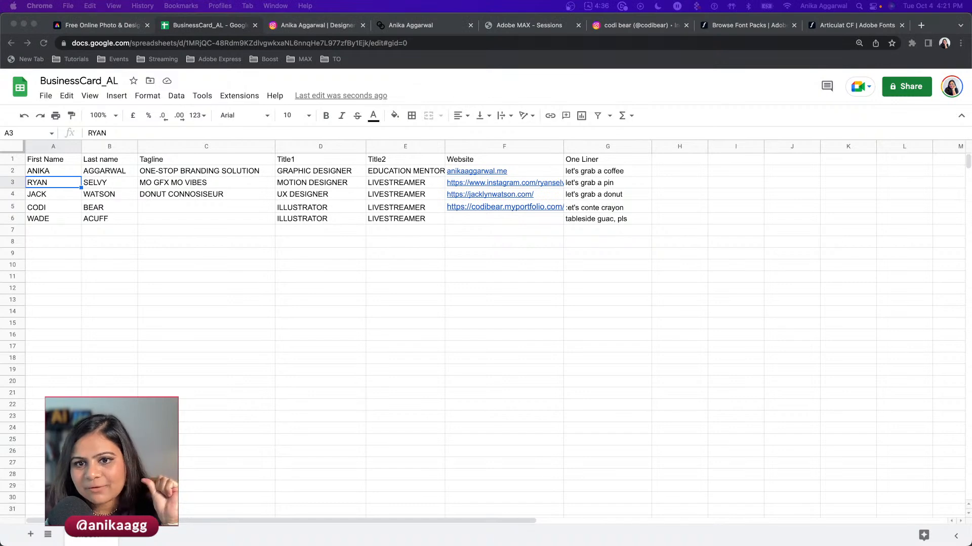
{"action": "left_click", "coordinate": [80, 229]}
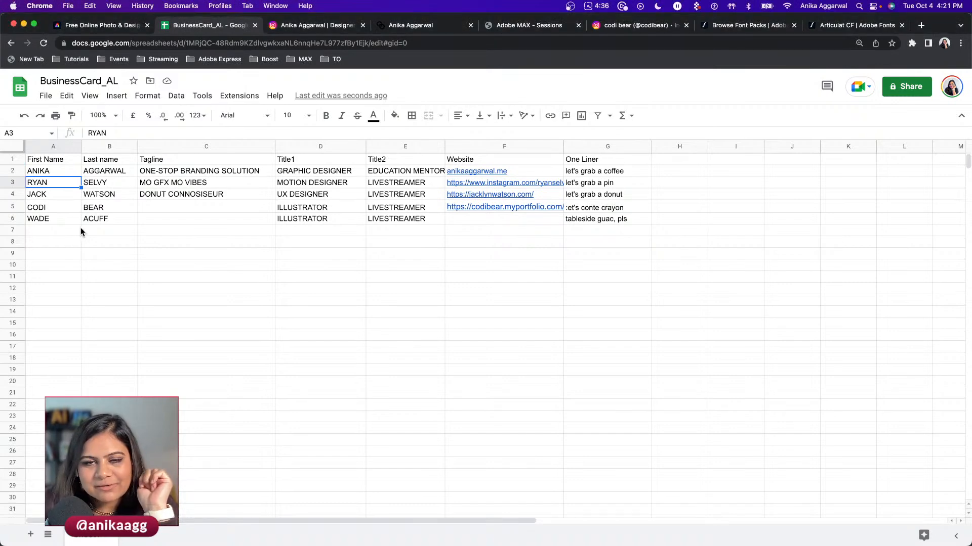
{"action": "left_click", "coordinate": [44, 162]}
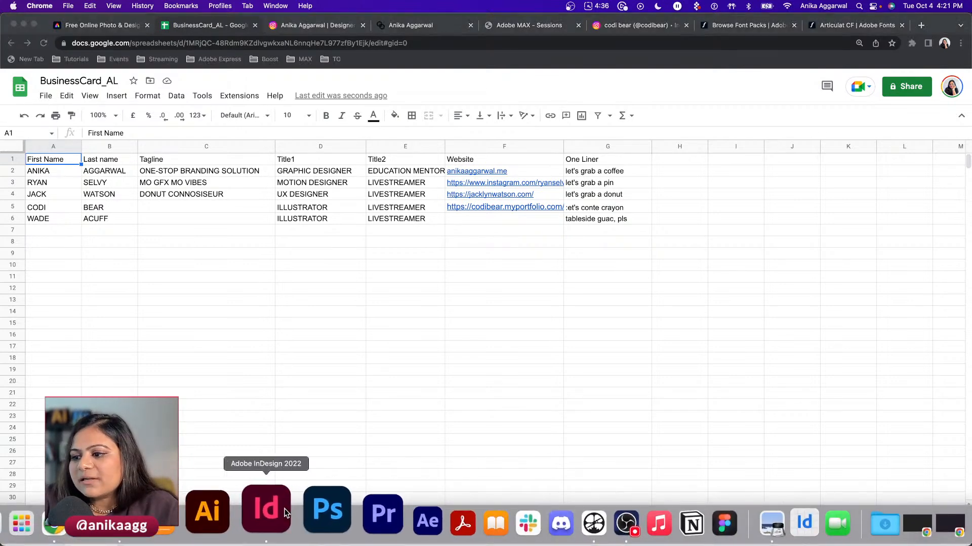
{"action": "left_click", "coordinate": [268, 503]}
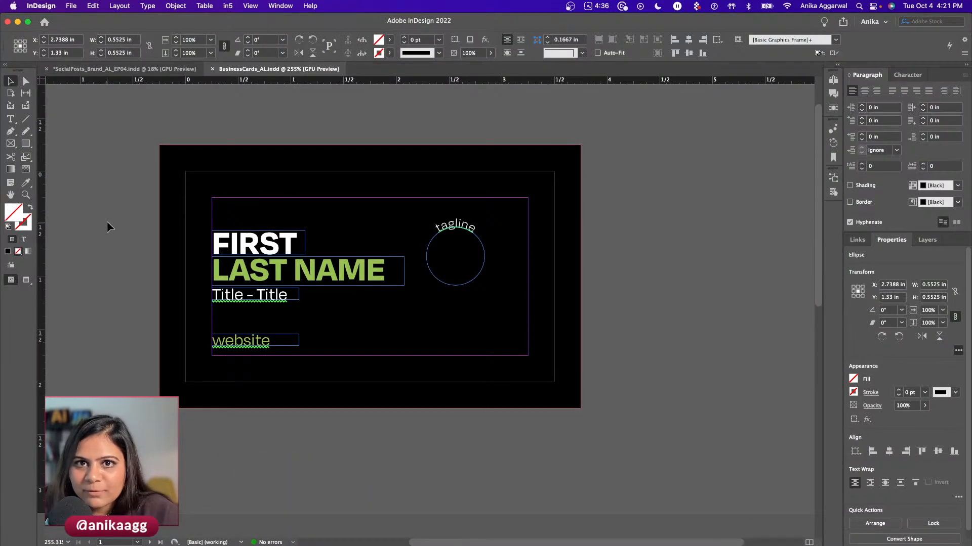
- Replace the FIRST and LAST NAME placeholders with the card owner's actual name
{"action": "scroll", "coordinate": [107, 221], "scroll_direction": "down", "scroll_amount": 10}
{"action": "scroll", "coordinate": [107, 219], "scroll_direction": "up", "scroll_amount": 10}
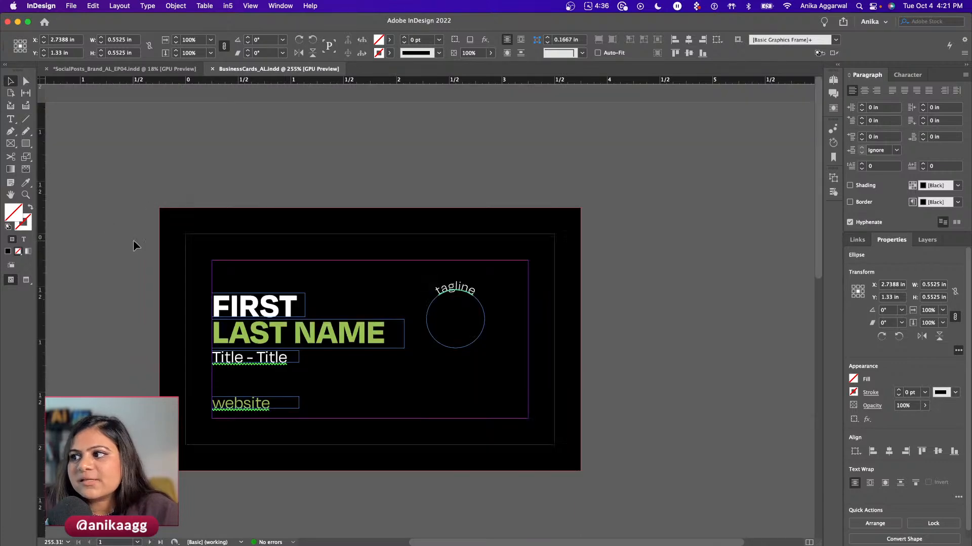
{"action": "scroll", "coordinate": [155, 248], "scroll_direction": "down", "scroll_amount": 2}
{"action": "double_click", "coordinate": [248, 242]}
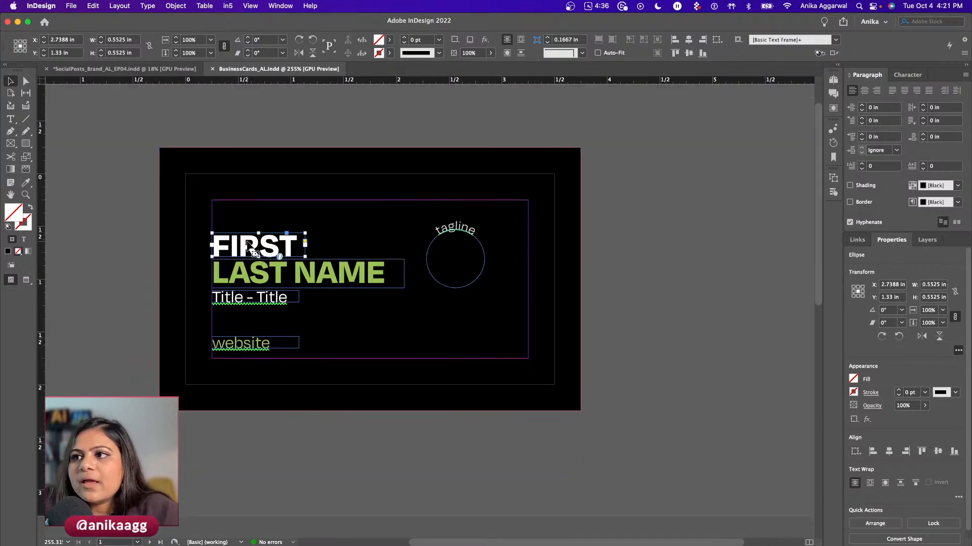
{"action": "double_click", "coordinate": [247, 240]}
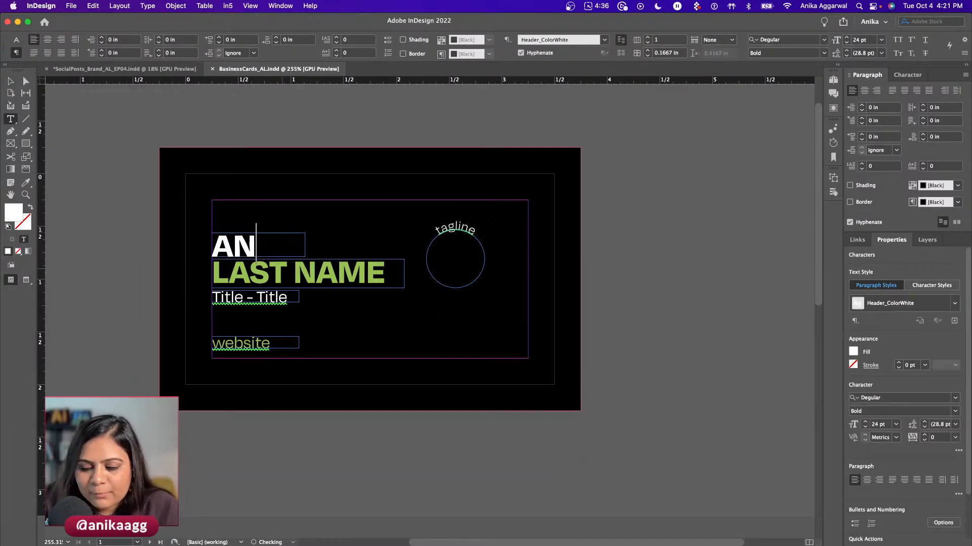
{"action": "left_click", "coordinate": [288, 274]}
{"action": "triple_click", "coordinate": [288, 275]}
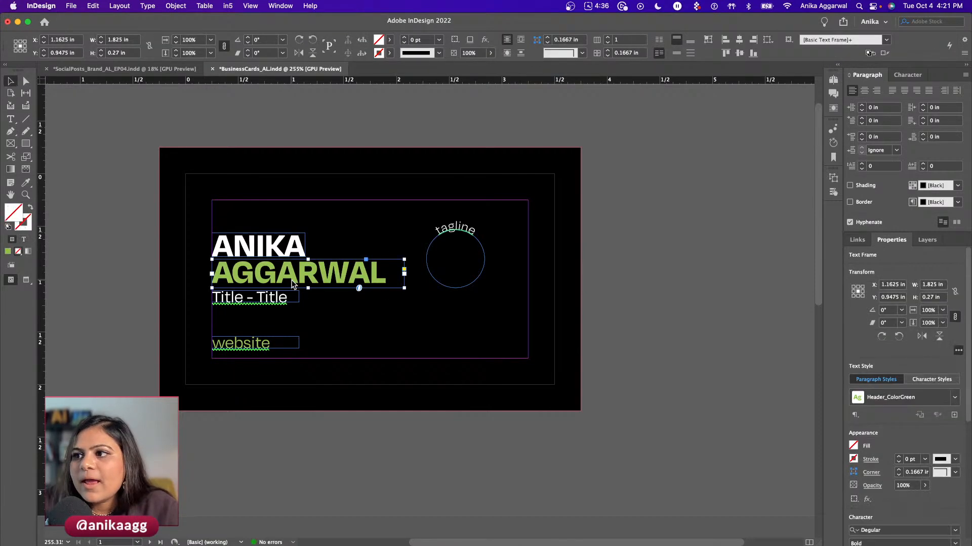
- Set the circular tagline to 'one-stop branding solution', copied from cell C2
{"action": "key", "text": "super+Tab"}
{"action": "left_click", "coordinate": [161, 173]}
{"action": "key", "text": "super+Tab"}
{"action": "triple_click", "coordinate": [439, 225]}
{"action": "type", "text": "one-stop"}
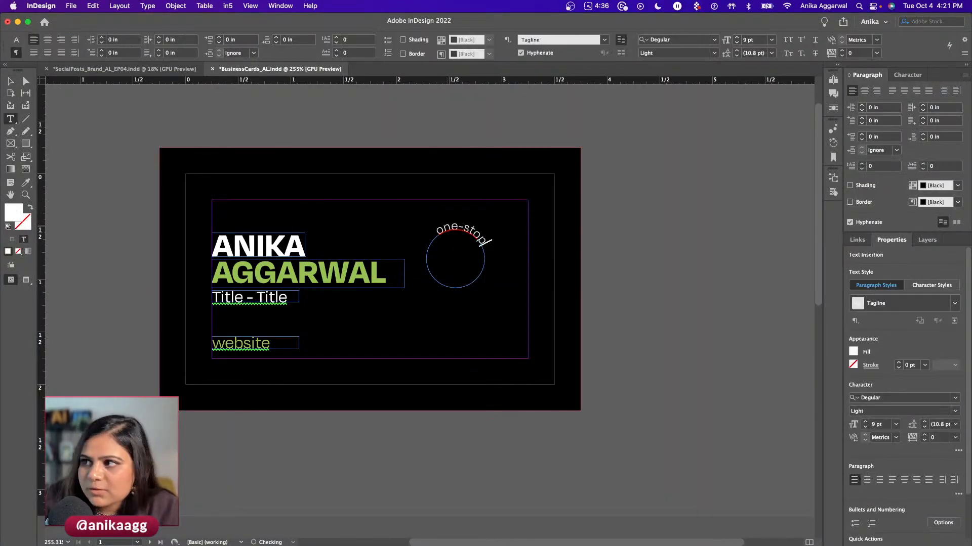
{"action": "type", "text": " branding solution"}
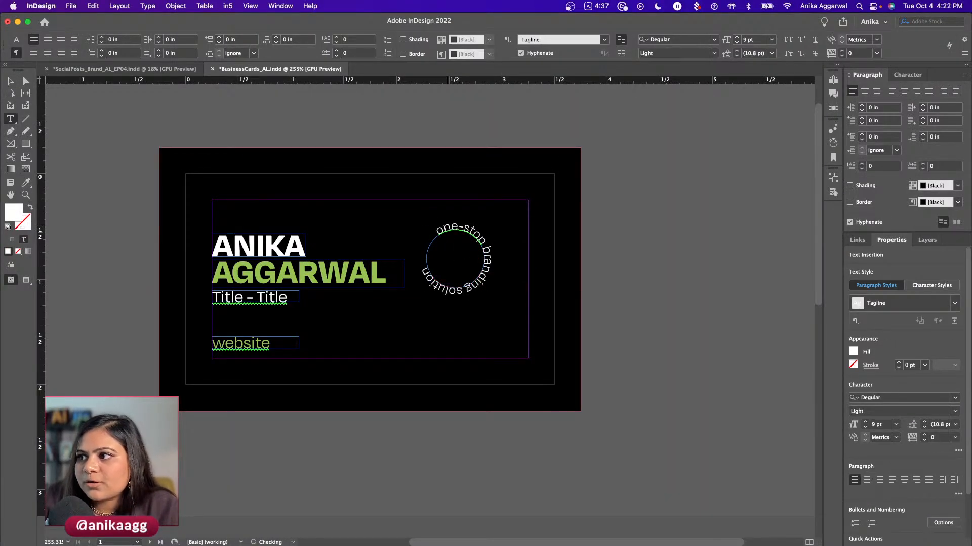
{"action": "key", "text": "Escape"}
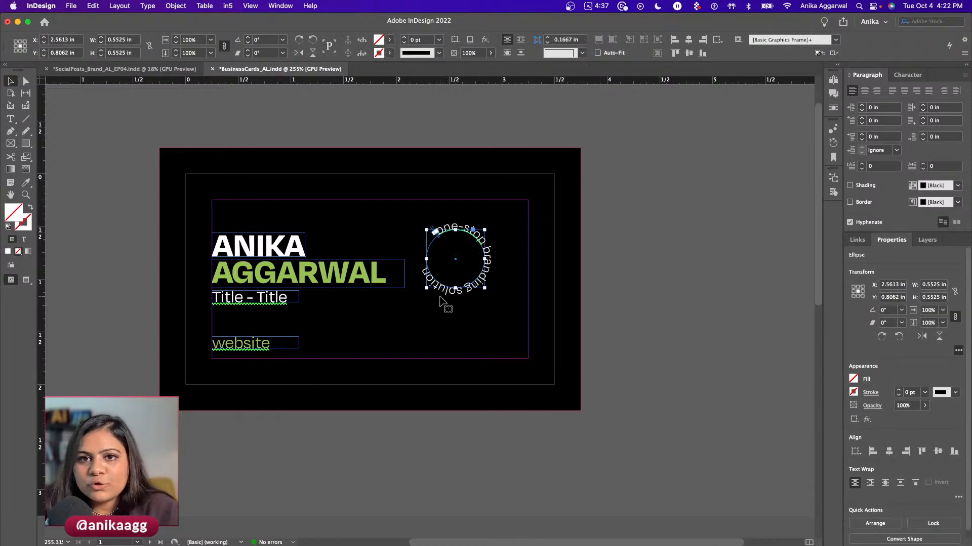
- Change the title line to 'Graphic Designer - Livestreamer' and widen its frame to fit
{"action": "double_click", "coordinate": [242, 298]}
{"action": "left_click_drag", "start_coordinate": [244, 297], "coordinate": [209, 297]}
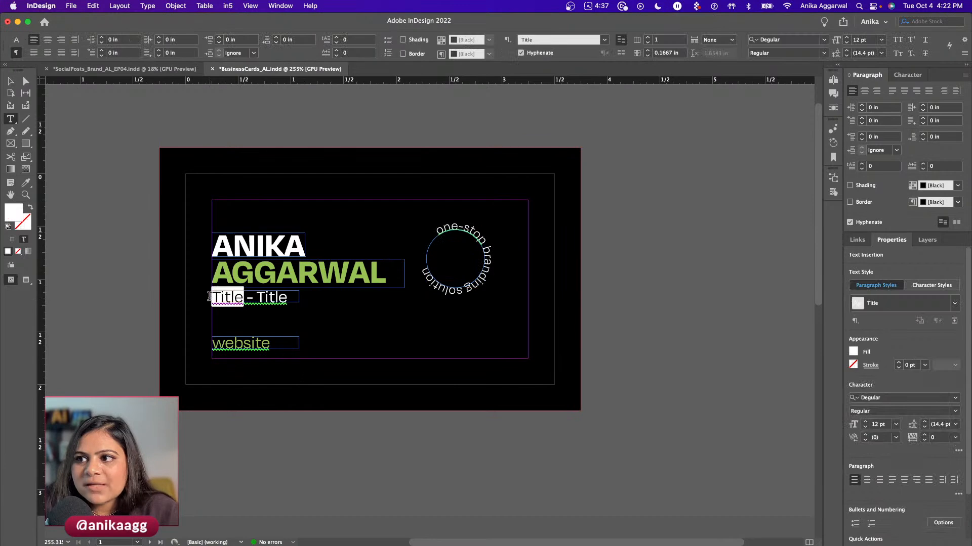
{"action": "type", "text": "Graphic De"}
{"action": "key", "text": "BackSpace"}
{"action": "key", "text": "BackSpace"}
{"action": "key", "text": "BackSpace"}
{"action": "key", "text": "Escape"}
{"action": "left_click_drag", "start_coordinate": [299, 302], "coordinate": [378, 295]}
{"action": "double_click", "coordinate": [350, 299]}
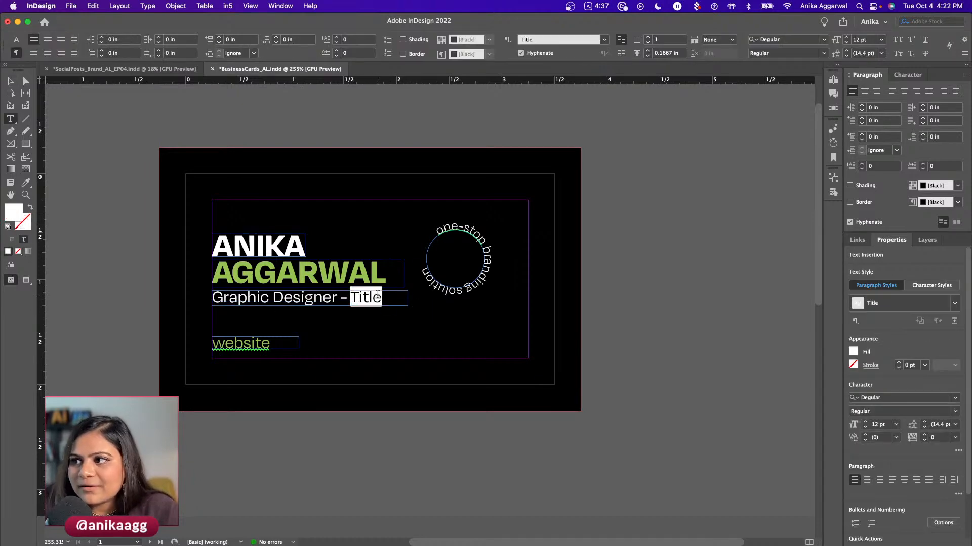
{"action": "type", "text": "Lives-"}
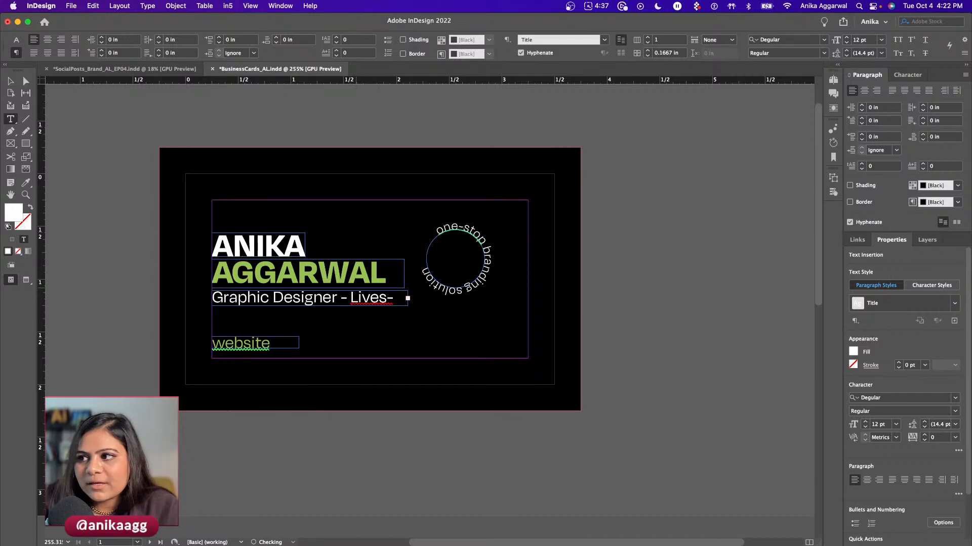
{"action": "key", "text": "Escape"}
{"action": "left_click_drag", "start_coordinate": [408, 305], "coordinate": [458, 307]}
{"action": "left_click", "coordinate": [654, 291]}
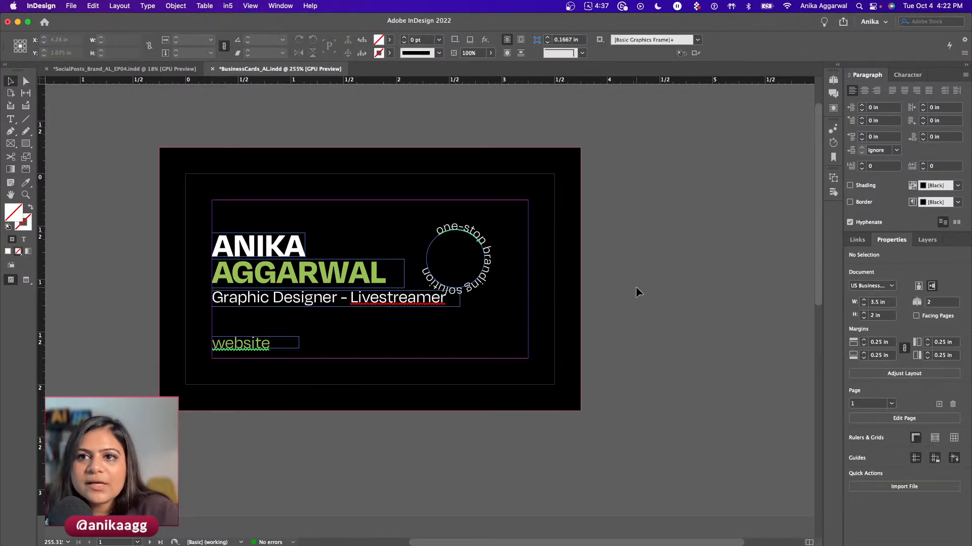
- Move the circular tagline further right on the card and save the document
{"action": "left_click_drag", "start_coordinate": [488, 256], "coordinate": [516, 256]}
{"action": "left_click", "coordinate": [645, 281]}
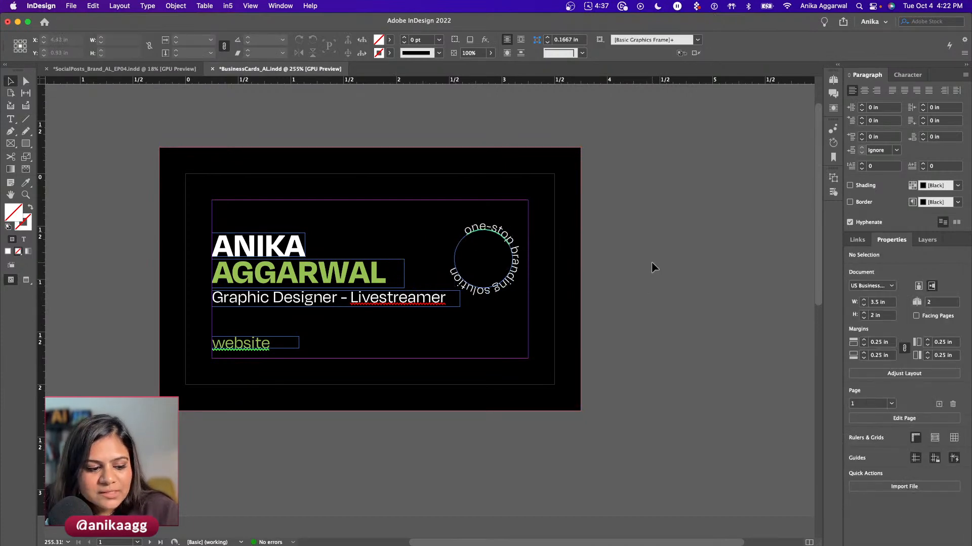
{"action": "double_click", "coordinate": [260, 342]}
{"action": "double_click", "coordinate": [259, 339]}
{"action": "left_click", "coordinate": [259, 339]}
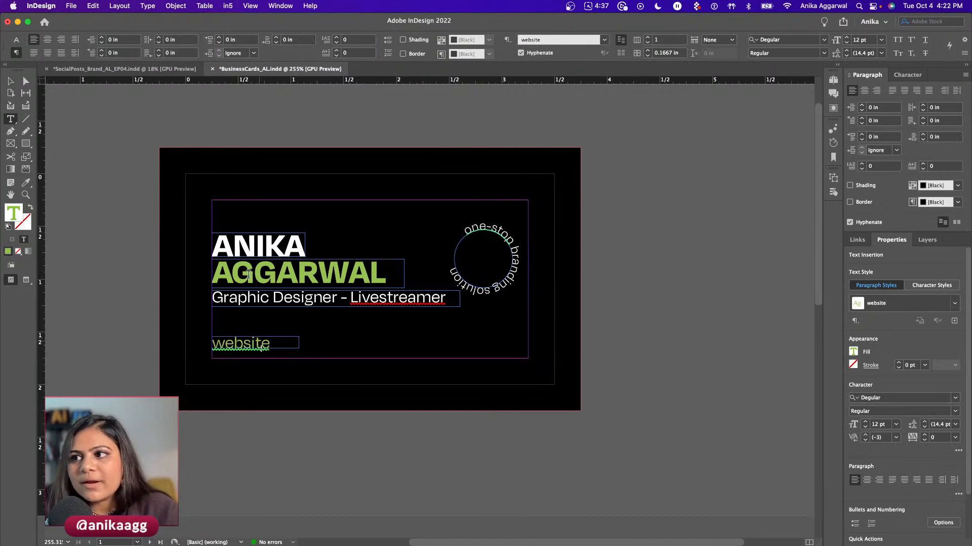
{"action": "key", "text": "Escape"}
{"action": "left_click", "coordinate": [126, 276]}
{"action": "key", "text": "super+s"}
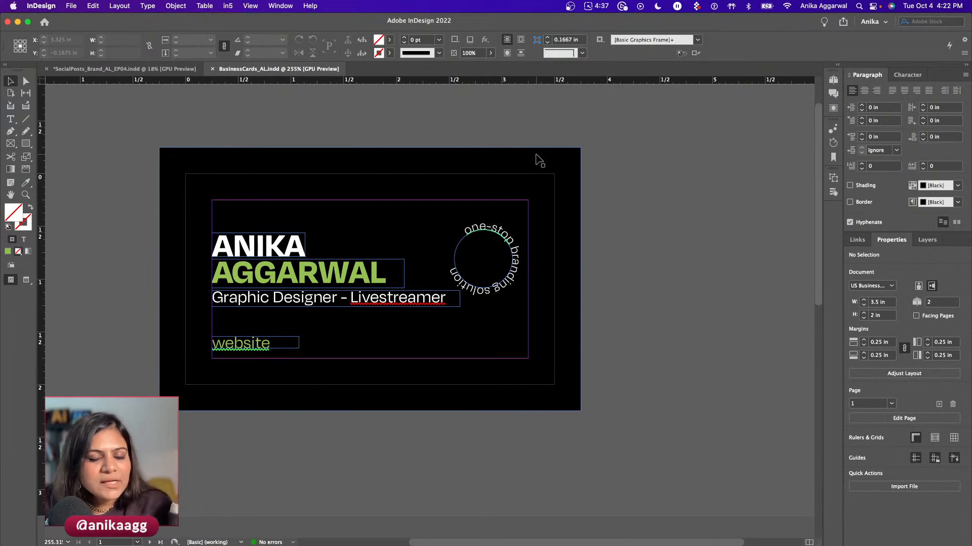
- Select all the card objects and paste them in place on the A-Parent page
{"action": "left_click", "coordinate": [834, 80]}
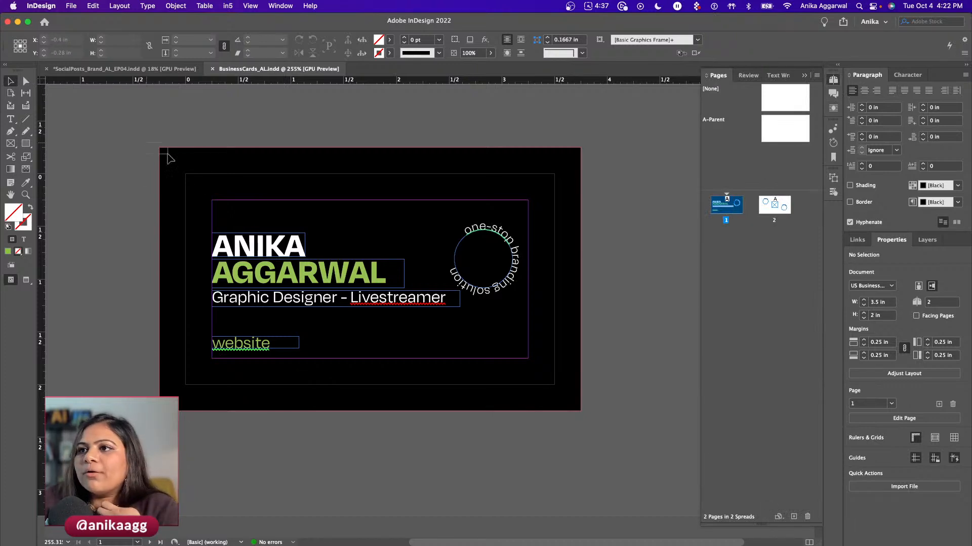
{"action": "key", "text": "super+a"}
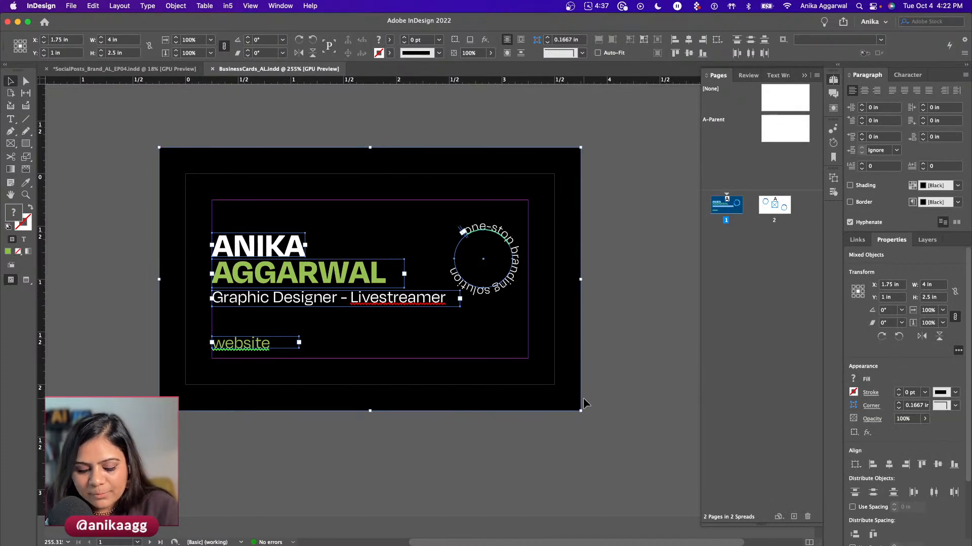
{"action": "double_click", "coordinate": [785, 129]}
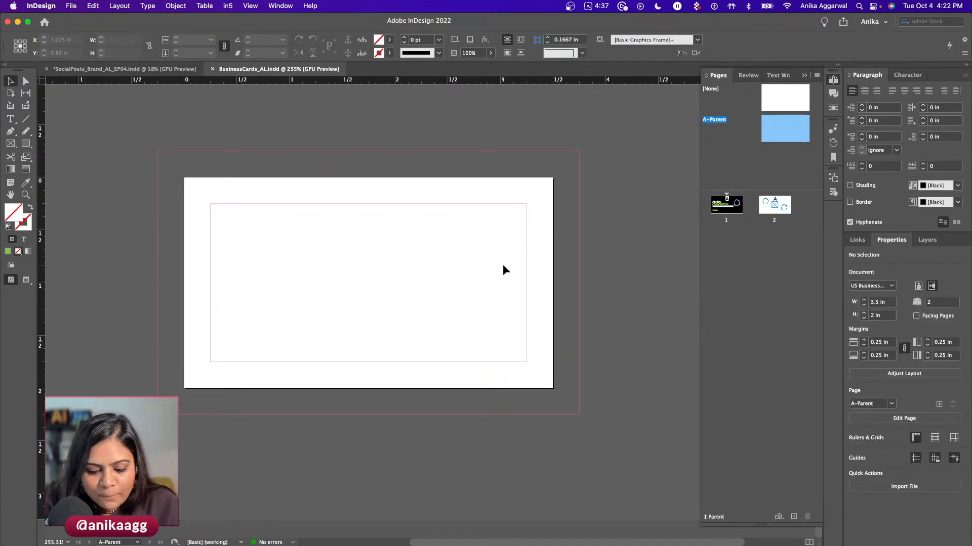
{"action": "key", "text": "shift+super+alt+v"}
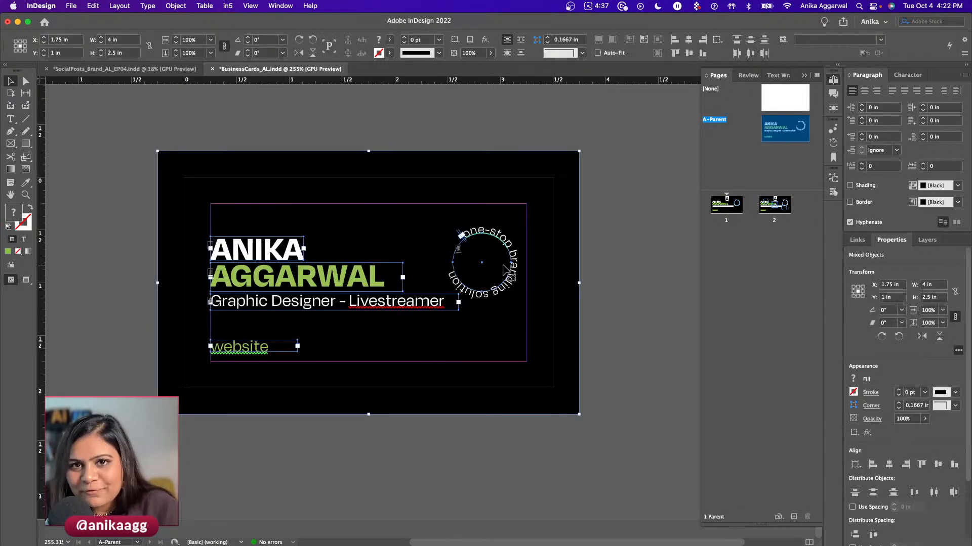
{"action": "left_click", "coordinate": [122, 211]}
{"action": "left_click", "coordinate": [243, 284]}
- Undo the paste so the A-Parent page is empty again
{"action": "left_click", "coordinate": [244, 307]}
{"action": "left_click", "coordinate": [243, 349]}
{"action": "left_click", "coordinate": [107, 294]}
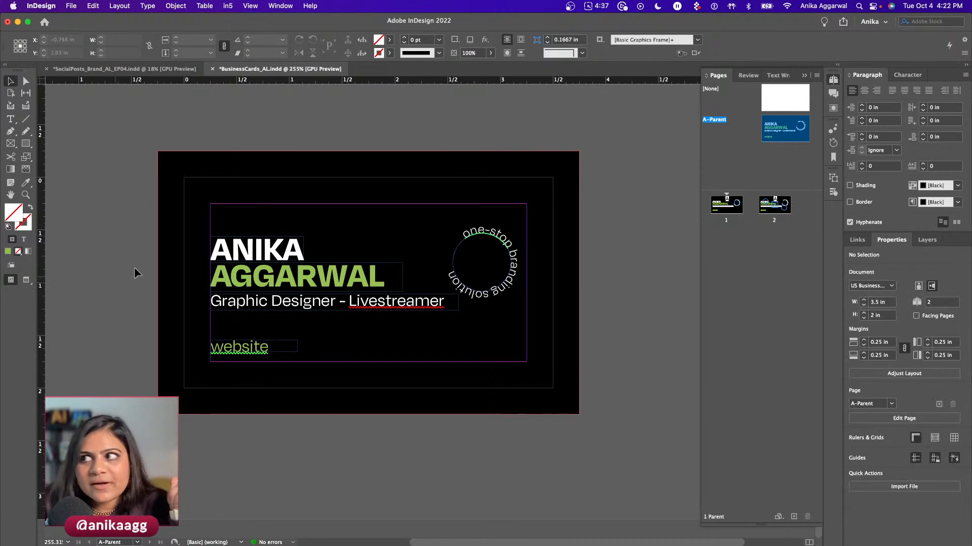
{"action": "left_click", "coordinate": [766, 209]}
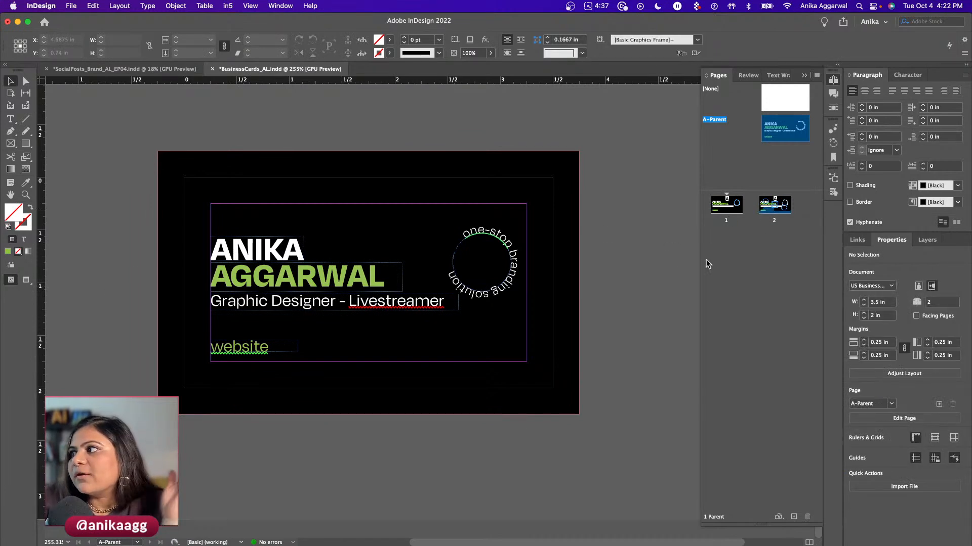
{"action": "key", "text": "super+z"}
- Create a new B-Parent page and paste the card design in place on it
{"action": "right_click", "coordinate": [776, 147]}
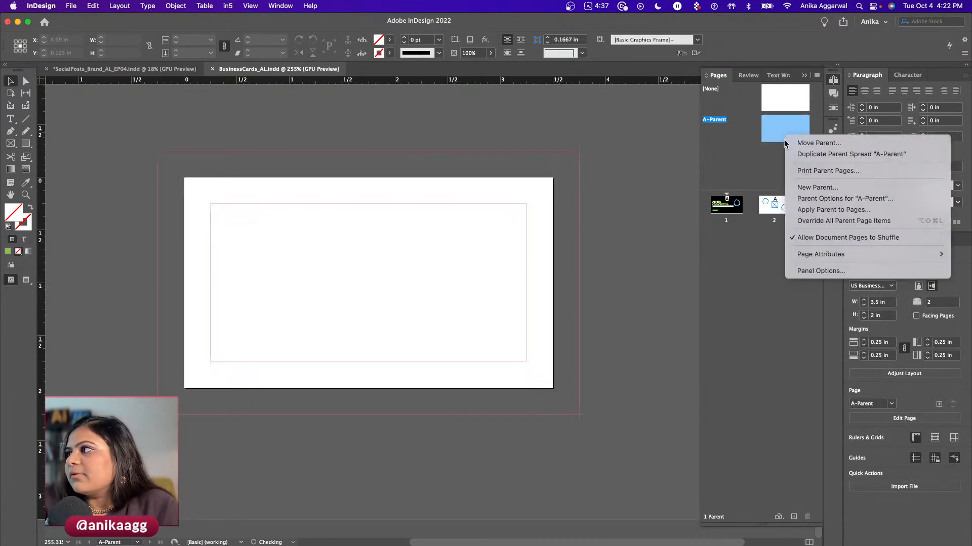
{"action": "left_click", "coordinate": [804, 187]}
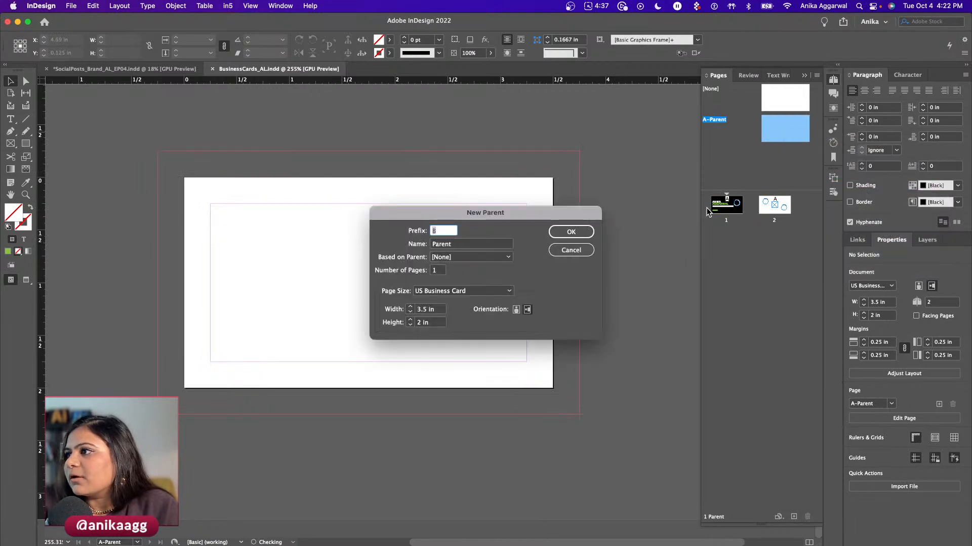
{"action": "left_click", "coordinate": [567, 232]}
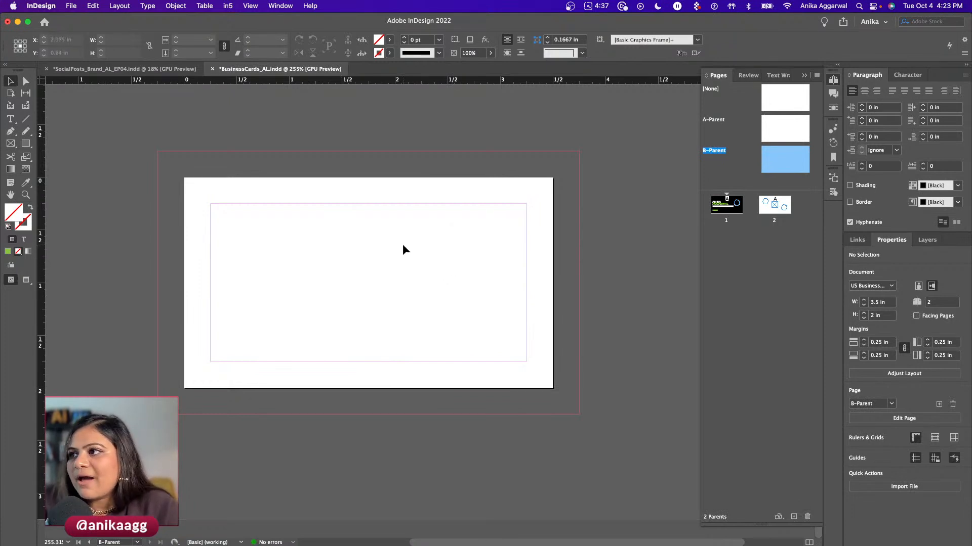
{"action": "key", "text": "super+alt+shift+v"}
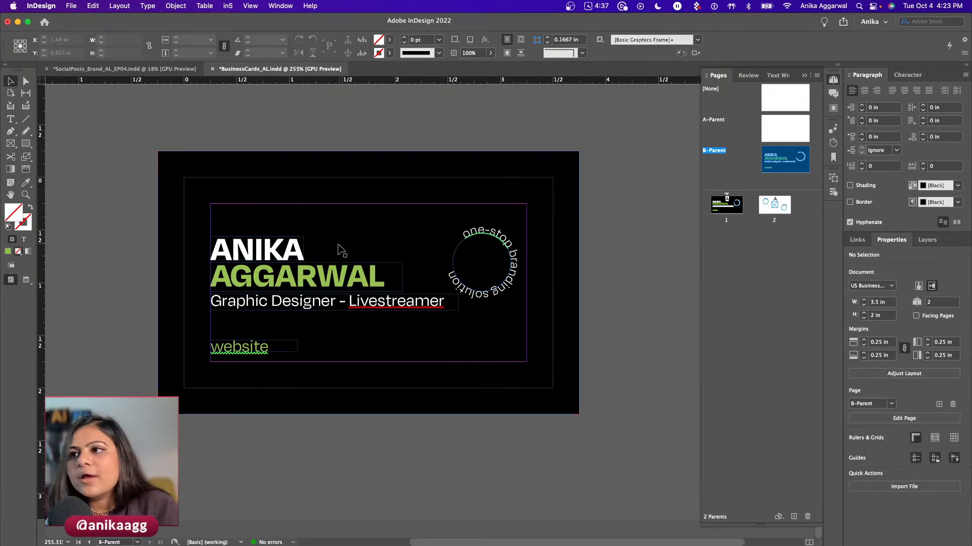
- On B-Parent, change the name text to FIRST and LAST NAME placeholders
{"action": "double_click", "coordinate": [266, 247]}
{"action": "type", "text": "FIRST"}
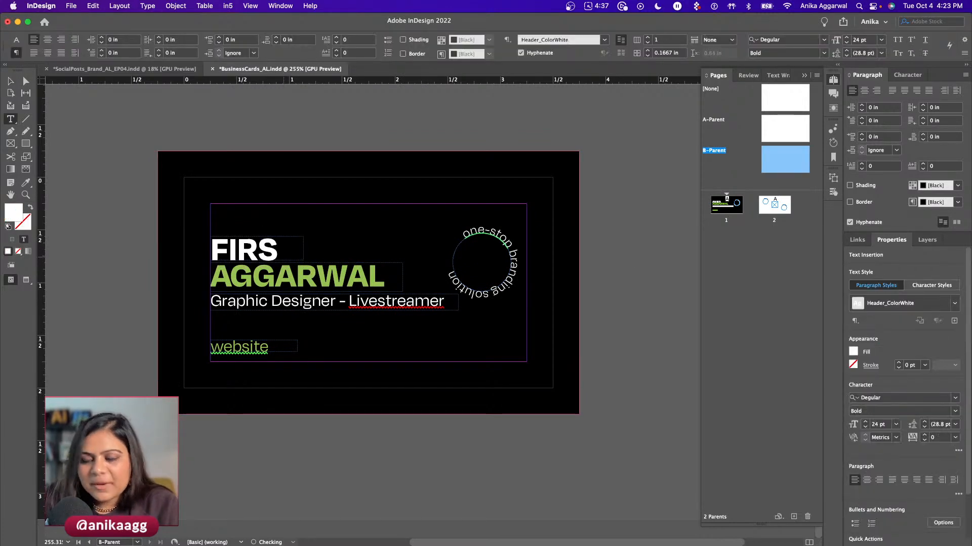
{"action": "key", "text": "Escape"}
{"action": "double_click", "coordinate": [286, 278]}
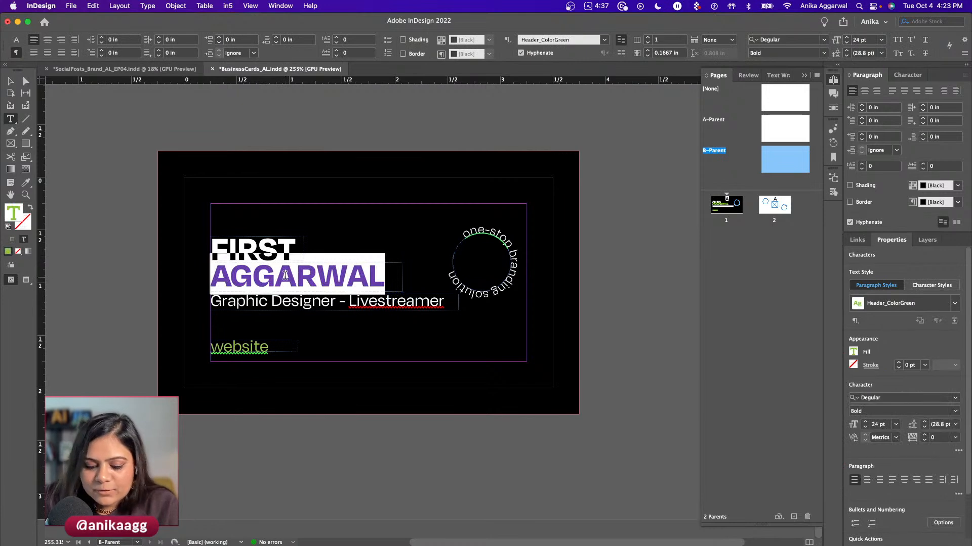
{"action": "type", "text": "LAST NAME"}
{"action": "key", "text": "Escape"}
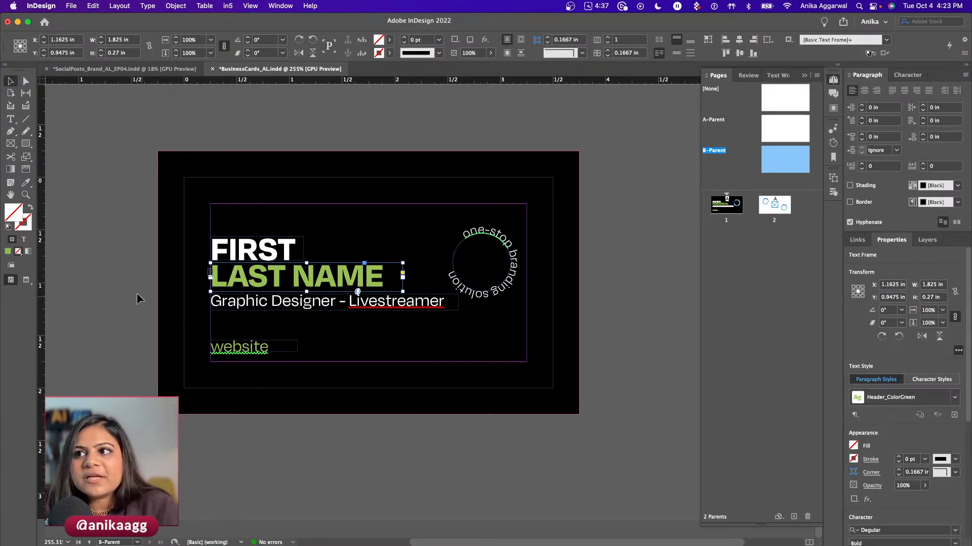
{"action": "left_click", "coordinate": [141, 301]}
{"action": "left_click", "coordinate": [775, 205]}
- Add page 3 based on B-Parent and fill in the second contact's first and last name
{"action": "left_click", "coordinate": [794, 518]}
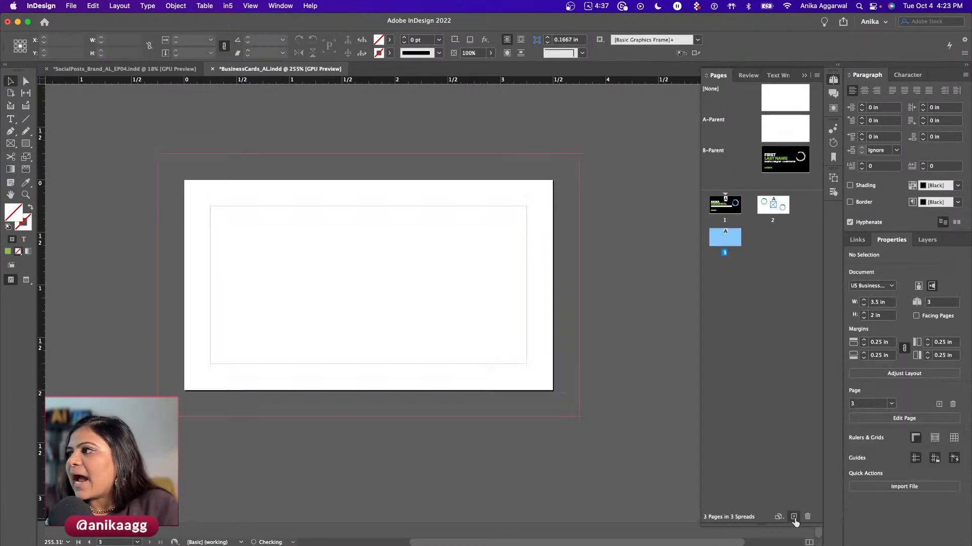
{"action": "left_click_drag", "start_coordinate": [784, 160], "coordinate": [726, 237]}
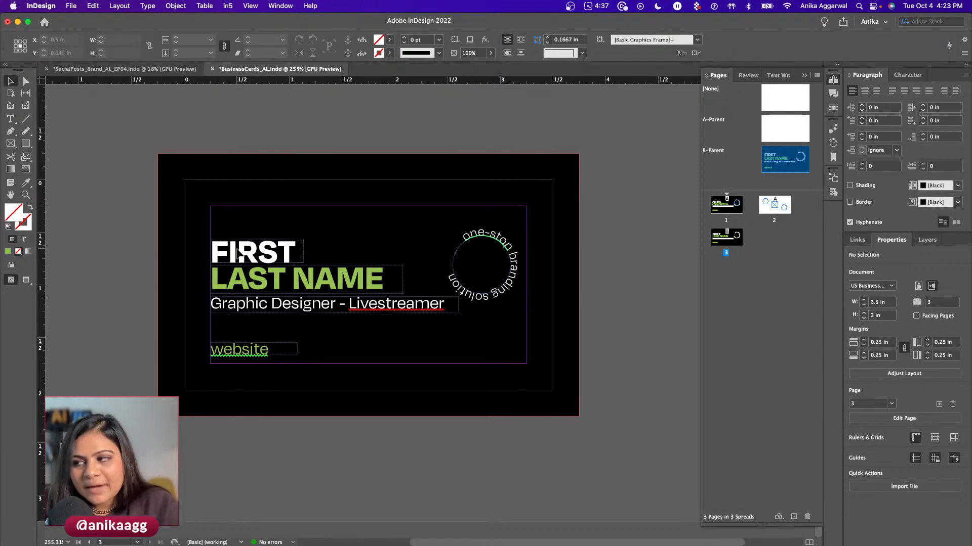
{"action": "left_click", "coordinate": [258, 253], "text": "shift+super"}
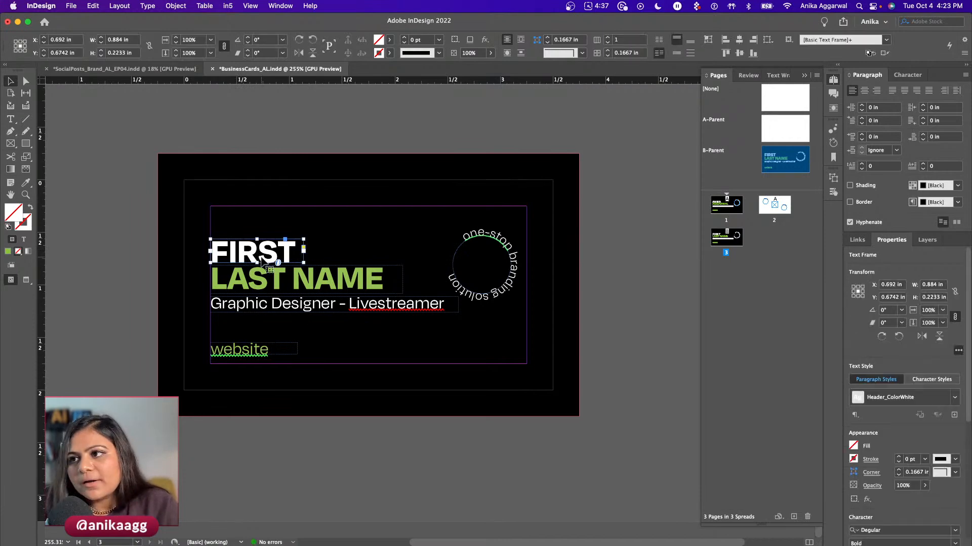
{"action": "double_click", "coordinate": [258, 253]}
{"action": "key", "text": "super+a"}
{"action": "key", "text": "Escape"}
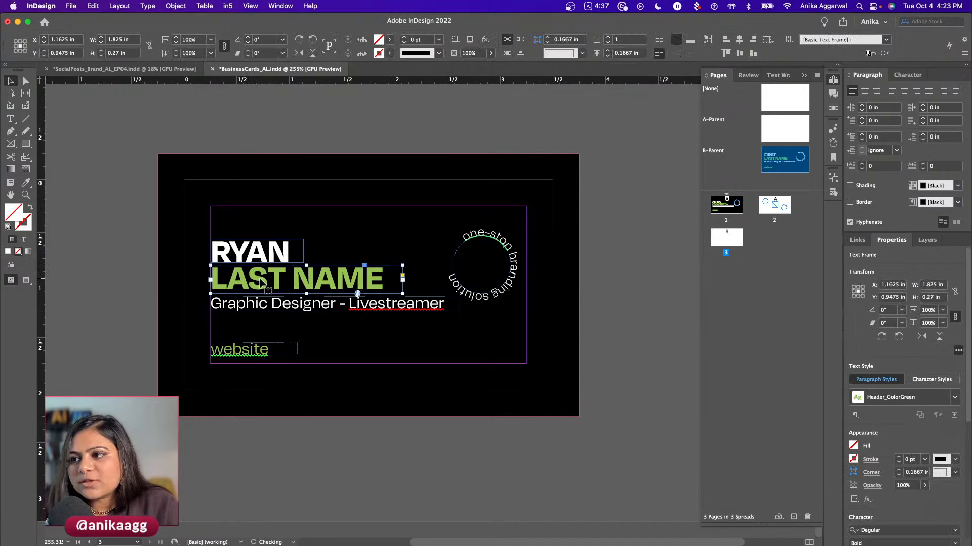
{"action": "double_click", "coordinate": [259, 279]}
{"action": "key", "text": "super+a"}
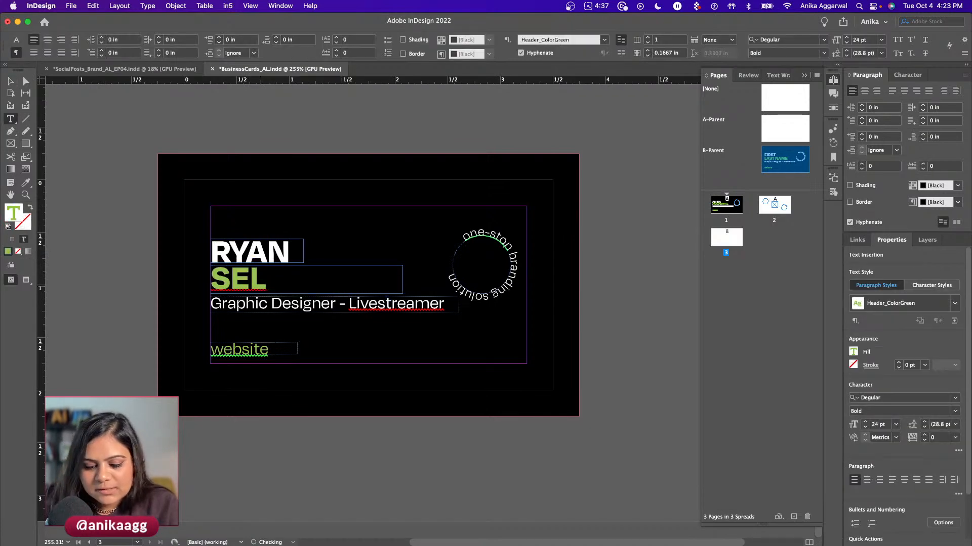
{"action": "key", "text": "Escape"}
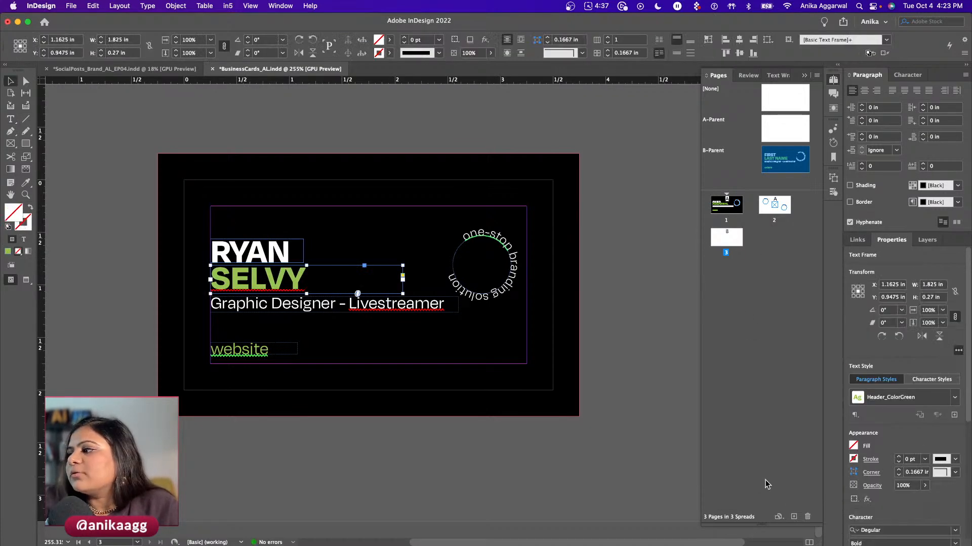
- Add page 4 from B-Parent and fill in another contact's first and last name
{"action": "left_click", "coordinate": [793, 517], "text": "super"}
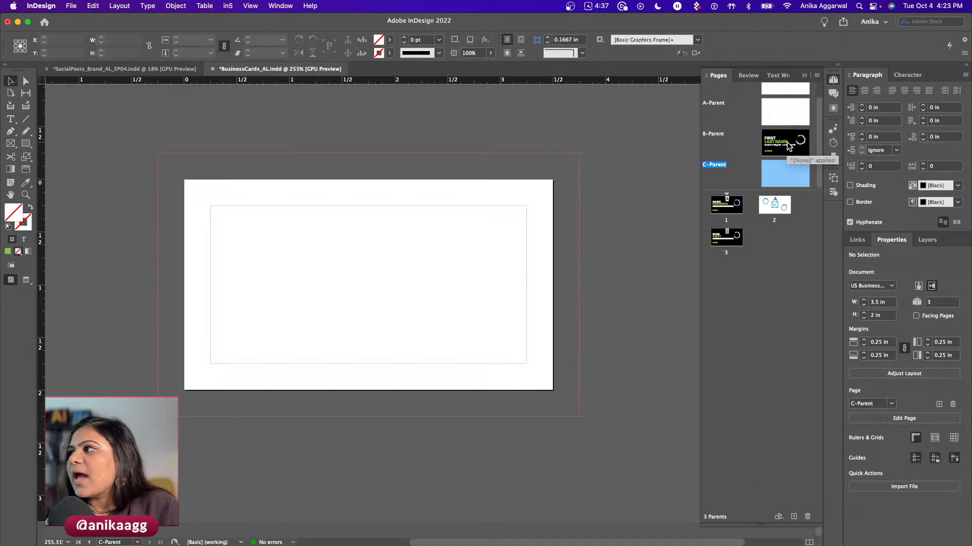
{"action": "double_click", "coordinate": [728, 237]}
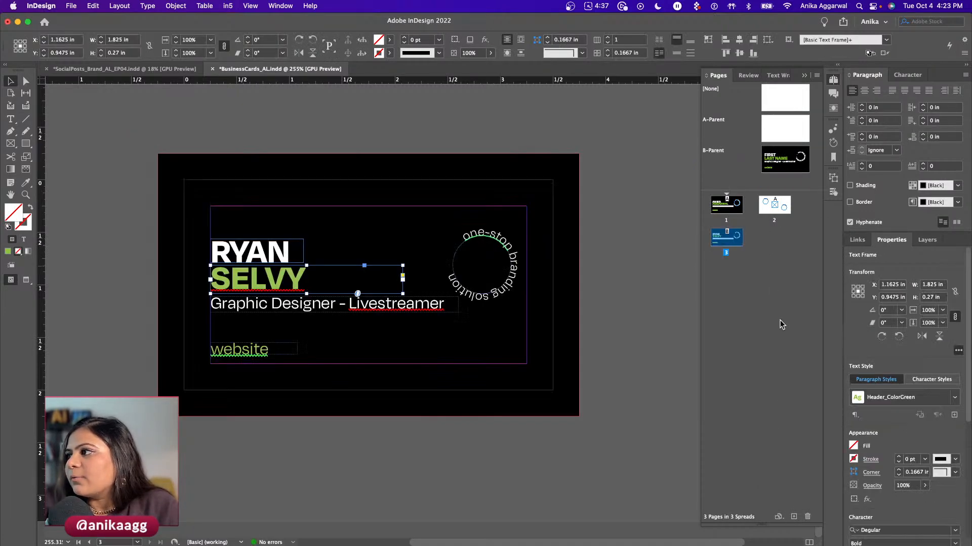
{"action": "left_click", "coordinate": [793, 517]}
{"action": "left_click", "coordinate": [784, 155]}
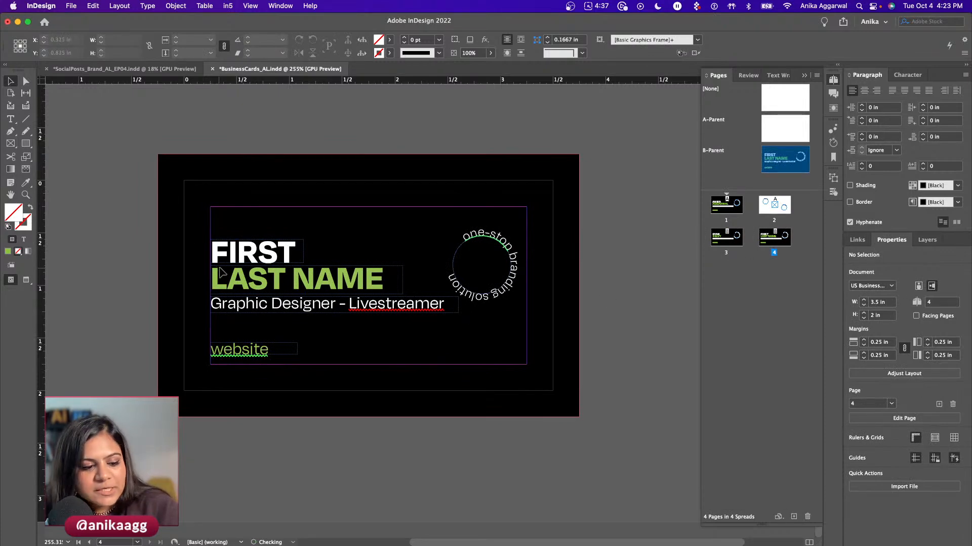
{"action": "left_click", "coordinate": [255, 257], "text": "shift+super"}
{"action": "triple_click", "coordinate": [255, 256]}
{"action": "key", "text": "Escape"}
{"action": "left_click", "coordinate": [284, 289]}
{"action": "left_click", "coordinate": [273, 276], "text": "shift+super"}
{"action": "triple_click", "coordinate": [272, 274]}
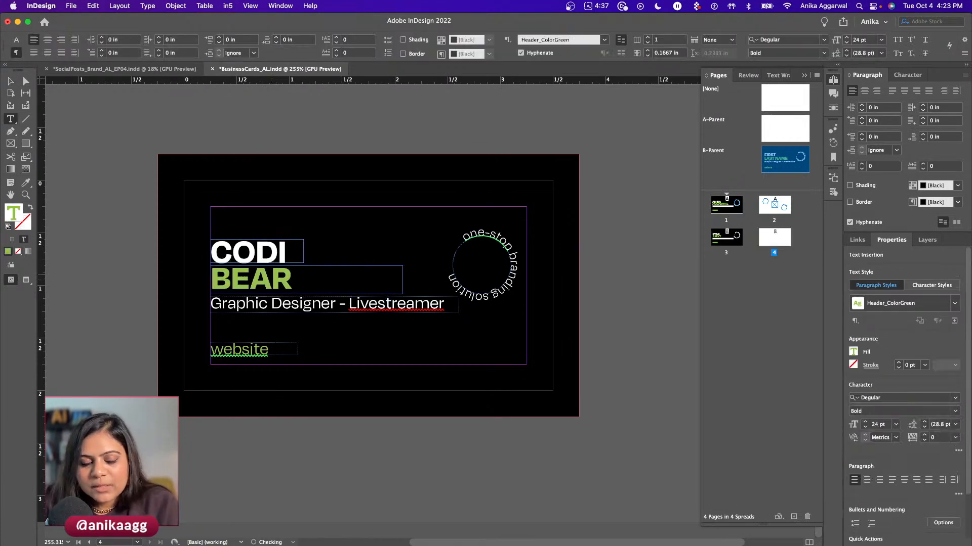
{"action": "key", "text": "Escape"}
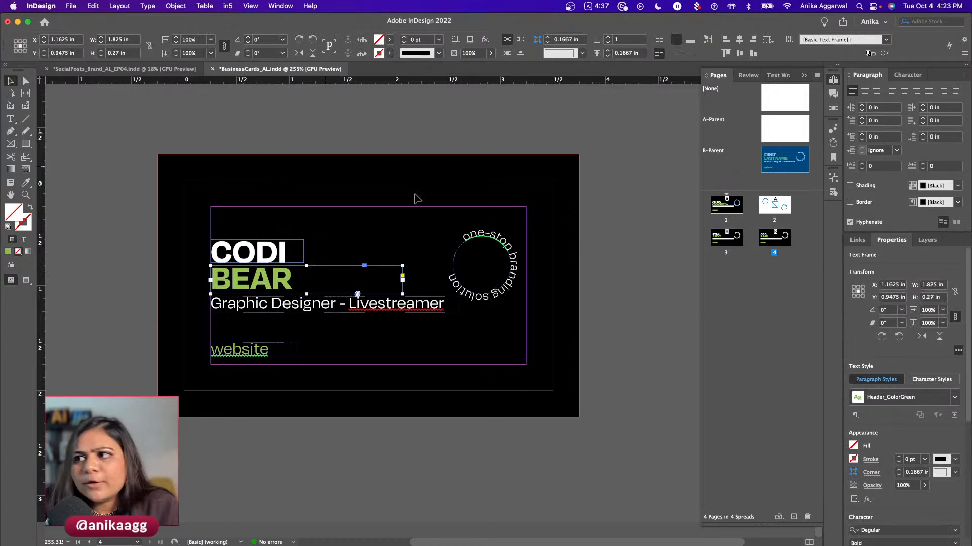
- Delete test pages 3 and 4, leaving two pages
{"action": "left_click", "coordinate": [735, 242]}
{"action": "left_click", "coordinate": [774, 239], "text": "shift"}
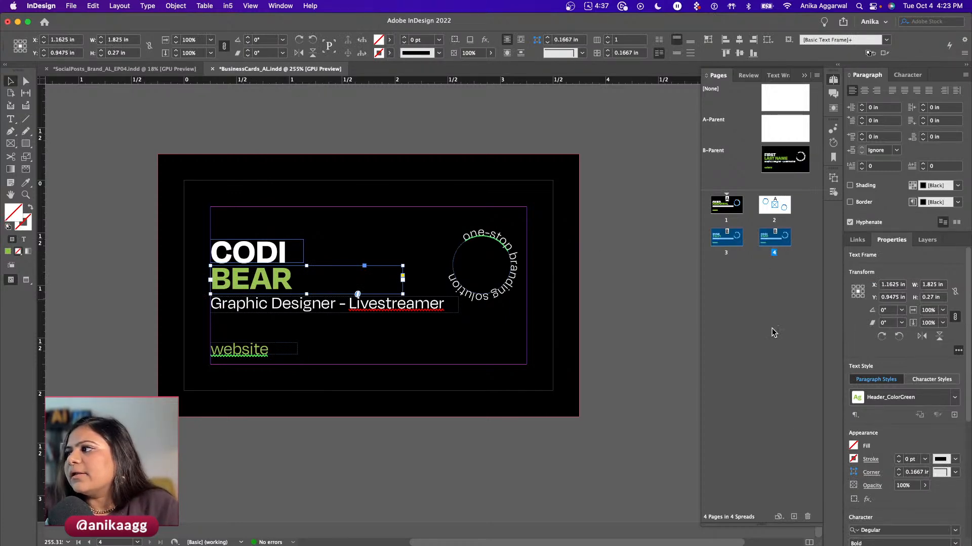
{"action": "left_click", "coordinate": [806, 516]}
{"action": "left_click", "coordinate": [526, 302]}
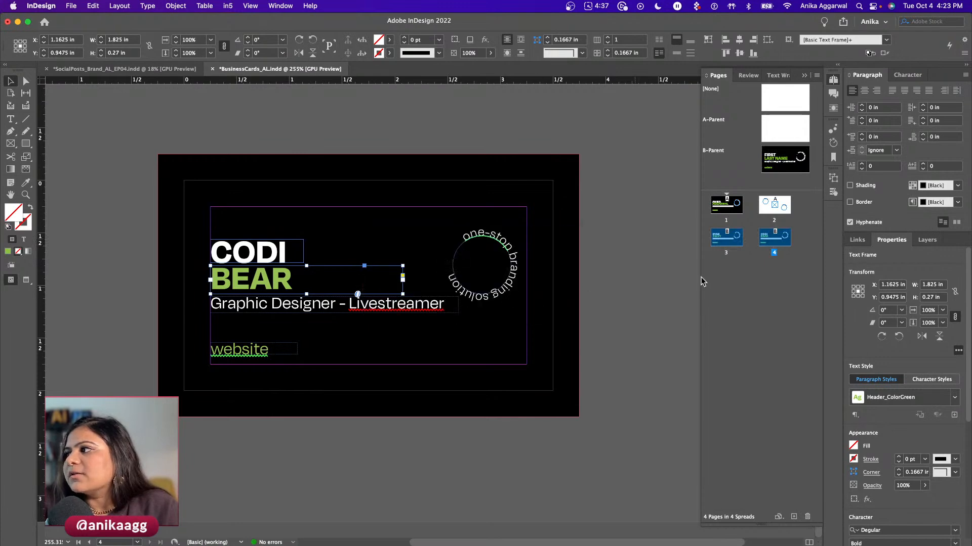
{"action": "left_click", "coordinate": [807, 516]}
- Delete pages 3–4 and the unused B-Parent layout, then return to page 1's business card
{"action": "left_click", "coordinate": [575, 302]}
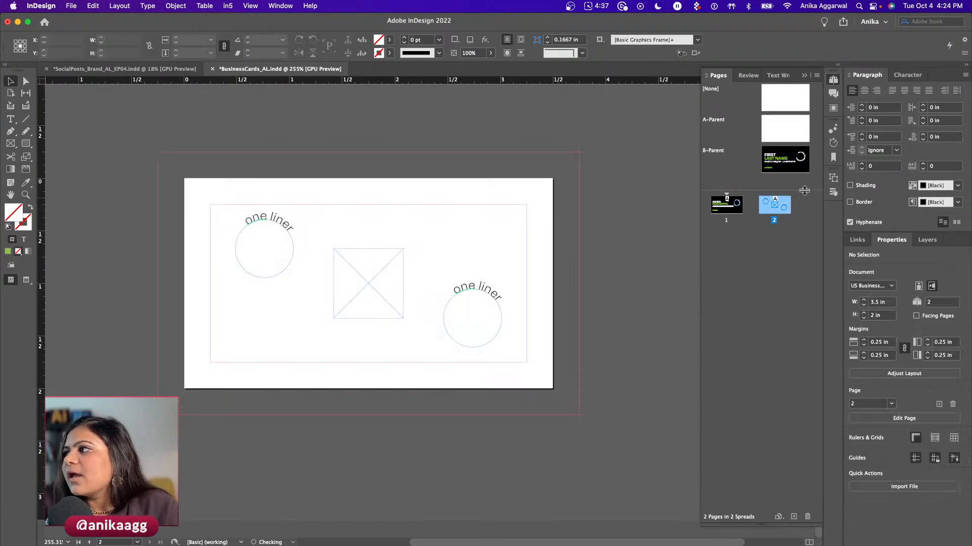
{"action": "left_click", "coordinate": [807, 517]}
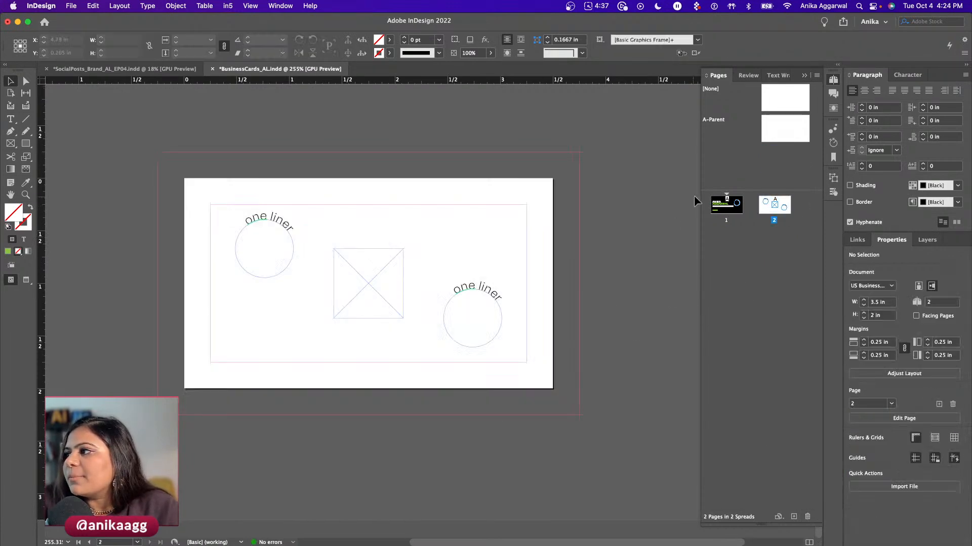
{"action": "left_click", "coordinate": [726, 211]}
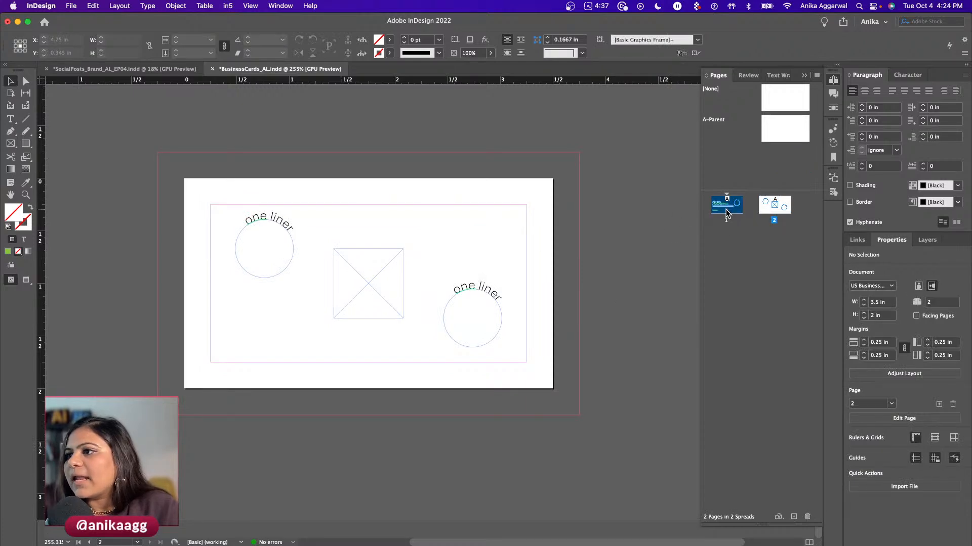
{"action": "double_click", "coordinate": [727, 210]}
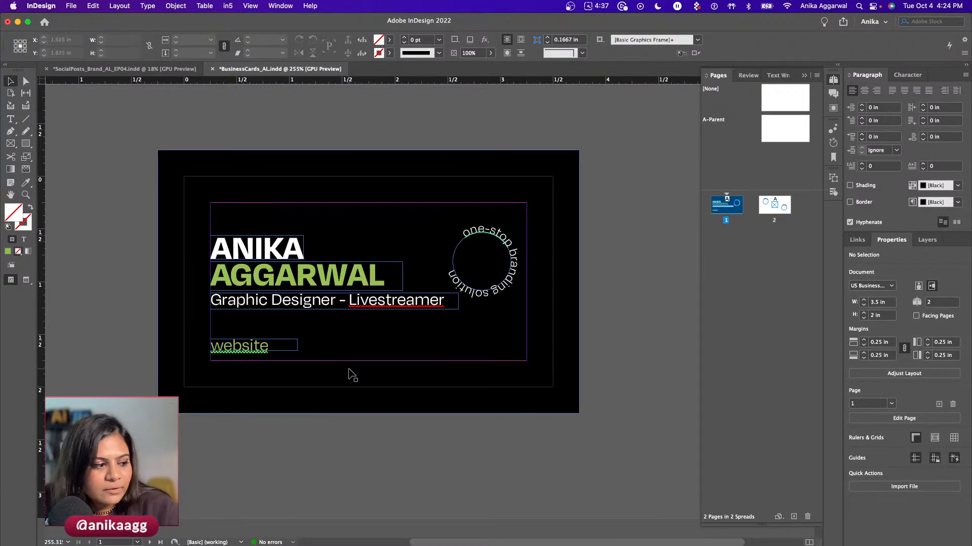
- Save BusinessCards_AL.indd and switch to the BusinessCard_AL sheet in Chrome
{"action": "key", "text": "super+s"}
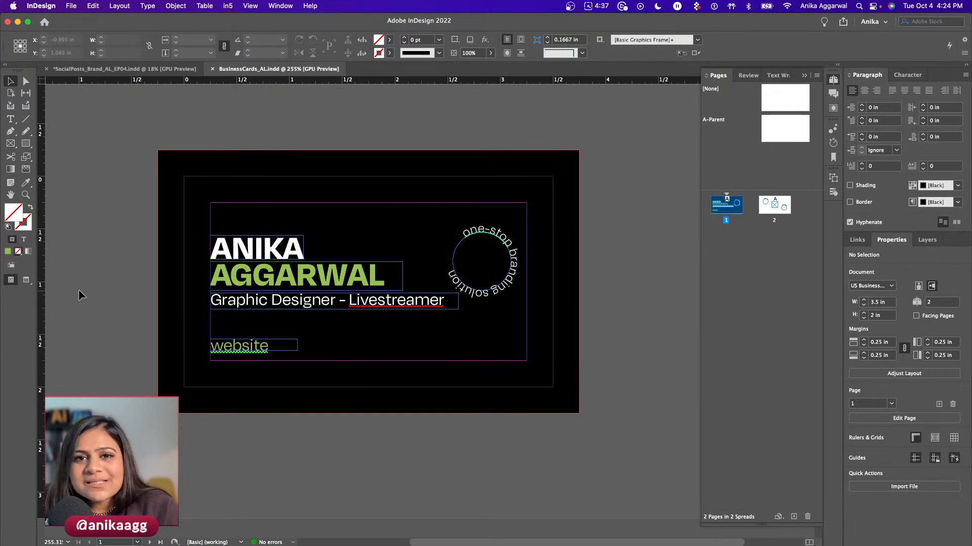
{"action": "key", "text": "super+Tab"}
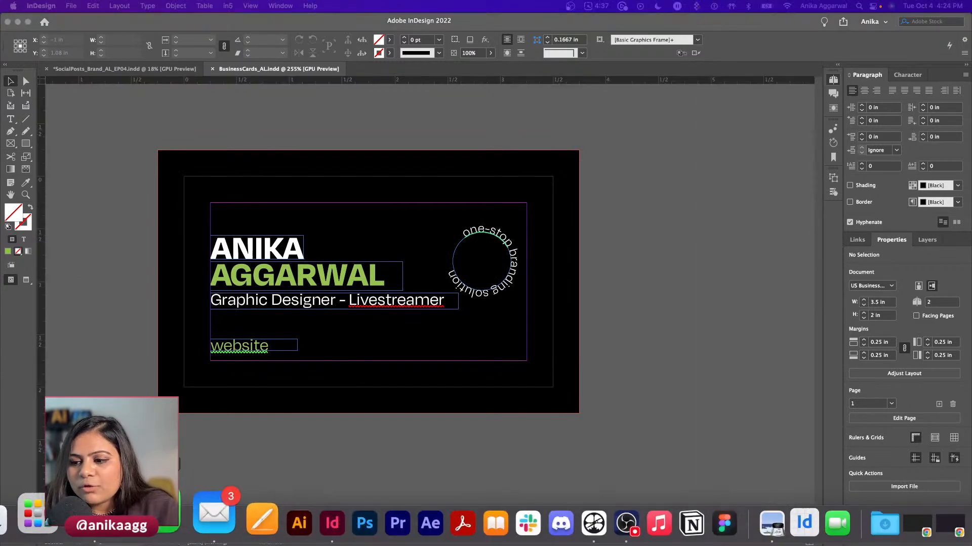
{"action": "left_click", "coordinate": [119, 526]}
- Download the BusinessCard_AL sheet as a Comma-separated values (.csv) file and open the download
{"action": "left_click", "coordinate": [55, 160]}
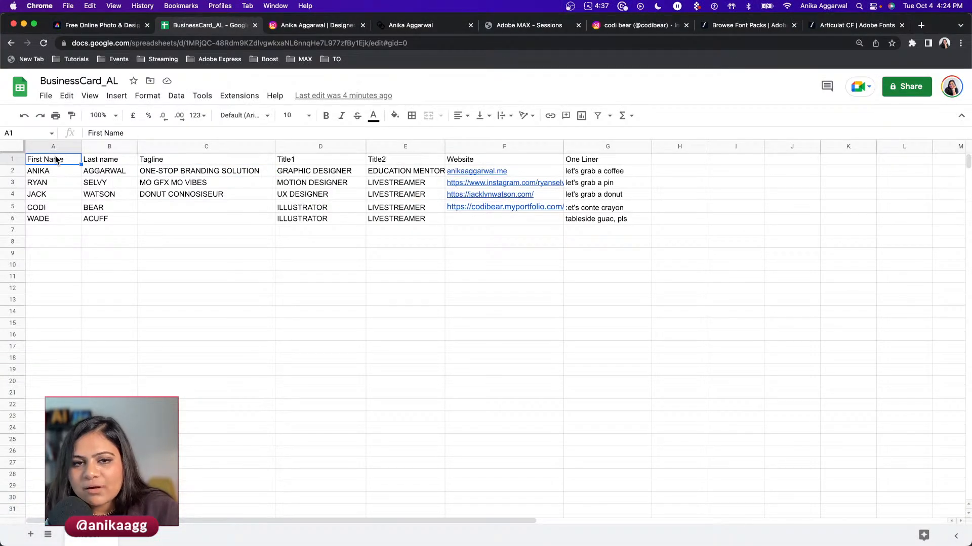
{"action": "left_click", "coordinate": [46, 96]}
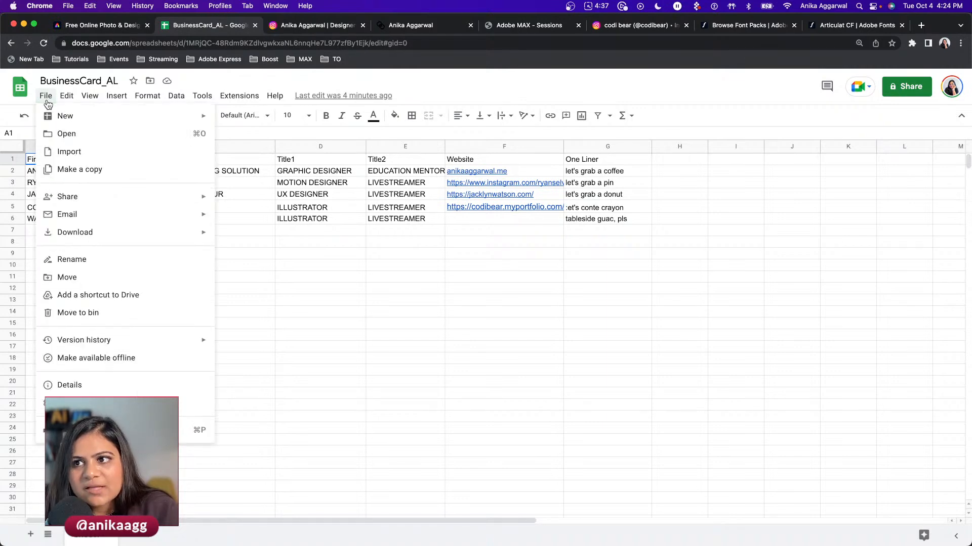
{"action": "mouse_move", "coordinate": [116, 234]}
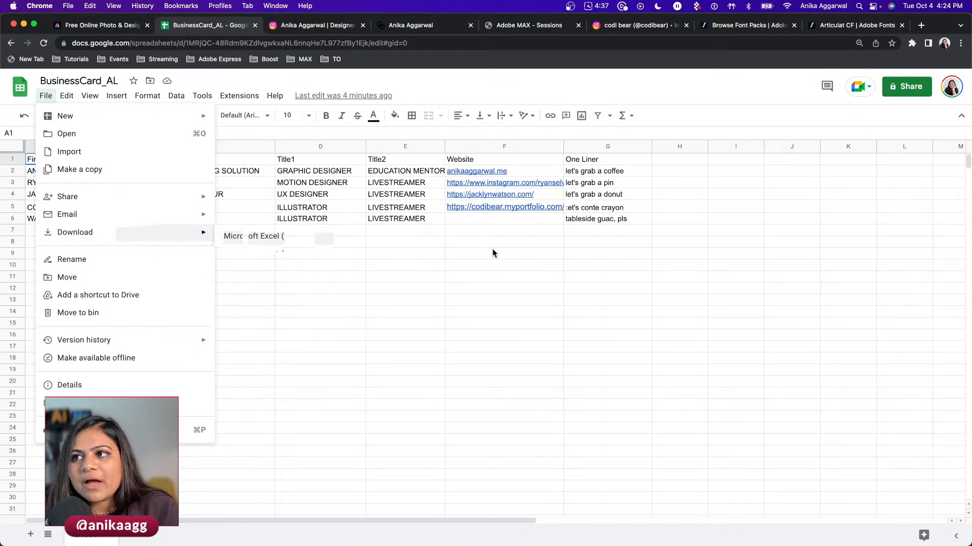
{"action": "left_click_drag", "start_coordinate": [496, 242], "coordinate": [496, 253]}
{"action": "left_click", "coordinate": [45, 96]}
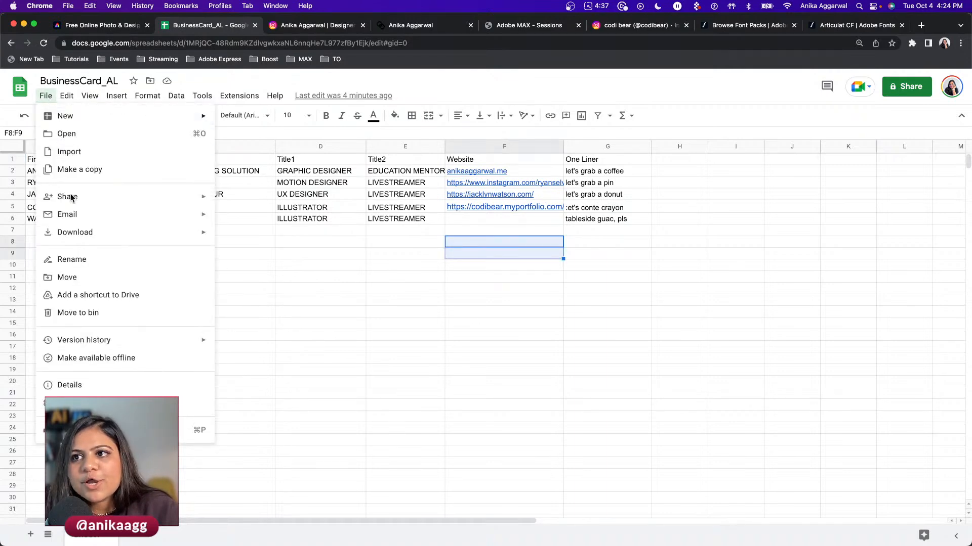
{"action": "left_click", "coordinate": [327, 307]}
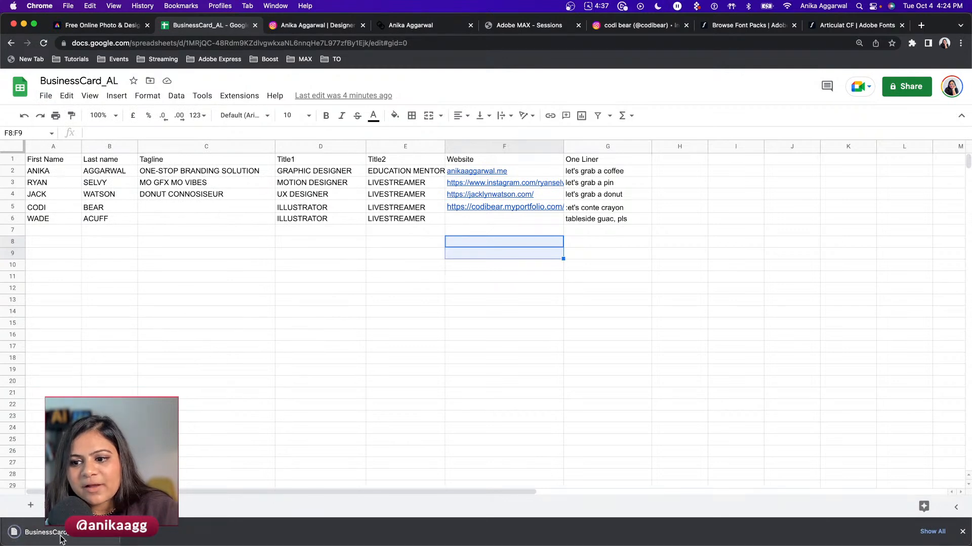
{"action": "left_click", "coordinate": [56, 537]}
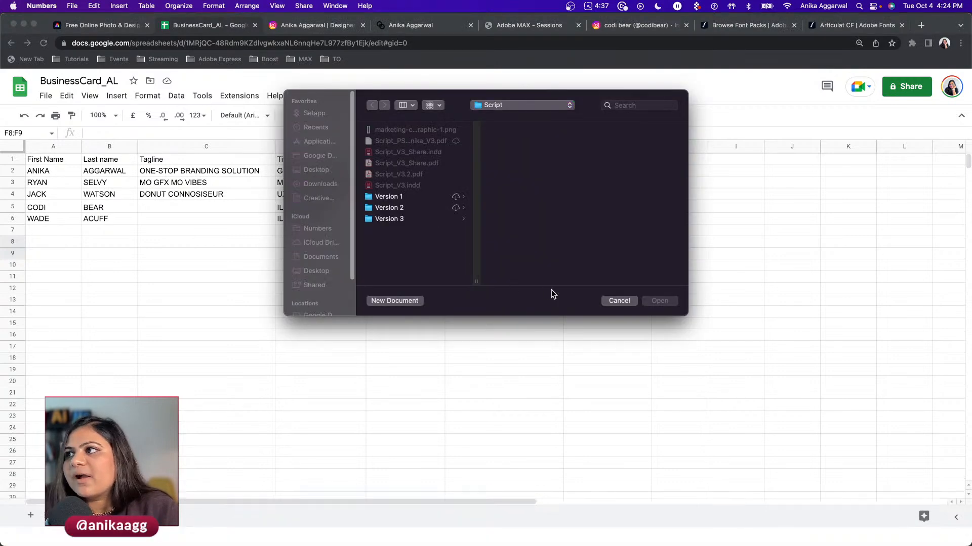
- Dismiss Numbers' Open dialog, review the imported CSV table, then hide Numbers and return to InDesign
{"action": "left_click", "coordinate": [607, 300]}
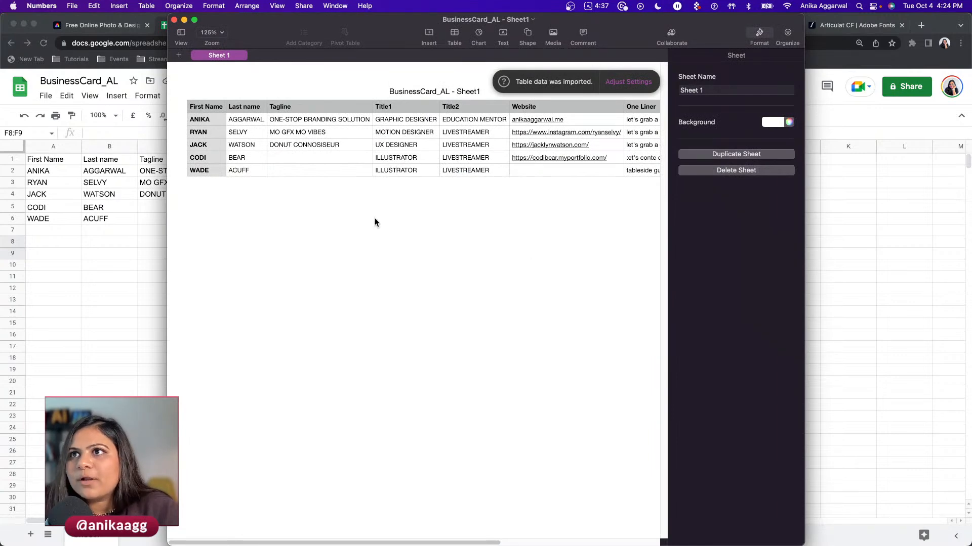
{"action": "key", "text": "super+h"}
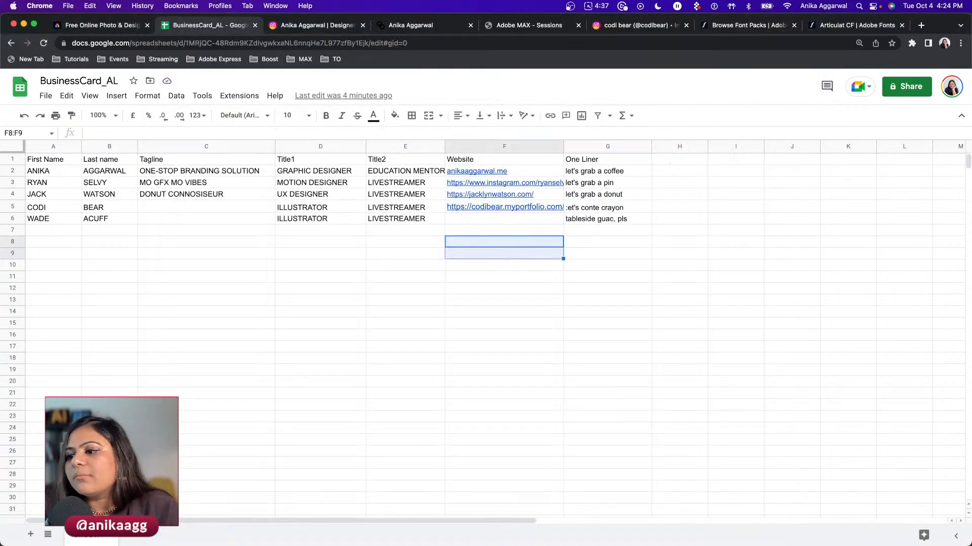
{"action": "left_click", "coordinate": [276, 515]}
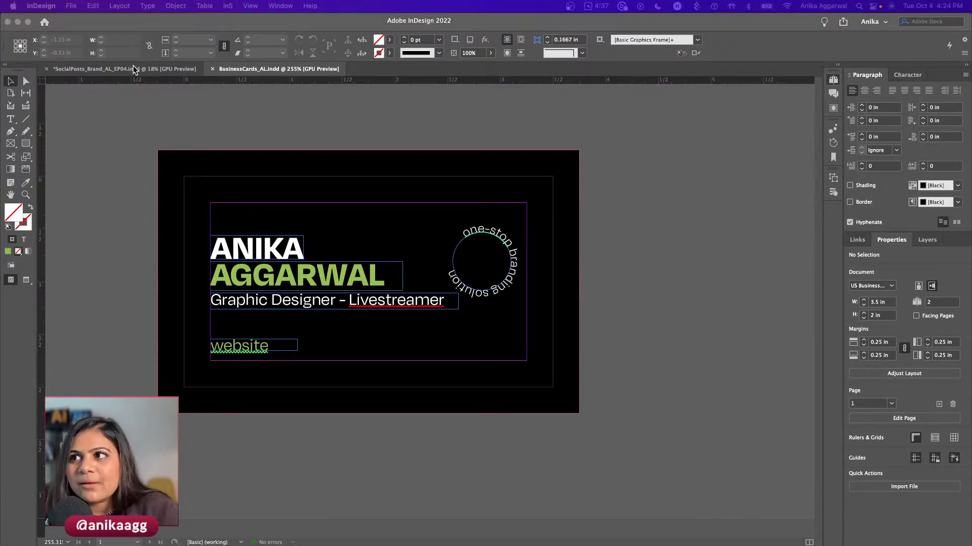
- Open the Data Merge panel from Window > Utilities and dock it beside the card layout
{"action": "left_click", "coordinate": [185, 104]}
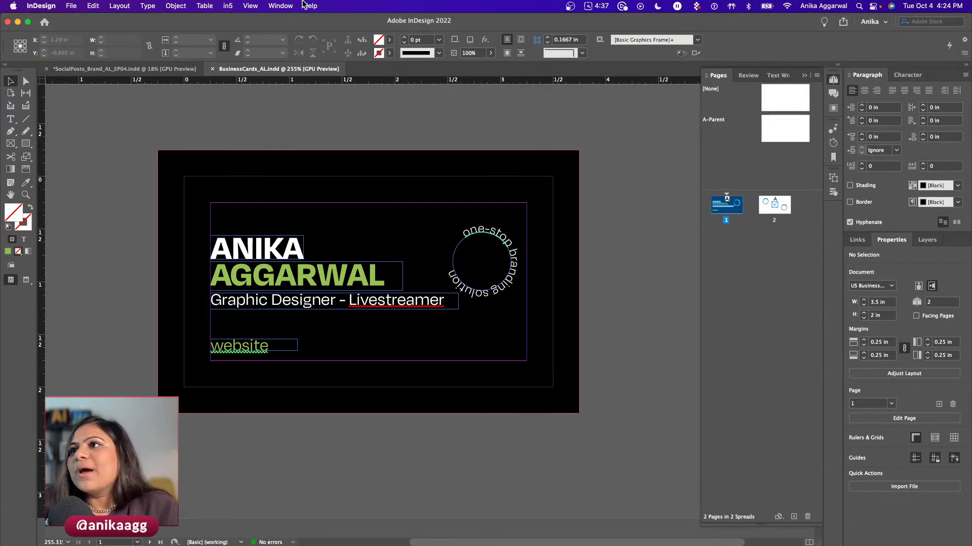
{"action": "left_click", "coordinate": [281, 5]}
{"action": "mouse_move", "coordinate": [385, 318]}
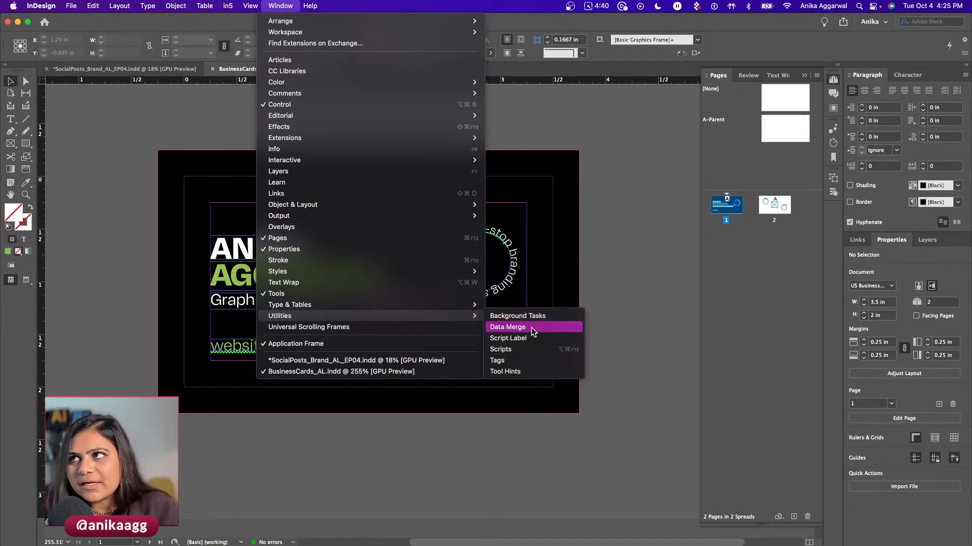
{"action": "left_click", "coordinate": [591, 135]}
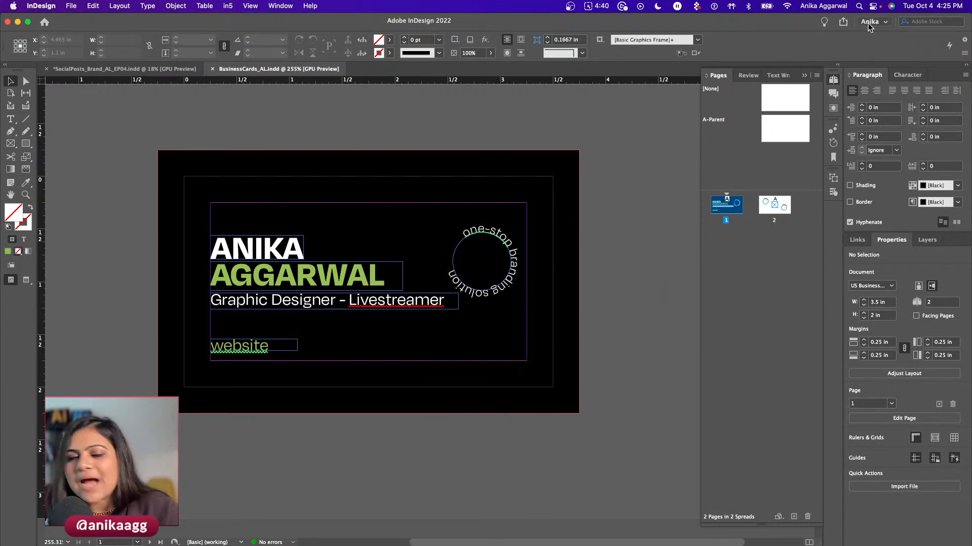
{"action": "left_click", "coordinate": [280, 6]}
{"action": "mouse_move", "coordinate": [351, 317]}
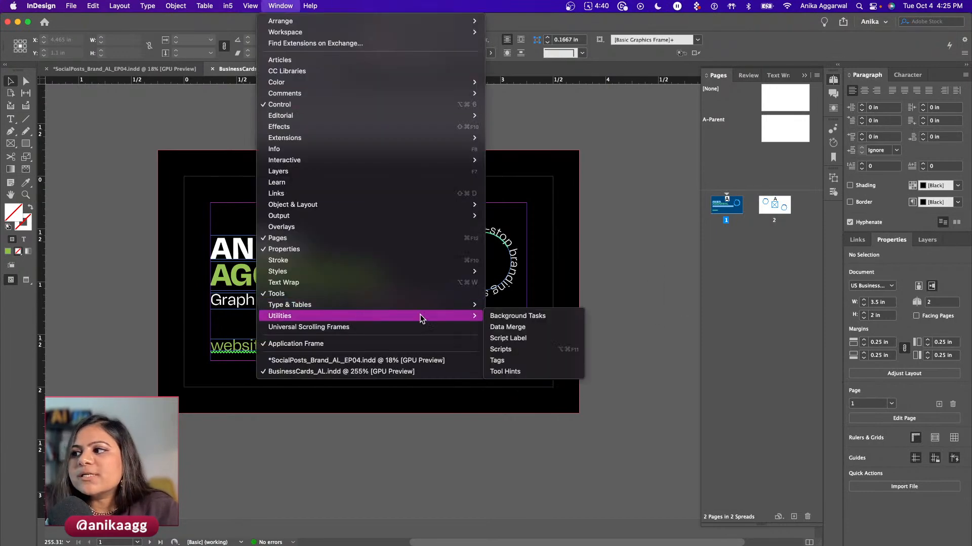
{"action": "left_click", "coordinate": [532, 330]}
{"action": "left_click_drag", "start_coordinate": [98, 157], "coordinate": [91, 143]}
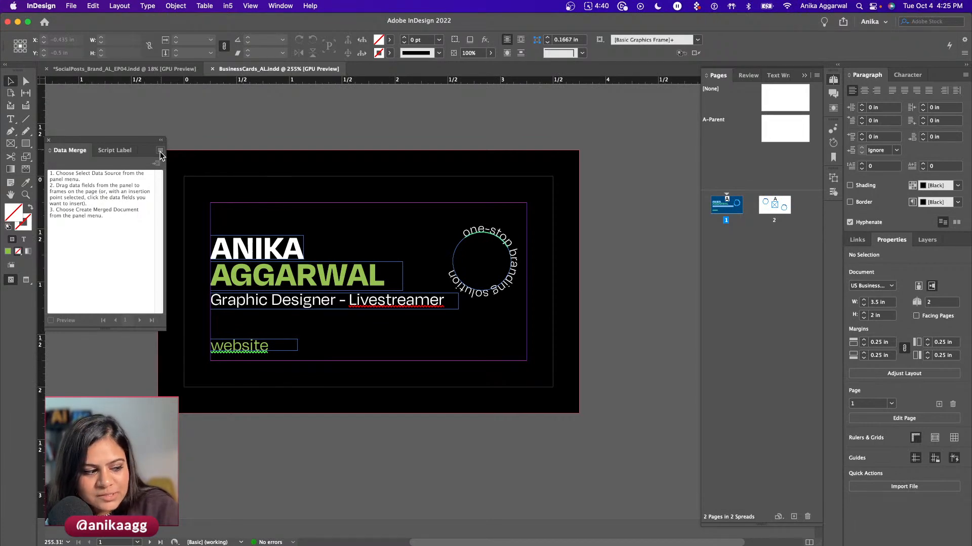
- Load BusinessCard_AL – Sheet1.csv as the Data Merge source, listing its seven fields
{"action": "left_click", "coordinate": [160, 152]}
{"action": "left_click", "coordinate": [222, 157]}
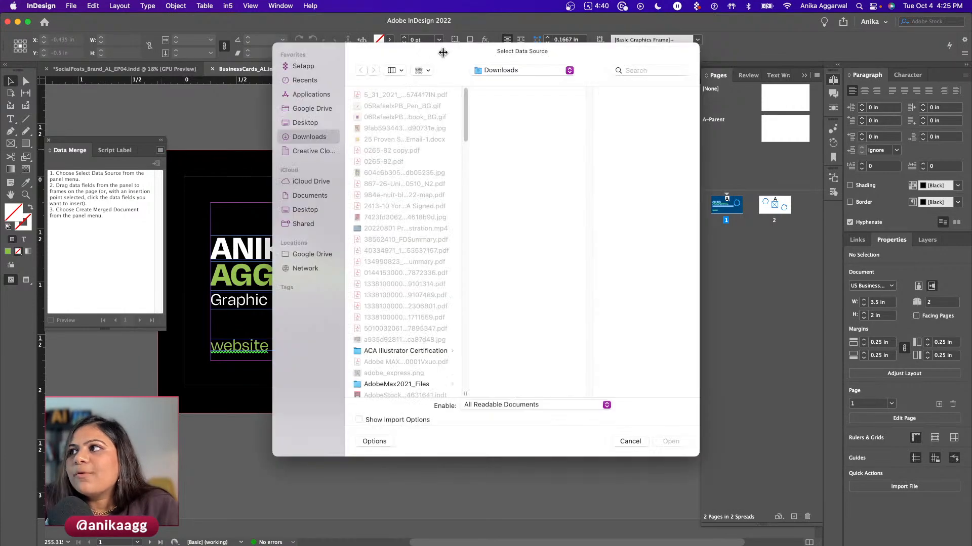
{"action": "left_click_drag", "start_coordinate": [469, 49], "coordinate": [0, 227]}
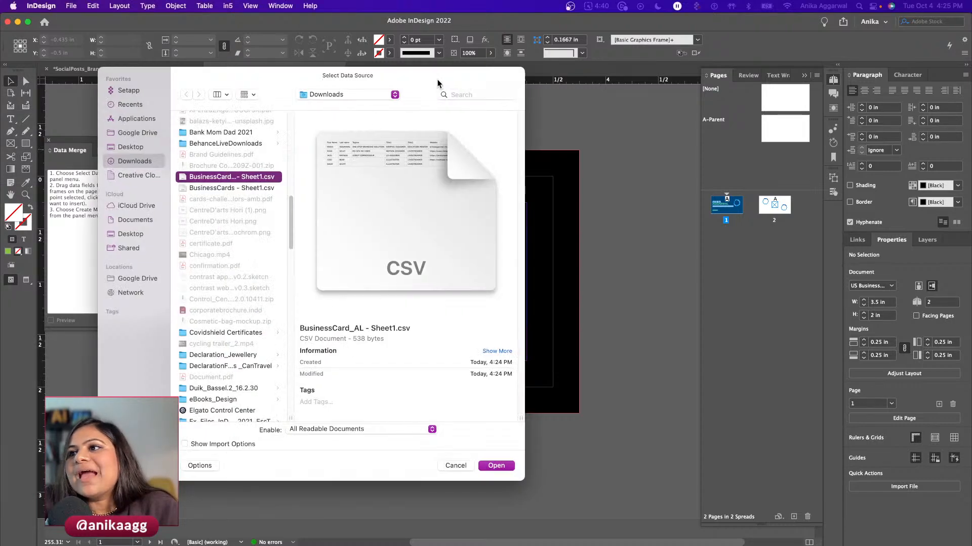
{"action": "left_click", "coordinate": [496, 466]}
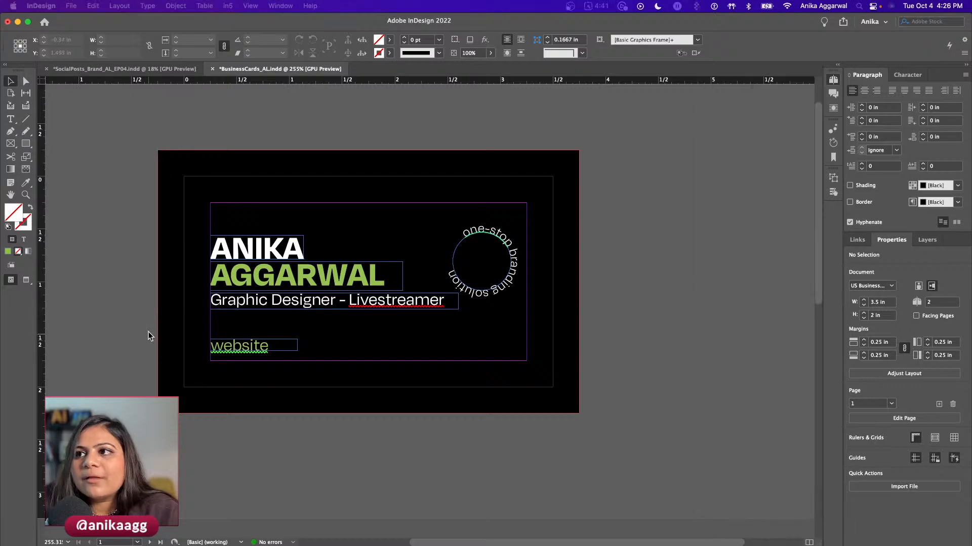
- Check the sheet's column headers in Chrome, then return to the InDesign card
{"action": "key", "text": "super+Tab"}
{"action": "key", "text": "super+Tab"}
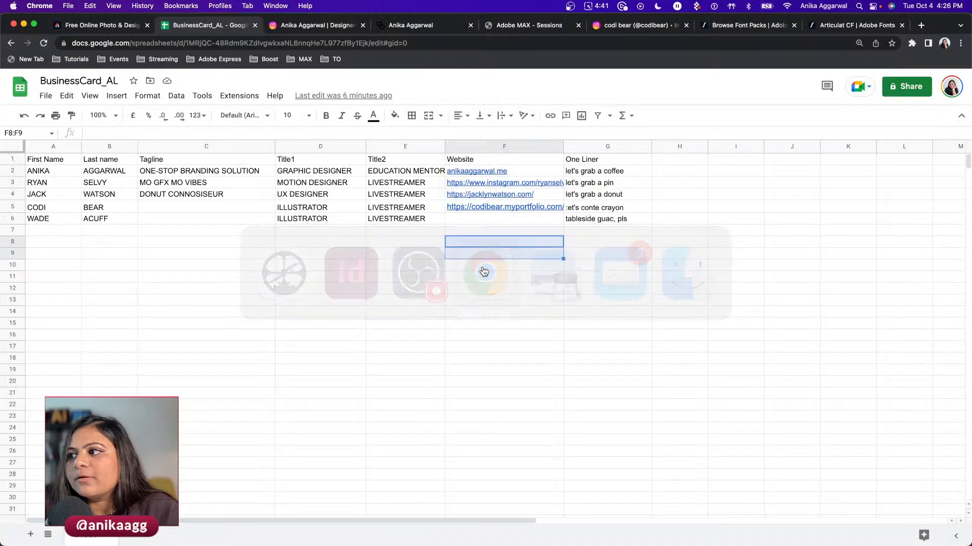
{"action": "left_click_drag", "start_coordinate": [71, 160], "coordinate": [608, 164]}
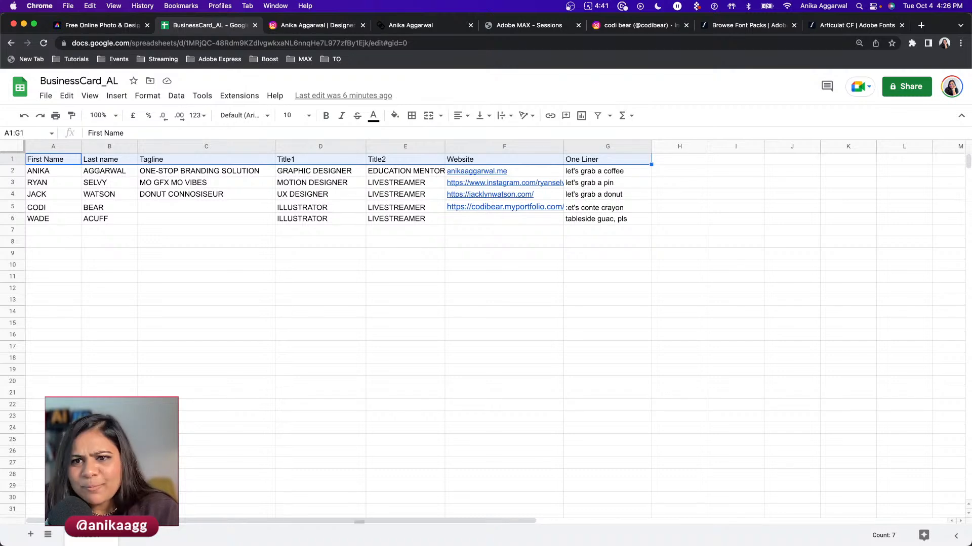
{"action": "left_click", "coordinate": [265, 509]}
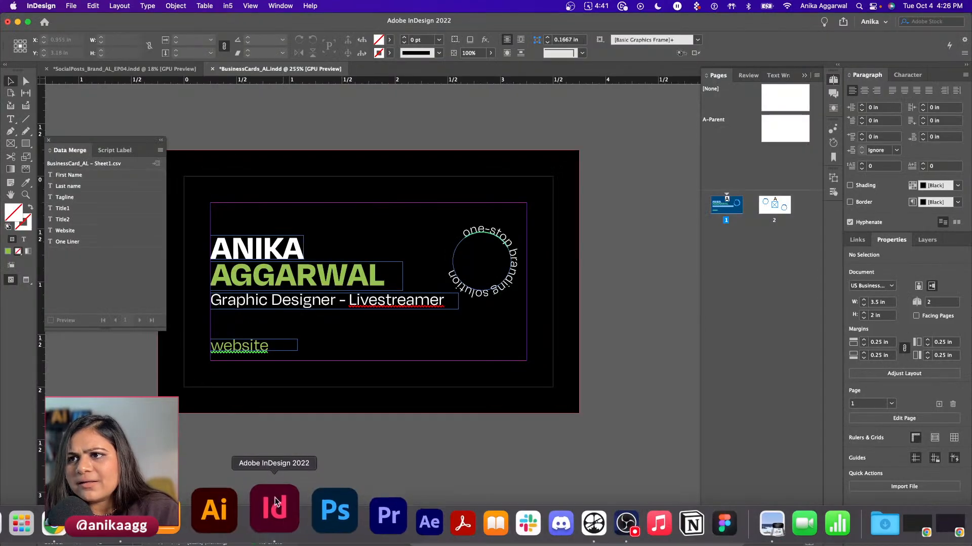
- Try inserting First Name and Last name into the name frames, then undo to restore the names
{"action": "left_click", "coordinate": [250, 242]}
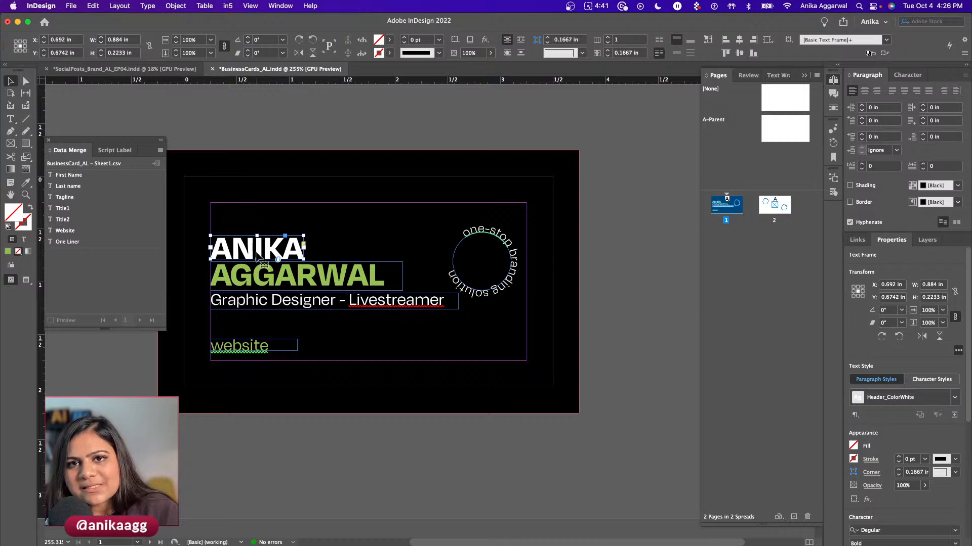
{"action": "left_click", "coordinate": [253, 286]}
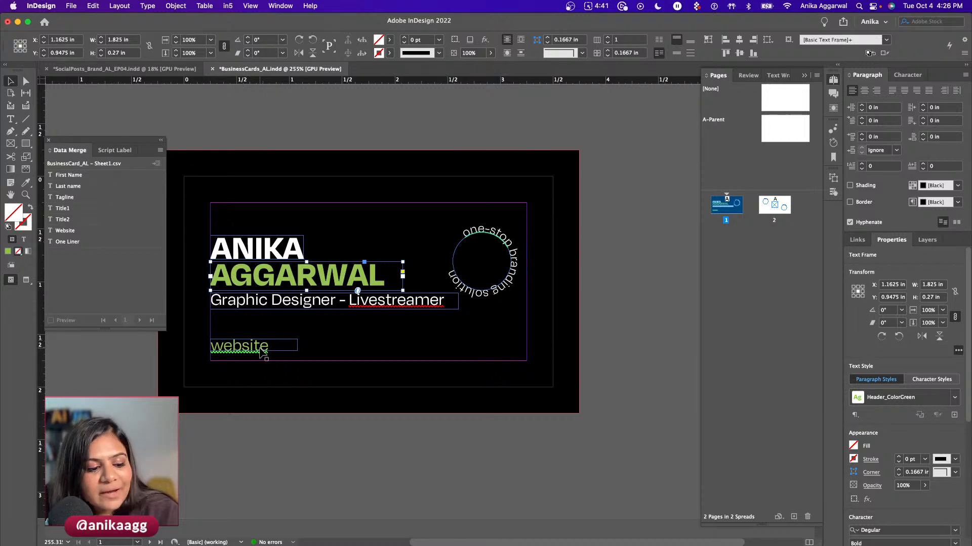
{"action": "left_click", "coordinate": [253, 248]}
{"action": "left_click", "coordinate": [127, 180]}
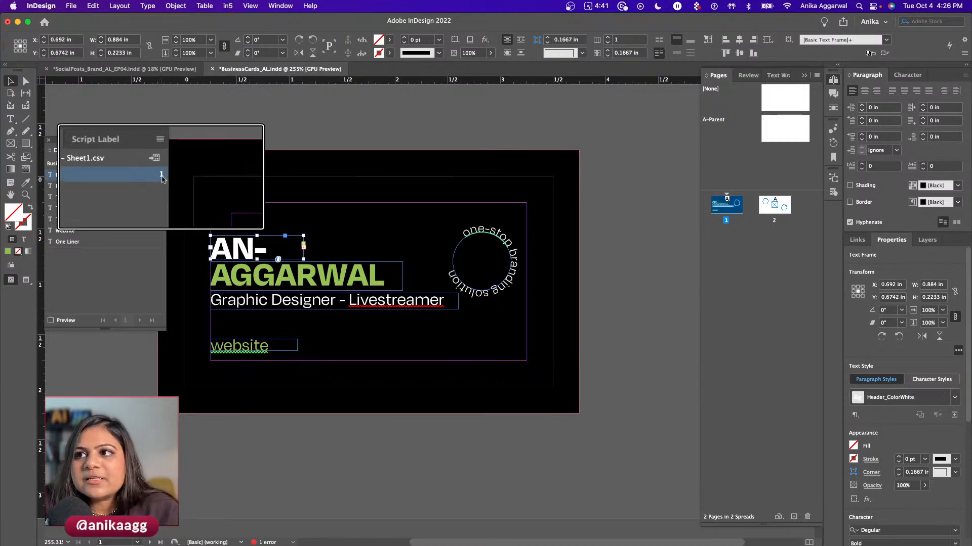
{"action": "left_click", "coordinate": [275, 282]}
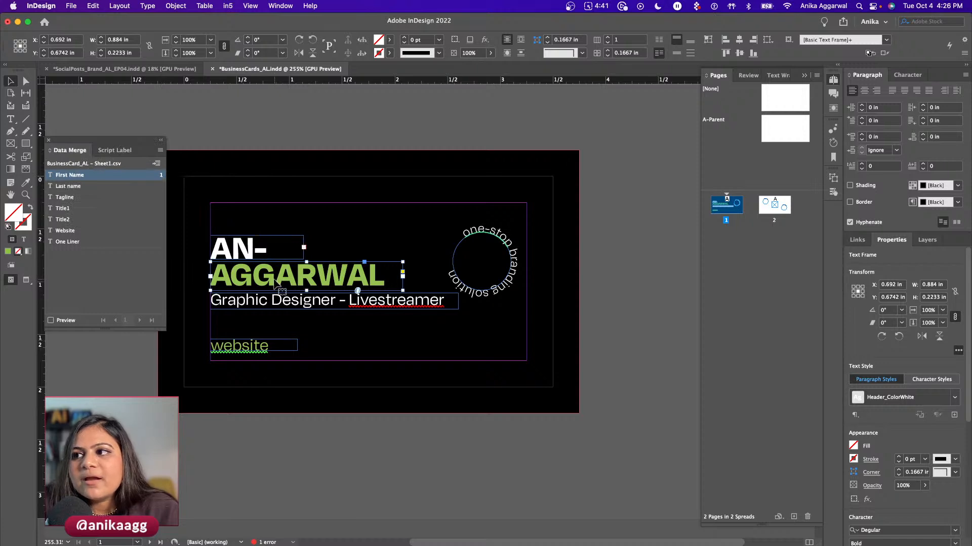
{"action": "left_click", "coordinate": [95, 188]}
{"action": "left_click", "coordinate": [260, 307]}
{"action": "double_click", "coordinate": [304, 299]}
{"action": "left_click_drag", "start_coordinate": [338, 300], "coordinate": [201, 296]}
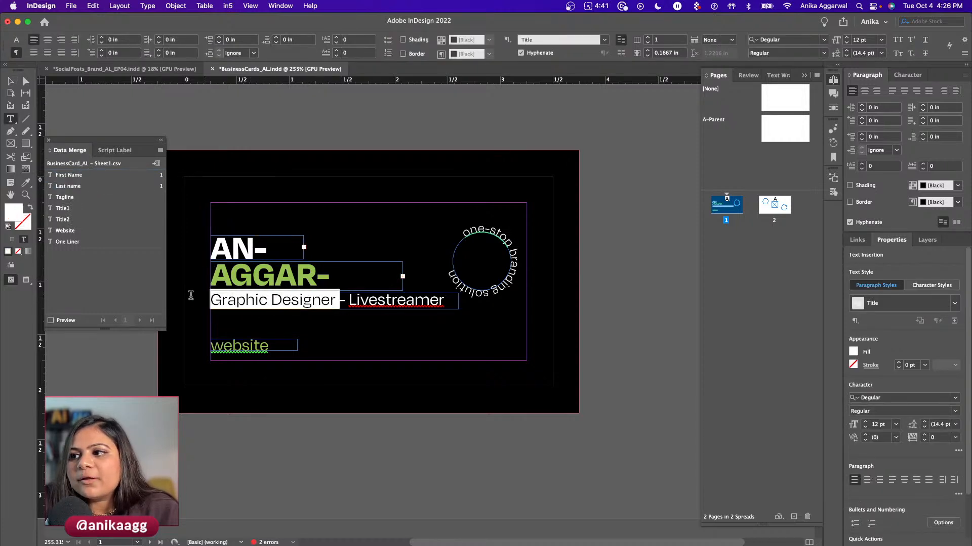
{"action": "key", "text": "super+z"}
{"action": "key", "text": "super+z"}
{"action": "double_click", "coordinate": [257, 249]}
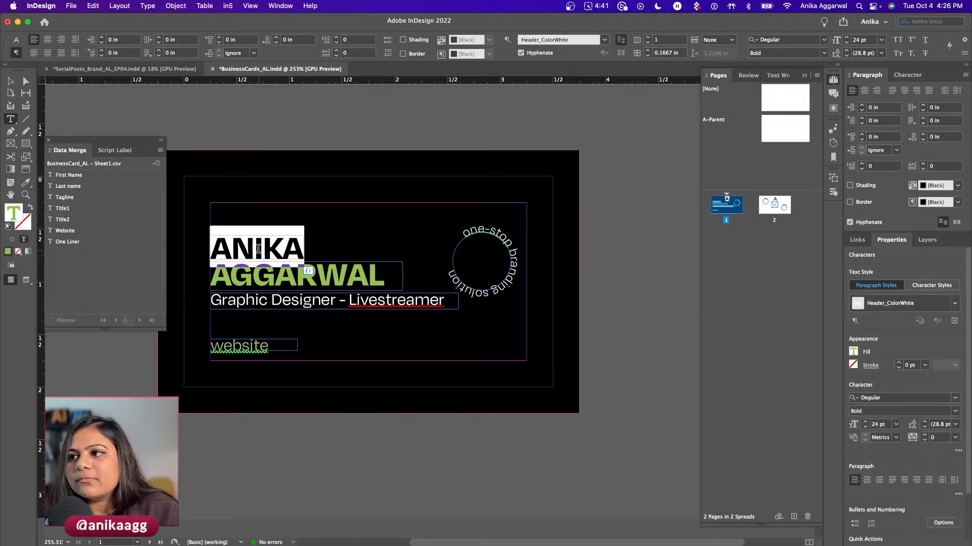
{"action": "left_click", "coordinate": [103, 176]}
{"action": "key", "text": "Escape"}
{"action": "triple_click", "coordinate": [271, 273]}
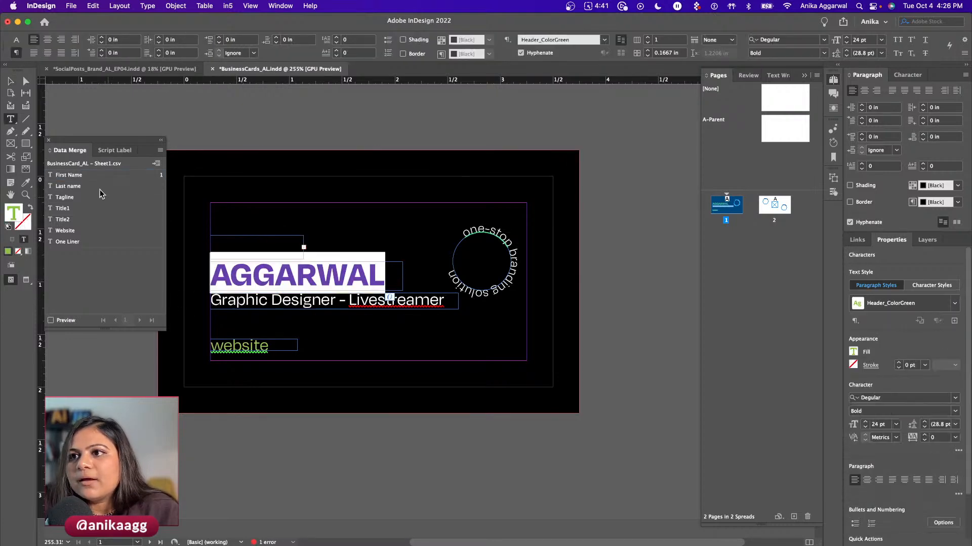
{"action": "left_click", "coordinate": [96, 187]}
{"action": "key", "text": "Escape"}
- Replace Graphic Designer and Livestreamer with the Title1 and Title2 fields
{"action": "double_click", "coordinate": [268, 300]}
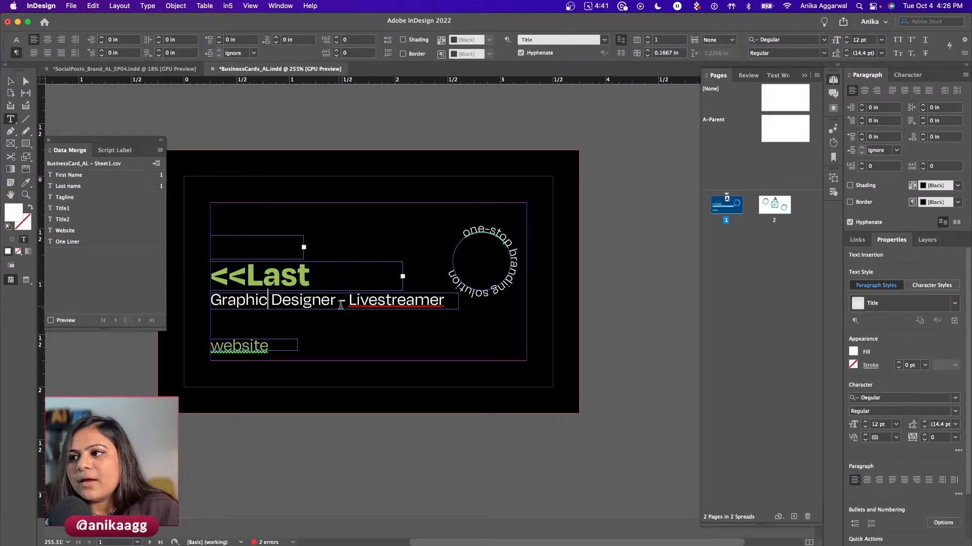
{"action": "left_click_drag", "start_coordinate": [335, 302], "coordinate": [211, 301]}
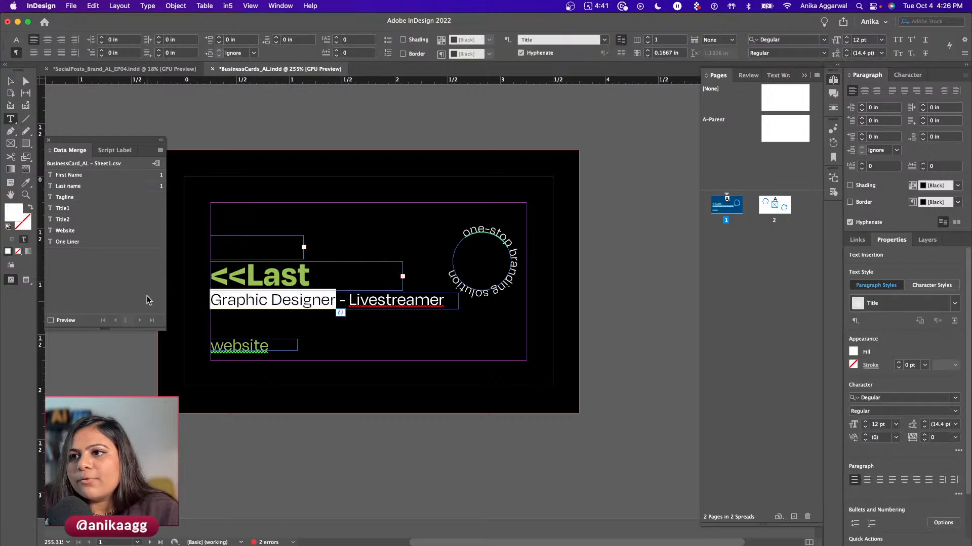
{"action": "left_click", "coordinate": [79, 210]}
{"action": "key", "text": "Escape"}
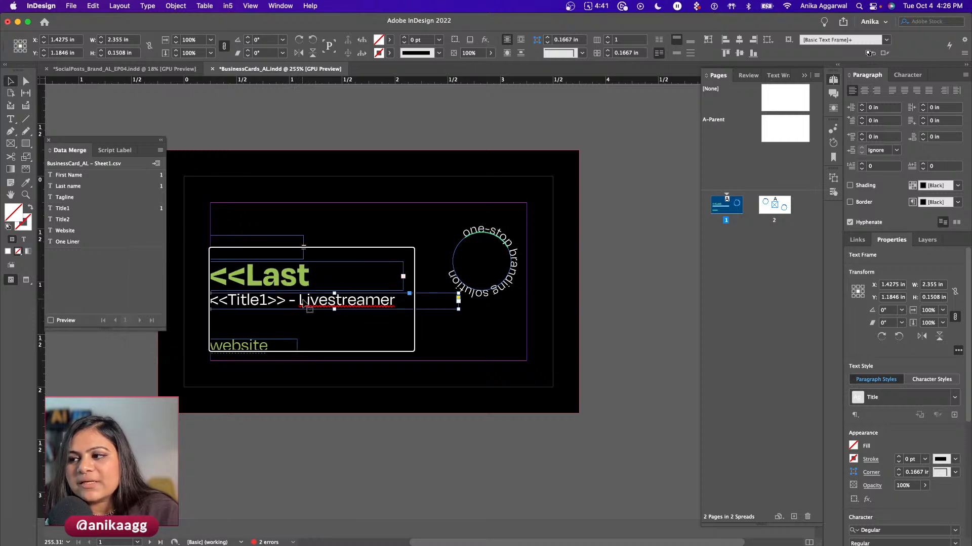
{"action": "double_click", "coordinate": [306, 303]}
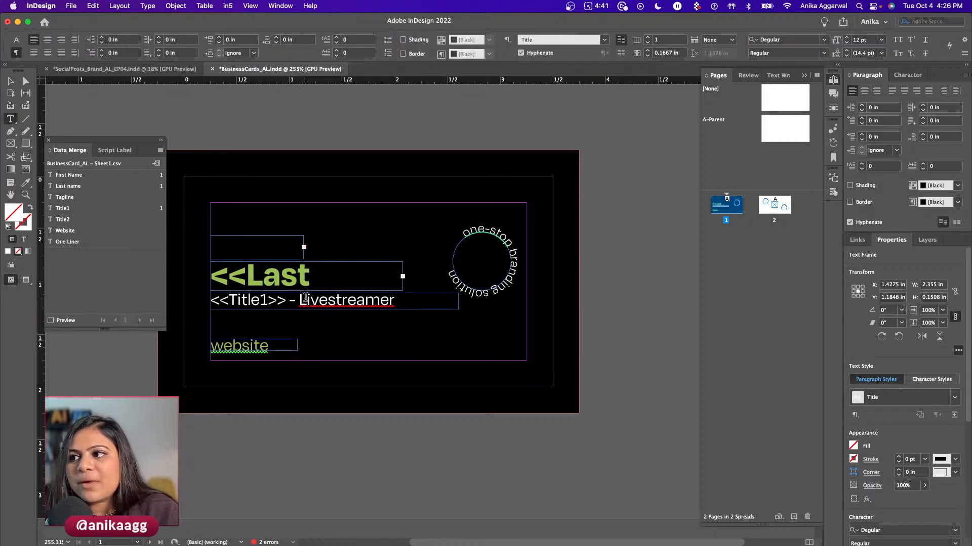
{"action": "left_click_drag", "start_coordinate": [299, 301], "coordinate": [394, 301]}
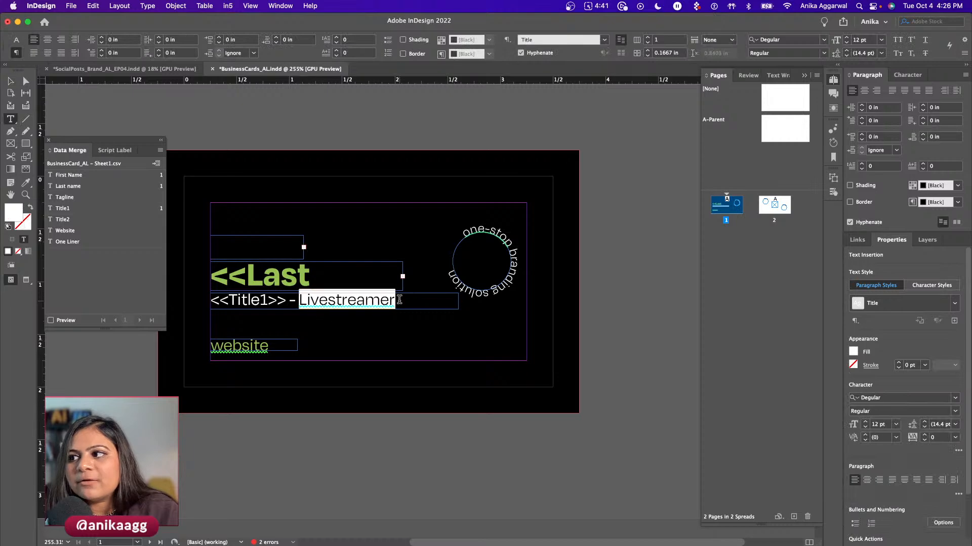
{"action": "left_click", "coordinate": [76, 219]}
{"action": "key", "text": "Escape"}
- Replace the website text and the circular tagline with the Website and Tagline fields
{"action": "left_click", "coordinate": [230, 340]}
{"action": "double_click", "coordinate": [230, 341]}
{"action": "double_click", "coordinate": [230, 340]}
{"action": "left_click", "coordinate": [65, 230]}
{"action": "key", "text": "Escape"}
{"action": "triple_click", "coordinate": [454, 281]}
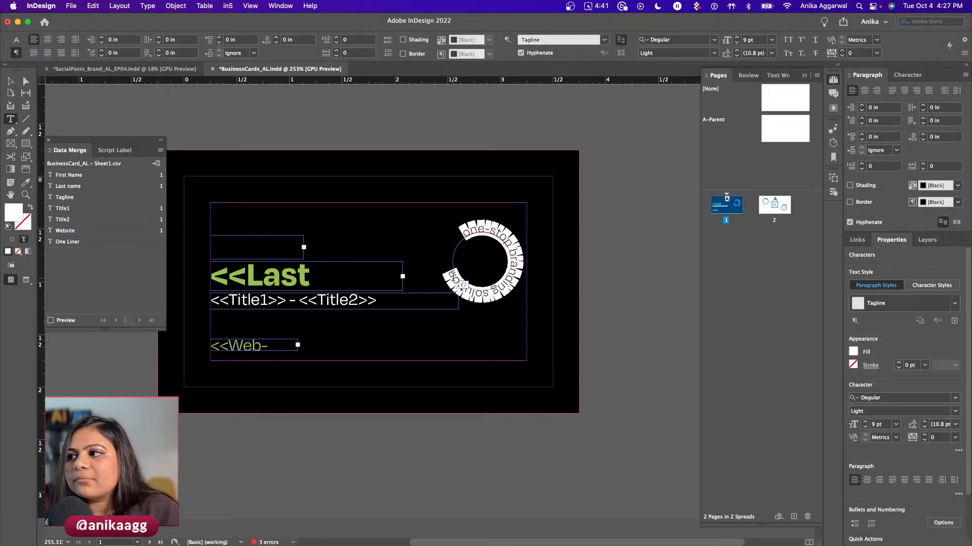
{"action": "key", "text": "super+Tab"}
{"action": "key", "text": "super+Tab"}
{"action": "left_click", "coordinate": [77, 198]}
{"action": "key", "text": "Escape"}
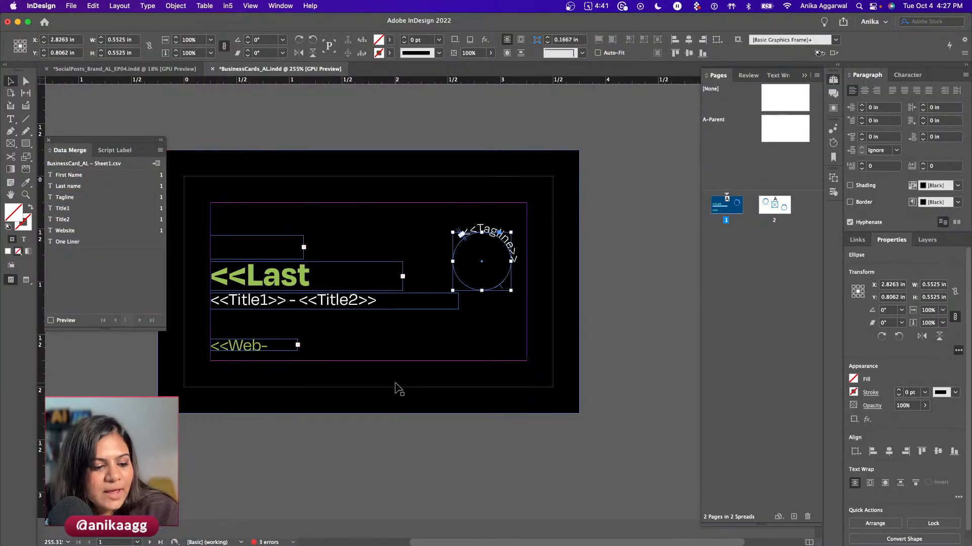
- On page 2, replace the left circle's one-liner path text with the One Liner field
{"action": "scroll", "coordinate": [395, 392], "scroll_direction": "down", "scroll_amount": 10}
{"action": "double_click", "coordinate": [259, 273]}
{"action": "double_click", "coordinate": [259, 268]}
{"action": "key", "text": "super+a"}
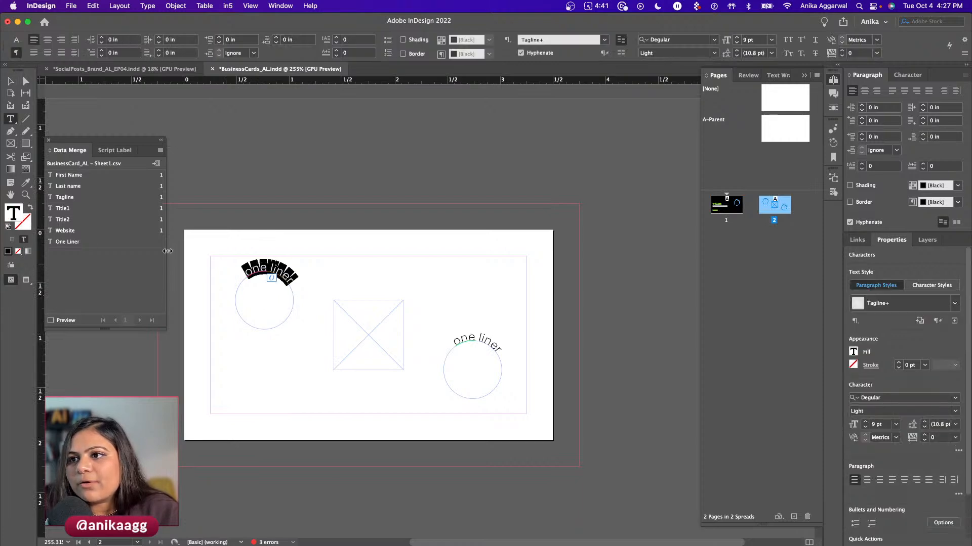
{"action": "left_click", "coordinate": [86, 242]}
{"action": "key", "text": "Escape"}
- Replace the right circle's one-liner with the One Liner field, then return to page 1
{"action": "left_click", "coordinate": [480, 338]}
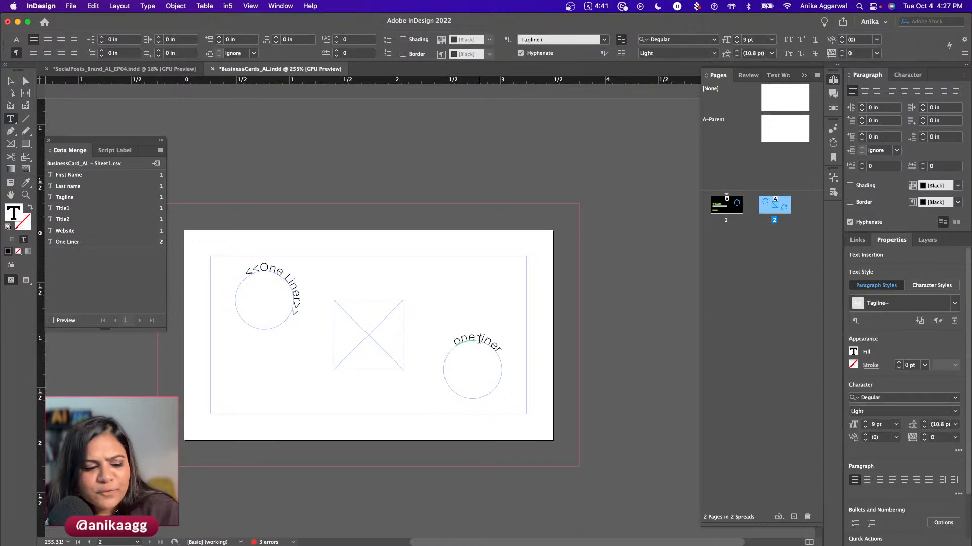
{"action": "double_click", "coordinate": [480, 338]}
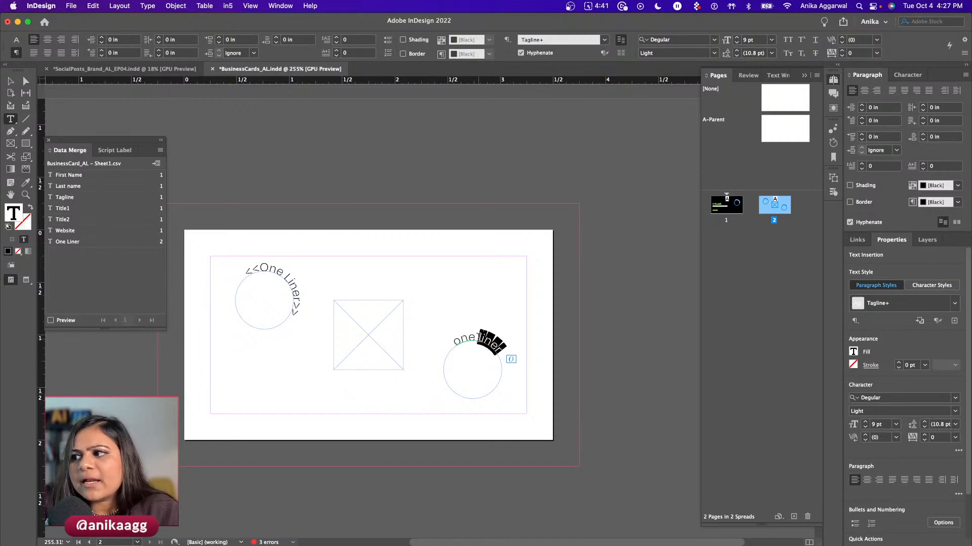
{"action": "key", "text": "super+a"}
{"action": "left_click", "coordinate": [90, 244]}
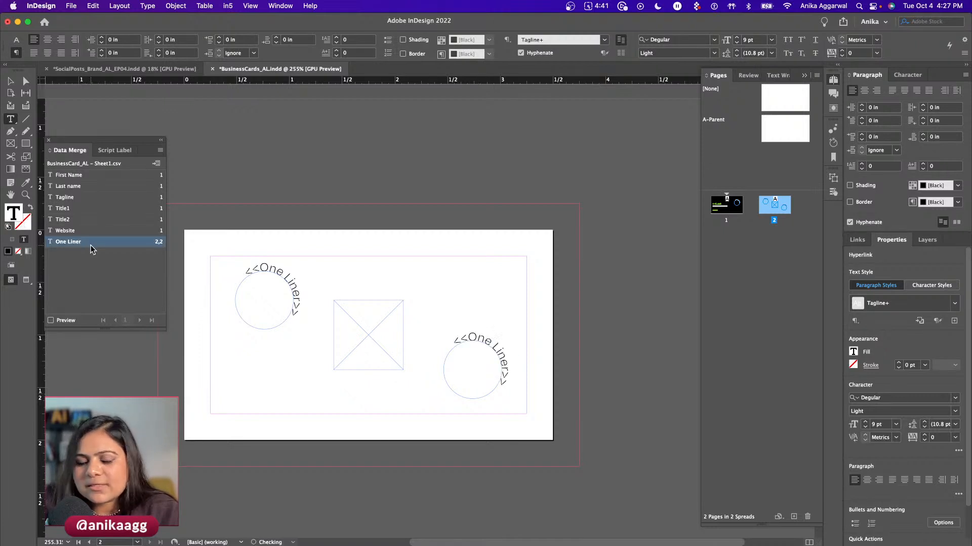
{"action": "key", "text": "Escape"}
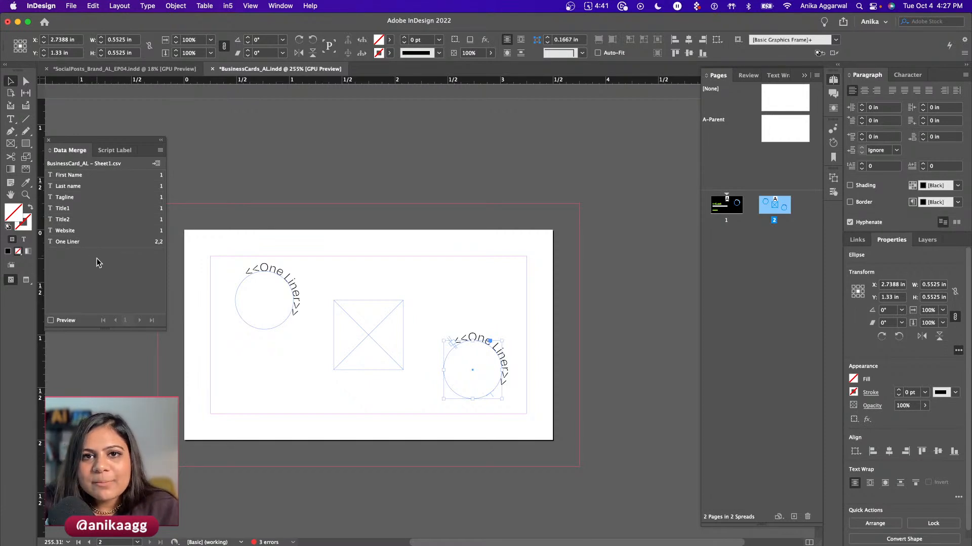
{"action": "left_click", "coordinate": [339, 289]}
{"action": "scroll", "coordinate": [341, 288], "scroll_direction": "up", "scroll_amount": 9}
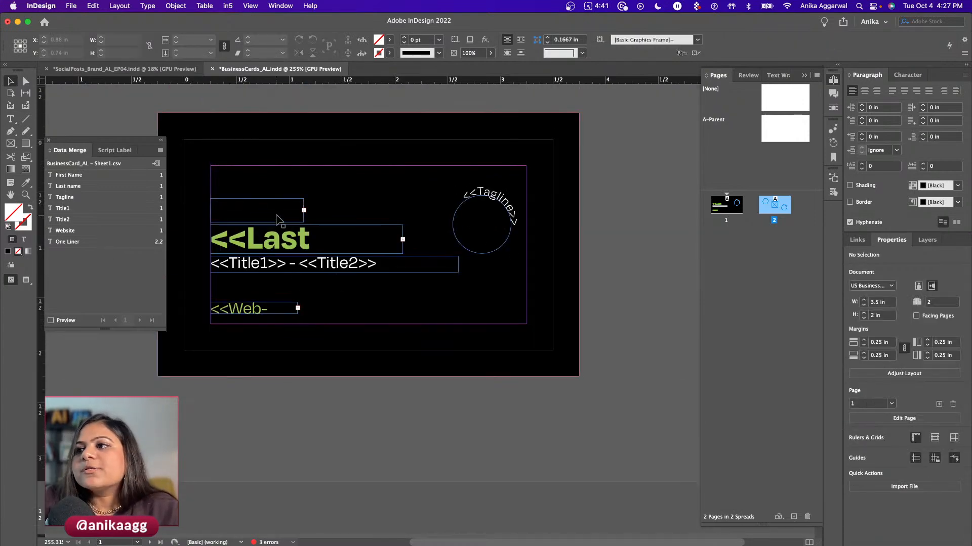
- Select the first-name frame, try widening it, then undo the accidental resizes
{"action": "left_click", "coordinate": [278, 221]}
{"action": "left_click_drag", "start_coordinate": [304, 221], "coordinate": [450, 224]}
{"action": "key", "text": "super+z"}
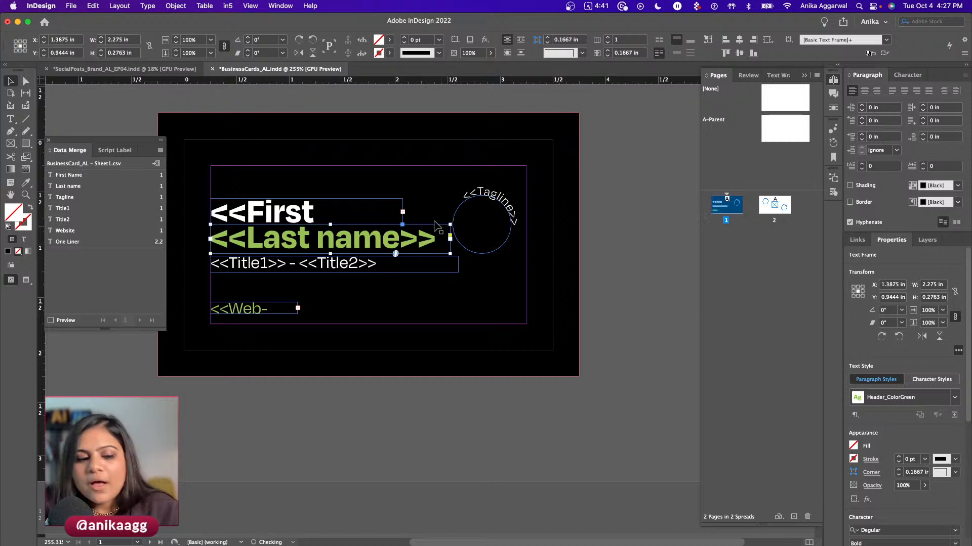
{"action": "key", "text": "super+z"}
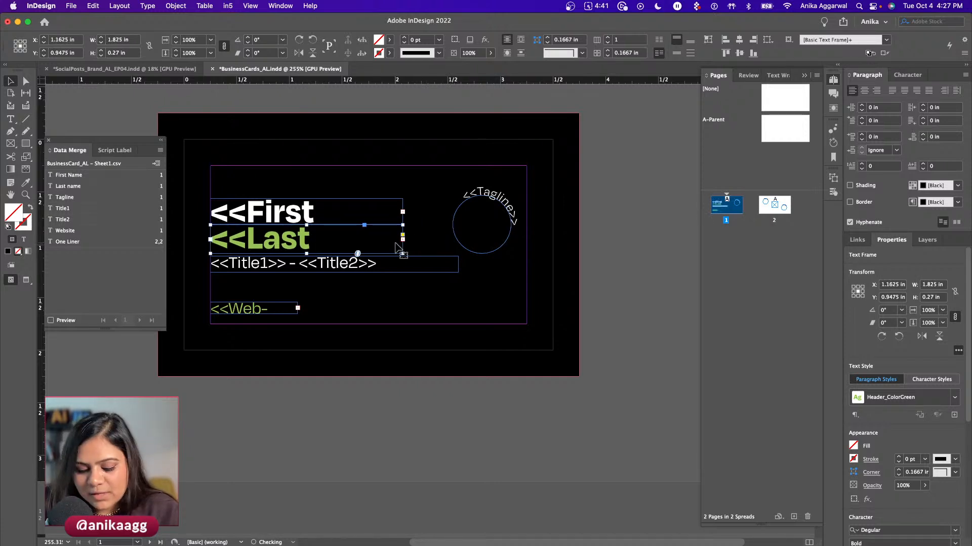
- Set the last-name frame to auto-size Height and Width (Keep Proportions), anchored left-middle
{"action": "key", "text": "super+b"}
{"action": "left_click_drag", "start_coordinate": [414, 145], "coordinate": [541, 141]}
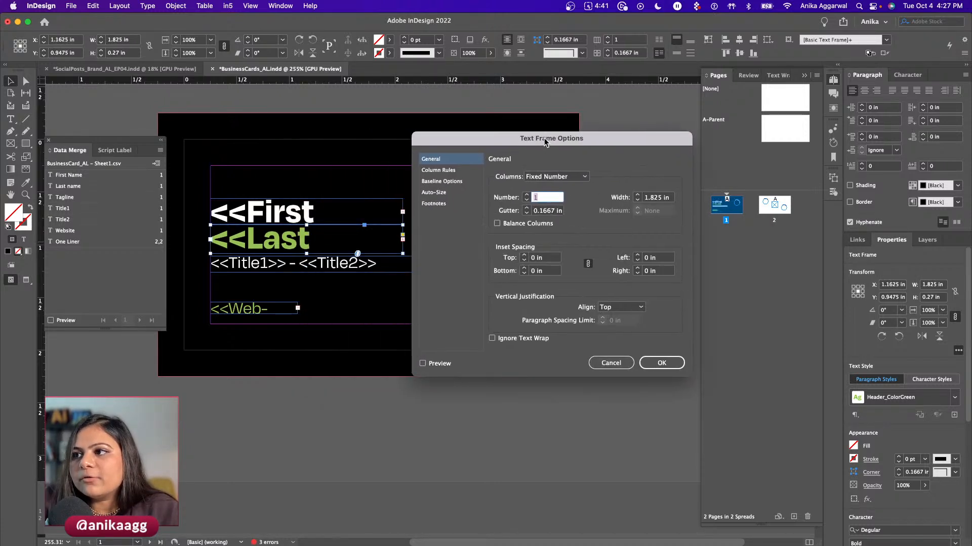
{"action": "left_click", "coordinate": [450, 192]}
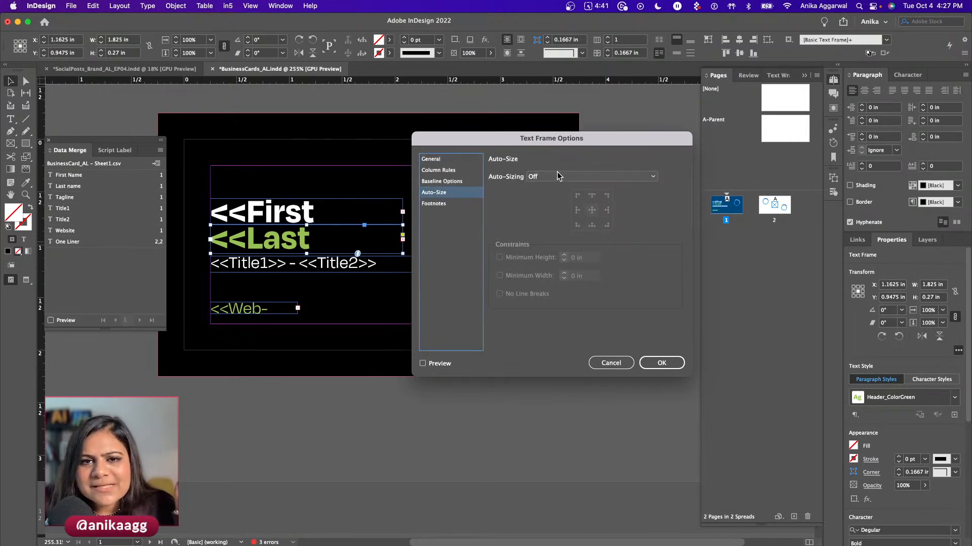
{"action": "left_click", "coordinate": [558, 175]}
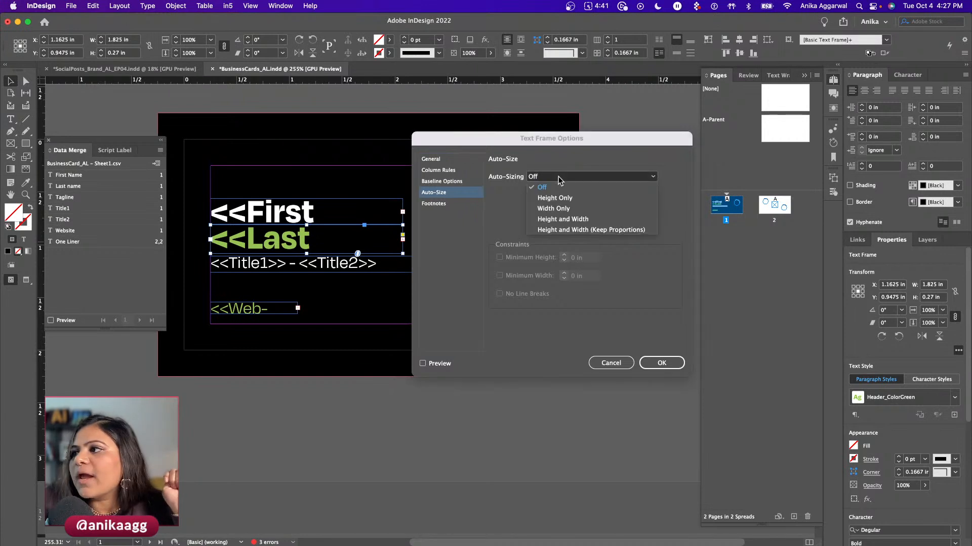
{"action": "left_click", "coordinate": [604, 231]}
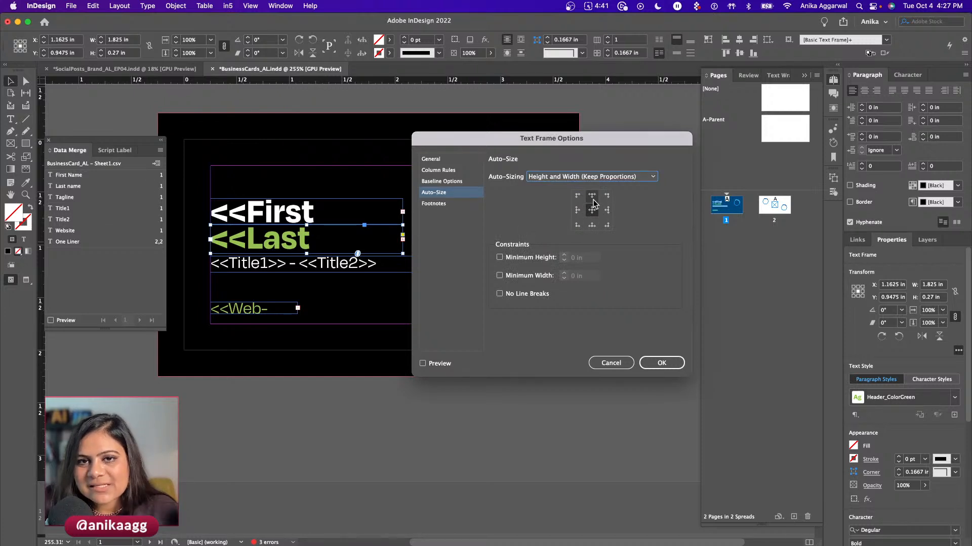
{"action": "left_click", "coordinate": [592, 209]}
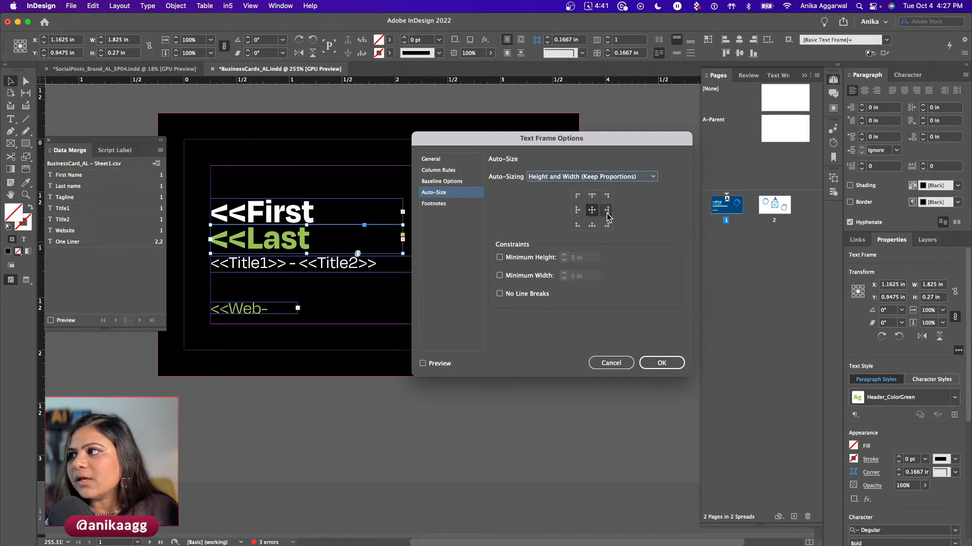
{"action": "left_click", "coordinate": [579, 210]}
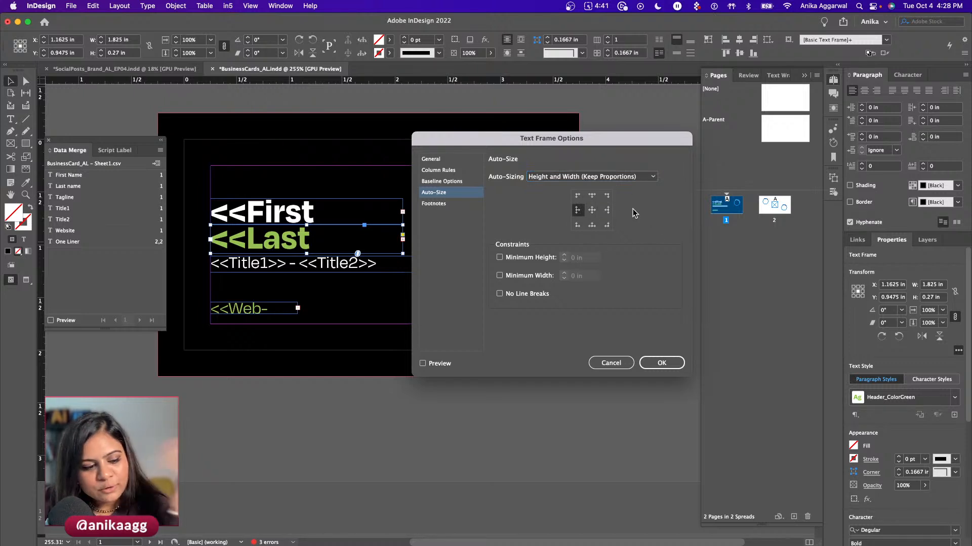
{"action": "left_click", "coordinate": [431, 364]}
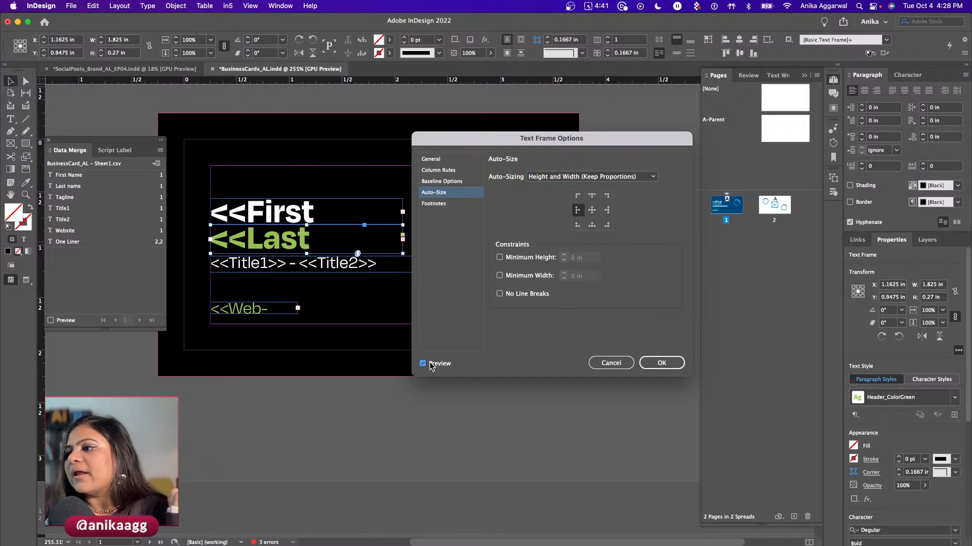
{"action": "left_click", "coordinate": [668, 363]}
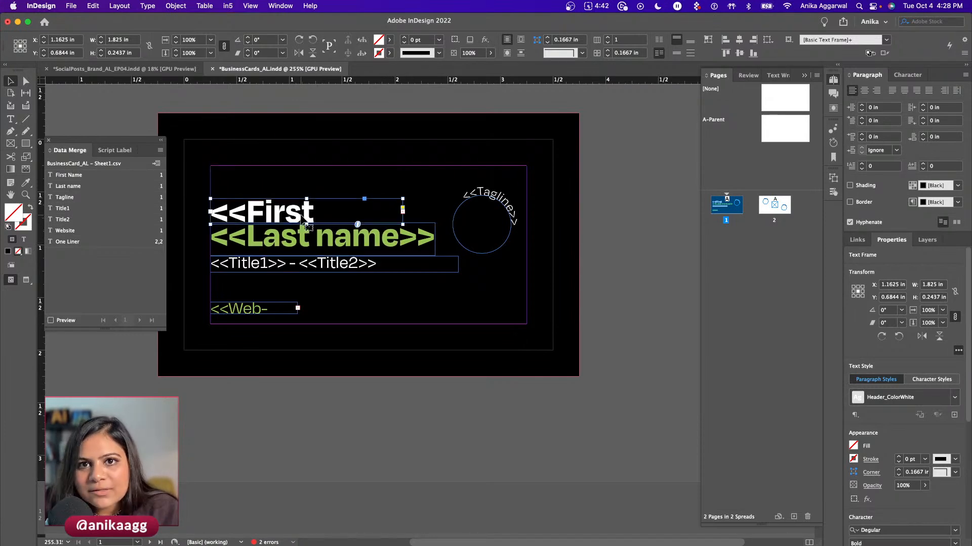
- Give the first-name frame the same proportional height-and-width auto-size, anchored at the left middle
{"action": "key", "text": "super+b"}
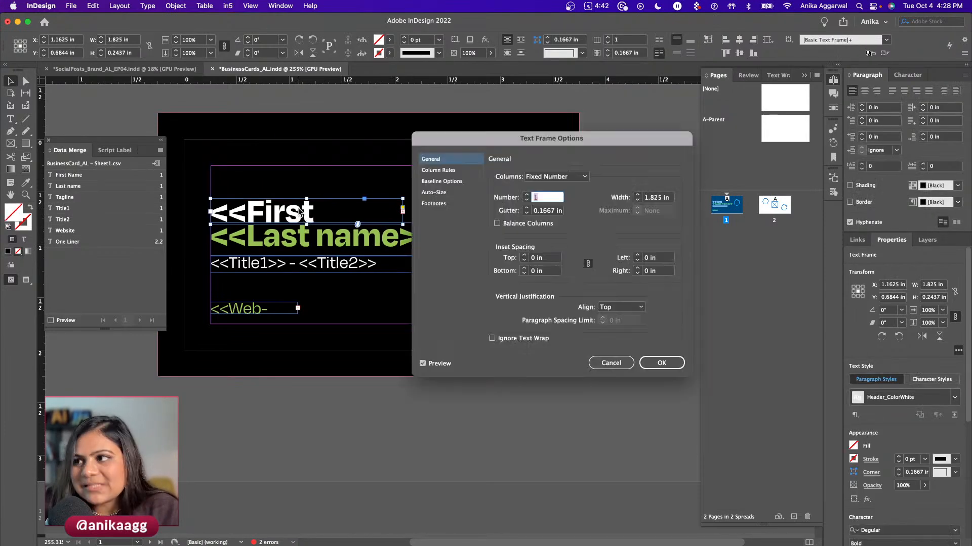
{"action": "left_click", "coordinate": [433, 193]}
{"action": "left_click", "coordinate": [538, 176]}
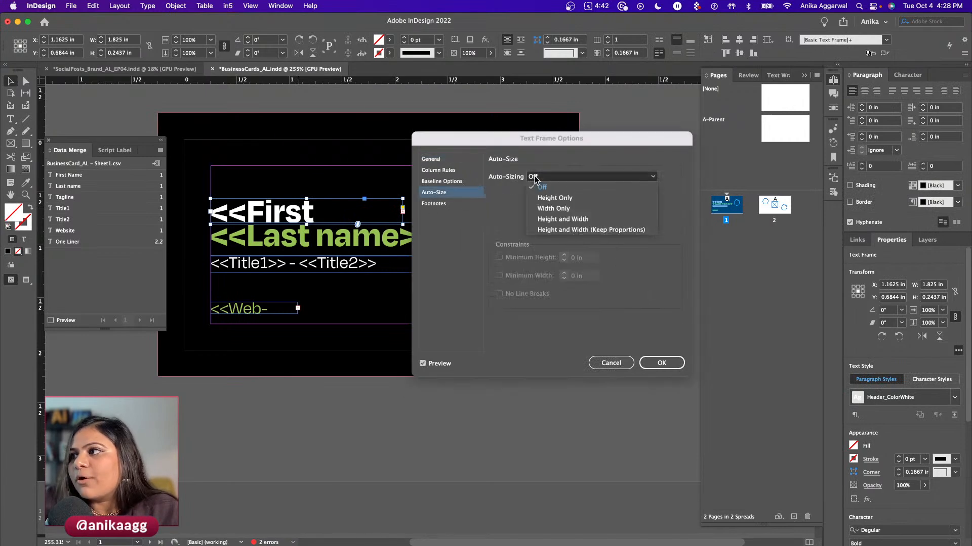
{"action": "left_click", "coordinate": [560, 230]}
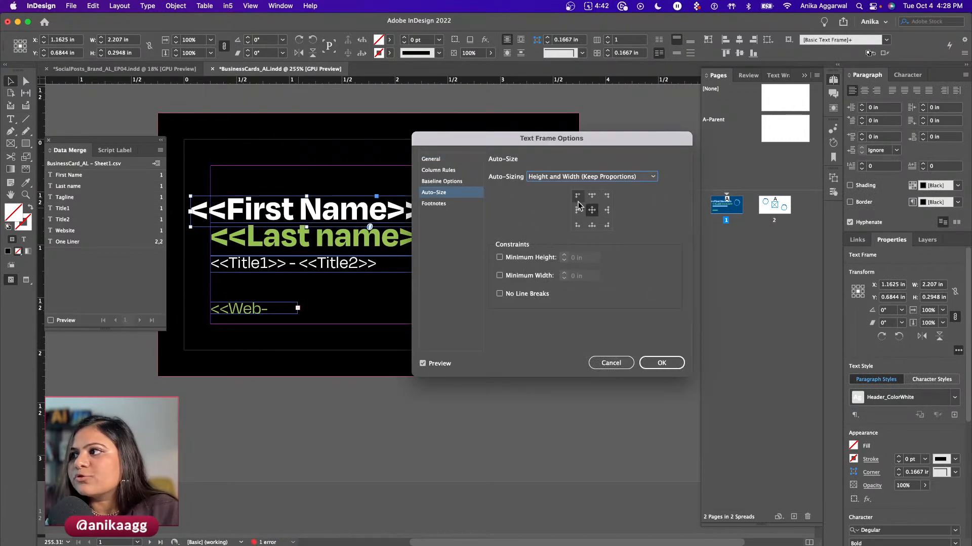
{"action": "left_click", "coordinate": [577, 210]}
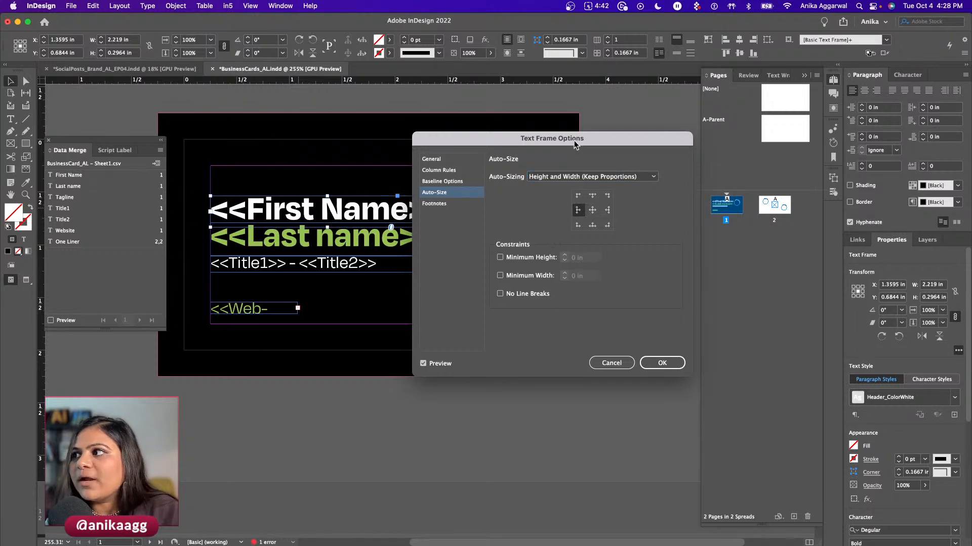
{"action": "left_click_drag", "start_coordinate": [574, 145], "coordinate": [683, 147]}
{"action": "left_click", "coordinate": [700, 198]}
{"action": "left_click", "coordinate": [700, 199]}
{"action": "left_click", "coordinate": [715, 199]}
{"action": "left_click", "coordinate": [714, 213]}
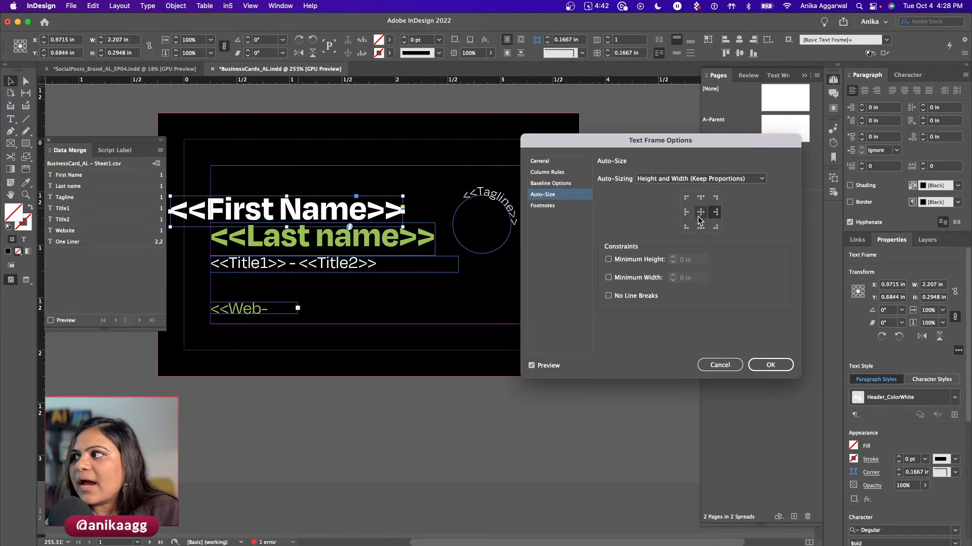
{"action": "left_click", "coordinate": [700, 213]}
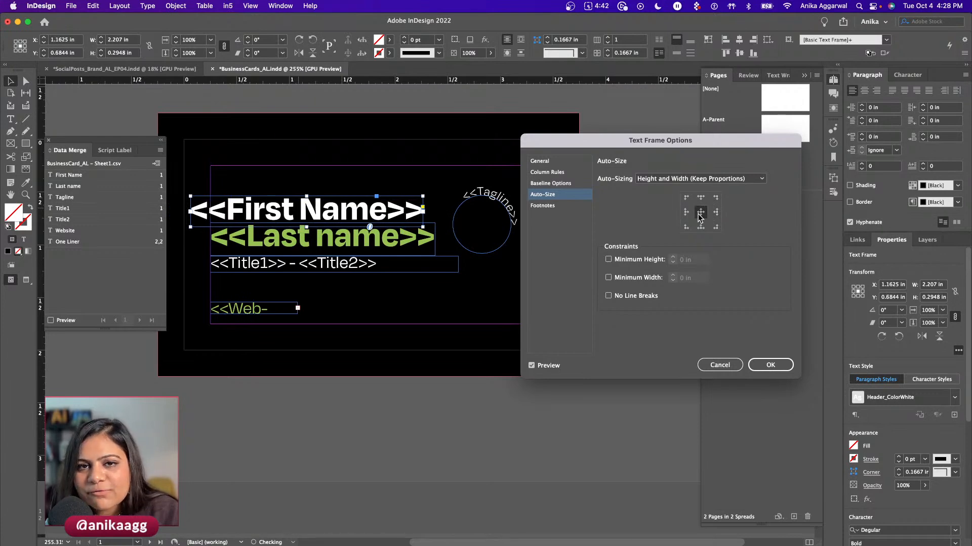
{"action": "left_click", "coordinate": [686, 213]}
{"action": "left_click", "coordinate": [768, 366]}
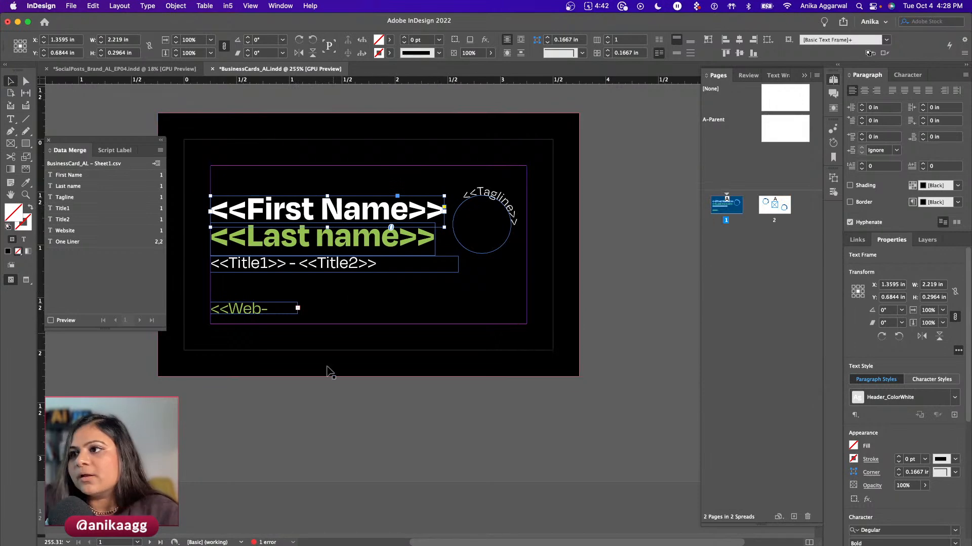
{"action": "left_click", "coordinate": [297, 431]}
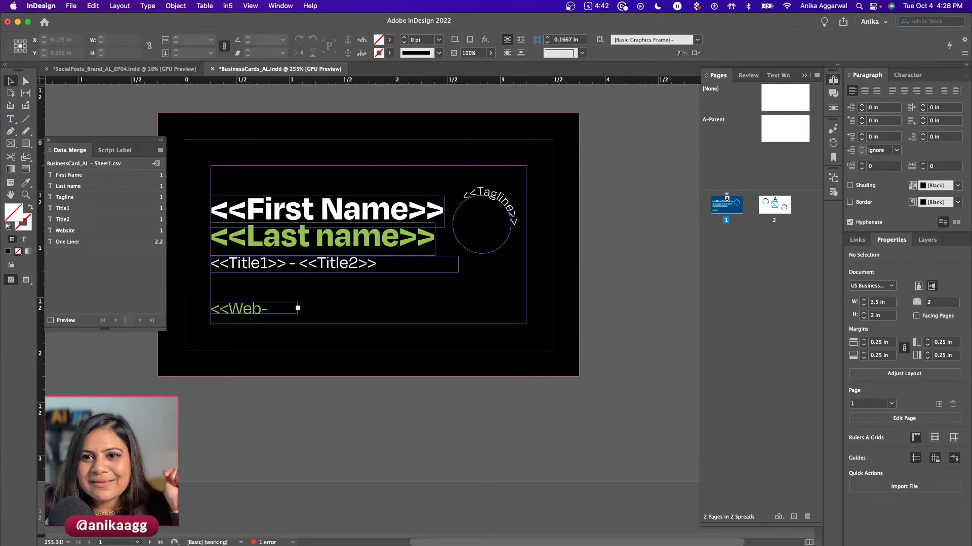
{"action": "key", "text": "super+Tab"}
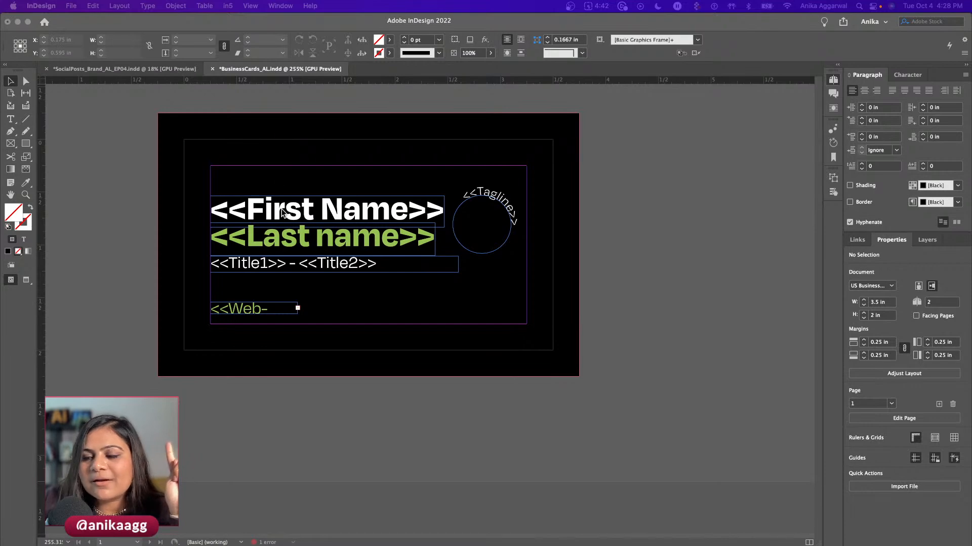
{"action": "key", "text": "super+Tab"}
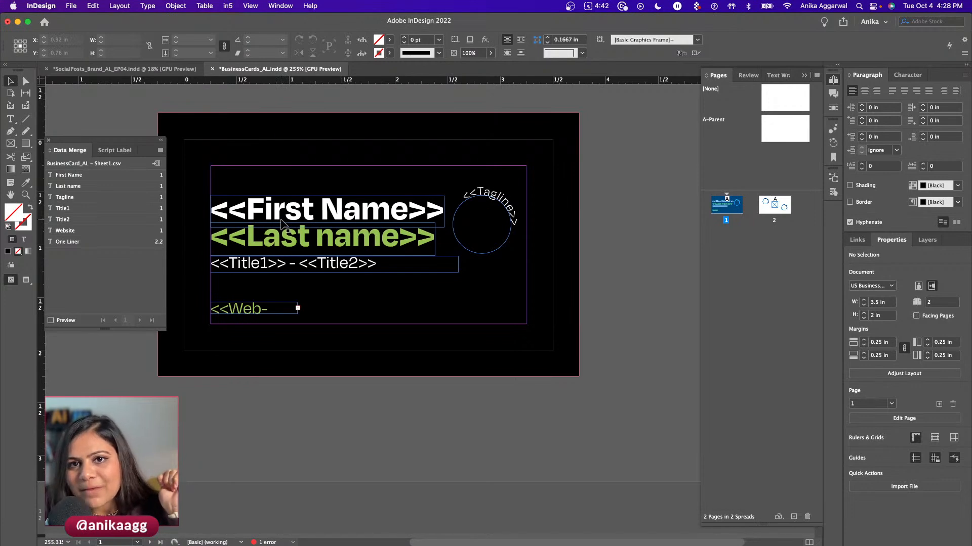
{"action": "left_click", "coordinate": [297, 224]}
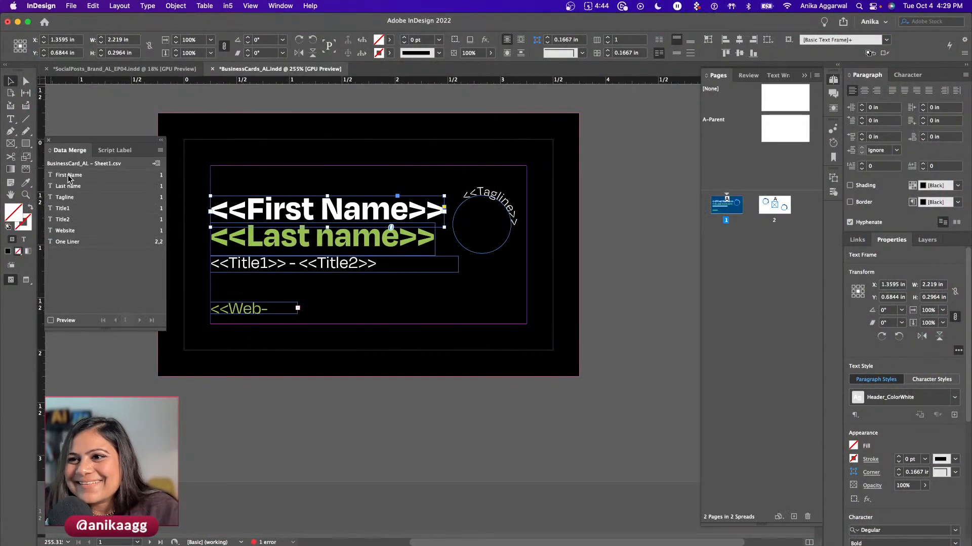
{"action": "left_click", "coordinate": [51, 321]}
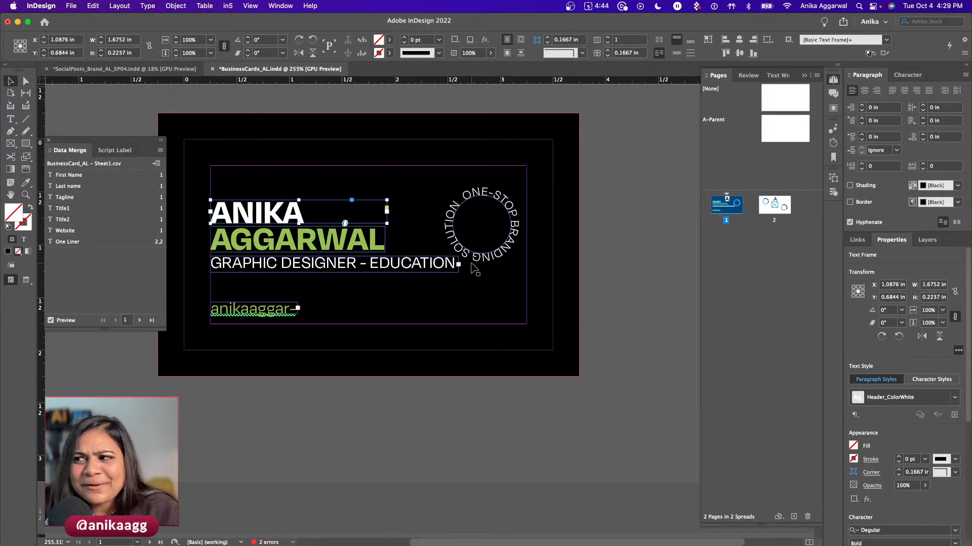
{"action": "left_click", "coordinate": [269, 314]}
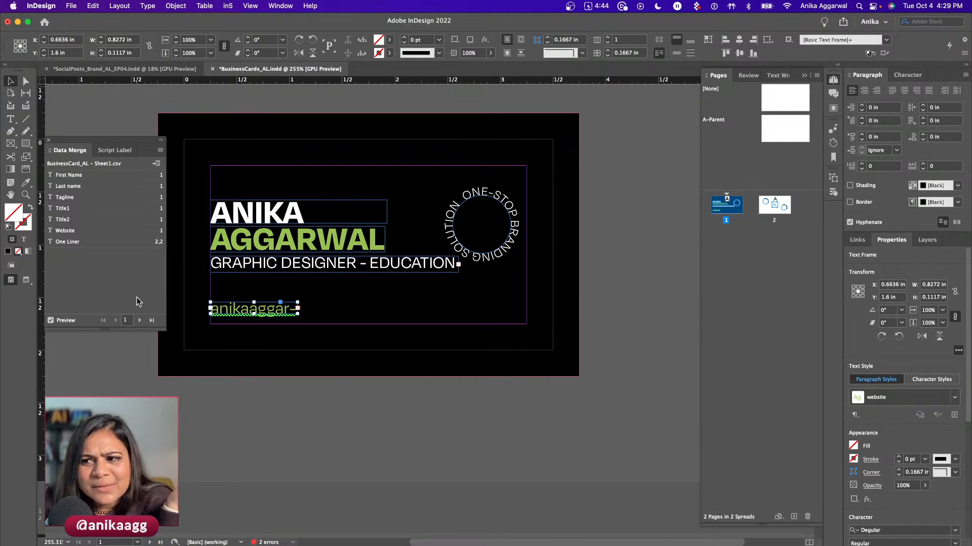
{"action": "left_click", "coordinate": [124, 531]}
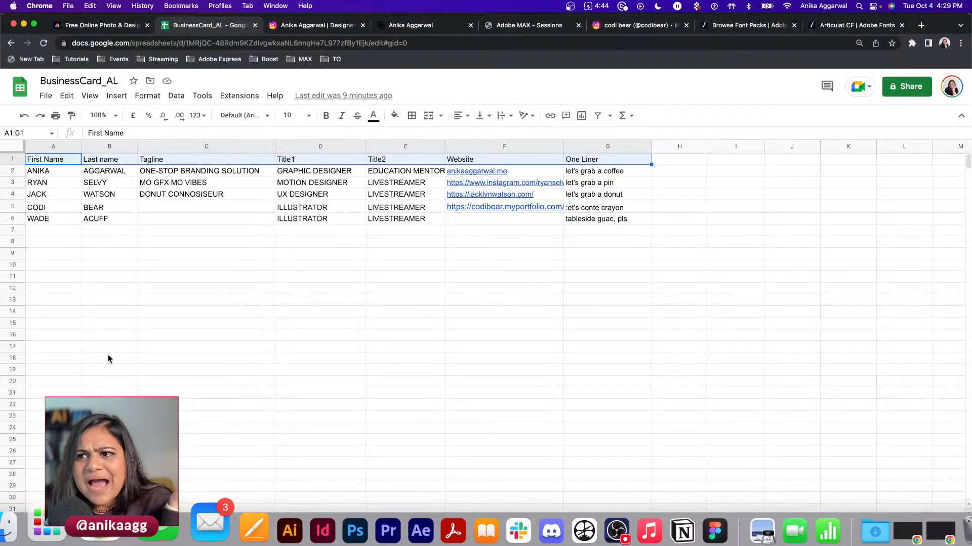
{"action": "left_click", "coordinate": [49, 185]}
{"action": "left_click", "coordinate": [50, 194]}
{"action": "left_click", "coordinate": [54, 208]}
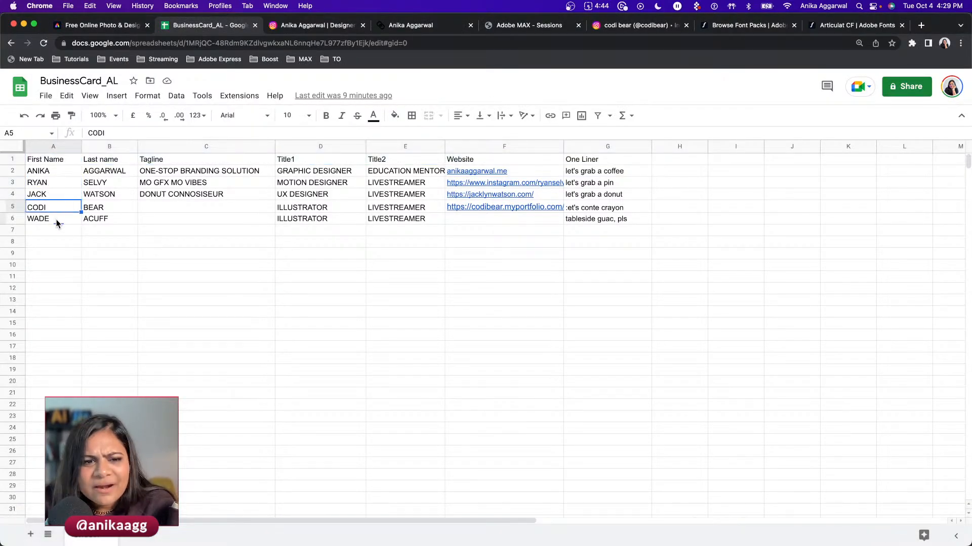
{"action": "key", "text": "super+Tab"}
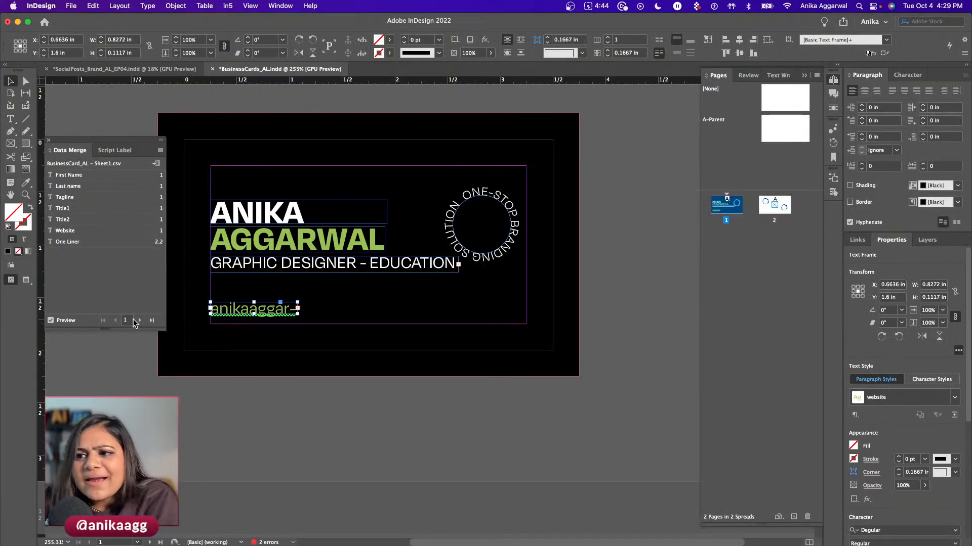
{"action": "scroll", "coordinate": [140, 326], "scroll_direction": "up", "scroll_amount": 2}
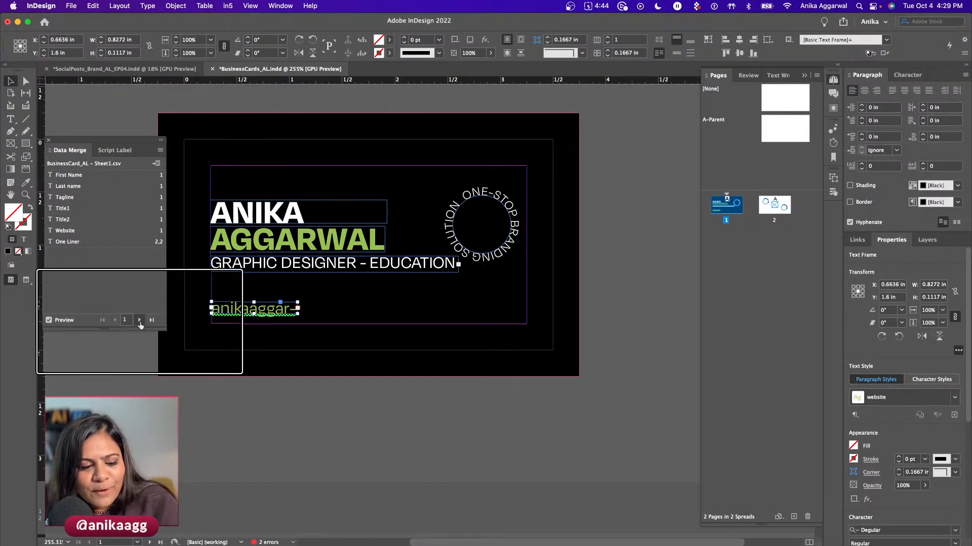
{"action": "scroll", "coordinate": [140, 325], "scroll_direction": "down", "scroll_amount": 2}
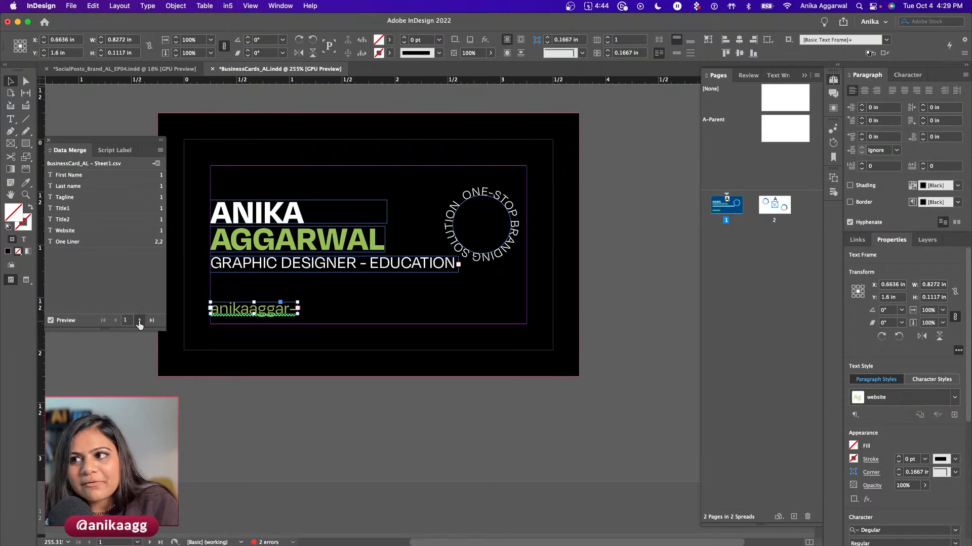
{"action": "left_click", "coordinate": [139, 321]}
{"action": "left_click", "coordinate": [139, 321]}
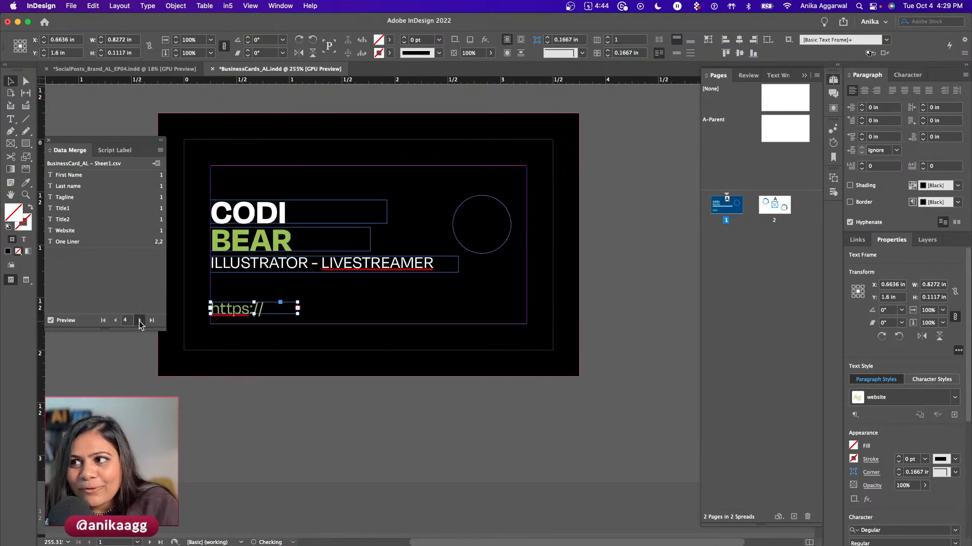
{"action": "left_click", "coordinate": [140, 320]}
{"action": "left_click", "coordinate": [115, 320]}
{"action": "left_click", "coordinate": [115, 321]}
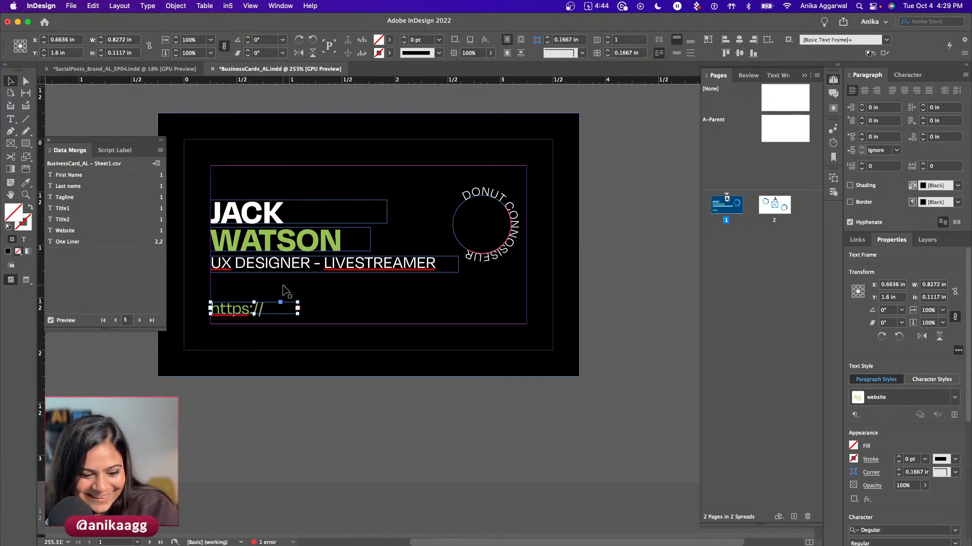
{"action": "left_click", "coordinate": [282, 342]}
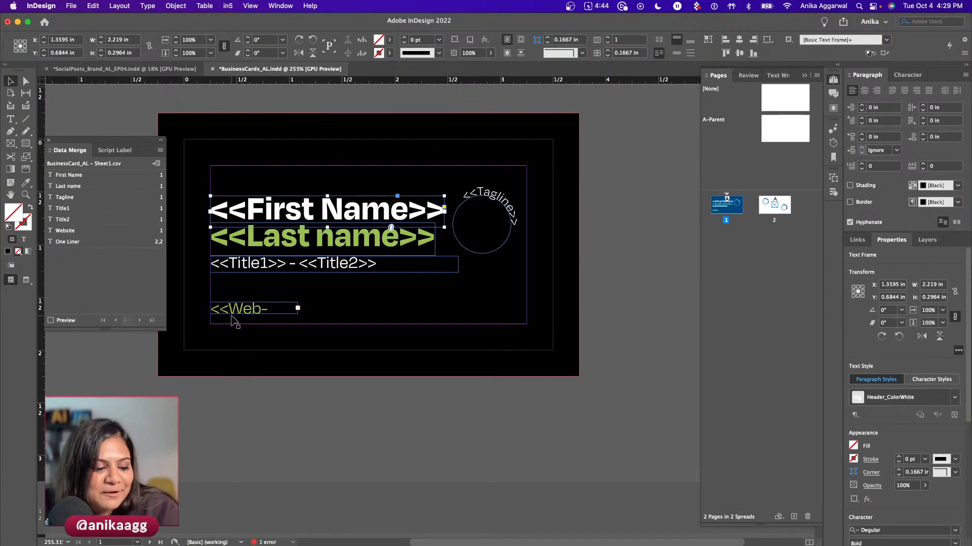
- Make the website frame auto-size Height and Width (Keep Proportions)
{"action": "left_click", "coordinate": [253, 311]}
{"action": "key", "text": "super+b"}
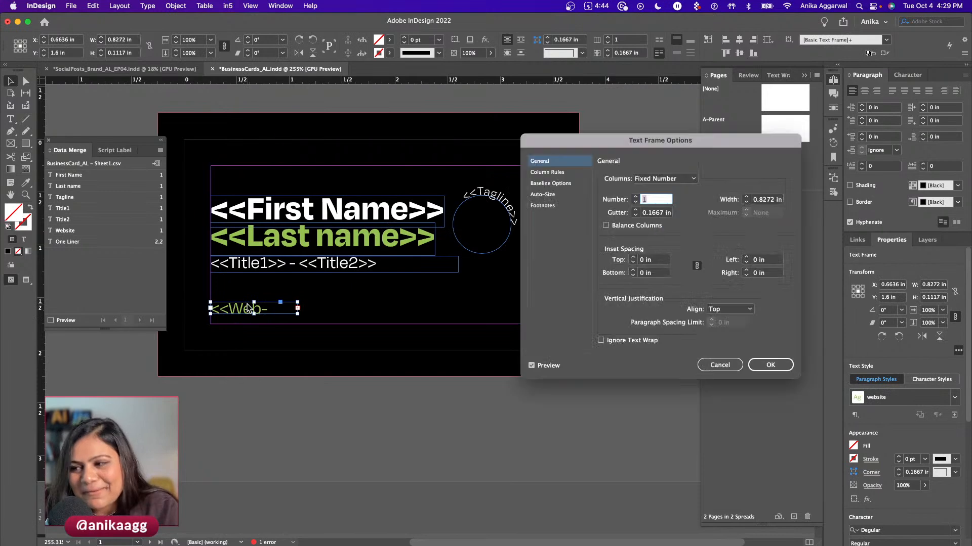
{"action": "left_click_drag", "start_coordinate": [584, 134], "coordinate": [483, 135]}
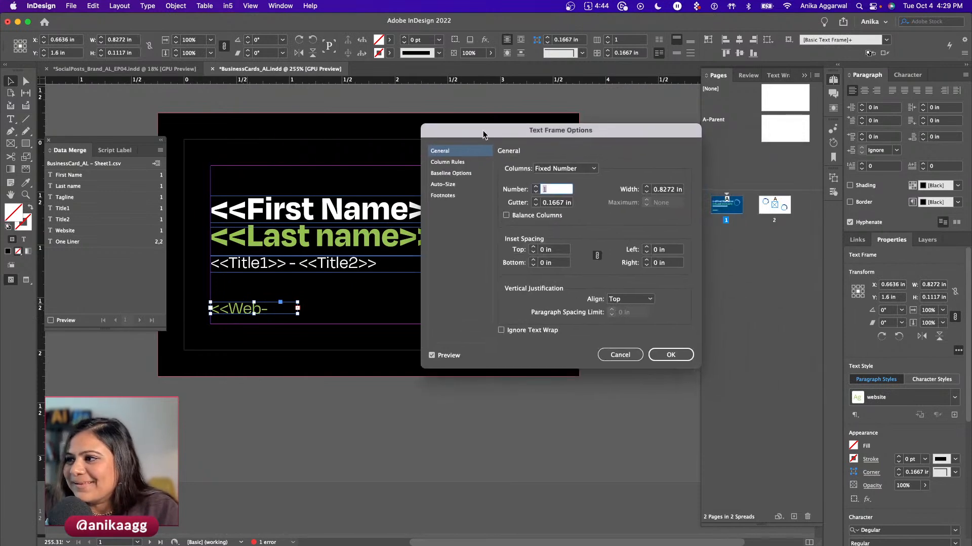
{"action": "left_click", "coordinate": [462, 184]}
{"action": "left_click", "coordinate": [565, 169]}
{"action": "left_click", "coordinate": [577, 221]}
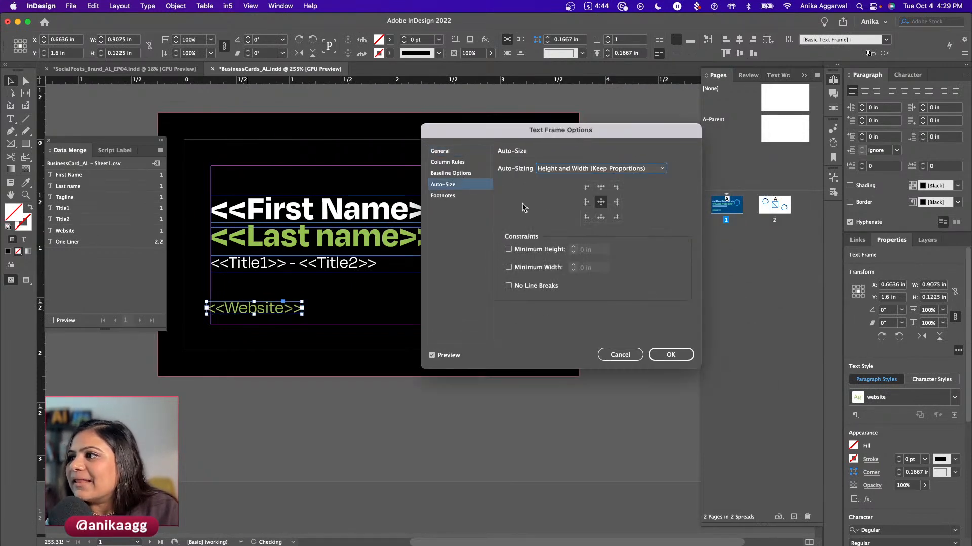
{"action": "left_click", "coordinate": [670, 355]}
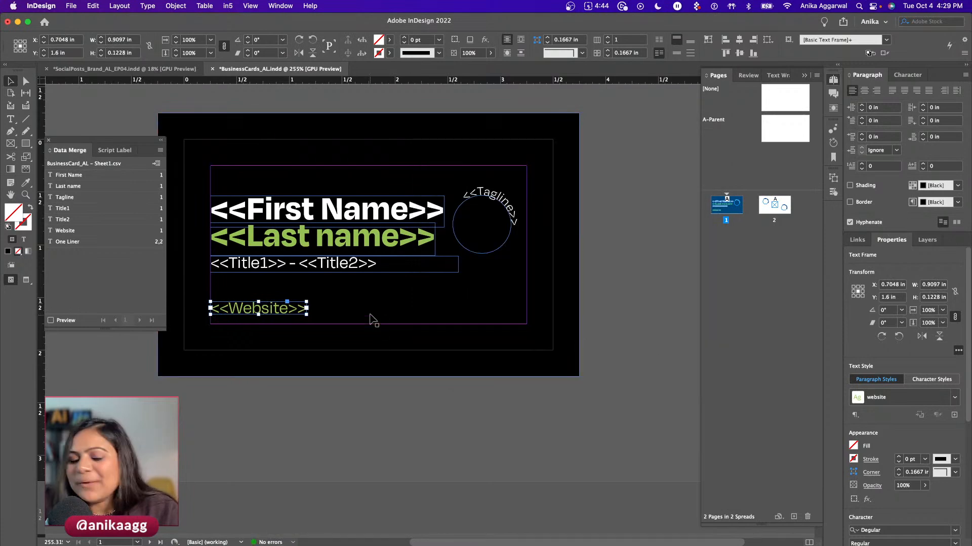
- Auto-size the Title1–Title2 frame proportionally with a set anchor point, shrinking it to 1.7557 in wide
{"action": "left_click", "coordinate": [338, 264]}
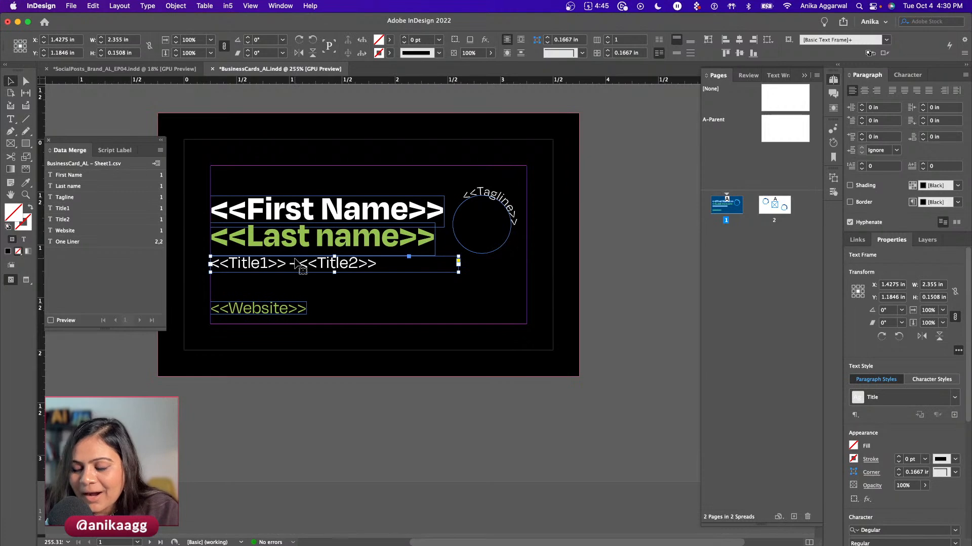
{"action": "key", "text": "super+b"}
{"action": "left_click", "coordinate": [445, 184]}
{"action": "left_click", "coordinate": [552, 169]}
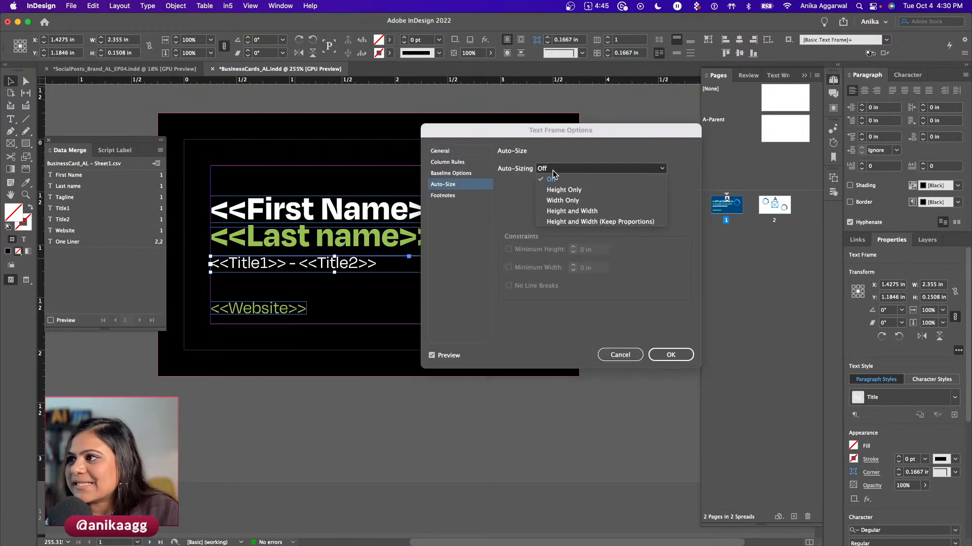
{"action": "left_click", "coordinate": [565, 222]}
{"action": "left_click", "coordinate": [671, 354]}
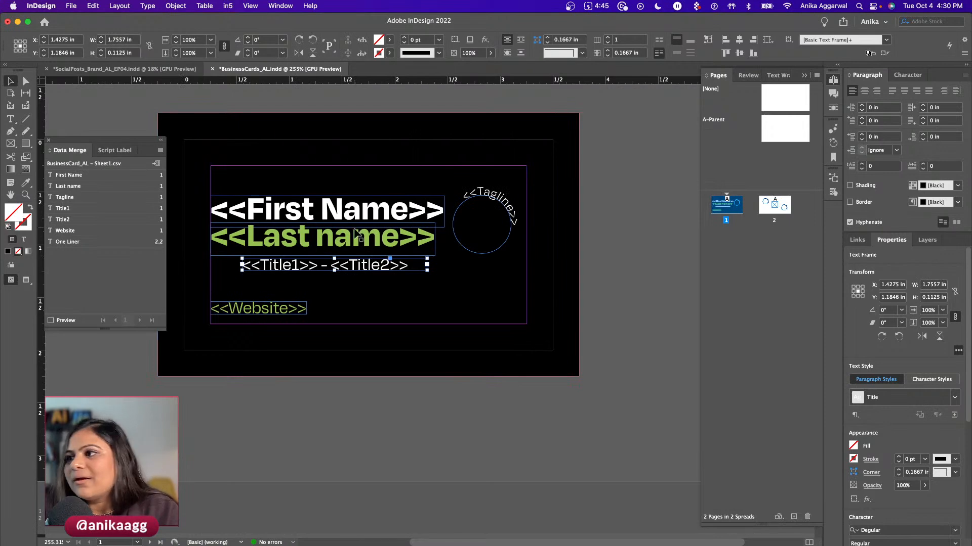
{"action": "key", "text": "super+z"}
{"action": "key", "text": "super+b"}
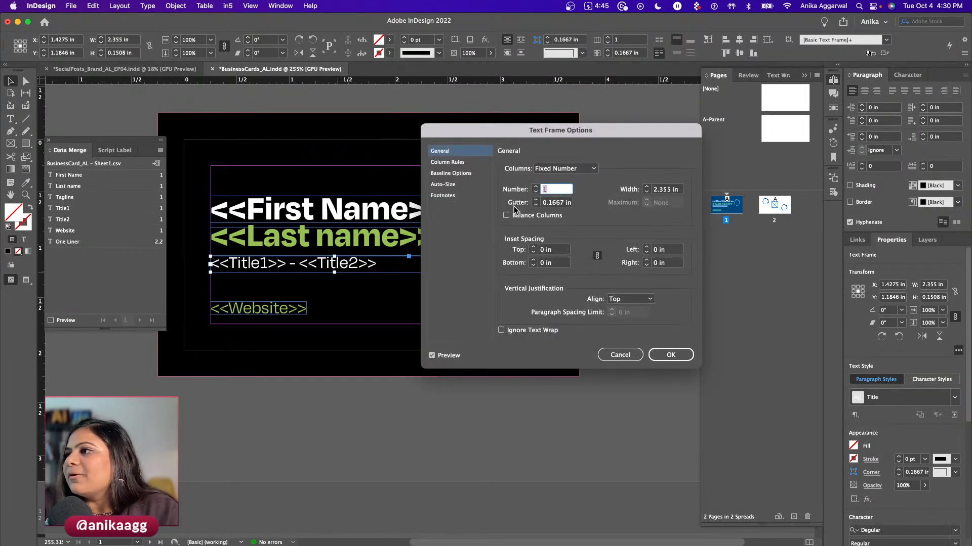
{"action": "left_click", "coordinate": [455, 188]}
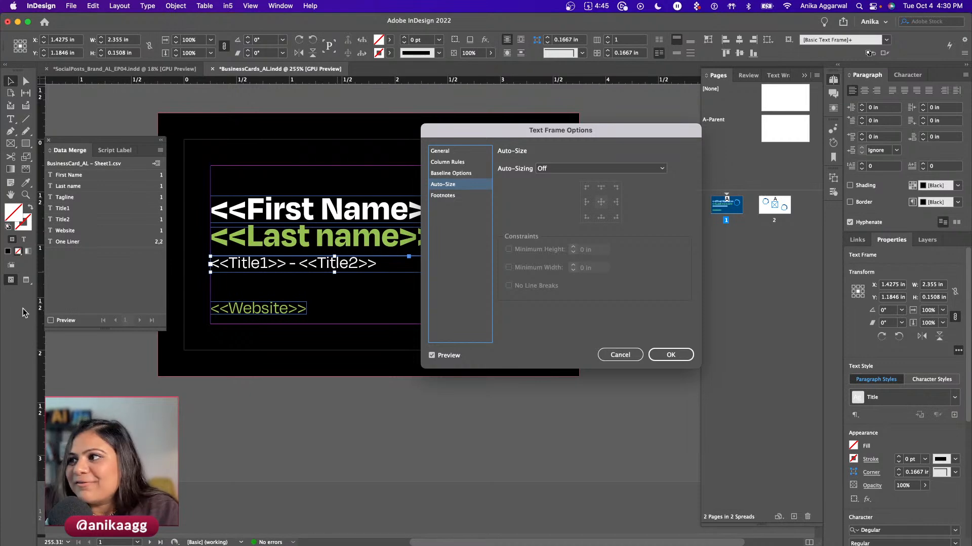
{"action": "left_click", "coordinate": [537, 170]}
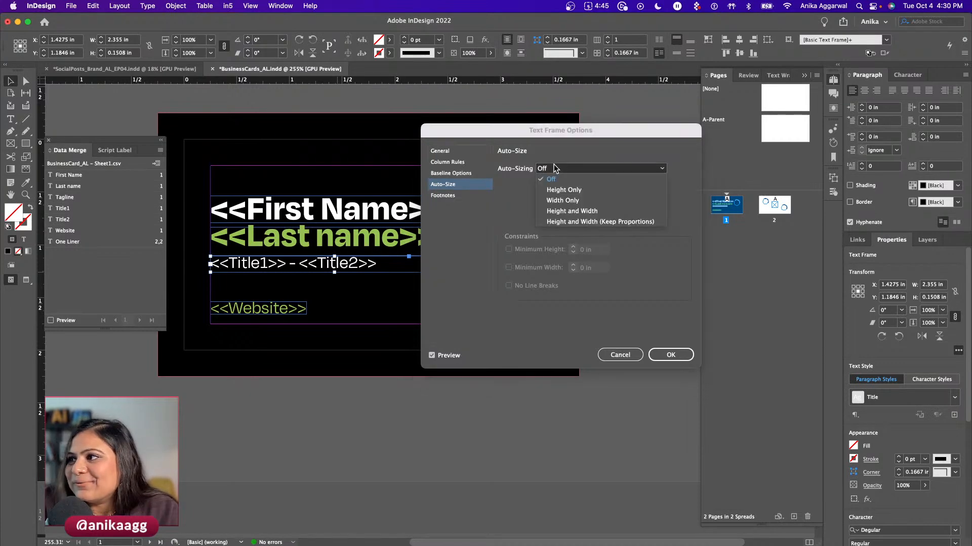
{"action": "left_click", "coordinate": [560, 222]}
{"action": "left_click", "coordinate": [588, 204]}
{"action": "left_click", "coordinate": [658, 355]}
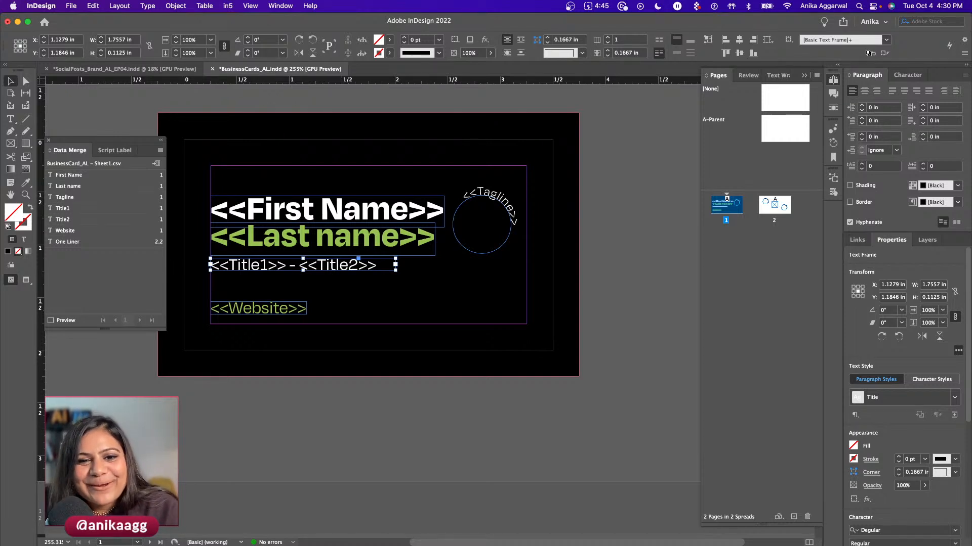
- Turn on the Data Merge preview and step forward through the records to the last one
{"action": "left_click", "coordinate": [275, 391]}
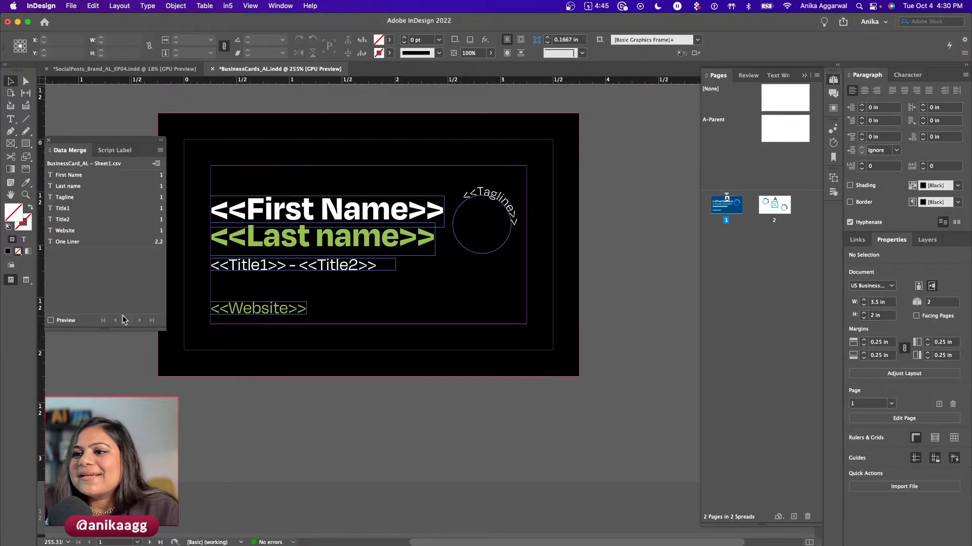
{"action": "left_click", "coordinate": [50, 320]}
{"action": "left_click", "coordinate": [139, 320]}
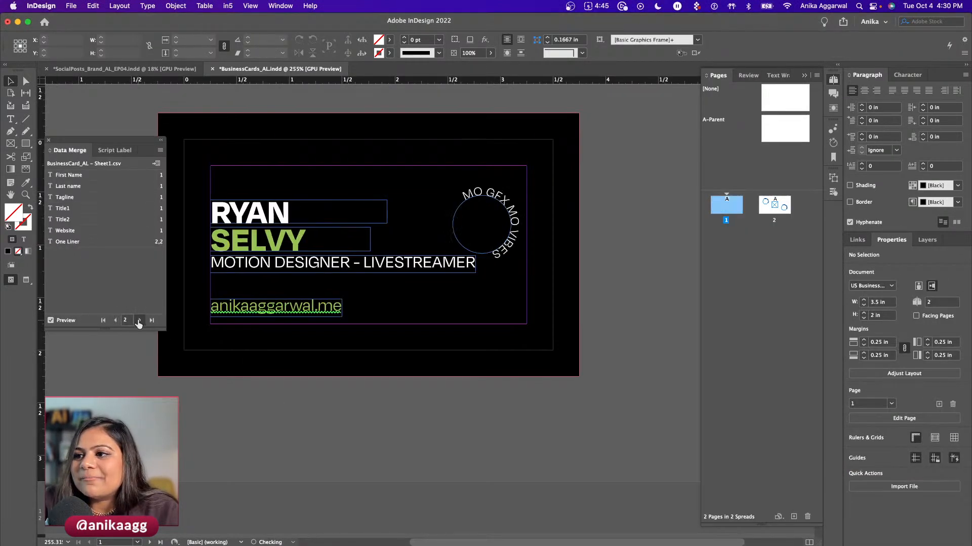
{"action": "left_click", "coordinate": [138, 320]}
{"action": "left_click", "coordinate": [139, 320]}
{"action": "left_click", "coordinate": [139, 320]}
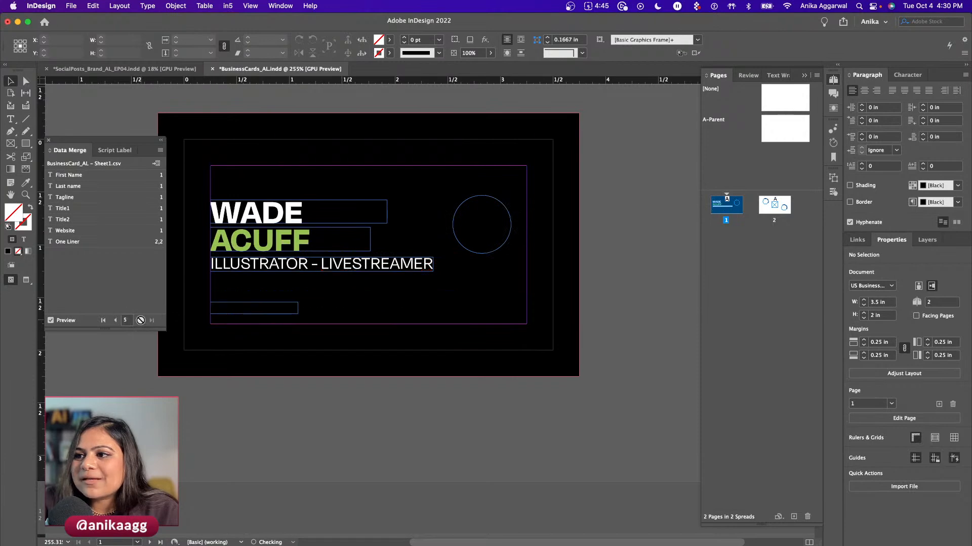
- Step the preview back from record 4's URL to record 1
{"action": "left_click", "coordinate": [116, 320]}
{"action": "scroll", "coordinate": [464, 412], "scroll_direction": "down", "scroll_amount": 10}
{"action": "scroll", "coordinate": [404, 354], "scroll_direction": "up", "scroll_amount": 1}
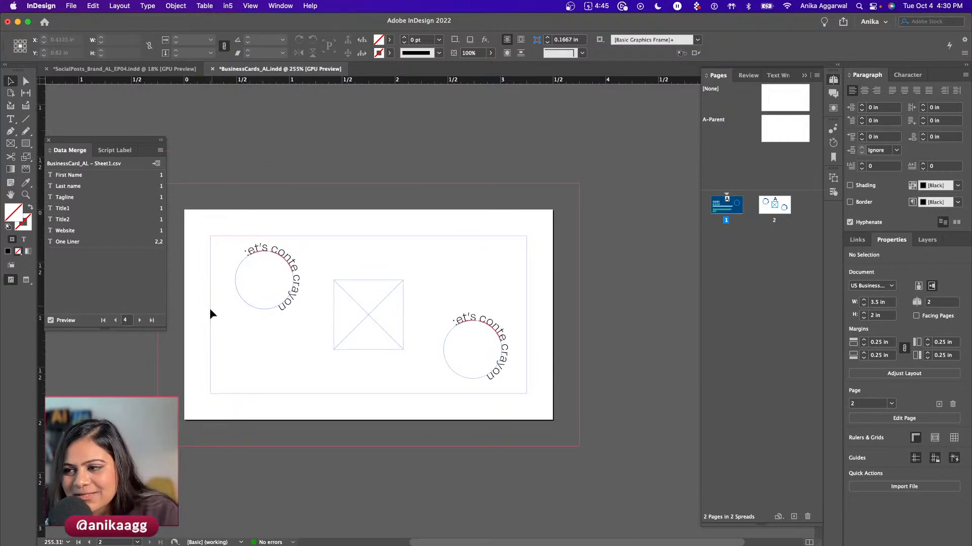
{"action": "left_click", "coordinate": [115, 320]}
{"action": "left_click", "coordinate": [115, 320]}
{"action": "left_click", "coordinate": [115, 320]}
- Preview the circular taglines of records 2–4 on page 2, then return to record 1
{"action": "left_click", "coordinate": [138, 320]}
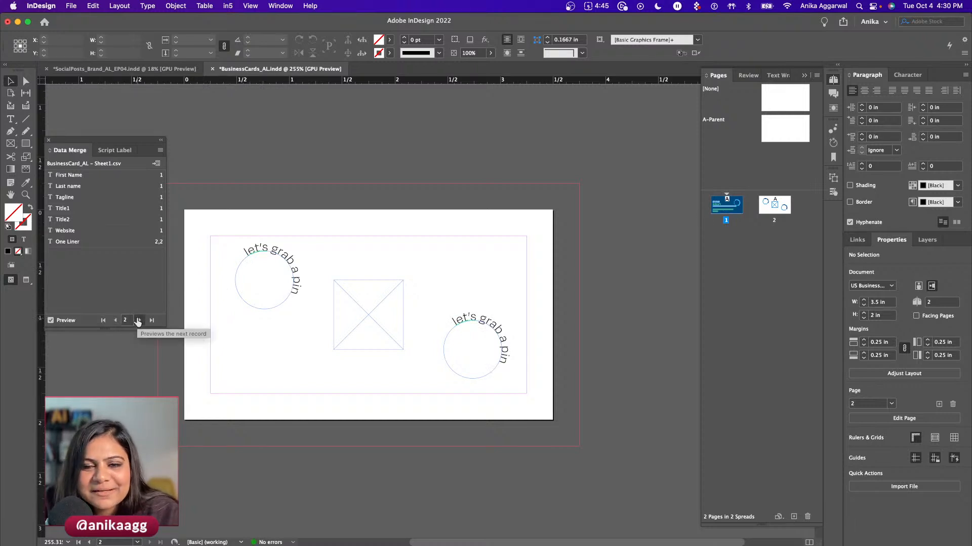
{"action": "left_click", "coordinate": [138, 321]}
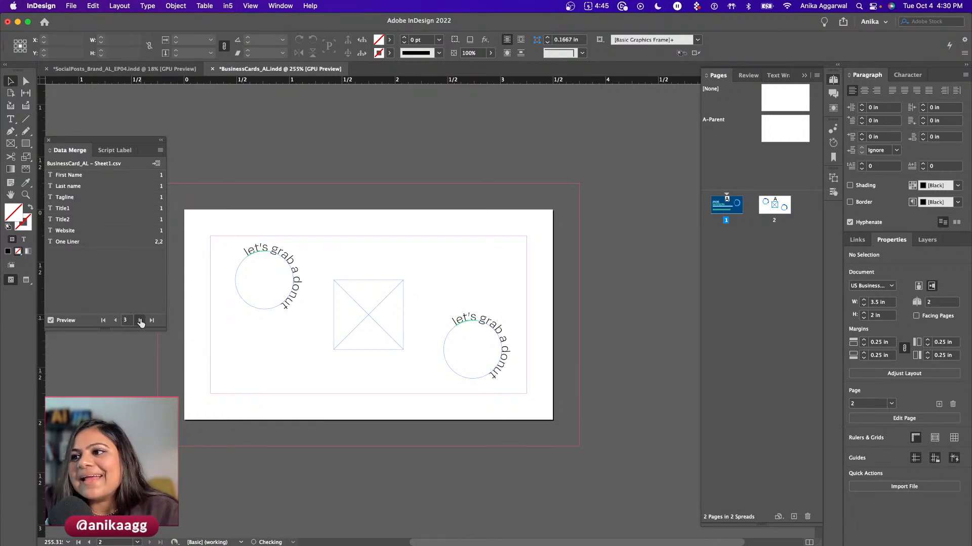
{"action": "left_click", "coordinate": [139, 321]}
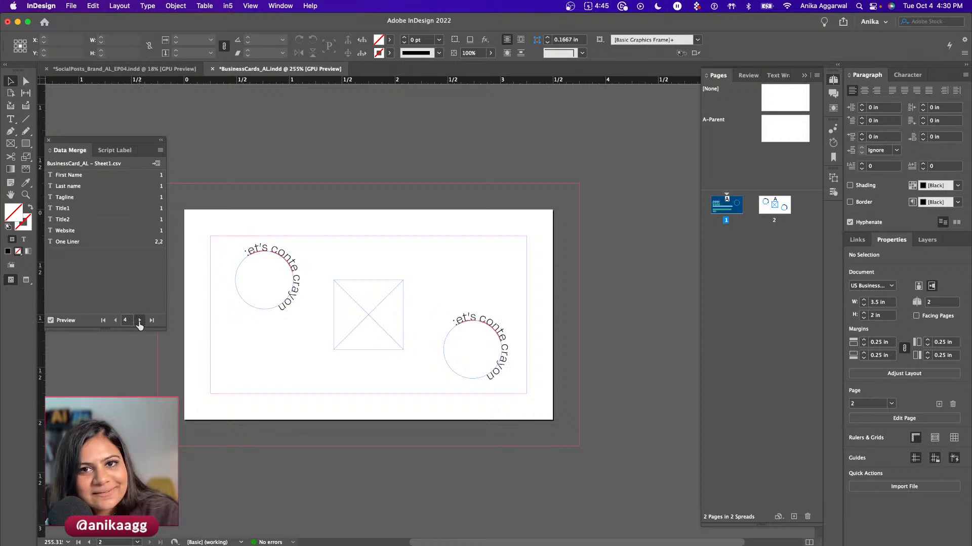
{"action": "scroll", "coordinate": [223, 320], "scroll_direction": "up", "scroll_amount": 5}
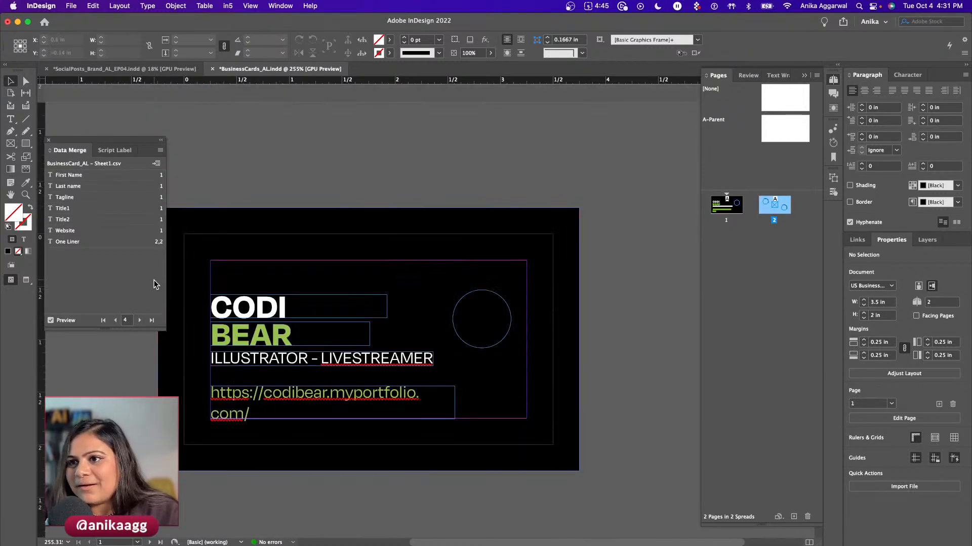
{"action": "left_click", "coordinate": [115, 321]}
{"action": "left_click", "coordinate": [115, 321]}
{"action": "left_click", "coordinate": [115, 321]}
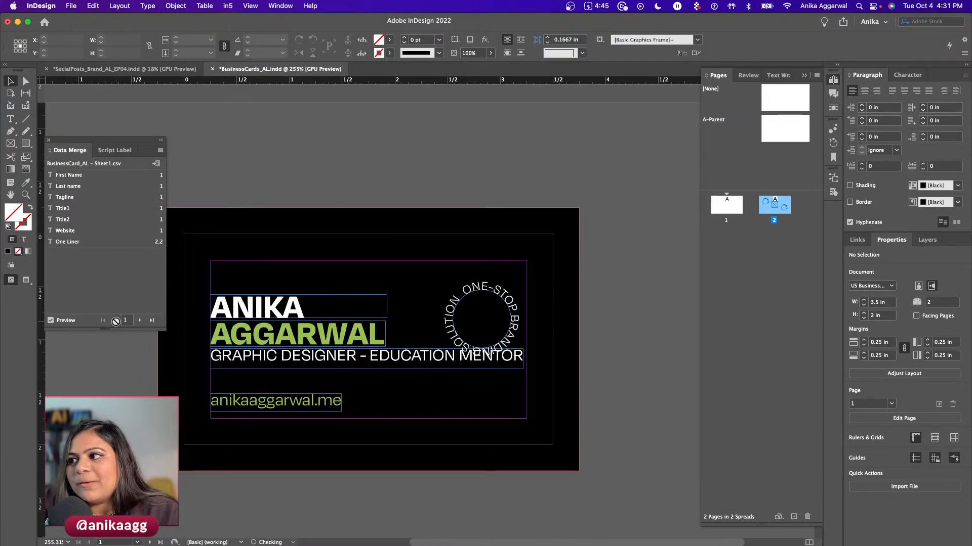
{"action": "scroll", "coordinate": [302, 339], "scroll_direction": "down", "scroll_amount": 5}
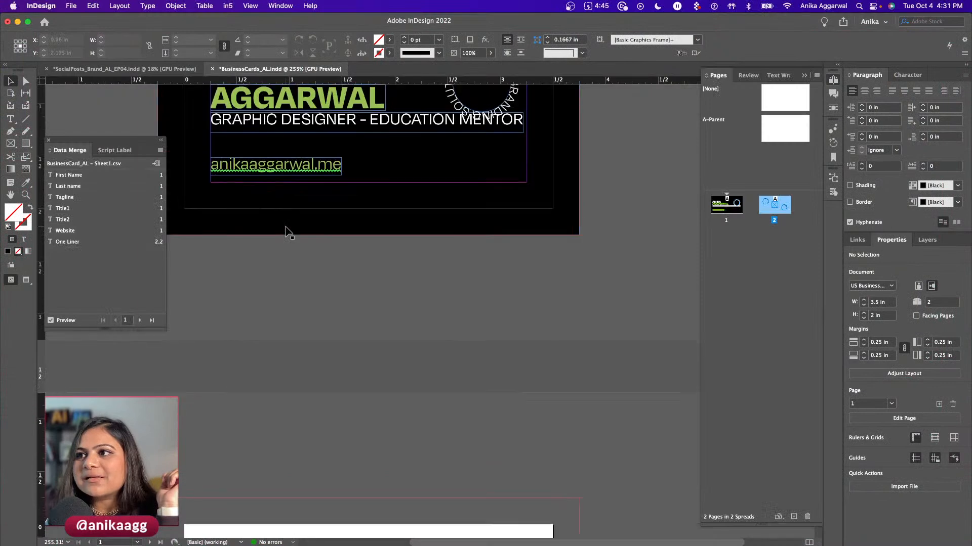
{"action": "scroll", "coordinate": [286, 232], "scroll_direction": "up", "scroll_amount": 4}
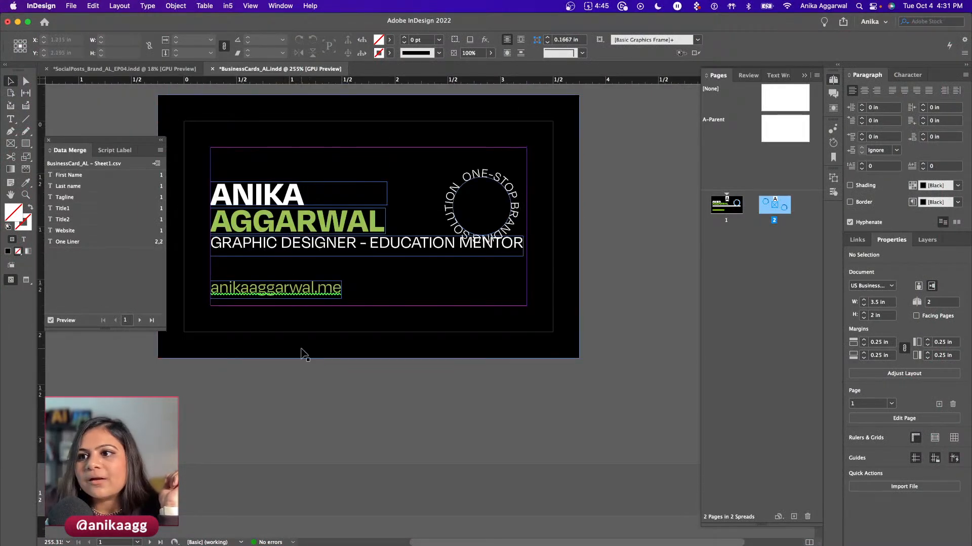
{"action": "left_click", "coordinate": [137, 322]}
{"action": "left_click", "coordinate": [137, 322]}
{"action": "left_click", "coordinate": [116, 321]}
{"action": "left_click", "coordinate": [116, 321]}
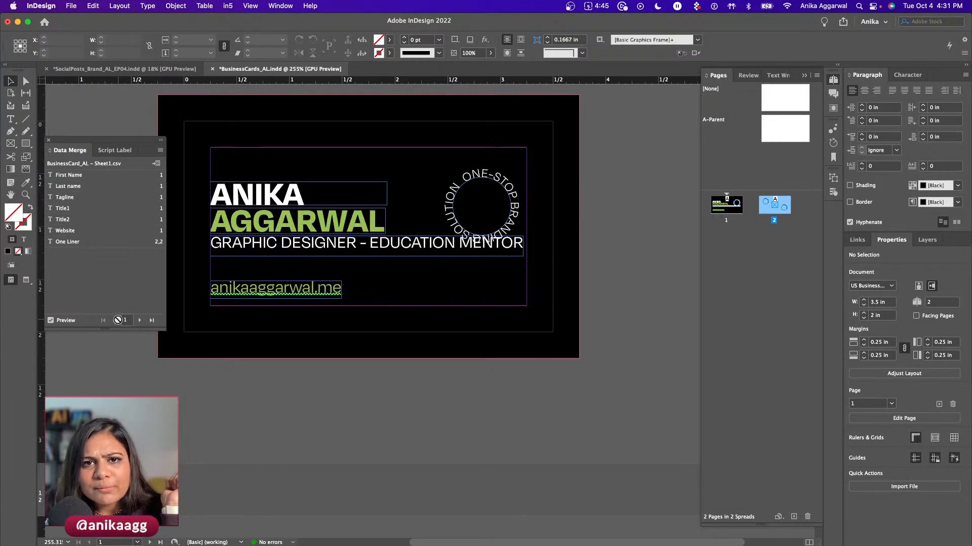
- Open Create Merged Document and set Records to Merge to All Records
{"action": "left_click", "coordinate": [157, 166]}
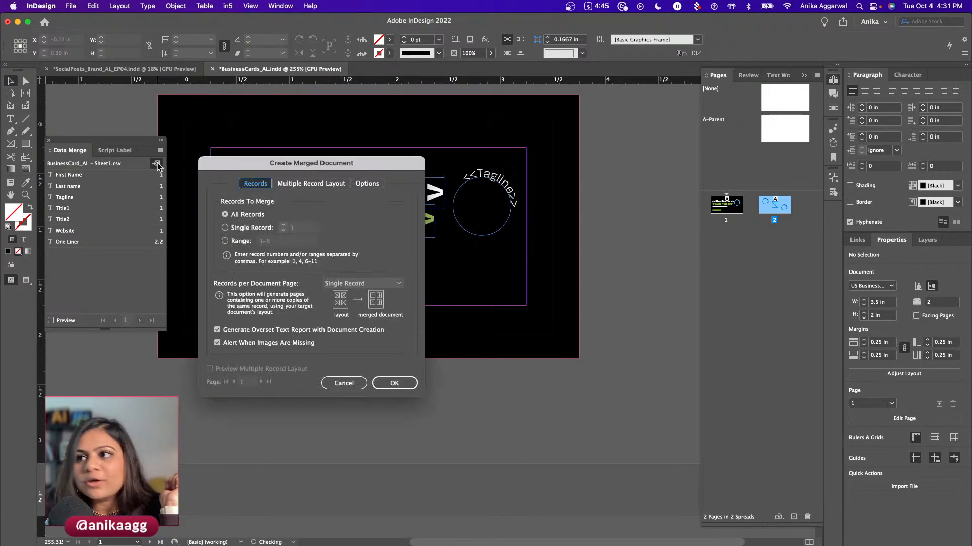
{"action": "left_click_drag", "start_coordinate": [275, 171], "coordinate": [234, 183]}
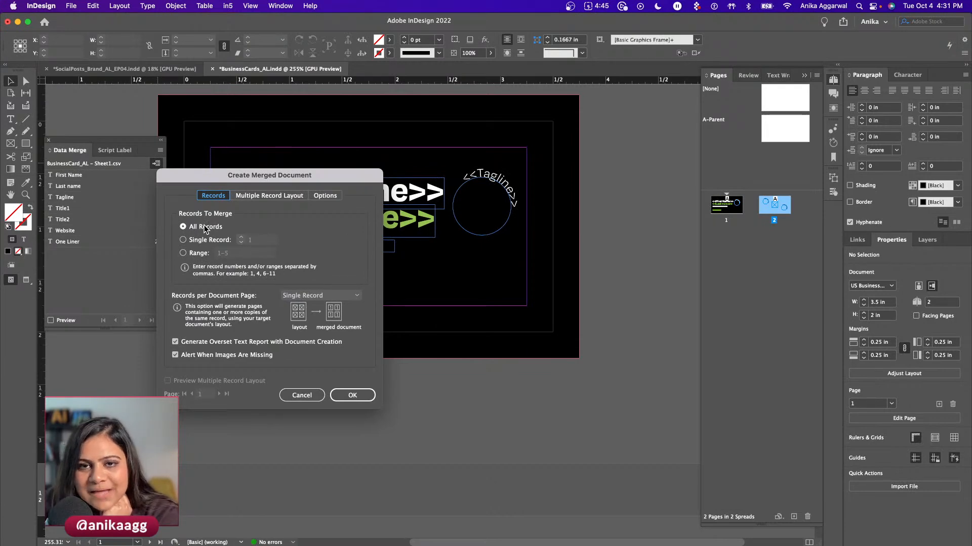
{"action": "left_click", "coordinate": [201, 244]}
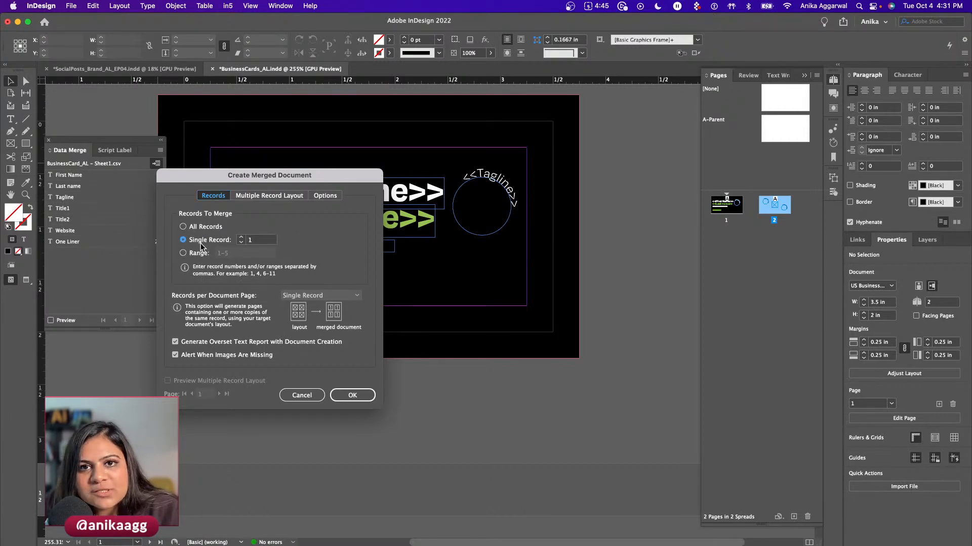
{"action": "left_click", "coordinate": [199, 253]}
{"action": "left_click", "coordinate": [192, 227]}
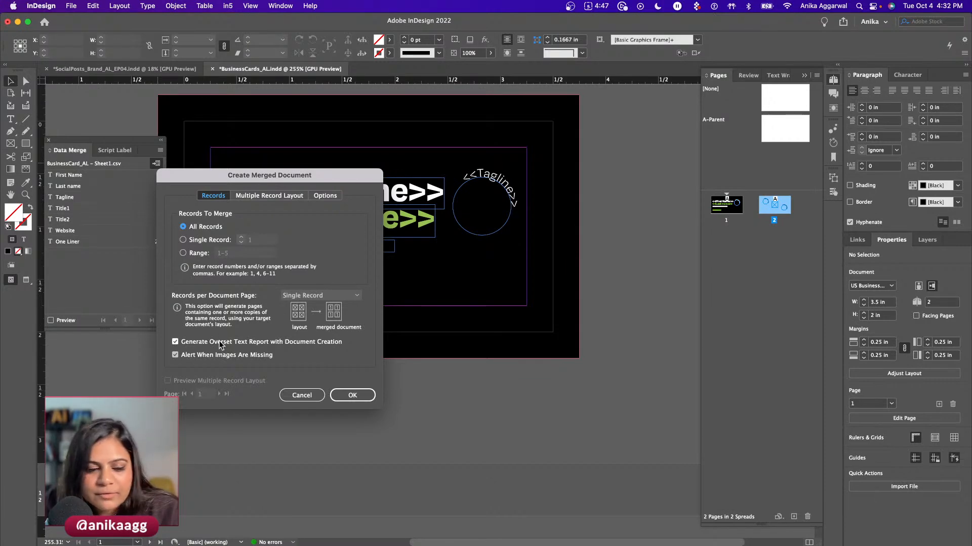
- Review the Multiple Record Layout and Options settings unchanged, then generate the merged document
{"action": "left_click", "coordinate": [273, 198]}
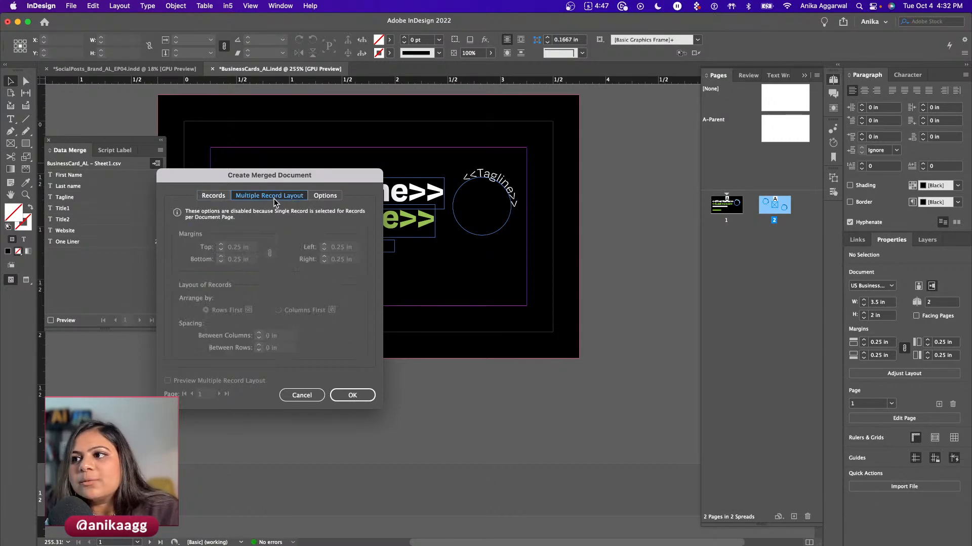
{"action": "left_click", "coordinate": [325, 196]}
{"action": "left_click", "coordinate": [218, 229]}
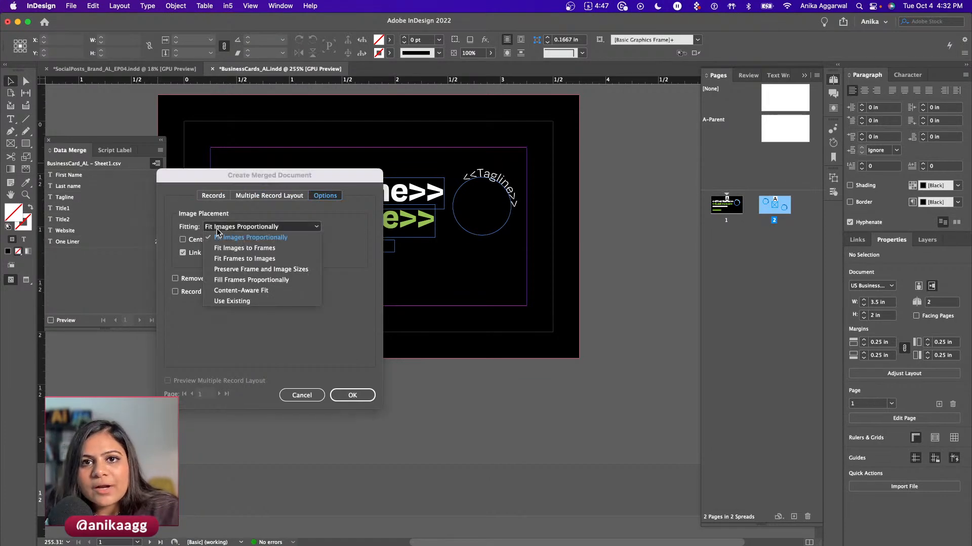
{"action": "left_click", "coordinate": [218, 230]}
{"action": "left_click", "coordinate": [213, 196]}
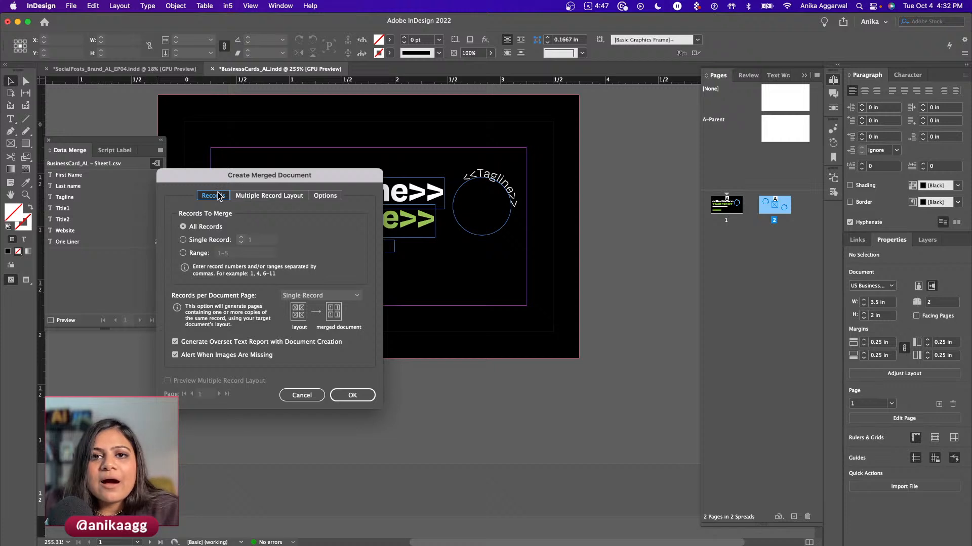
{"action": "left_click", "coordinate": [352, 396]}
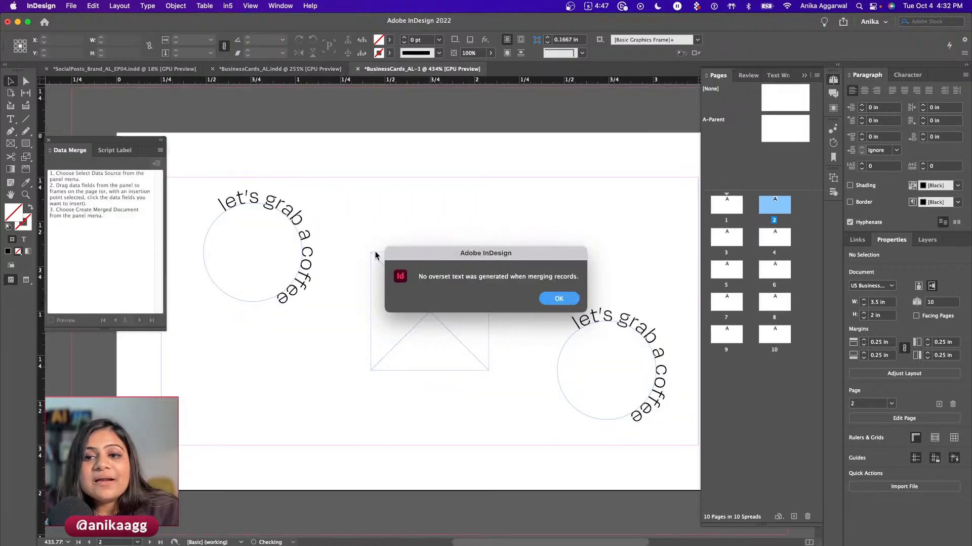
- Dismiss the overset text alert, scroll through the ten merged cards, and return to page 1
{"action": "left_click_drag", "start_coordinate": [457, 259], "coordinate": [353, 177]}
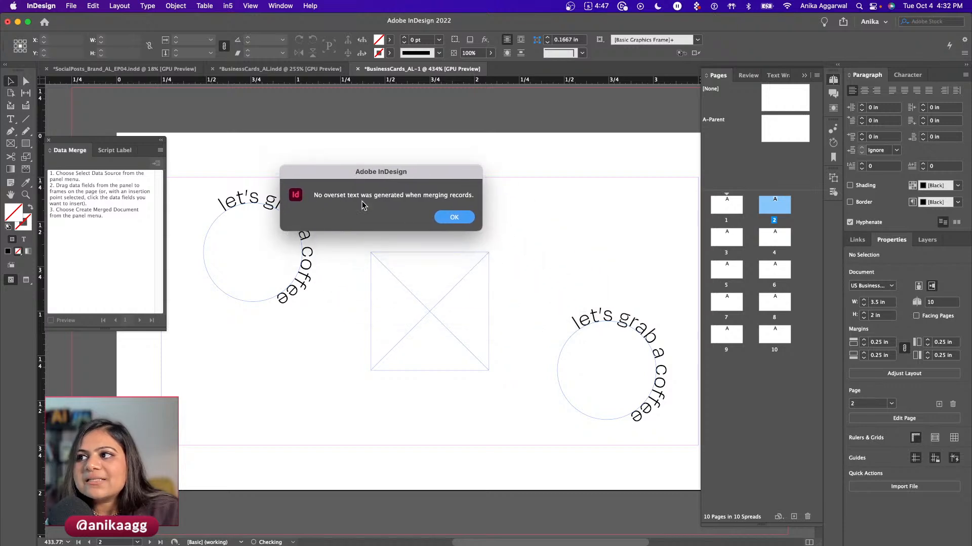
{"action": "left_click", "coordinate": [454, 220]}
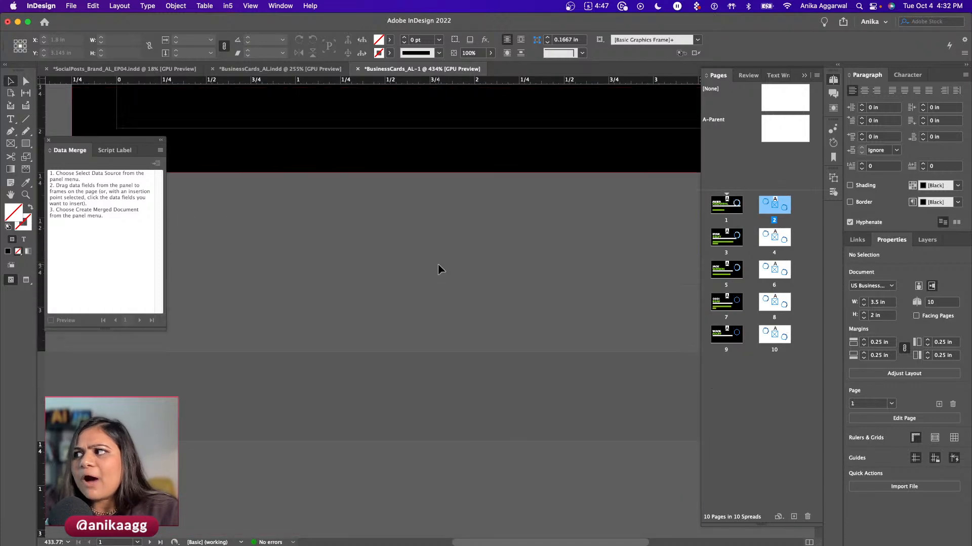
{"action": "scroll", "coordinate": [419, 248], "scroll_direction": "down", "scroll_amount": 5}
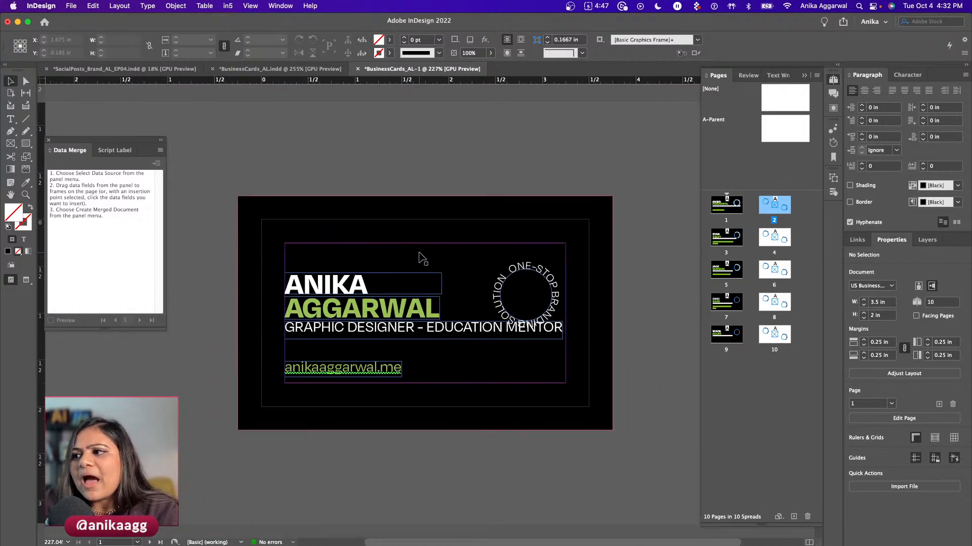
{"action": "scroll", "coordinate": [420, 253], "scroll_direction": "down", "scroll_amount": 2}
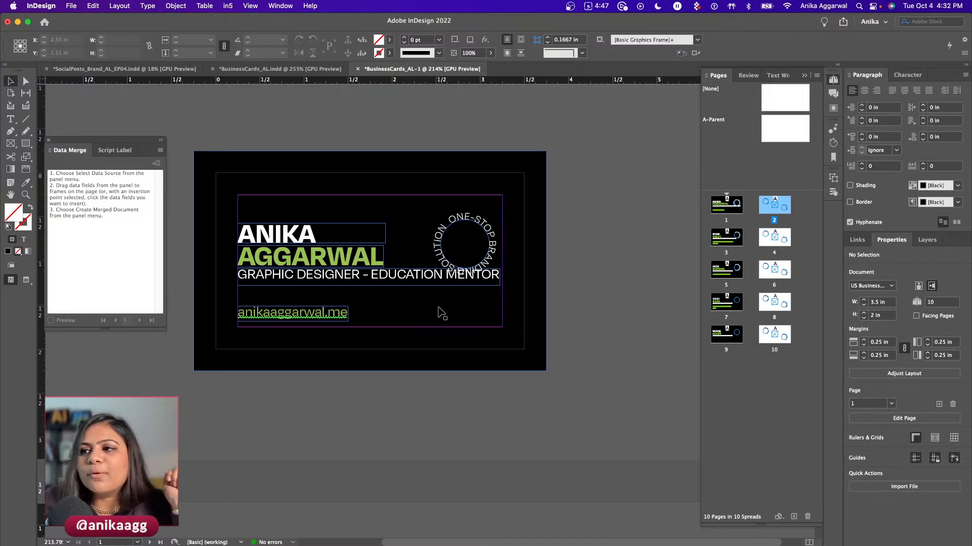
{"action": "scroll", "coordinate": [437, 306], "scroll_direction": "down", "scroll_amount": 10}
{"action": "scroll", "coordinate": [436, 305], "scroll_direction": "down", "scroll_amount": 3}
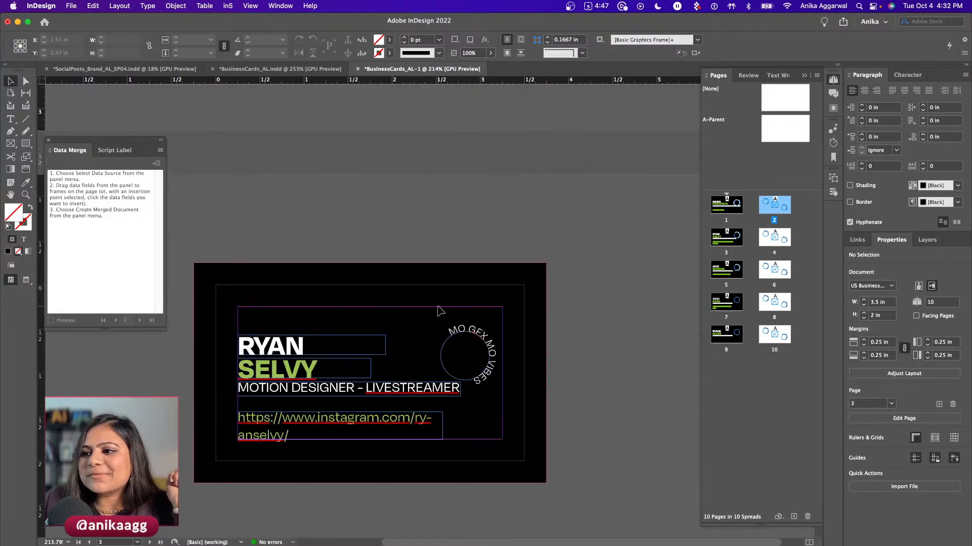
{"action": "scroll", "coordinate": [438, 311], "scroll_direction": "down", "scroll_amount": 7}
{"action": "scroll", "coordinate": [438, 313], "scroll_direction": "down", "scroll_amount": 10}
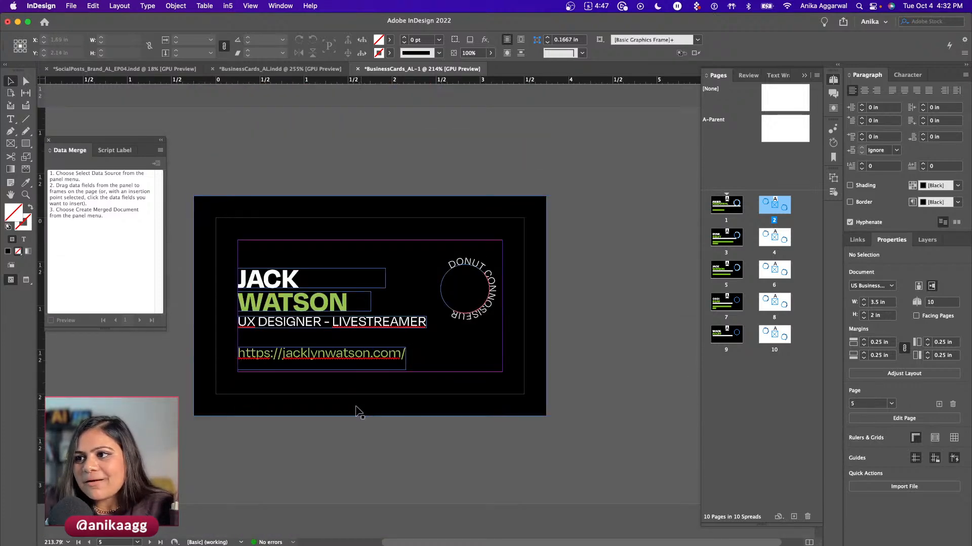
{"action": "scroll", "coordinate": [347, 403], "scroll_direction": "down", "scroll_amount": 15}
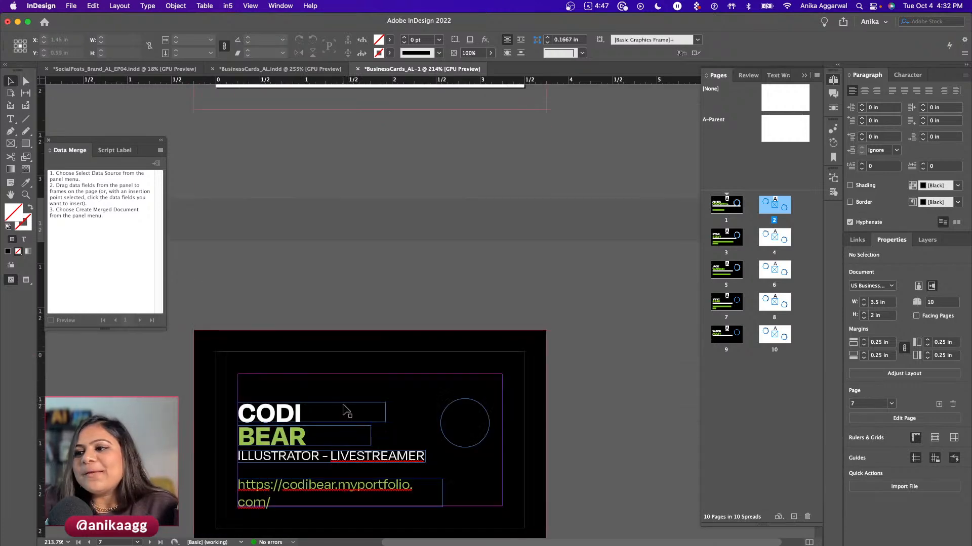
{"action": "scroll", "coordinate": [344, 406], "scroll_direction": "down", "scroll_amount": 14}
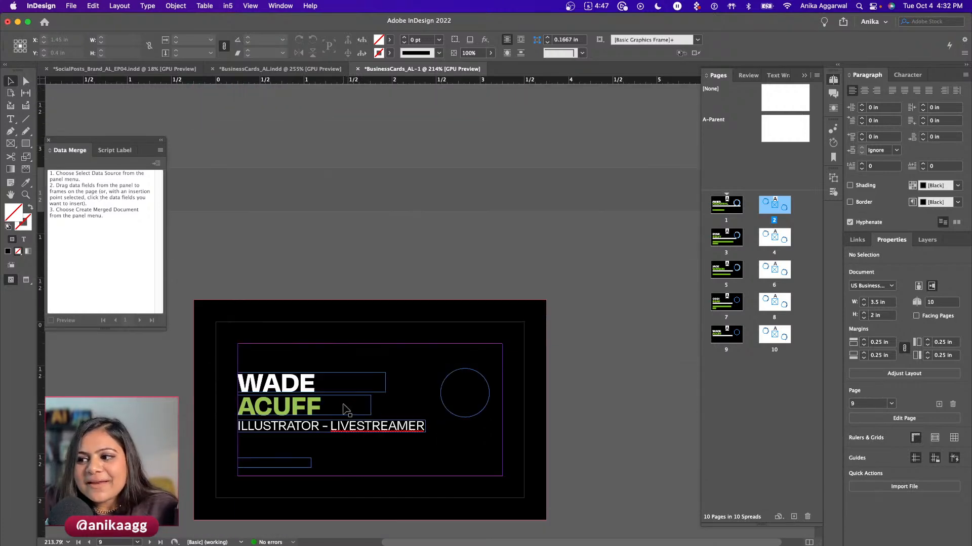
{"action": "scroll", "coordinate": [344, 405], "scroll_direction": "up", "scroll_amount": 20}
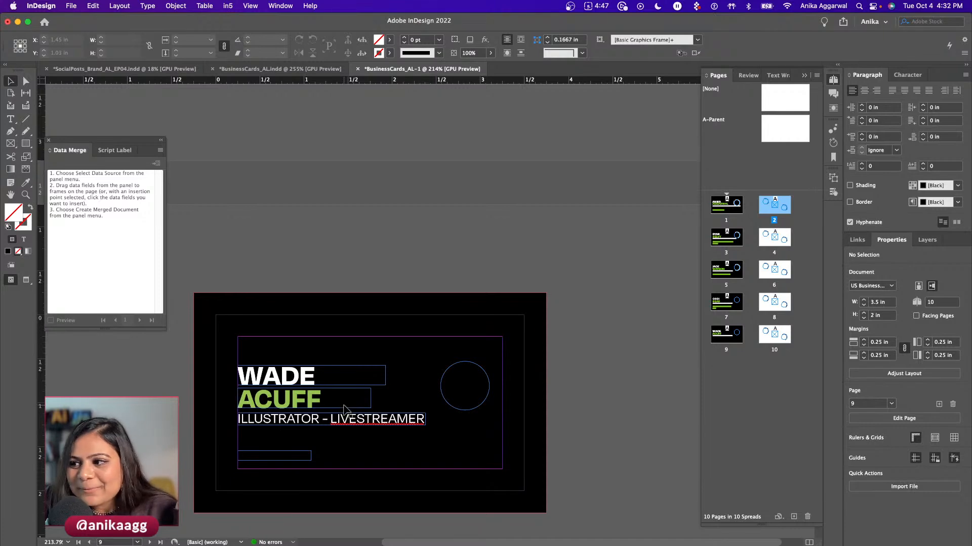
{"action": "scroll", "coordinate": [344, 401], "scroll_direction": "up", "scroll_amount": 18}
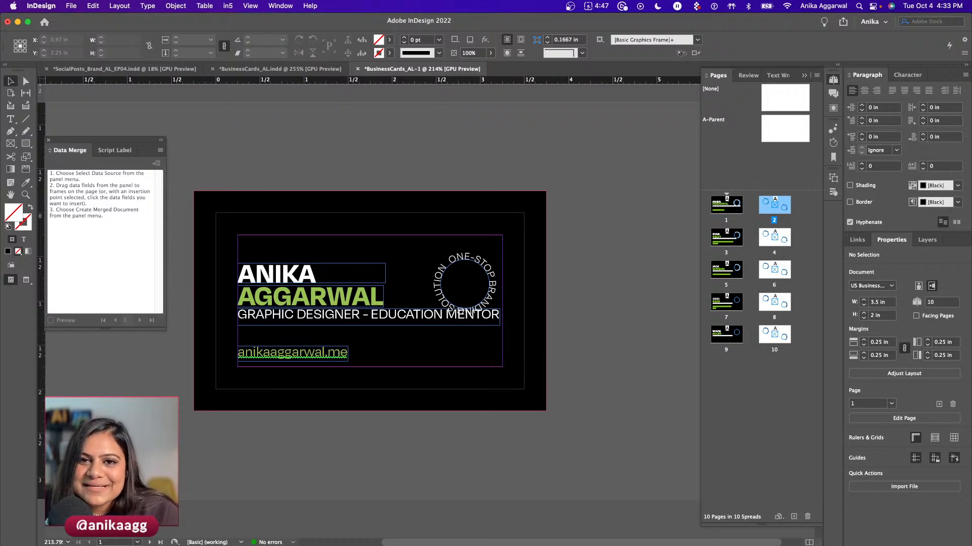
{"action": "left_click", "coordinate": [343, 184]}
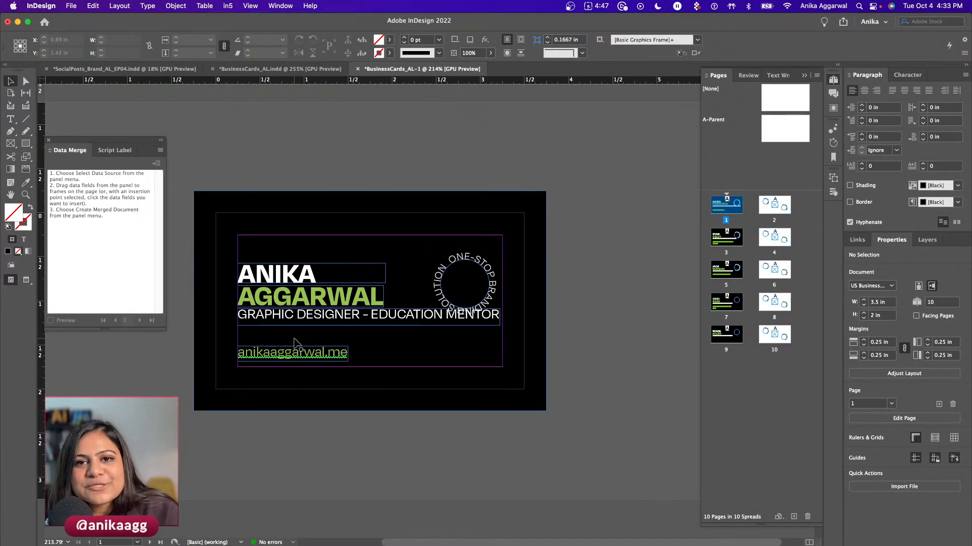
- Preview the Package summary and the PNG export settings, cancelling both
{"action": "left_click", "coordinate": [71, 6]}
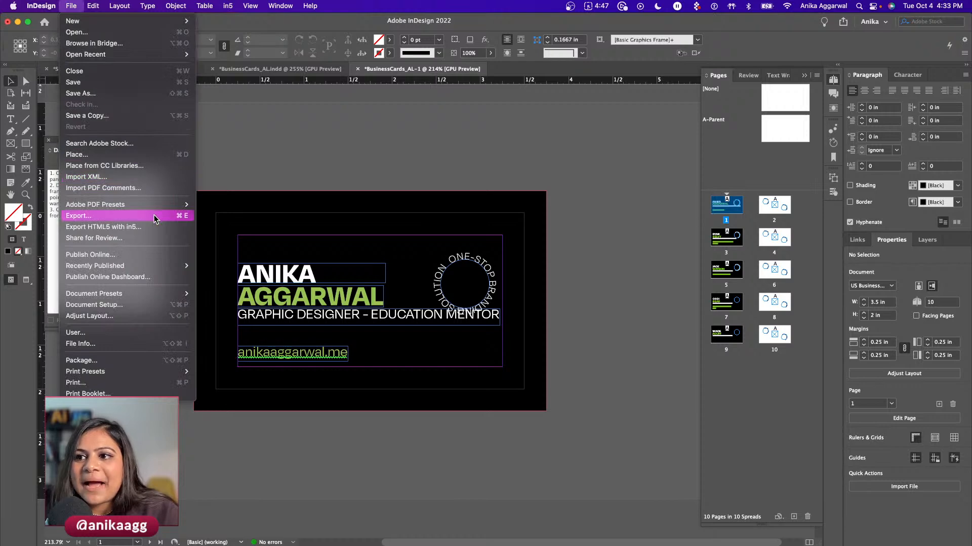
{"action": "left_click", "coordinate": [128, 361]}
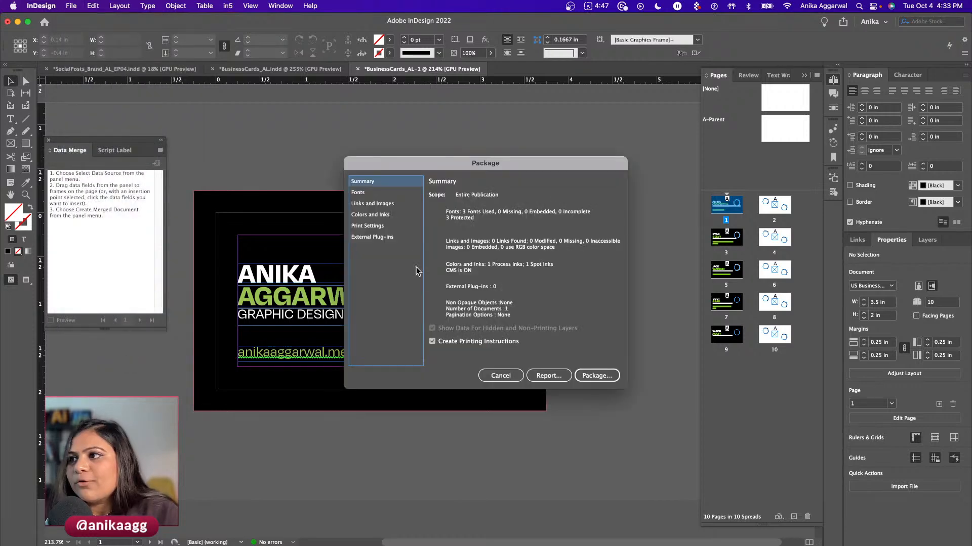
{"action": "left_click_drag", "start_coordinate": [436, 165], "coordinate": [195, 208]}
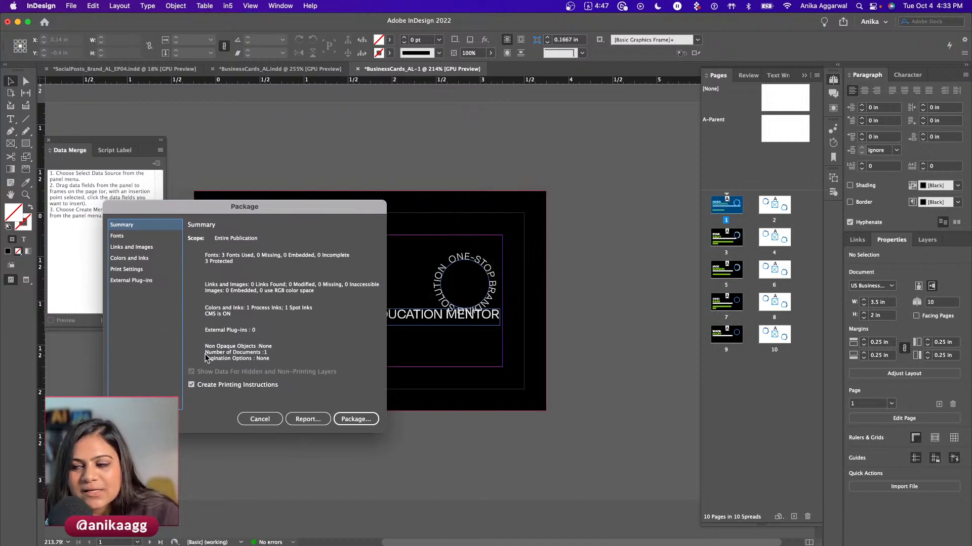
{"action": "left_click", "coordinate": [269, 420]}
{"action": "left_click", "coordinate": [72, 7]}
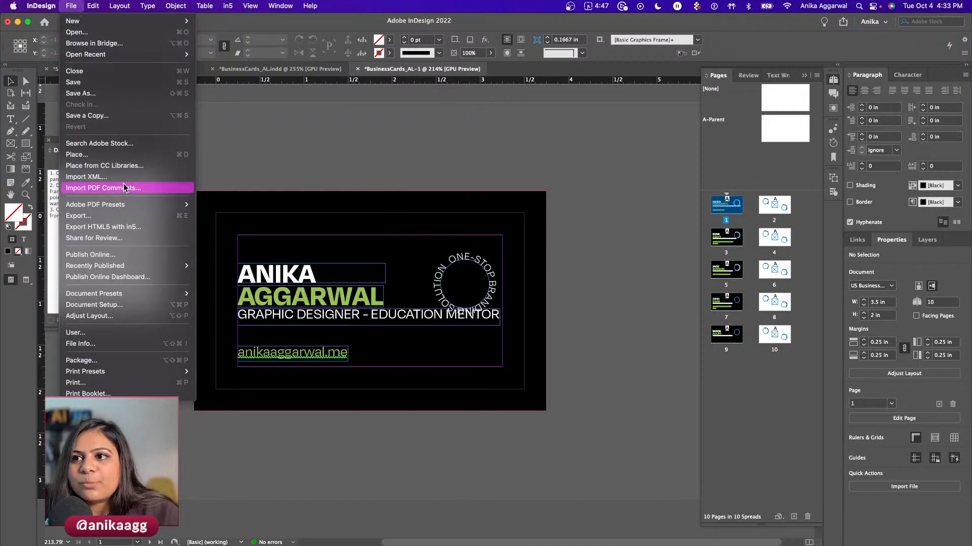
{"action": "left_click", "coordinate": [143, 215]}
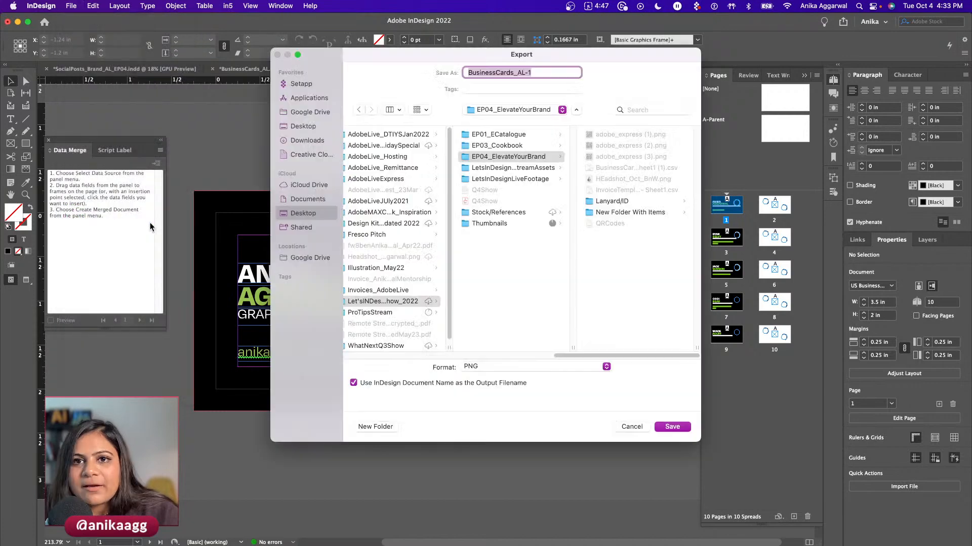
{"action": "left_click", "coordinate": [633, 427]}
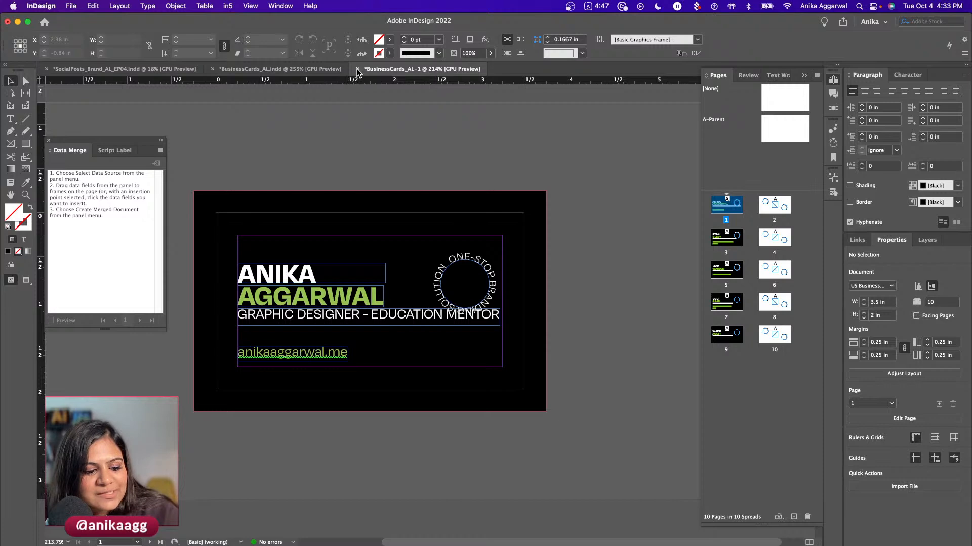
- Return to the BusinessCards_AL.indd template, check its empty image frame, then bring up the spreadsheet
{"action": "left_click", "coordinate": [284, 69]}
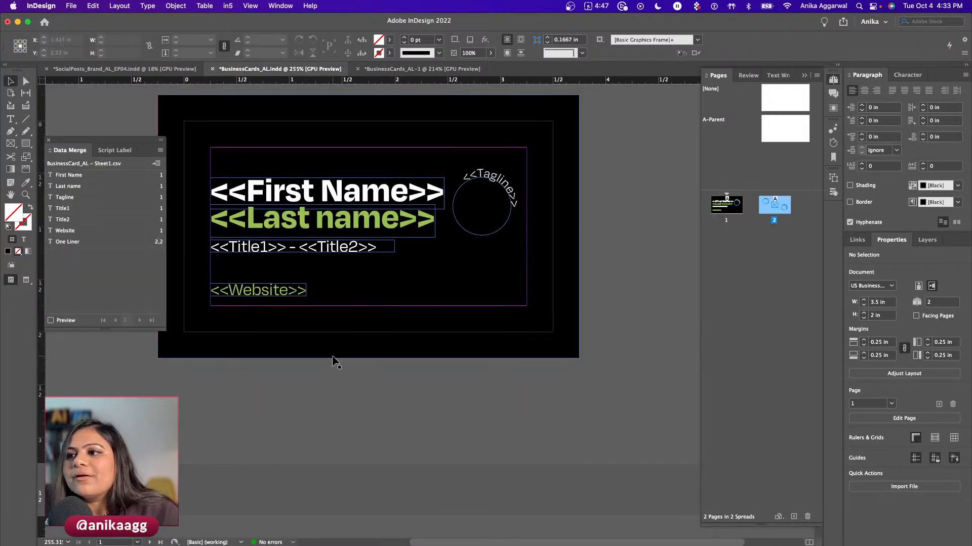
{"action": "scroll", "coordinate": [333, 354], "scroll_direction": "down", "scroll_amount": 10}
{"action": "left_click", "coordinate": [362, 319]}
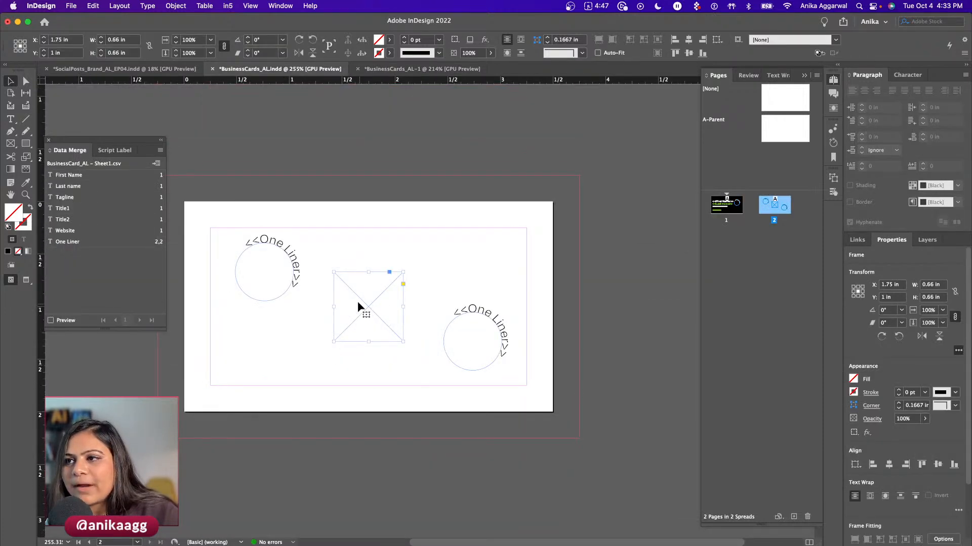
{"action": "left_click", "coordinate": [286, 154]}
{"action": "left_click", "coordinate": [108, 526]}
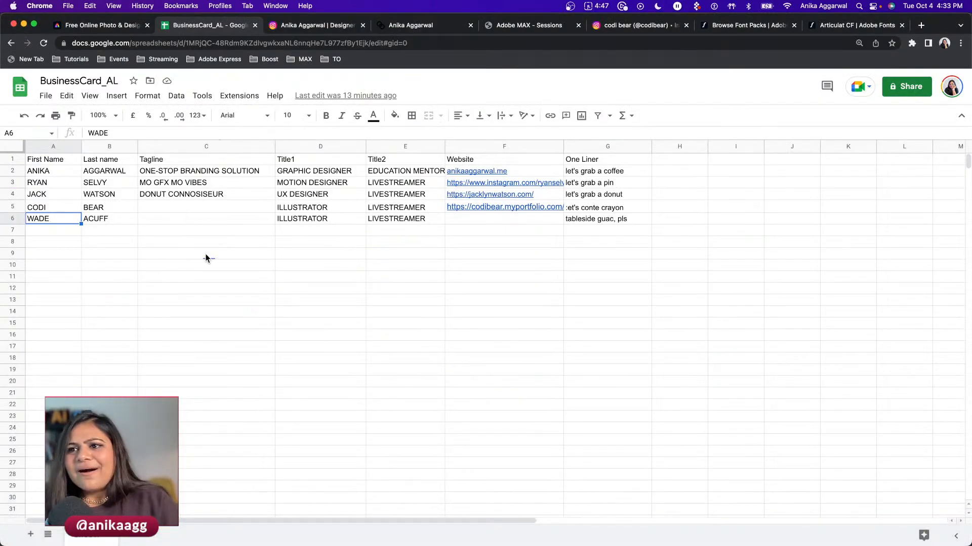
- Check the empty Tagline in cell C6, then return to InDesign
{"action": "left_click", "coordinate": [194, 219]}
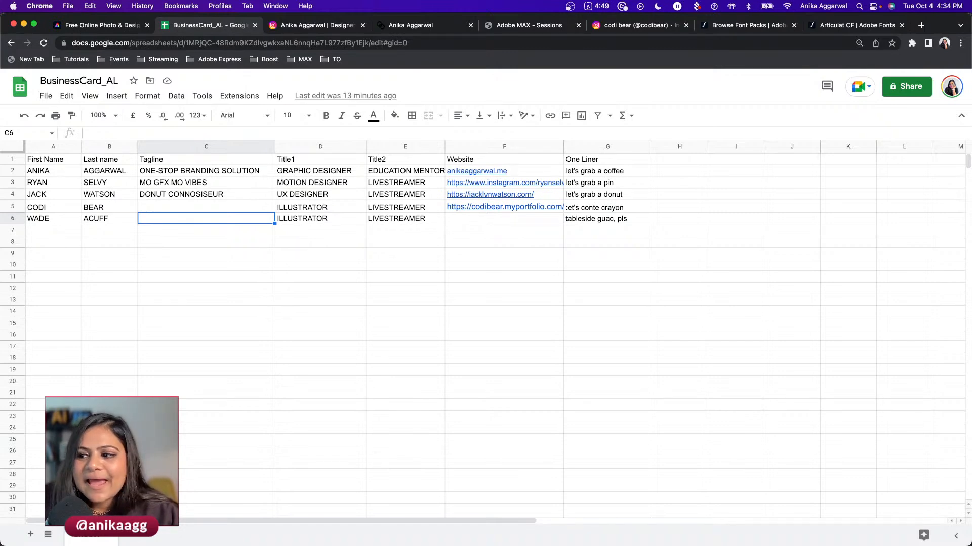
{"action": "left_click", "coordinate": [261, 514]}
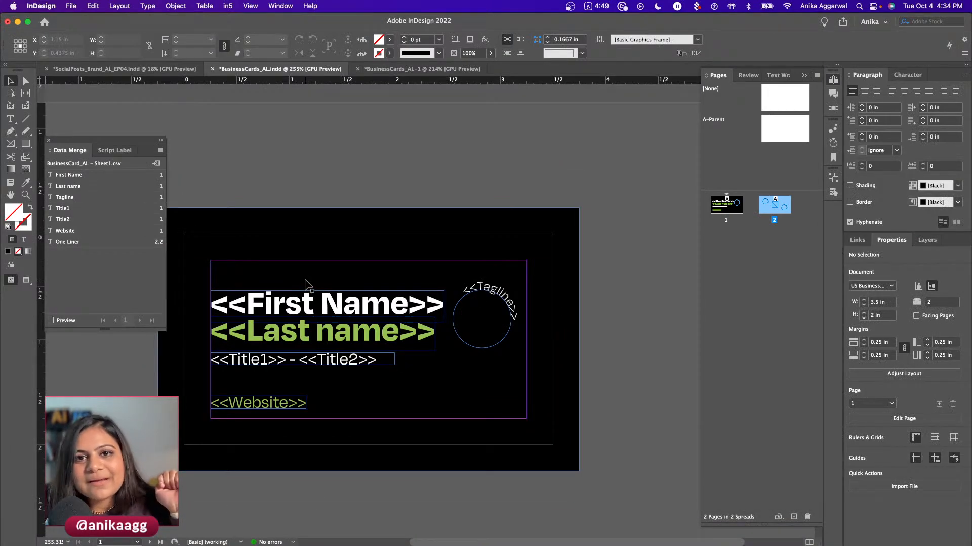
- Compare the merged cards with the template, glance at the spreadsheet, then go to the Home screen
{"action": "left_click", "coordinate": [422, 69]}
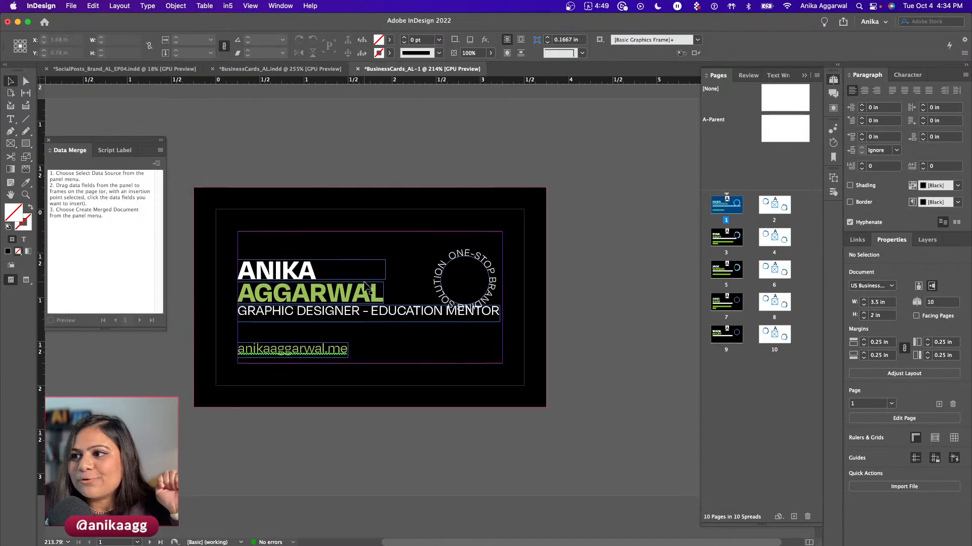
{"action": "scroll", "coordinate": [364, 282], "scroll_direction": "down", "scroll_amount": 20}
{"action": "scroll", "coordinate": [364, 283], "scroll_direction": "up", "scroll_amount": 20}
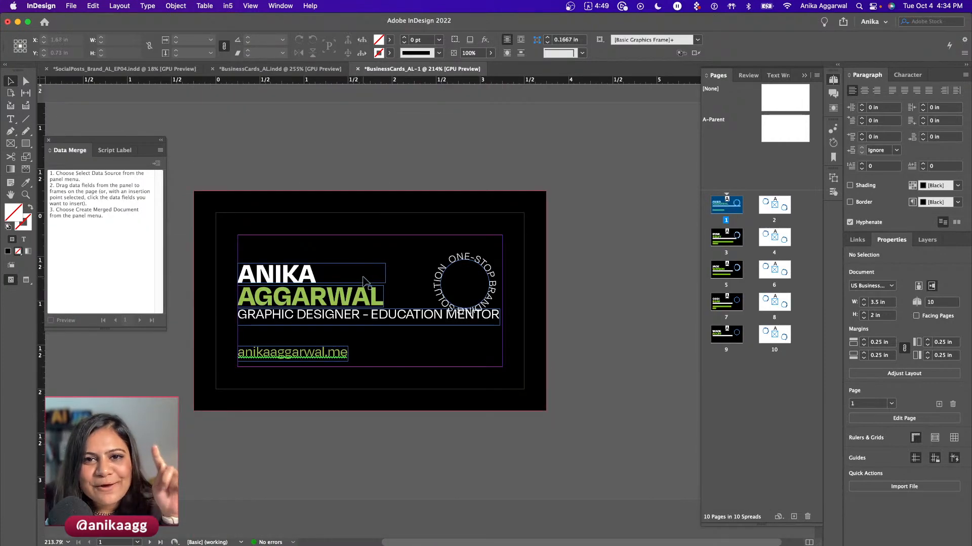
{"action": "left_click", "coordinate": [276, 69]}
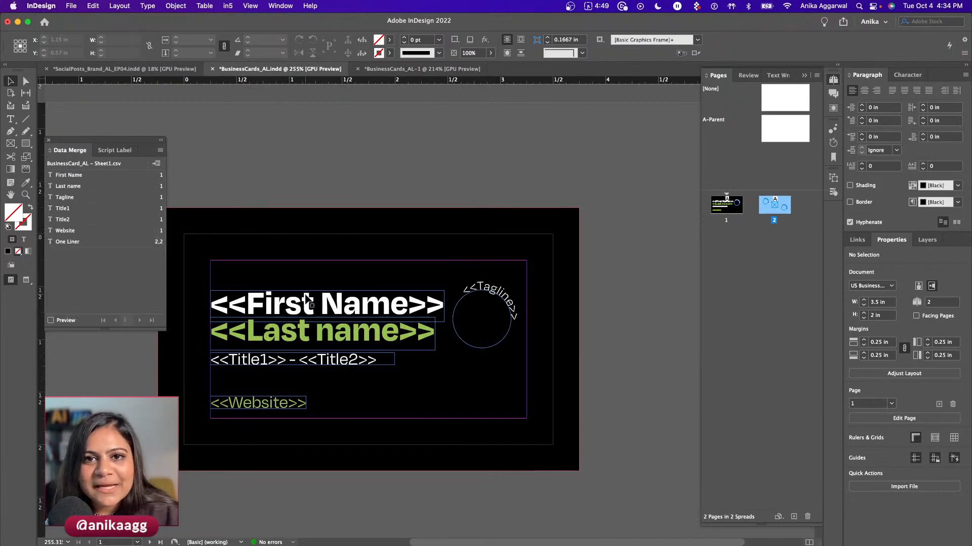
{"action": "mouse_move", "coordinate": [188, 542]}
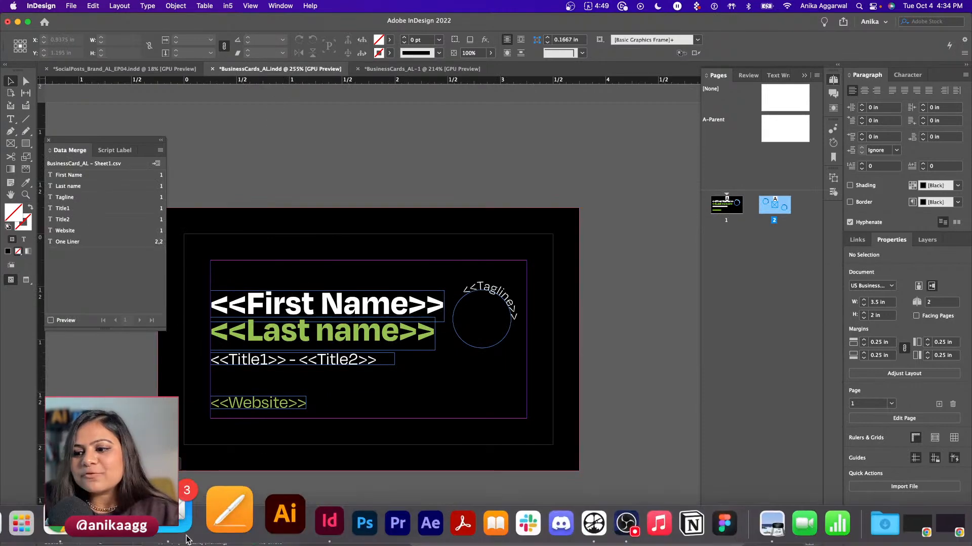
{"action": "left_click", "coordinate": [55, 529]}
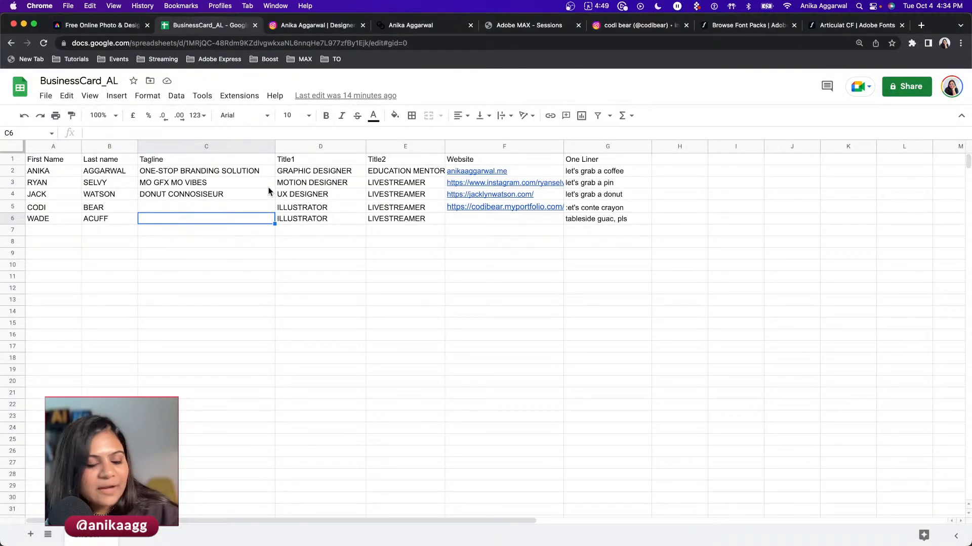
{"action": "left_click", "coordinate": [264, 526]}
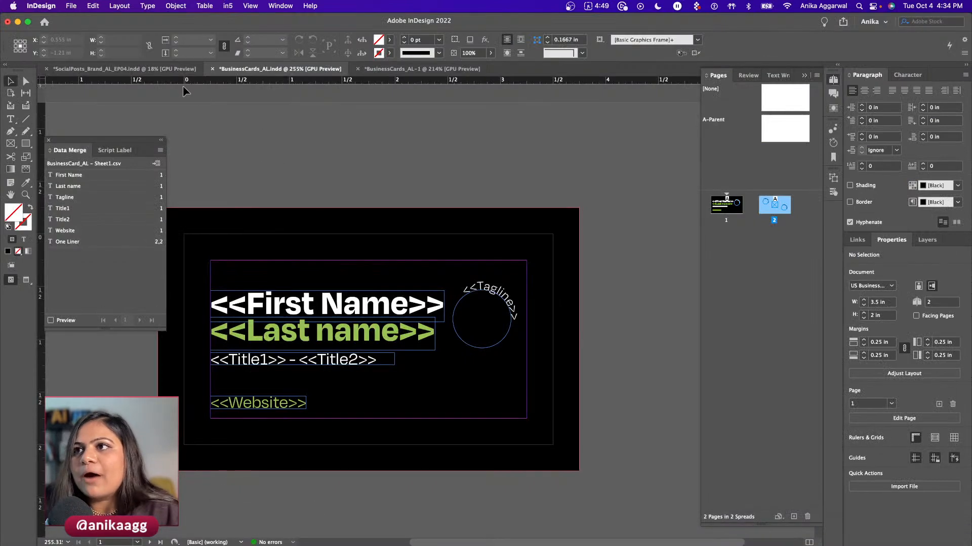
{"action": "left_click", "coordinate": [43, 23]}
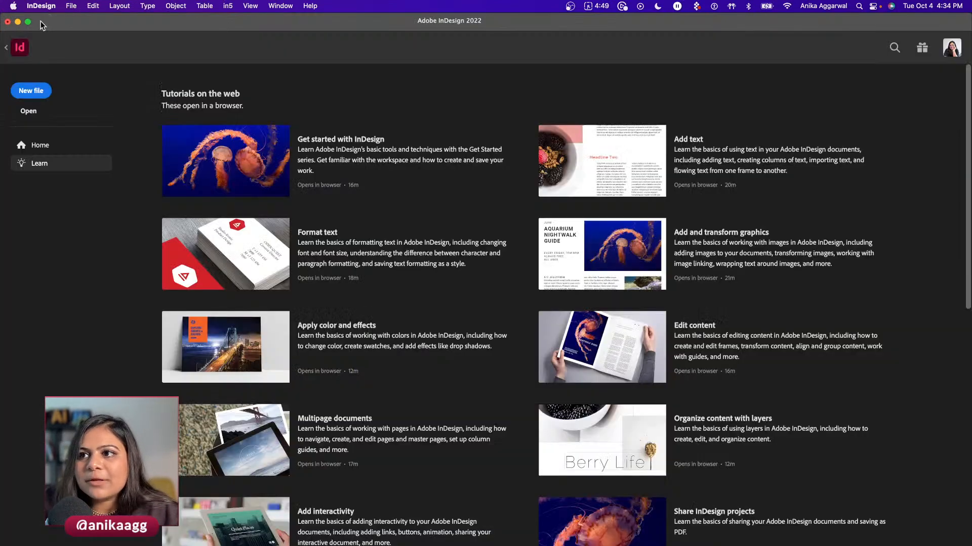
- Create a new 21p0 × 12p0 document and draw a square rectangle frame on it
{"action": "left_click", "coordinate": [43, 91]}
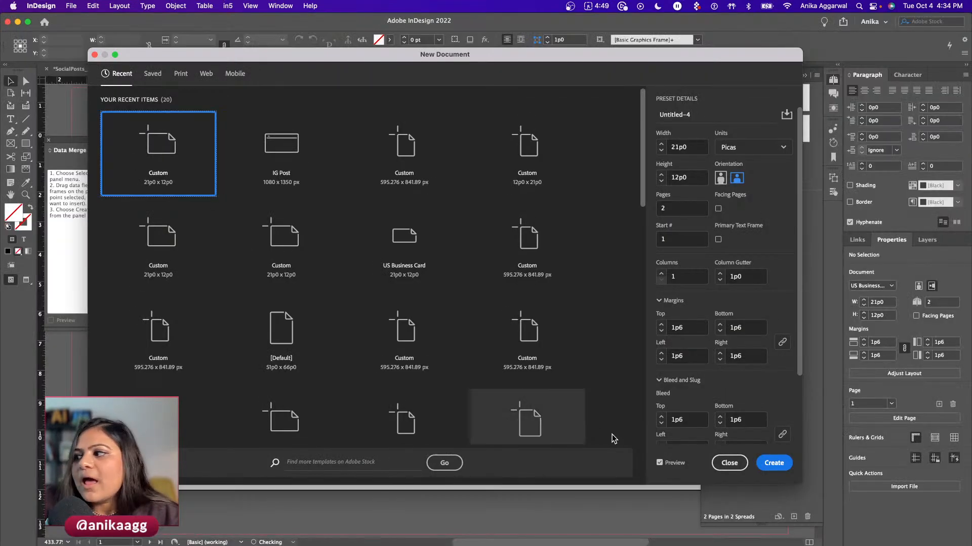
{"action": "left_click", "coordinate": [774, 463]}
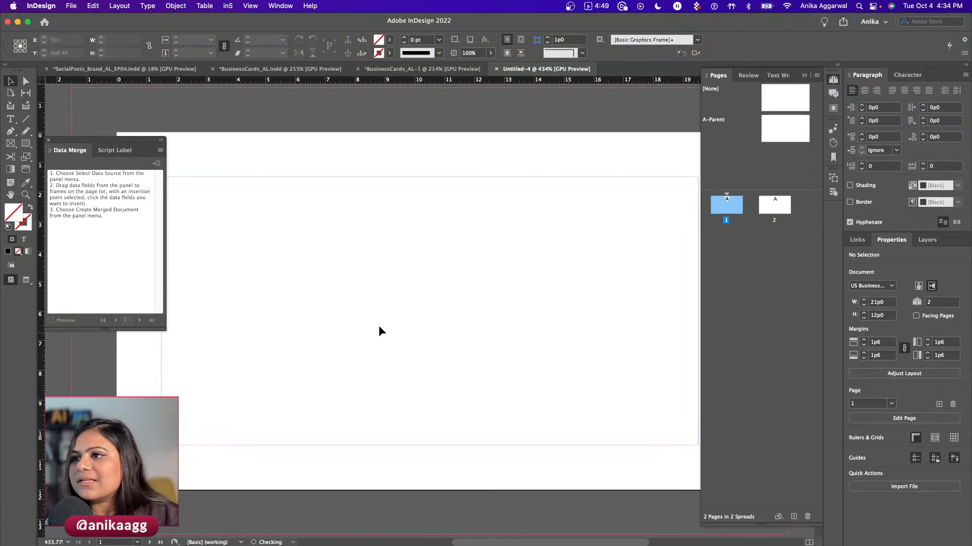
{"action": "left_click", "coordinate": [10, 143]}
{"action": "left_click", "coordinate": [38, 153]}
{"action": "left_click_drag", "start_coordinate": [293, 232], "coordinate": [437, 378]}
{"action": "key", "text": "v"}
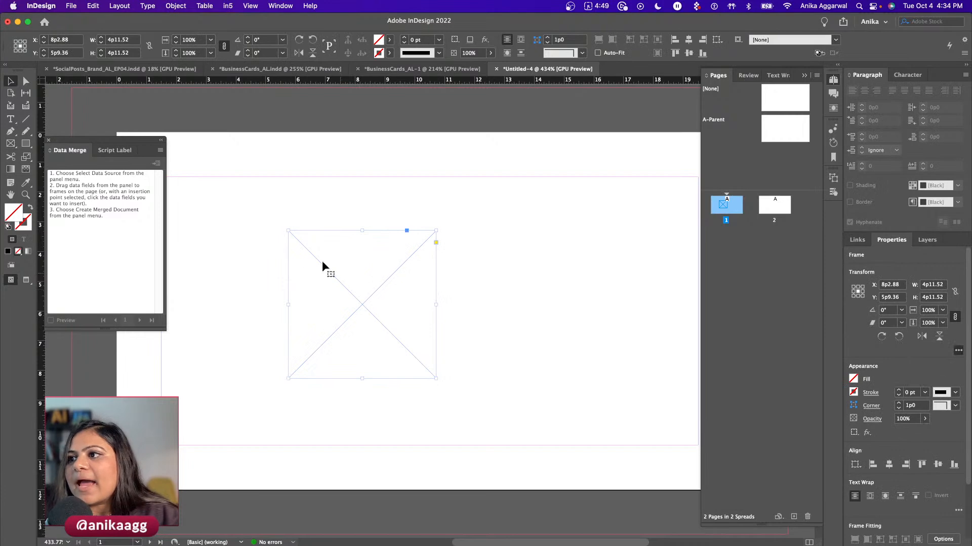
- Undo that frame and draw a smaller square frame at the page's upper left
{"action": "key", "text": "super+z"}
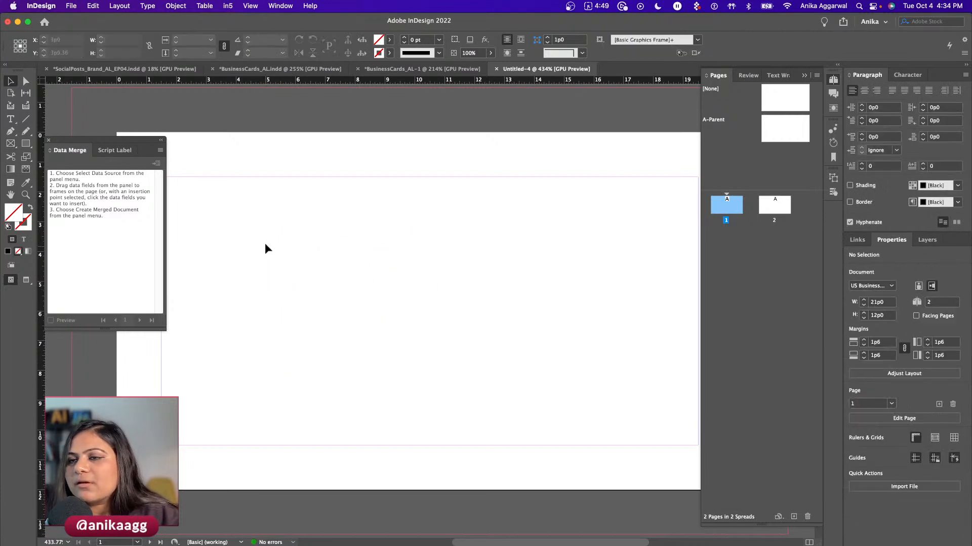
{"action": "left_click", "coordinate": [11, 144]}
{"action": "left_click_drag", "start_coordinate": [205, 225], "coordinate": [310, 331]}
{"action": "key", "text": "v"}
- Switch to the BusinessCard_AL sheet and inspect the website link in cell F5
{"action": "mouse_move", "coordinate": [255, 542]}
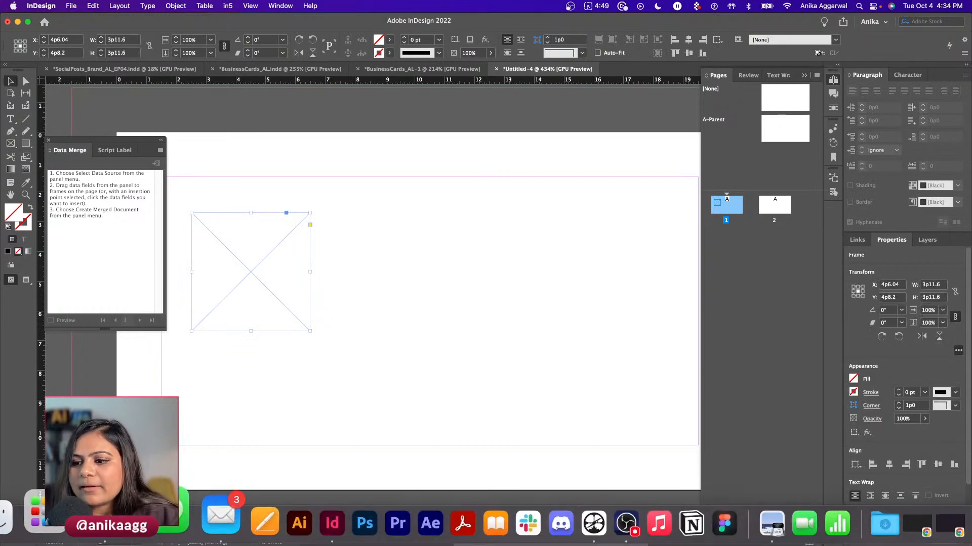
{"action": "key", "text": "super+Tab"}
{"action": "left_click", "coordinate": [487, 209]}
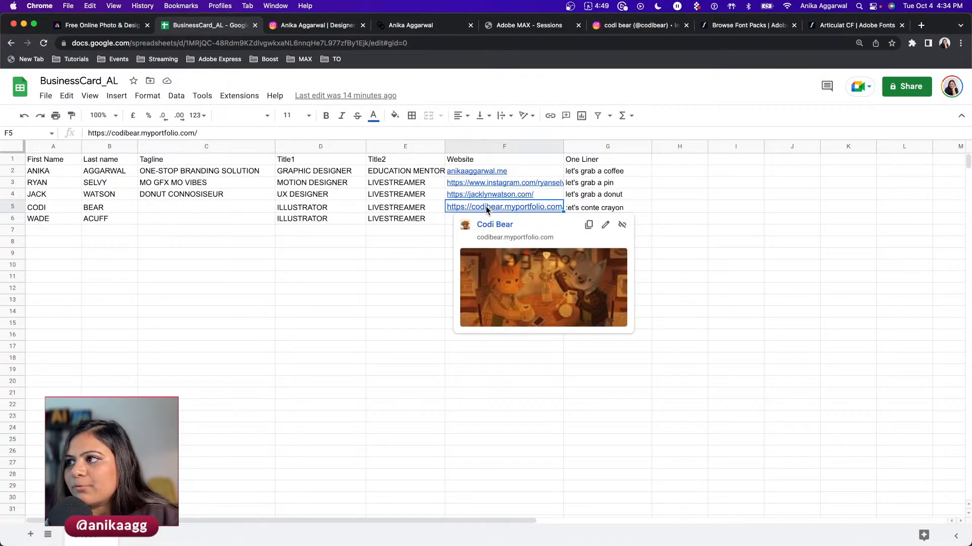
- Clear the website address from cell F5 in the sheet
{"action": "left_click_drag", "start_coordinate": [225, 132], "coordinate": [70, 133]}
{"action": "key", "text": "BackSpace"}
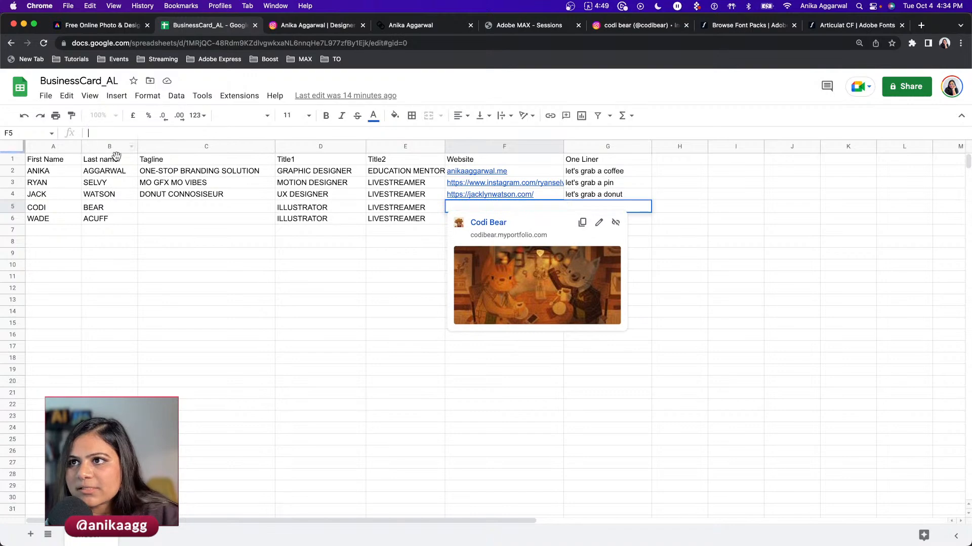
{"action": "key", "text": "super+Tab"}
{"action": "key", "text": "BackSpace"}
{"action": "key", "text": "super+Tab"}
{"action": "key", "text": "super+z"}
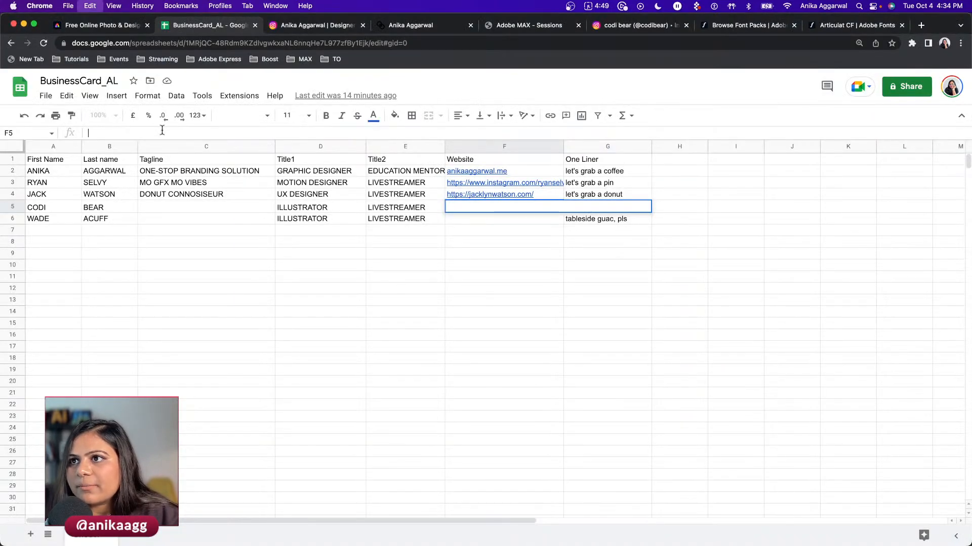
- Open the Beartober prompt list post on Instagram and copy its URL
{"action": "left_click", "coordinate": [635, 25]}
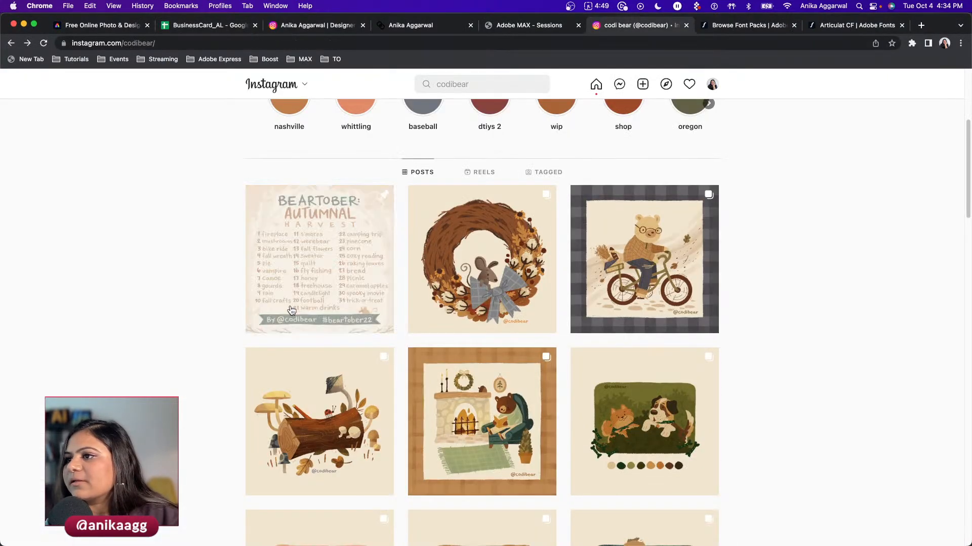
{"action": "left_click", "coordinate": [292, 310]}
{"action": "left_click", "coordinate": [189, 45]}
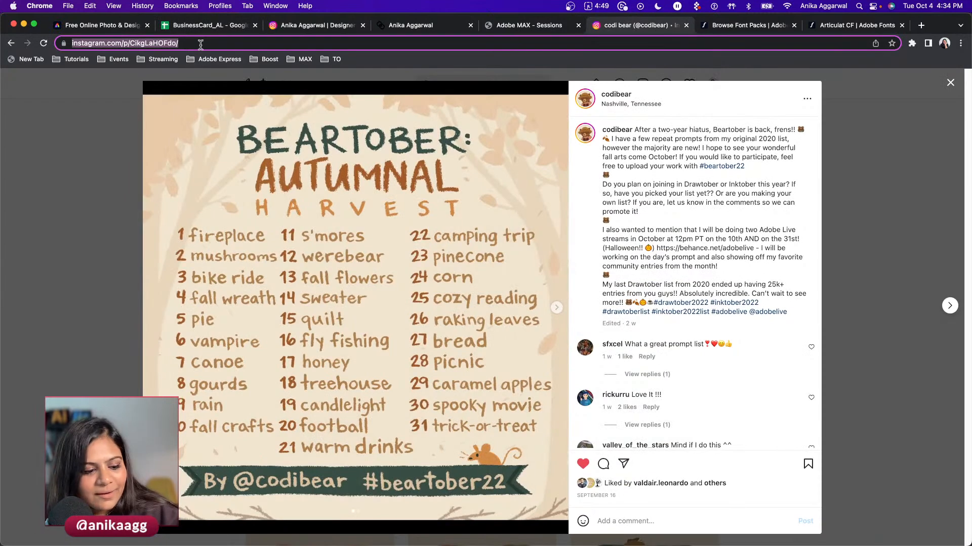
{"action": "key", "text": "super+Tab"}
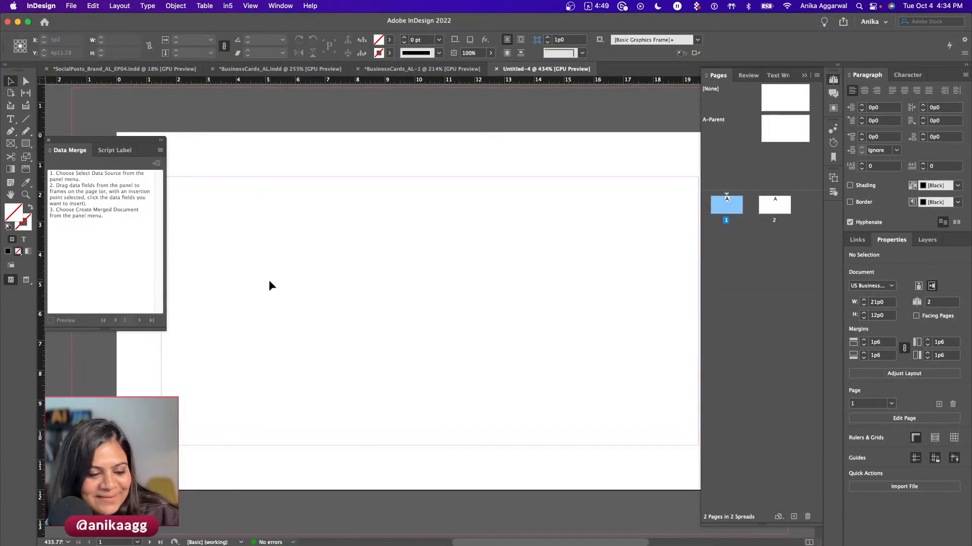
- Draw a square frame and fill it with a Web Hyperlink QR code using the Beartober post URL
{"action": "left_click", "coordinate": [10, 143]}
{"action": "left_click_drag", "start_coordinate": [296, 214], "coordinate": [442, 336]}
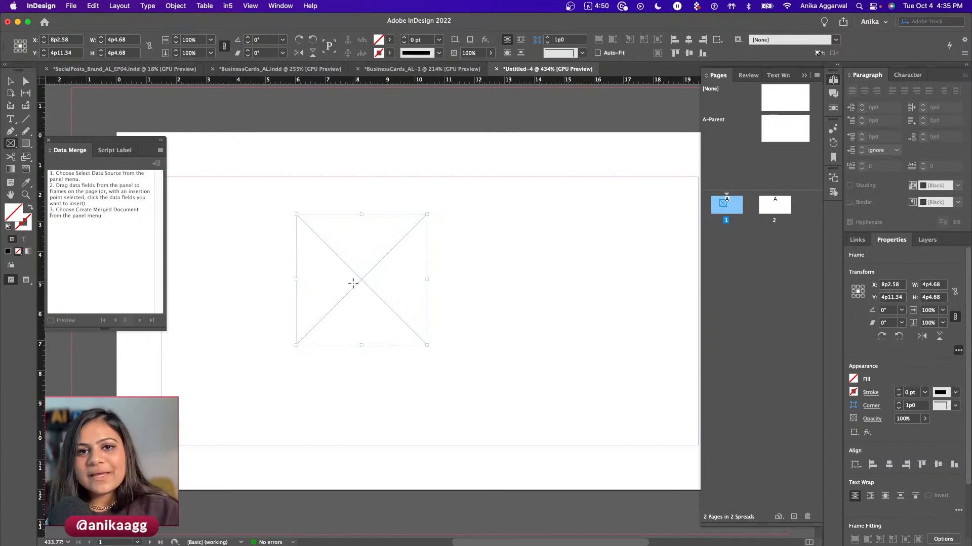
{"action": "right_click", "coordinate": [356, 276]}
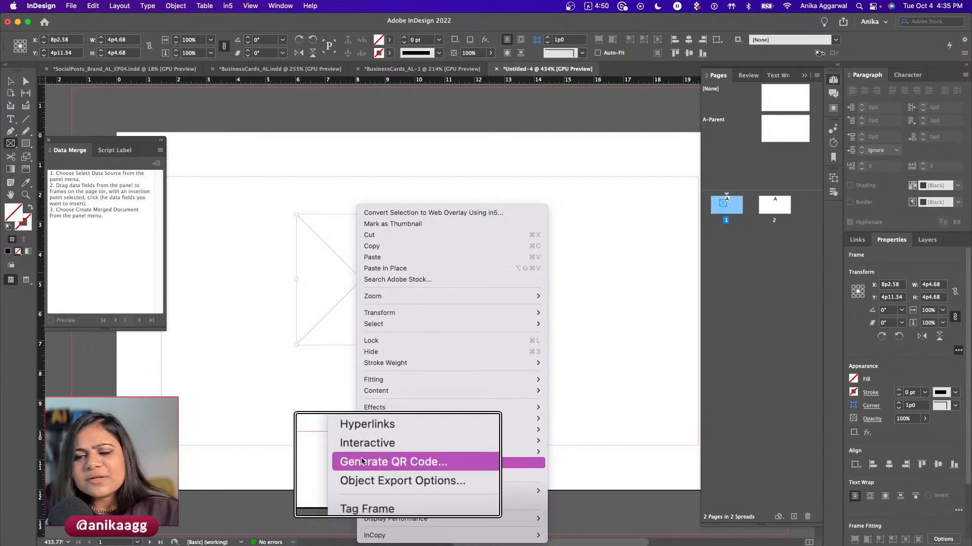
{"action": "left_click", "coordinate": [386, 467]}
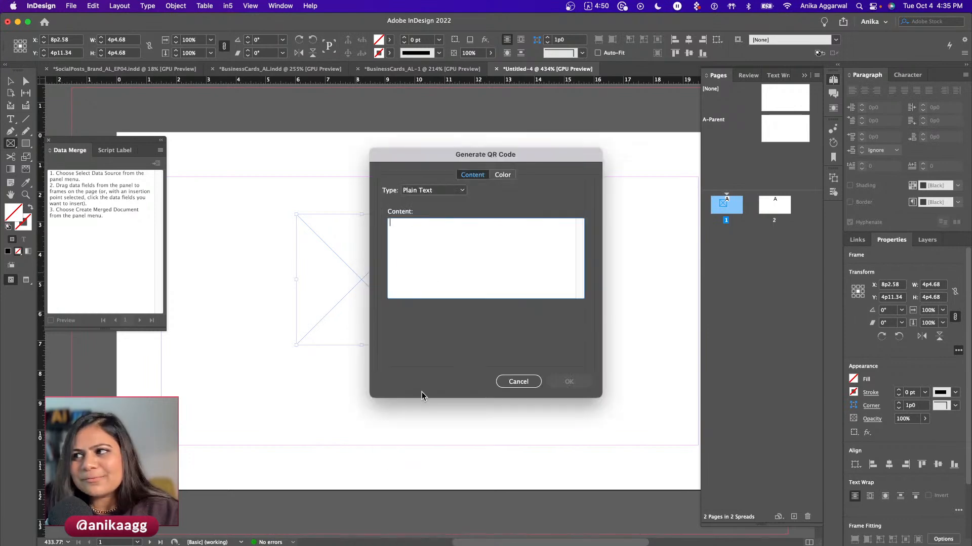
{"action": "left_click_drag", "start_coordinate": [356, 150], "coordinate": [301, 140]}
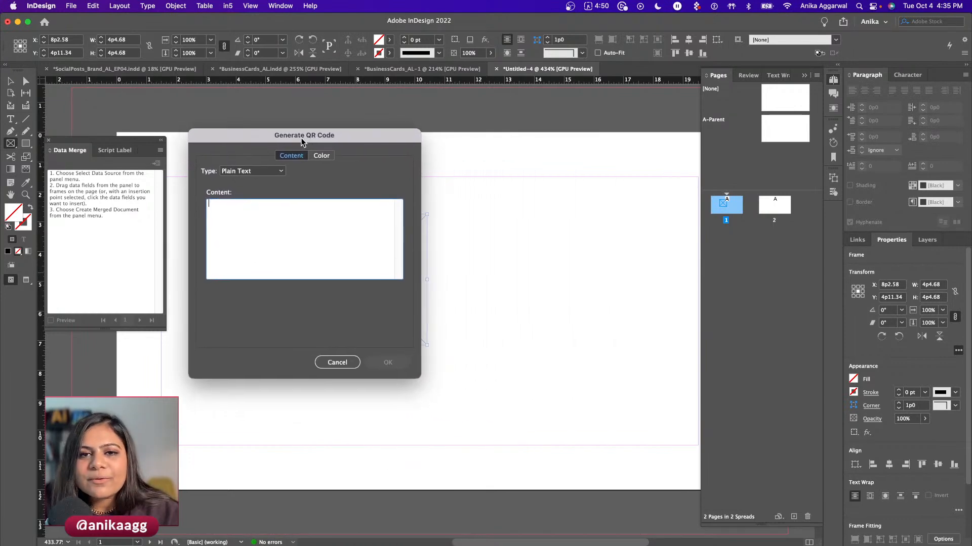
{"action": "left_click", "coordinate": [256, 170]}
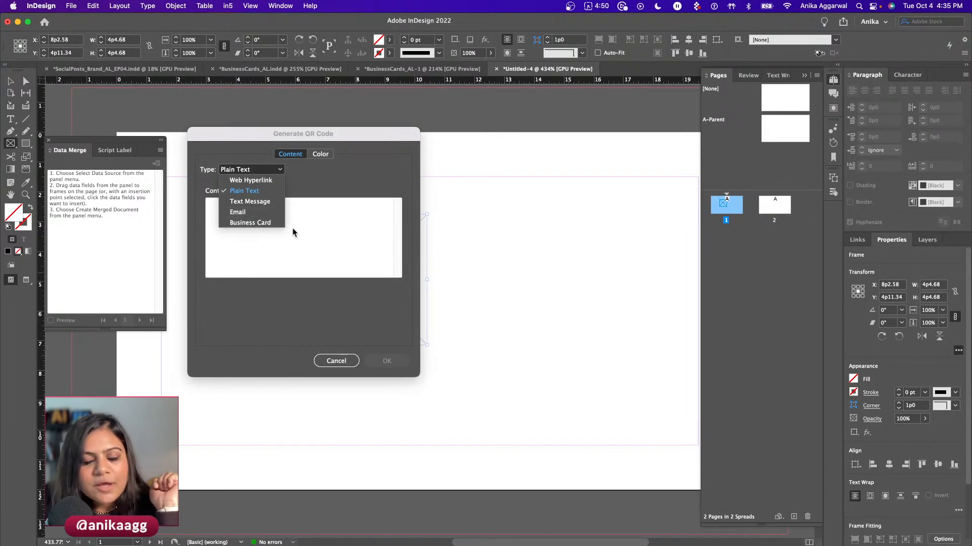
{"action": "left_click", "coordinate": [321, 230]}
{"action": "left_click", "coordinate": [248, 170]}
{"action": "left_click", "coordinate": [256, 180]}
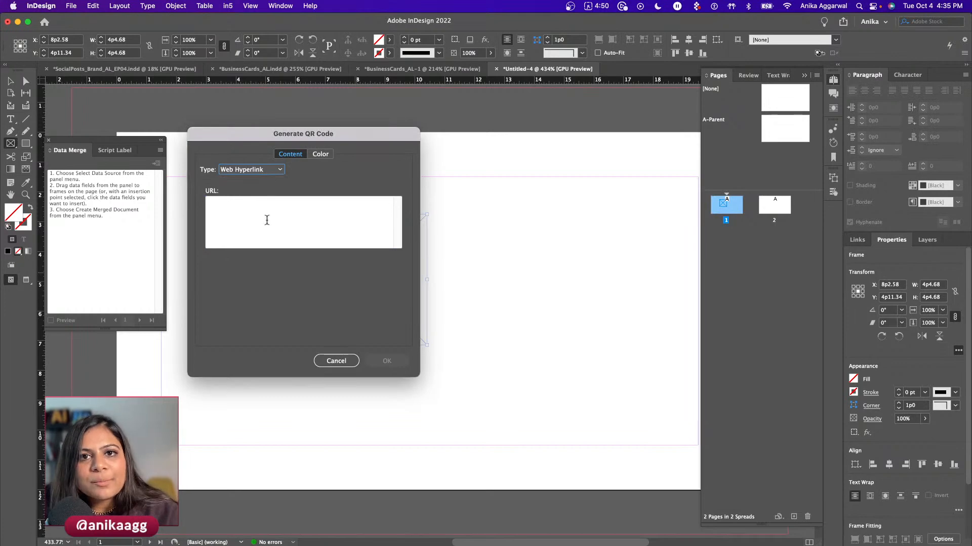
{"action": "key", "text": "super+v"}
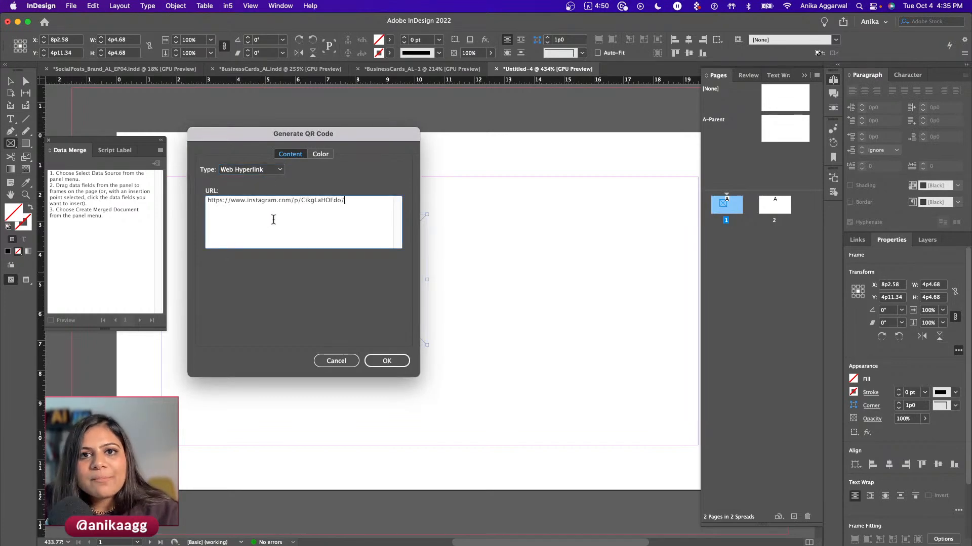
{"action": "left_click", "coordinate": [388, 361]}
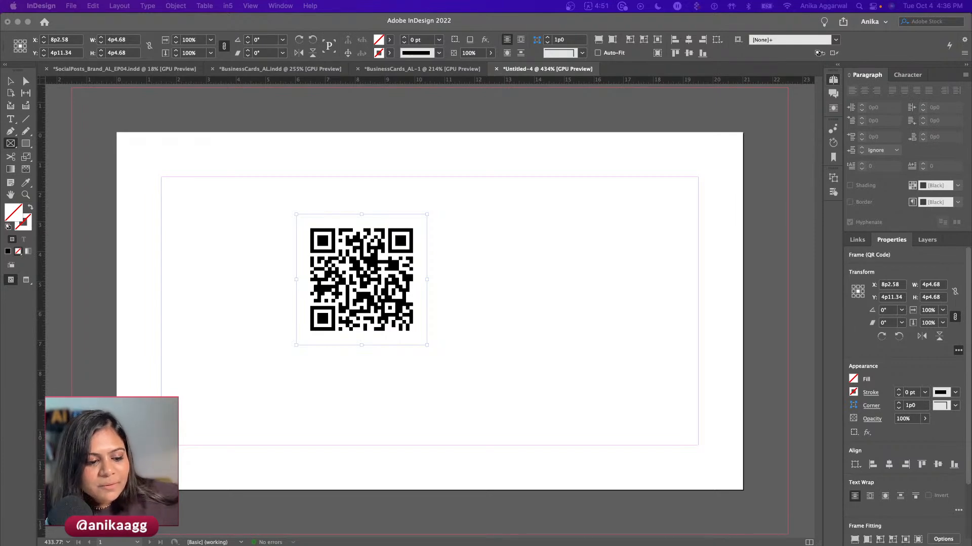
- Show page 1 of the BusinessCards_AL document, then bring up the BusinessCard_AL spreadsheet in Chrome
{"action": "left_click", "coordinate": [248, 405]}
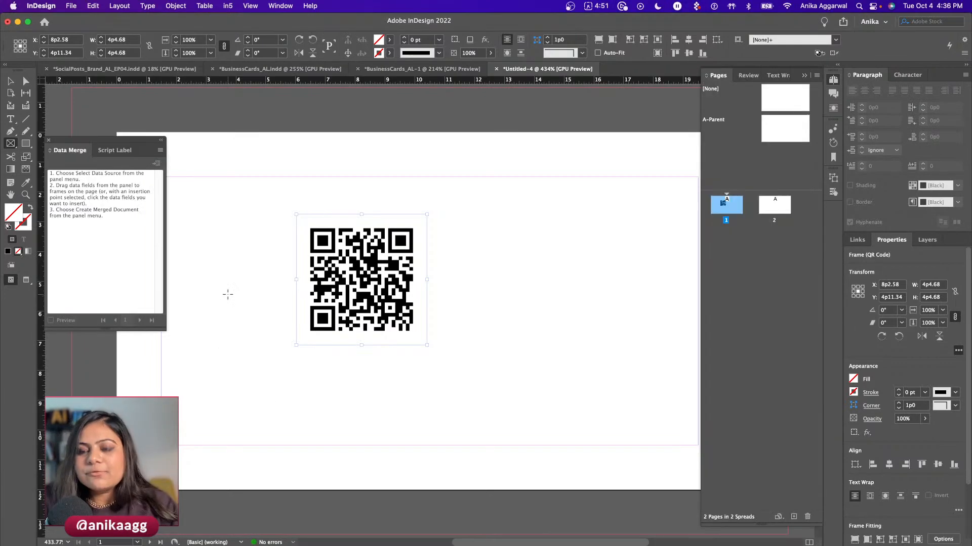
{"action": "left_click", "coordinate": [266, 71]}
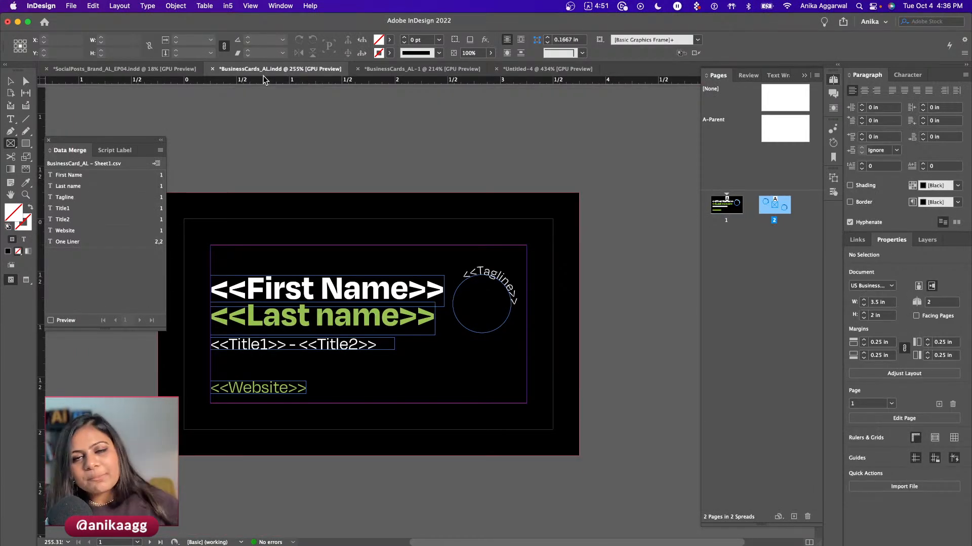
{"action": "key", "text": "v"}
{"action": "left_click", "coordinate": [254, 175]}
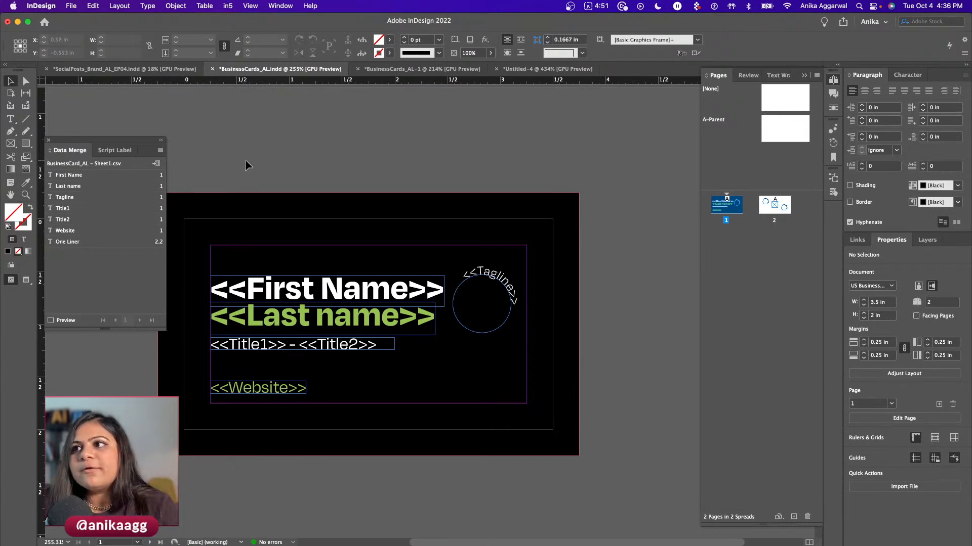
{"action": "left_click", "coordinate": [105, 529]}
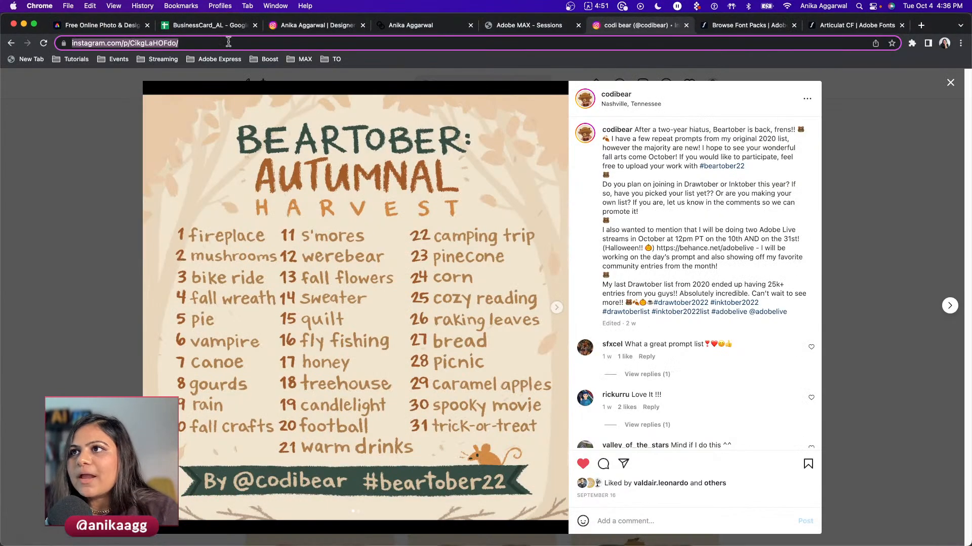
{"action": "left_click", "coordinate": [223, 26]}
- Discard a misspelled tagline typed into row 6 and restore the F5 website address
{"action": "left_click", "coordinate": [141, 217]}
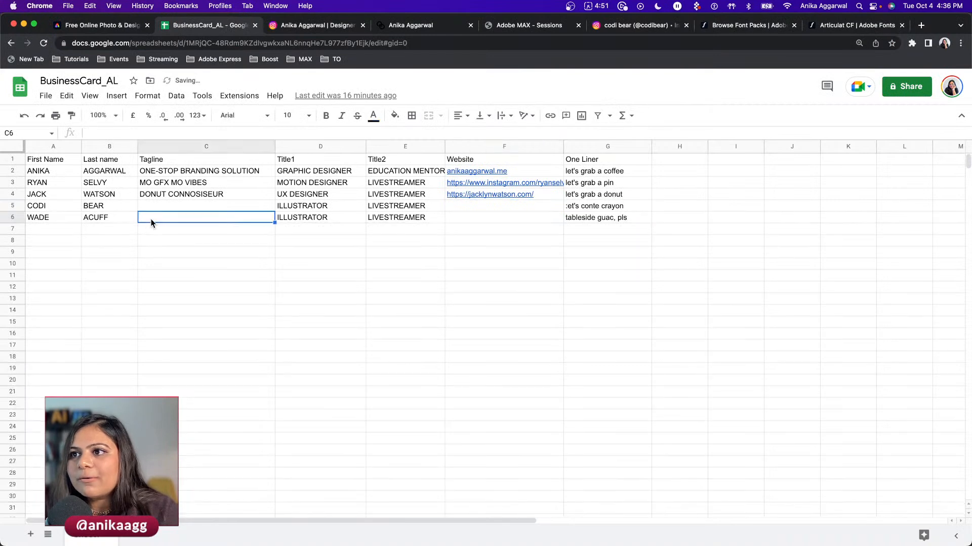
{"action": "type", "text": "PROFSSIONAL"}
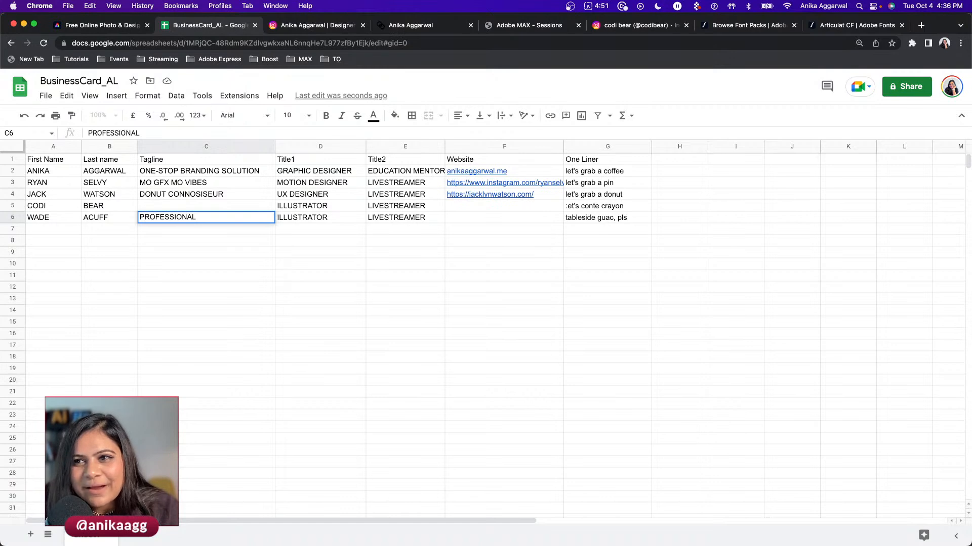
{"action": "type", "text": "DRAWER"}
{"action": "key", "text": "Escape"}
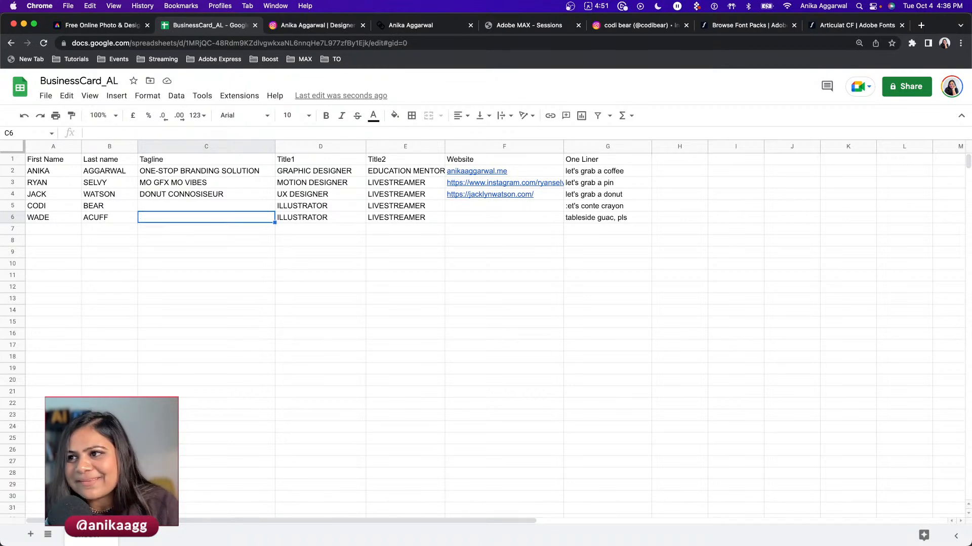
{"action": "key", "text": "super+shift+z"}
- Set cell C6's tagline to PROFESSIONAL DRAWIST
{"action": "left_click", "coordinate": [178, 222]}
{"action": "double_click", "coordinate": [176, 218]}
{"action": "type", "text": "PROFESS"}
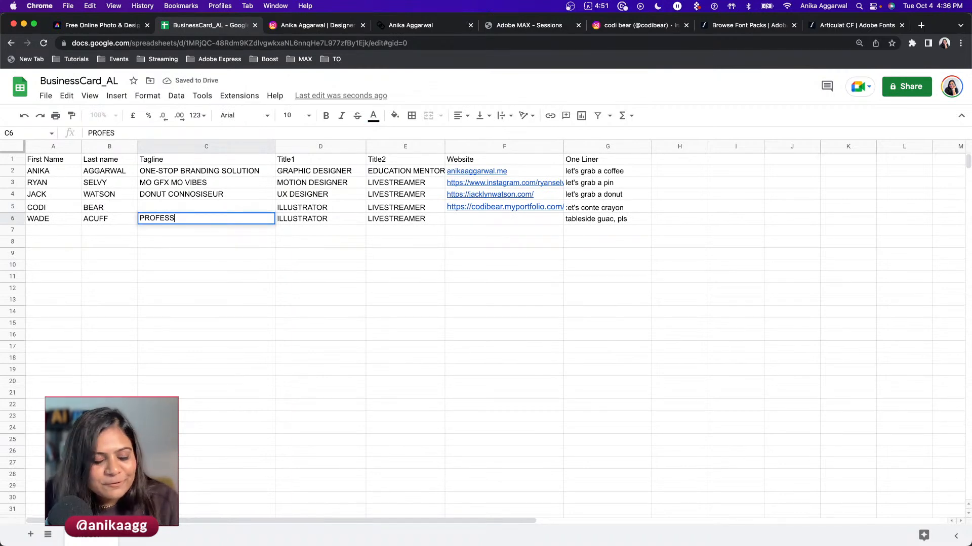
{"action": "type", "text": "IONAL D"}
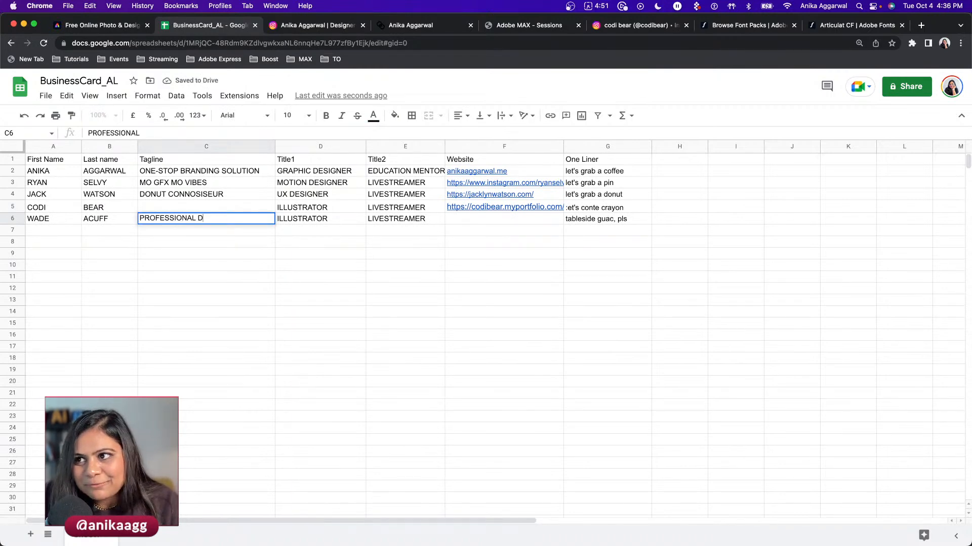
{"action": "type", "text": "RAWIST"}
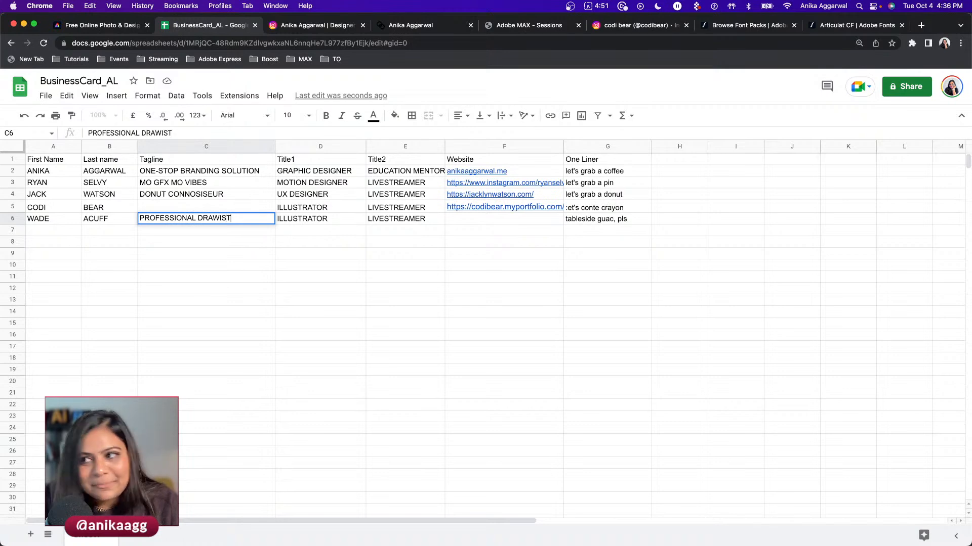
{"action": "left_click", "coordinate": [164, 238]}
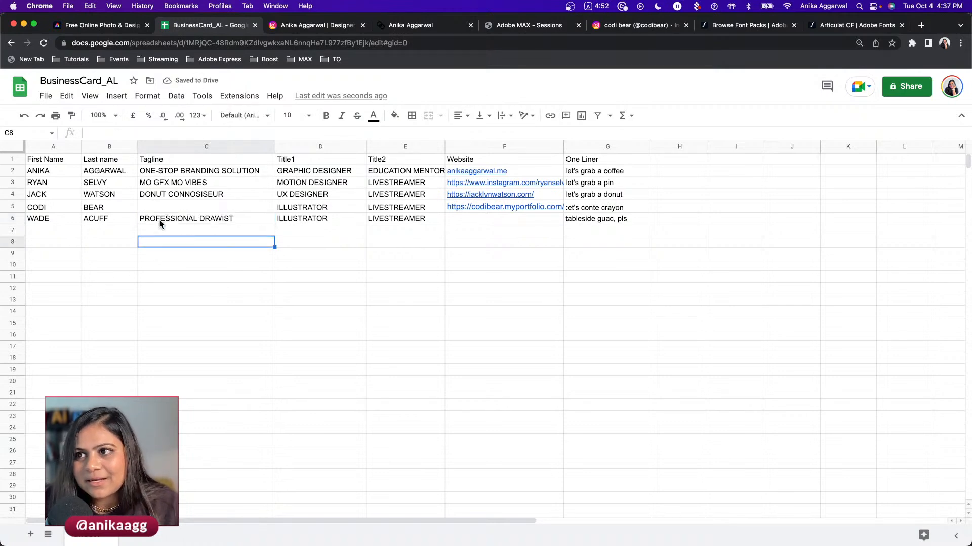
- Start typing BEARTOBER PROMPT LIST MAKER into C5, then cancel the entry
{"action": "left_click", "coordinate": [162, 230]}
{"action": "left_click", "coordinate": [174, 208]}
{"action": "double_click", "coordinate": [174, 208]}
{"action": "key", "text": "Escape"}
{"action": "double_click", "coordinate": [174, 208]}
{"action": "key", "text": "Escape"}
{"action": "double_click", "coordinate": [174, 208]}
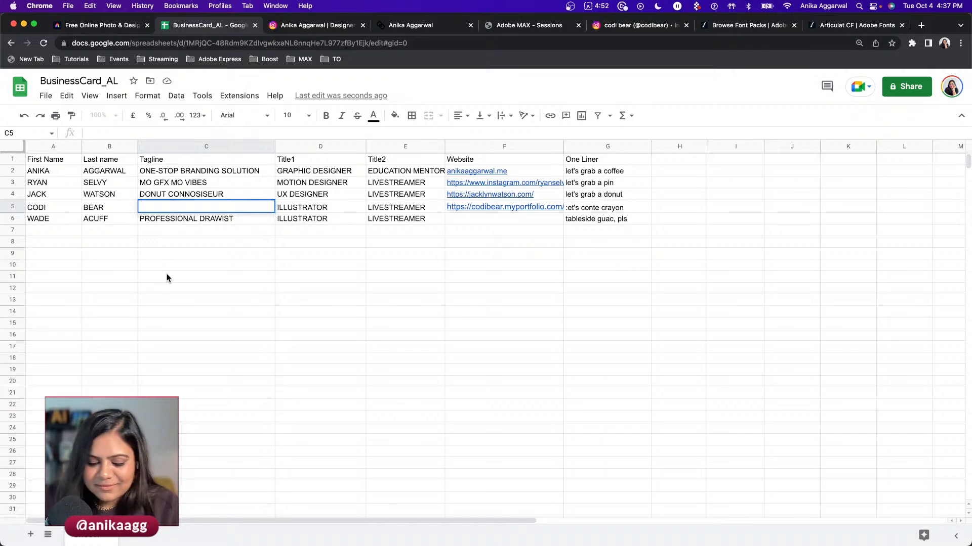
{"action": "type", "text": "BEATT"}
{"action": "key", "text": "BackSpace"}
{"action": "key", "text": "BackSpace"}
{"action": "key", "text": "BackSpace"}
{"action": "type", "text": "RT"}
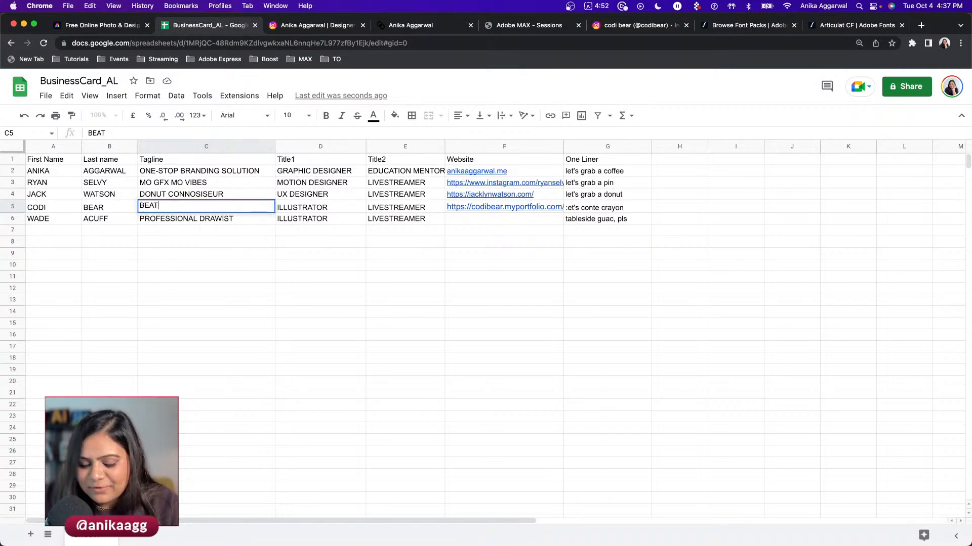
{"action": "type", "text": "TOBER PR"}
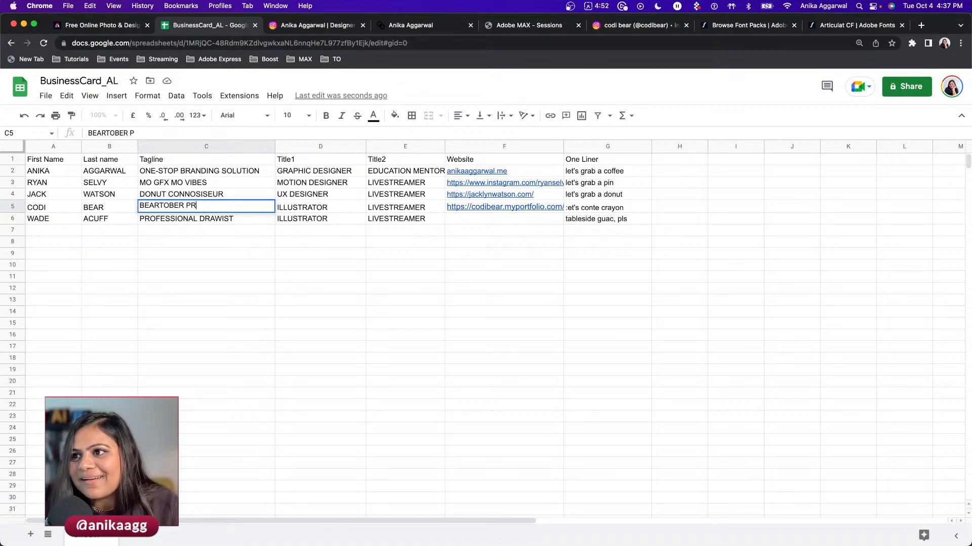
{"action": "type", "text": "OMPT LIST MAKER"}
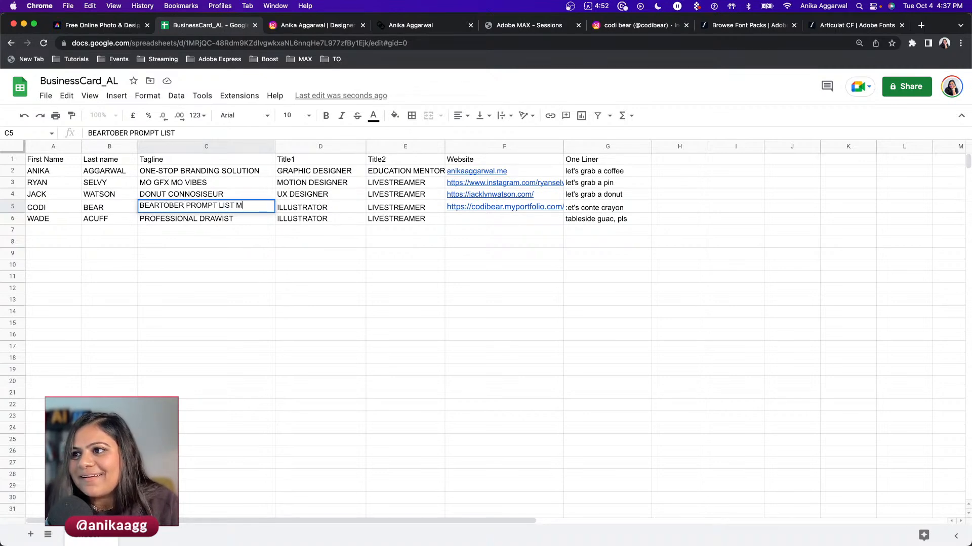
{"action": "key", "text": "Escape"}
- Undo the accidental clearing of the C6 tagline
{"action": "left_click", "coordinate": [140, 221]}
{"action": "key", "text": "Delete"}
{"action": "left_click", "coordinate": [223, 207]}
{"action": "left_click", "coordinate": [90, 96]}
{"action": "mouse_move", "coordinate": [67, 96]}
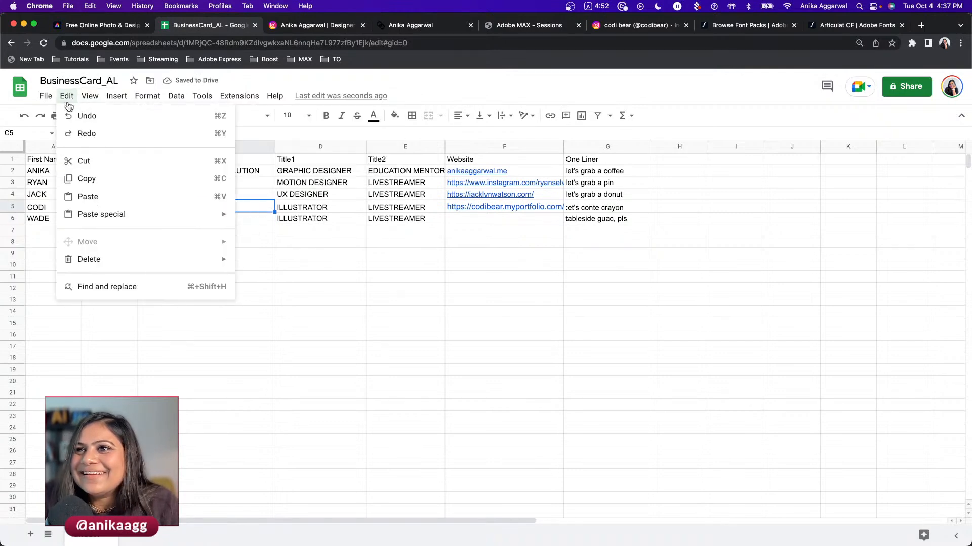
{"action": "left_click", "coordinate": [76, 116]}
- Enter BEARTOBER PROMPT LIST MAKER as the C5 tagline
{"action": "left_click", "coordinate": [162, 212]}
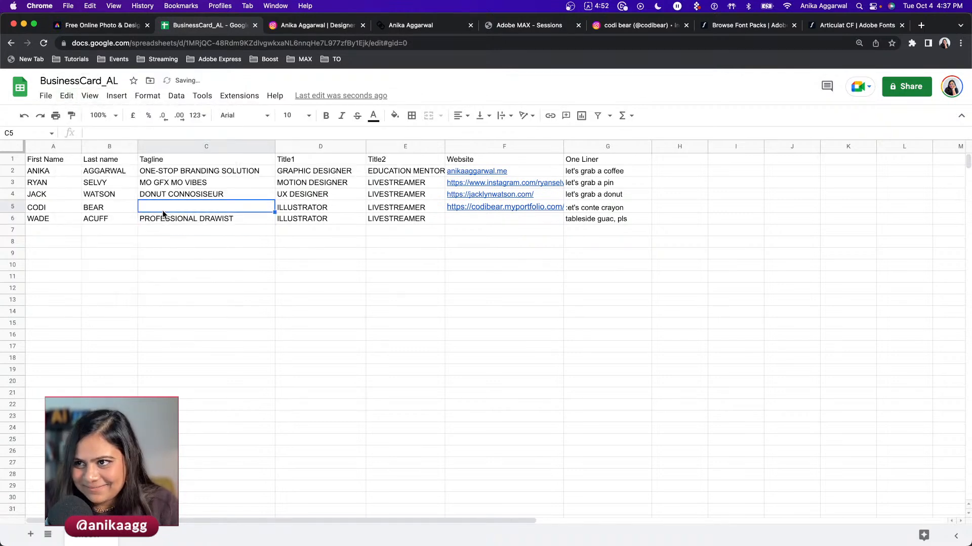
{"action": "double_click", "coordinate": [162, 212]}
{"action": "type", "text": "BE"}
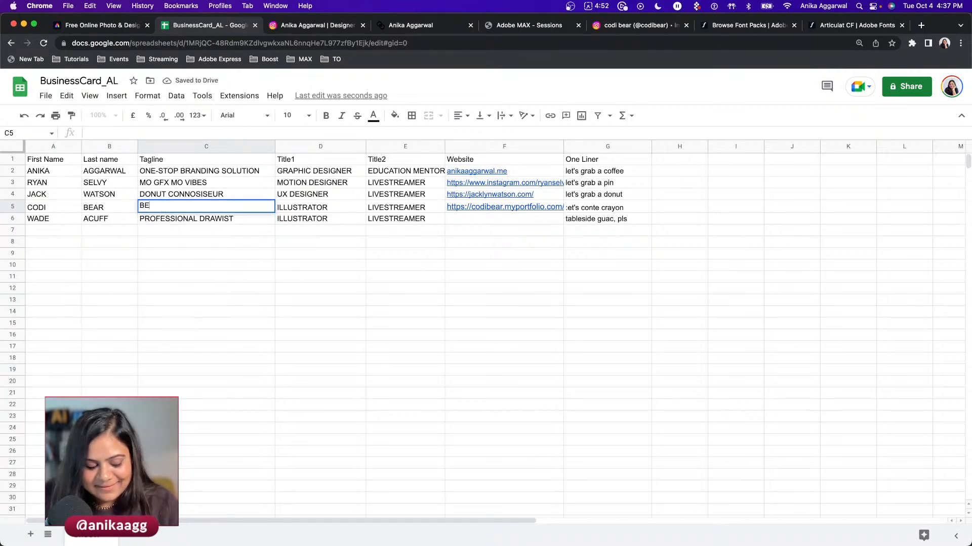
{"action": "type", "text": "ARTOVER"}
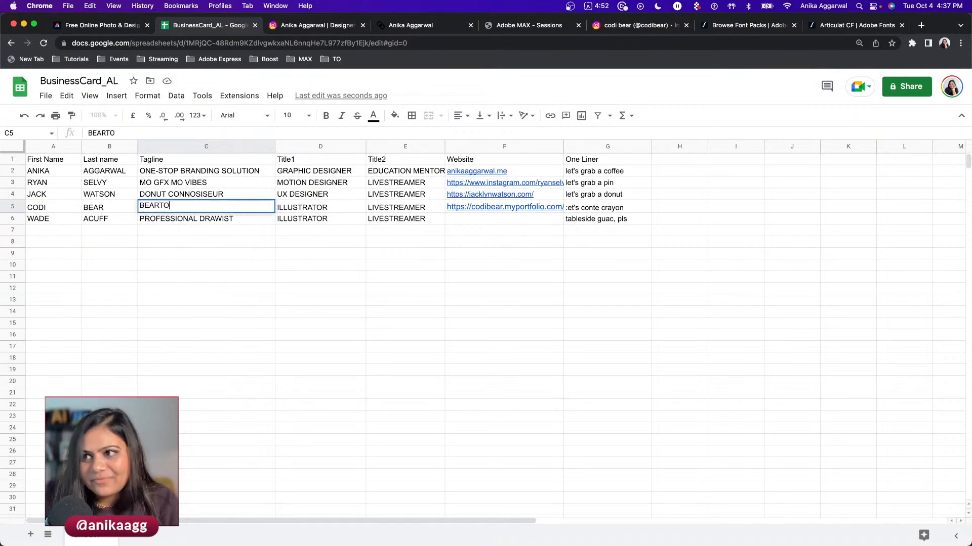
{"action": "key", "text": "BackSpace"}
{"action": "key", "text": "BackSpace"}
{"action": "key", "text": "BackSpace"}
{"action": "type", "text": "BER PROMPT LIST"}
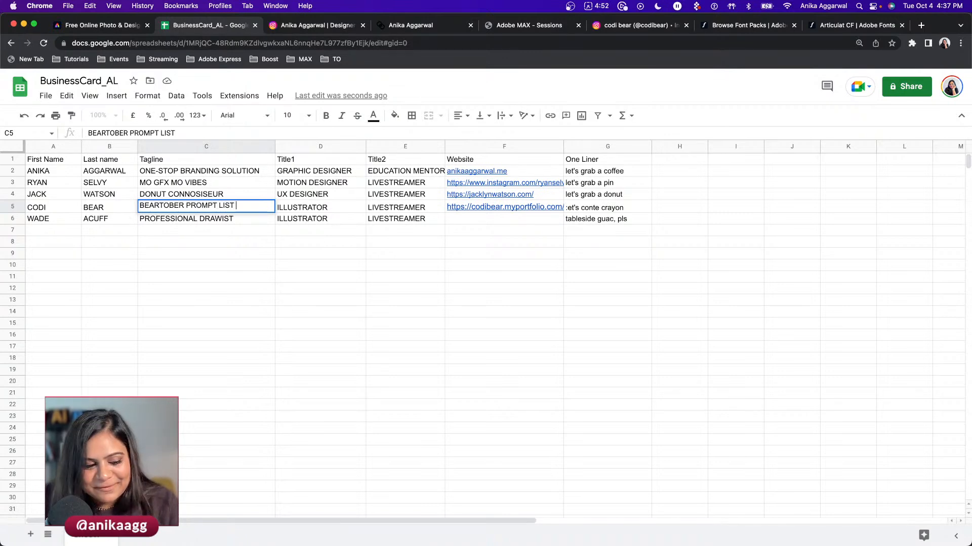
{"action": "type", "text": " MAKER"}
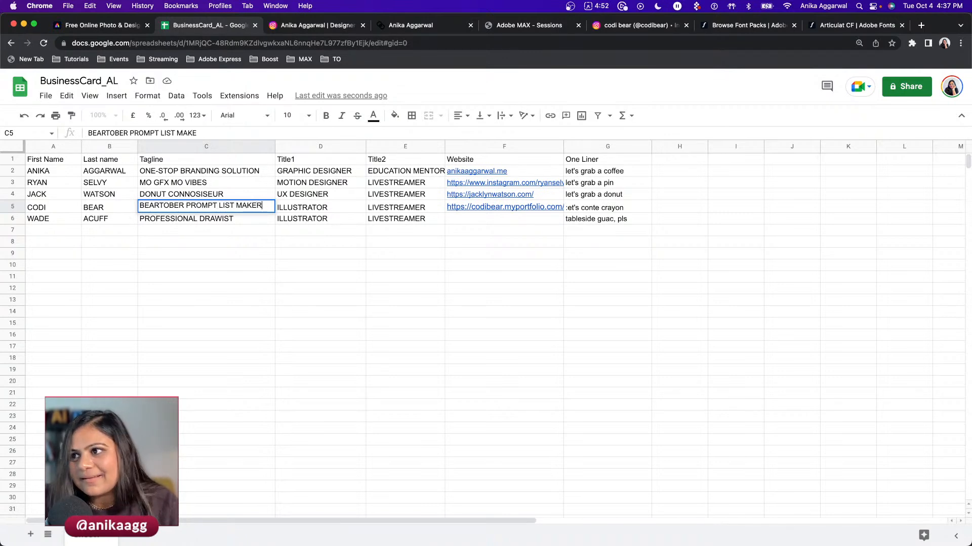
{"action": "left_click", "coordinate": [158, 228]}
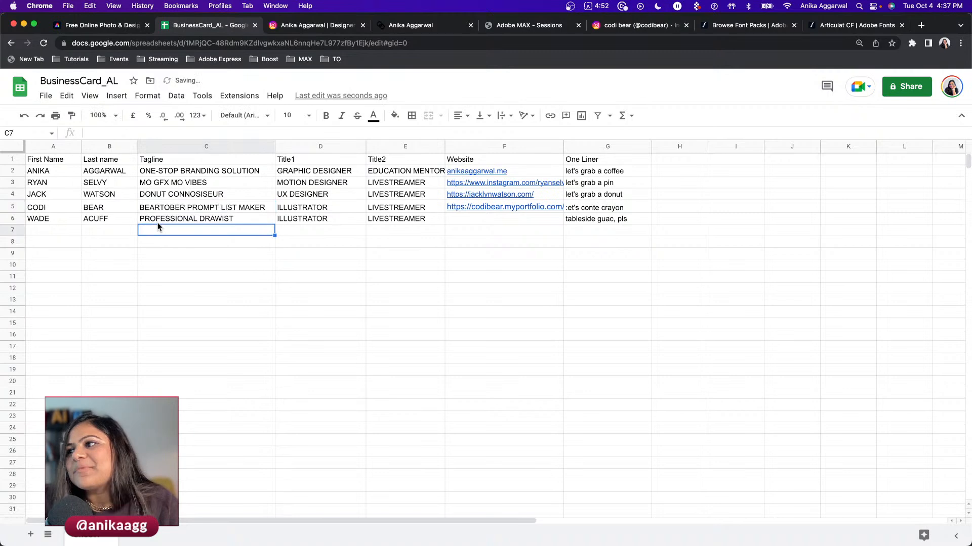
- Load express.adobe.com in a new browser tab
{"action": "left_click", "coordinate": [470, 223]}
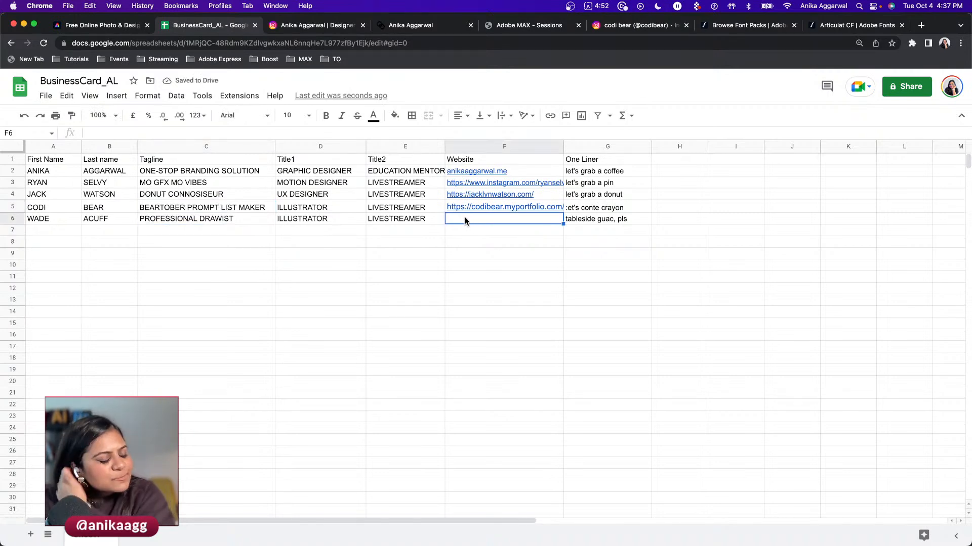
{"action": "double_click", "coordinate": [679, 159]}
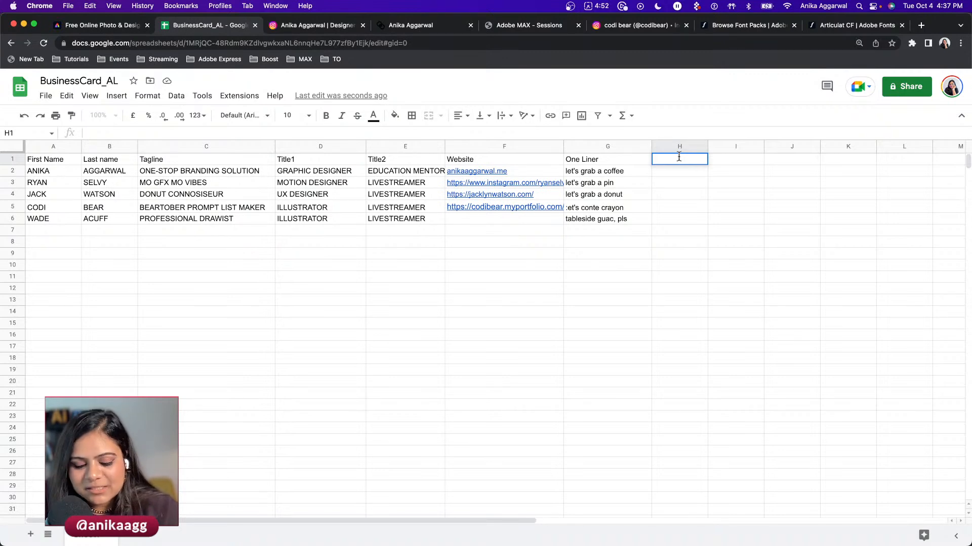
{"action": "key", "text": "super+t"}
{"action": "type", "text": "express.adobe.com"}
{"action": "key", "text": "Return"}
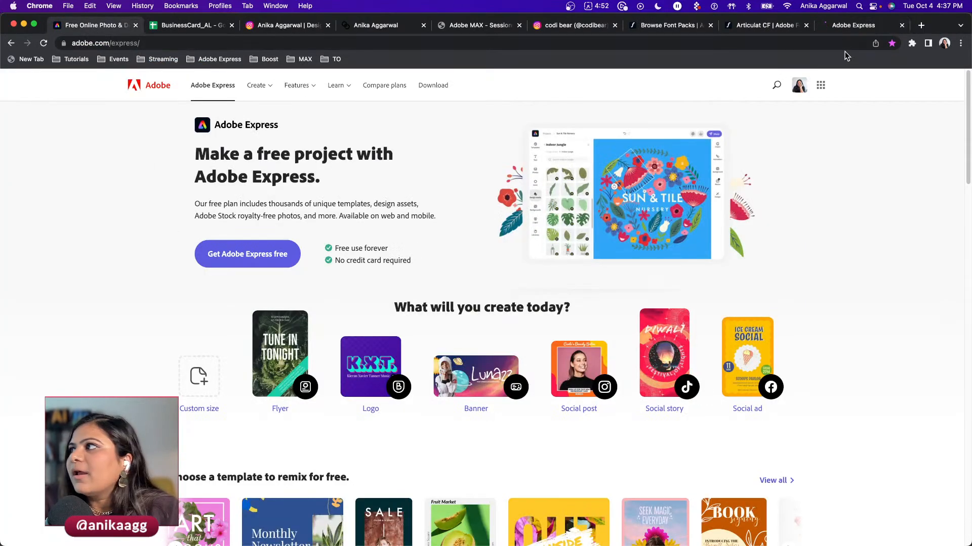
- Generate a QR code from the pasted Instagram post link, then return to BusinessCard_AL
{"action": "left_click", "coordinate": [26, 126]}
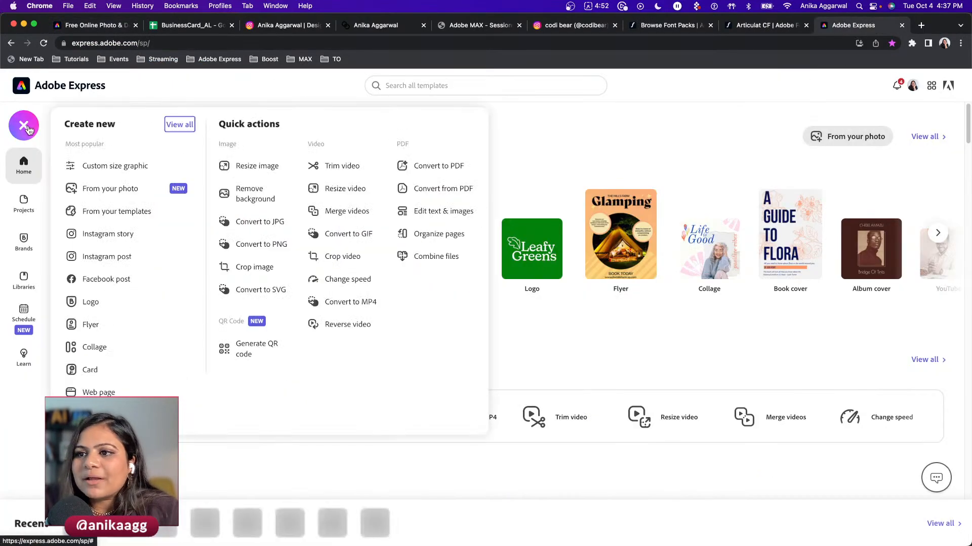
{"action": "left_click", "coordinate": [253, 348]}
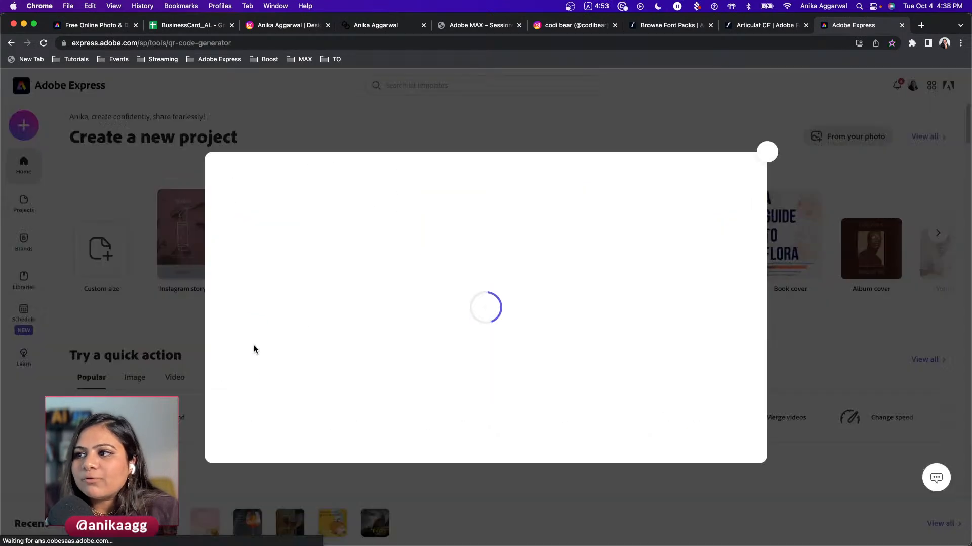
{"action": "left_click", "coordinate": [325, 410]}
{"action": "key", "text": "super+v"}
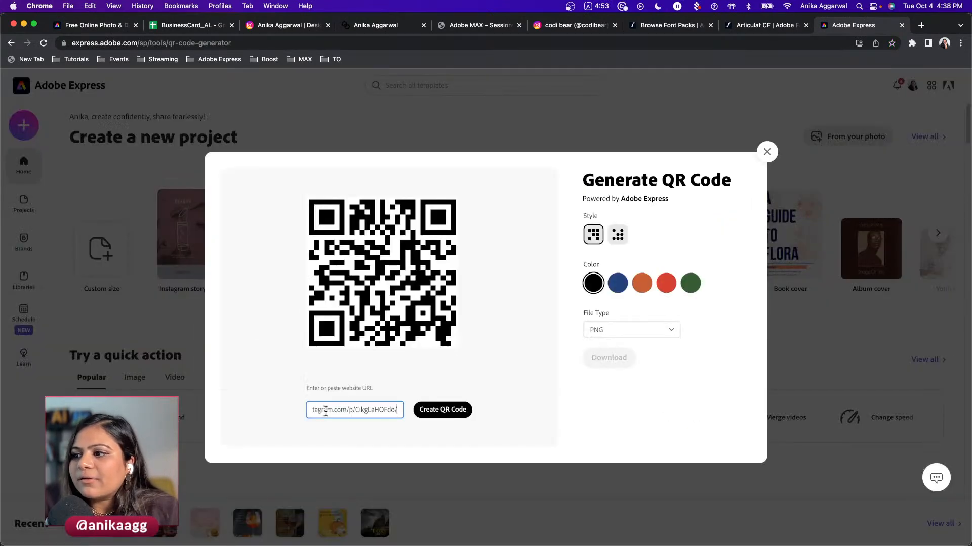
{"action": "left_click", "coordinate": [436, 418]}
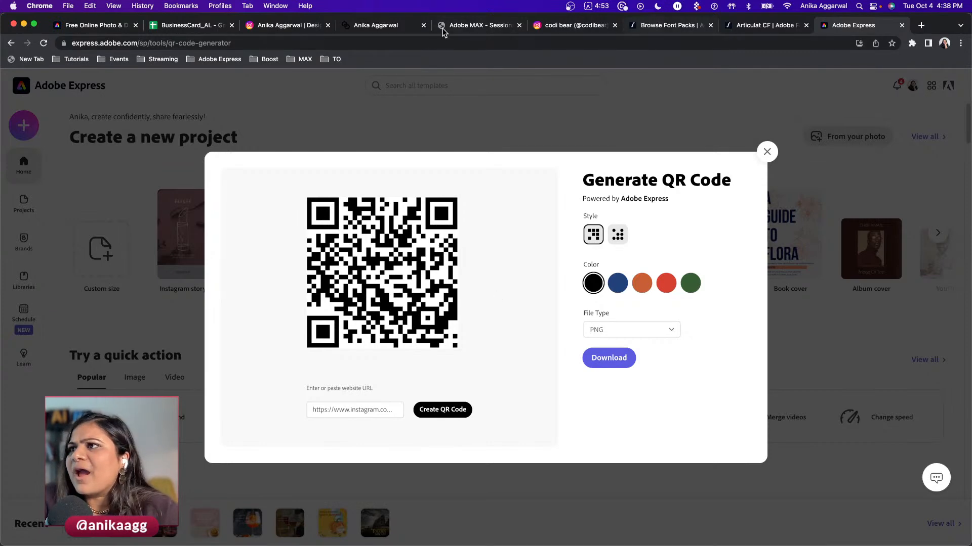
{"action": "left_click", "coordinate": [193, 25]}
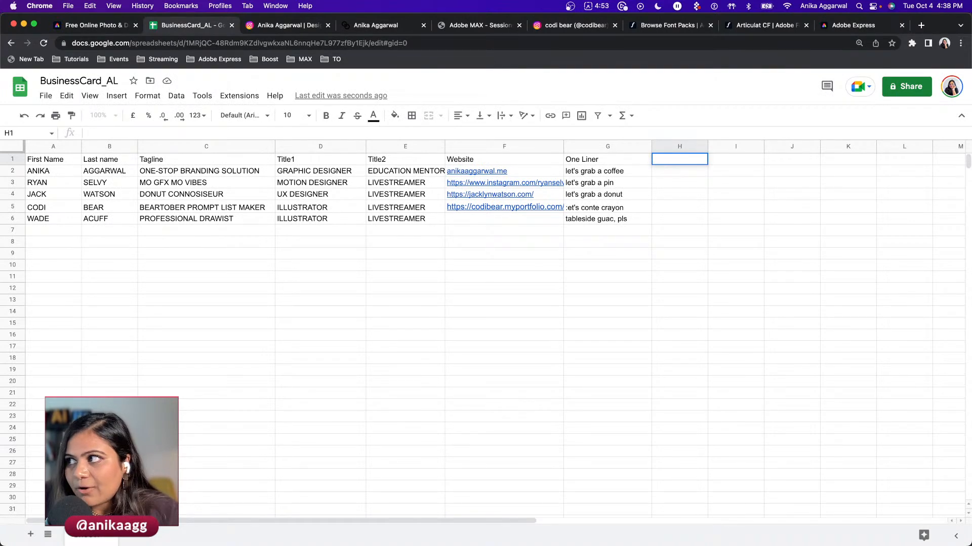
- Add a #qrcode header in H1, copy links F2:F5 into H2:H5, and search for the last contact's name
{"action": "type", "text": "#qrcode"}
{"action": "key", "text": "Return"}
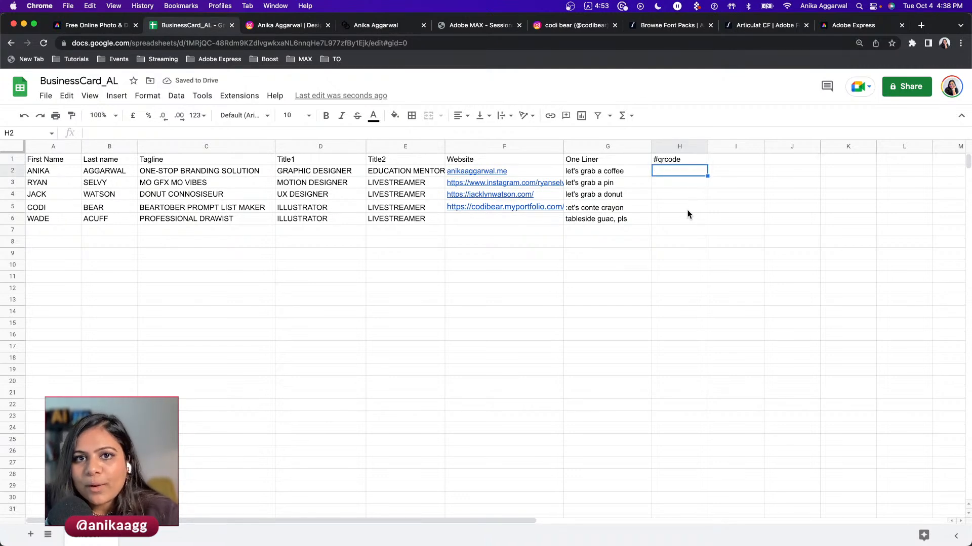
{"action": "left_click", "coordinate": [494, 244]}
{"action": "left_click", "coordinate": [531, 172]}
{"action": "left_click_drag", "start_coordinate": [531, 187], "coordinate": [529, 207]}
{"action": "key", "text": "super+c"}
{"action": "left_click", "coordinate": [669, 174]}
{"action": "key", "text": "super+v"}
{"action": "left_click", "coordinate": [921, 25]}
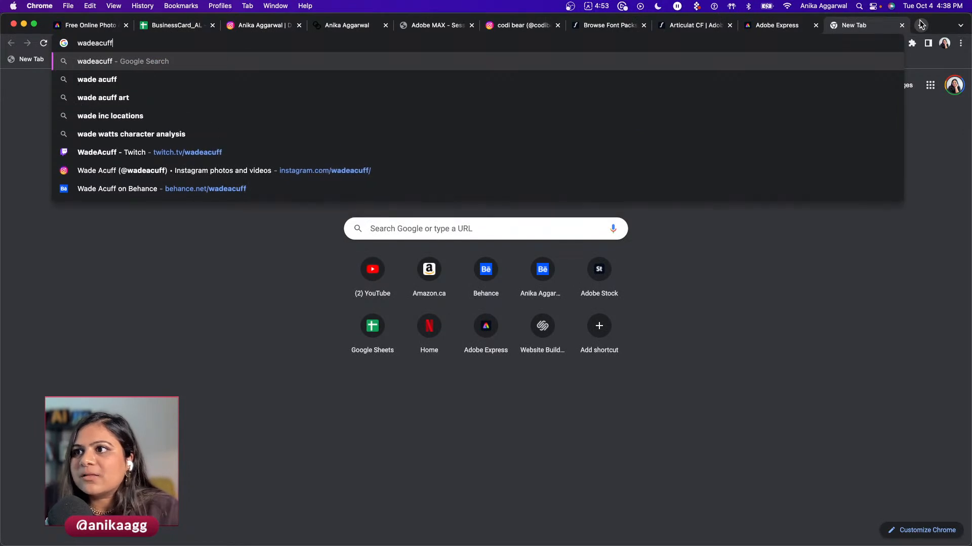
- Copy the last contact's portfolio site URL and paste it into cells F6 and H6
{"action": "key", "text": "Return"}
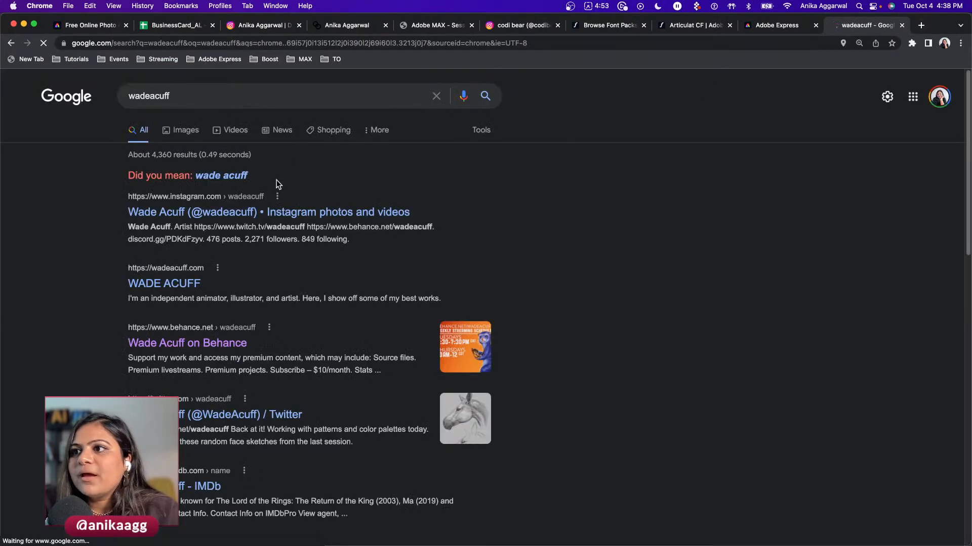
{"action": "left_click", "coordinate": [197, 283]}
{"action": "left_click", "coordinate": [183, 42]}
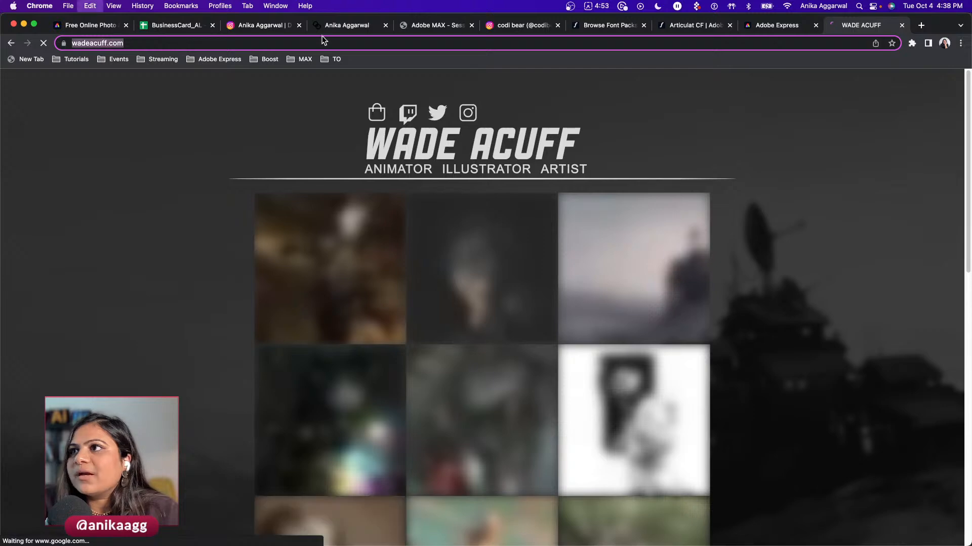
{"action": "left_click", "coordinate": [178, 25]}
{"action": "left_click", "coordinate": [457, 218]}
{"action": "key", "text": "super+v"}
{"action": "left_click", "coordinate": [689, 220]}
{"action": "key", "text": "super+v"}
{"action": "left_click", "coordinate": [648, 242]}
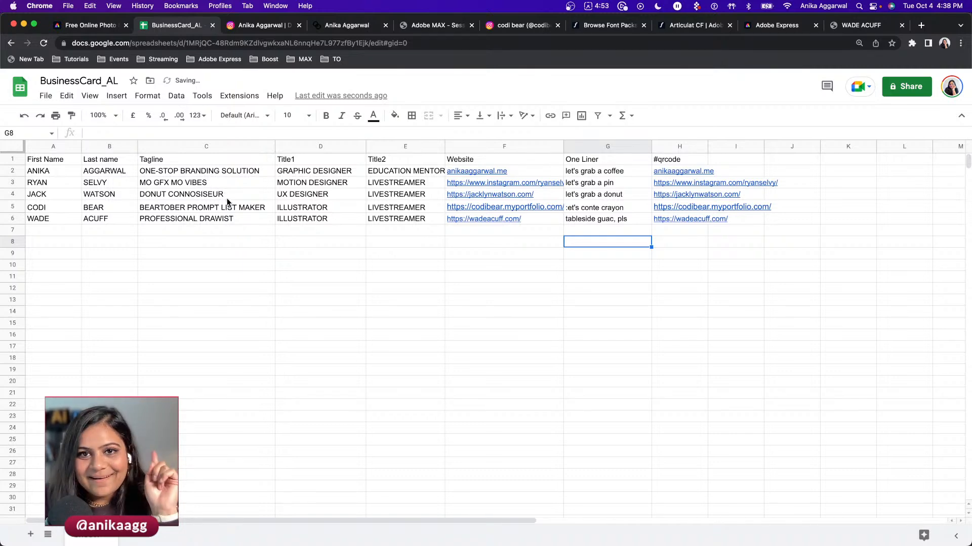
- Review headers A1 and H1, then export via File > Download > Comma-separated values (.csv)
{"action": "left_click", "coordinate": [44, 161]}
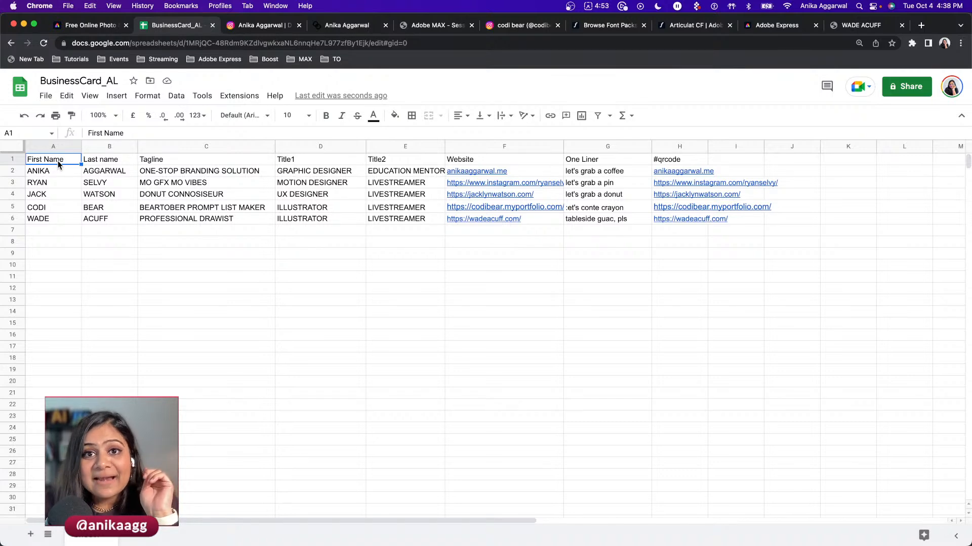
{"action": "left_click", "coordinate": [671, 162]}
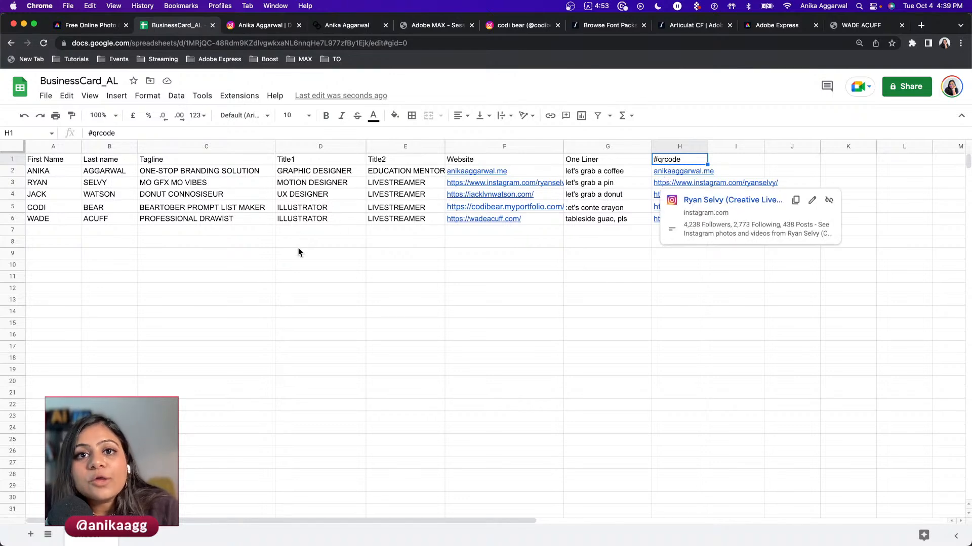
{"action": "left_click", "coordinate": [41, 161]}
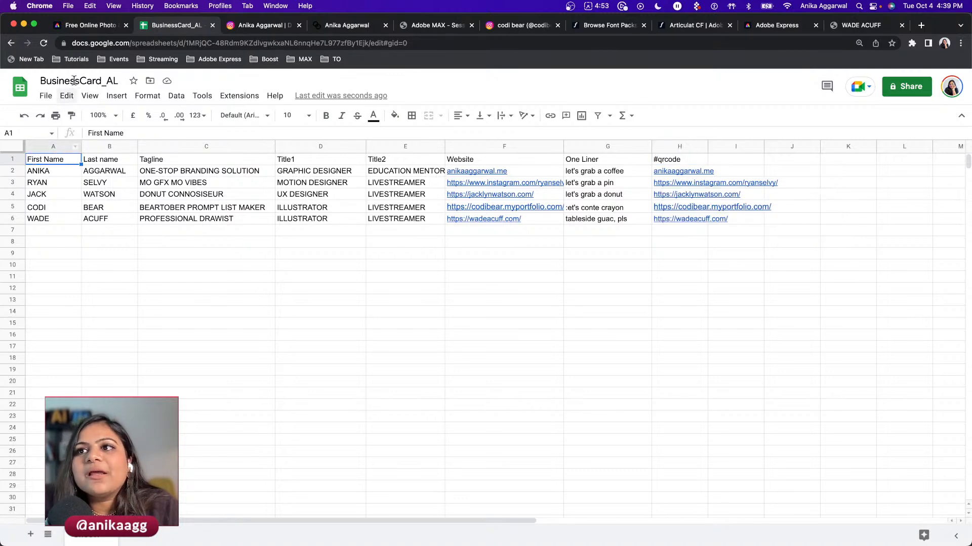
{"action": "left_click", "coordinate": [52, 98]}
{"action": "mouse_move", "coordinate": [137, 239]}
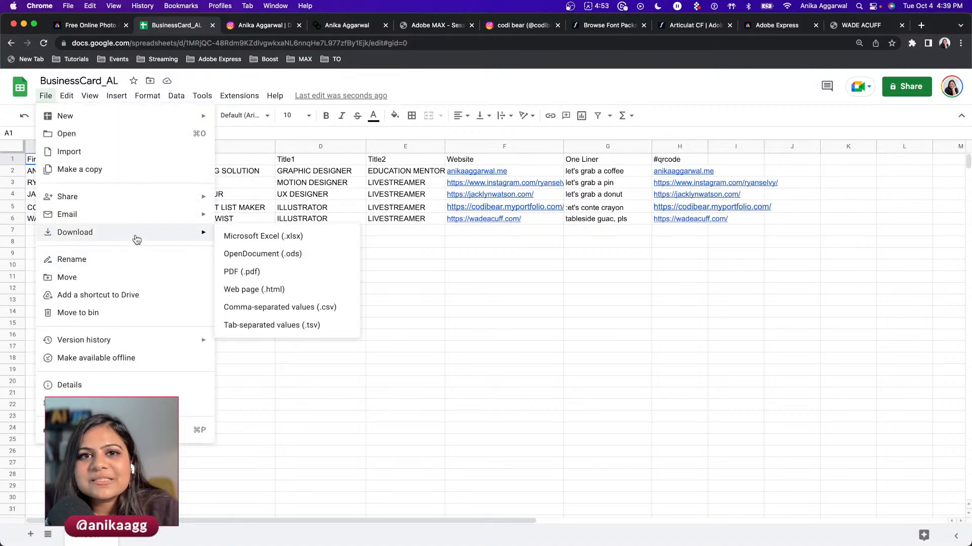
{"action": "left_click", "coordinate": [245, 309]}
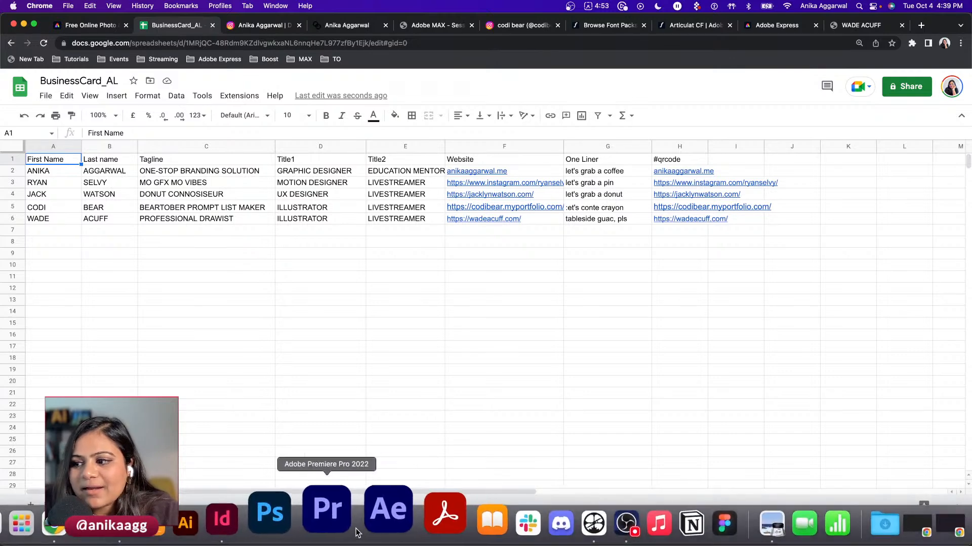
{"action": "left_click", "coordinate": [286, 510]}
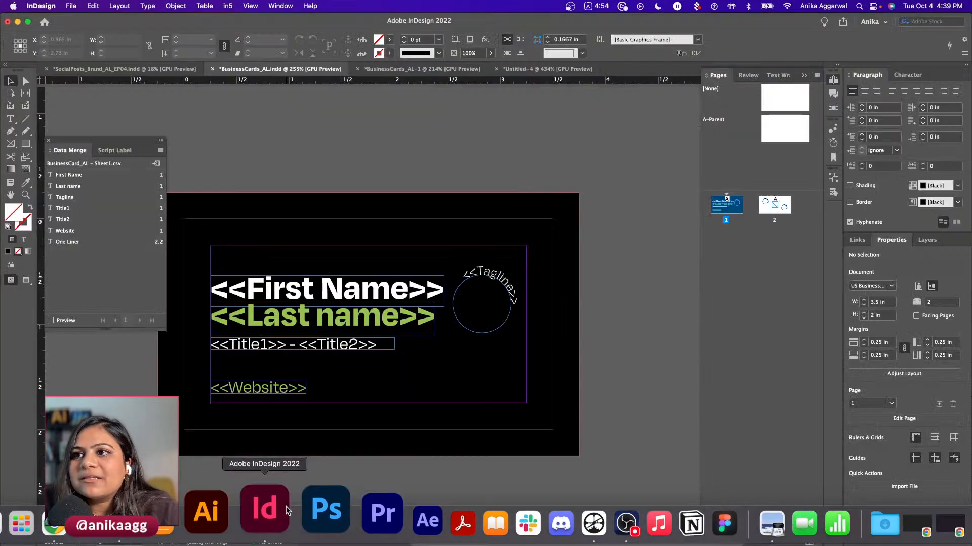
{"action": "left_click", "coordinate": [154, 165]}
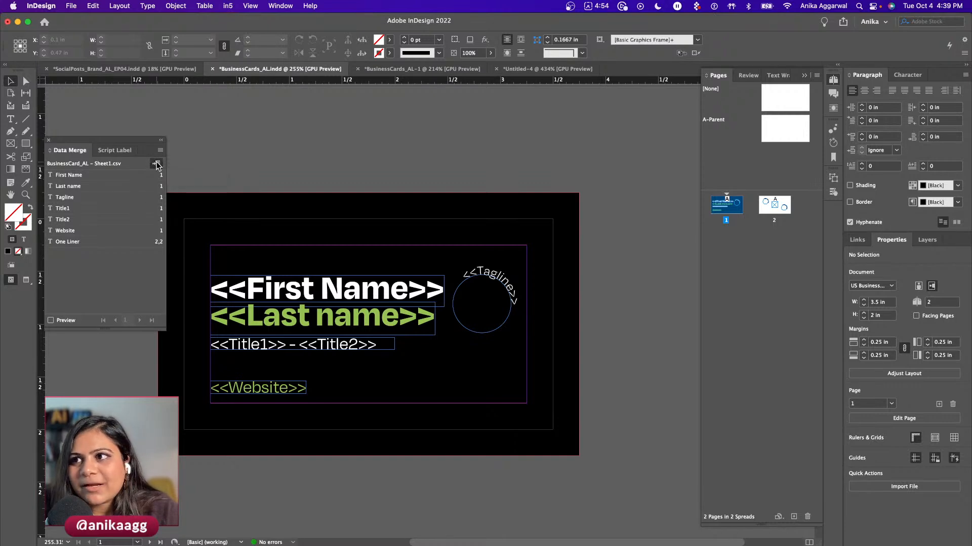
{"action": "left_click", "coordinate": [297, 394]}
{"action": "left_click", "coordinate": [160, 152]}
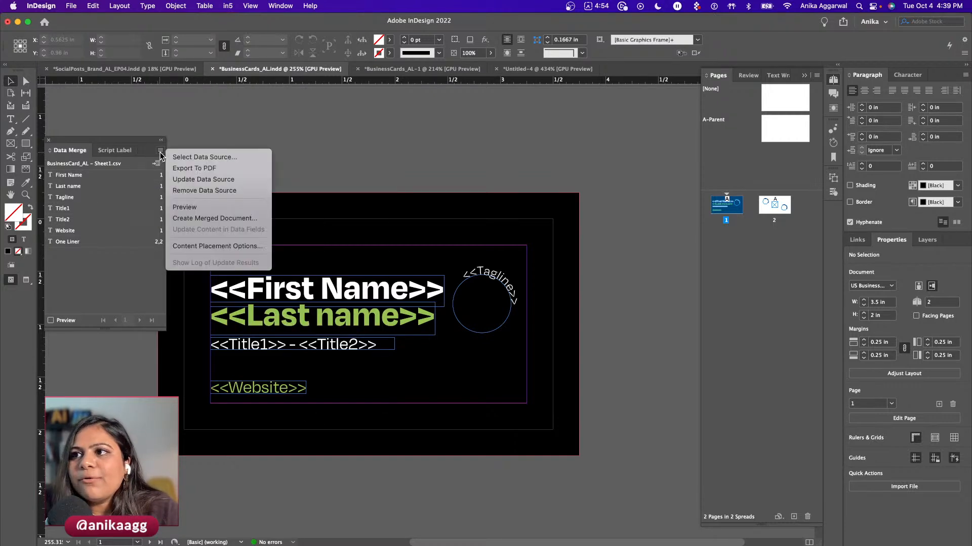
{"action": "left_click", "coordinate": [191, 158]}
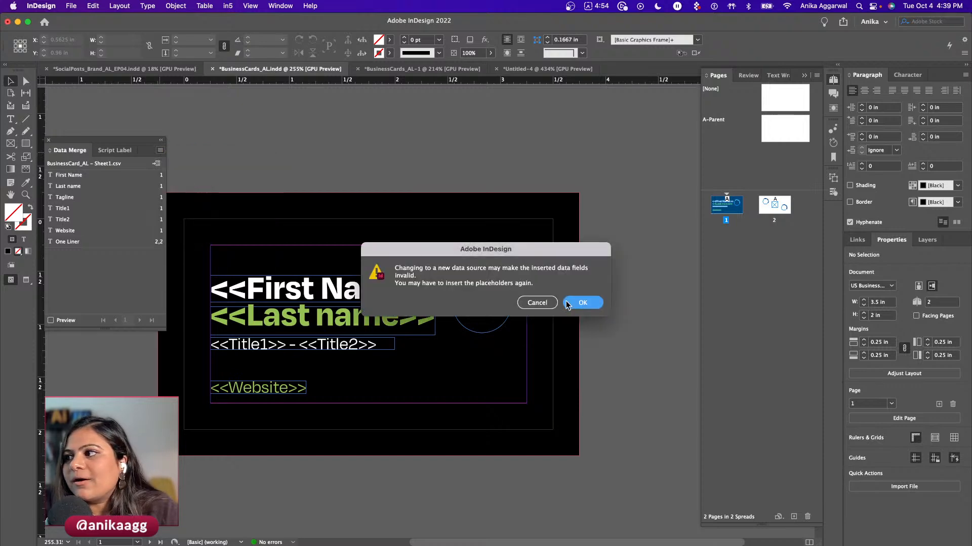
{"action": "left_click", "coordinate": [581, 303]}
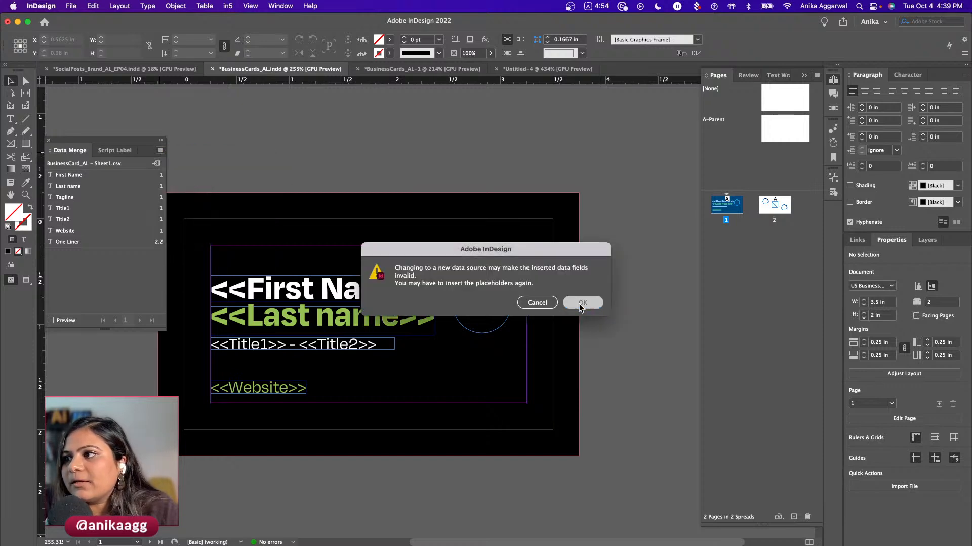
{"action": "key", "text": "Escape"}
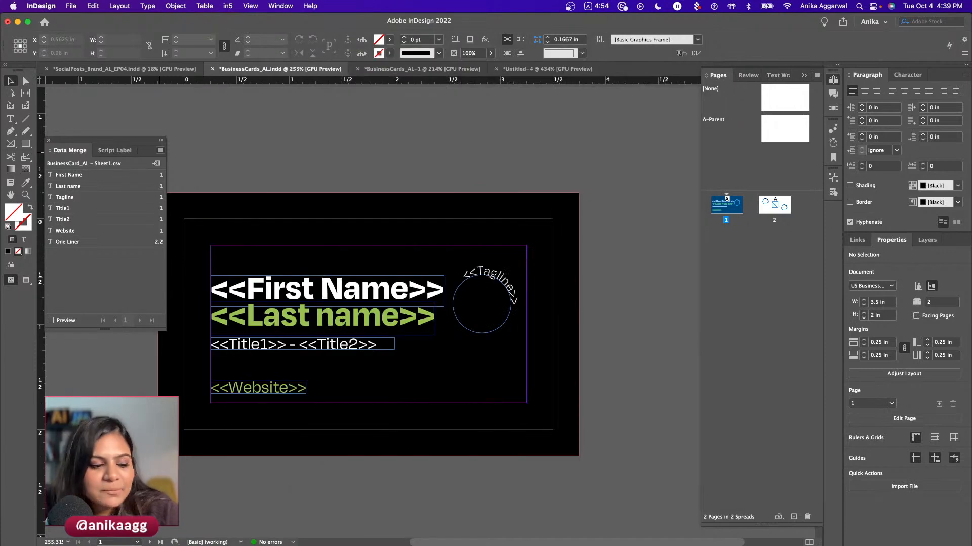
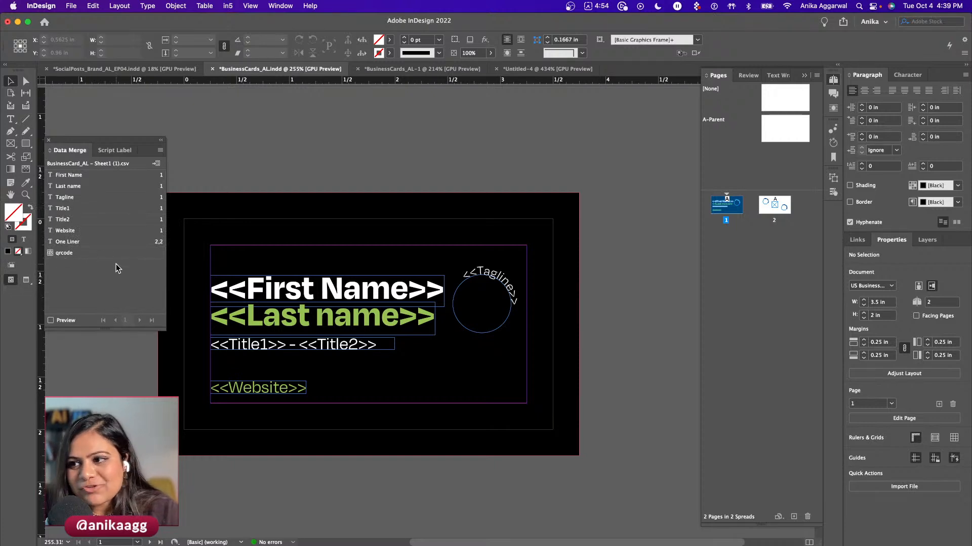
- Check the First Name, Last name, Title and Website placeholders on page 1
{"action": "left_click", "coordinate": [304, 303]}
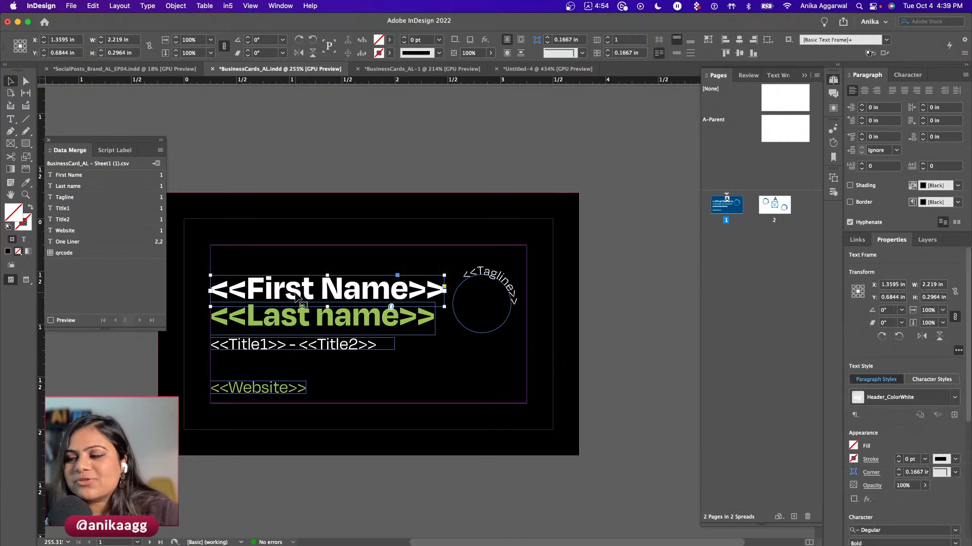
{"action": "left_click", "coordinate": [125, 176]}
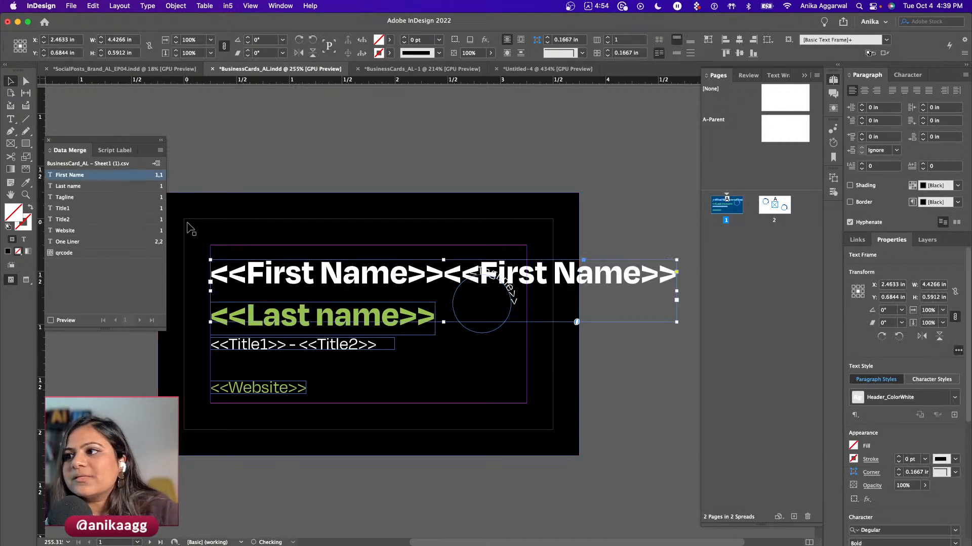
{"action": "key", "text": "super+z"}
{"action": "double_click", "coordinate": [264, 286]}
{"action": "double_click", "coordinate": [264, 285]}
{"action": "double_click", "coordinate": [264, 286]}
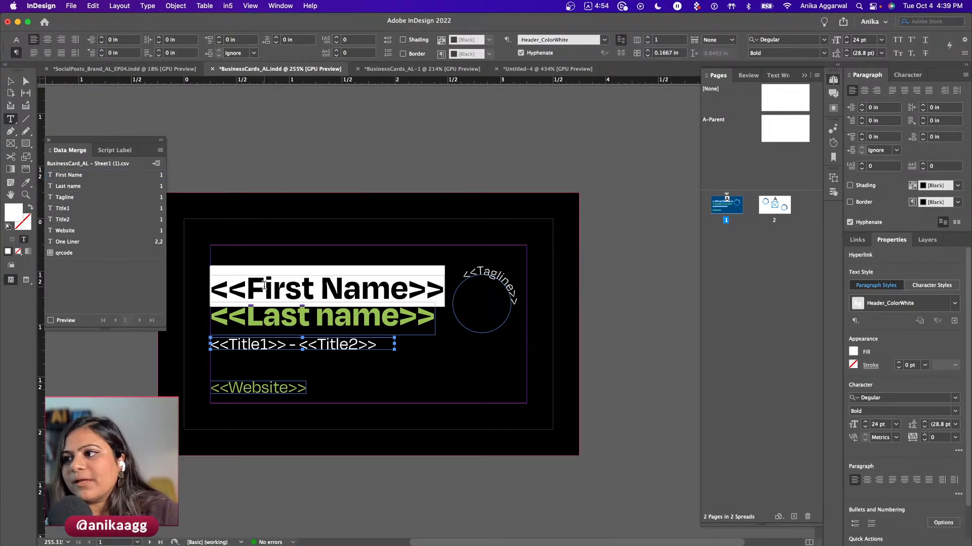
{"action": "double_click", "coordinate": [267, 314]}
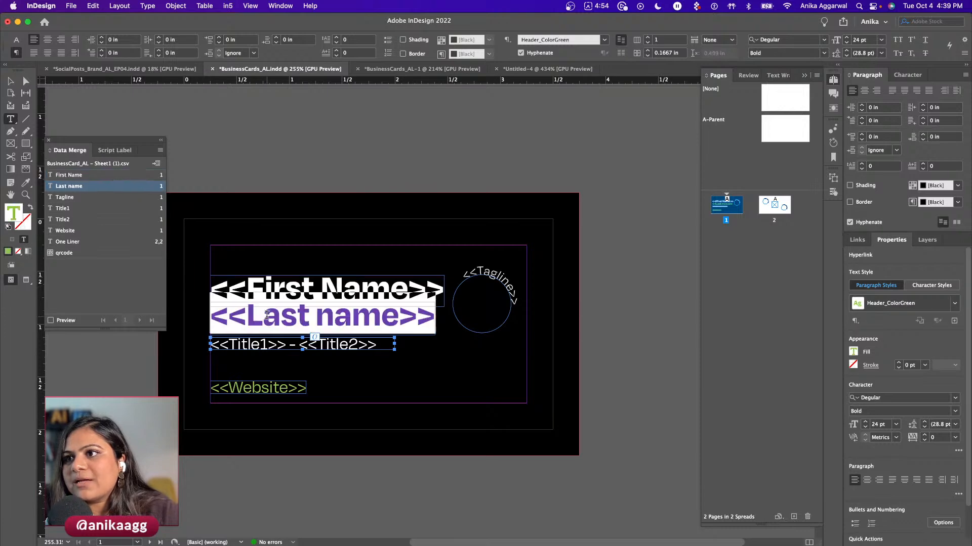
{"action": "double_click", "coordinate": [265, 345]}
{"action": "triple_click", "coordinate": [264, 345]}
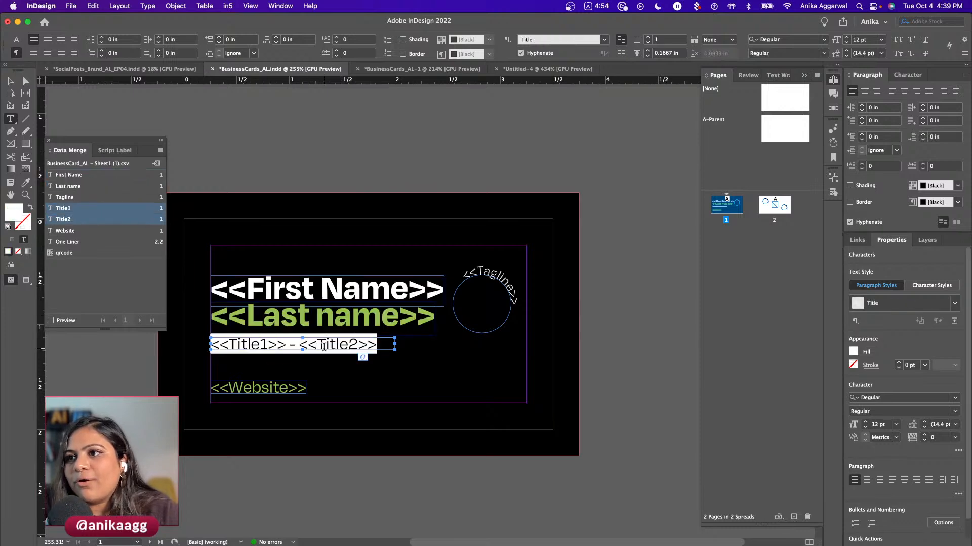
{"action": "triple_click", "coordinate": [265, 384]}
- Place the qrcode field into the empty centre frame on page 2
{"action": "key", "text": "Escape"}
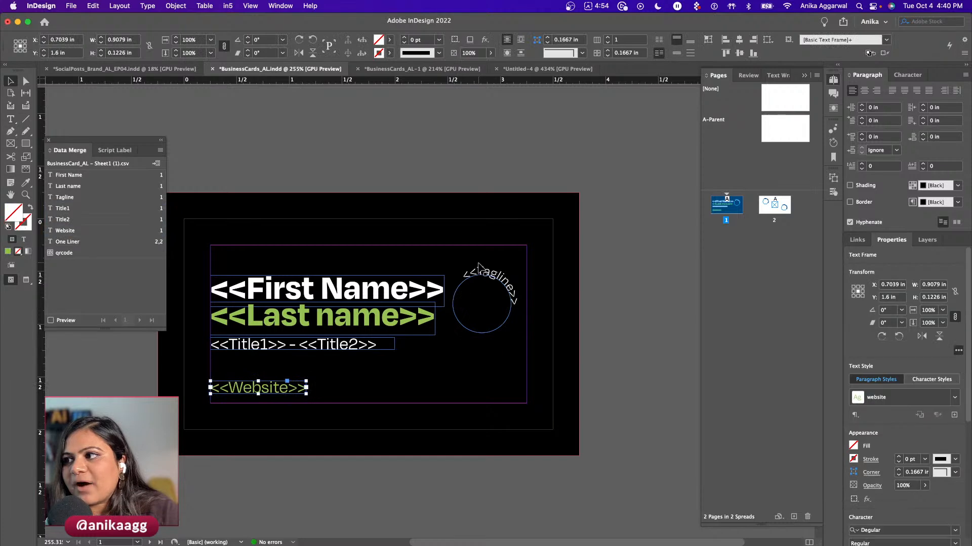
{"action": "scroll", "coordinate": [476, 266], "scroll_direction": "down", "scroll_amount": 6}
{"action": "left_click", "coordinate": [378, 296]}
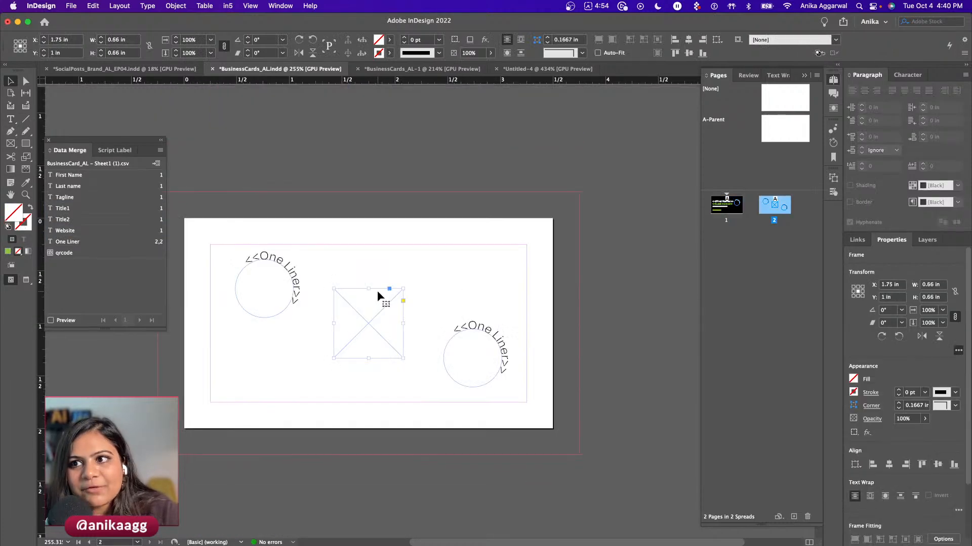
{"action": "left_click", "coordinate": [59, 256]}
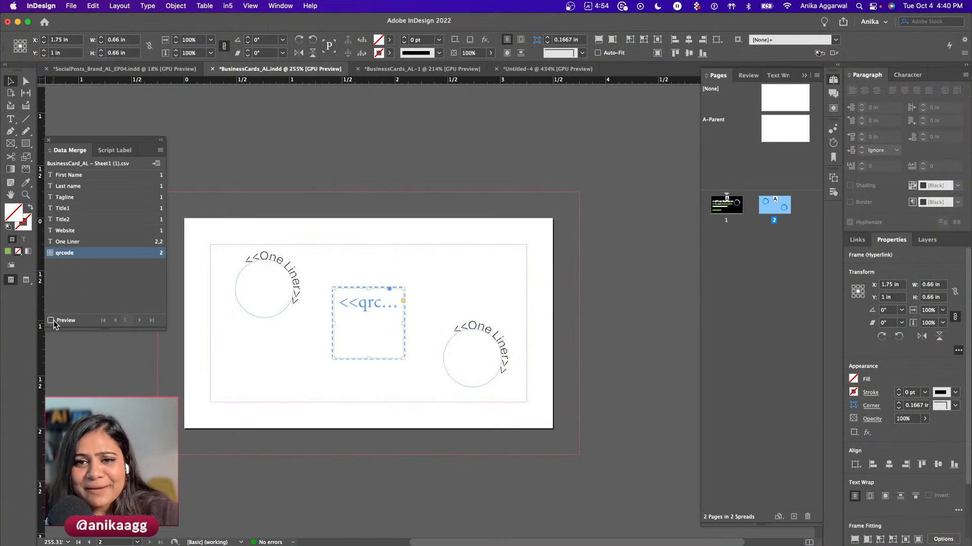
- Turn on Data Merge preview and step through the records to record 5
{"action": "left_click", "coordinate": [51, 321]}
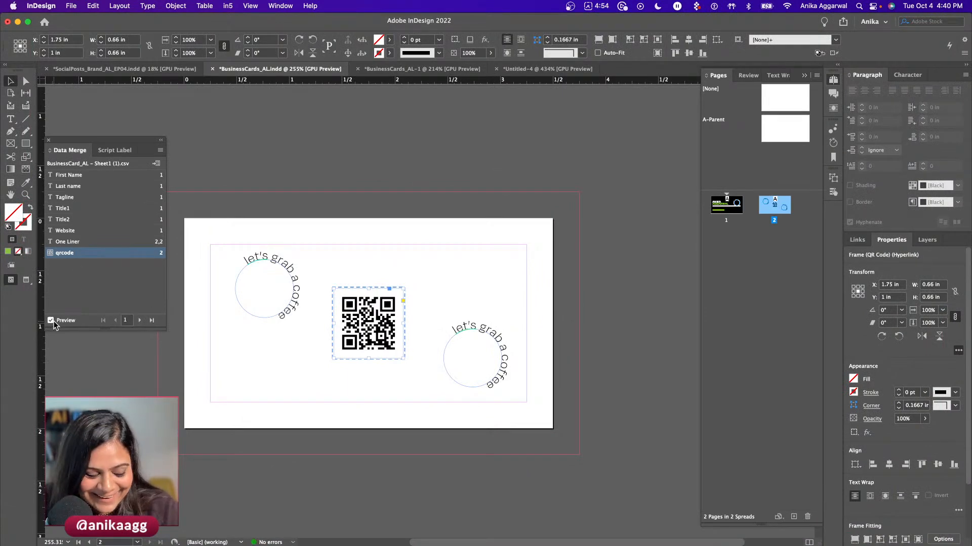
{"action": "left_click", "coordinate": [141, 320]}
{"action": "left_click", "coordinate": [140, 321]}
{"action": "left_click", "coordinate": [140, 321]}
{"action": "left_click", "coordinate": [140, 321]}
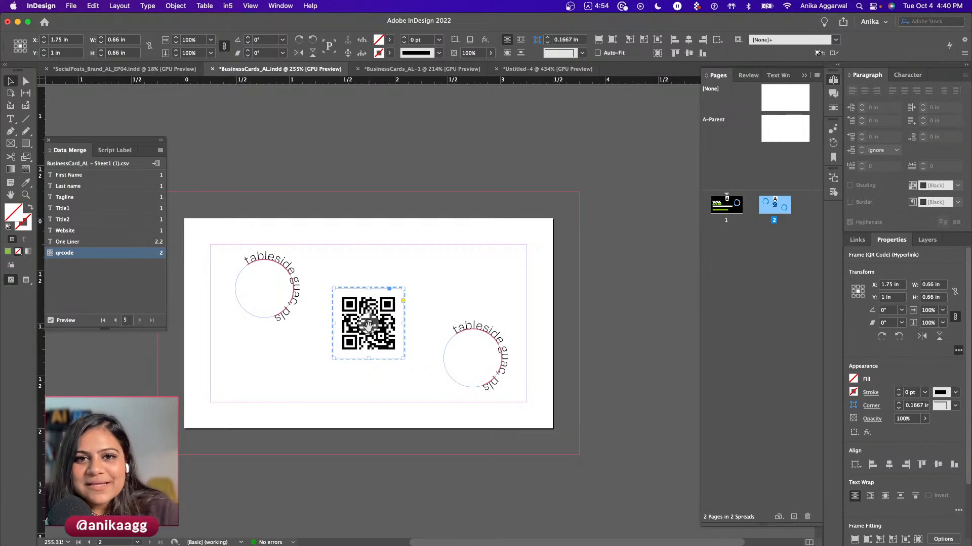
- Inspect the previewed QR code, then delete the QR code frame in Untitled-4
{"action": "scroll", "coordinate": [399, 334], "scroll_direction": "up", "scroll_amount": 3}
{"action": "left_click", "coordinate": [444, 283]}
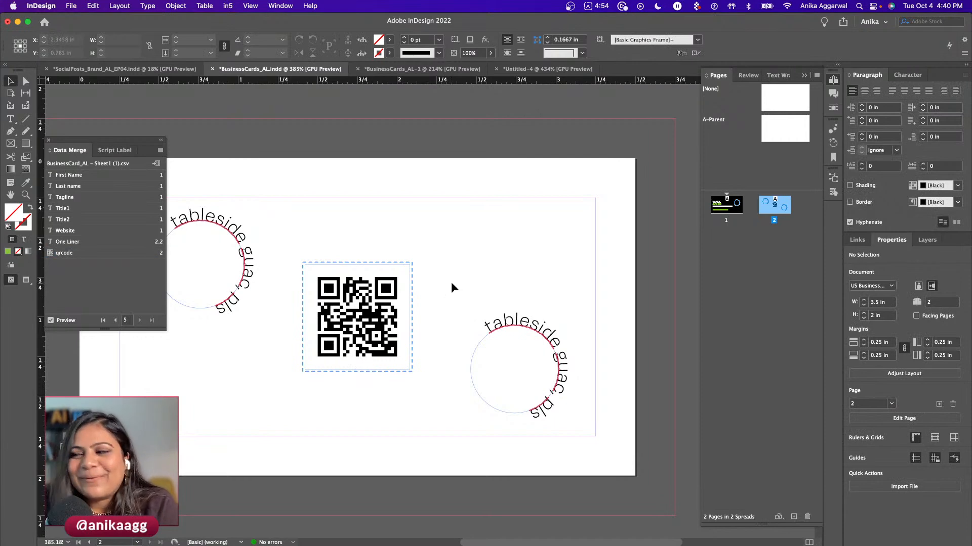
{"action": "scroll", "coordinate": [450, 284], "scroll_direction": "down", "scroll_amount": 3}
{"action": "scroll", "coordinate": [439, 249], "scroll_direction": "up", "scroll_amount": 8}
{"action": "scroll", "coordinate": [440, 254], "scroll_direction": "down", "scroll_amount": 2}
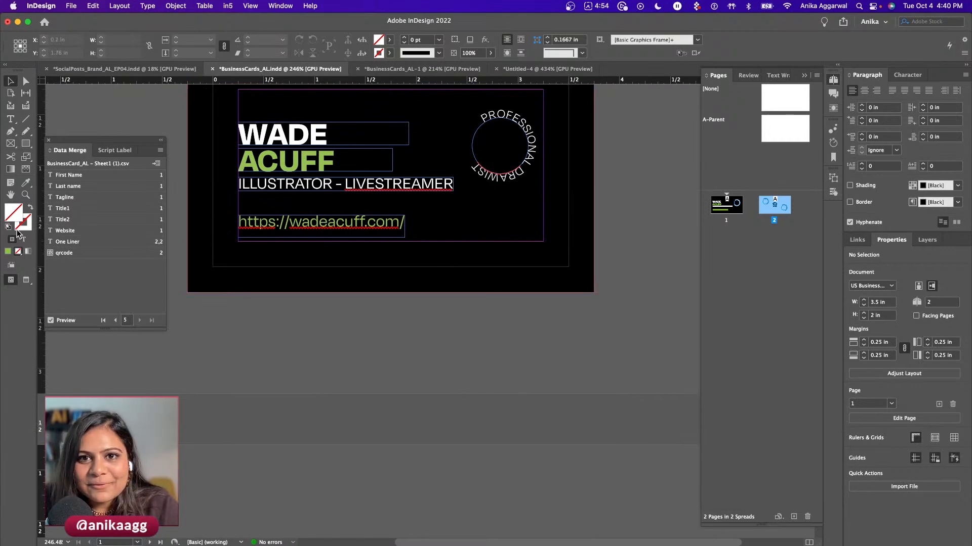
{"action": "key", "text": "super+Tab"}
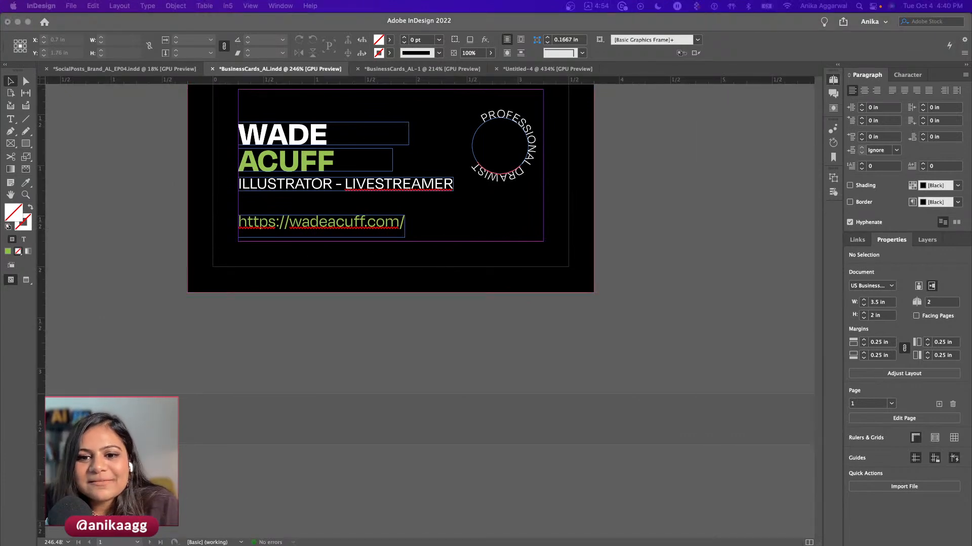
{"action": "left_click", "coordinate": [408, 309]}
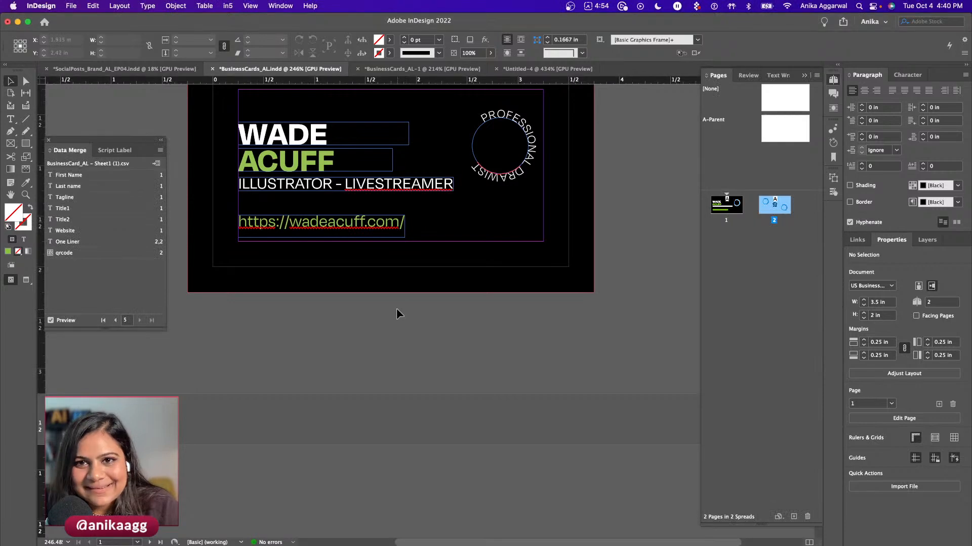
{"action": "scroll", "coordinate": [351, 344], "scroll_direction": "up", "scroll_amount": 3}
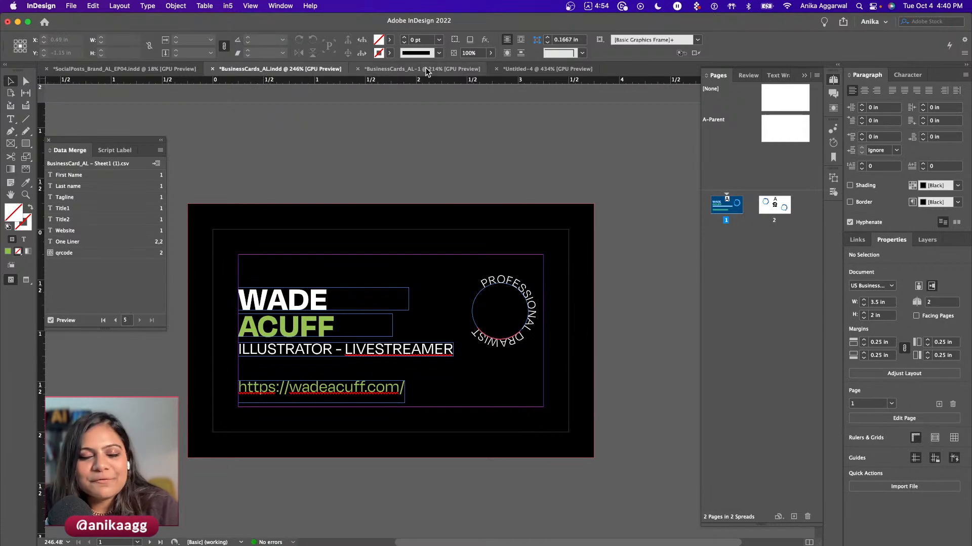
{"action": "scroll", "coordinate": [369, 245], "scroll_direction": "down", "scroll_amount": 5}
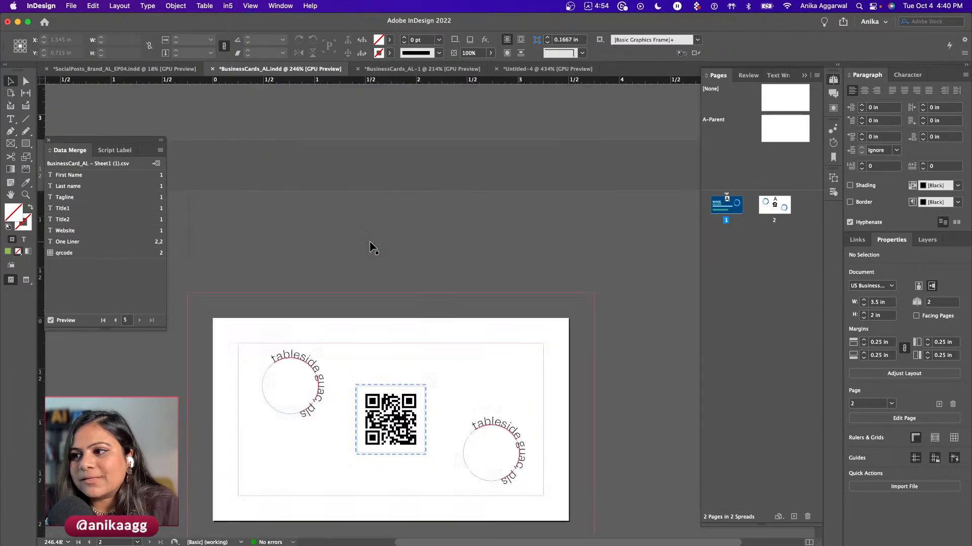
{"action": "scroll", "coordinate": [350, 221], "scroll_direction": "up", "scroll_amount": 5}
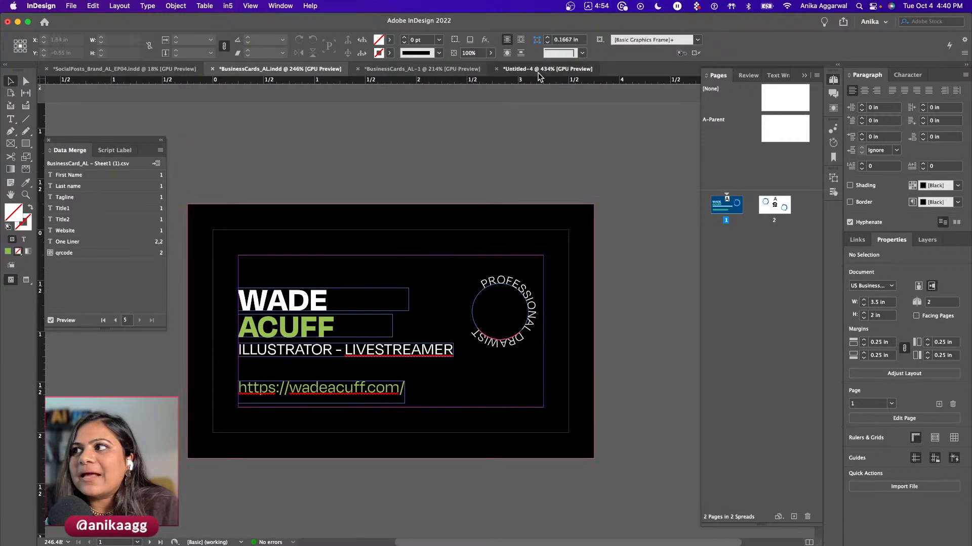
{"action": "left_click", "coordinate": [521, 69]}
{"action": "key", "text": "Delete"}
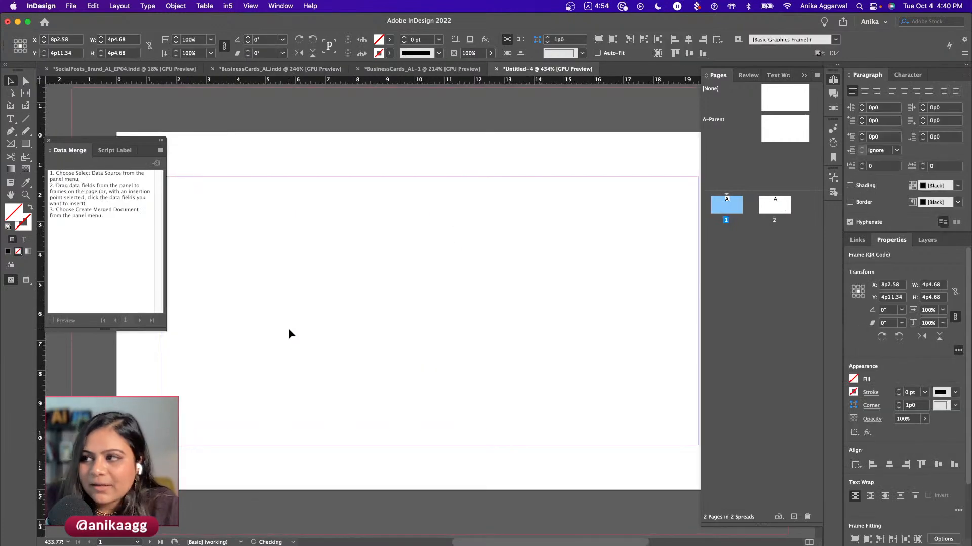
- Open a new Google Chrome window from the Dock
{"action": "mouse_move", "coordinate": [200, 541]}
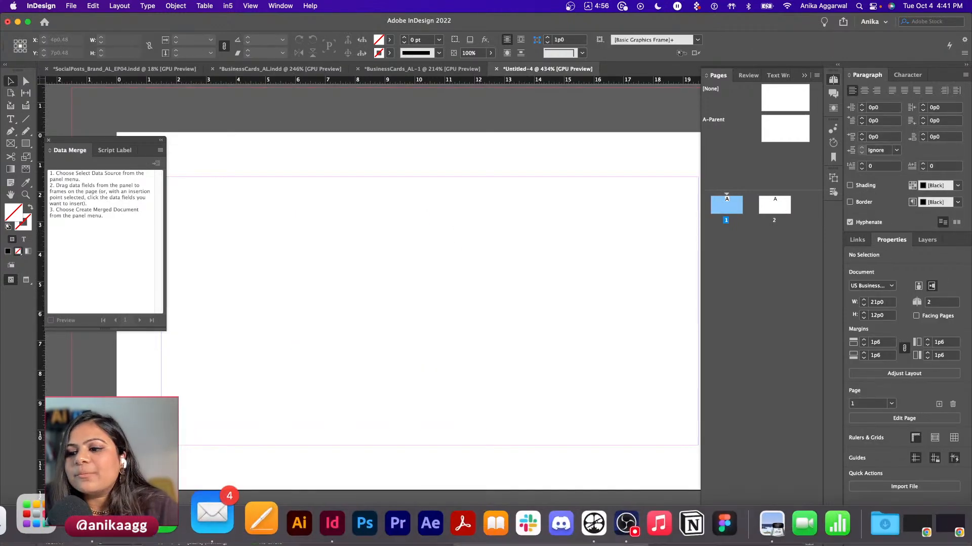
{"action": "right_click", "coordinate": [116, 523]}
{"action": "left_click", "coordinate": [147, 390]}
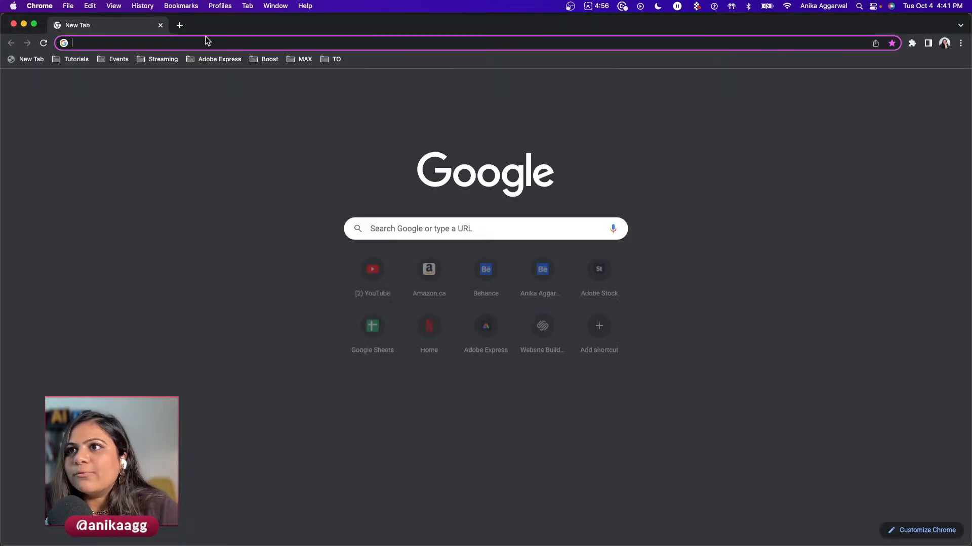
- Load the Adobe Stock free page, preview the stock JPEG in Lanyard/ID, then close the page
{"action": "type", "text": "stock"}
{"action": "key", "text": "Return"}
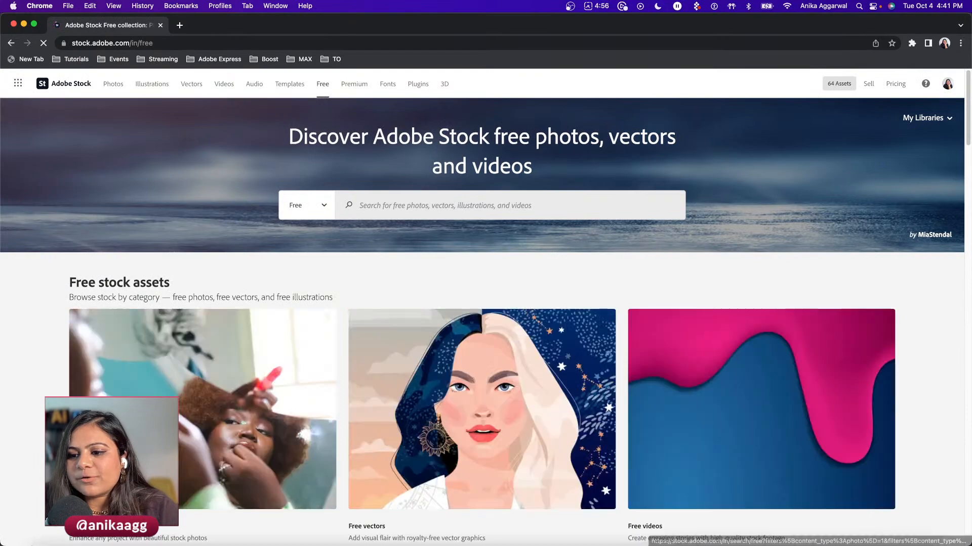
{"action": "key", "text": "ctrl+Right"}
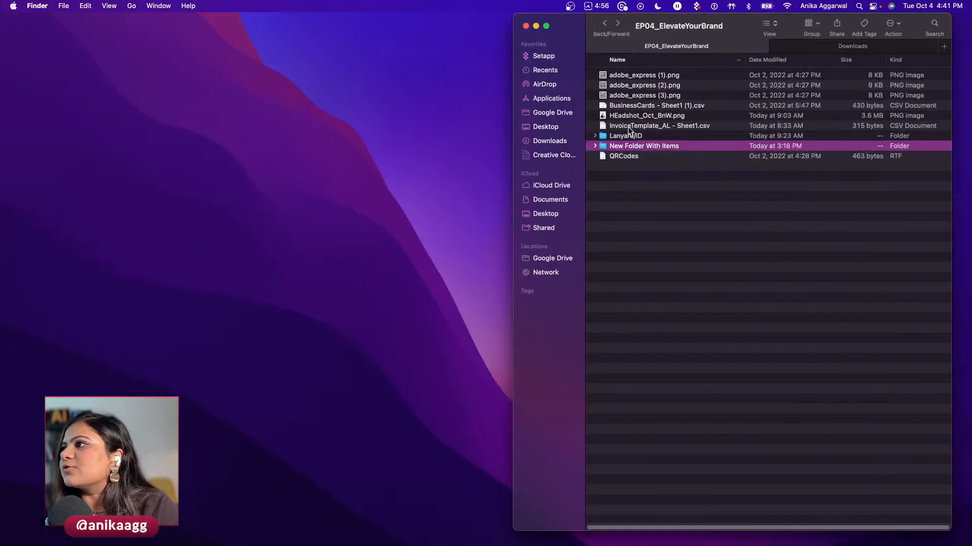
{"action": "double_click", "coordinate": [628, 137]}
{"action": "left_click", "coordinate": [630, 75]}
{"action": "key", "text": "space"}
{"action": "key", "text": "space"}
{"action": "key", "text": "ctrl+Left"}
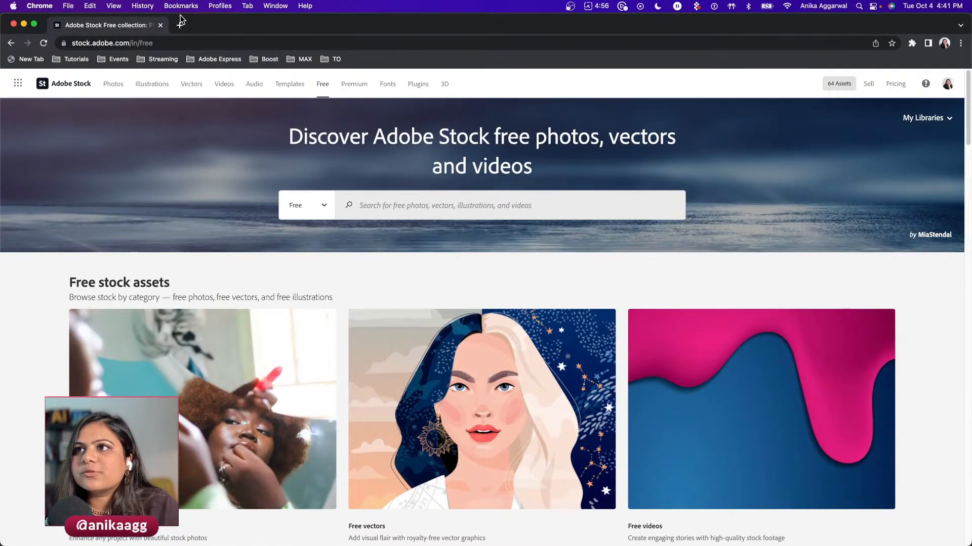
{"action": "left_click", "coordinate": [160, 26]}
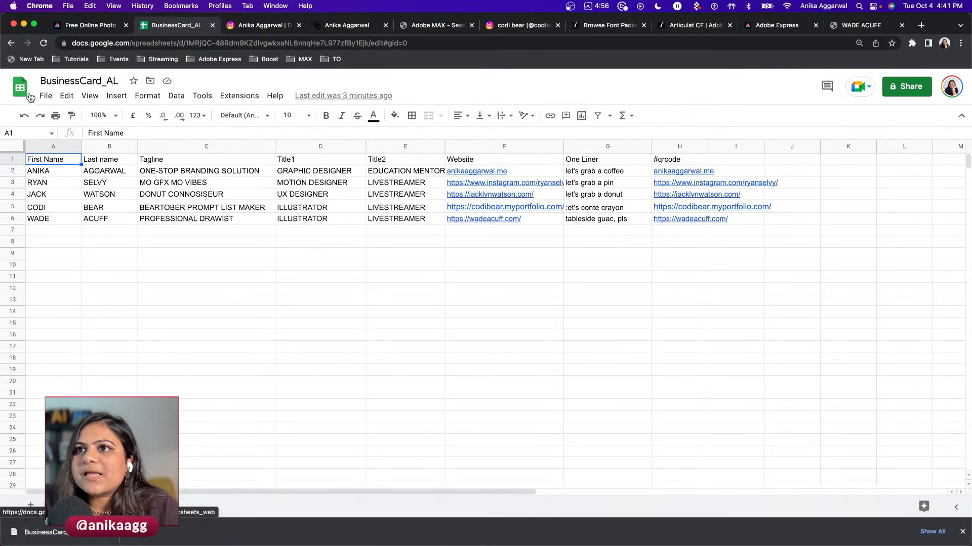
{"action": "left_click", "coordinate": [19, 87]}
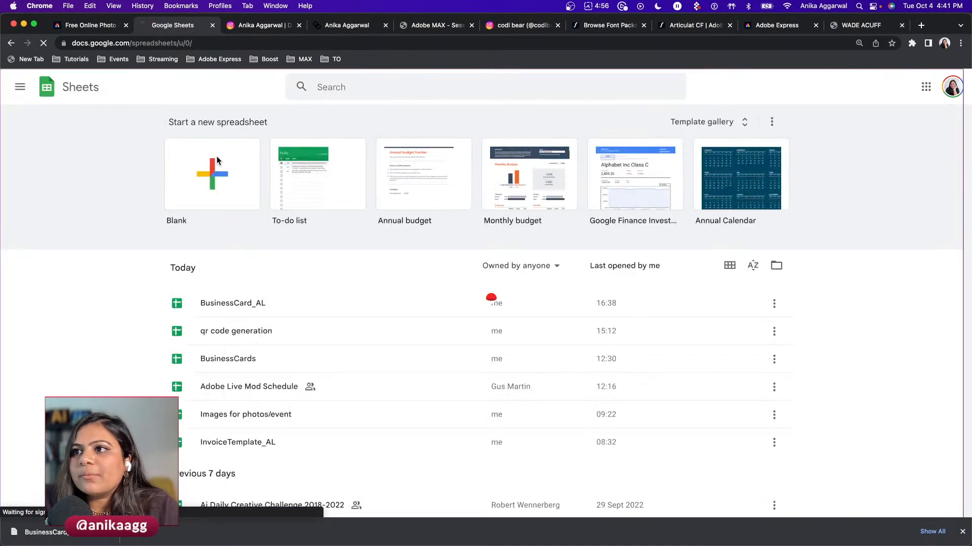
{"action": "left_click", "coordinate": [218, 162]}
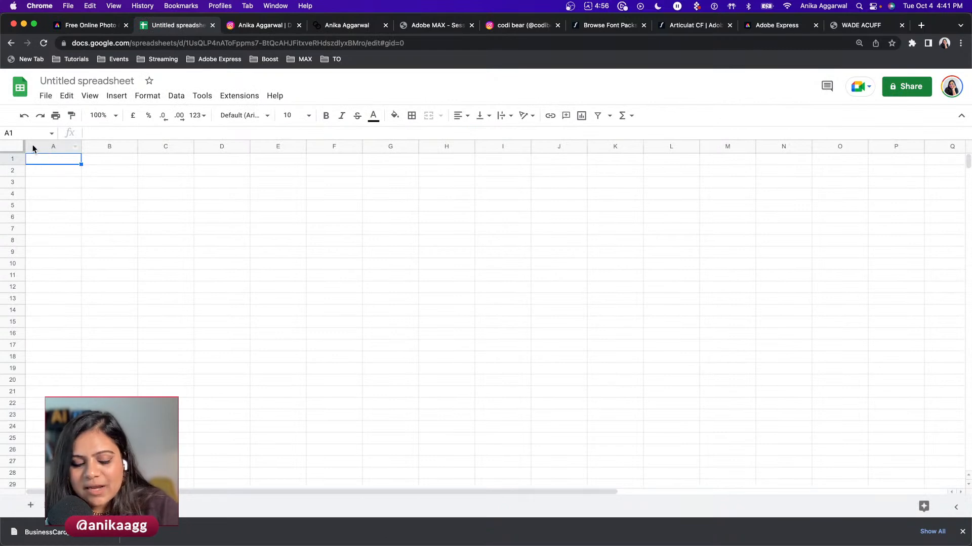
{"action": "type", "text": "@images"}
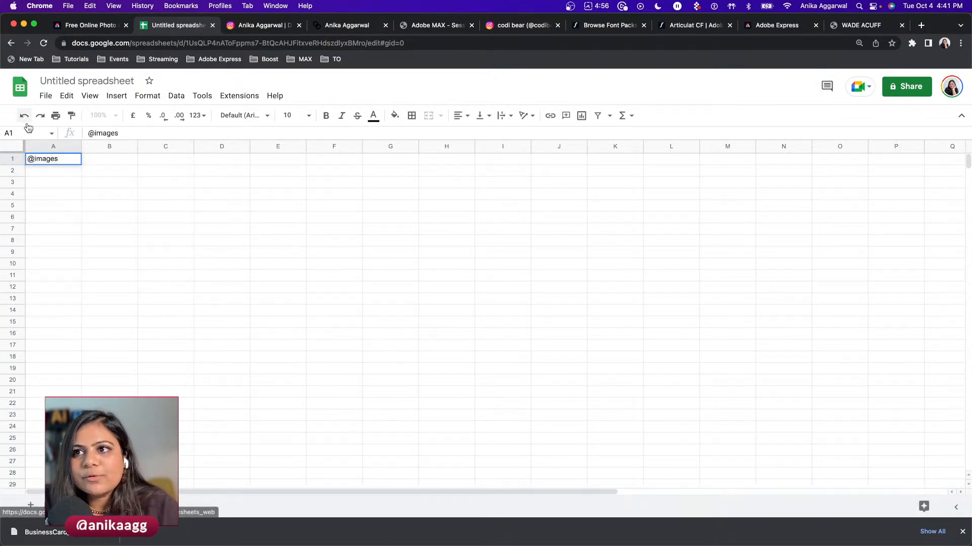
{"action": "left_click", "coordinate": [41, 172]}
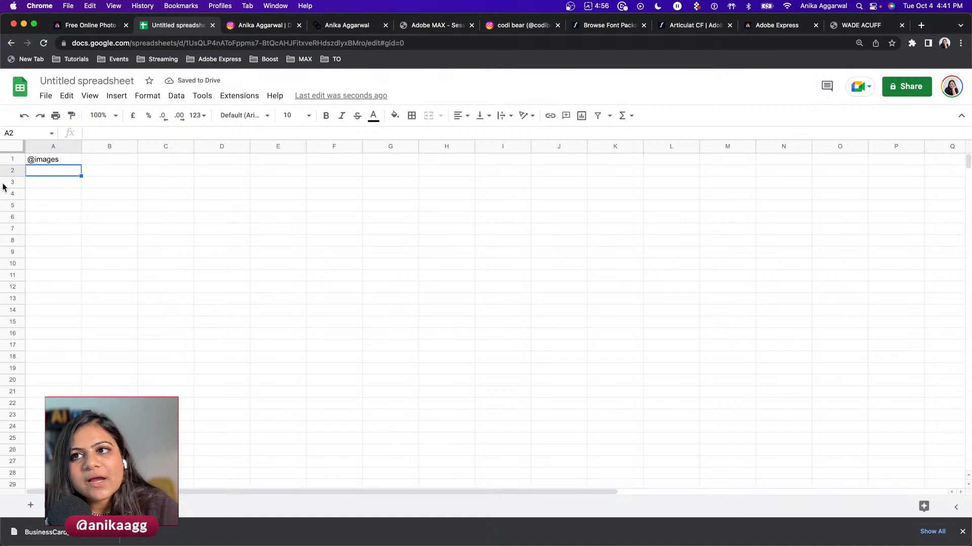
{"action": "mouse_move", "coordinate": [21, 544]}
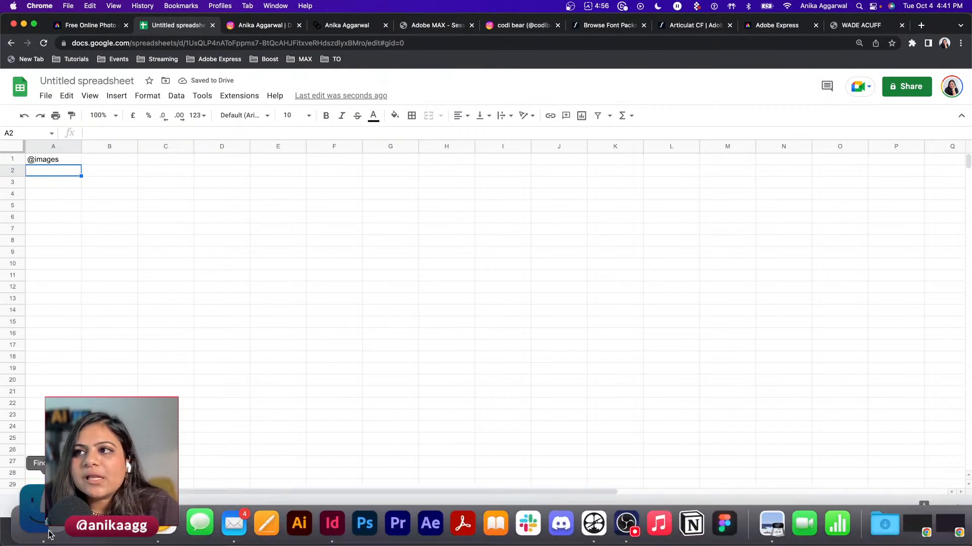
{"action": "left_click", "coordinate": [21, 526]}
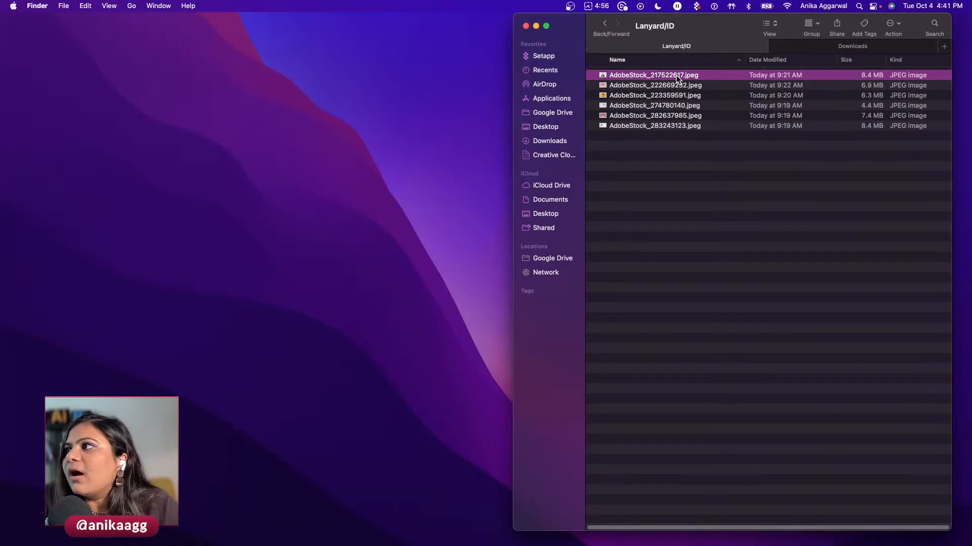
- Rename the first image to 1.jpeg and move Finder to Desktop 5 beside Sheets
{"action": "key", "text": "Return"}
{"action": "type", "text": "1"}
{"action": "key", "text": "Return"}
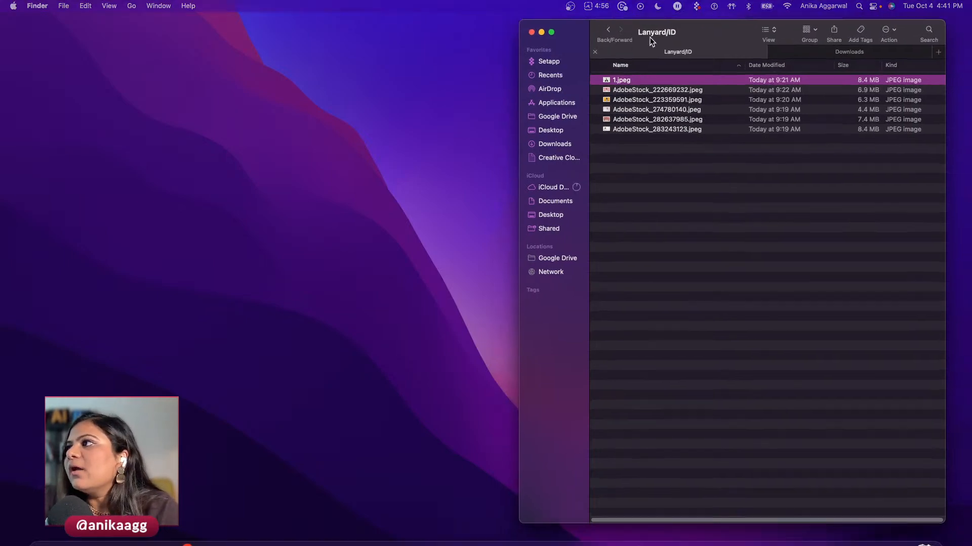
{"action": "key", "text": "ctrl+Up"}
{"action": "left_click_drag", "start_coordinate": [736, 147], "coordinate": [445, 39]}
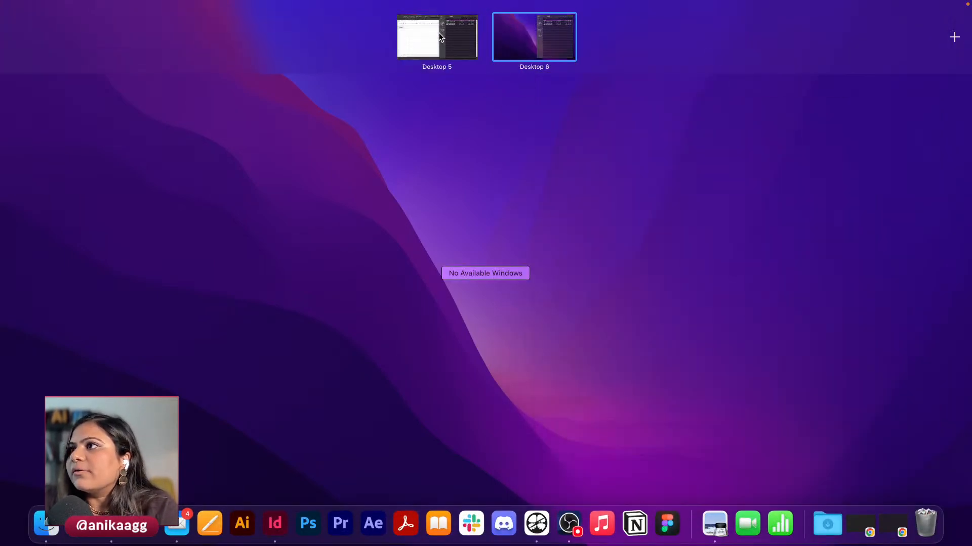
{"action": "left_click", "coordinate": [437, 37]}
- Rename the second and third images to 2.jpeg and 3.jpeg
{"action": "left_click", "coordinate": [623, 89]}
{"action": "key", "text": "Return"}
{"action": "type", "text": "2"}
{"action": "key", "text": "Return"}
{"action": "key", "text": "Down"}
{"action": "key", "text": "Return"}
{"action": "type", "text": "3"}
{"action": "key", "text": "Return"}
- Rename the fourth, fifth and sixth images to 4.jpeg, 5.jpeg and 6.jpeg
{"action": "key", "text": "Down"}
{"action": "key", "text": "Return"}
{"action": "type", "text": "4"}
{"action": "key", "text": "Return"}
{"action": "key", "text": "Down"}
{"action": "key", "text": "Return"}
{"action": "type", "text": "5"}
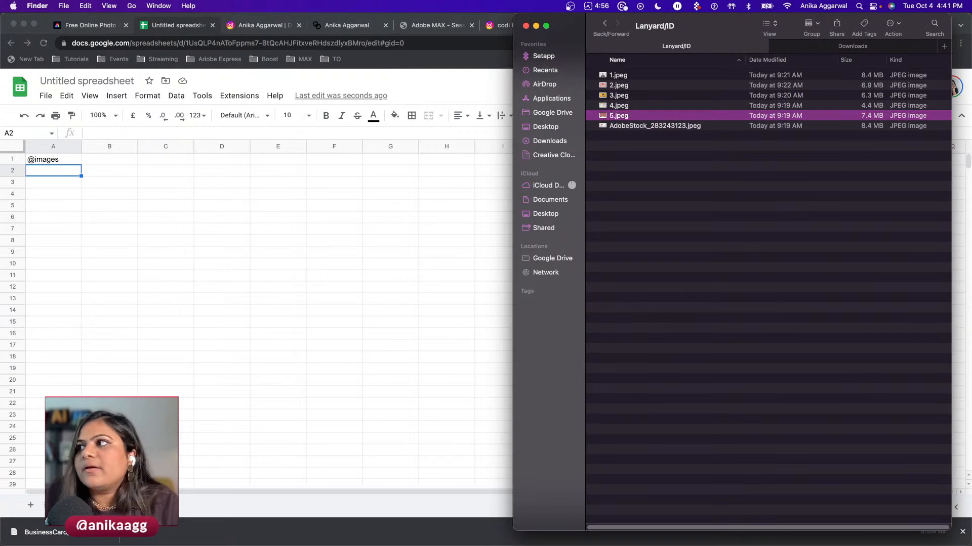
{"action": "key", "text": "Return"}
{"action": "key", "text": "Down"}
{"action": "key", "text": "Return"}
{"action": "type", "text": "6"}
{"action": "key", "text": "Return"}
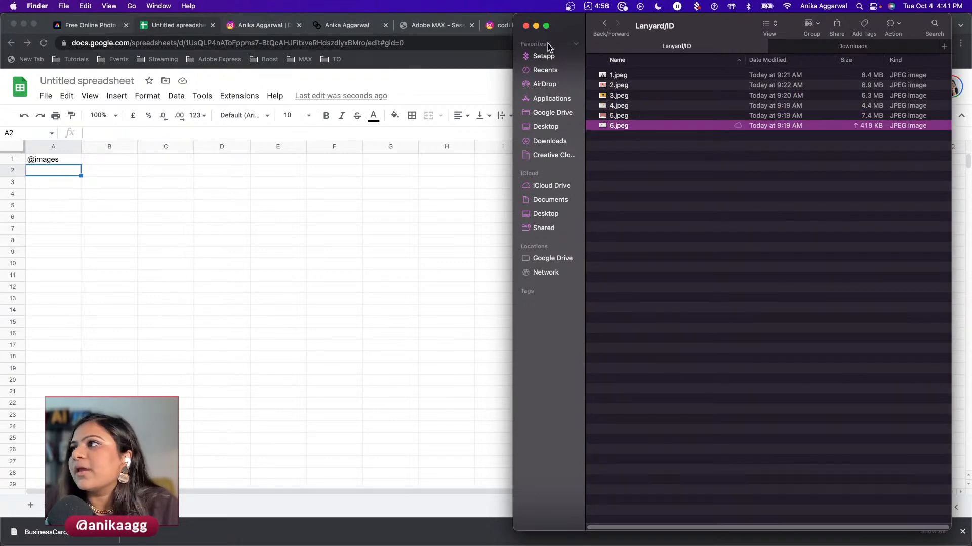
{"action": "left_click", "coordinate": [36, 174]}
- Enter 1.jpeg in A2 and paste it down the column to A7
{"action": "type", "text": "1."}
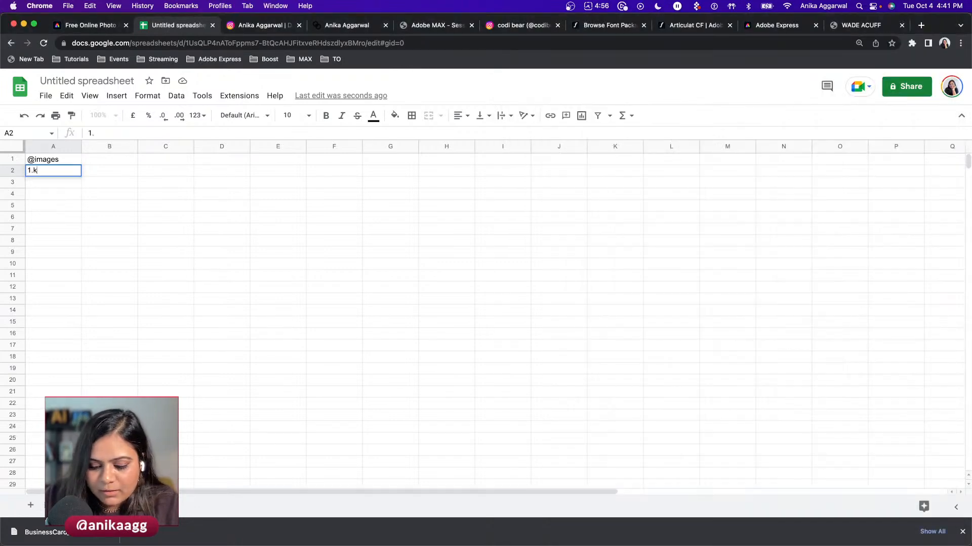
{"action": "type", "text": "jpeg"}
{"action": "key", "text": "Return"}
{"action": "type", "text": "1.jpeg"}
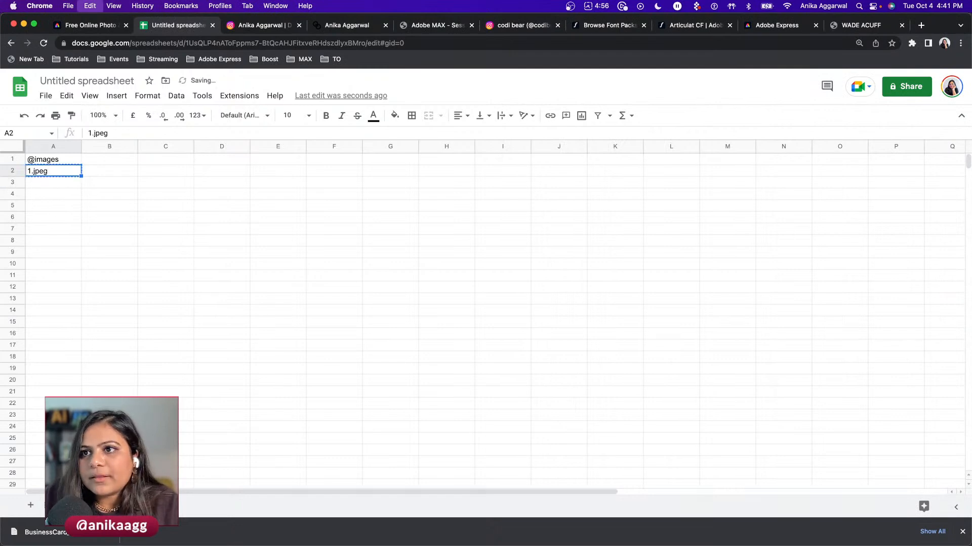
{"action": "key", "text": "Return"}
{"action": "key", "text": "super+v"}
{"action": "key", "text": "Return"}
{"action": "key", "text": "super+v"}
{"action": "key", "text": "Return"}
{"action": "type", "text": "1.jpeg"}
{"action": "key", "text": "Return"}
{"action": "type", "text": "1.jpeg"}
{"action": "key", "text": "Return"}
{"action": "key", "text": "Up"}
{"action": "key", "text": "Up"}
{"action": "key", "text": "Up"}
{"action": "key", "text": "Up"}
- Change the copies in A3 to A6 to 2.jpeg, 3.jpeg, 4.jpeg and 5.jpeg
{"action": "double_click", "coordinate": [32, 182]}
{"action": "left_click_drag", "start_coordinate": [32, 182], "coordinate": [14, 183]}
{"action": "type", "text": "2"}
{"action": "left_click", "coordinate": [30, 194]}
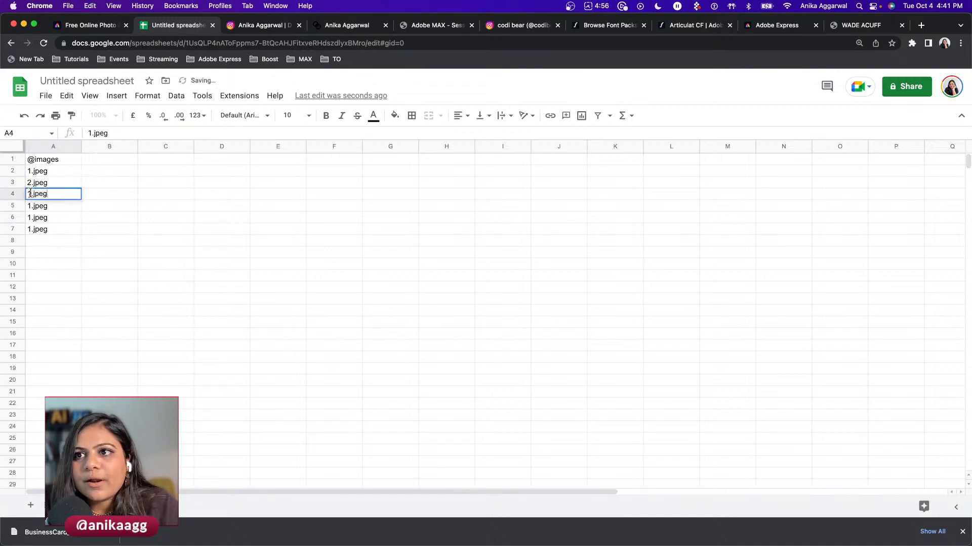
{"action": "type", "text": "3"}
{"action": "double_click", "coordinate": [31, 206]}
{"action": "left_click_drag", "start_coordinate": [32, 206], "coordinate": [23, 217]}
{"action": "type", "text": "4"}
{"action": "left_click", "coordinate": [29, 218]}
{"action": "double_click", "coordinate": [28, 217]}
{"action": "type", "text": "5"}
- Change cell A7 to 6.jpeg
{"action": "left_click", "coordinate": [29, 229]}
{"action": "double_click", "coordinate": [29, 228]}
{"action": "key", "text": "Escape"}
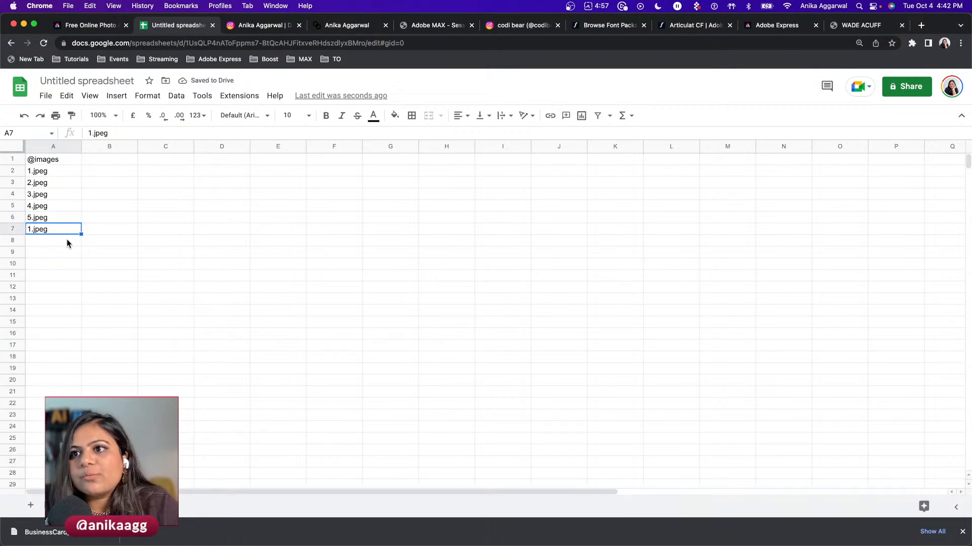
{"action": "left_click", "coordinate": [67, 241]}
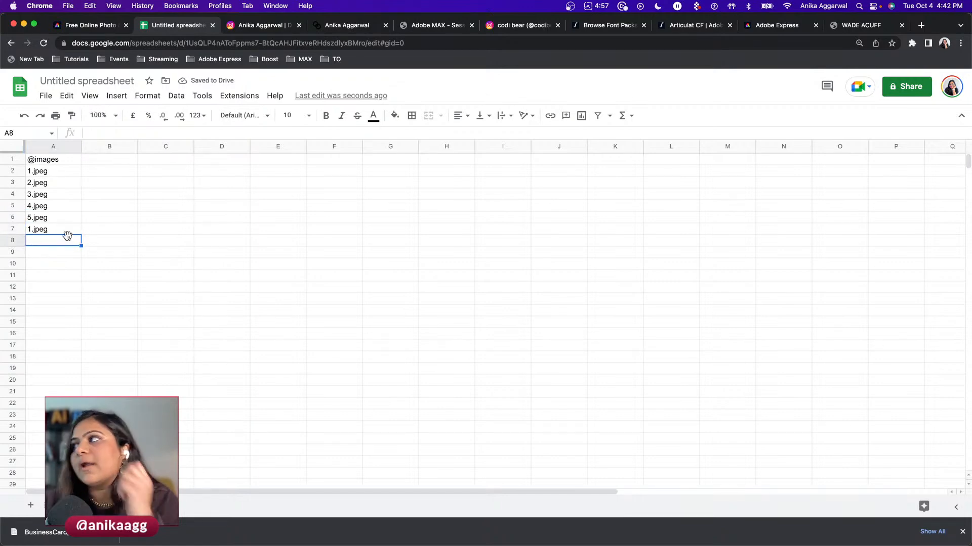
{"action": "double_click", "coordinate": [29, 232]}
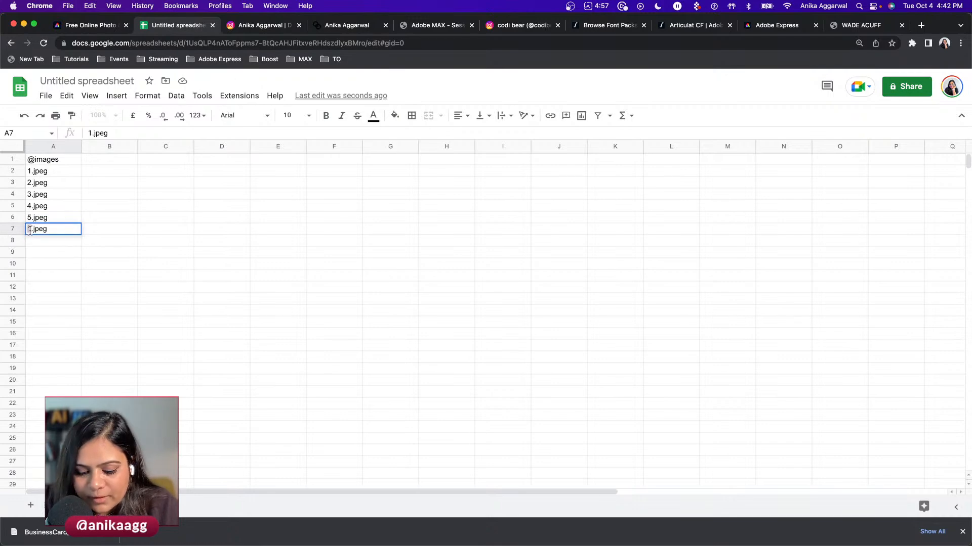
{"action": "key", "text": "Escape"}
{"action": "double_click", "coordinate": [32, 229]}
{"action": "key", "text": "Escape"}
{"action": "double_click", "coordinate": [32, 229]}
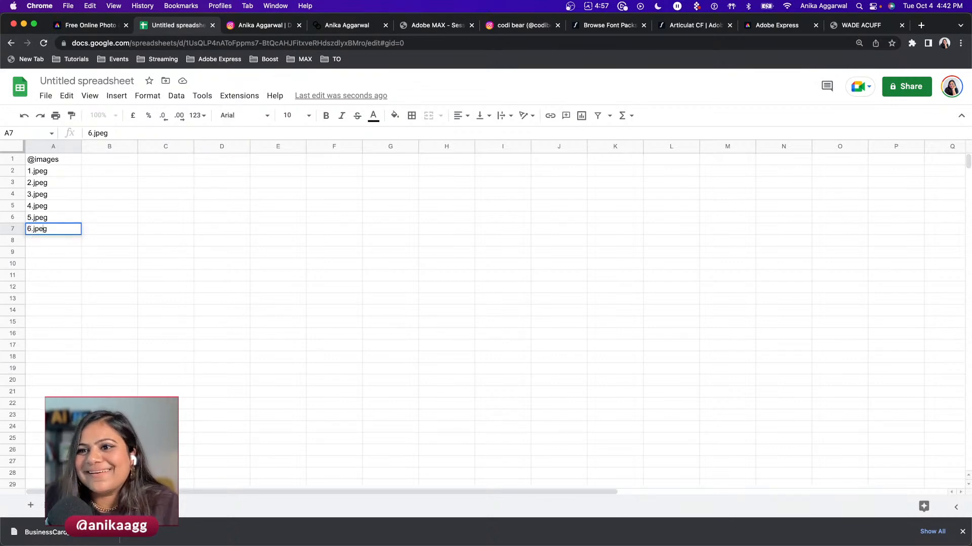
{"action": "key", "text": "Return"}
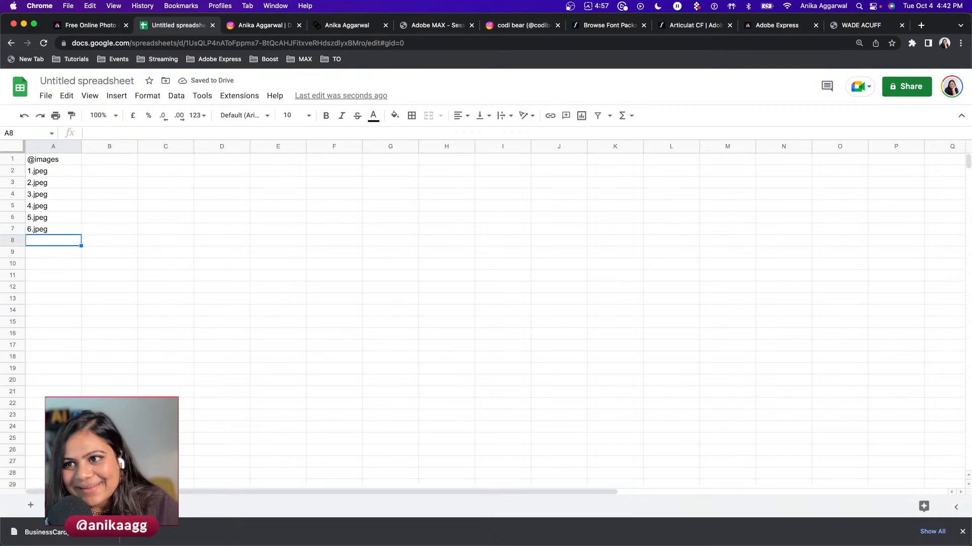
- Rename the spreadsheet to 'Stock Images'
{"action": "left_click", "coordinate": [64, 167]}
{"action": "left_click", "coordinate": [68, 84]}
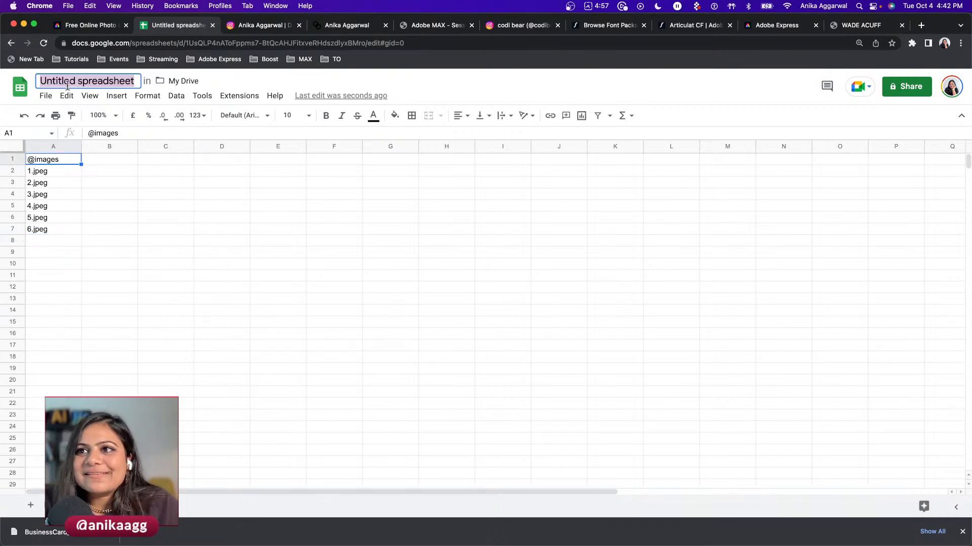
{"action": "type", "text": "Stock Ima"}
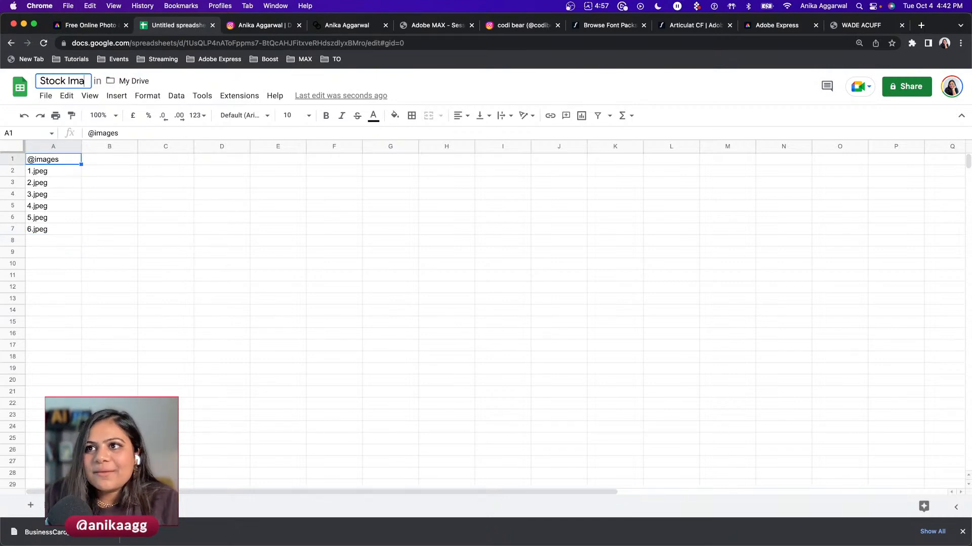
{"action": "type", "text": "ges"}
{"action": "key", "text": "Return"}
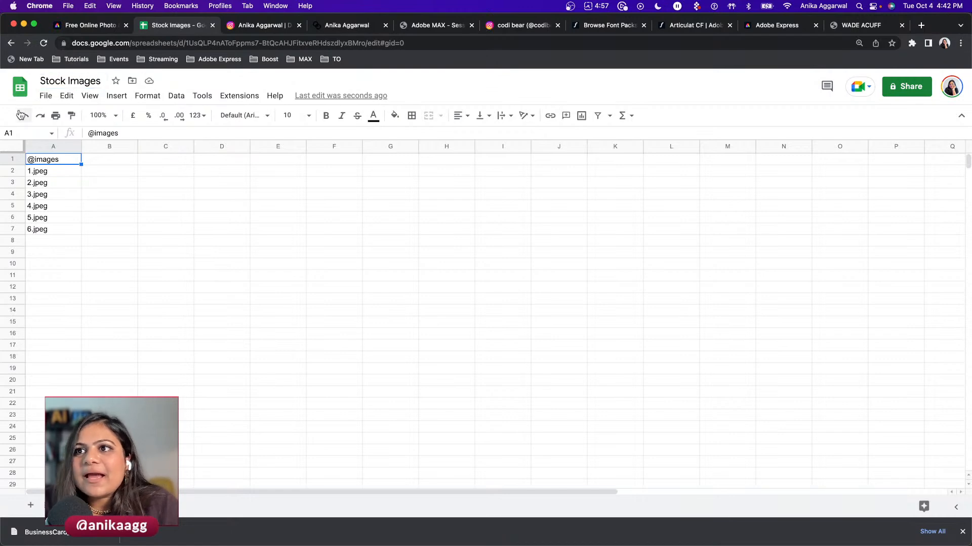
- Download the sheet as a CSV file via File > Download
{"action": "left_click", "coordinate": [40, 98]}
{"action": "mouse_move", "coordinate": [135, 233]}
{"action": "left_click", "coordinate": [268, 308]}
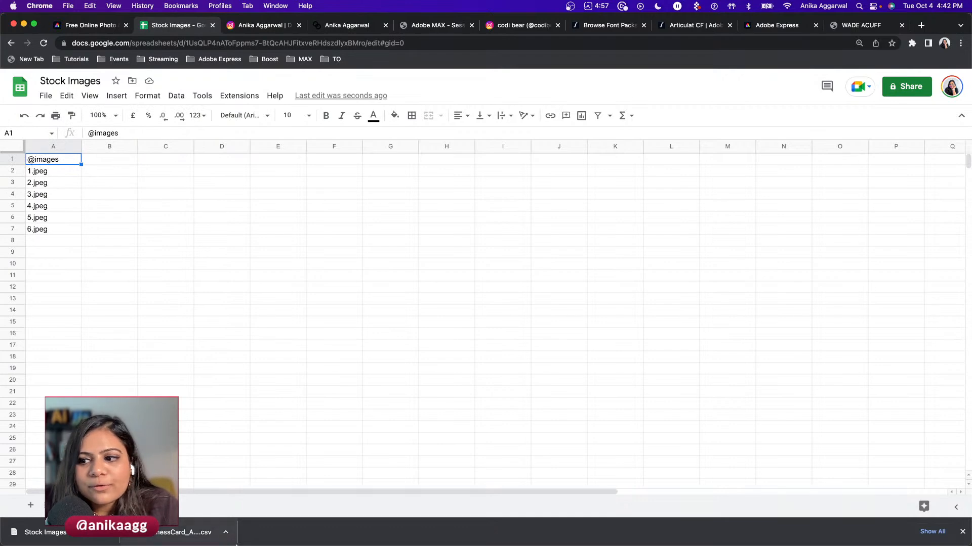
{"action": "left_click", "coordinate": [277, 511]}
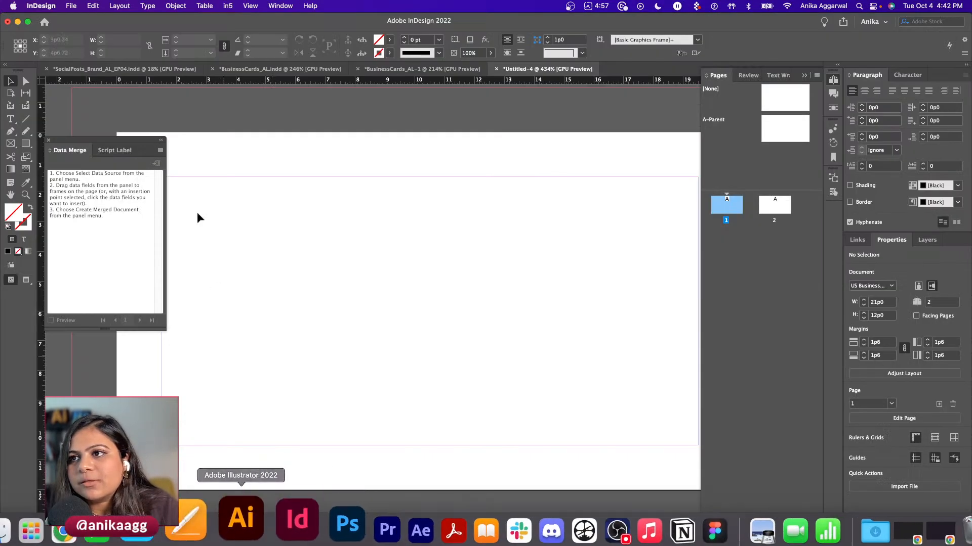
- Draw a square rectangle frame on page 1 and adjust its size and position
{"action": "key", "text": "f"}
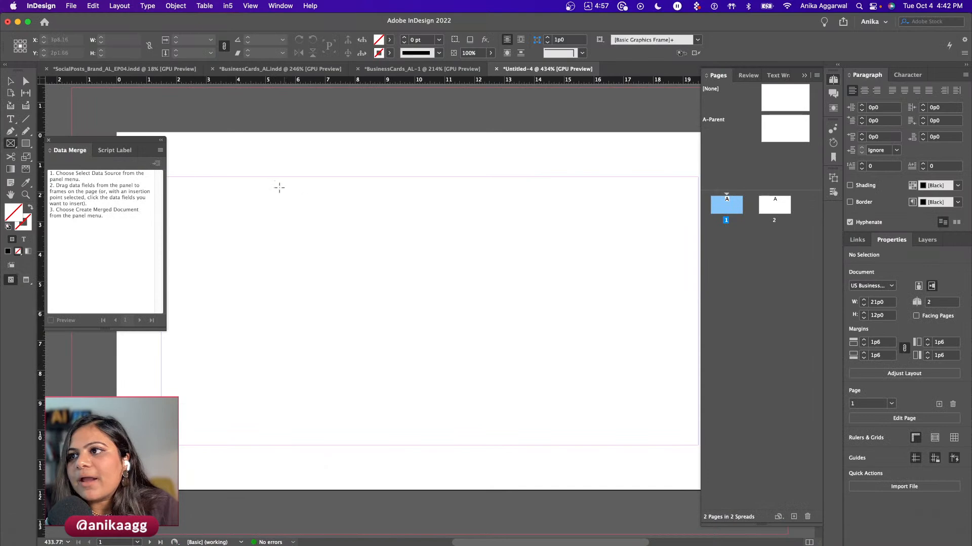
{"action": "left_click_drag", "start_coordinate": [324, 189], "coordinate": [544, 407]}
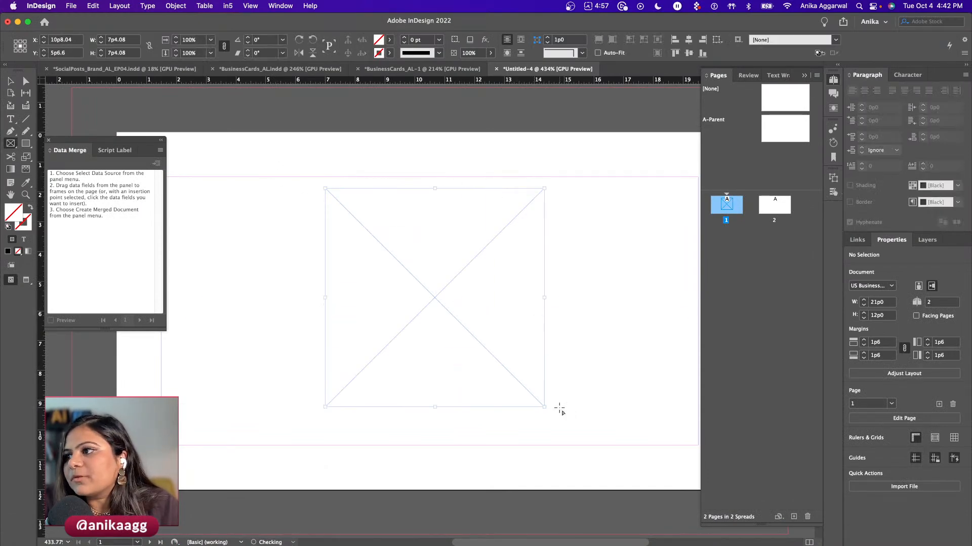
{"action": "key", "text": "v"}
{"action": "scroll", "coordinate": [432, 298], "scroll_direction": "down", "scroll_amount": 3}
{"action": "scroll", "coordinate": [430, 297], "scroll_direction": "right", "scroll_amount": 3}
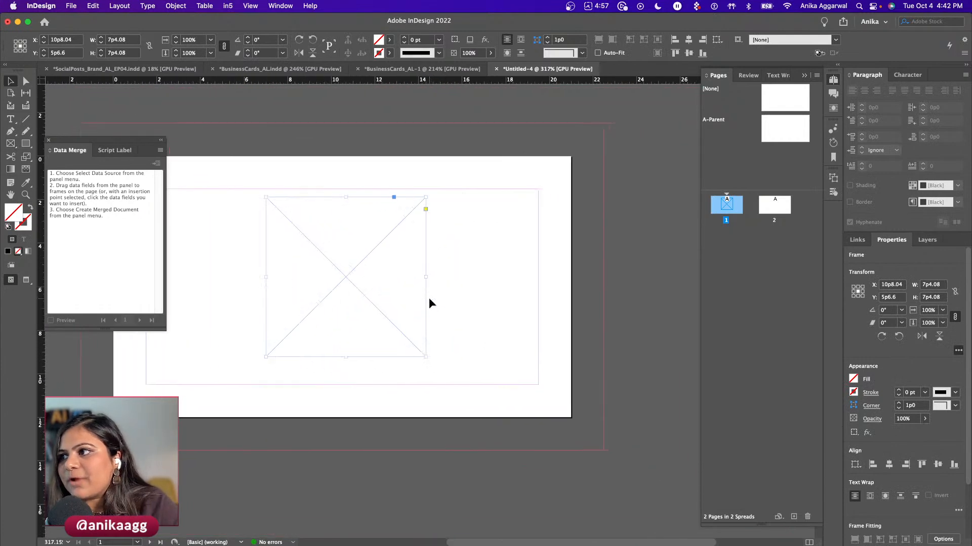
{"action": "left_click_drag", "start_coordinate": [429, 360], "coordinate": [456, 388]}
{"action": "left_click_drag", "start_coordinate": [357, 292], "coordinate": [339, 284]}
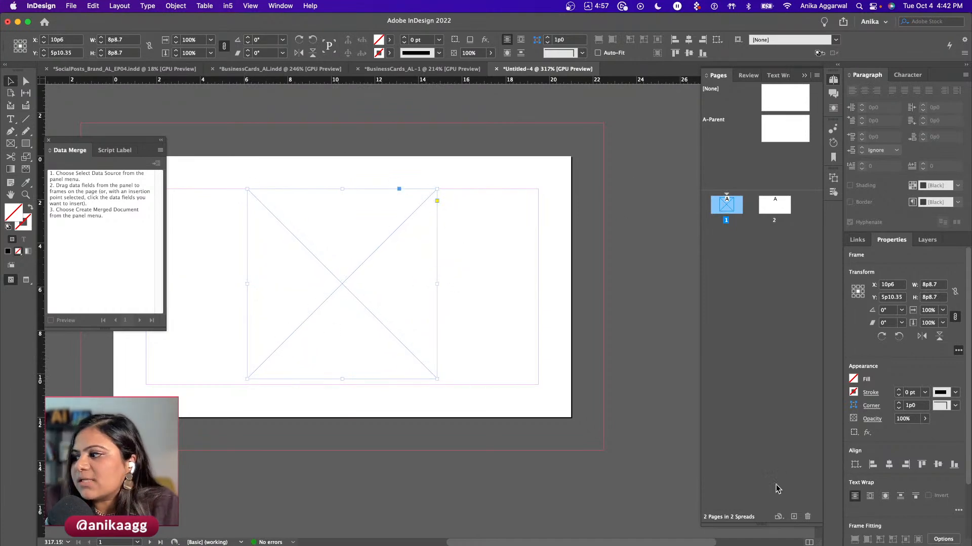
- Change the page size to IG Story, then enlarge the frame to about 78p2.4 by 80p7.2 and centre it
{"action": "left_click", "coordinate": [778, 517]}
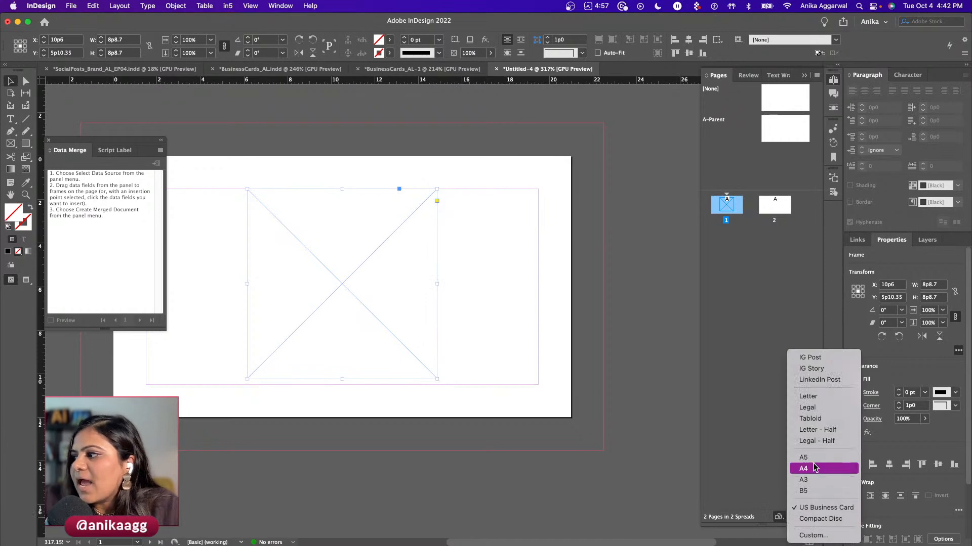
{"action": "left_click", "coordinate": [814, 369]}
{"action": "key", "text": "super+0"}
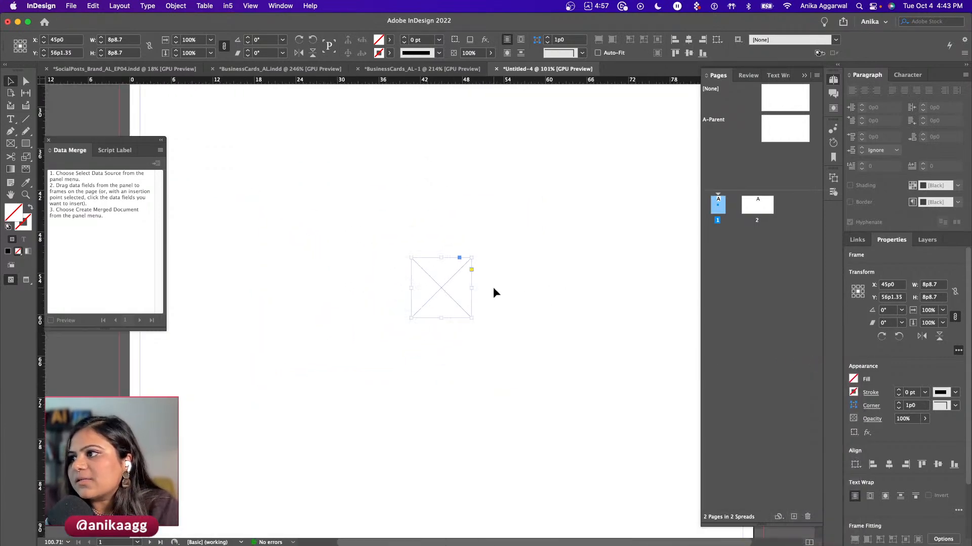
{"action": "left_click_drag", "start_coordinate": [446, 291], "coordinate": [574, 142]}
{"action": "left_click_drag", "start_coordinate": [415, 323], "coordinate": [293, 431]}
{"action": "left_click_drag", "start_coordinate": [433, 284], "coordinate": [429, 285]}
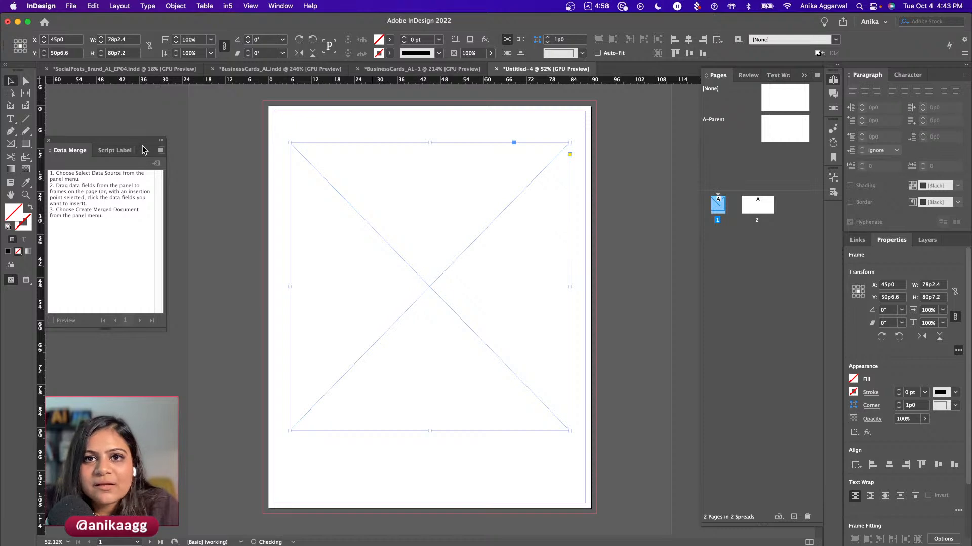
- Choose Select Data Source in the Data Merge menu and load the Stock Images CSV
{"action": "left_click", "coordinate": [161, 150]}
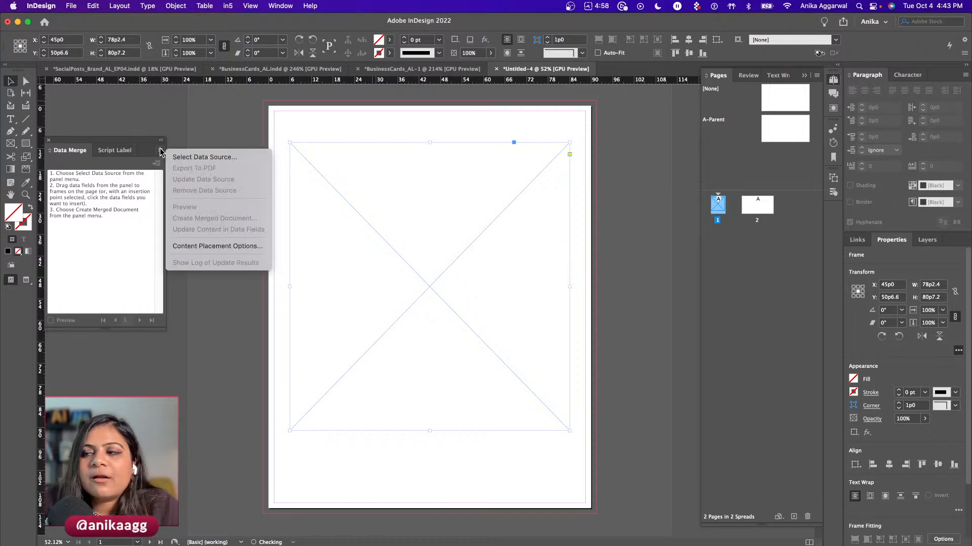
{"action": "left_click", "coordinate": [186, 158]}
{"action": "mouse_move", "coordinate": [114, 543]}
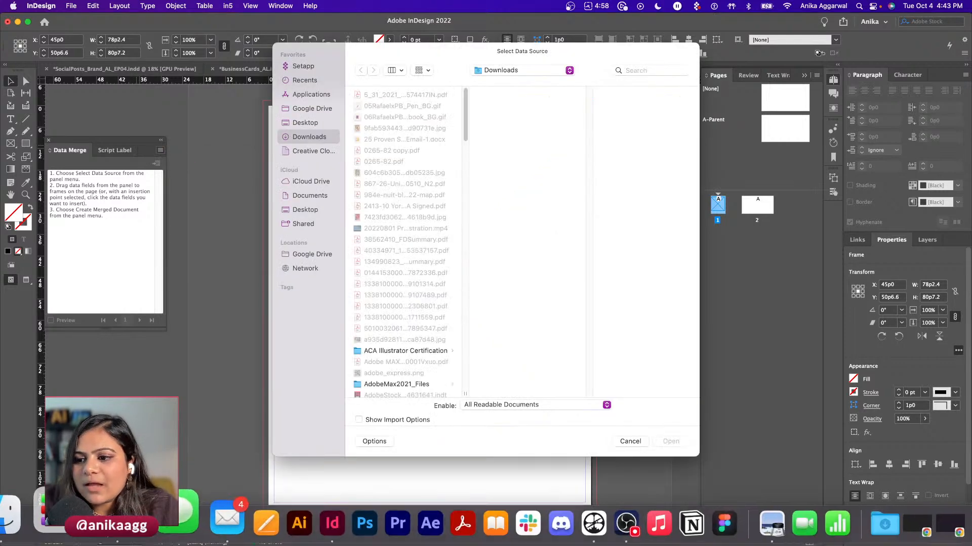
{"action": "left_click", "coordinate": [114, 521]}
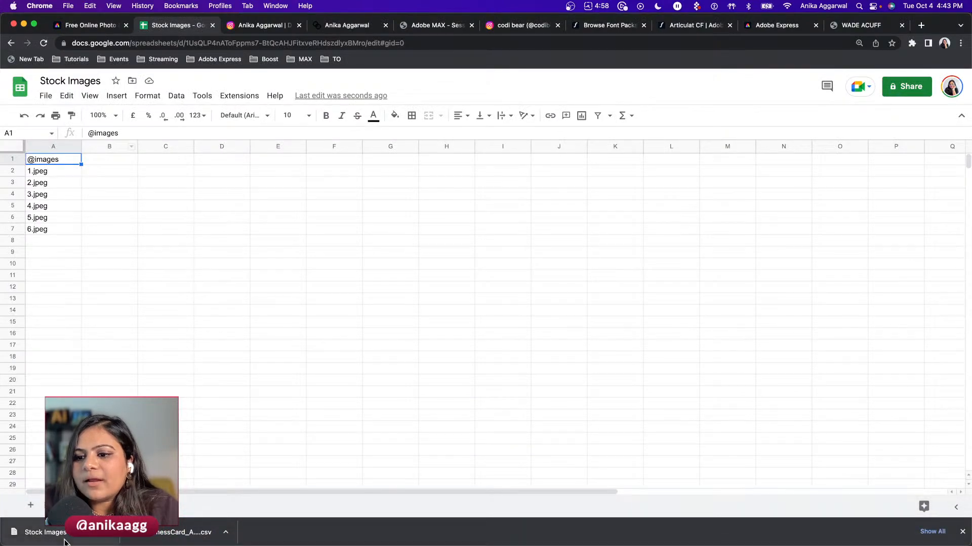
{"action": "key", "text": "super+Tab"}
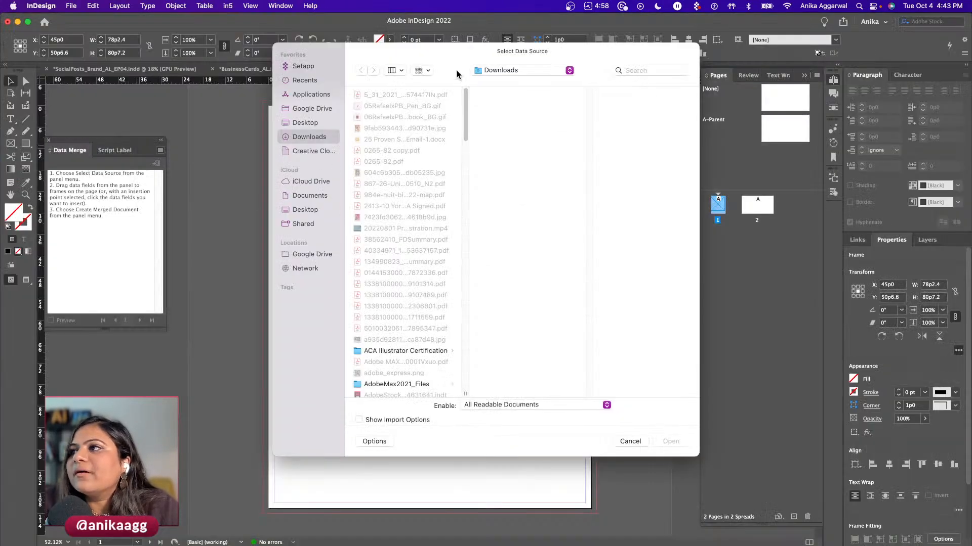
{"action": "left_click_drag", "start_coordinate": [456, 73], "coordinate": [0, 253]}
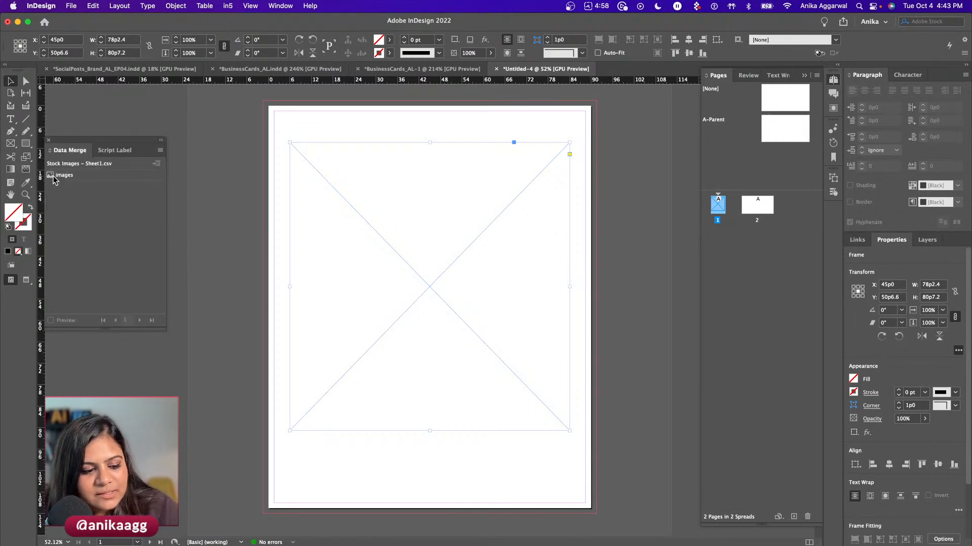
- Drag the images data field into the large page frame
{"action": "left_click_drag", "start_coordinate": [55, 181], "coordinate": [357, 244]}
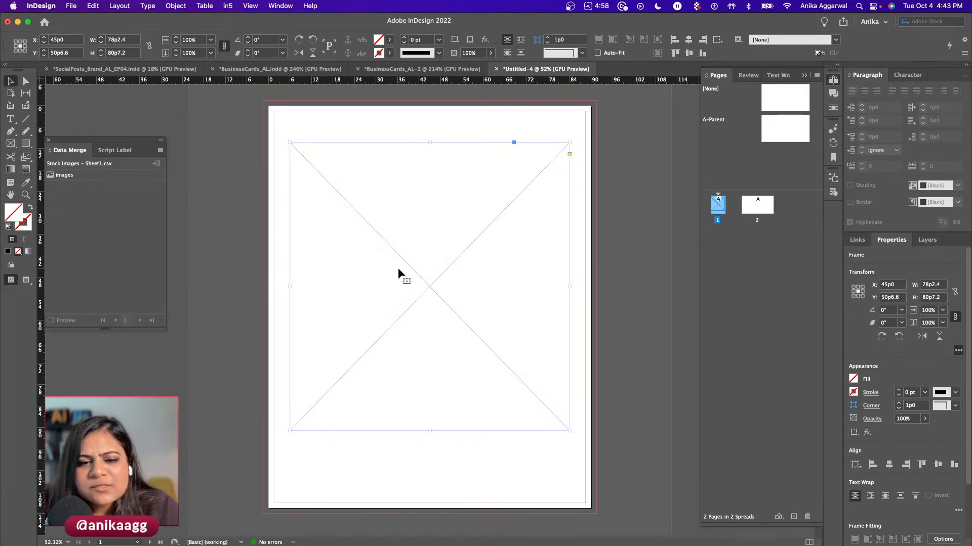
{"action": "left_click", "coordinate": [80, 176]}
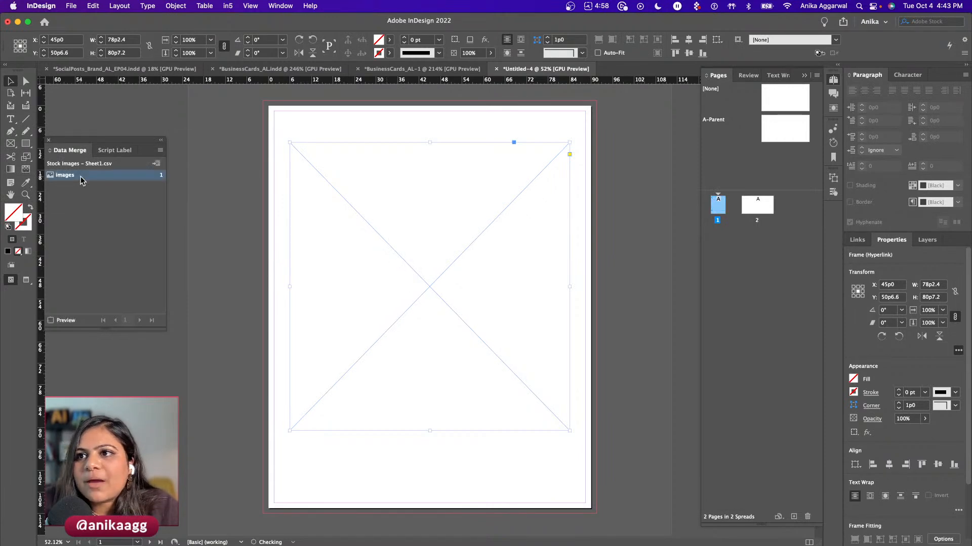
{"action": "left_click_drag", "start_coordinate": [80, 177], "coordinate": [383, 151]}
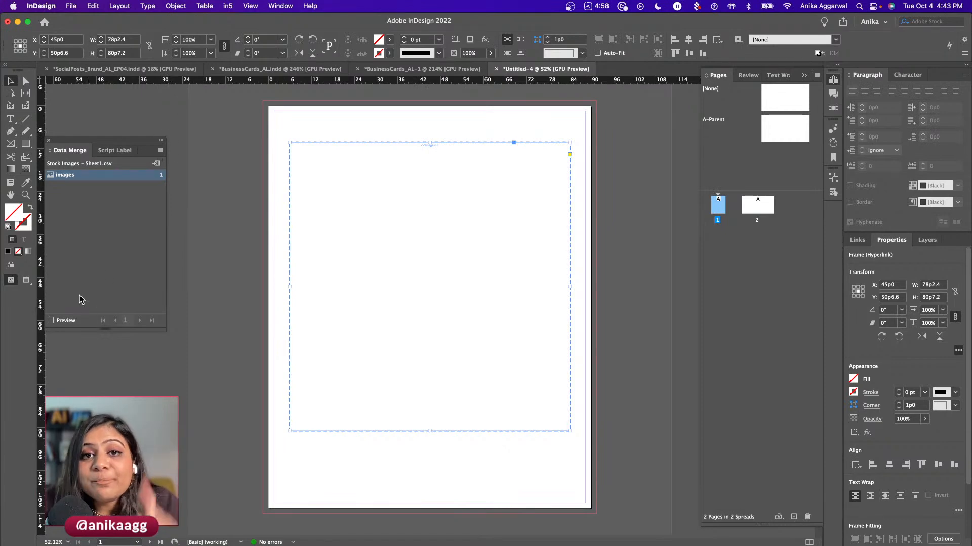
- Turn on the merge preview and dismiss the missing-images warnings
{"action": "left_click", "coordinate": [59, 321]}
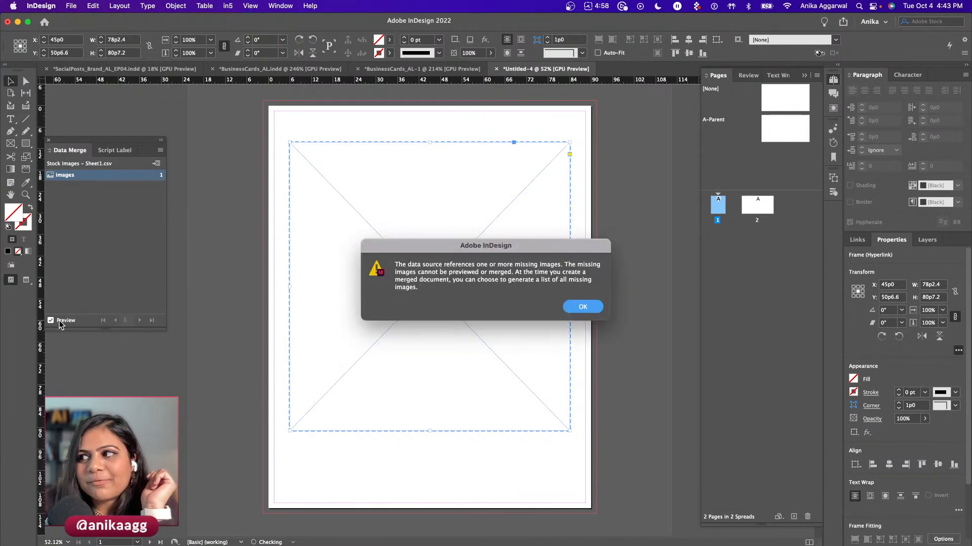
{"action": "left_click", "coordinate": [579, 309]}
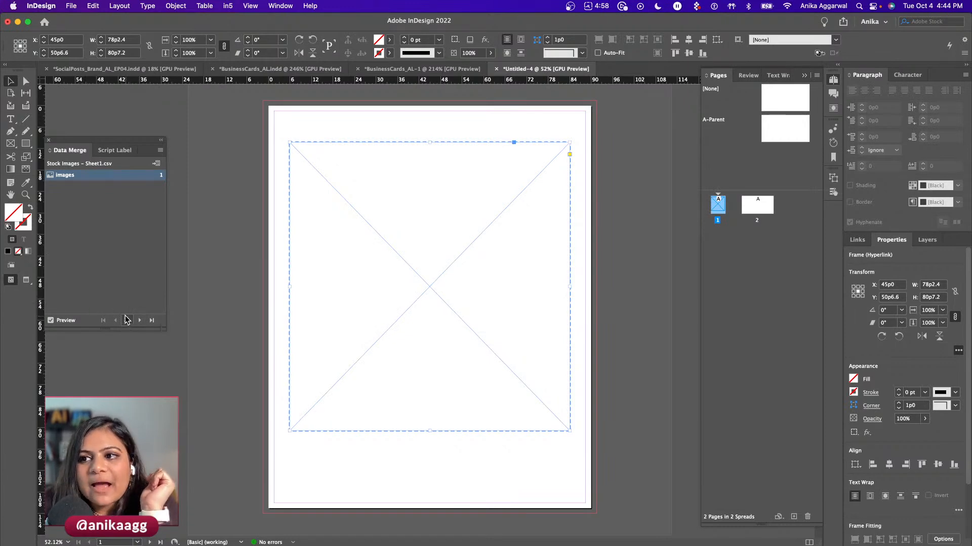
{"action": "left_click", "coordinate": [51, 320]}
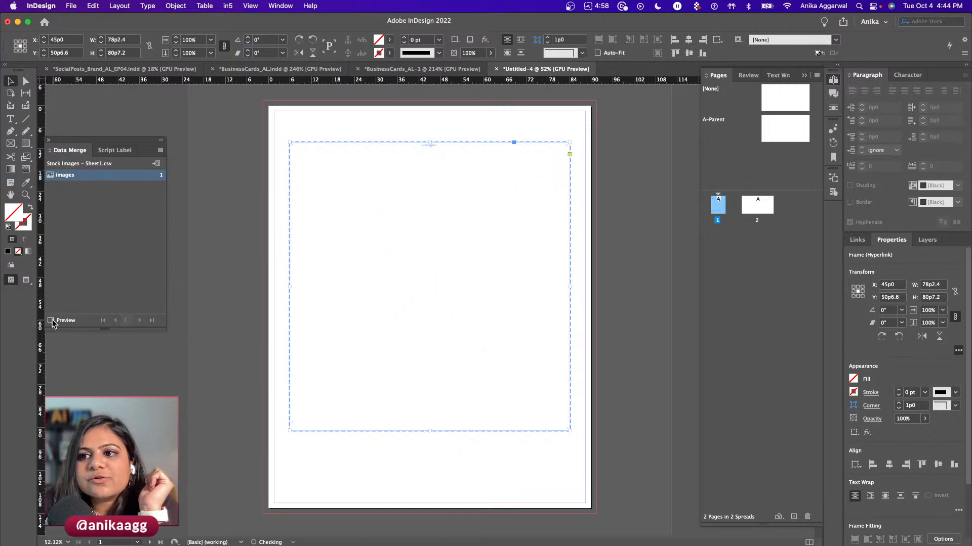
{"action": "left_click_drag", "start_coordinate": [375, 256], "coordinate": [370, 253]}
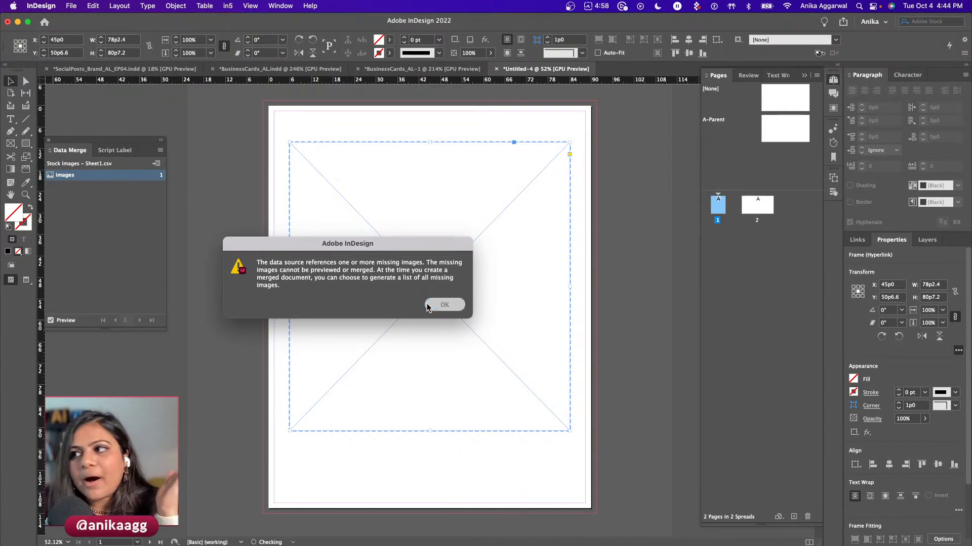
{"action": "left_click", "coordinate": [433, 305]}
- Drag the Stock Images CSV from Downloads into Lanyard/ID and Quick Look its contents
{"action": "mouse_move", "coordinate": [217, 544]}
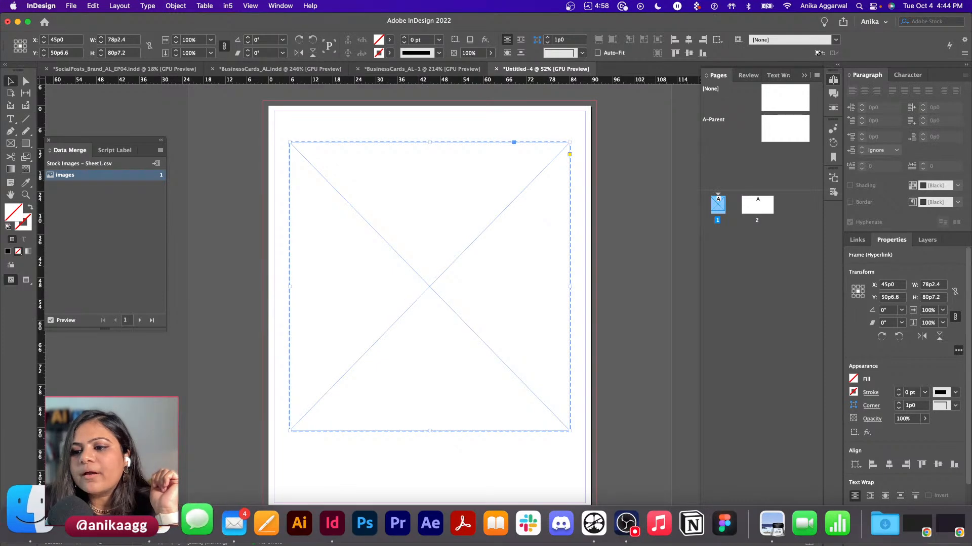
{"action": "left_click", "coordinate": [30, 512]}
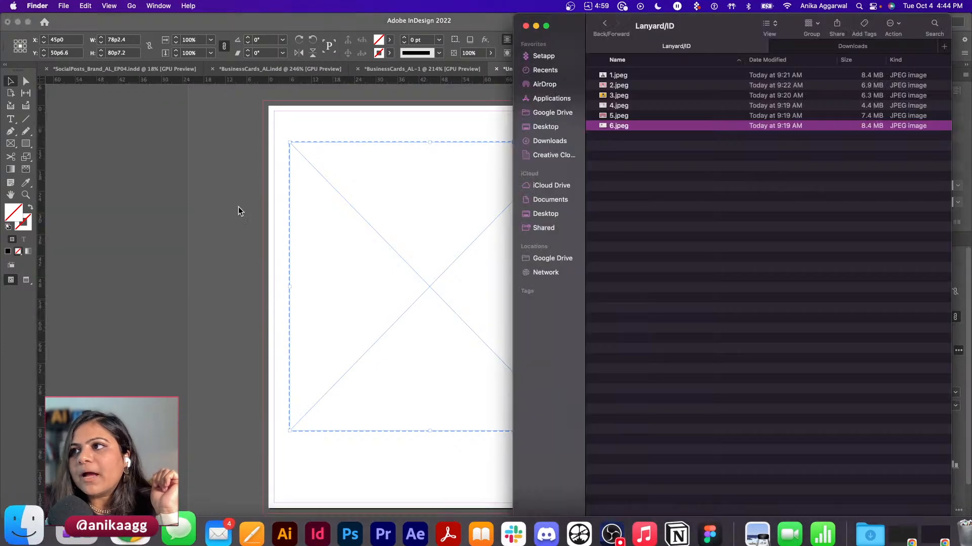
{"action": "left_click", "coordinate": [826, 48]}
{"action": "left_click_drag", "start_coordinate": [683, 77], "coordinate": [676, 47]}
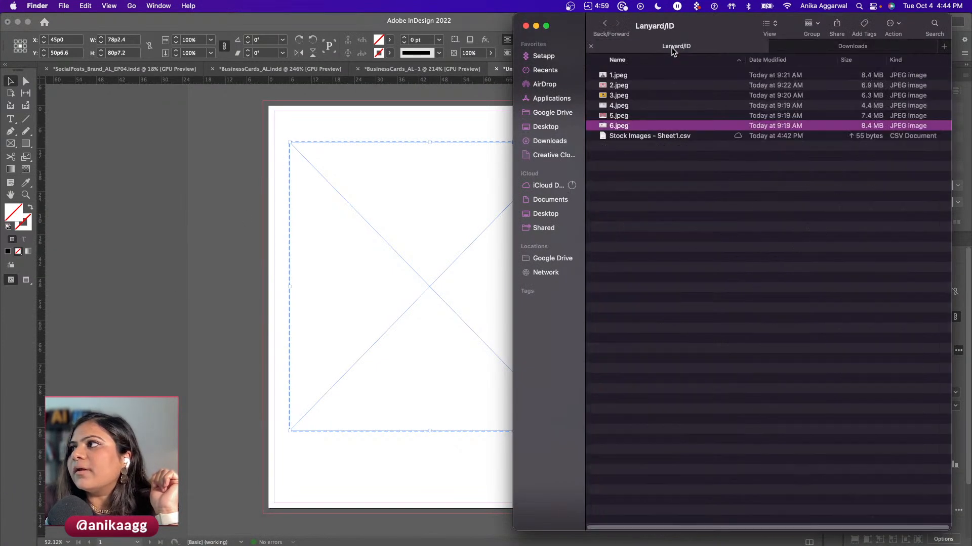
{"action": "left_click", "coordinate": [651, 136]}
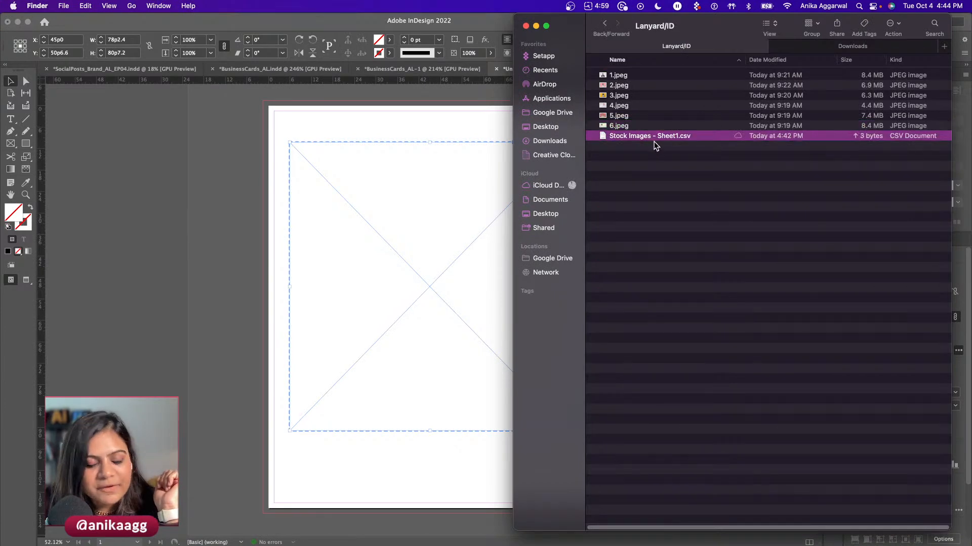
{"action": "left_click", "coordinate": [646, 84]}
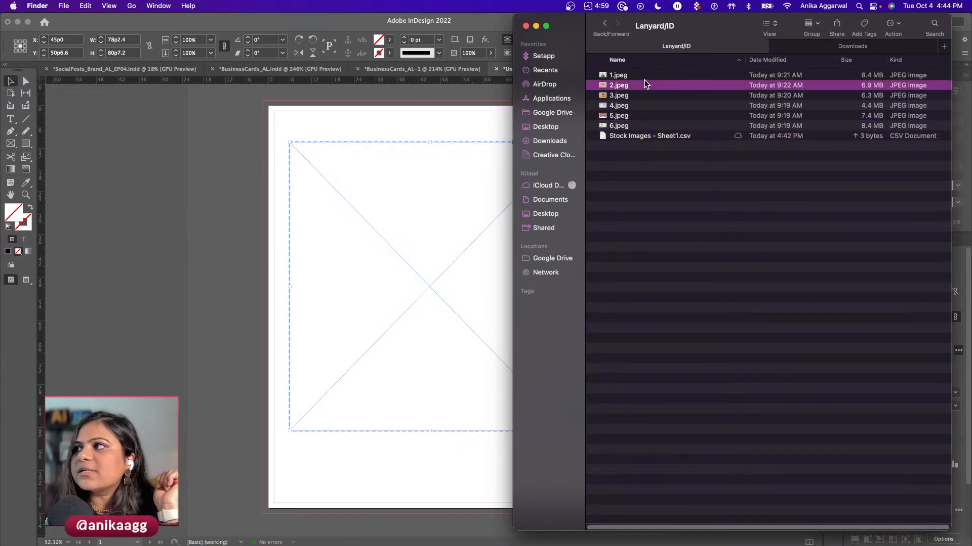
{"action": "left_click", "coordinate": [645, 136]}
{"action": "key", "text": "space"}
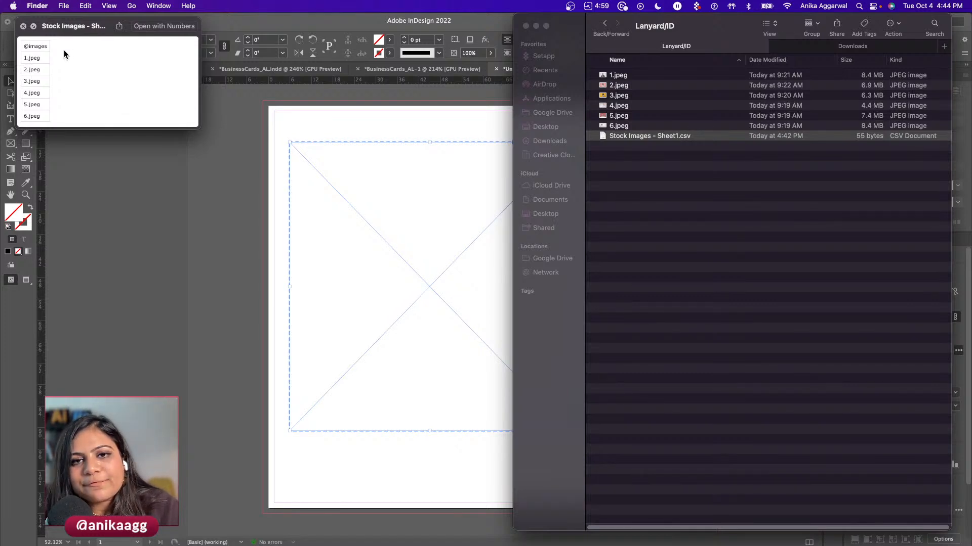
{"action": "key", "text": "space"}
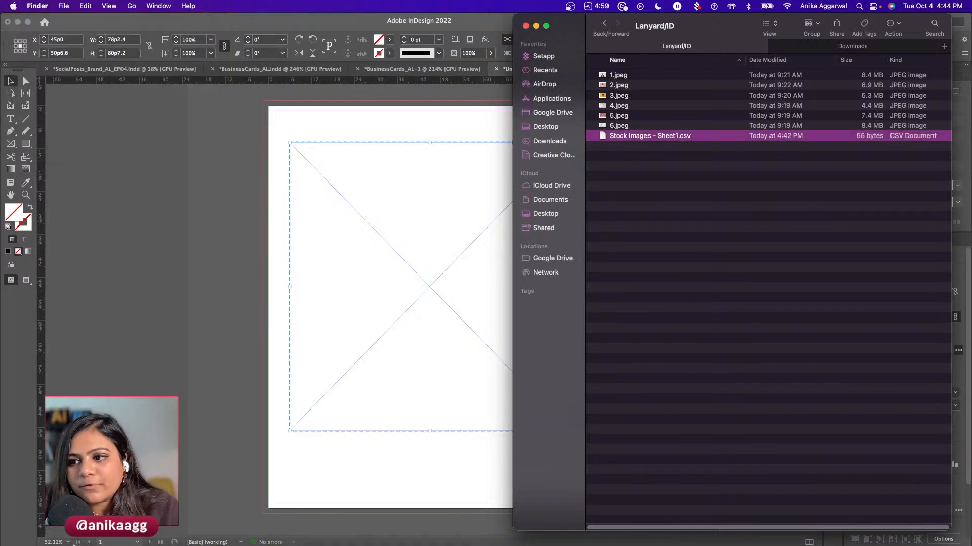
- In the Stock Images sheet, try a '/Lanyard/' prefix in cell A2, then remove it
{"action": "left_click", "coordinate": [119, 529]}
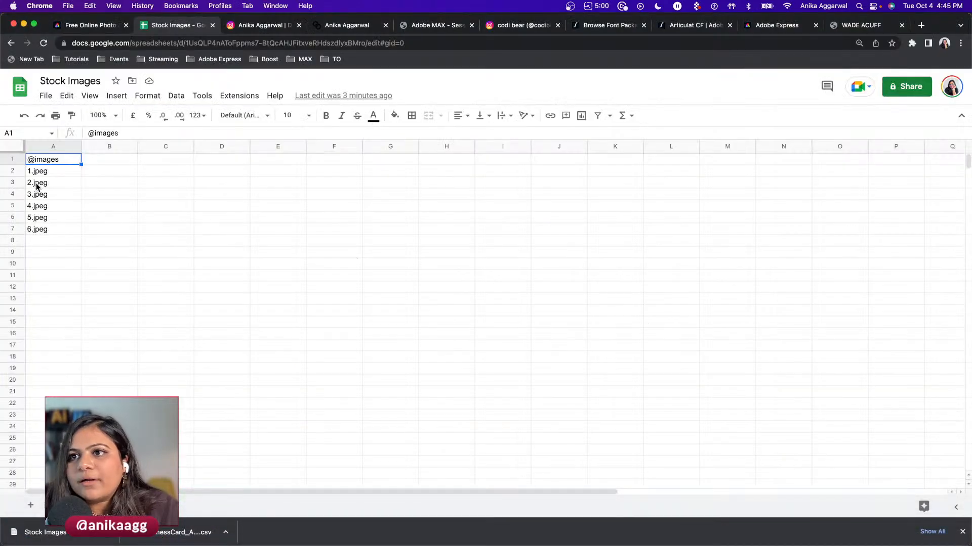
{"action": "double_click", "coordinate": [35, 174]}
{"action": "left_click", "coordinate": [28, 171]}
{"action": "type", "text": "/Lanyard"}
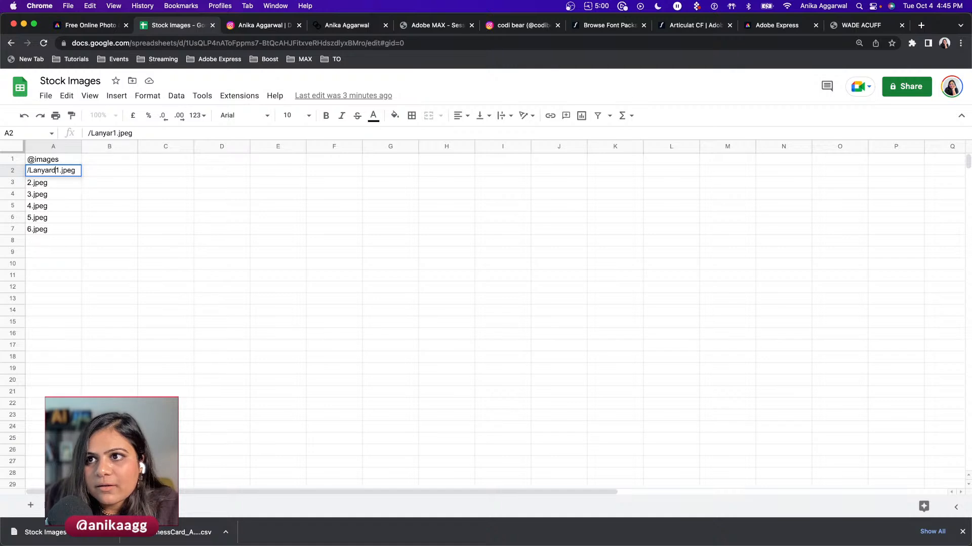
{"action": "type", "text": "/"}
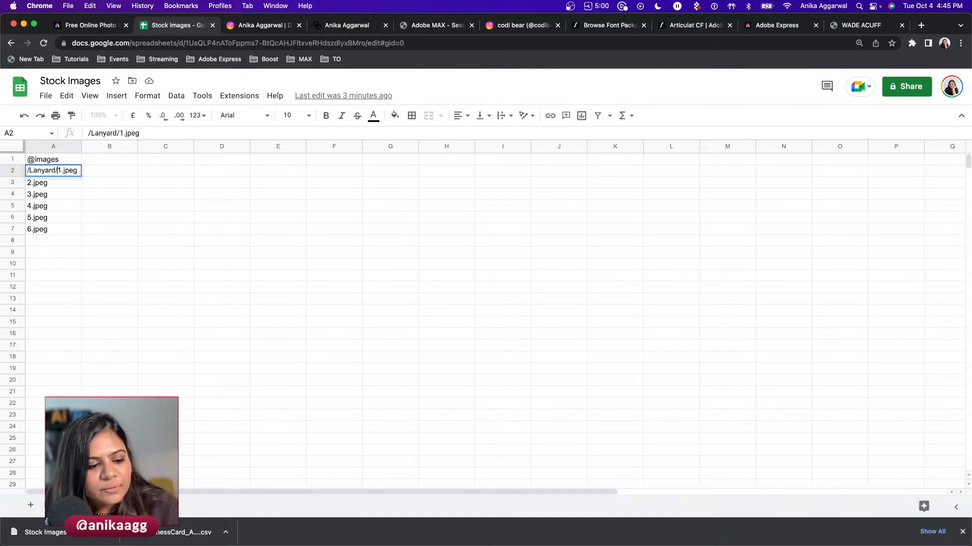
{"action": "key", "text": "BackSpace"}
{"action": "key", "text": "BackSpace"}
{"action": "key", "text": "BackSpace"}
{"action": "key", "text": "BackSpace"}
{"action": "key", "text": "BackSpace"}
{"action": "key", "text": "BackSpace"}
{"action": "key", "text": "BackSpace"}
{"action": "key", "text": "BackSpace"}
{"action": "key", "text": "BackSpace"}
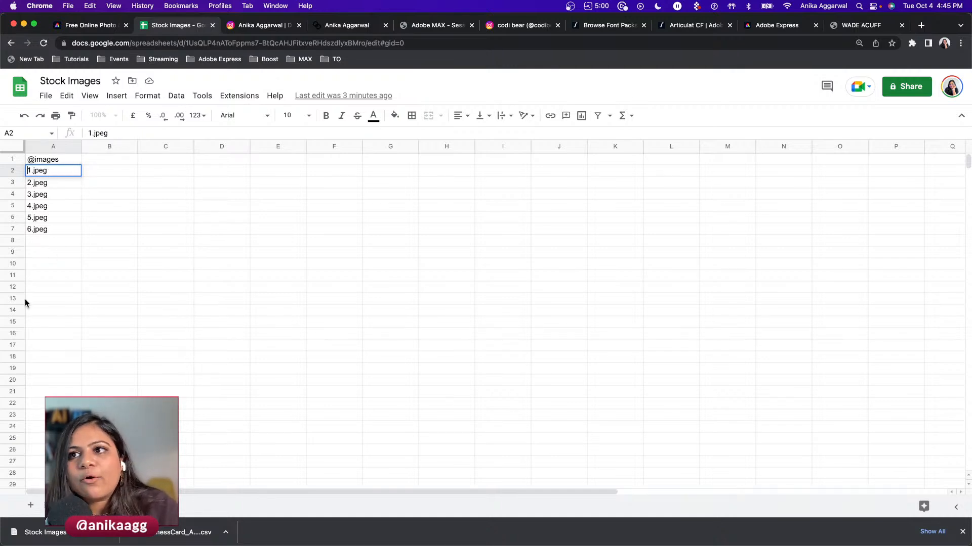
{"action": "left_click", "coordinate": [42, 219]}
{"action": "key", "text": "super+Tab"}
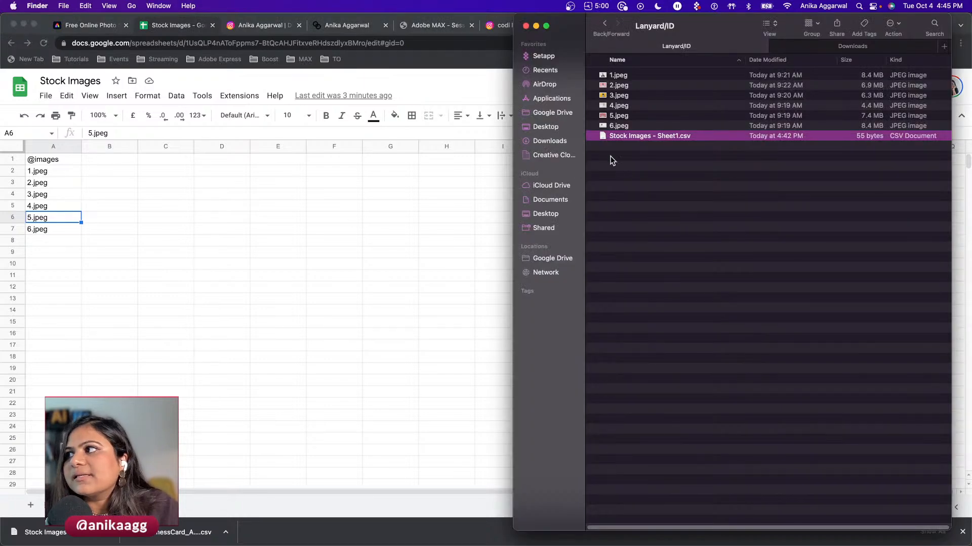
- Toggle the data merge preview off and on, dismissing the missing-images warning
{"action": "left_click", "coordinate": [275, 507]}
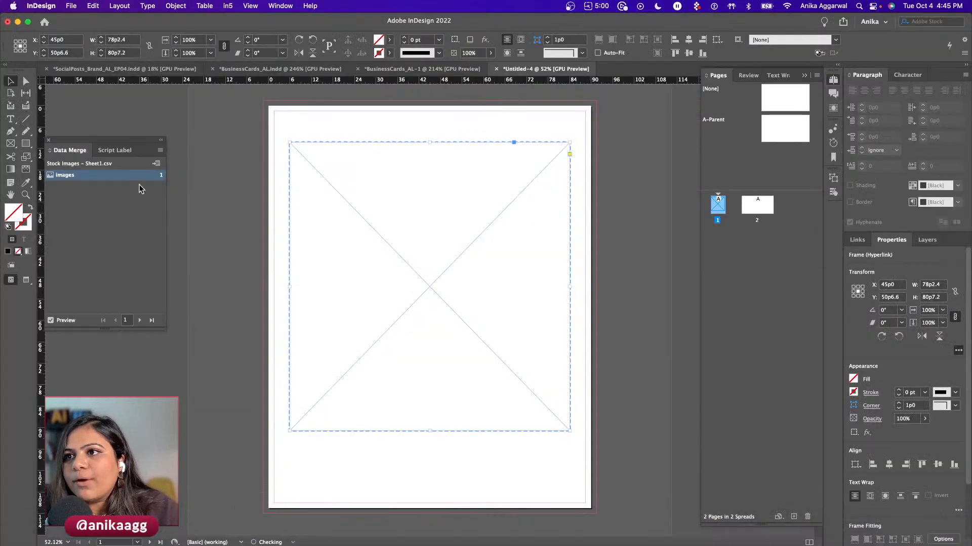
{"action": "left_click", "coordinate": [51, 320]}
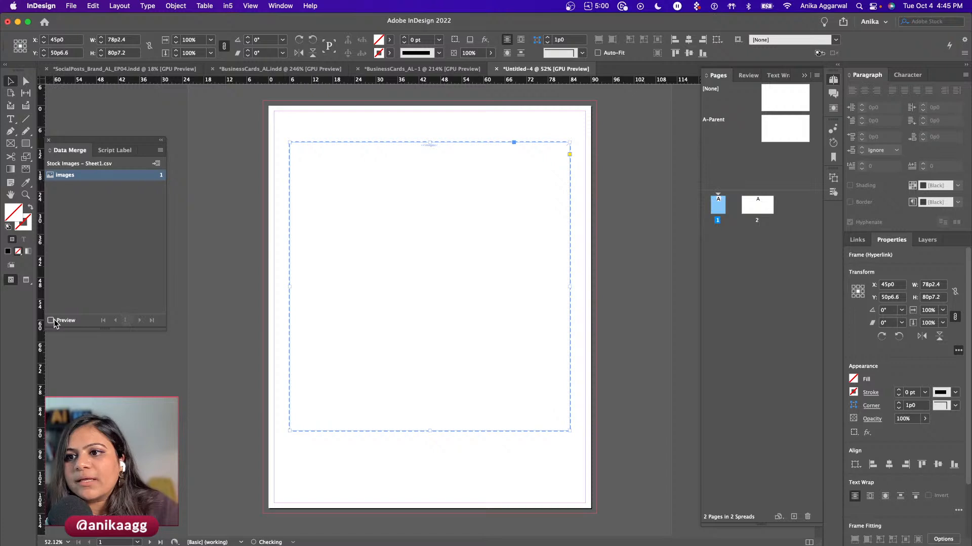
{"action": "left_click", "coordinate": [51, 321]}
{"action": "left_click", "coordinate": [582, 306]}
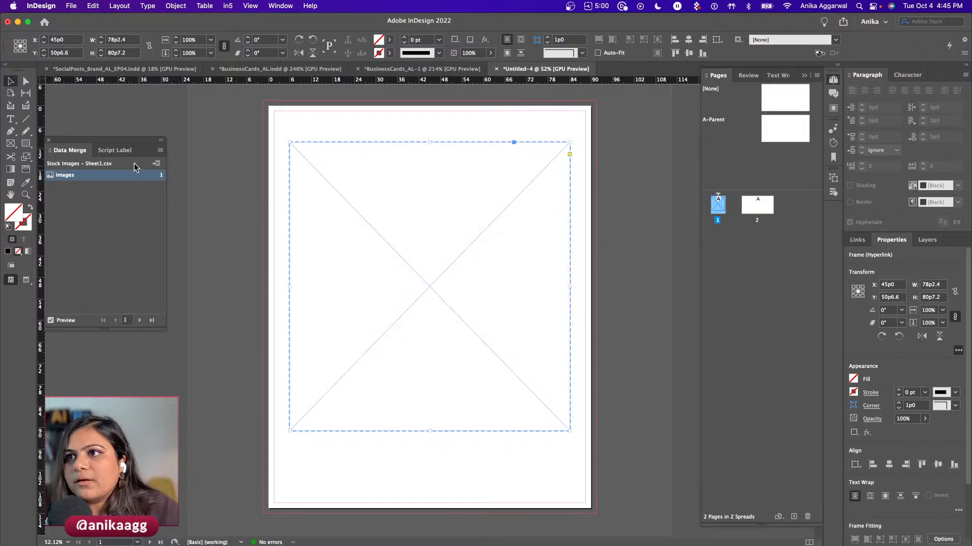
- Use Select Data Source to pick Stock Images - Sheet1.csv in the Lanyard/ID folder
{"action": "left_click", "coordinate": [159, 152]}
{"action": "left_click", "coordinate": [190, 161]}
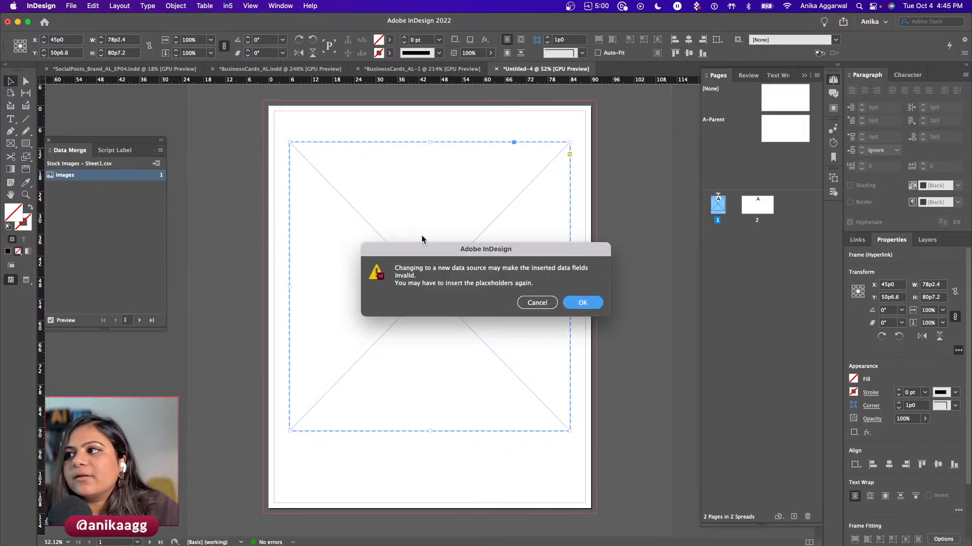
{"action": "left_click", "coordinate": [581, 304]}
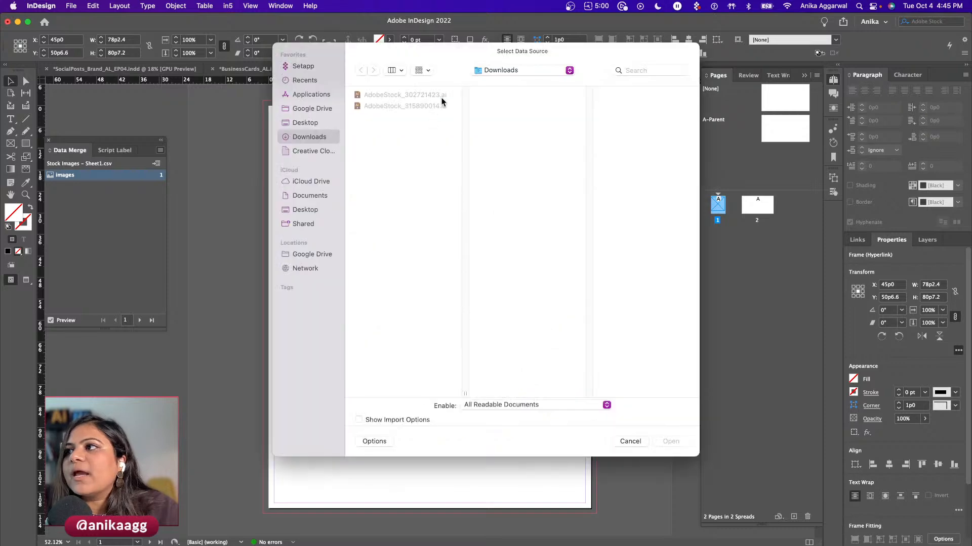
{"action": "key", "text": "Escape"}
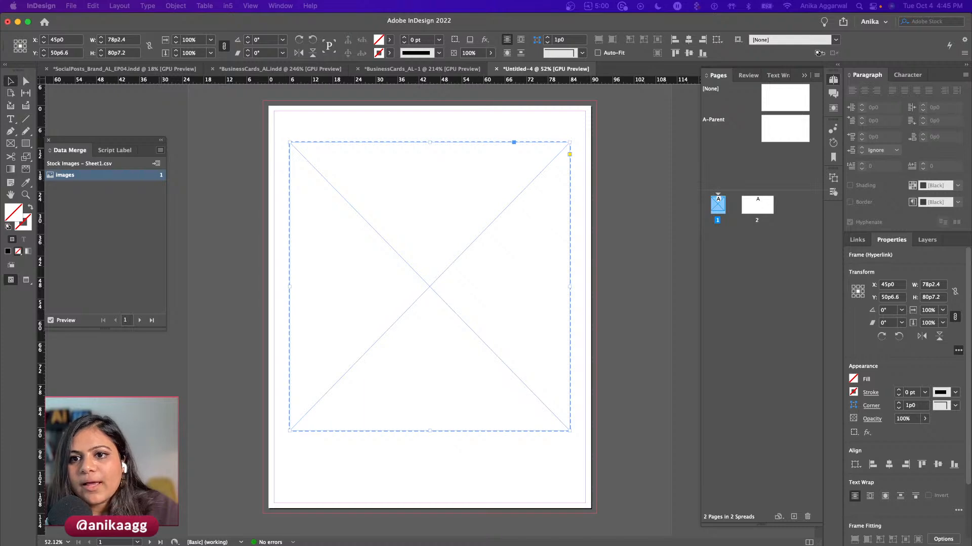
{"action": "left_click_drag", "start_coordinate": [649, 46], "coordinate": [385, 71]}
{"action": "left_click", "coordinate": [403, 178]}
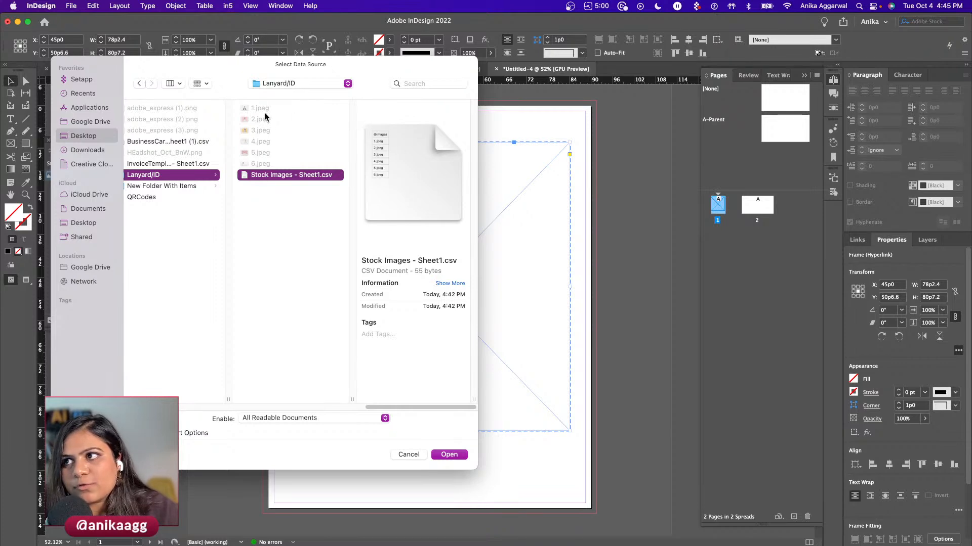
- Load the chosen CSV, preview the merged image and step through four records
{"action": "left_click", "coordinate": [455, 454]}
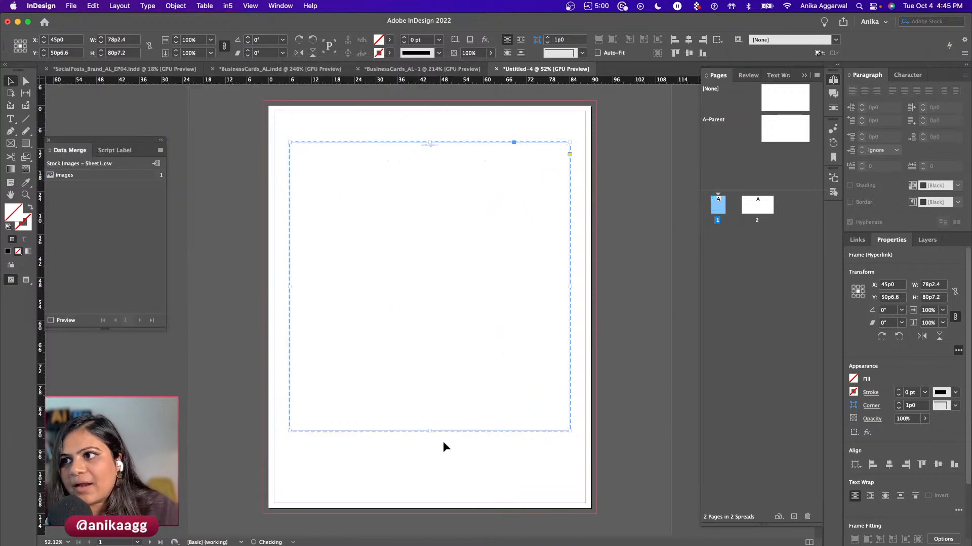
{"action": "left_click", "coordinate": [51, 320]}
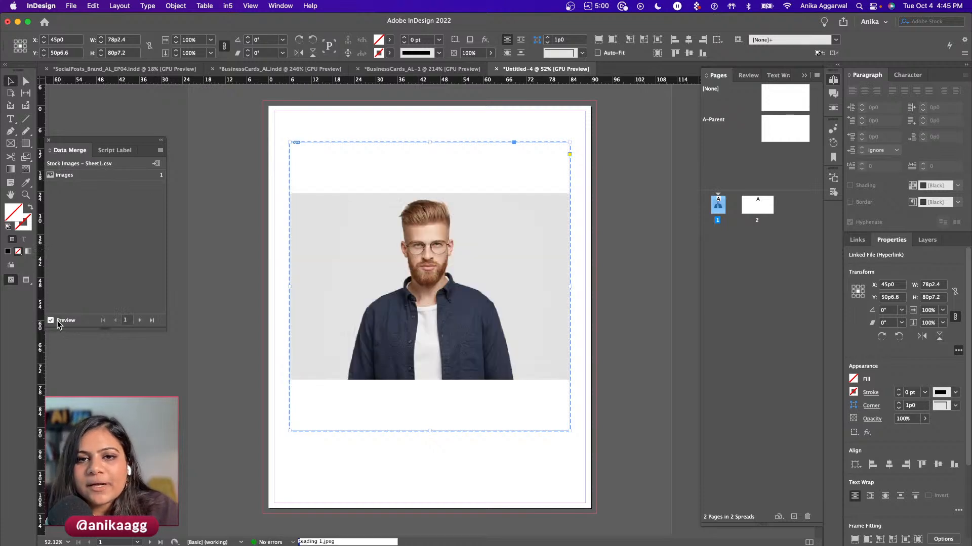
{"action": "left_click", "coordinate": [139, 321]}
{"action": "left_click", "coordinate": [139, 320]}
{"action": "left_click", "coordinate": [139, 321]}
{"action": "left_click", "coordinate": [139, 321]}
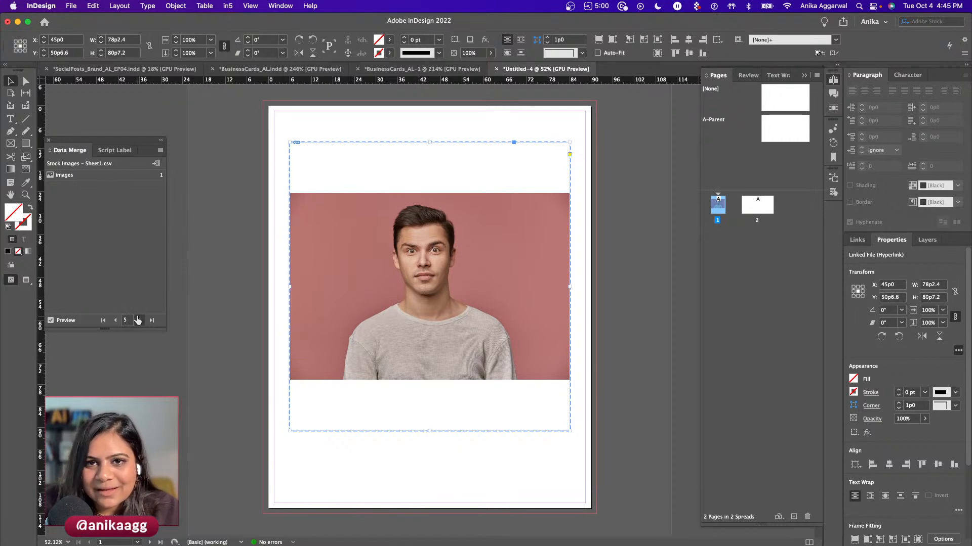
- Check the Stock Images sheet, deselect, and create a merged document with All Records
{"action": "left_click", "coordinate": [116, 526]}
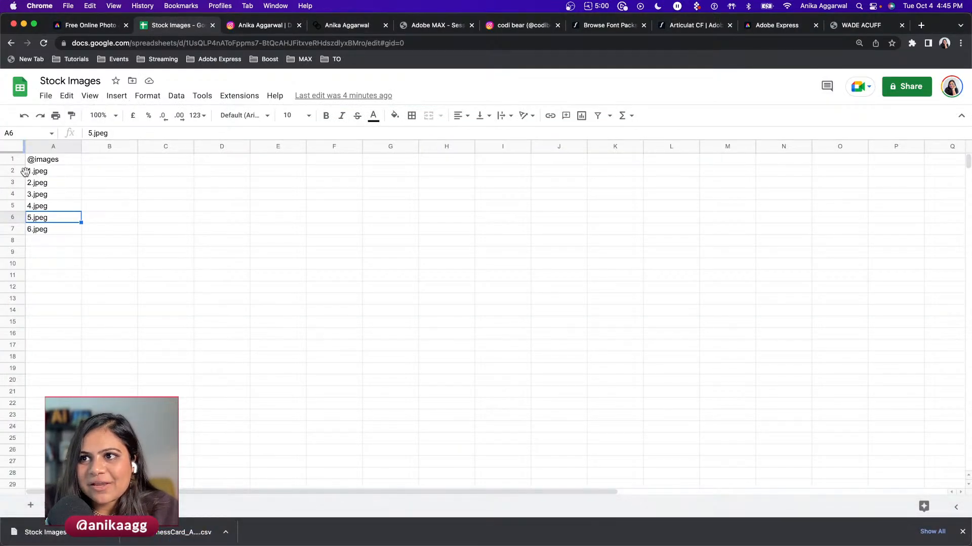
{"action": "key", "text": "super+Tab"}
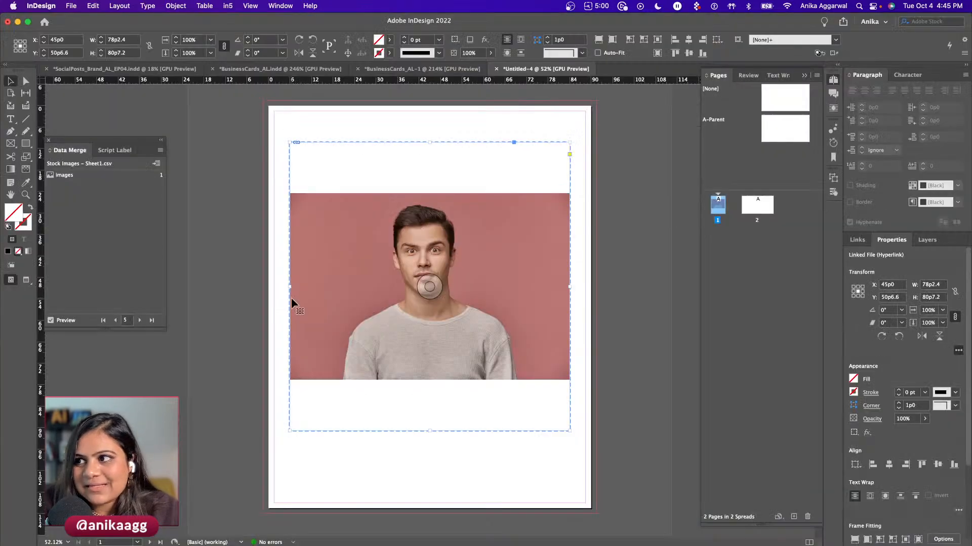
{"action": "left_click", "coordinate": [276, 154]}
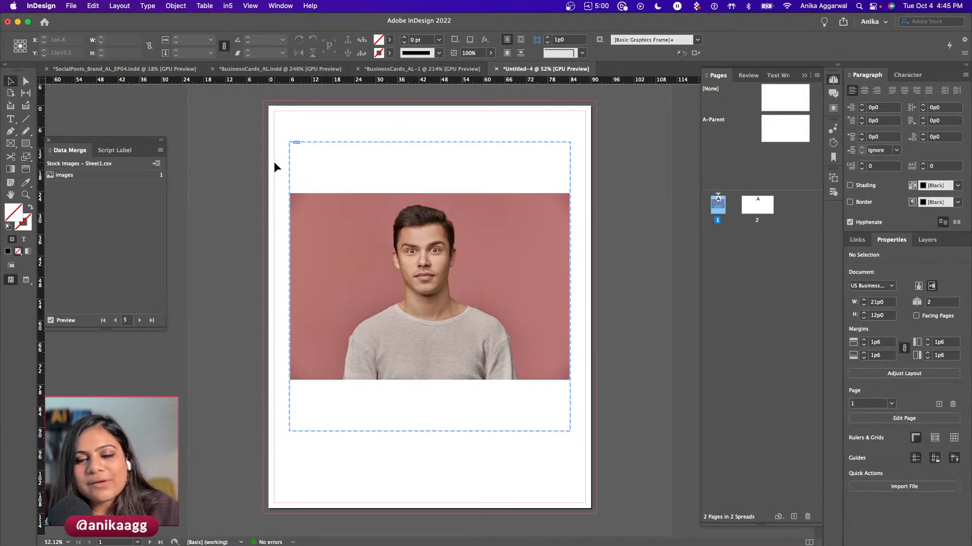
{"action": "left_click", "coordinate": [159, 150]}
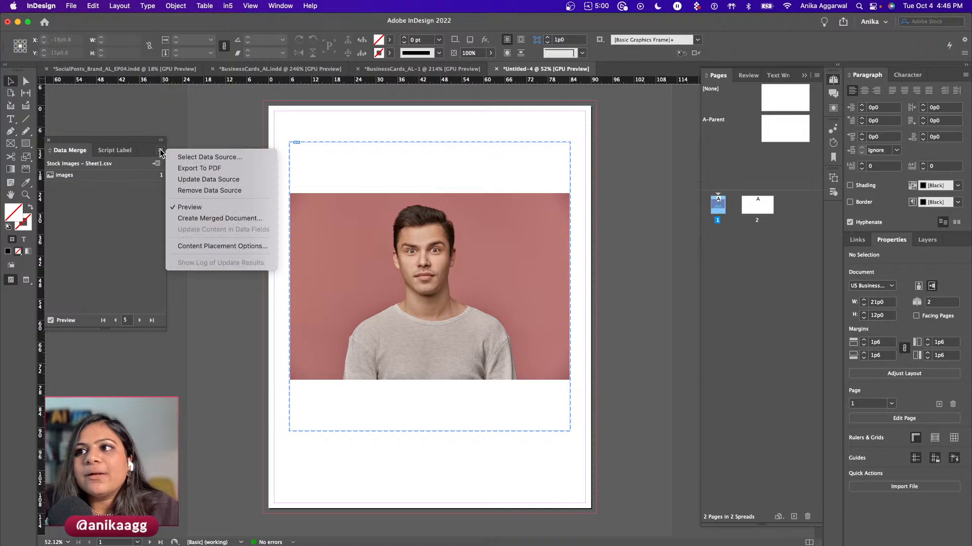
{"action": "left_click", "coordinate": [198, 219]}
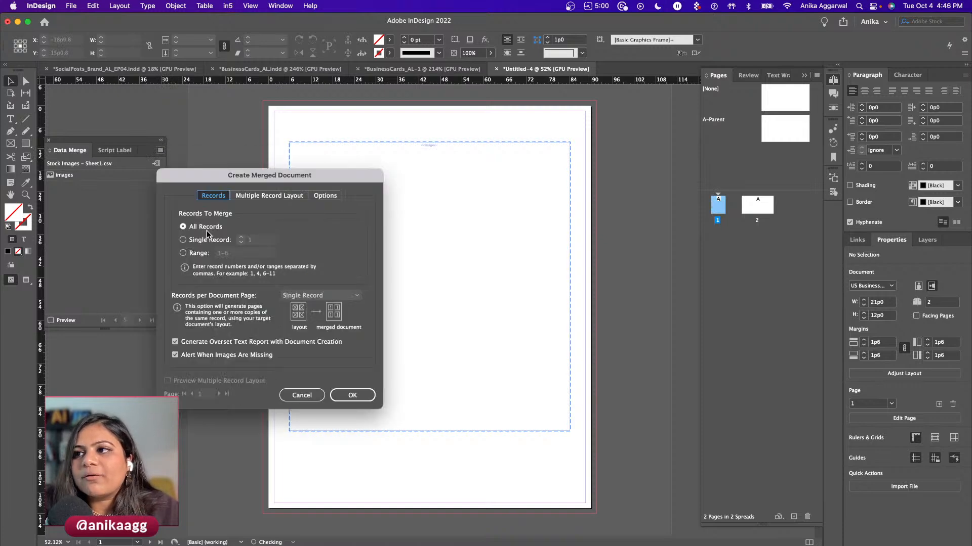
{"action": "left_click", "coordinate": [353, 395]}
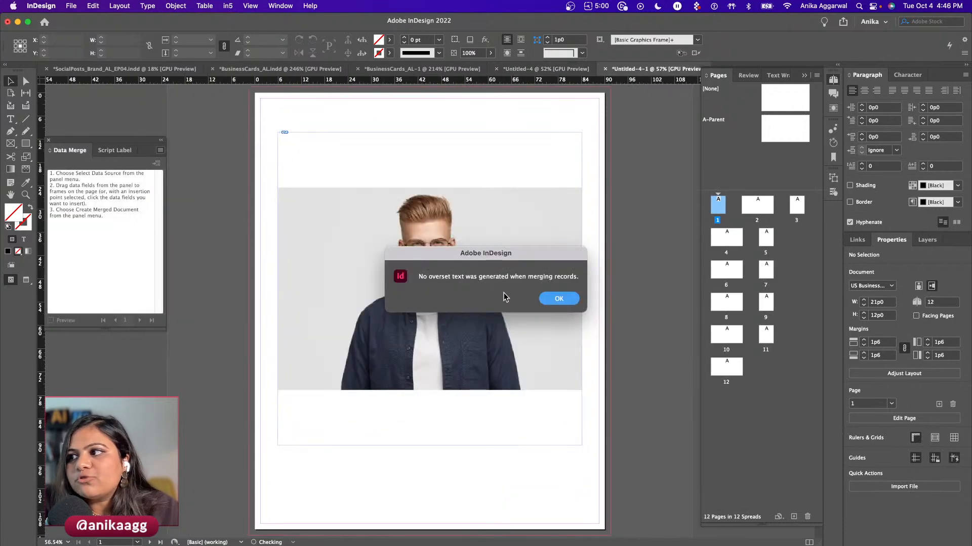
- Dismiss the no-overset notice and switch to High Quality Display
{"action": "left_click", "coordinate": [552, 300]}
{"action": "left_click", "coordinate": [257, 7]}
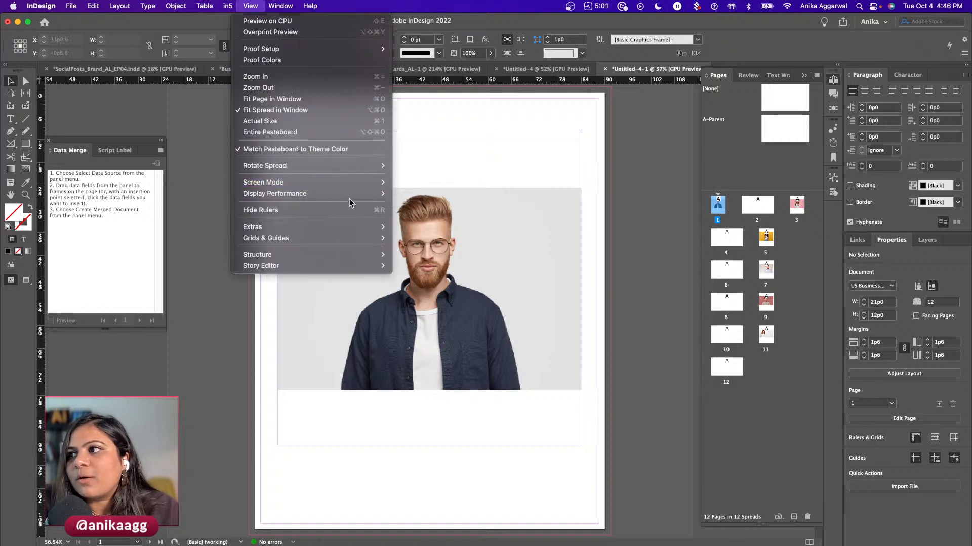
{"action": "mouse_move", "coordinate": [354, 194]}
{"action": "left_click", "coordinate": [444, 217]}
- Scroll through the merged pages' photos, then close Untitled-4-1
{"action": "left_click", "coordinate": [447, 394]}
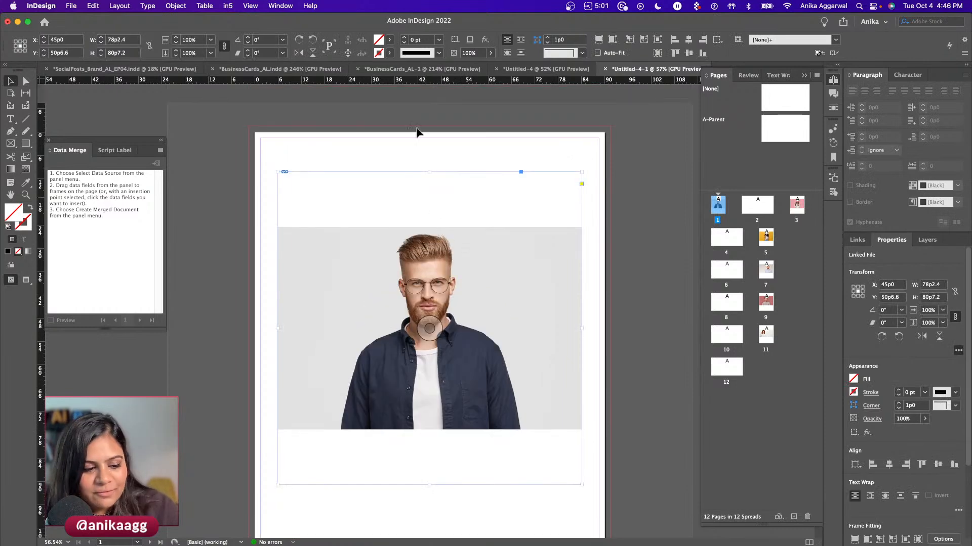
{"action": "left_click", "coordinate": [415, 104]}
{"action": "scroll", "coordinate": [419, 201], "scroll_direction": "down", "scroll_amount": 3}
{"action": "scroll", "coordinate": [446, 311], "scroll_direction": "down", "scroll_amount": 15}
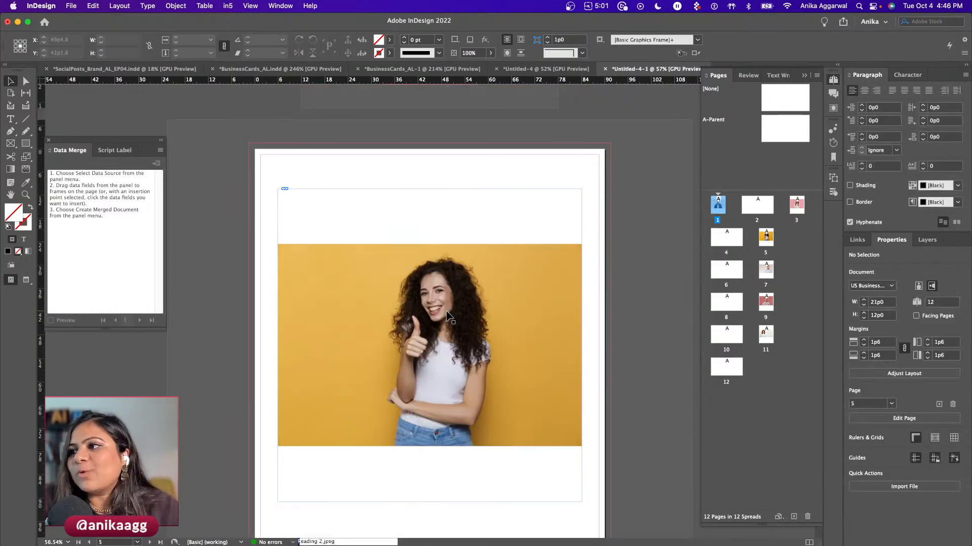
{"action": "scroll", "coordinate": [448, 314], "scroll_direction": "down", "scroll_amount": 20}
{"action": "scroll", "coordinate": [447, 312], "scroll_direction": "up", "scroll_amount": 20}
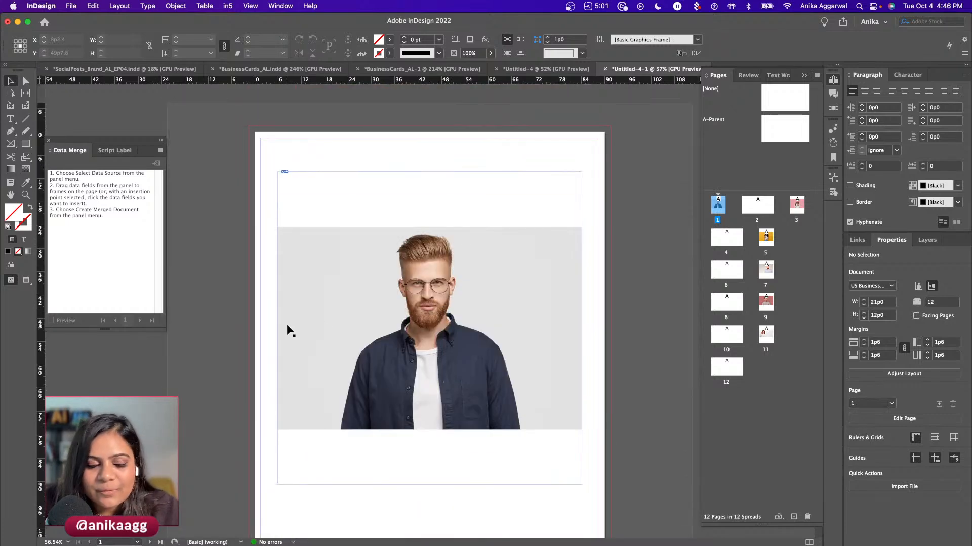
{"action": "left_click", "coordinate": [605, 69]}
- Close Untitled-4-1, Untitled-4 and BusinessCards_AL-1 without saving, acknowledge the merge warning, and go Home
{"action": "left_click", "coordinate": [489, 299]}
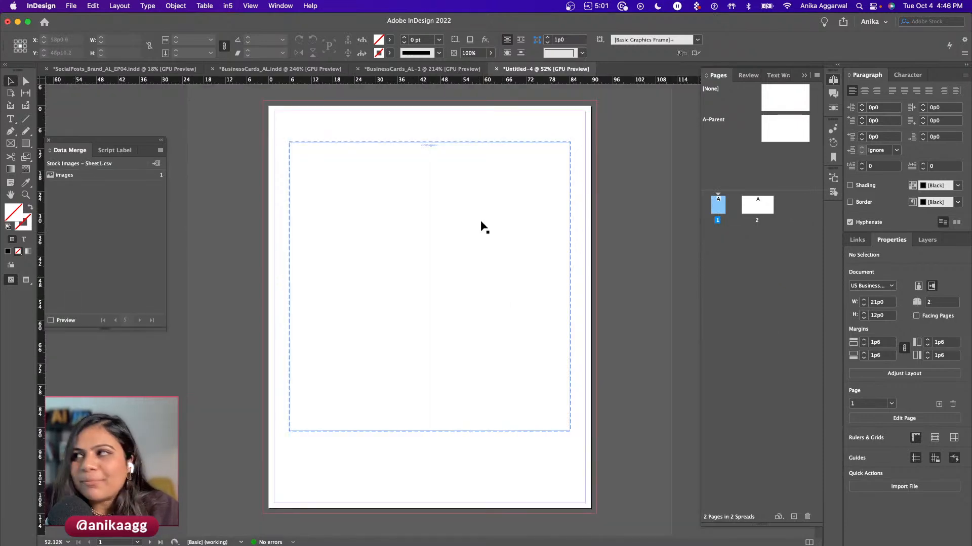
{"action": "left_click", "coordinate": [496, 69]}
{"action": "left_click", "coordinate": [488, 297]}
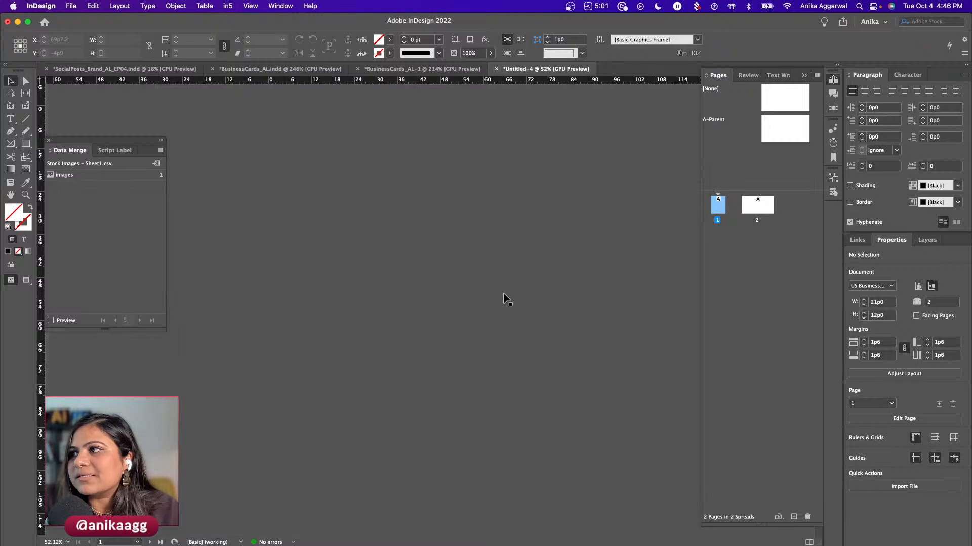
{"action": "left_click", "coordinate": [358, 69]}
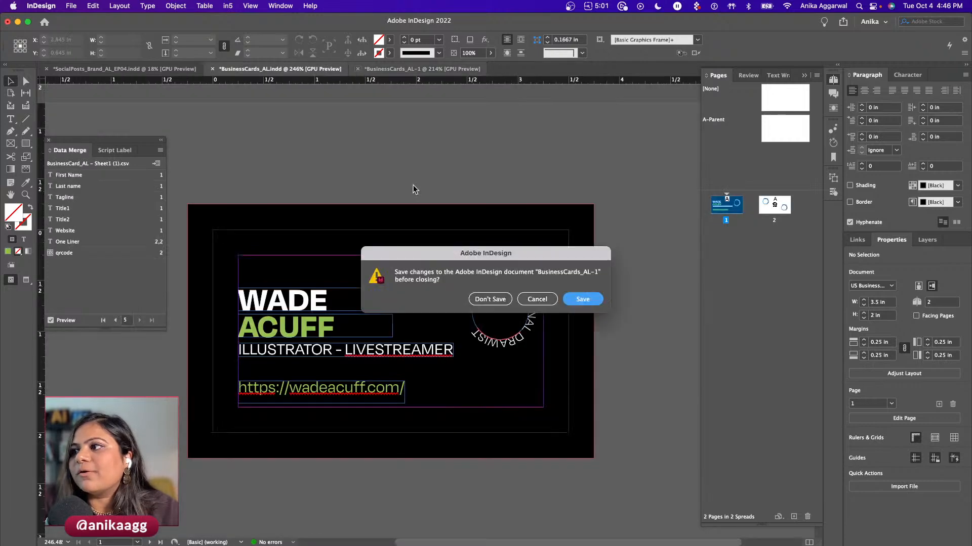
{"action": "left_click", "coordinate": [496, 298]}
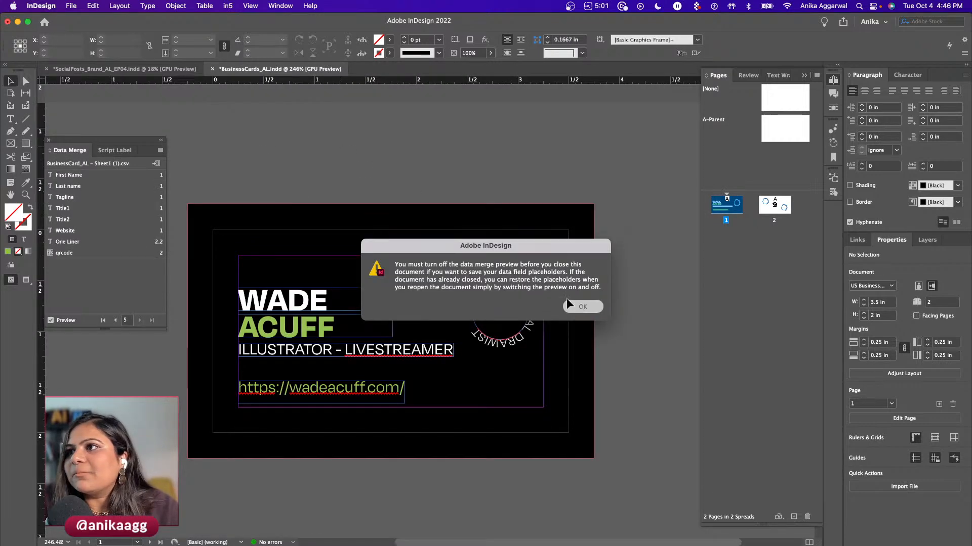
{"action": "left_click", "coordinate": [582, 307]}
{"action": "left_click", "coordinate": [44, 23]}
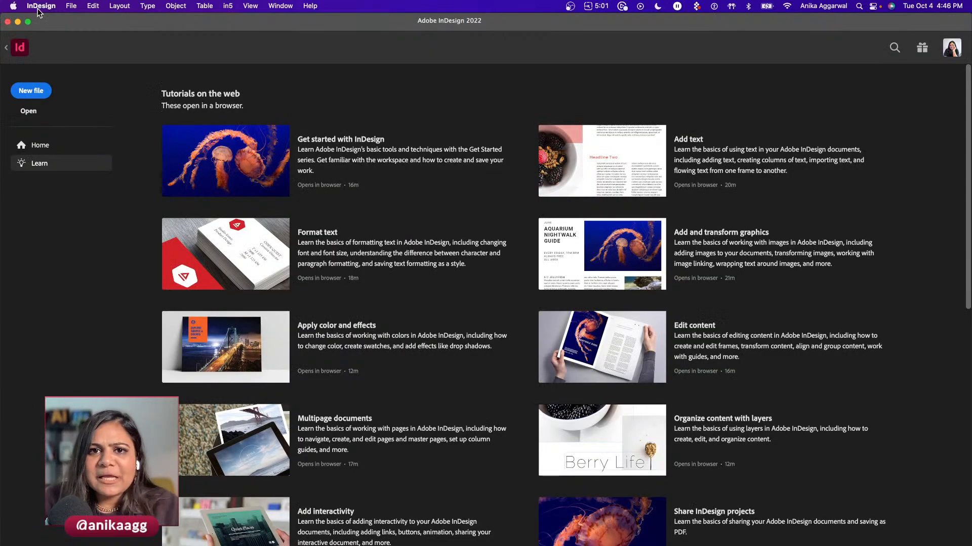
- Start a new document using the Web A4 preset
{"action": "left_click", "coordinate": [44, 91]}
{"action": "left_click_drag", "start_coordinate": [226, 58], "coordinate": [211, 45]}
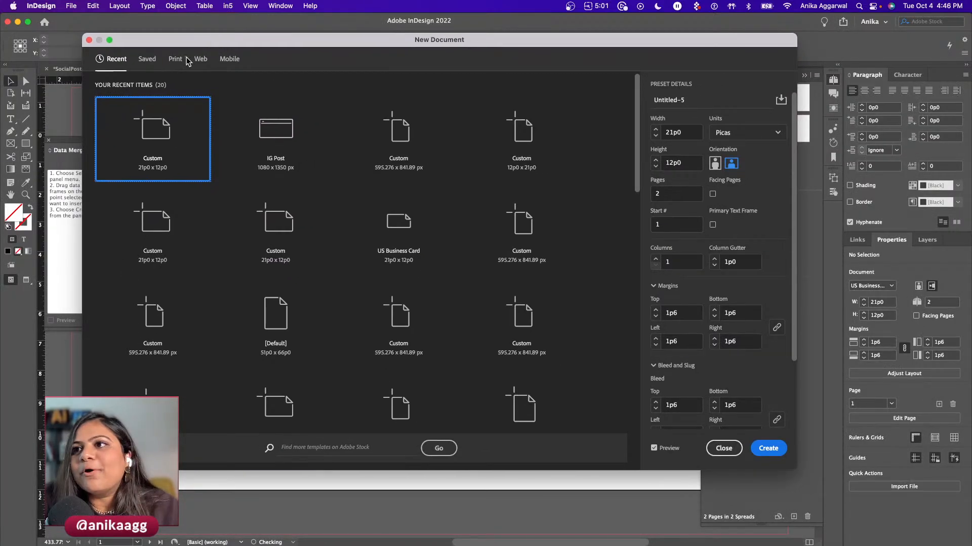
{"action": "left_click", "coordinate": [202, 60]}
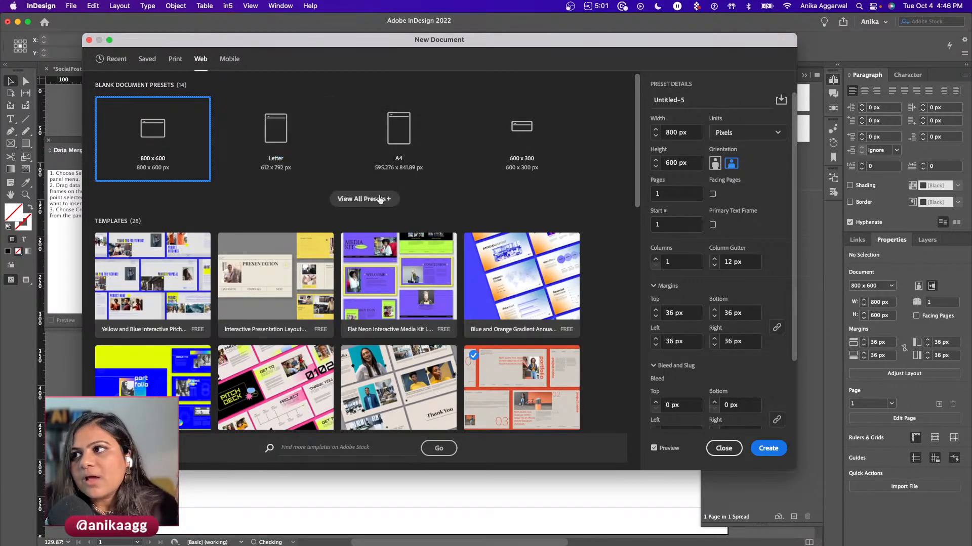
{"action": "left_click", "coordinate": [403, 150]}
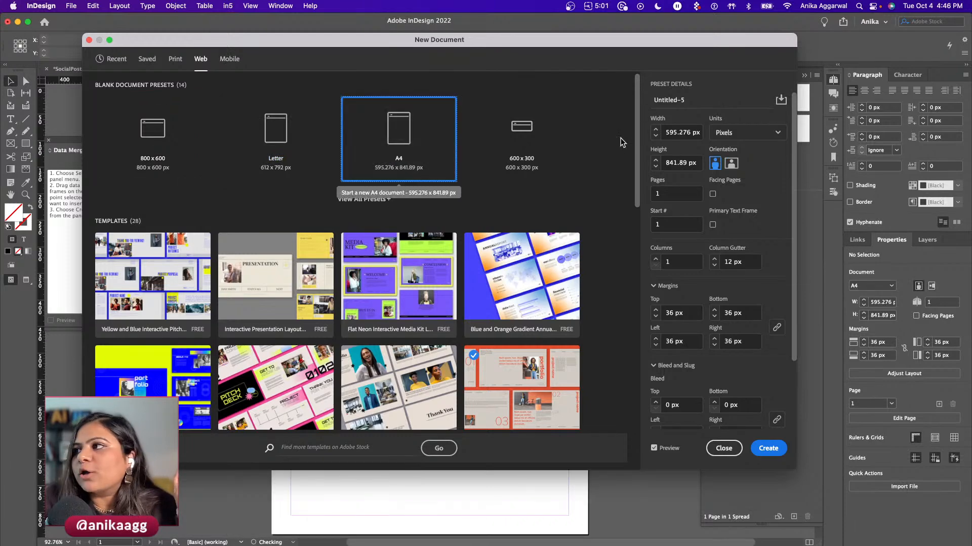
{"action": "left_click_drag", "start_coordinate": [629, 53], "coordinate": [551, 51]}
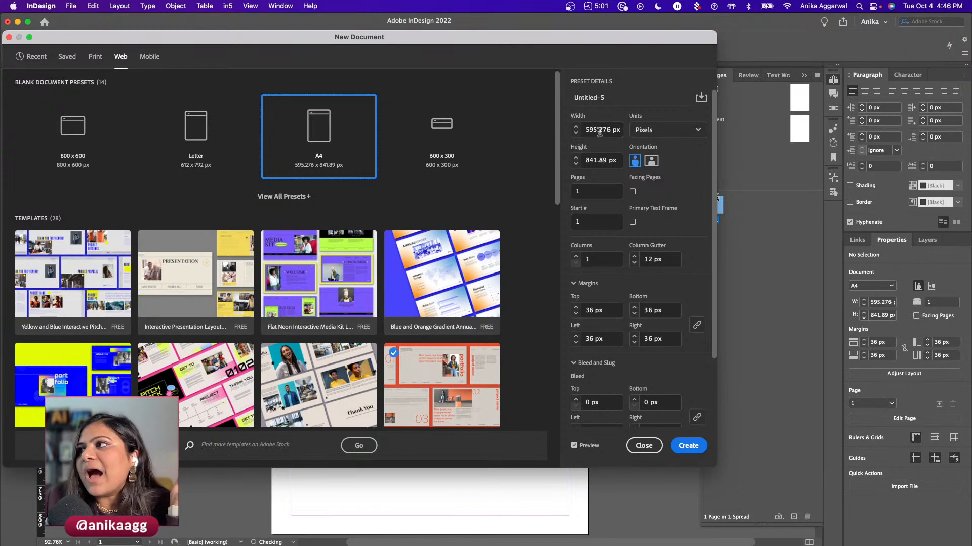
- Name it InvoicingTemplate_AL with 7 columns, create it, and return to the Stock Images sheet
{"action": "left_click", "coordinate": [608, 101]}
{"action": "type", "text": "Invoicingz"}
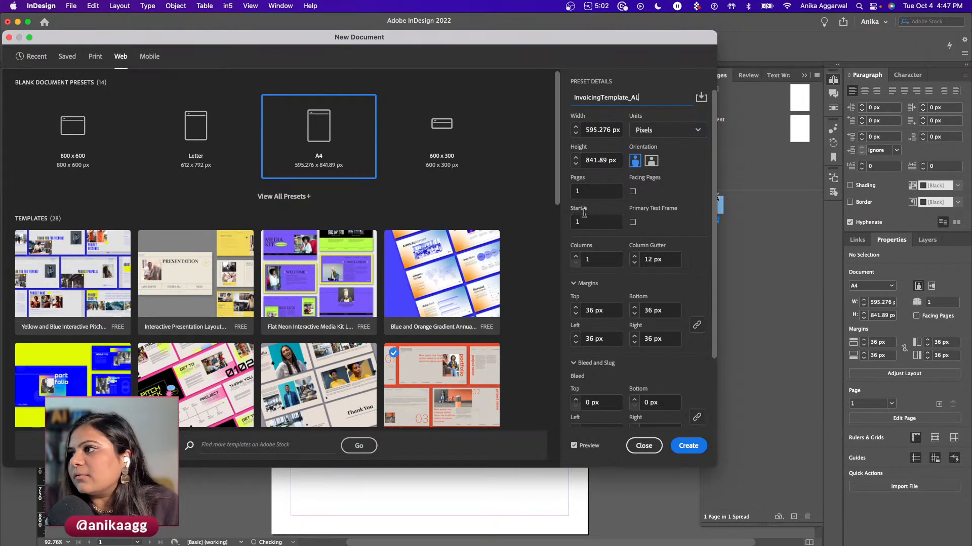
{"action": "left_click", "coordinate": [585, 258]}
{"action": "type", "text": "7"}
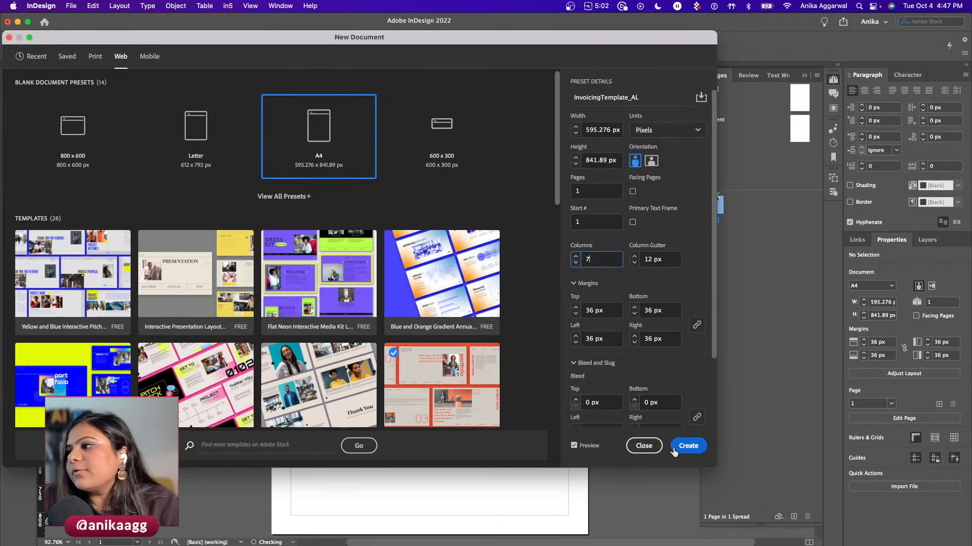
{"action": "left_click", "coordinate": [687, 446]}
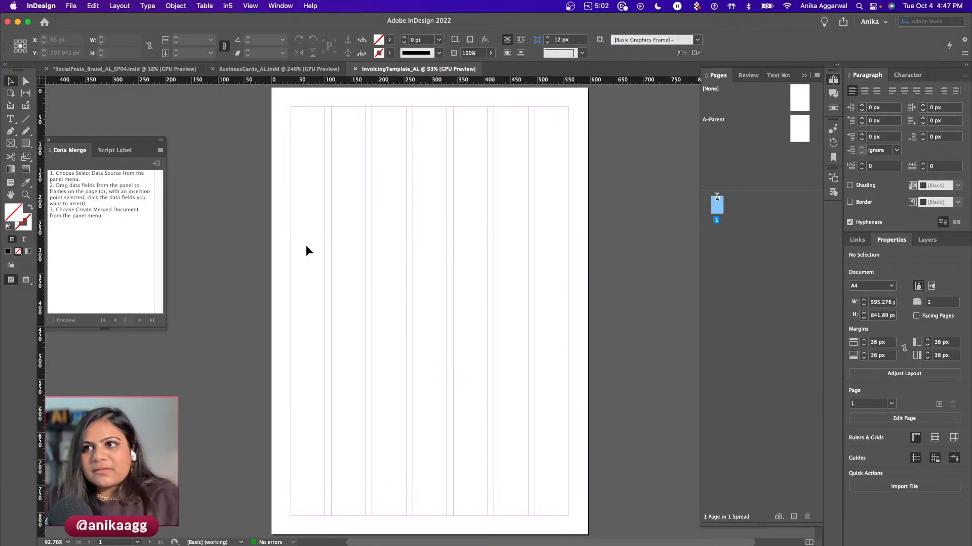
{"action": "mouse_move", "coordinate": [214, 542]}
{"action": "left_click", "coordinate": [128, 524]}
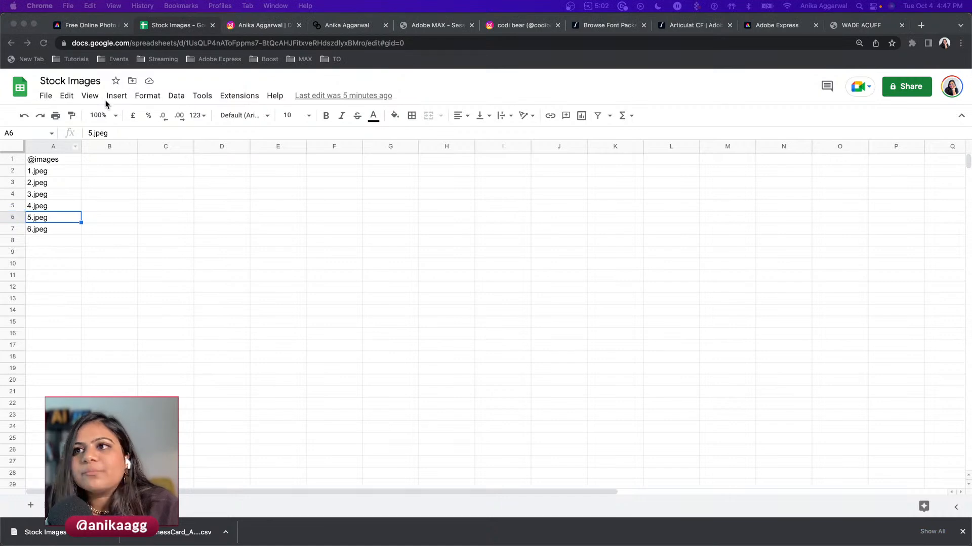
- Paste the invoice table into A1 and clear the leftover 5.jpeg and 6.jpeg cells
{"action": "left_click", "coordinate": [59, 162]}
{"action": "key", "text": "cmd+v"}
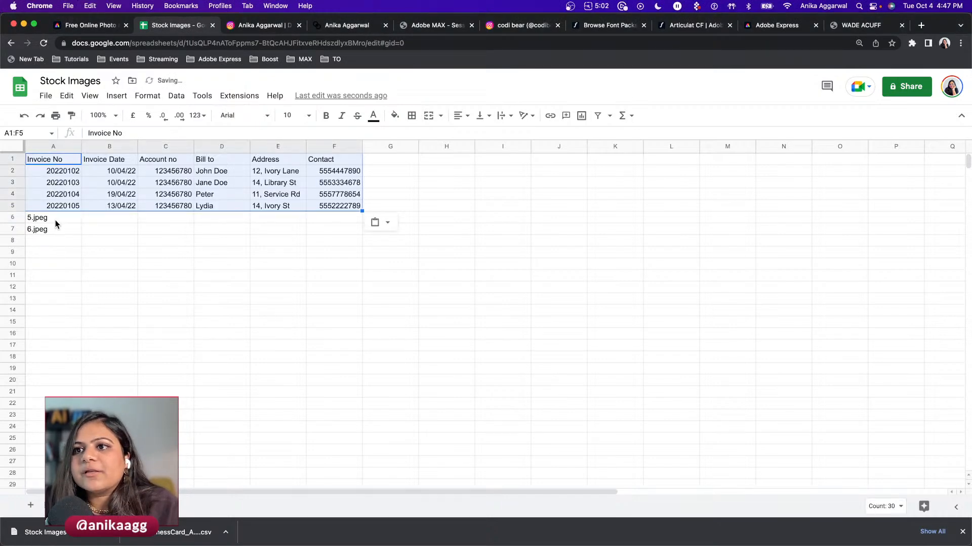
{"action": "left_click_drag", "start_coordinate": [56, 221], "coordinate": [56, 230]}
{"action": "key", "text": "Delete"}
- Rename the spreadsheet to InvoicingData, select cell A1, and return to InDesign
{"action": "left_click", "coordinate": [68, 83]}
{"action": "type", "text": "Invoicingz"}
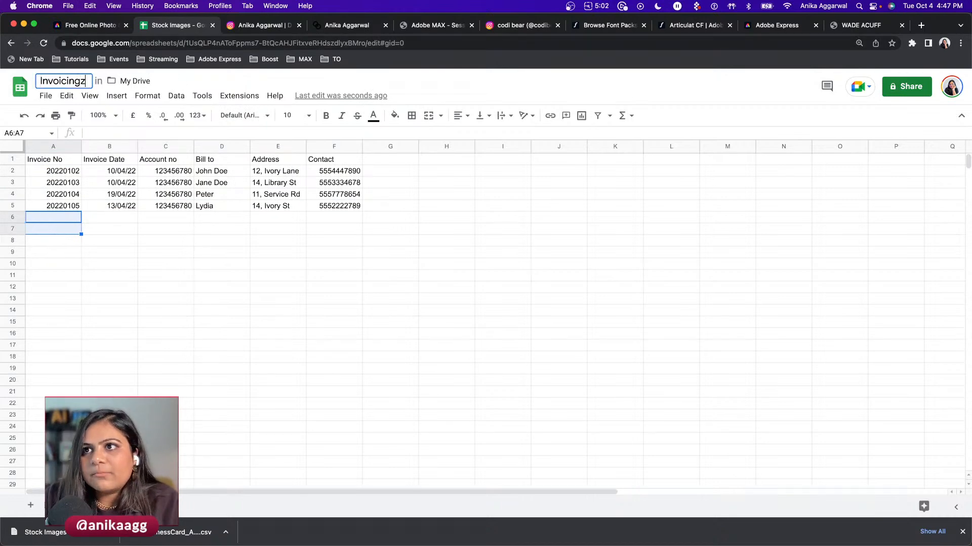
{"action": "key", "text": "BackSpace"}
{"action": "type", "text": "Data"}
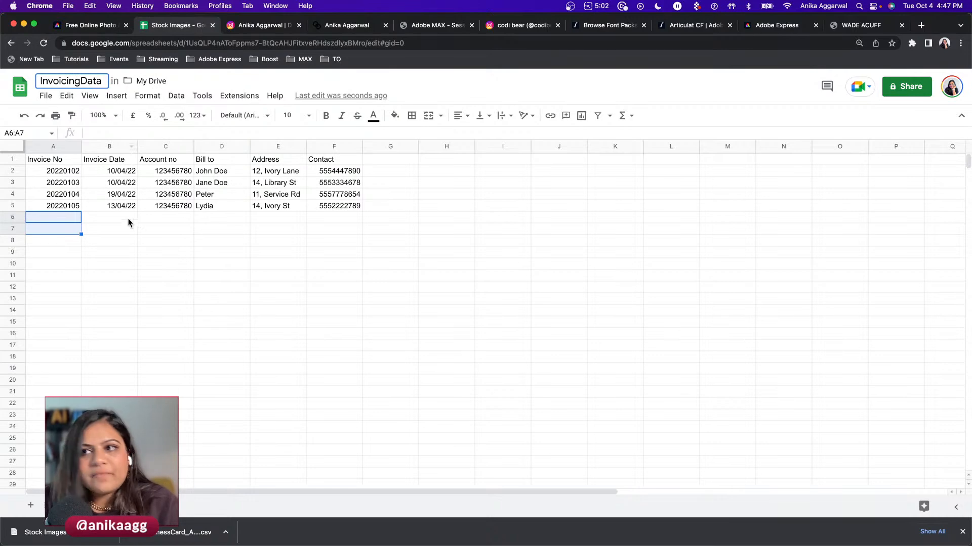
{"action": "left_click", "coordinate": [110, 205]}
{"action": "left_click", "coordinate": [65, 162]}
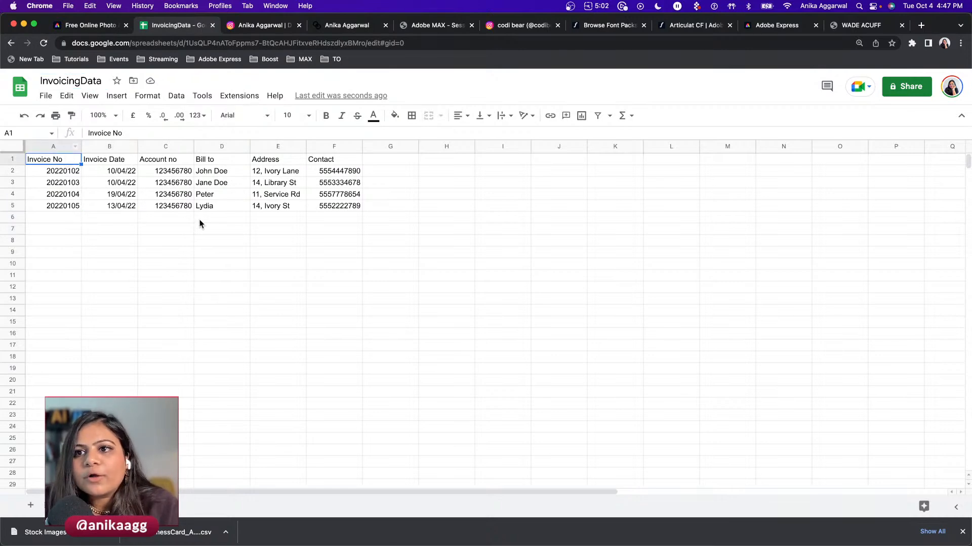
{"action": "left_click", "coordinate": [263, 512]}
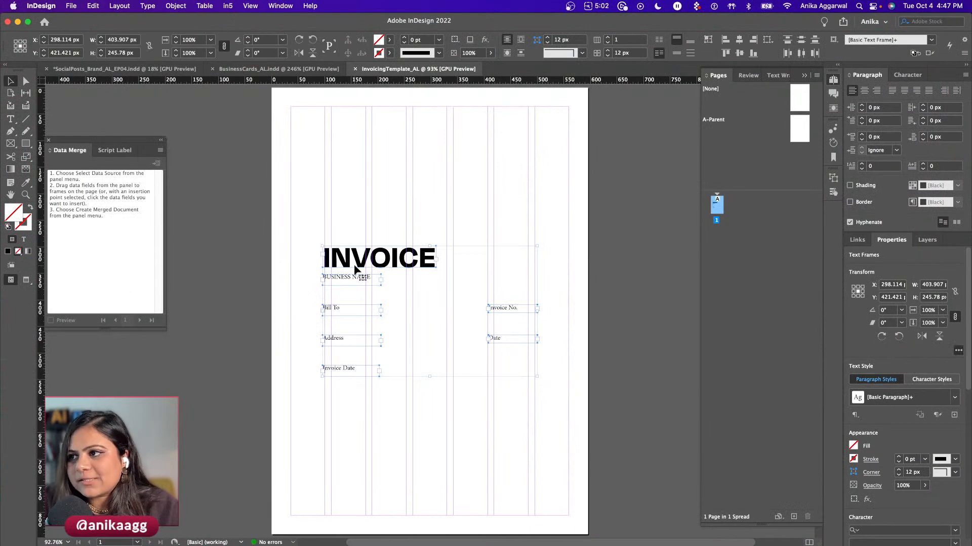
- Move the INVOICE heading group toward the page top and check each label frame
{"action": "left_click_drag", "start_coordinate": [343, 265], "coordinate": [320, 150]}
{"action": "left_click", "coordinate": [318, 332]}
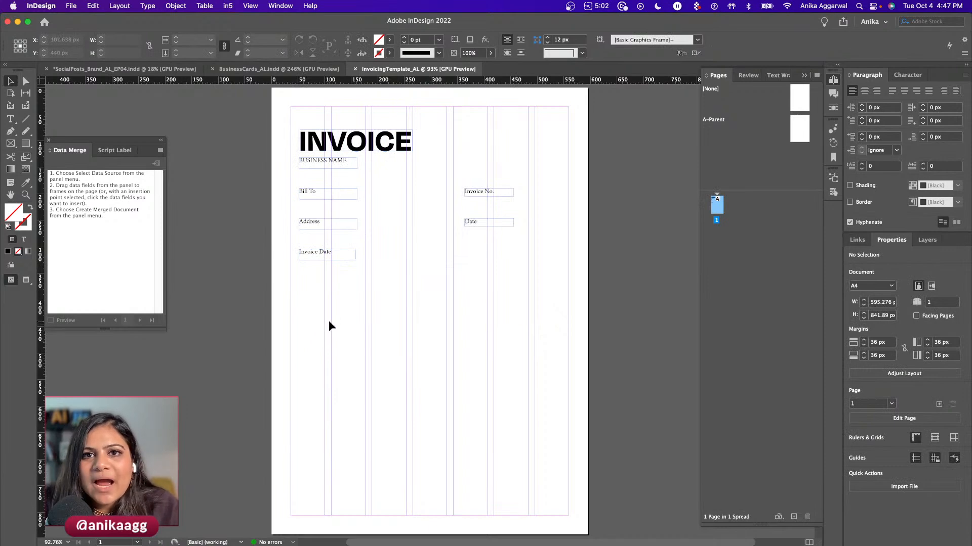
{"action": "left_click", "coordinate": [338, 148]}
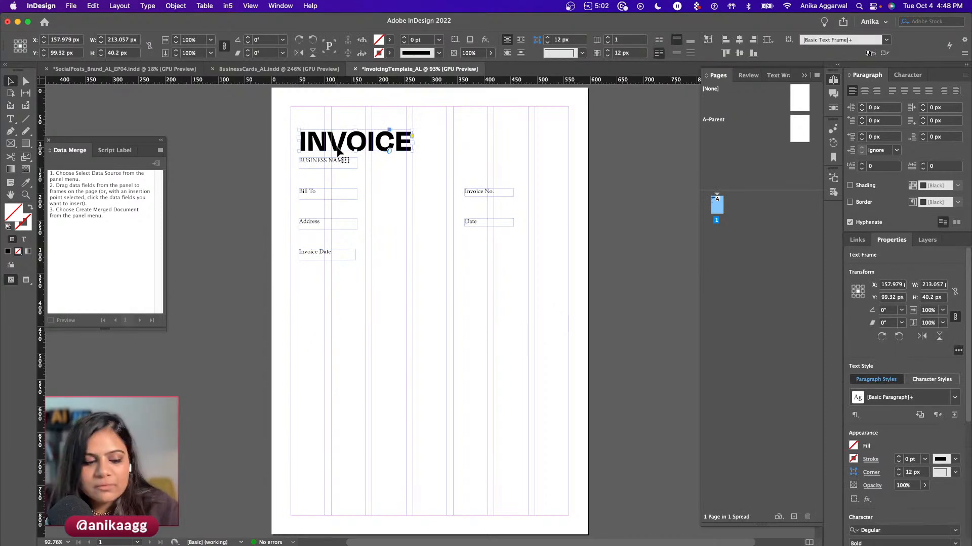
{"action": "left_click", "coordinate": [327, 161]}
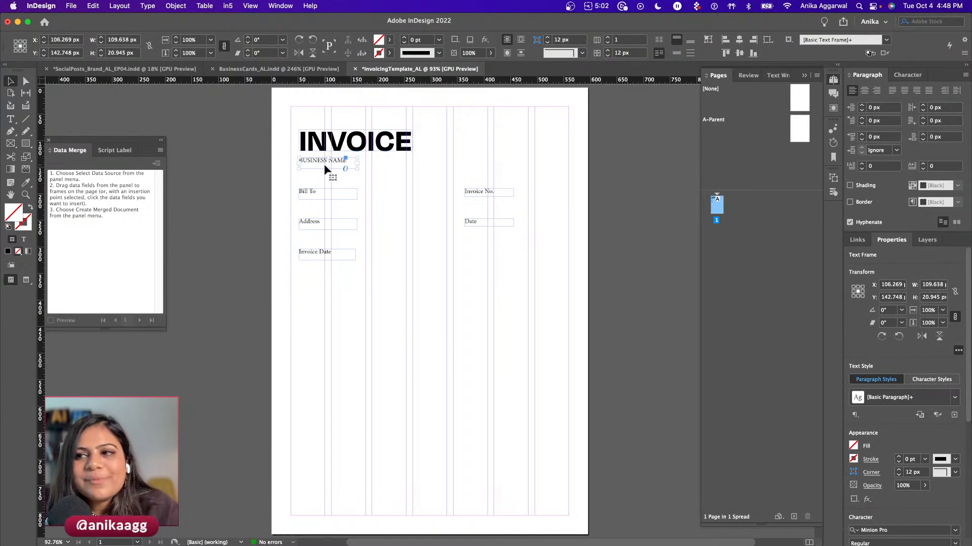
{"action": "left_click", "coordinate": [317, 225]}
{"action": "left_click", "coordinate": [315, 253]}
{"action": "left_click", "coordinate": [476, 192]}
{"action": "left_click", "coordinate": [470, 222]}
- Marquee-select all the invoice label frames and nudge them slightly upward
{"action": "scroll", "coordinate": [408, 312], "scroll_direction": "down", "scroll_amount": 4}
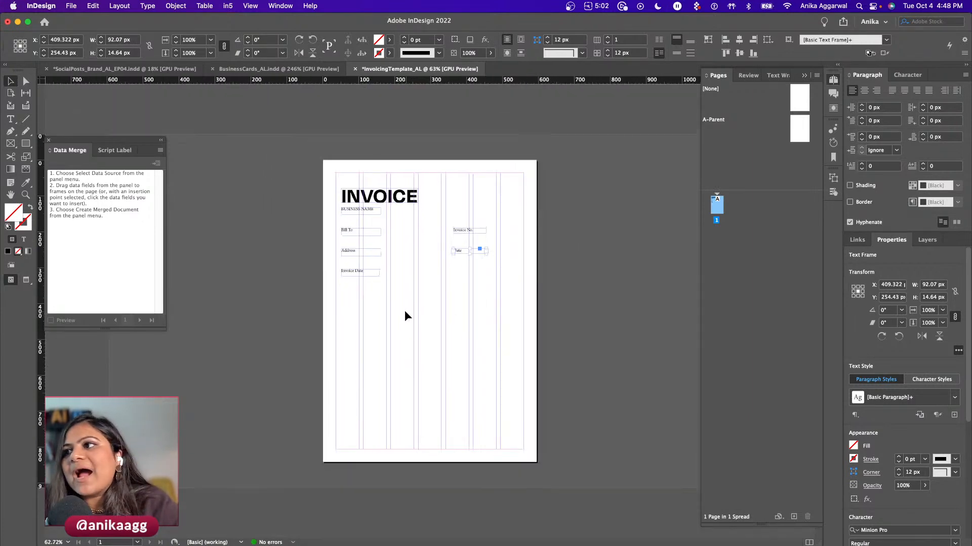
{"action": "left_click", "coordinate": [365, 250]}
{"action": "left_click_drag", "start_coordinate": [346, 180], "coordinate": [474, 277]}
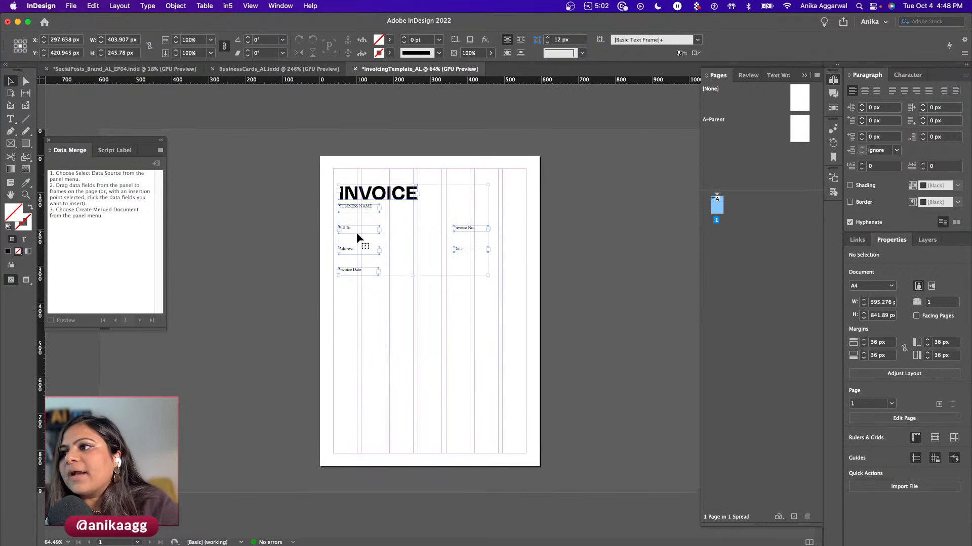
{"action": "left_click_drag", "start_coordinate": [350, 227], "coordinate": [353, 233]}
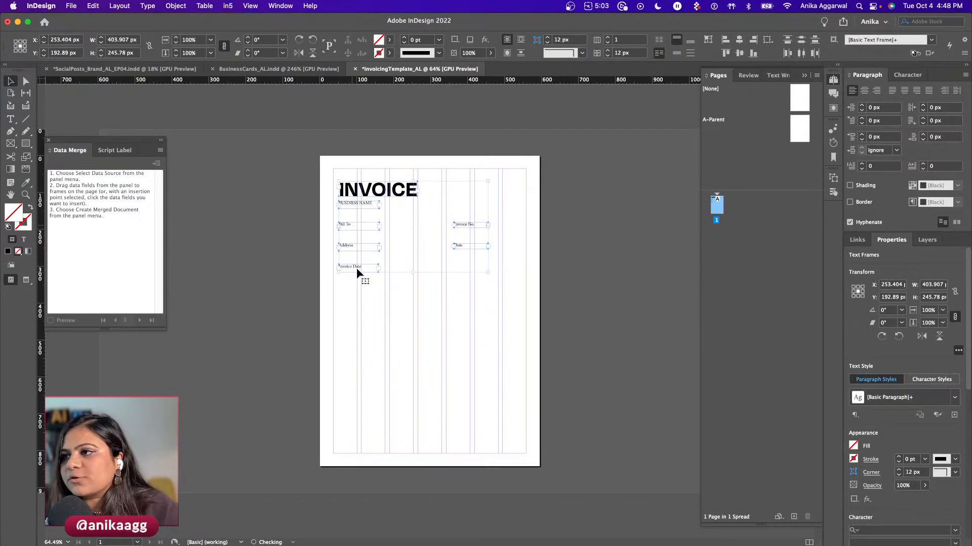
{"action": "left_click", "coordinate": [359, 312]}
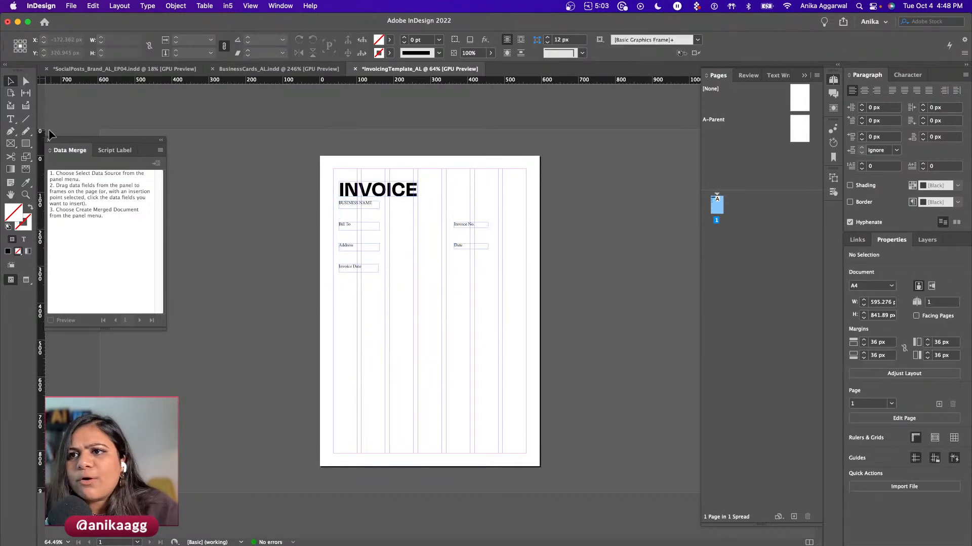
- Draw a 595.276 by 334.945 px rectangle frame across the top of the page
{"action": "scroll", "coordinate": [410, 199], "scroll_direction": "up", "scroll_amount": 1}
{"action": "scroll", "coordinate": [409, 199], "scroll_direction": "up", "scroll_amount": 5}
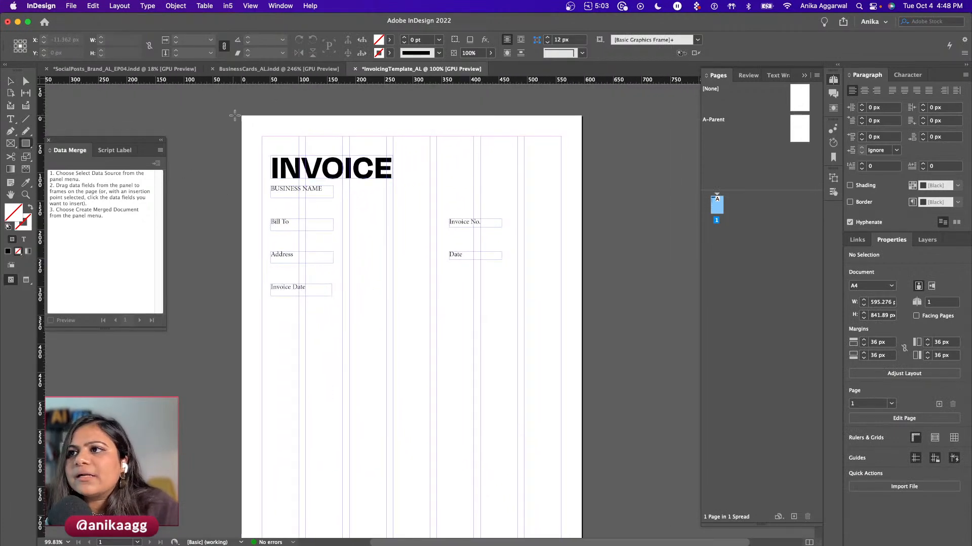
{"action": "mouse_move", "coordinate": [241, 116]}
{"action": "left_mouse_down"}
{"action": "mouse_move", "coordinate": [552, 303]}
{"action": "mouse_move", "coordinate": [582, 306]}
{"action": "left_mouse_up"}
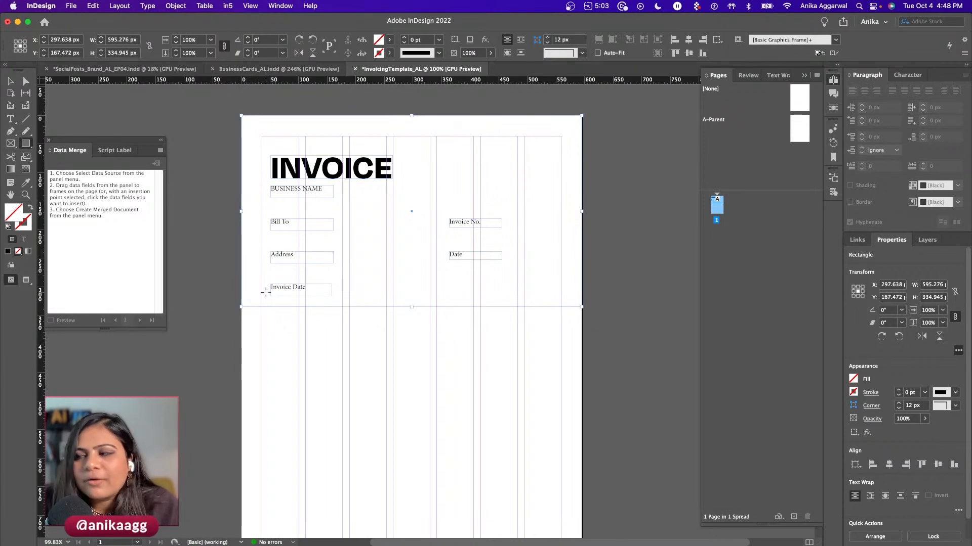
- Fill the header frame with the RGB Red swatch remixed to pale pink (R255 G234 B235), sent to back
{"action": "left_click", "coordinate": [853, 380]}
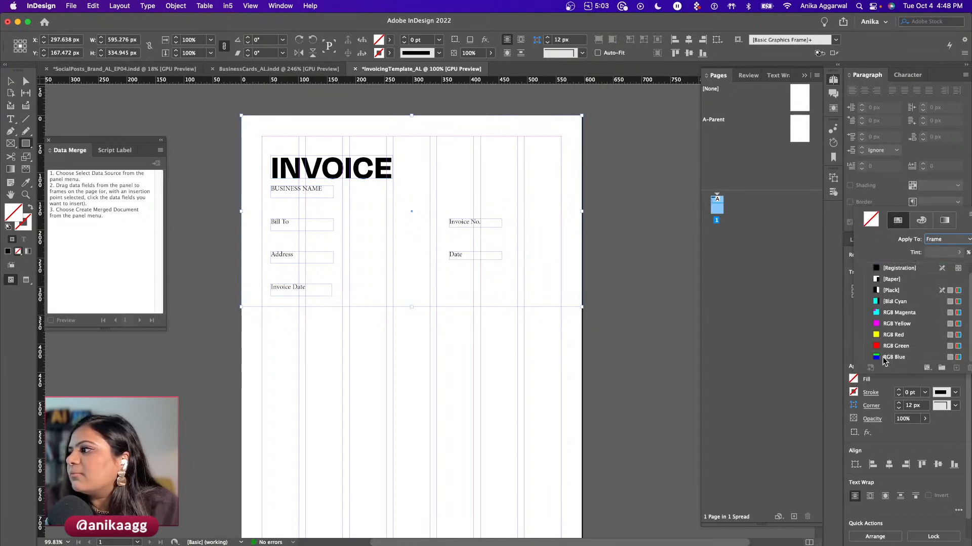
{"action": "left_click", "coordinate": [897, 346]}
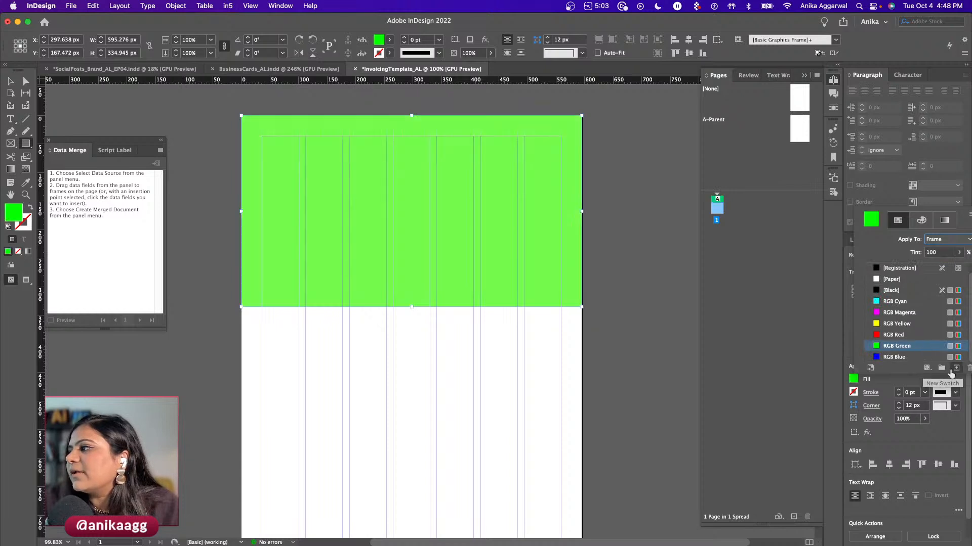
{"action": "scroll", "coordinate": [877, 349], "scroll_direction": "up", "scroll_amount": 1}
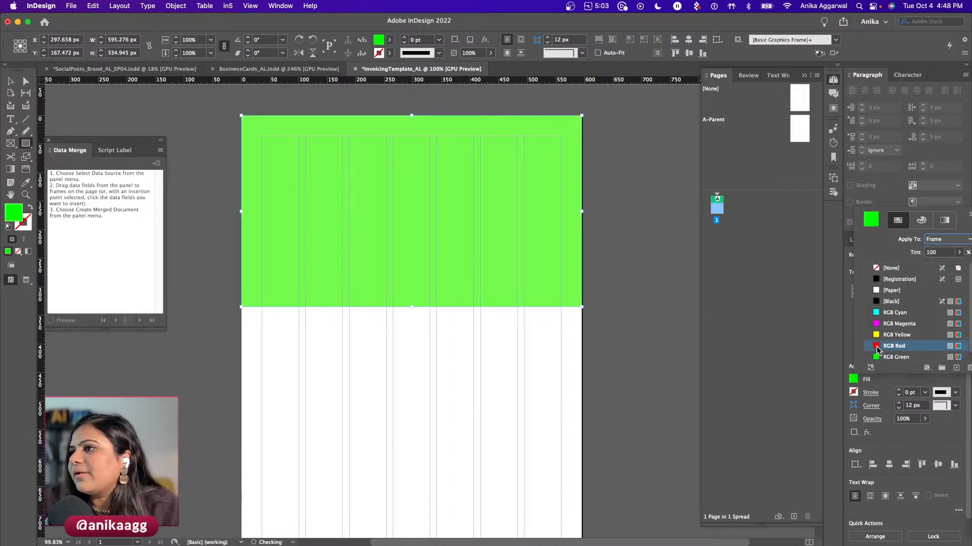
{"action": "double_click", "coordinate": [877, 348]}
{"action": "left_click_drag", "start_coordinate": [324, 382], "coordinate": [342, 399]}
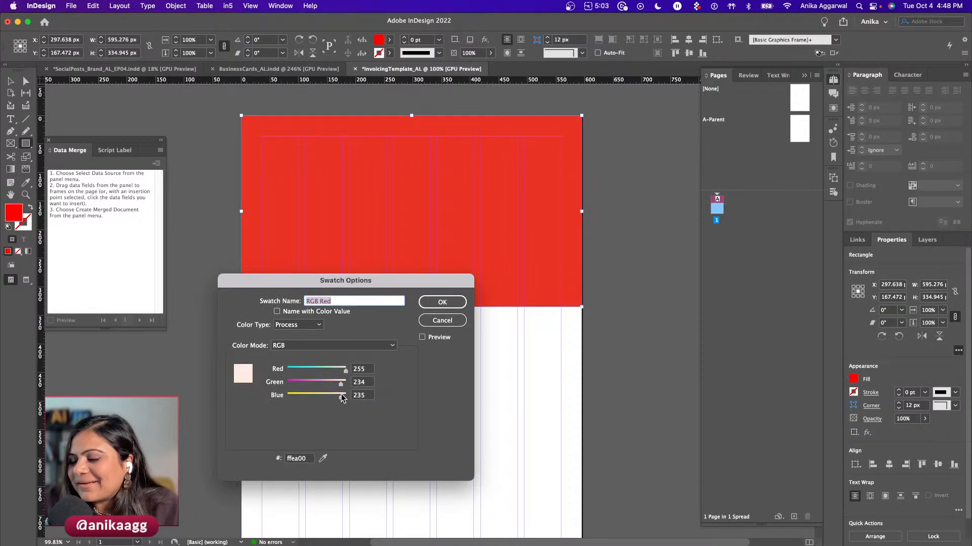
{"action": "left_click", "coordinate": [442, 302]}
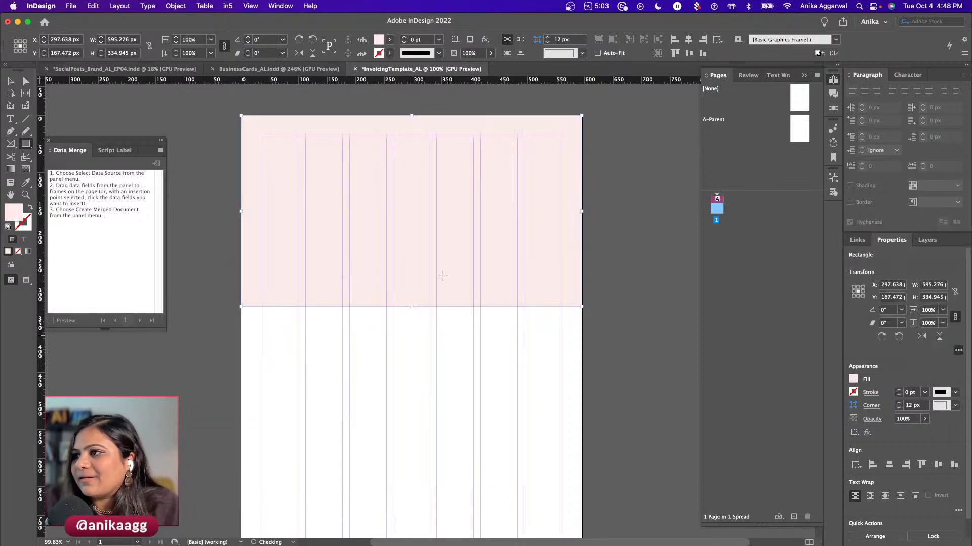
{"action": "key", "text": "shift+super+bracketleft"}
{"action": "key", "text": "v"}
- Add a 36.945 px pink strip along the page bottom, then save the template
{"action": "left_click", "coordinate": [361, 368]}
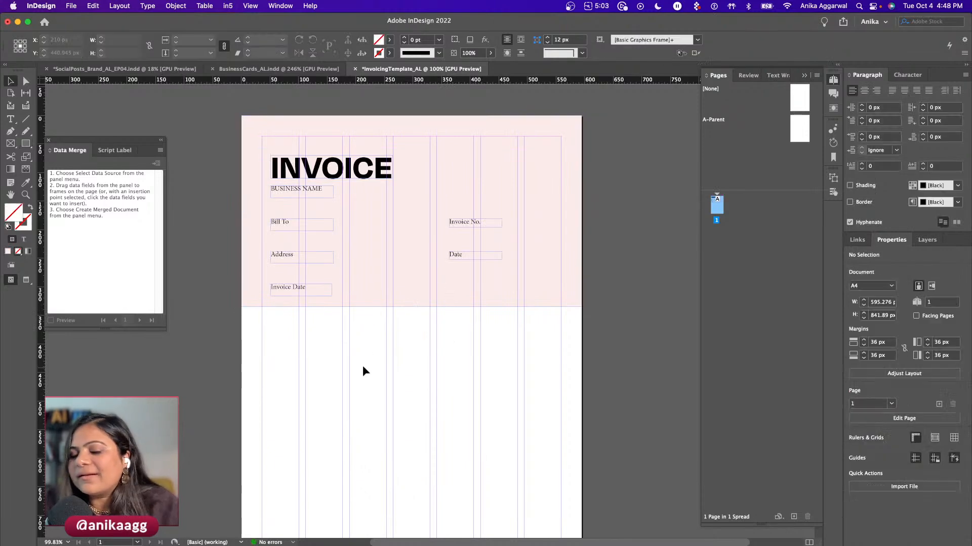
{"action": "key", "text": "super+0"}
{"action": "left_click", "coordinate": [372, 198]}
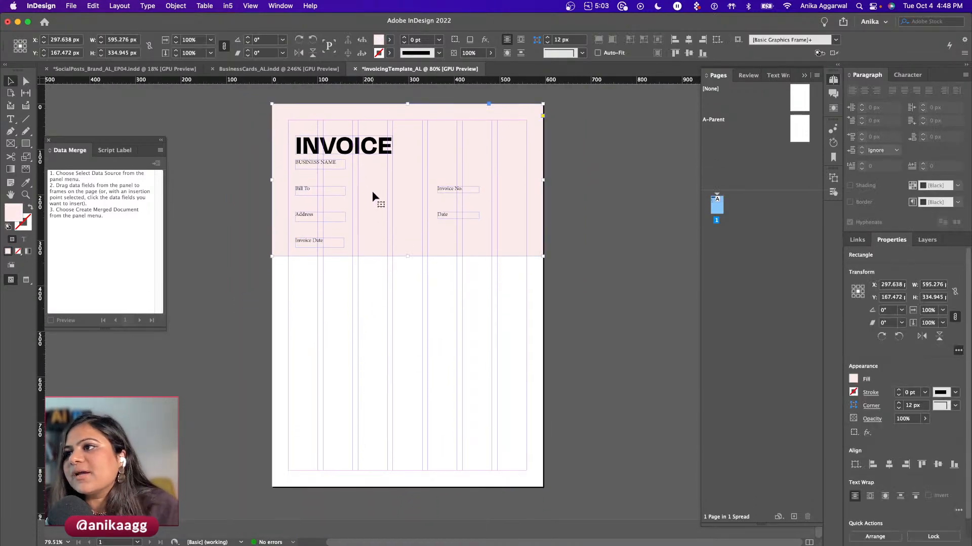
{"action": "left_click", "coordinate": [26, 144]}
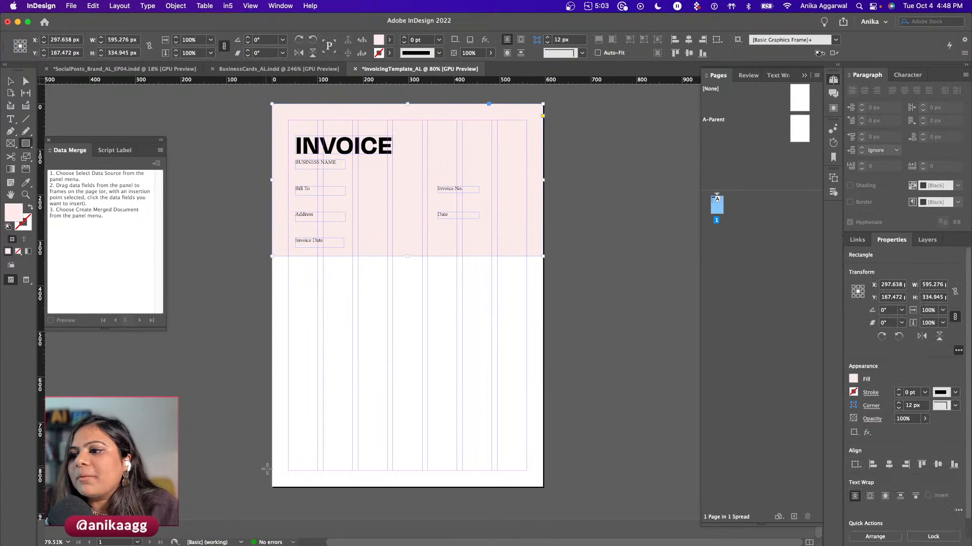
{"action": "left_click_drag", "start_coordinate": [272, 473], "coordinate": [544, 489]}
{"action": "key", "text": "v"}
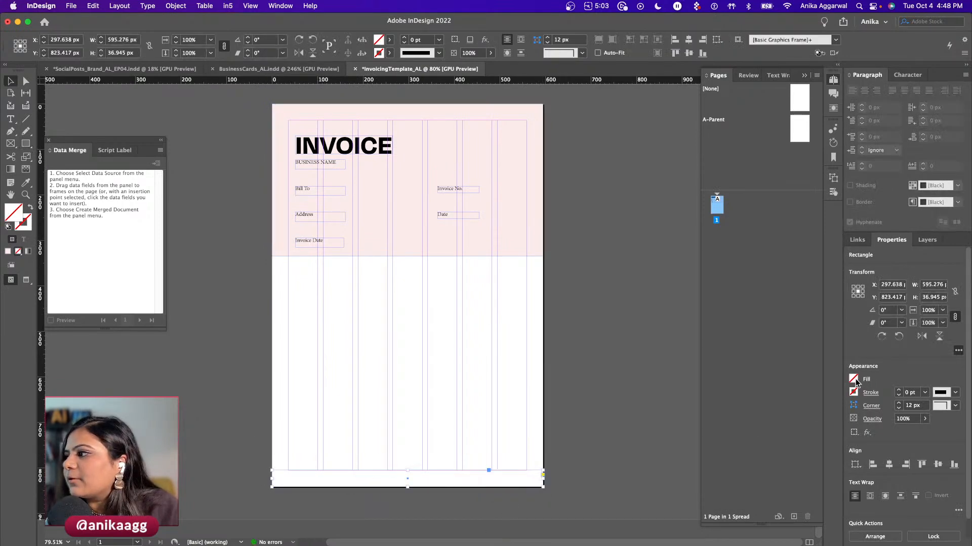
{"action": "left_click", "coordinate": [854, 380]}
{"action": "left_click", "coordinate": [878, 347]}
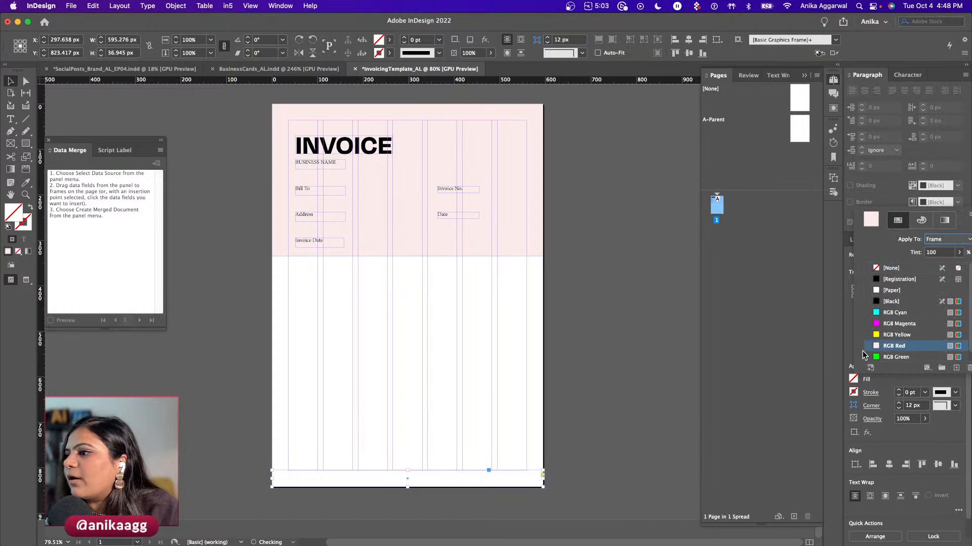
{"action": "left_click", "coordinate": [453, 441]}
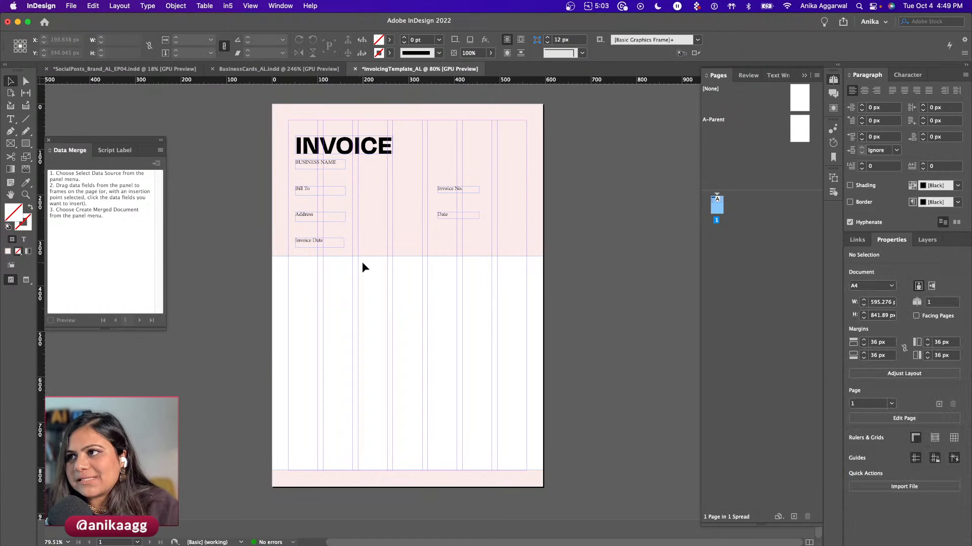
{"action": "key", "text": "super+s"}
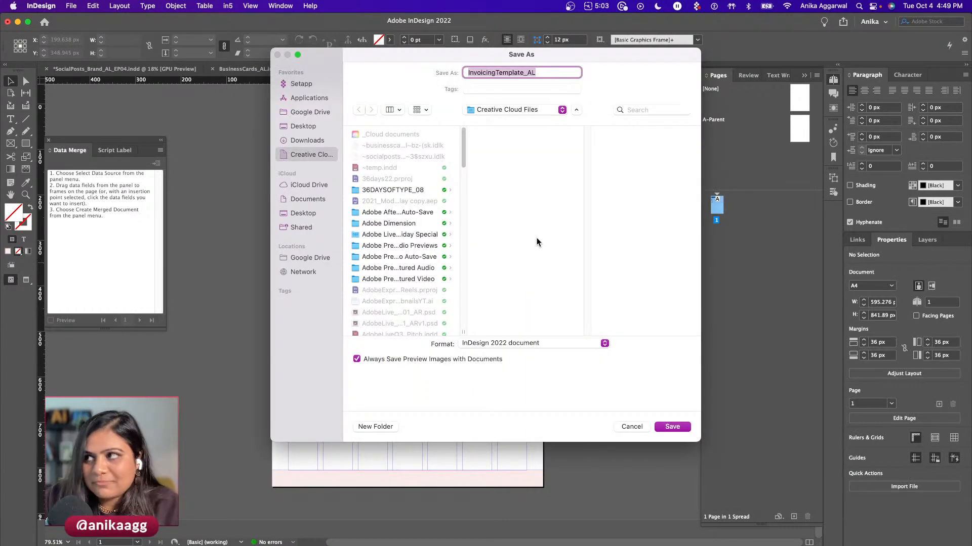
- Save as InvoicingTemplate_AL and briefly toggle Preview screen mode
{"action": "left_click", "coordinate": [666, 428]}
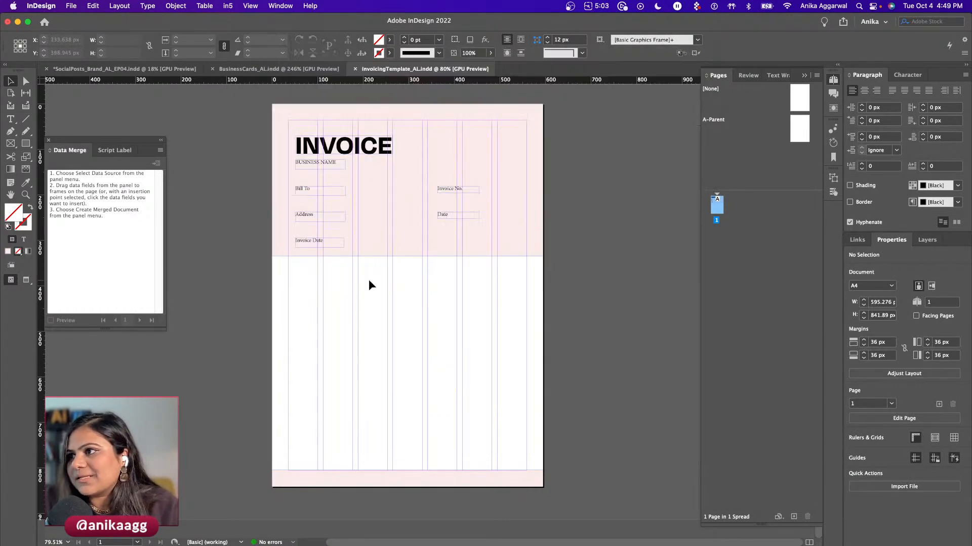
{"action": "key", "text": "w"}
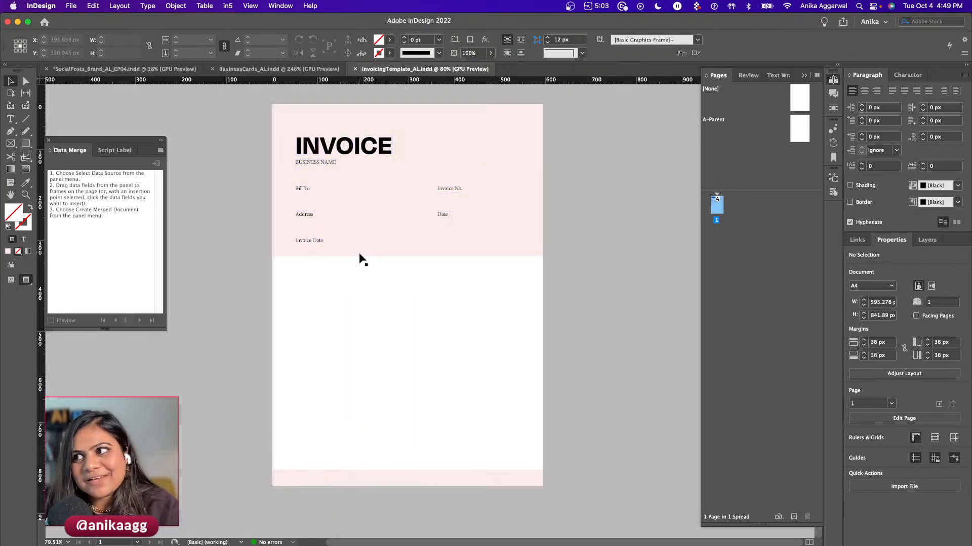
{"action": "key", "text": "w"}
- Shift the INVOICE, BUSINESS NAME, Bill To, Address and Invoice Date frames slightly left
{"action": "left_click", "coordinate": [309, 151]}
{"action": "left_click", "coordinate": [306, 163], "text": "shift"}
{"action": "left_click", "coordinate": [305, 190], "text": "shift"}
{"action": "left_click", "coordinate": [308, 216], "text": "shift"}
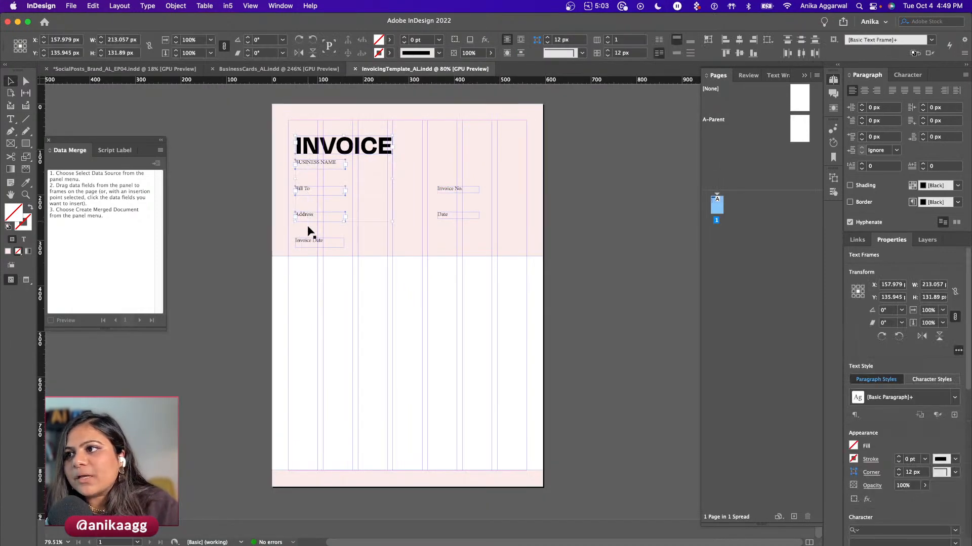
{"action": "left_click", "coordinate": [307, 242], "text": "shift"}
{"action": "left_click_drag", "start_coordinate": [303, 217], "coordinate": [300, 216]}
{"action": "left_click_drag", "start_coordinate": [307, 147], "coordinate": [303, 147]}
{"action": "left_click", "coordinate": [460, 188]}
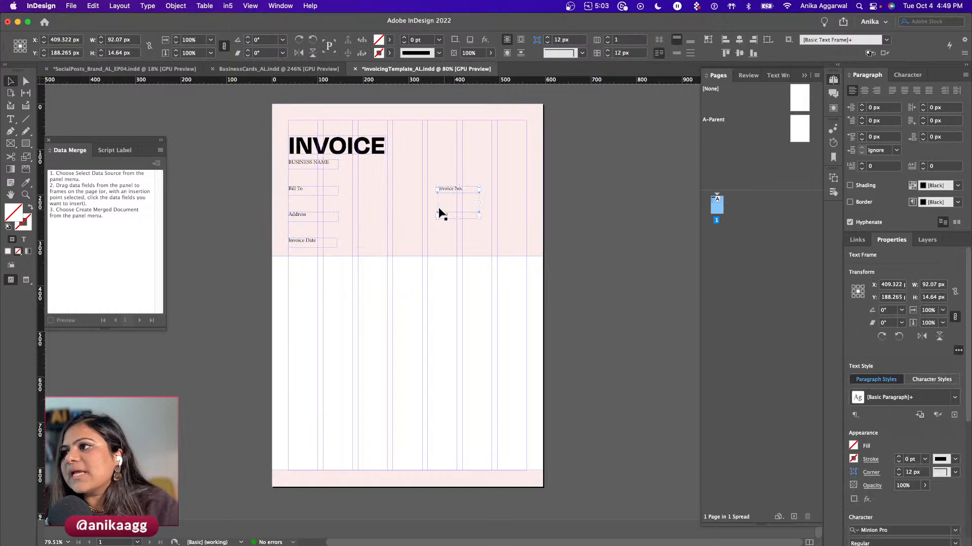
{"action": "left_click", "coordinate": [344, 324]}
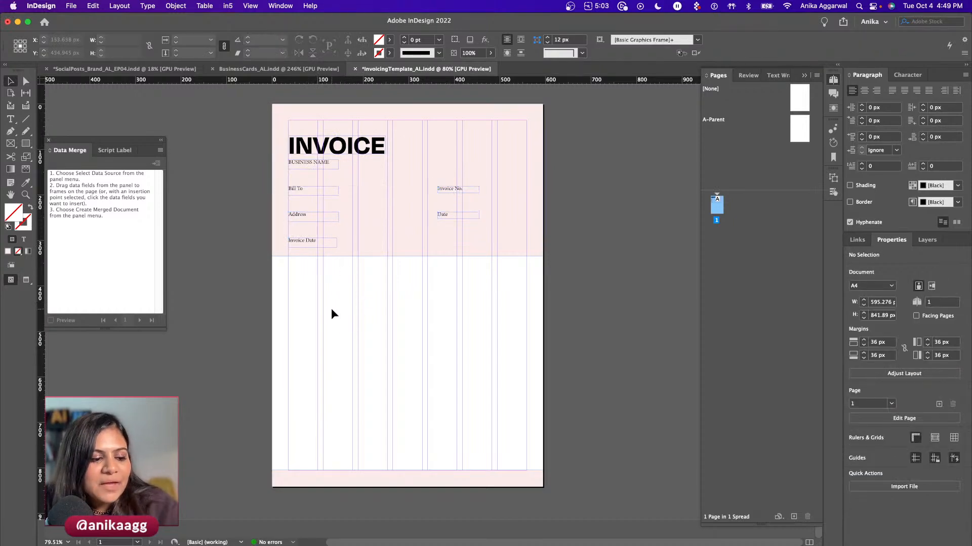
- Switch to the BusinessCards_AL document showing its merged record preview
{"action": "left_click", "coordinate": [286, 69]}
{"action": "scroll", "coordinate": [320, 356], "scroll_direction": "down", "scroll_amount": 10}
{"action": "scroll", "coordinate": [324, 357], "scroll_direction": "up", "scroll_amount": 10}
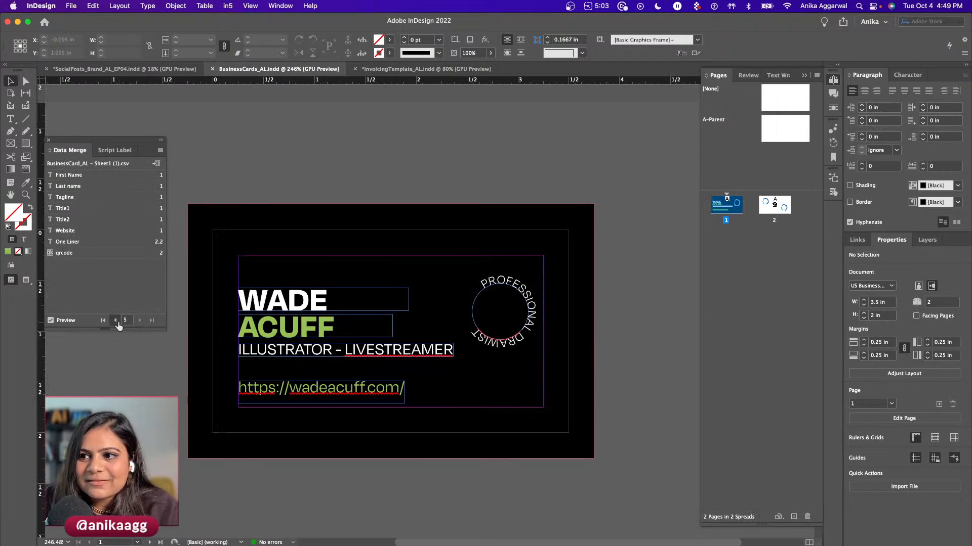
- Step the business card merge preview back to the first record
{"action": "left_click", "coordinate": [116, 320]}
{"action": "left_click", "coordinate": [116, 320]}
{"action": "left_click", "coordinate": [116, 320]}
{"action": "left_click", "coordinate": [116, 320]}
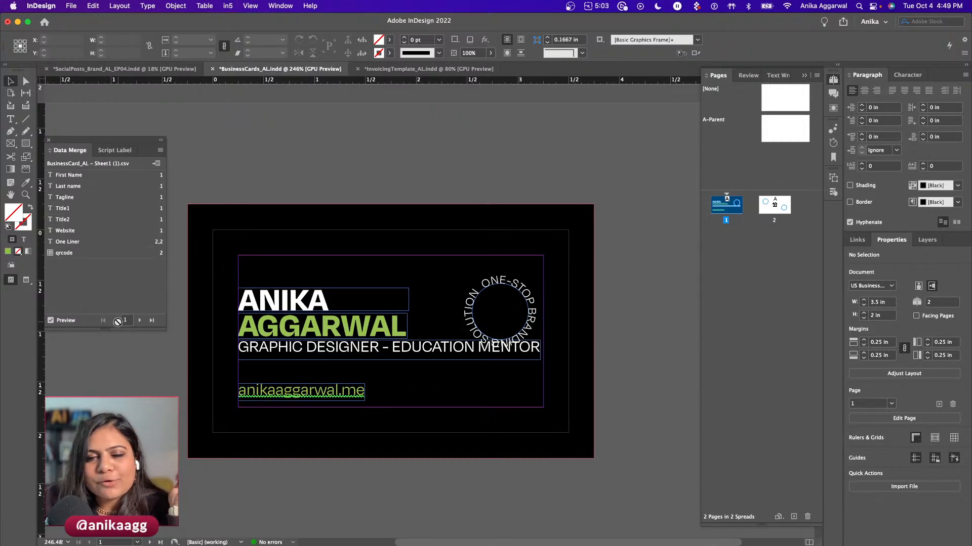
{"action": "scroll", "coordinate": [256, 349], "scroll_direction": "down", "scroll_amount": 2}
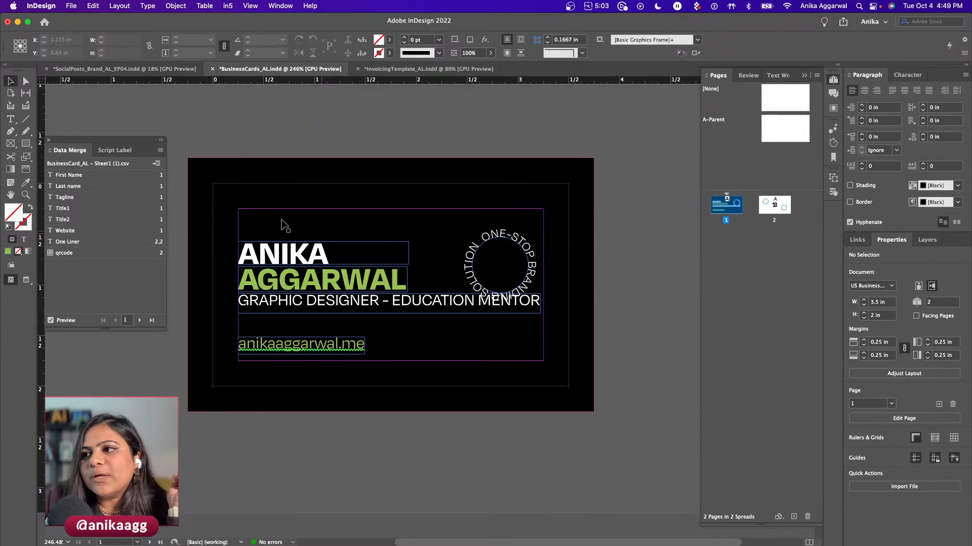
{"action": "scroll", "coordinate": [296, 345], "scroll_direction": "down", "scroll_amount": 5}
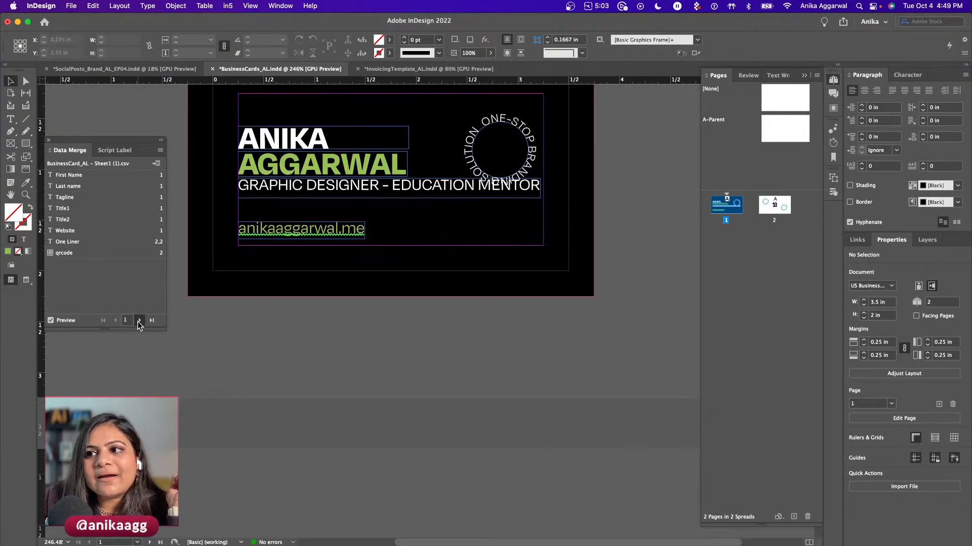
- Advance the merge preview through records 2 to 5
{"action": "left_click", "coordinate": [139, 320]}
{"action": "left_click", "coordinate": [138, 321]}
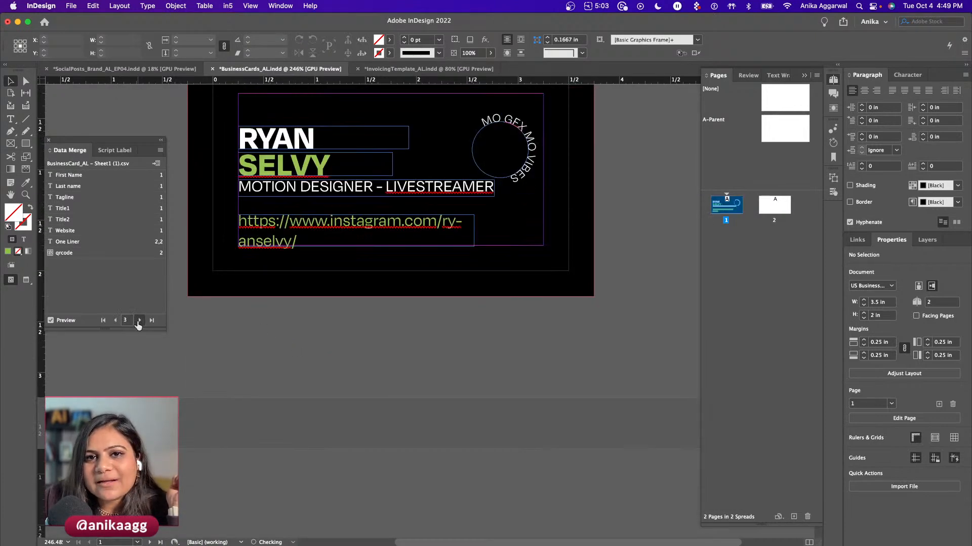
{"action": "left_click", "coordinate": [138, 321]}
{"action": "left_click", "coordinate": [138, 322]}
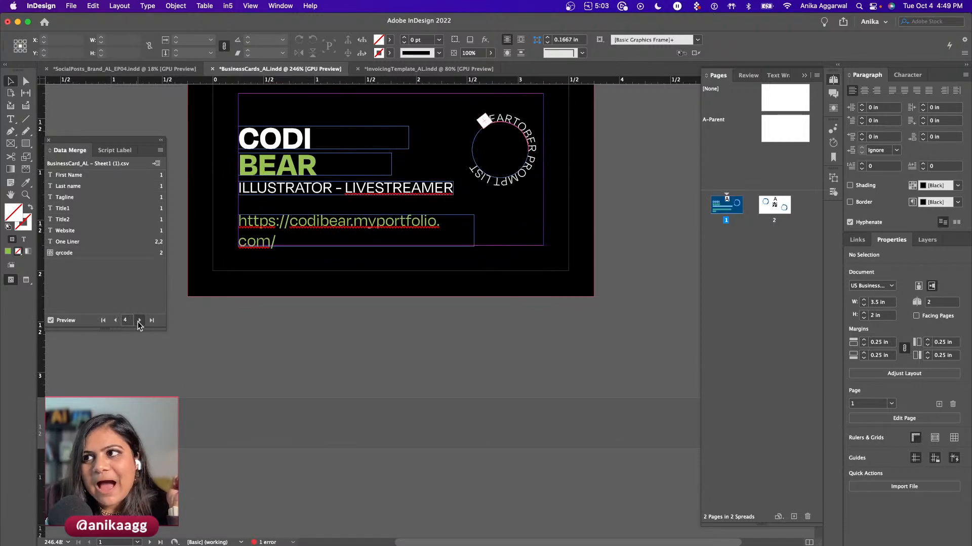
- Step back to record 4, then bring the InvoicingTemplate_AL.indd document to the front
{"action": "scroll", "coordinate": [248, 396], "scroll_direction": "down", "scroll_amount": 10}
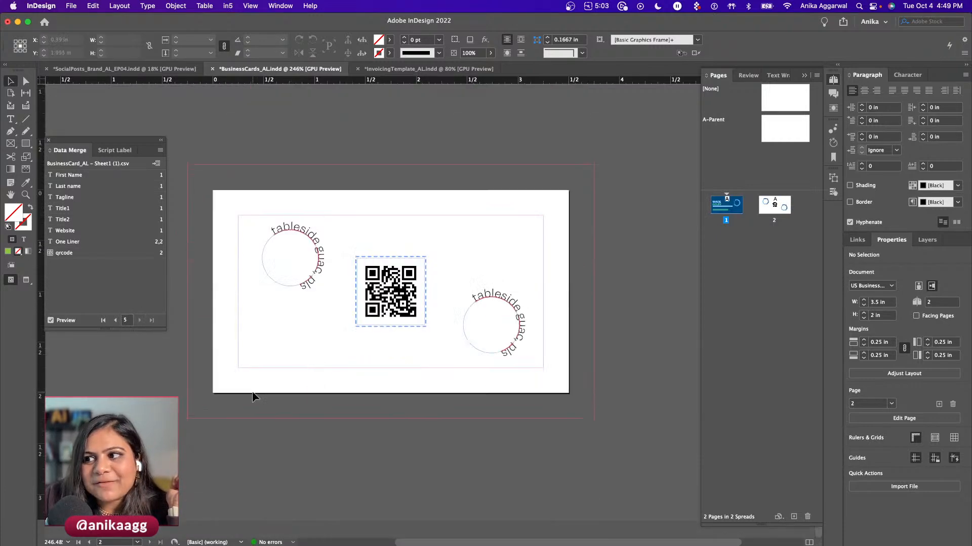
{"action": "scroll", "coordinate": [253, 396], "scroll_direction": "up", "scroll_amount": 10}
{"action": "left_click", "coordinate": [116, 321]}
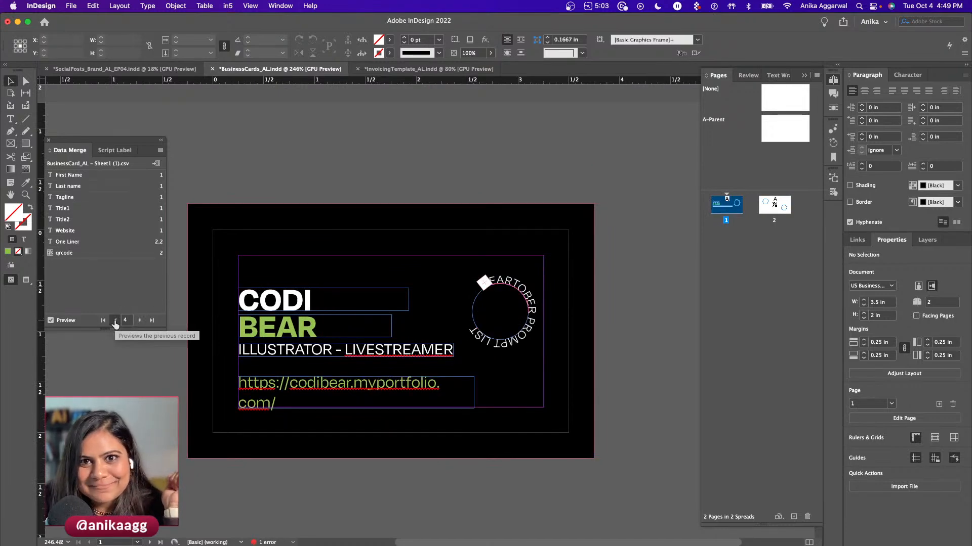
{"action": "left_click", "coordinate": [404, 70]}
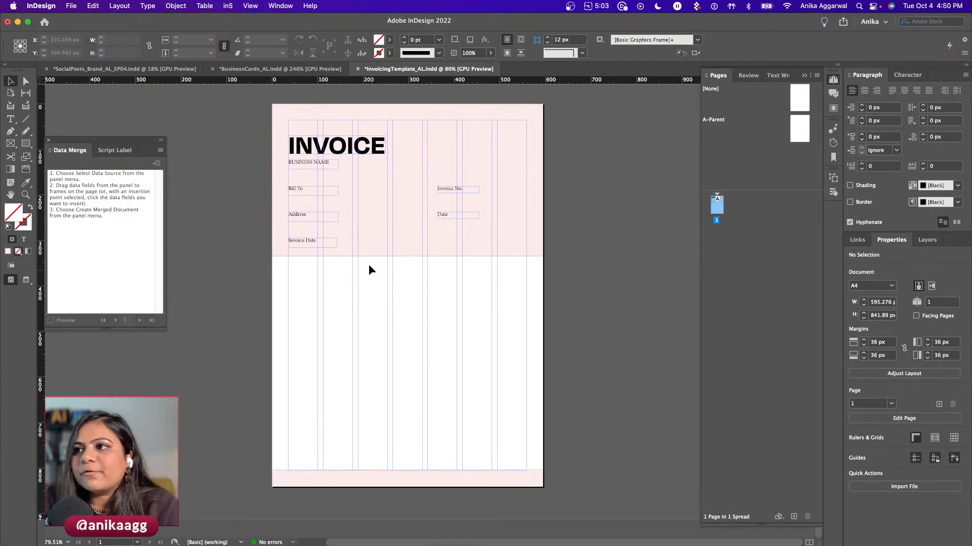
- Show the InvoicingData sheet in Chrome, selecting A2 (20220102) and then empty cell E7
{"action": "scroll", "coordinate": [371, 272], "scroll_direction": "up", "scroll_amount": 3}
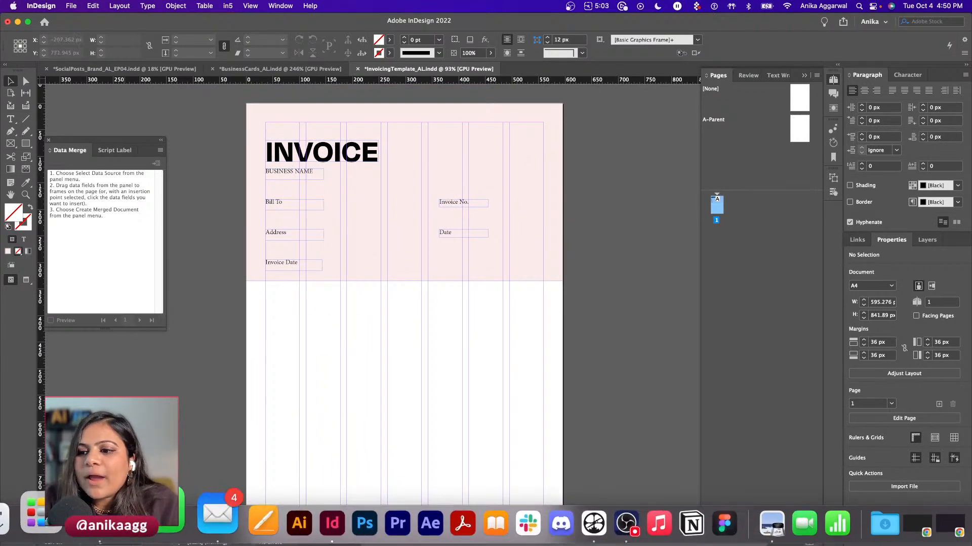
{"action": "left_click", "coordinate": [166, 526]}
{"action": "left_click", "coordinate": [53, 175]}
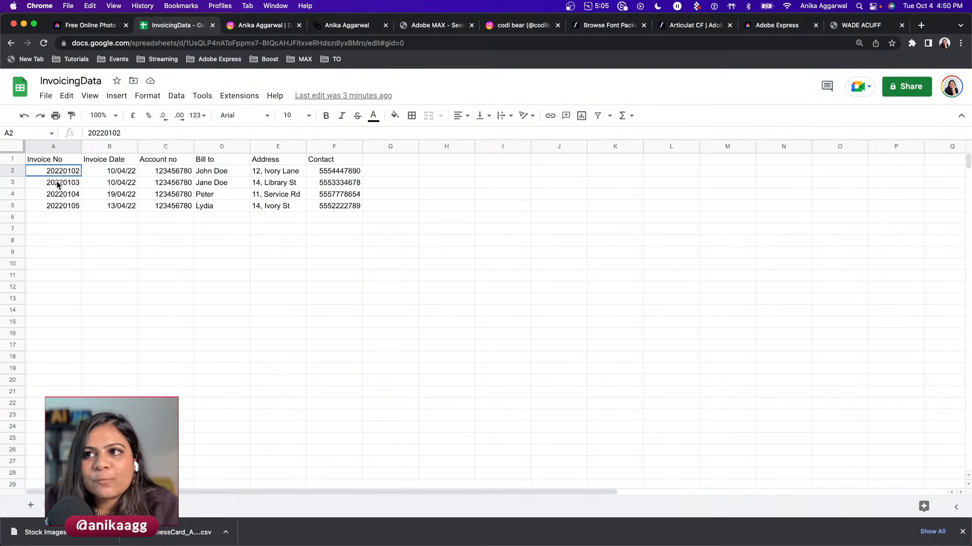
{"action": "left_click", "coordinate": [302, 229]}
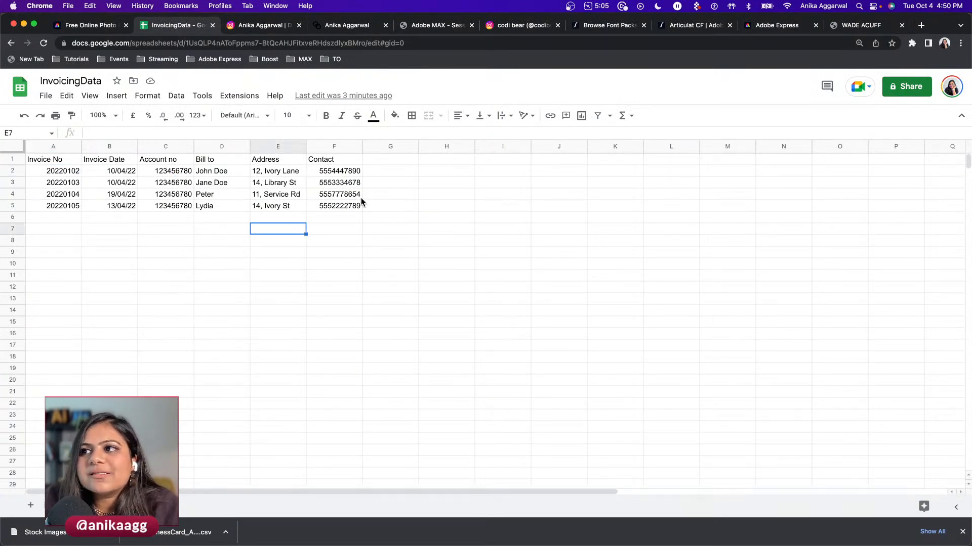
- Paste the Payment Info and Terms label frames and move them to the invoice's bottom left
{"action": "key", "text": "super+Tab"}
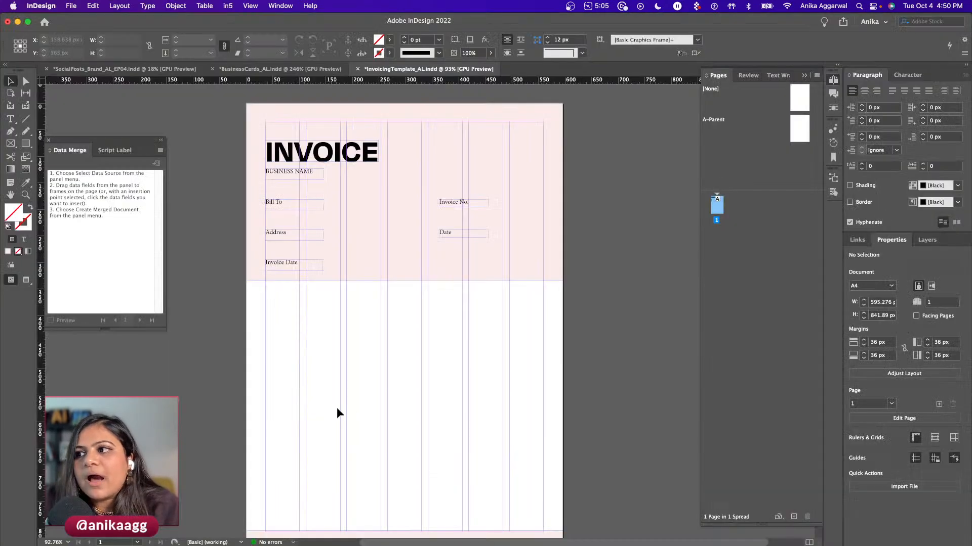
{"action": "scroll", "coordinate": [375, 418], "scroll_direction": "down", "scroll_amount": 2}
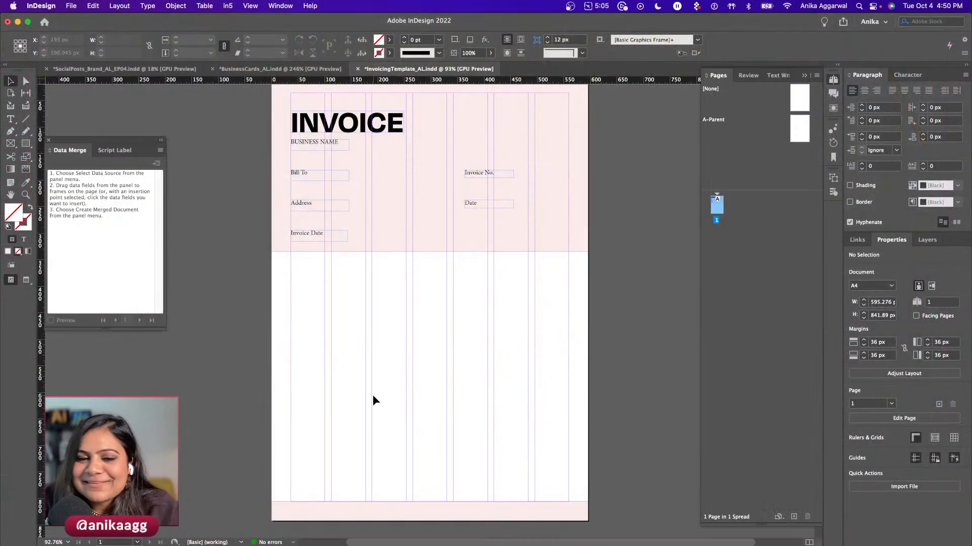
{"action": "key", "text": "super+v"}
{"action": "left_click_drag", "start_coordinate": [362, 306], "coordinate": [307, 464]}
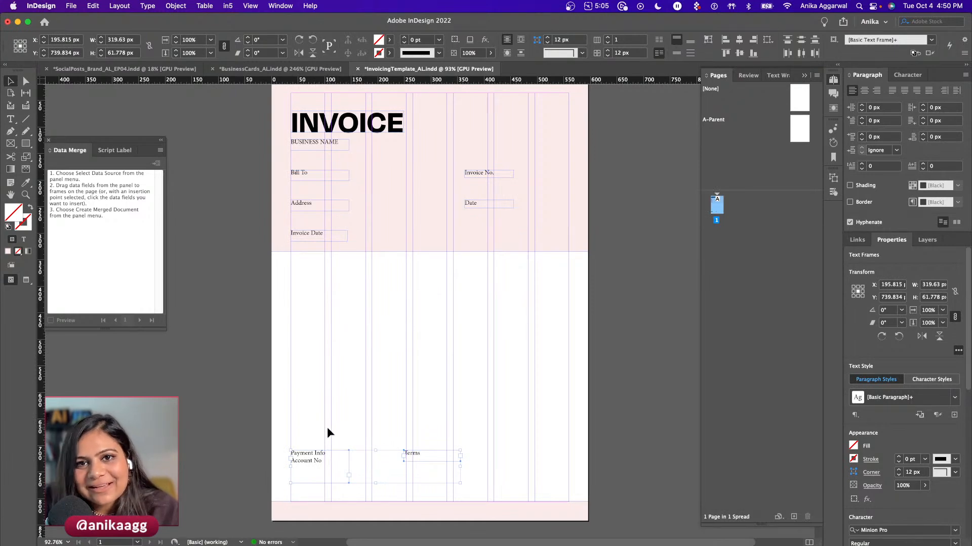
{"action": "left_click_drag", "start_coordinate": [419, 457], "coordinate": [402, 458]}
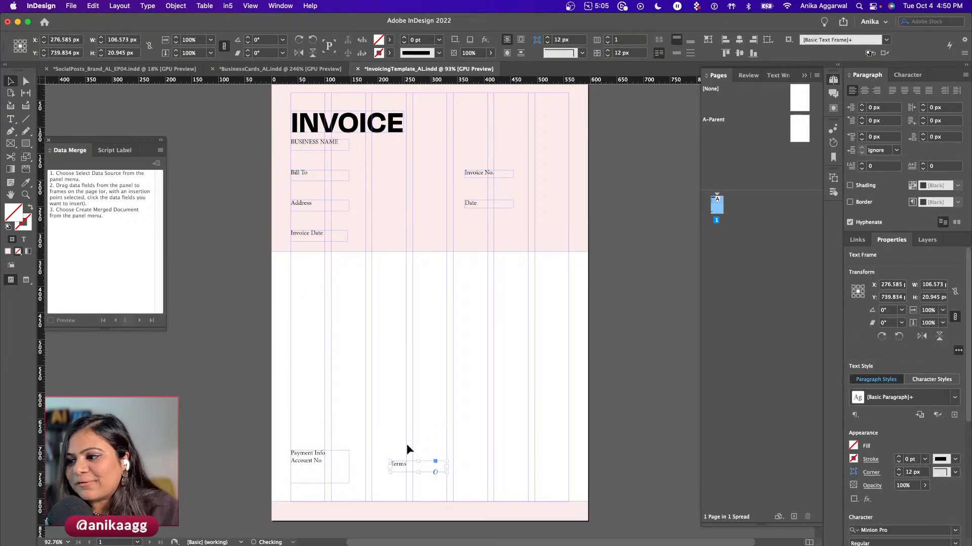
{"action": "left_click", "coordinate": [402, 451]}
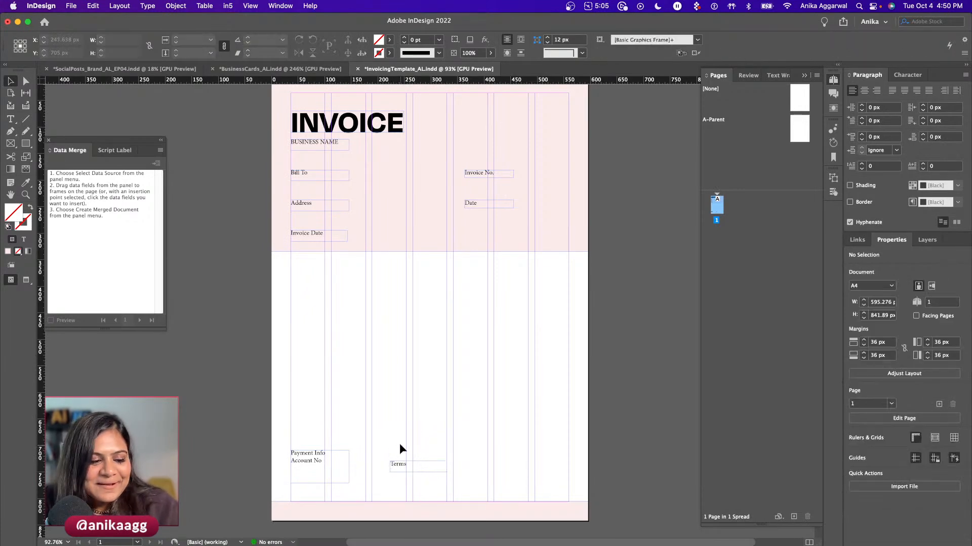
- Widen the Payment Info/Account No frame and top-align the Terms frame beside it
{"action": "left_click", "coordinate": [331, 476]}
{"action": "left_click_drag", "start_coordinate": [348, 484], "coordinate": [411, 458]}
{"action": "left_click", "coordinate": [404, 489]}
{"action": "left_click", "coordinate": [402, 428]}
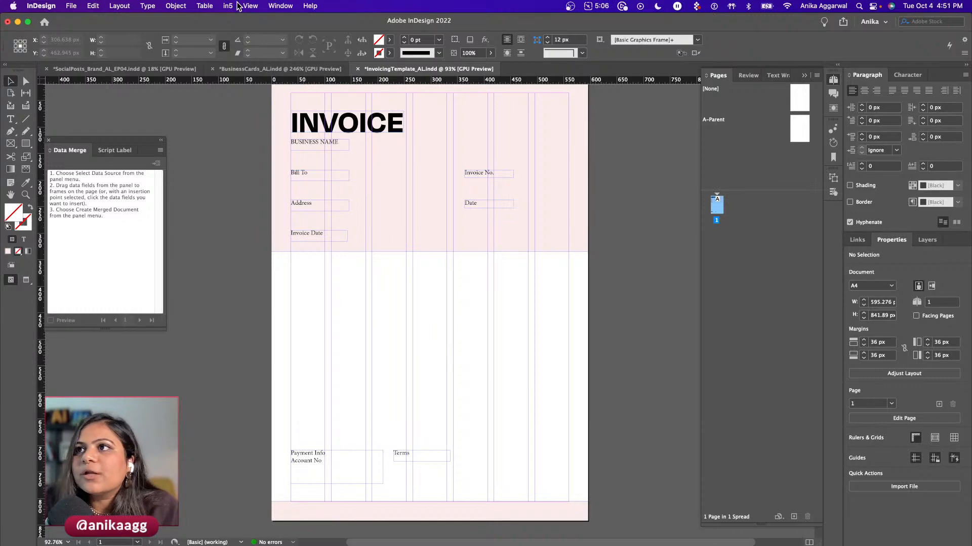
- Start Create Table and begin defining a new table style from the style list
{"action": "left_click", "coordinate": [204, 5]}
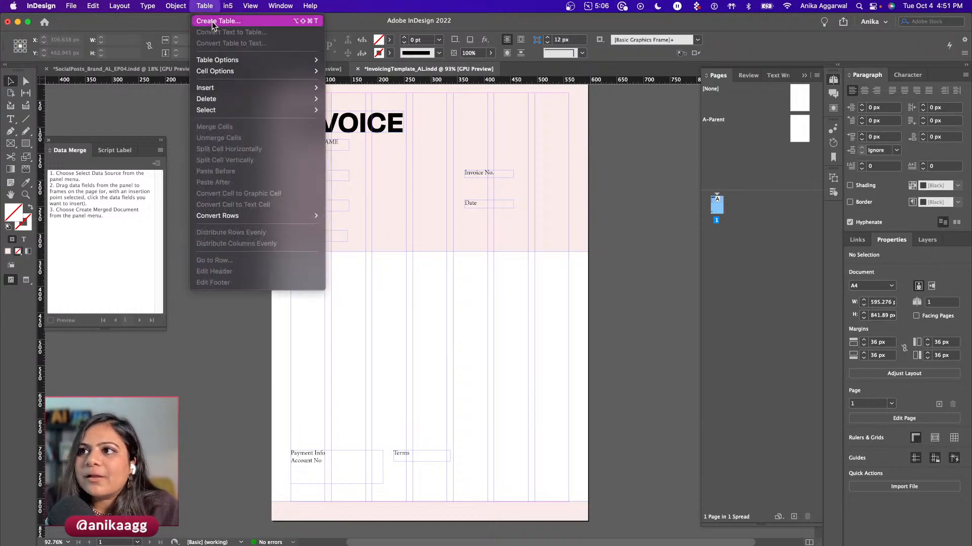
{"action": "left_click", "coordinate": [217, 21]}
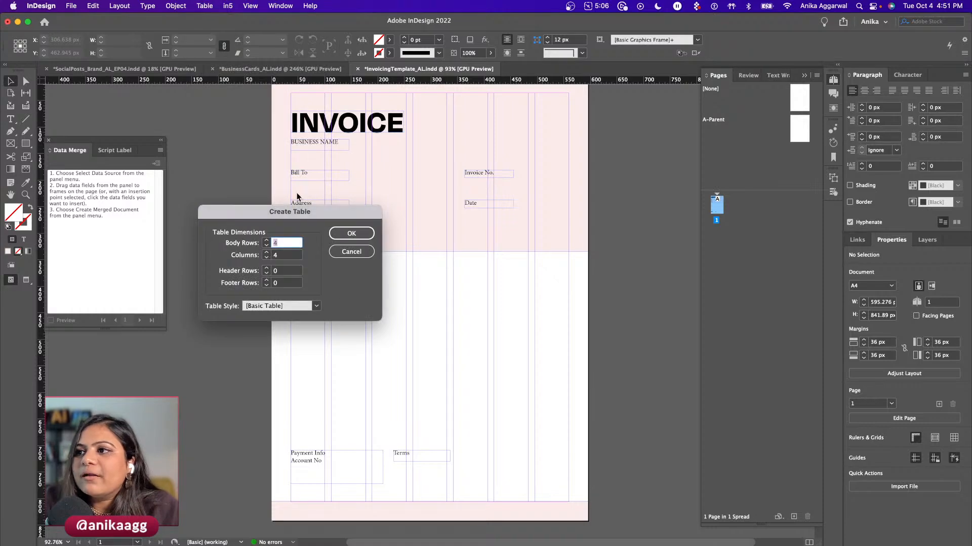
{"action": "left_click_drag", "start_coordinate": [297, 217], "coordinate": [280, 204]}
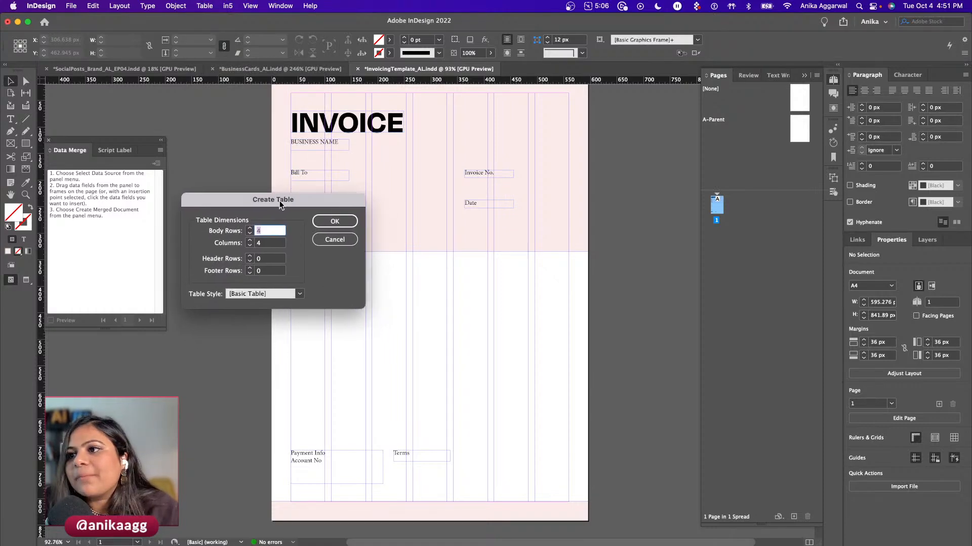
{"action": "left_click", "coordinate": [275, 294]}
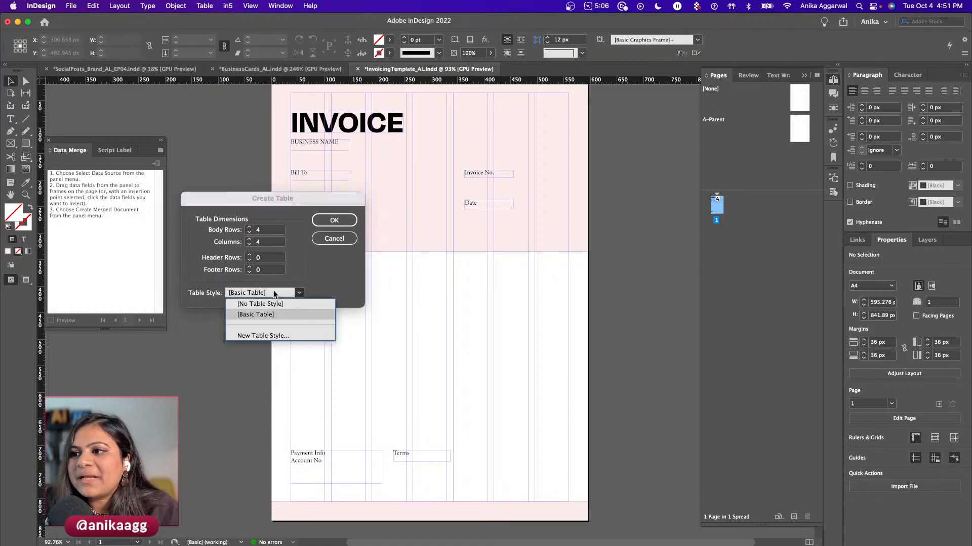
{"action": "left_click", "coordinate": [267, 336]}
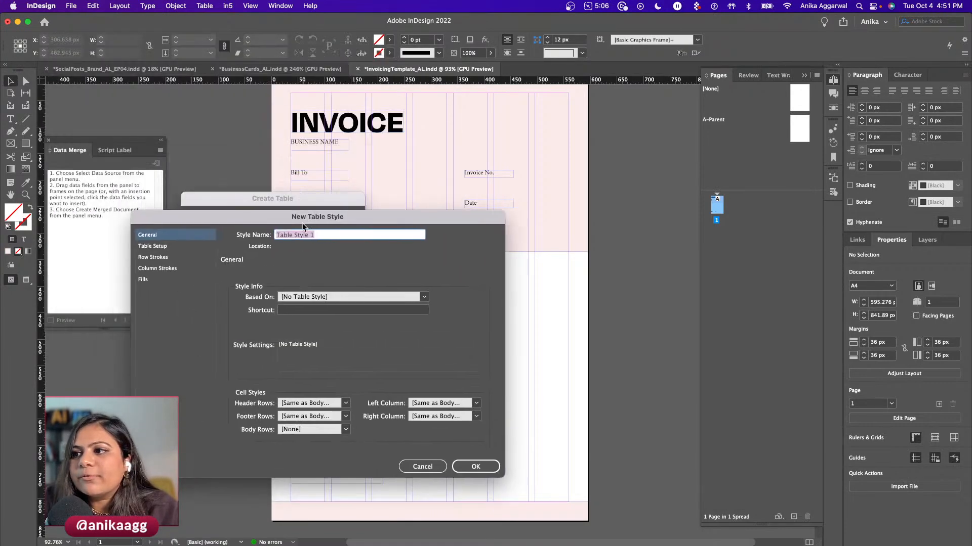
- Review the new style's table setup, row and column stroke settings, then cancel it
{"action": "left_click", "coordinate": [169, 246]}
{"action": "left_click", "coordinate": [167, 258]}
{"action": "left_click", "coordinate": [164, 269]}
{"action": "left_click", "coordinate": [157, 237]}
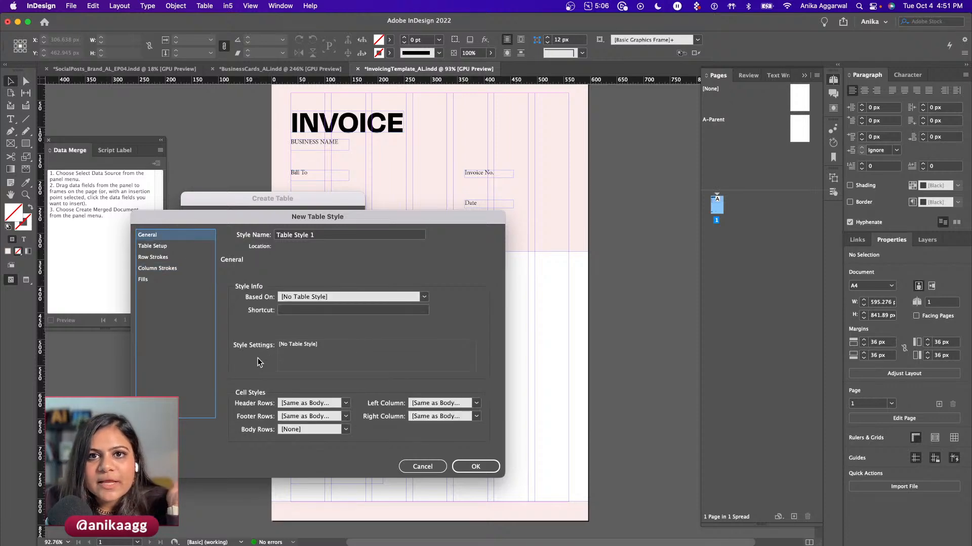
{"action": "left_click", "coordinate": [420, 468]}
- Create a 4-row, 4-column table drawn below the pink header and preview it
{"action": "left_click", "coordinate": [335, 220]}
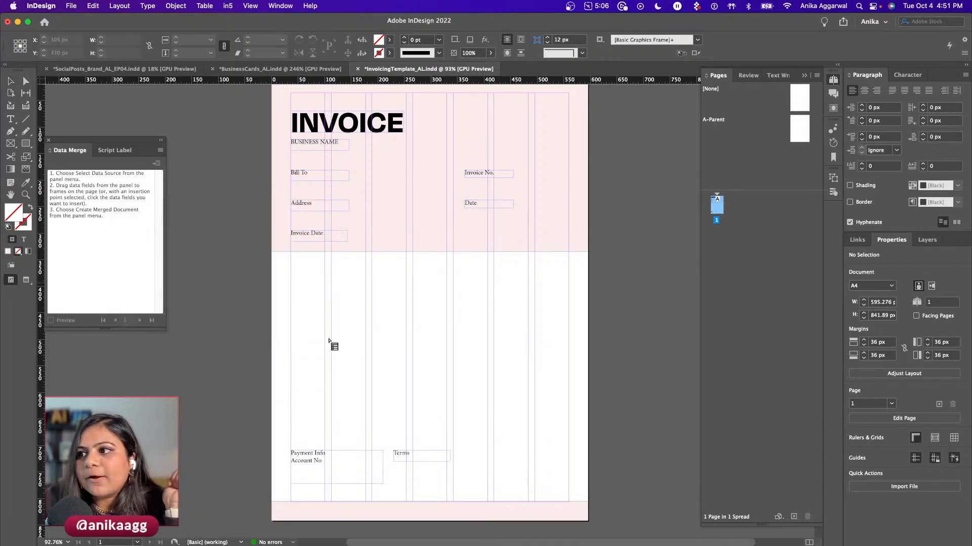
{"action": "left_click_drag", "start_coordinate": [307, 285], "coordinate": [534, 420]}
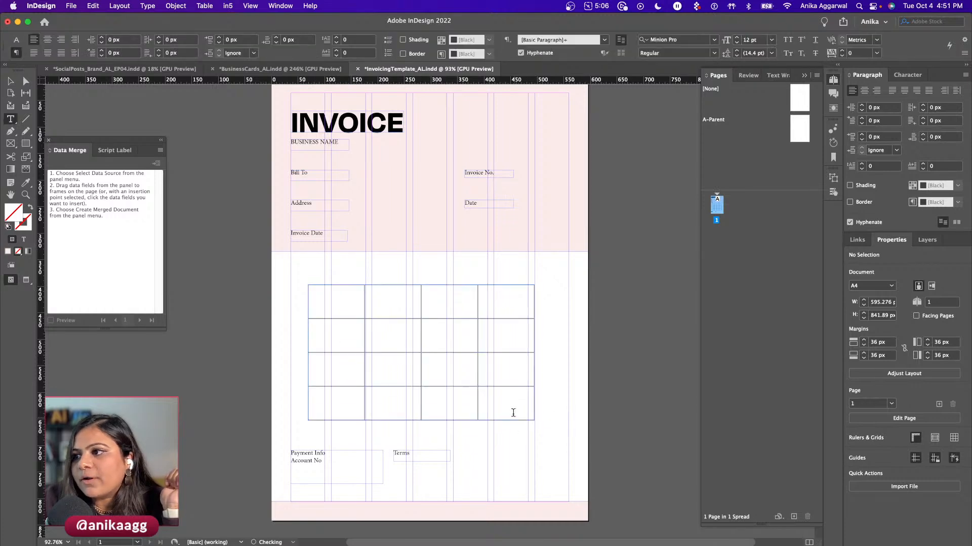
{"action": "key", "text": "Escape"}
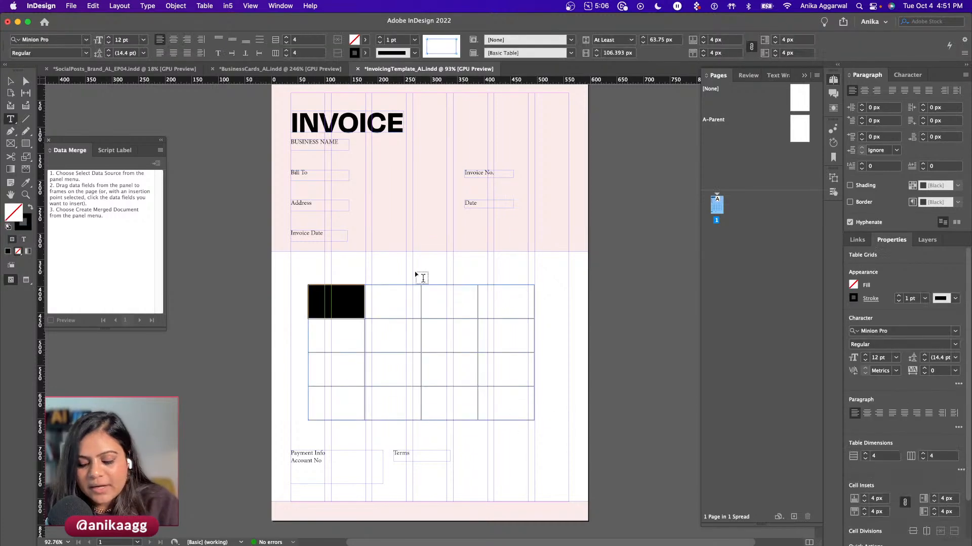
{"action": "key", "text": "w"}
{"action": "key", "text": "w"}
{"action": "key", "text": "Escape"}
- Leave cell editing and nudge the table slightly upward in preview mode
{"action": "type", "text": "v"}
{"action": "key", "text": "Escape"}
{"action": "key", "text": "Escape"}
{"action": "key", "text": "Escape"}
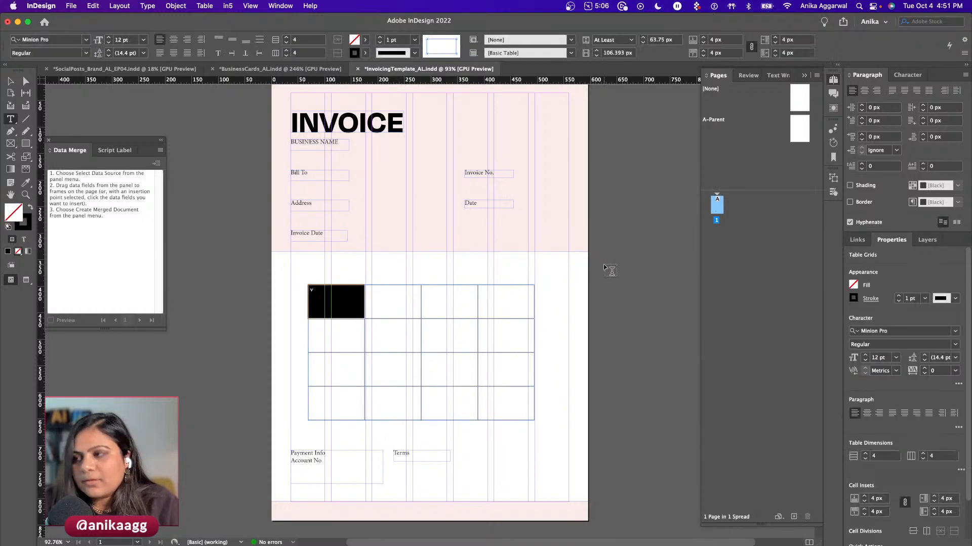
{"action": "key", "text": "v"}
{"action": "left_click", "coordinate": [605, 267]}
{"action": "key", "text": "w"}
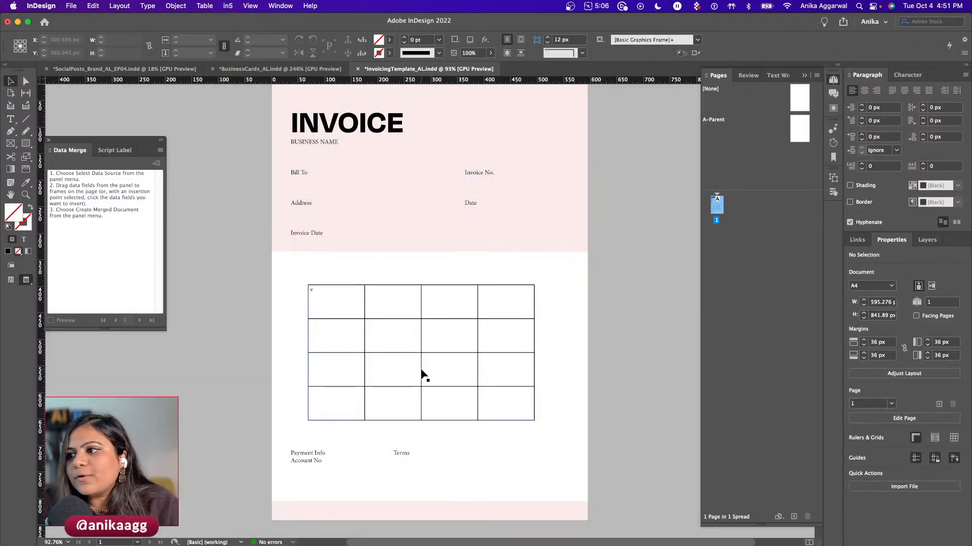
{"action": "left_click_drag", "start_coordinate": [424, 360], "coordinate": [425, 353]}
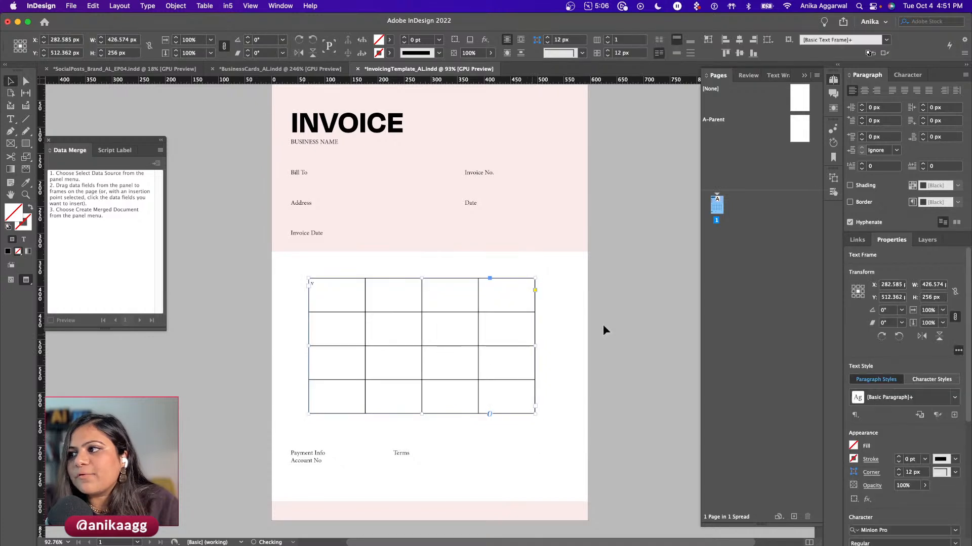
{"action": "left_click", "coordinate": [592, 322]}
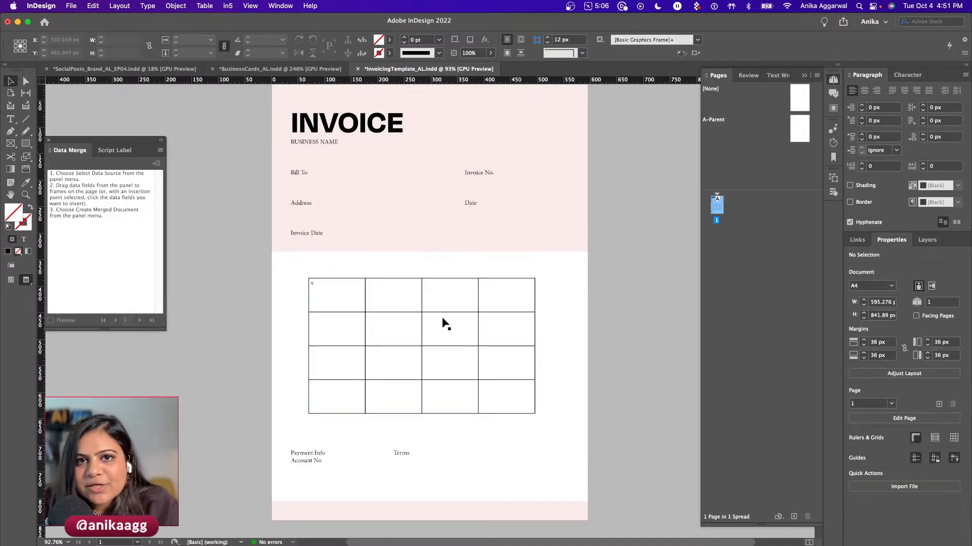
- Restore frame edges and guides, then switch to the InvoicingData spreadsheet
{"action": "scroll", "coordinate": [371, 313], "scroll_direction": "up", "scroll_amount": 1}
{"action": "scroll", "coordinate": [357, 290], "scroll_direction": "down", "scroll_amount": 3}
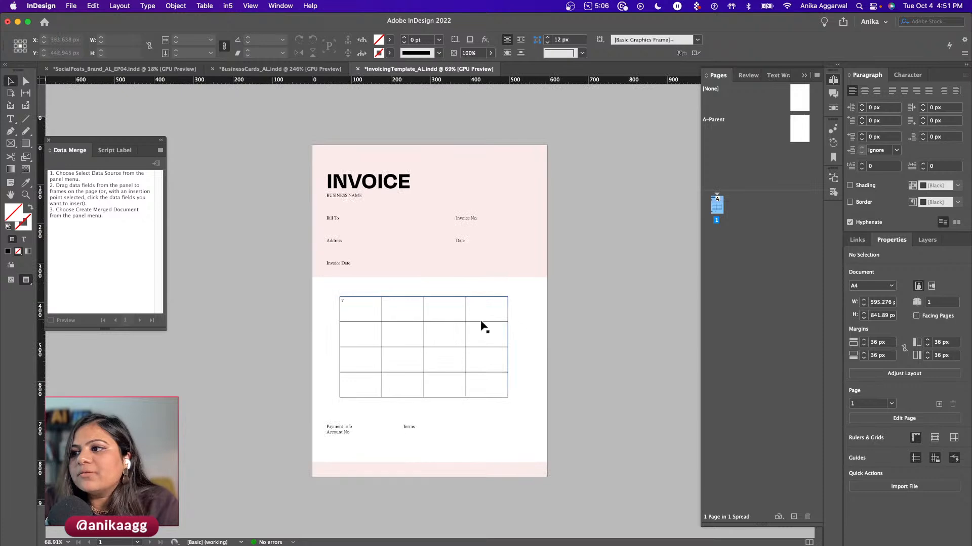
{"action": "scroll", "coordinate": [514, 296], "scroll_direction": "up", "scroll_amount": 5}
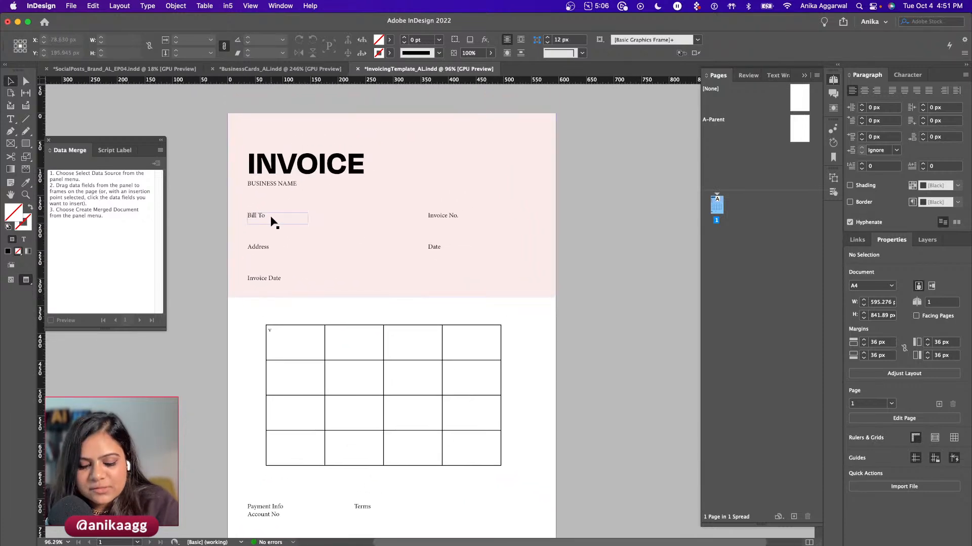
{"action": "key", "text": "w"}
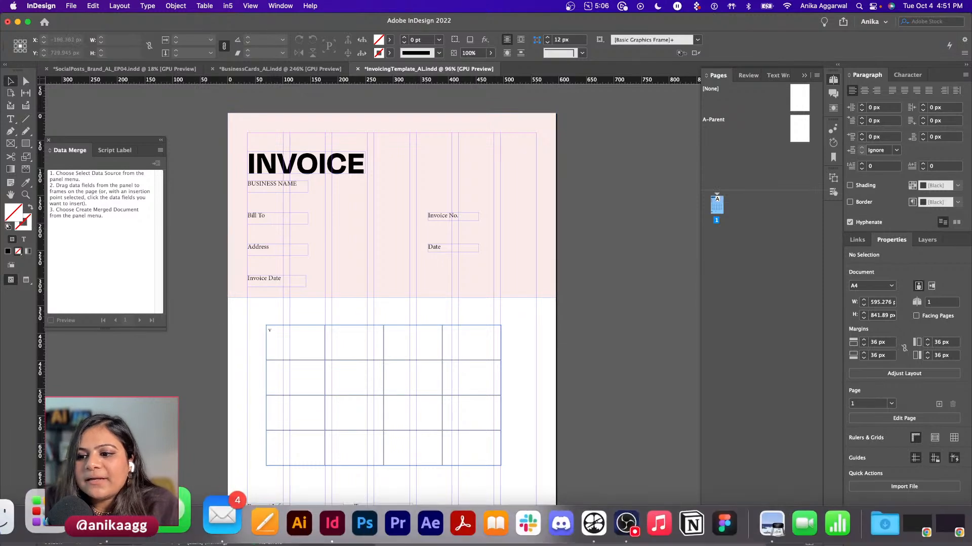
{"action": "key", "text": "super+Tab"}
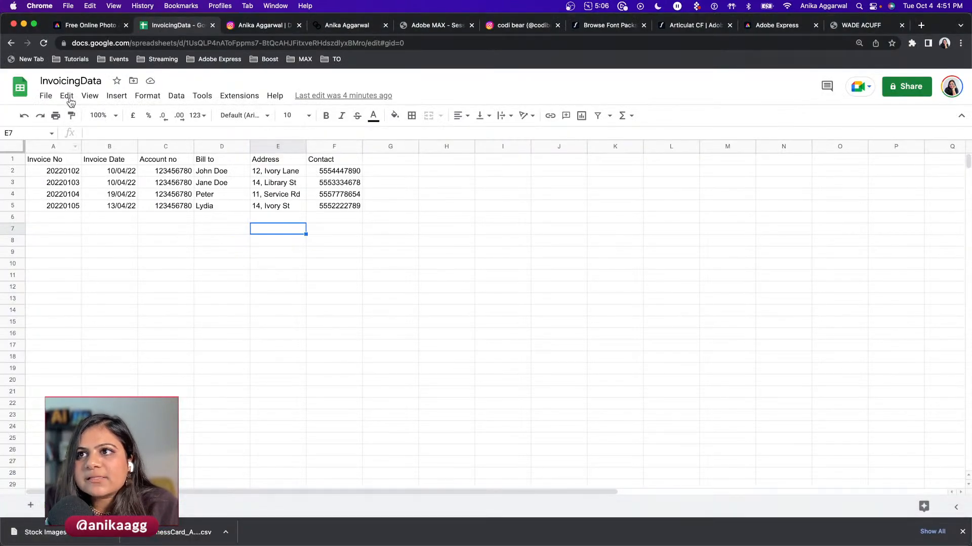
- Download InvoicingData as Comma-separated values (.csv), then return to the InDesign invoice template
{"action": "left_click", "coordinate": [45, 96]}
{"action": "mouse_move", "coordinate": [112, 238]}
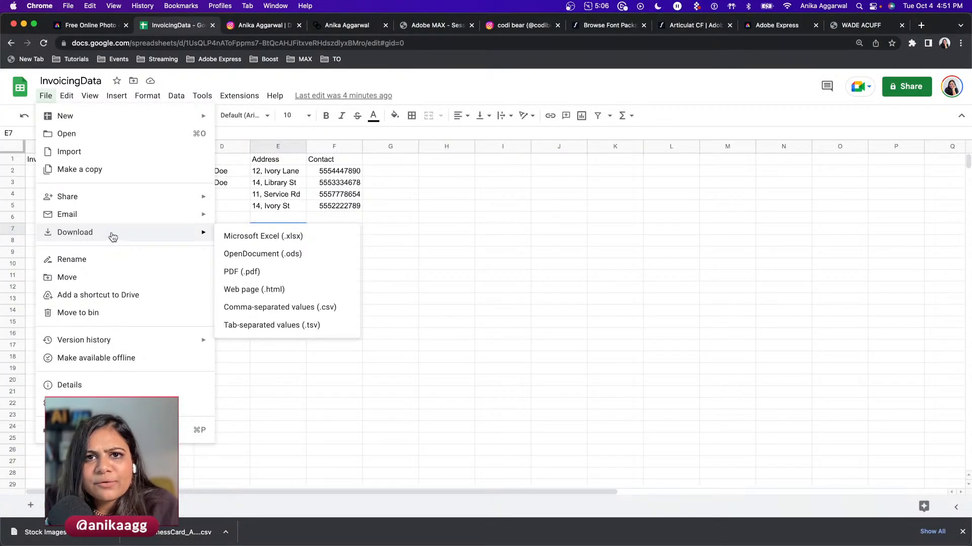
{"action": "left_click", "coordinate": [281, 307]}
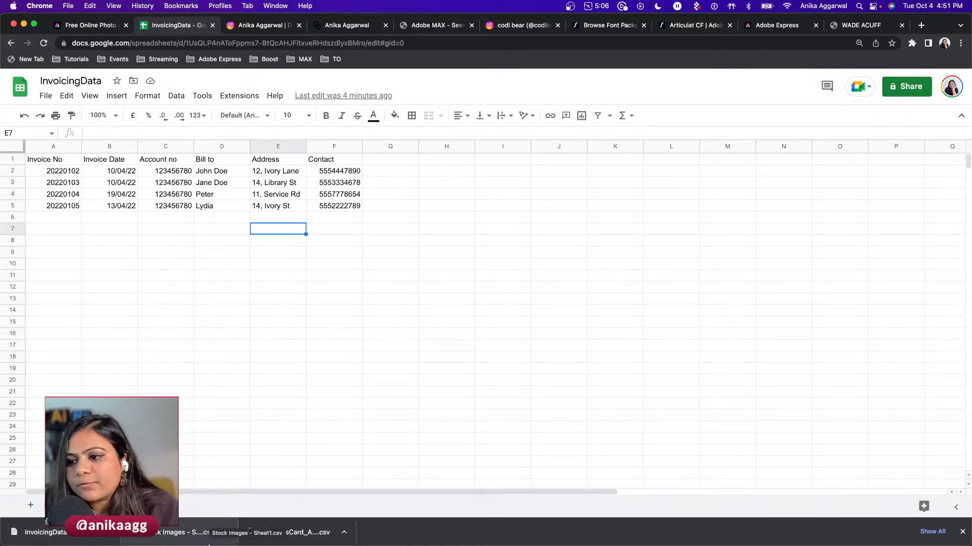
{"action": "left_click", "coordinate": [296, 511]}
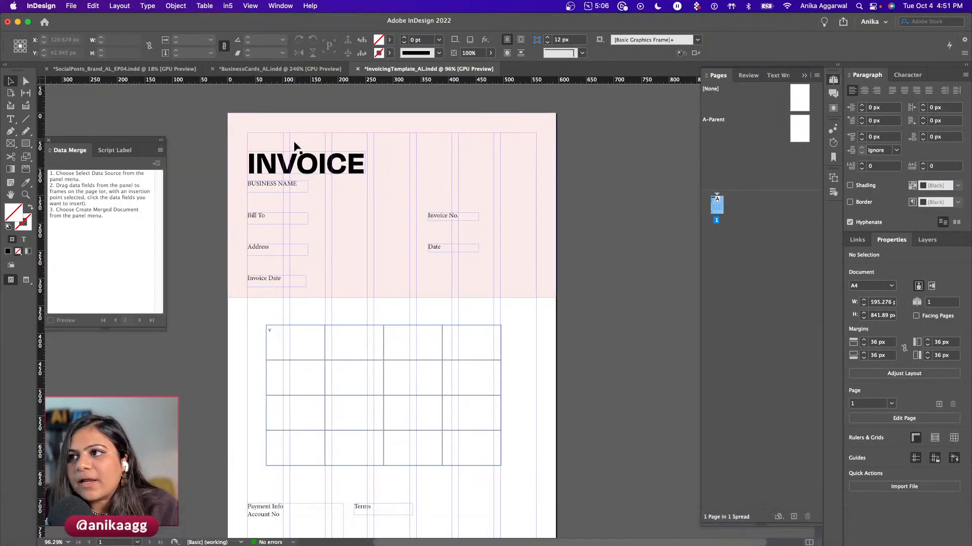
- Load InvoicingData – Sheet1.csv as the Data Merge source via Select Data Source
{"action": "left_click", "coordinate": [161, 151]}
{"action": "left_click", "coordinate": [199, 158]}
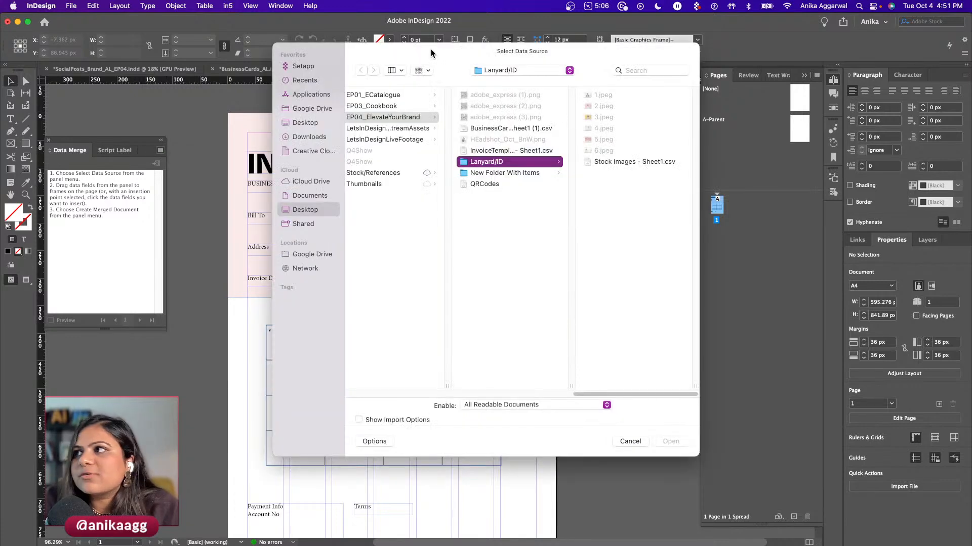
{"action": "left_click_drag", "start_coordinate": [431, 53], "coordinate": [1, 238]}
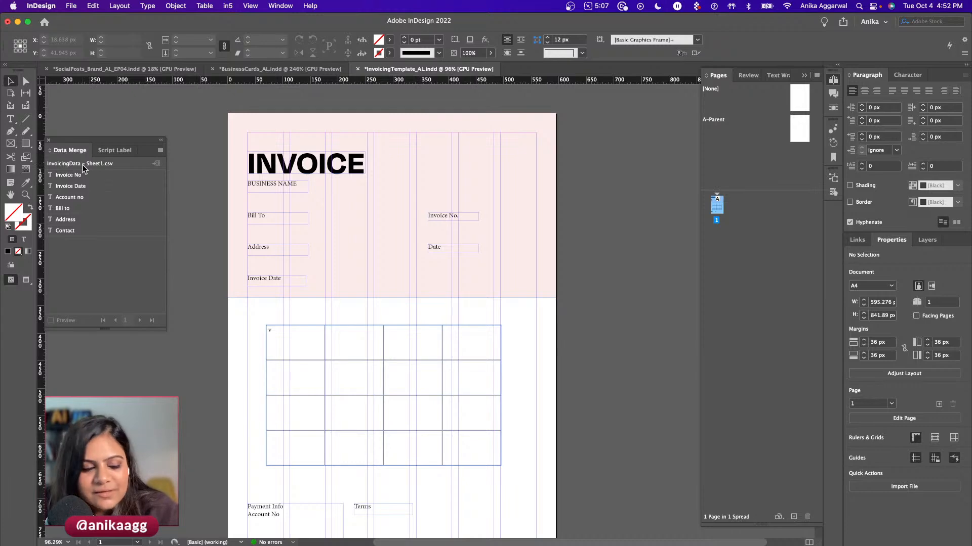
- Enlarge the Bill To label frame and bring up its Text Frame Options
{"action": "left_click", "coordinate": [271, 187]}
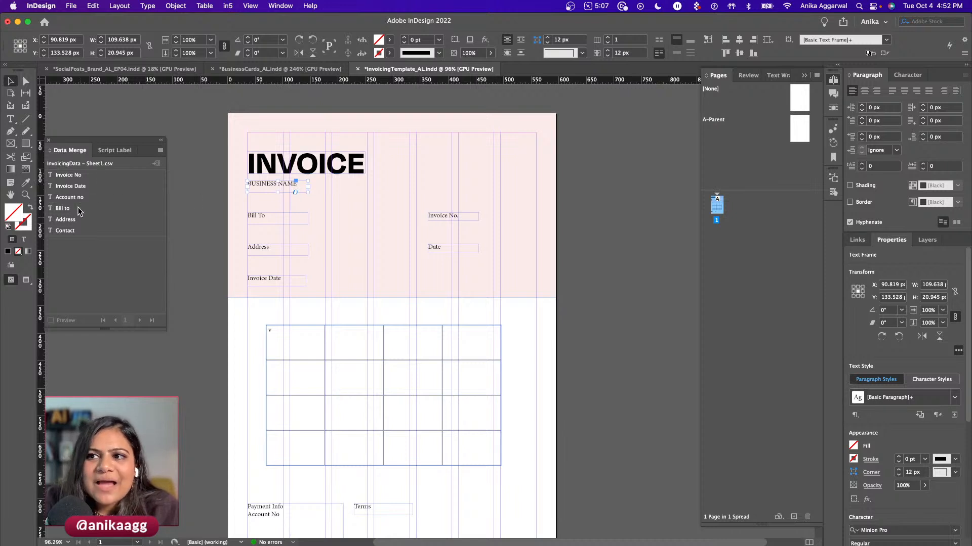
{"action": "left_click_drag", "start_coordinate": [71, 232], "coordinate": [270, 223]}
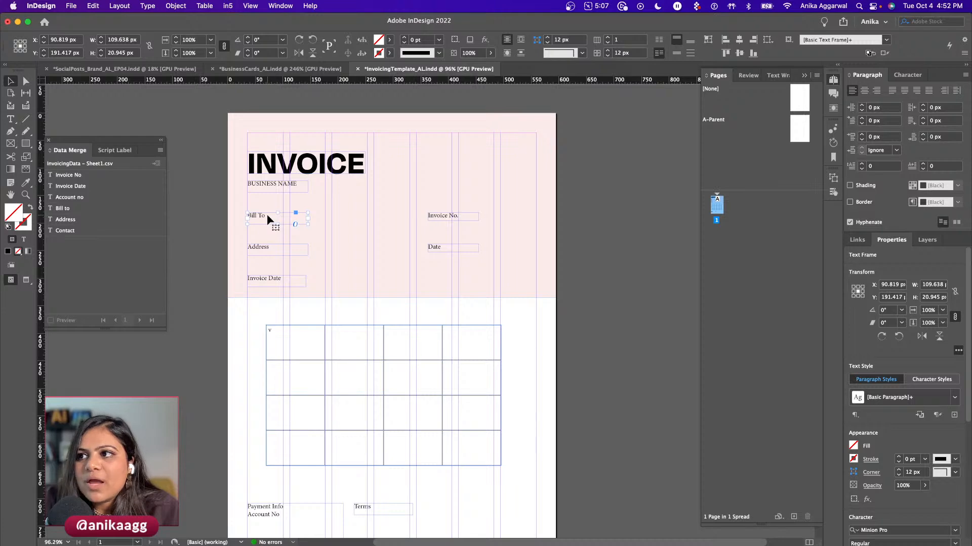
{"action": "key", "text": "t"}
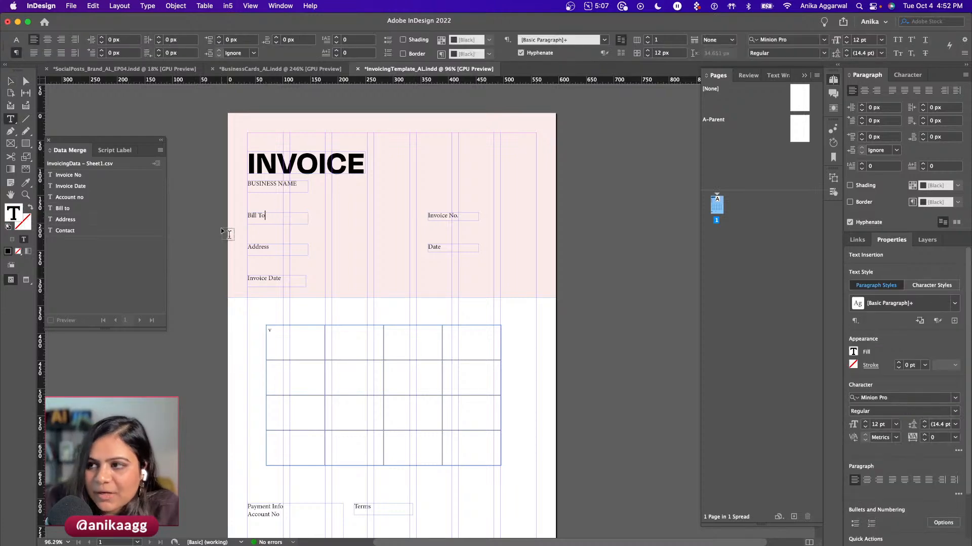
{"action": "key", "text": "Escape"}
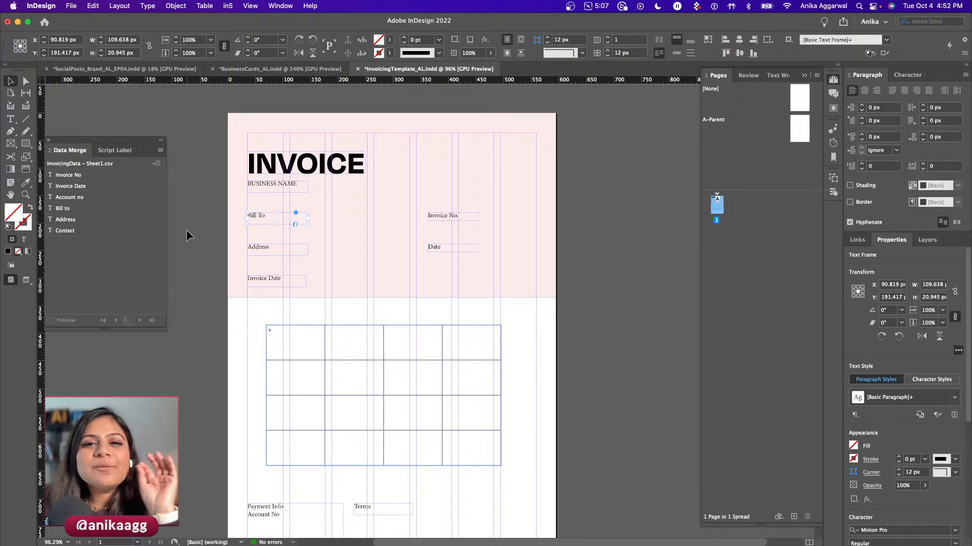
{"action": "left_click_drag", "start_coordinate": [307, 224], "coordinate": [339, 232]}
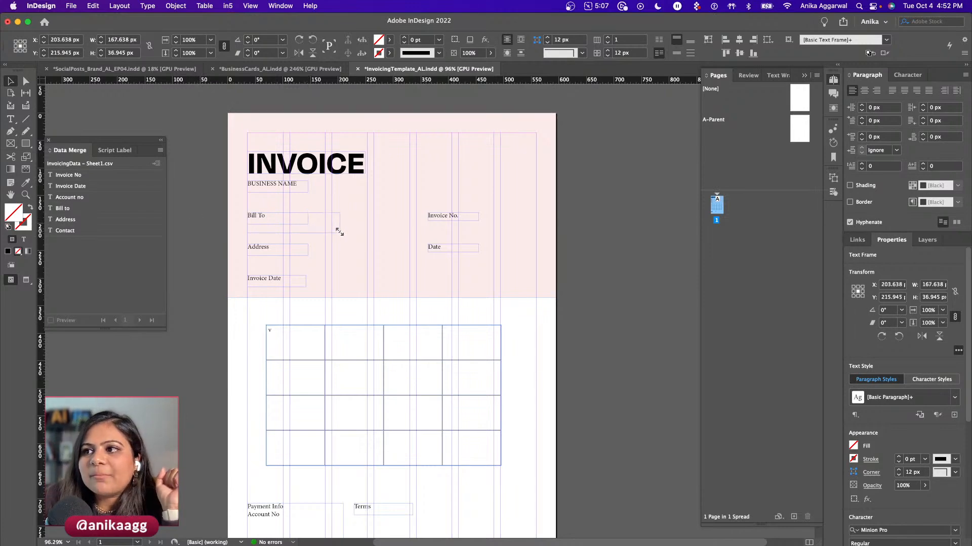
{"action": "key", "text": "super+b"}
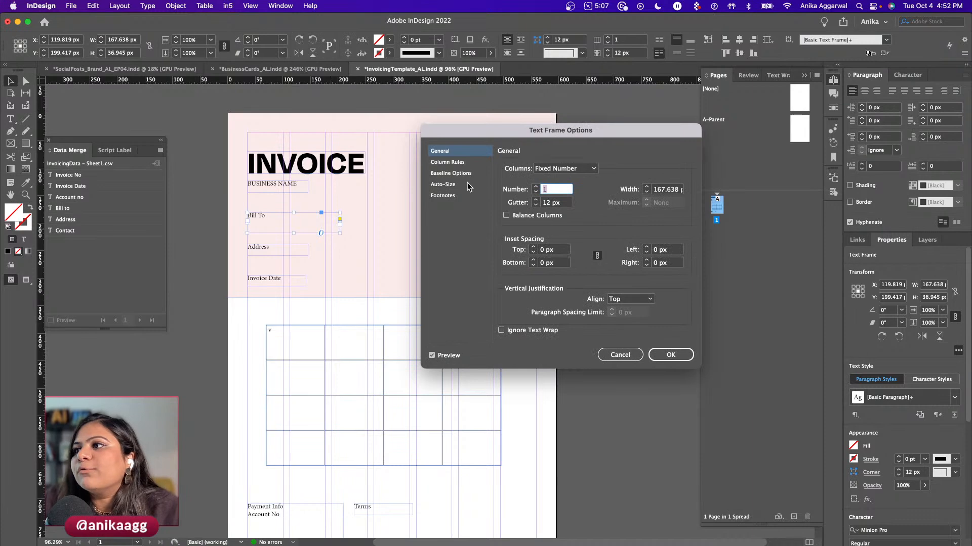
- Set the Bill To frame to auto-size Height and Width (Keep Proportions) from left-middle
{"action": "left_click", "coordinate": [444, 184]}
{"action": "left_click", "coordinate": [562, 168]}
{"action": "left_click", "coordinate": [551, 221]}
{"action": "left_click", "coordinate": [586, 202]}
{"action": "left_click", "coordinate": [671, 355]}
- Give the Address frame proportional Height and Width auto-sizing anchored left-middle
{"action": "left_click", "coordinate": [265, 247]}
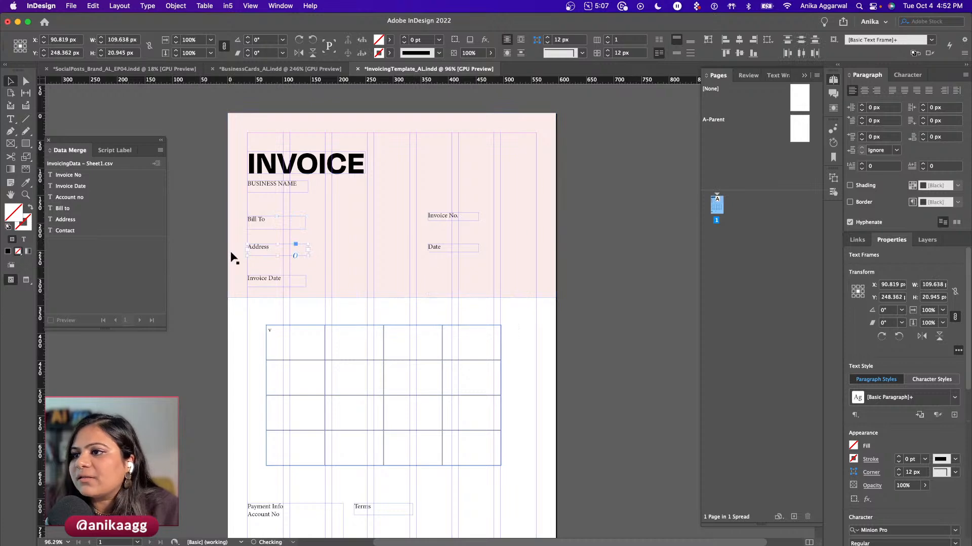
{"action": "key", "text": "super+b"}
{"action": "left_click", "coordinate": [452, 184]}
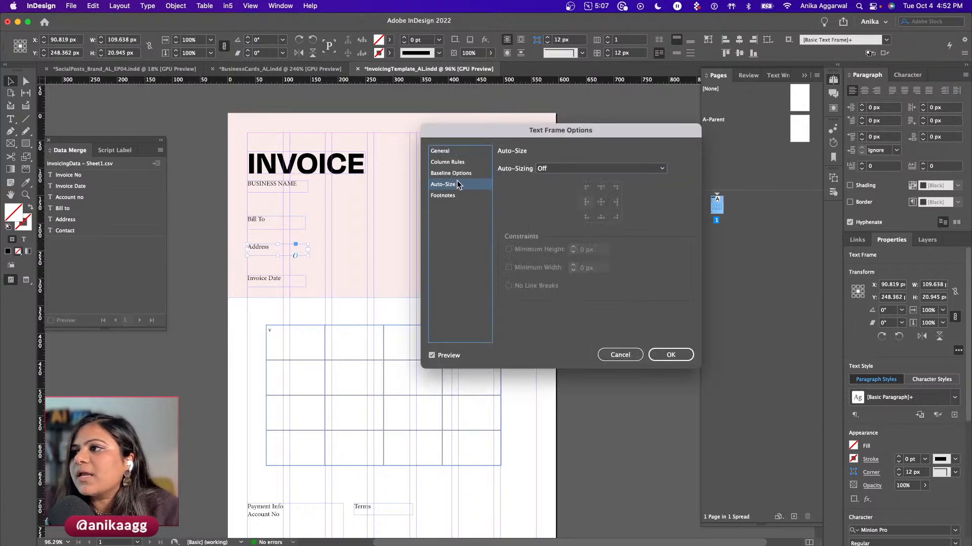
{"action": "left_click", "coordinate": [600, 168]}
{"action": "left_click", "coordinate": [607, 224]}
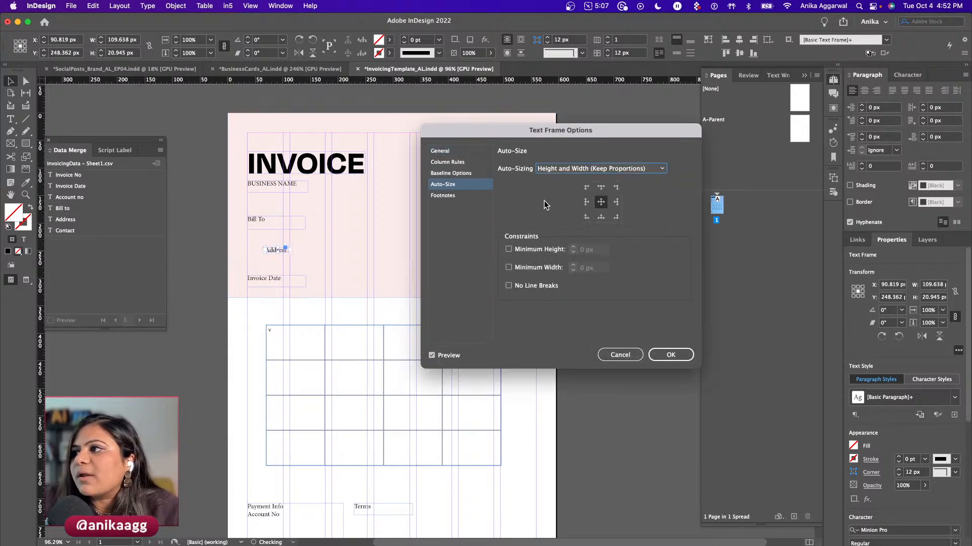
{"action": "left_click", "coordinate": [587, 202]}
{"action": "left_click", "coordinate": [670, 355]}
- Make the Invoice Date frame auto-size proportionally from the left-middle reference point
{"action": "left_click", "coordinate": [283, 281]}
{"action": "key", "text": "super+b"}
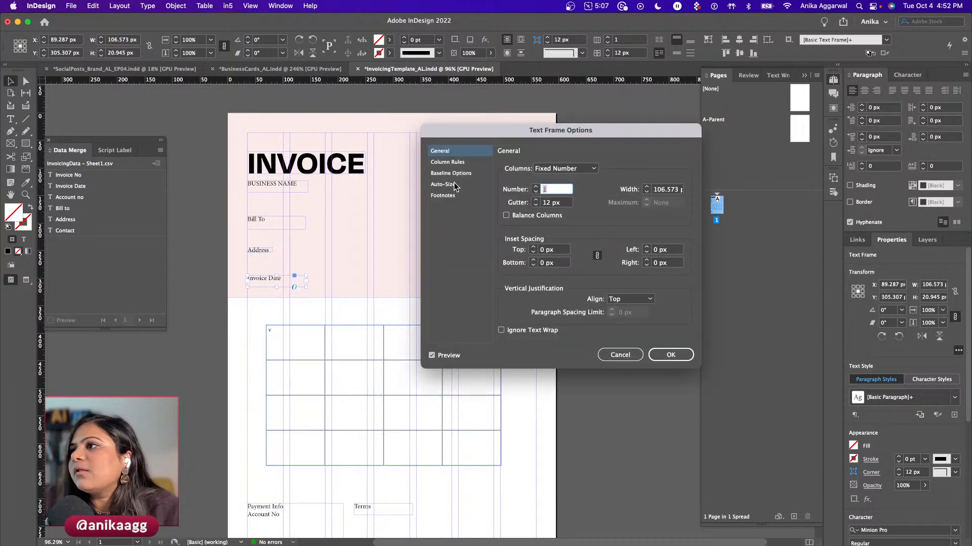
{"action": "left_click", "coordinate": [443, 185]}
{"action": "left_click", "coordinate": [599, 169]}
{"action": "left_click", "coordinate": [597, 223]}
{"action": "left_click", "coordinate": [587, 202]}
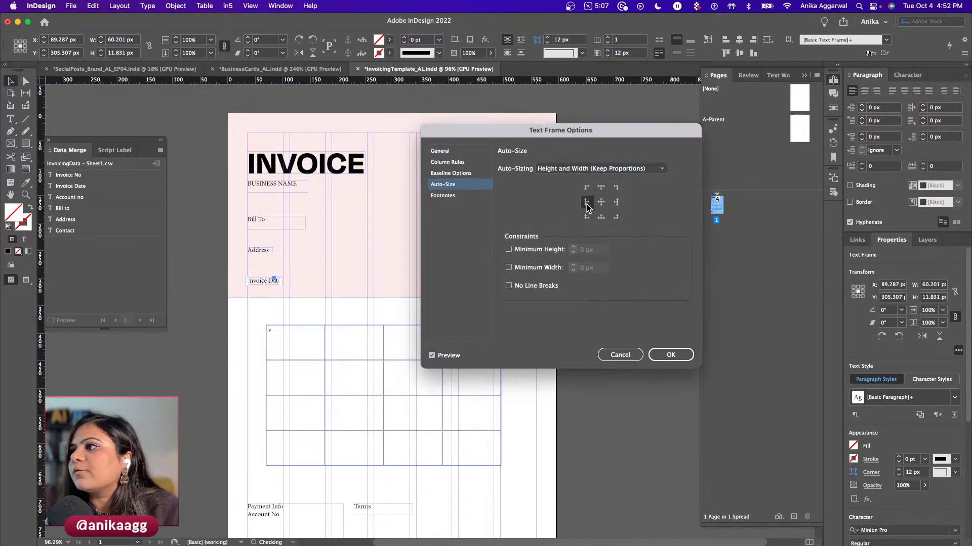
{"action": "left_click", "coordinate": [670, 354]}
- Apply left-middle Height and Width (Keep Proportions) auto-sizing to the Invoice No. frame
{"action": "left_click", "coordinate": [440, 217]}
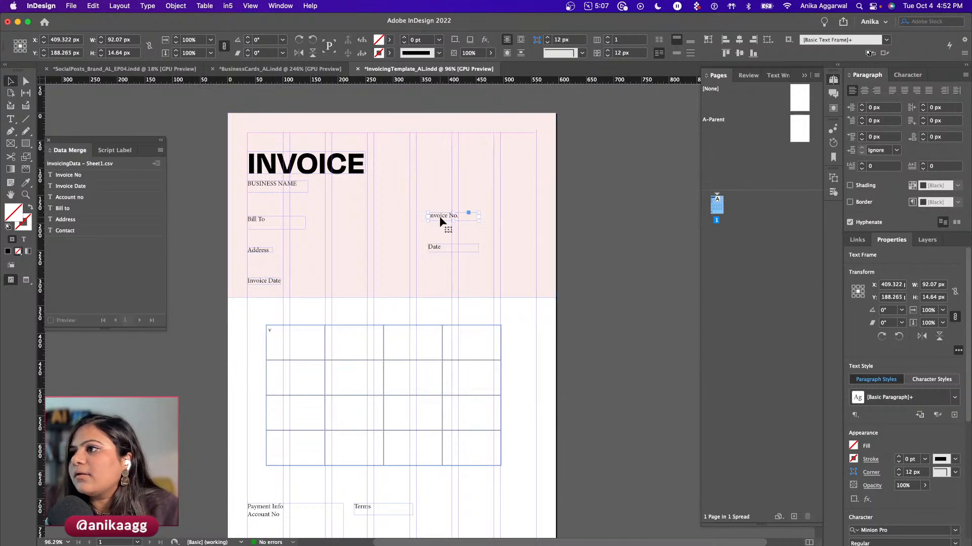
{"action": "key", "text": "super+b"}
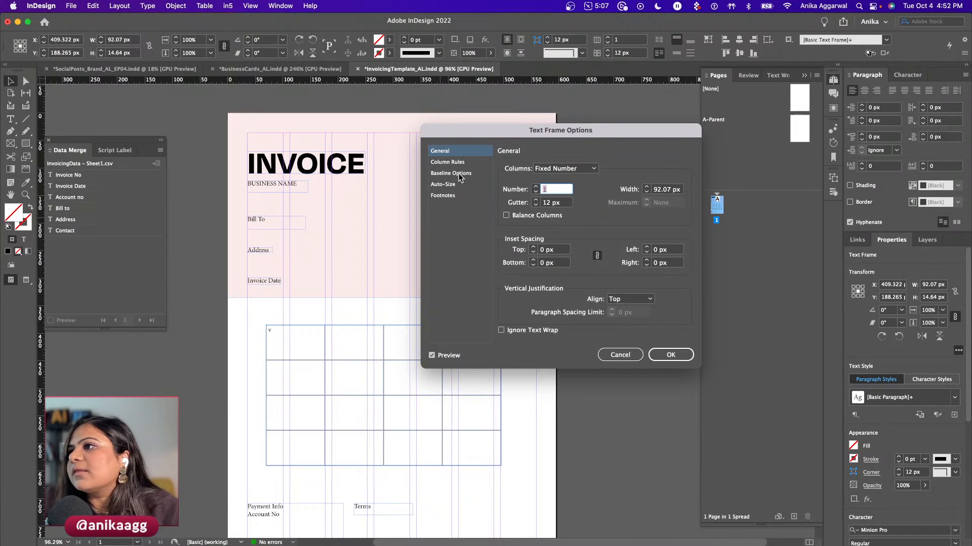
{"action": "left_click", "coordinate": [443, 184]}
{"action": "left_click", "coordinate": [549, 169]}
{"action": "left_click", "coordinate": [567, 220]}
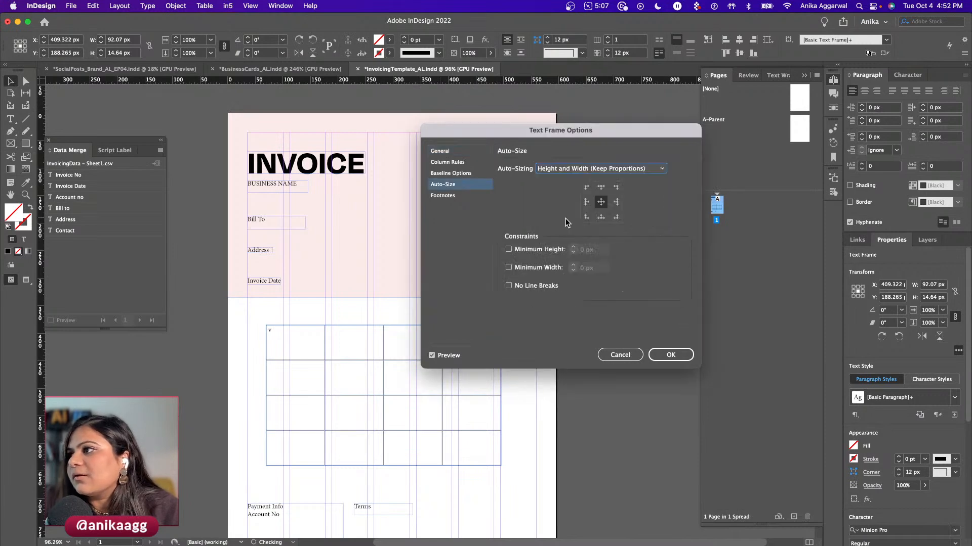
{"action": "left_click", "coordinate": [586, 202]}
{"action": "left_click", "coordinate": [670, 354]}
- Apply the same proportional left-middle auto-sizing to the Date frame
{"action": "left_click", "coordinate": [446, 250]}
{"action": "key", "text": "super+b"}
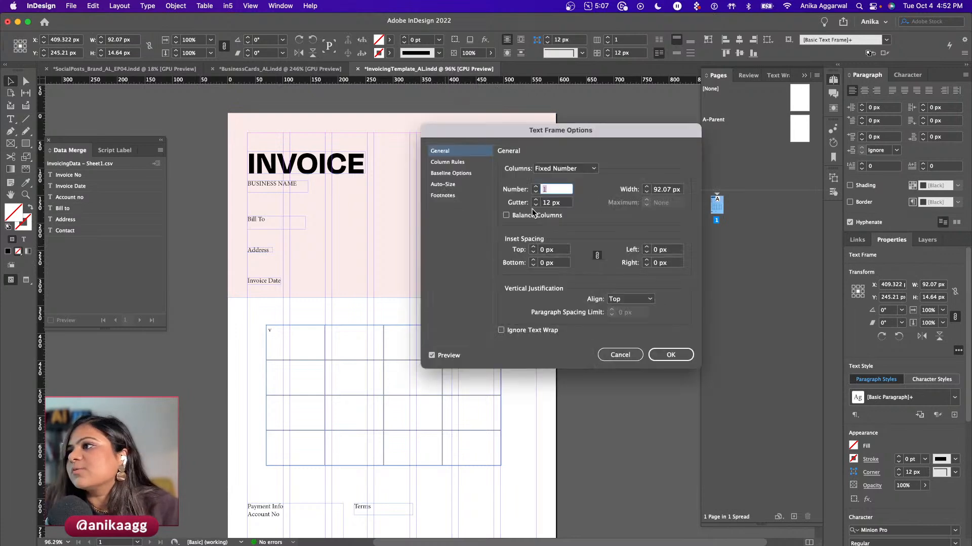
{"action": "left_click", "coordinate": [456, 185]}
{"action": "left_click", "coordinate": [551, 169]}
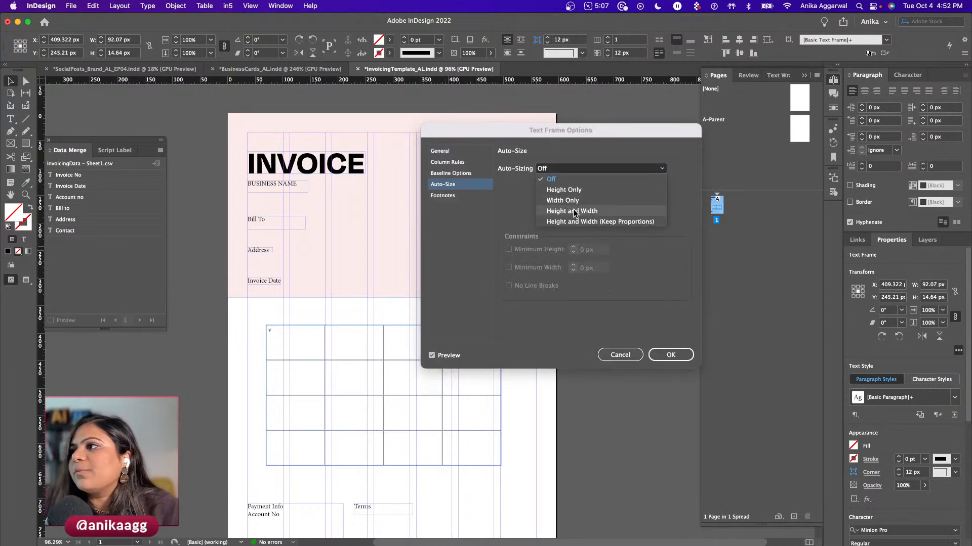
{"action": "left_click", "coordinate": [562, 222]}
{"action": "left_click", "coordinate": [586, 203]}
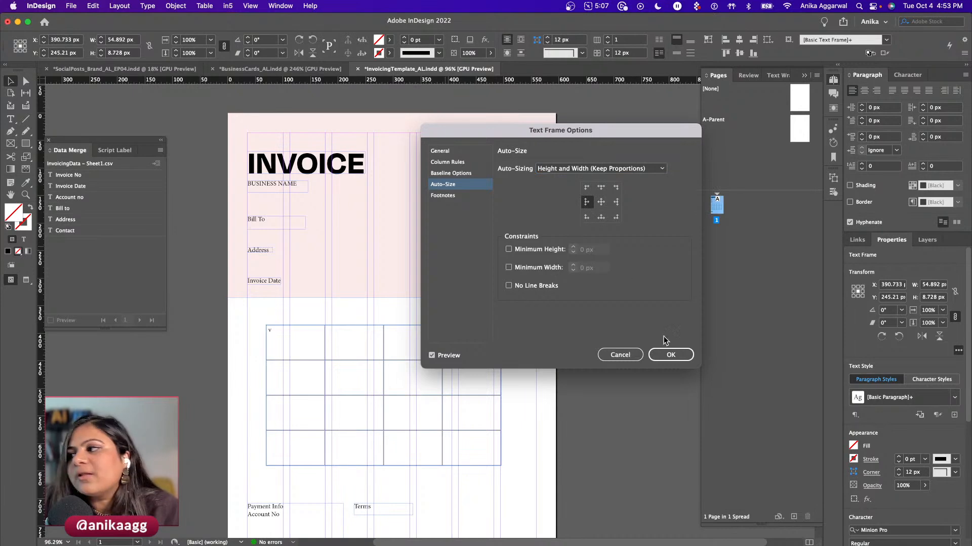
{"action": "left_click", "coordinate": [671, 354]}
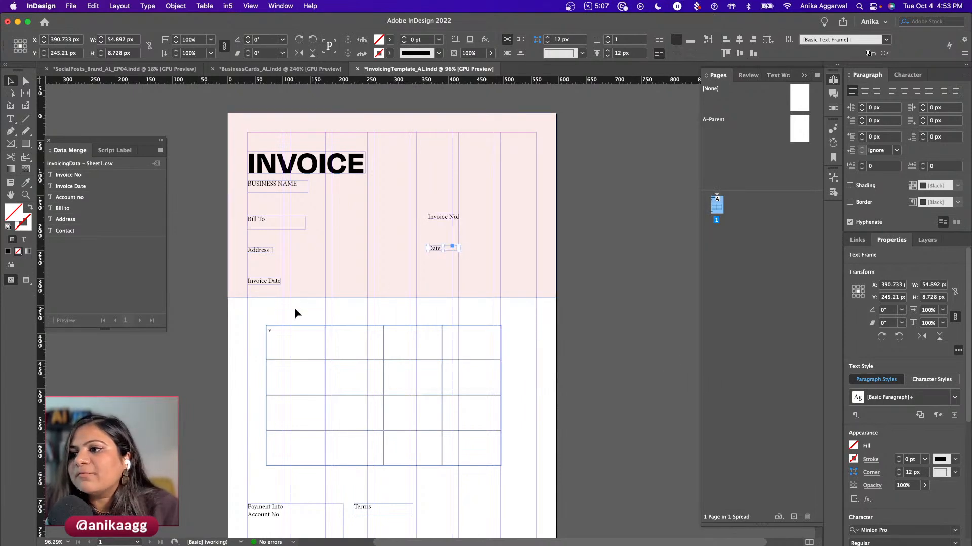
{"action": "double_click", "coordinate": [252, 226]}
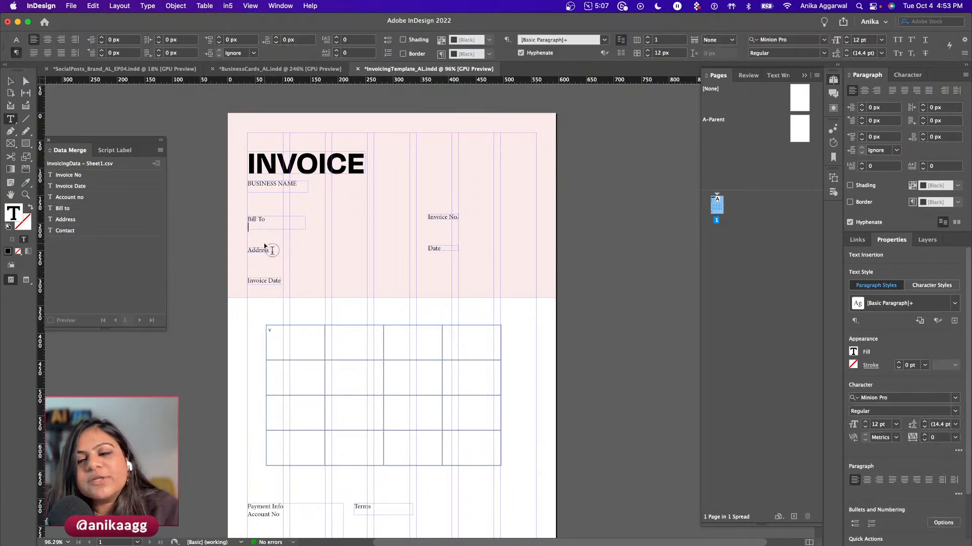
- Turn on Type > Show Hidden Characters, then return to editing the Bill To text
{"action": "key", "text": "Escape"}
{"action": "left_click", "coordinate": [147, 6]}
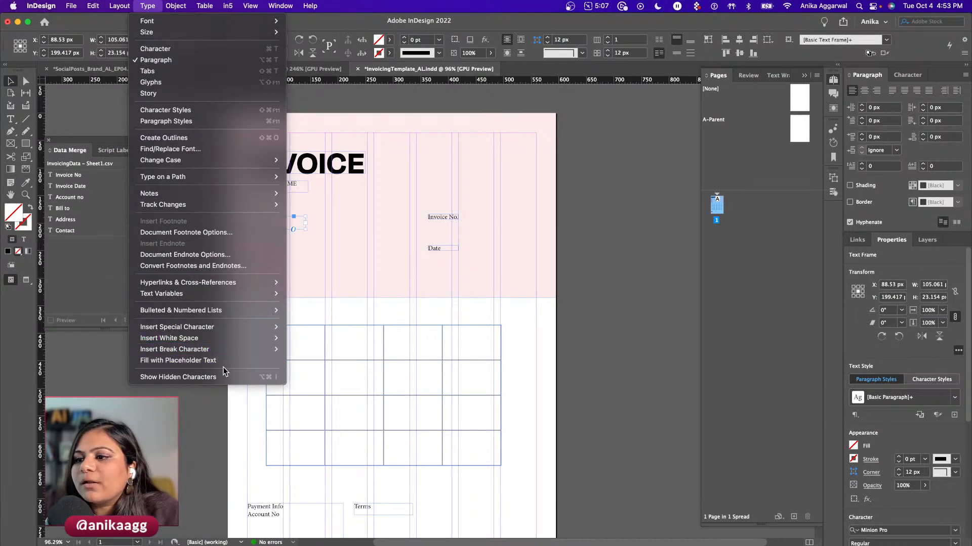
{"action": "left_click", "coordinate": [243, 377]}
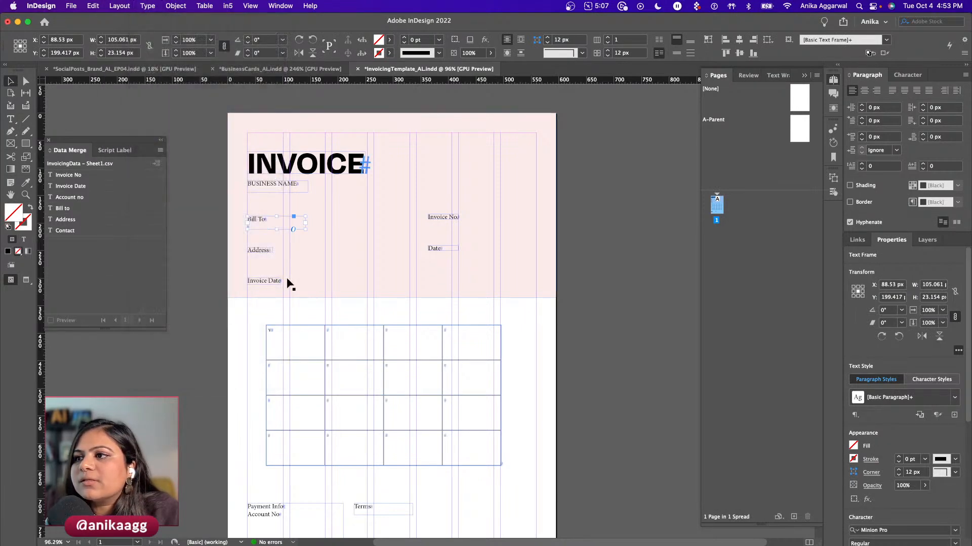
{"action": "double_click", "coordinate": [266, 219]}
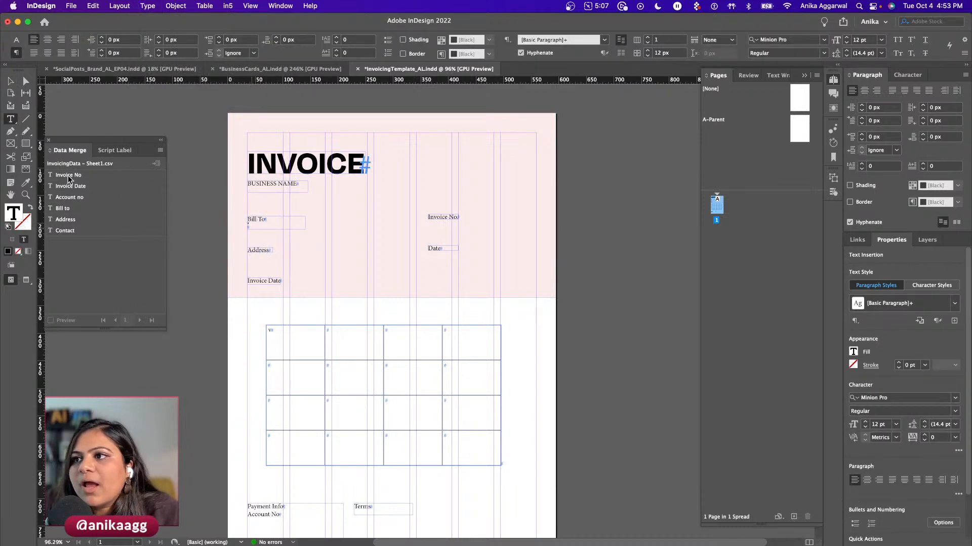
- Insert the Bill To placeholder, then add the Address placeholder on a new line under Address
{"action": "left_click", "coordinate": [75, 209]}
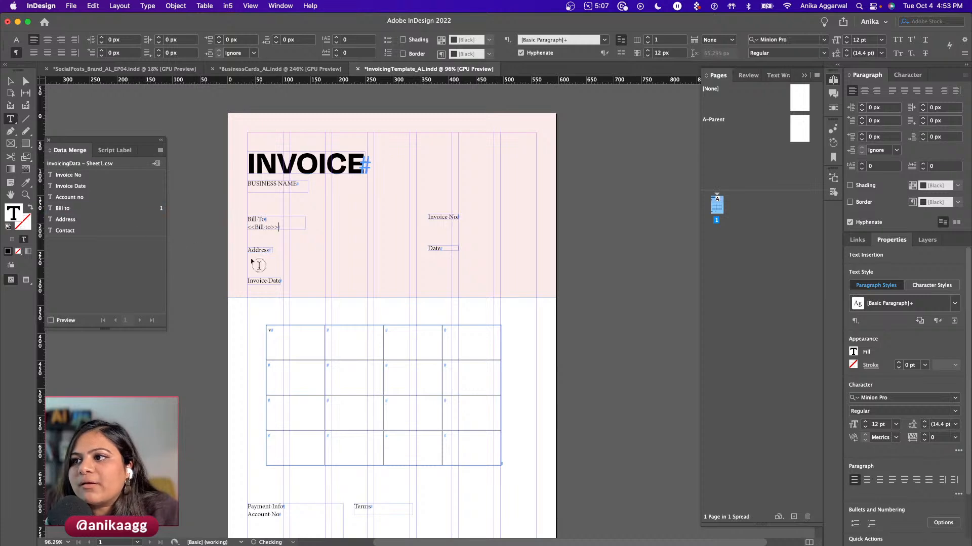
{"action": "key", "text": "Escape"}
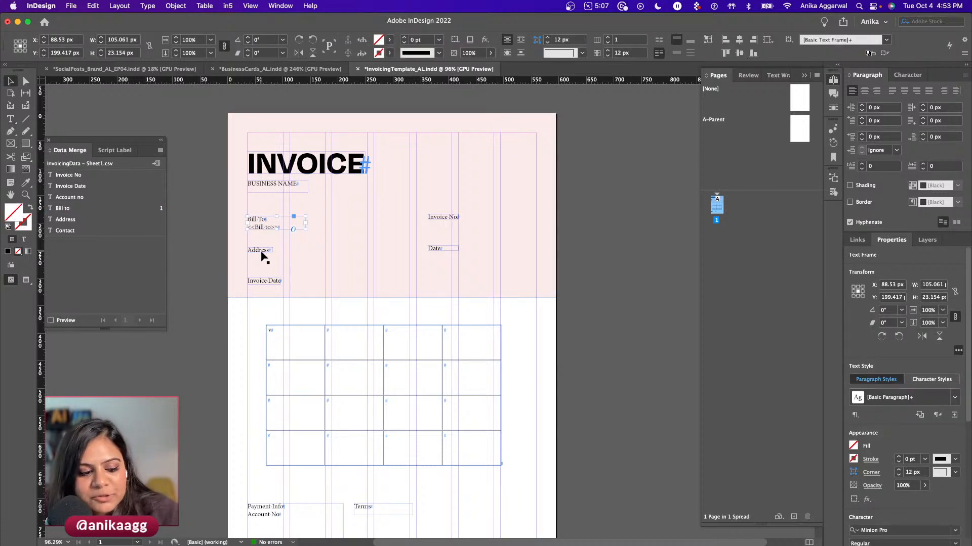
{"action": "left_click", "coordinate": [261, 250]}
{"action": "double_click", "coordinate": [266, 250]}
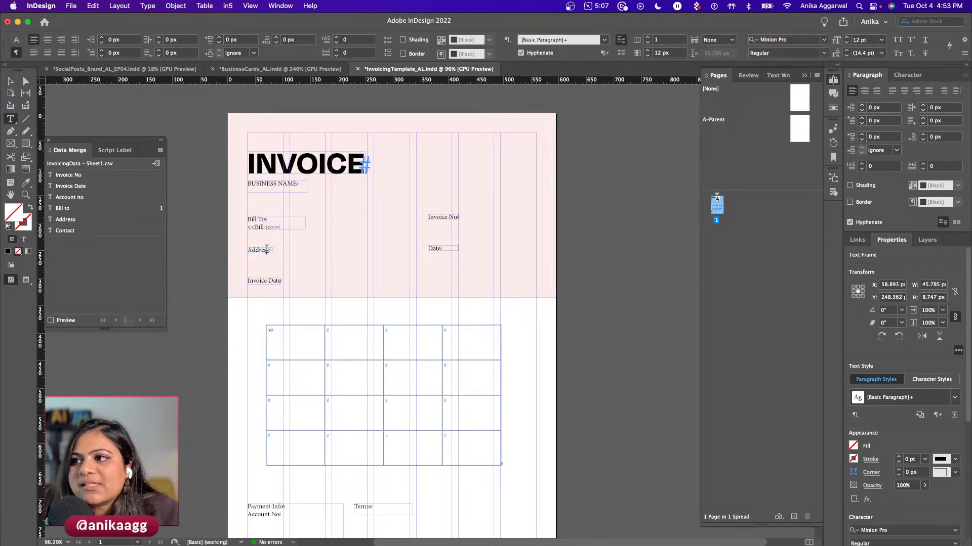
{"action": "key", "text": "Return"}
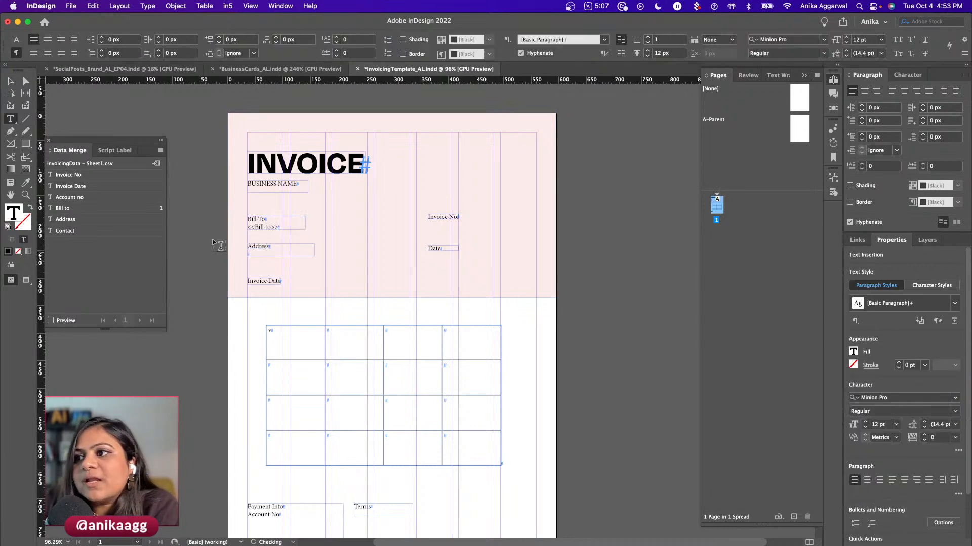
{"action": "left_click", "coordinate": [70, 219]}
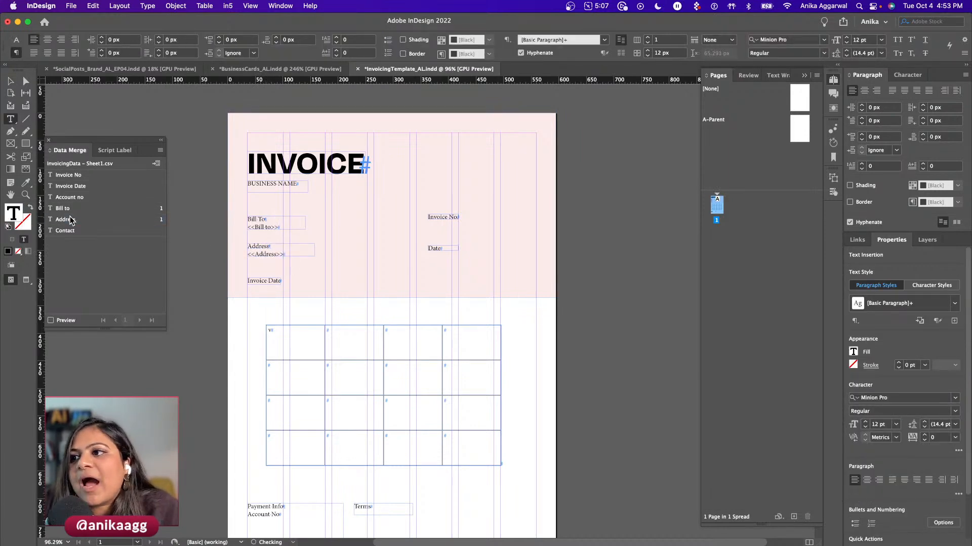
- Add the Invoice Date placeholder after its label and on a new line under Date
{"action": "left_click", "coordinate": [274, 282]}
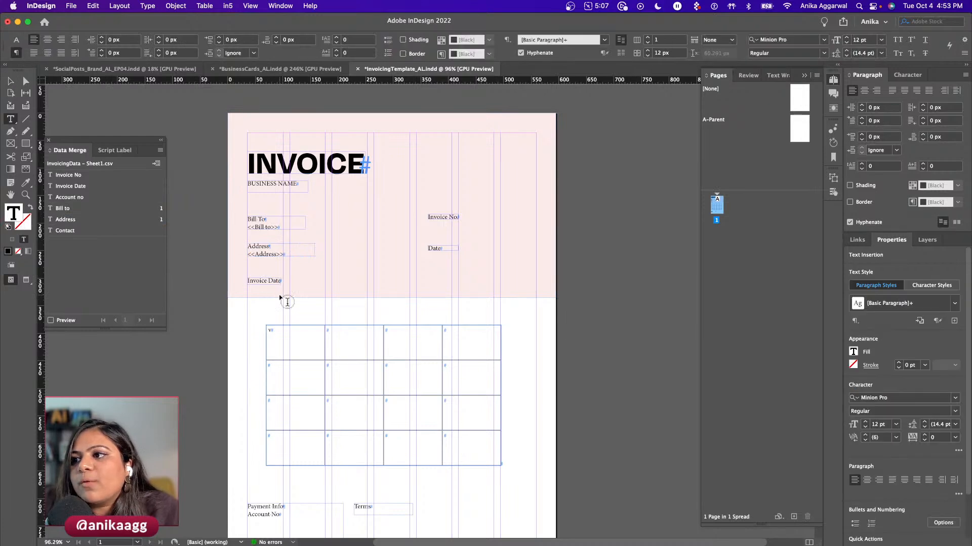
{"action": "left_click", "coordinate": [75, 186]}
{"action": "key", "text": "Escape"}
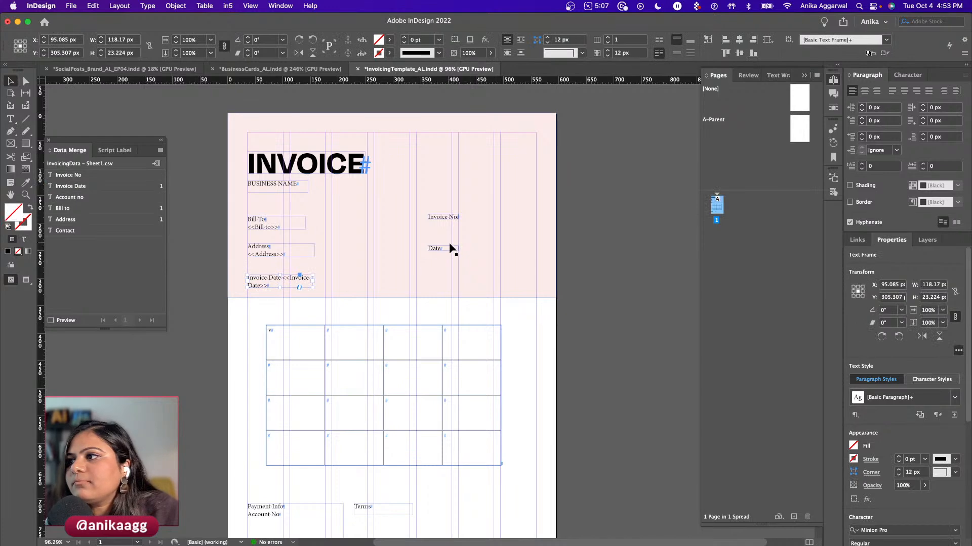
{"action": "double_click", "coordinate": [452, 249]}
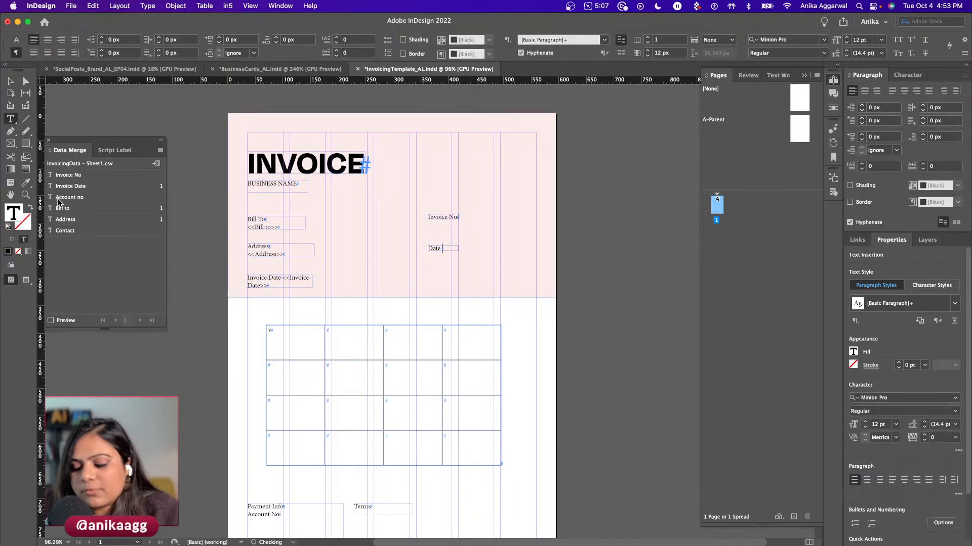
{"action": "key", "text": "Return"}
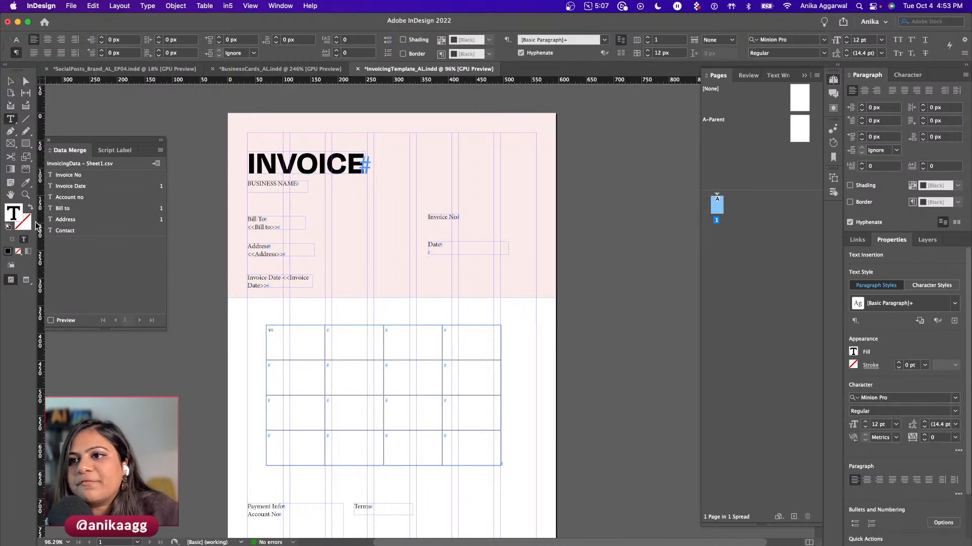
{"action": "left_click", "coordinate": [71, 185]}
{"action": "key", "text": "Escape"}
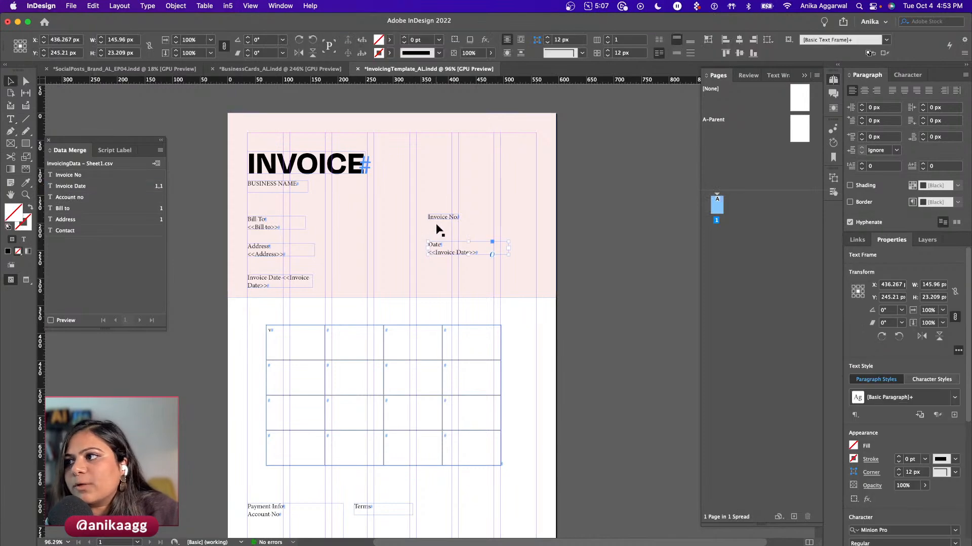
- Add a period and the Invoice No placeholder after Invoice No, and the Account no placeholder below Account No
{"action": "double_click", "coordinate": [450, 216]}
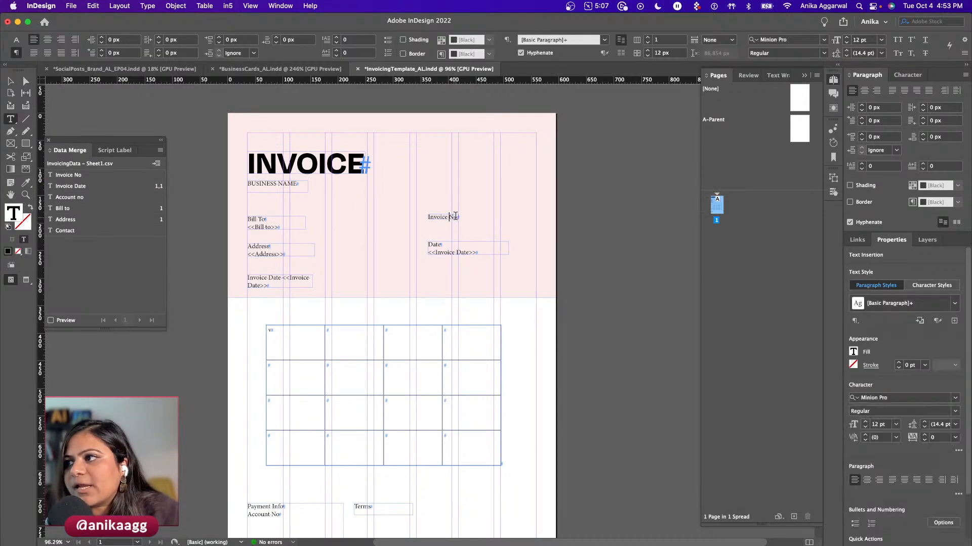
{"action": "key", "text": "Right"}
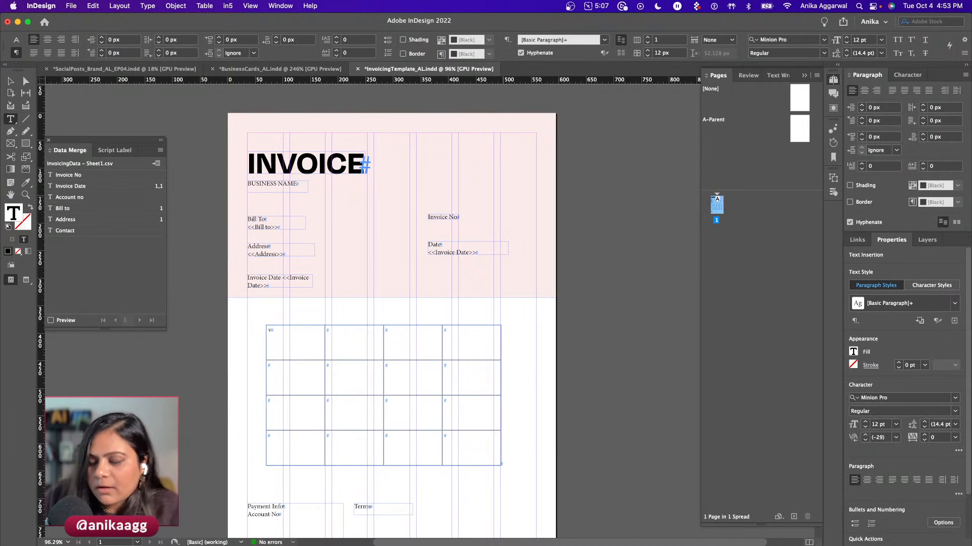
{"action": "type", "text": "."}
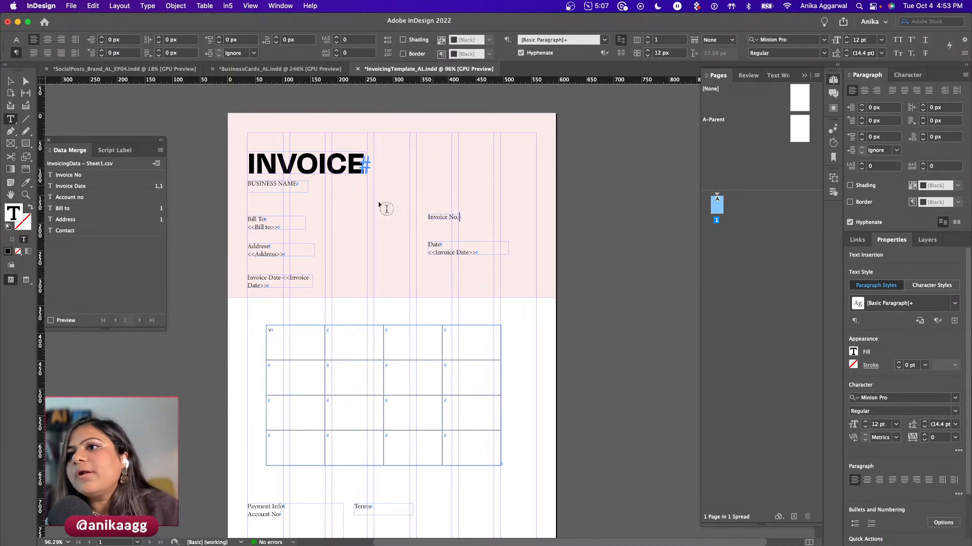
{"action": "left_click", "coordinate": [80, 176]}
{"action": "key", "text": "Escape"}
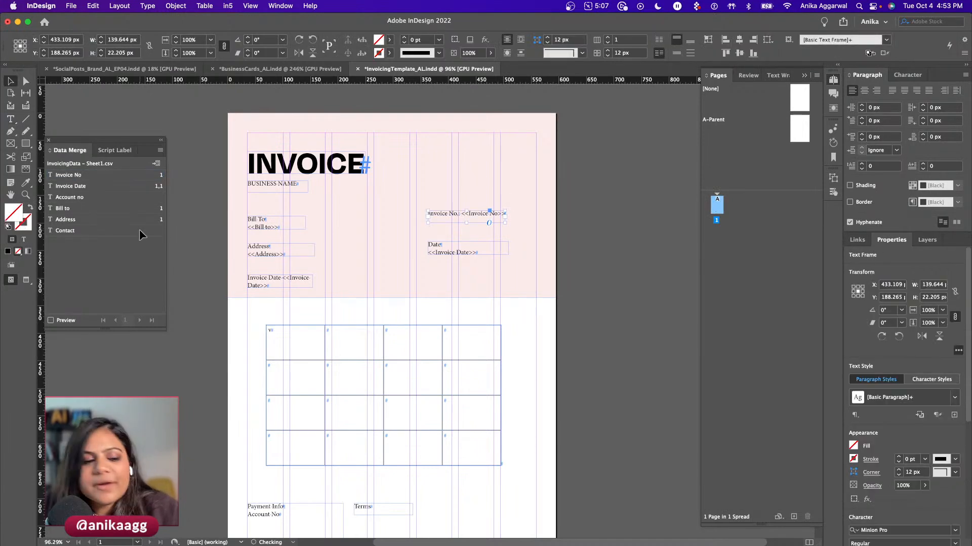
{"action": "scroll", "coordinate": [349, 393], "scroll_direction": "down", "scroll_amount": 3}
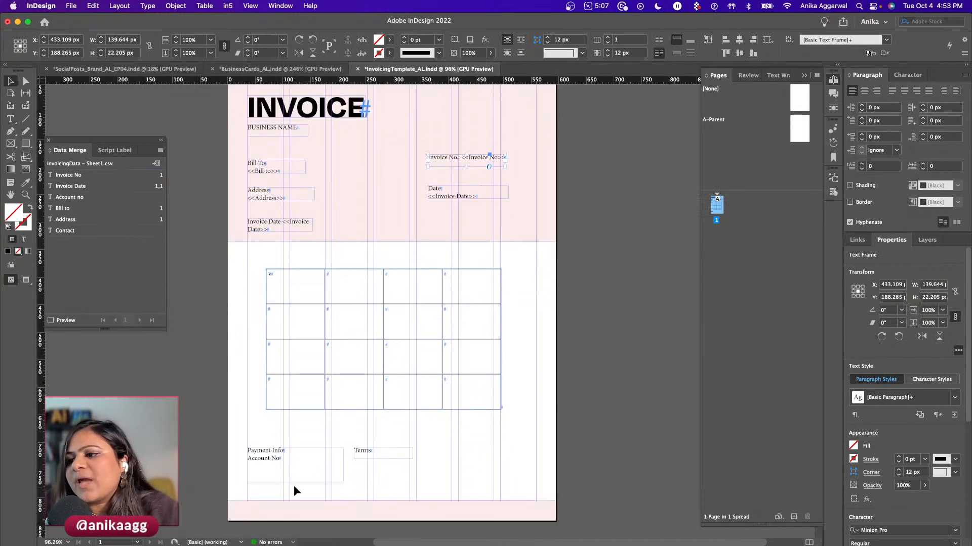
{"action": "double_click", "coordinate": [281, 458]}
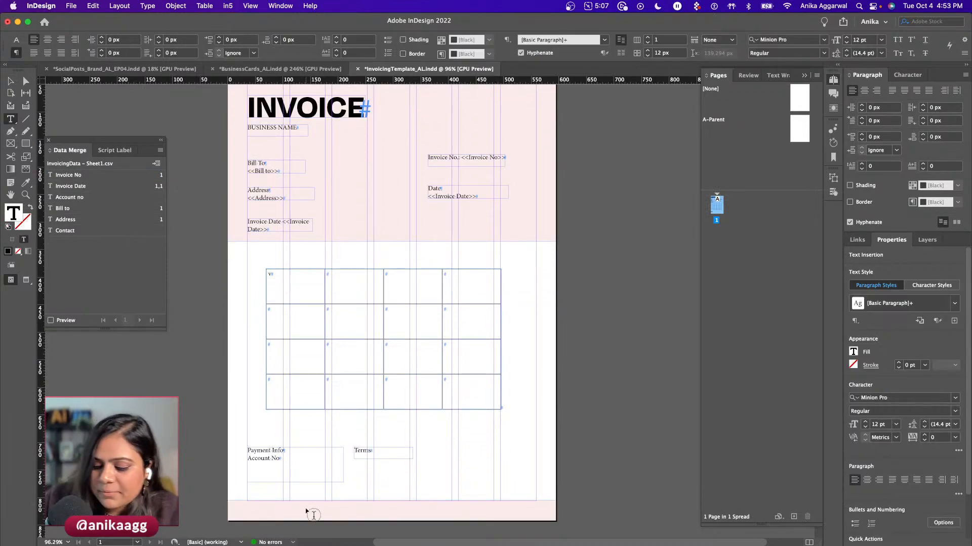
{"action": "left_click", "coordinate": [115, 197]}
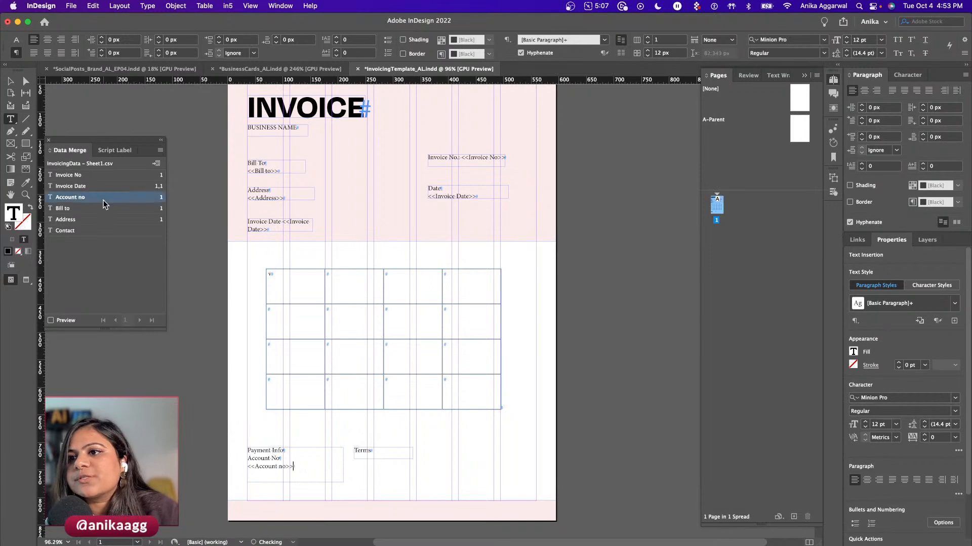
{"action": "key", "text": "Escape"}
- Duplicate the Date label frame just below the original, undoing a misplaced first copy
{"action": "scroll", "coordinate": [268, 252], "scroll_direction": "up", "scroll_amount": 2}
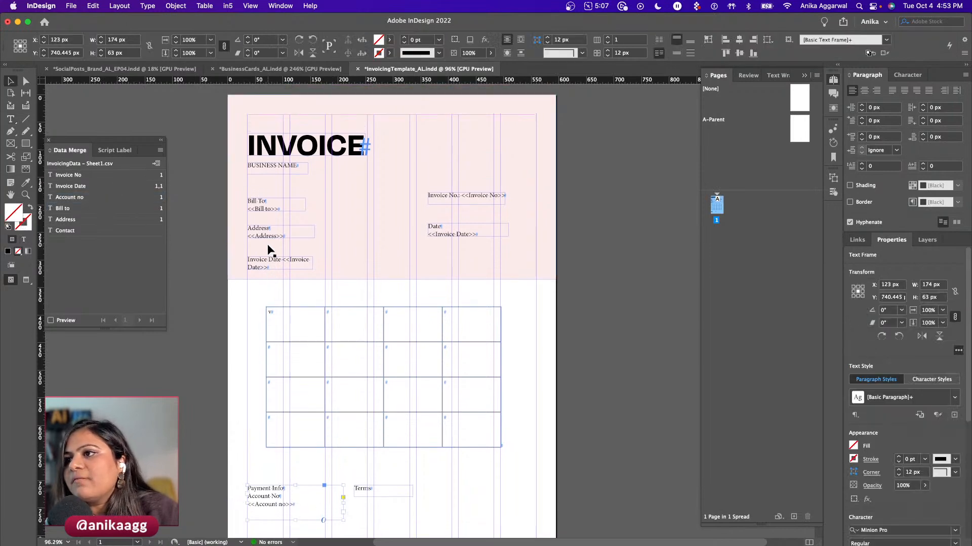
{"action": "left_click_drag", "start_coordinate": [262, 258], "coordinate": [266, 288]}
{"action": "key", "text": "super+z"}
{"action": "left_click", "coordinate": [457, 231]}
{"action": "left_click_drag", "start_coordinate": [457, 231], "coordinate": [447, 263]}
- Rename the copy to Contact, swap its placeholder for <<Contact>>, then view the InvoicingData sheet
{"action": "double_click", "coordinate": [447, 265]}
{"action": "double_click", "coordinate": [434, 257]}
{"action": "type", "text": "Contact"}
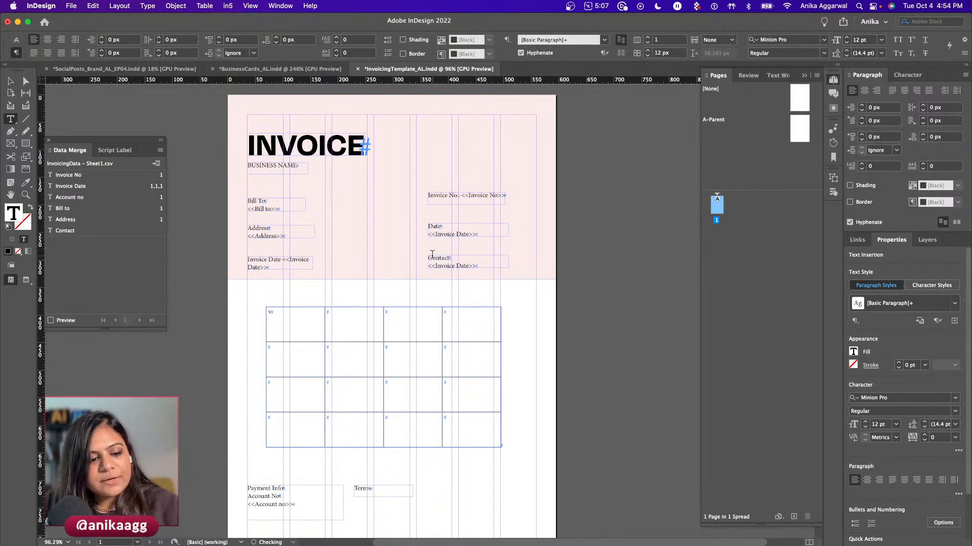
{"action": "left_click_drag", "start_coordinate": [474, 267], "coordinate": [428, 266]}
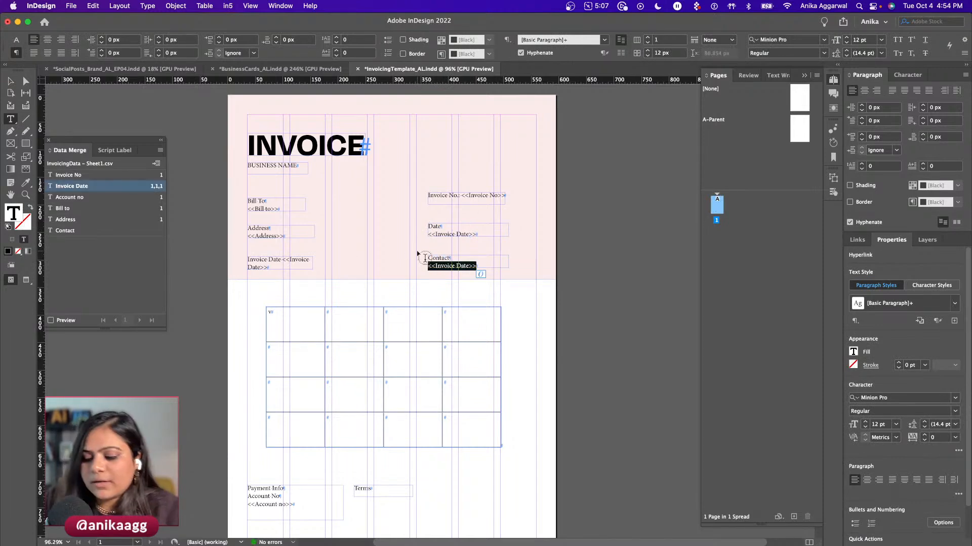
{"action": "key", "text": "BackSpace"}
{"action": "key", "text": "Return"}
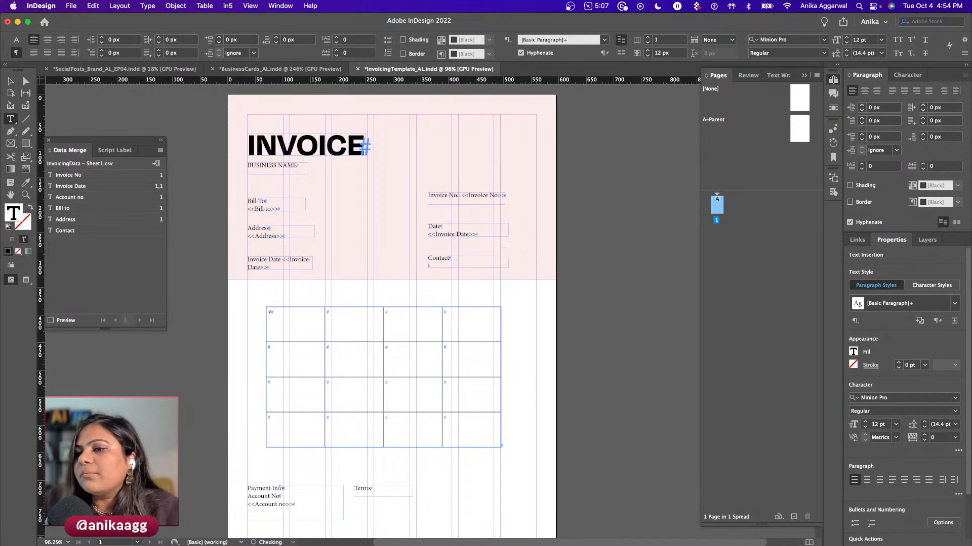
{"action": "left_click", "coordinate": [57, 232]}
{"action": "key", "text": "Escape"}
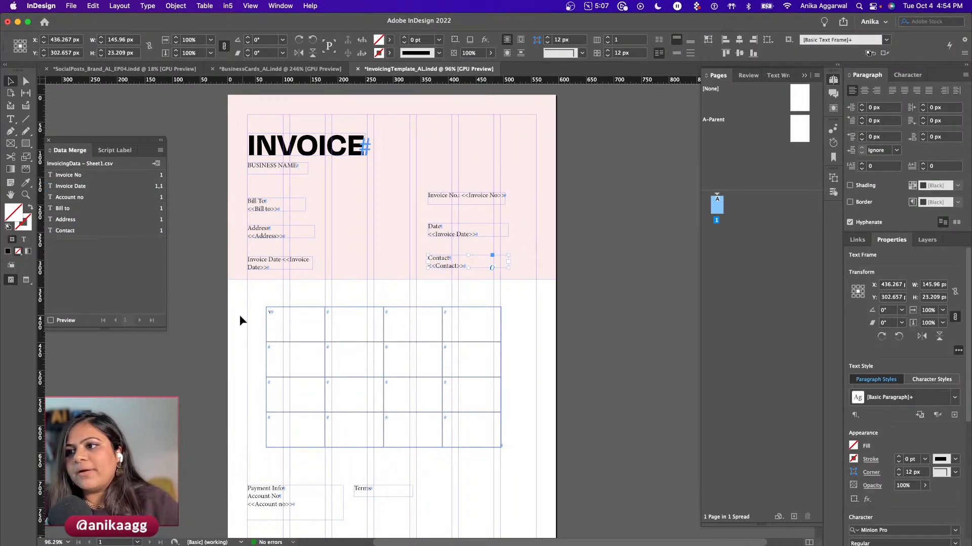
{"action": "left_click", "coordinate": [214, 306]}
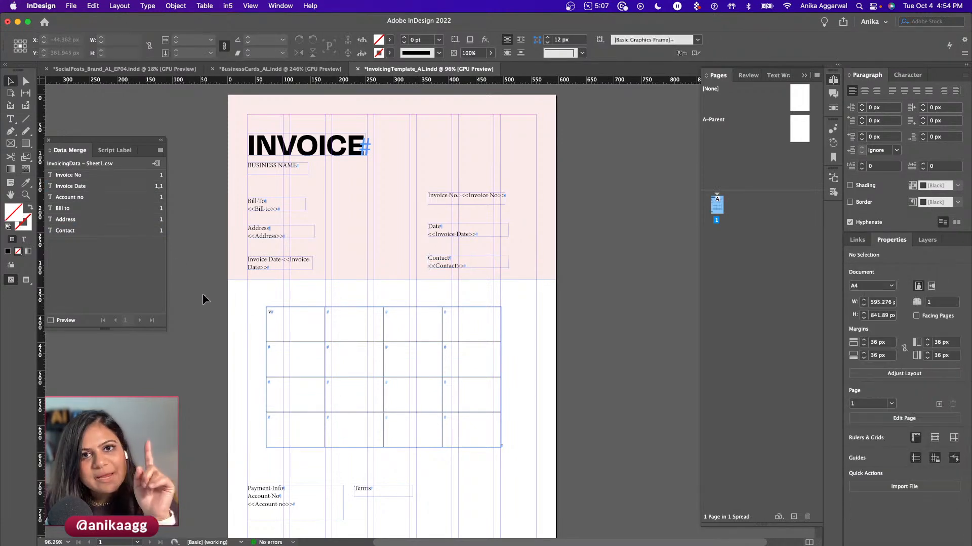
{"action": "left_click", "coordinate": [217, 525]}
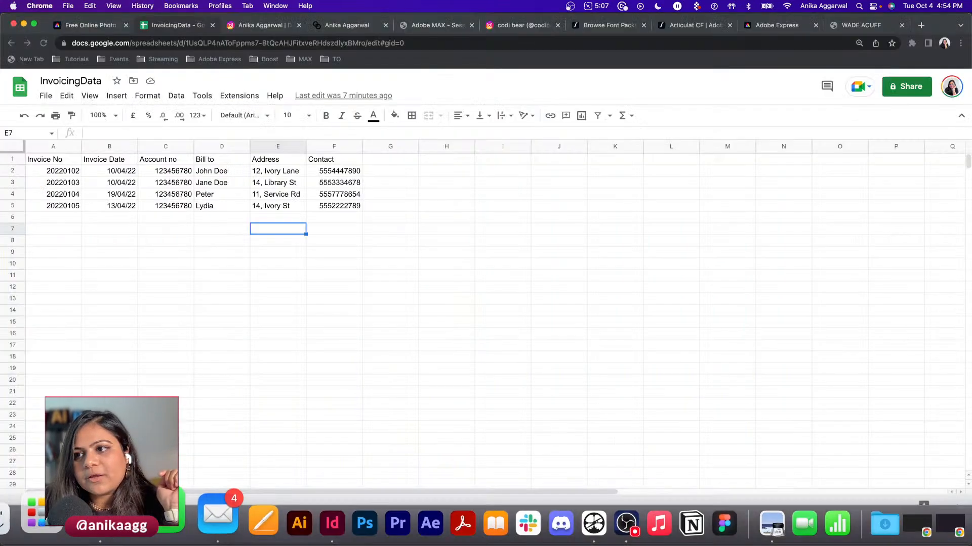
- Turn on Data Merge Preview, step forward to the last record and back one, then open BusinessCards_AL.indd
{"action": "key", "text": "super+Tab"}
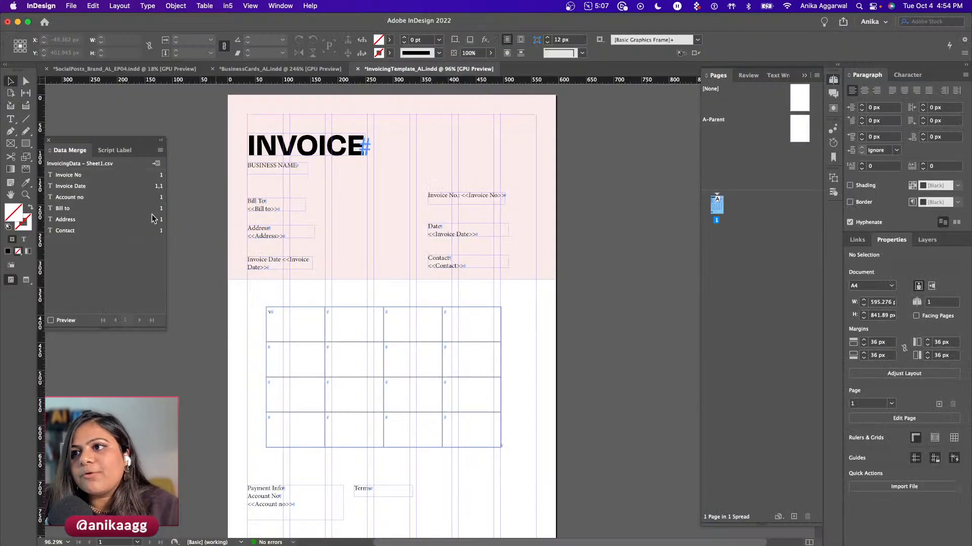
{"action": "left_click", "coordinate": [65, 322]}
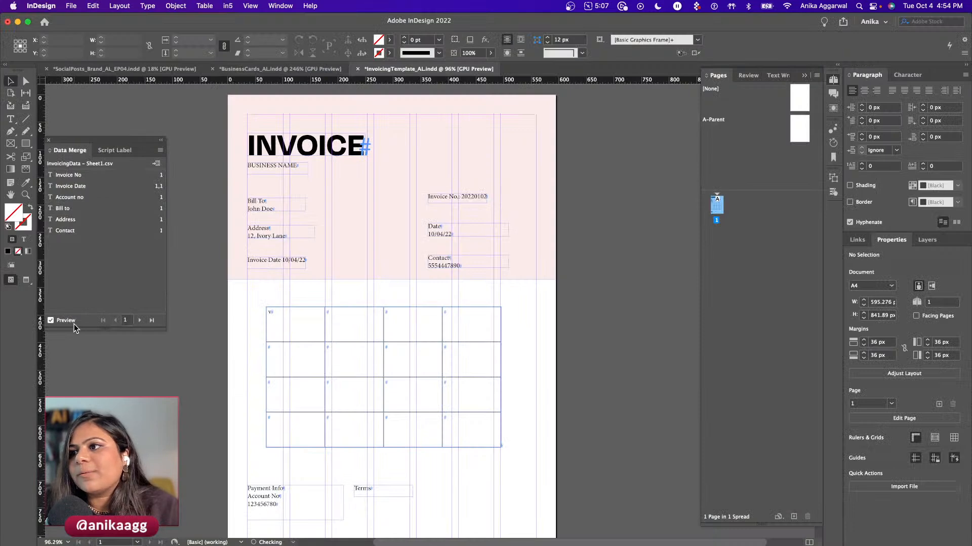
{"action": "left_click", "coordinate": [140, 320]}
{"action": "left_click", "coordinate": [139, 320]}
{"action": "left_click", "coordinate": [140, 320]}
{"action": "left_click", "coordinate": [140, 320]}
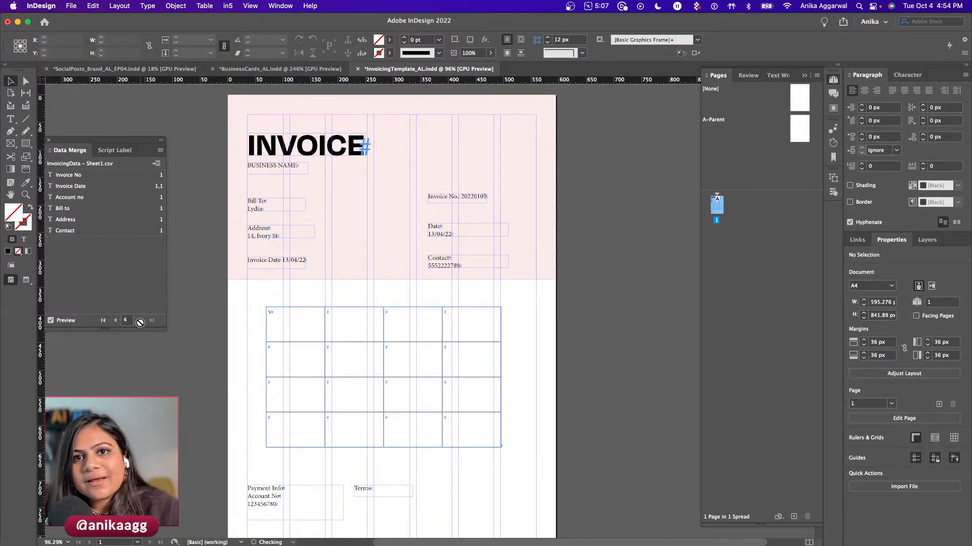
{"action": "left_click", "coordinate": [115, 320]}
{"action": "left_click", "coordinate": [115, 320]}
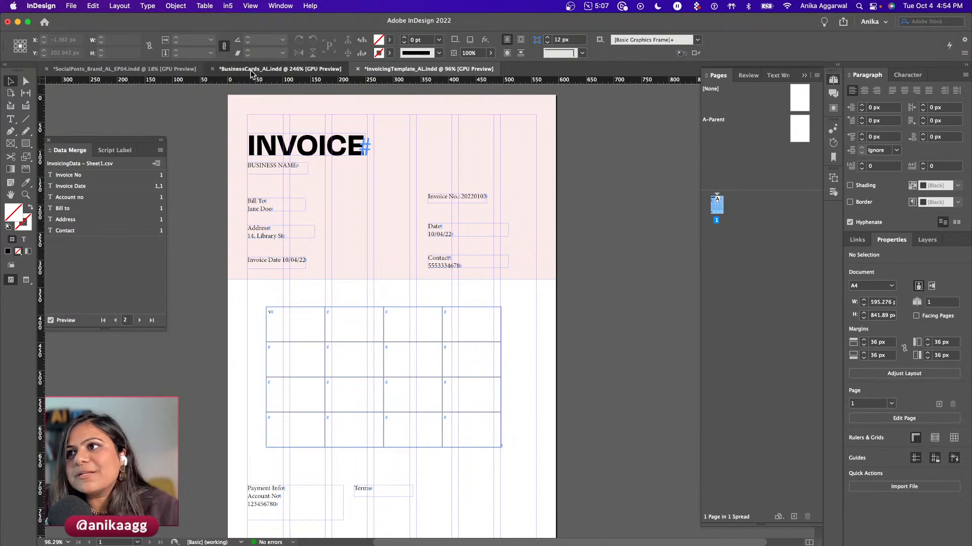
{"action": "left_click", "coordinate": [279, 68]}
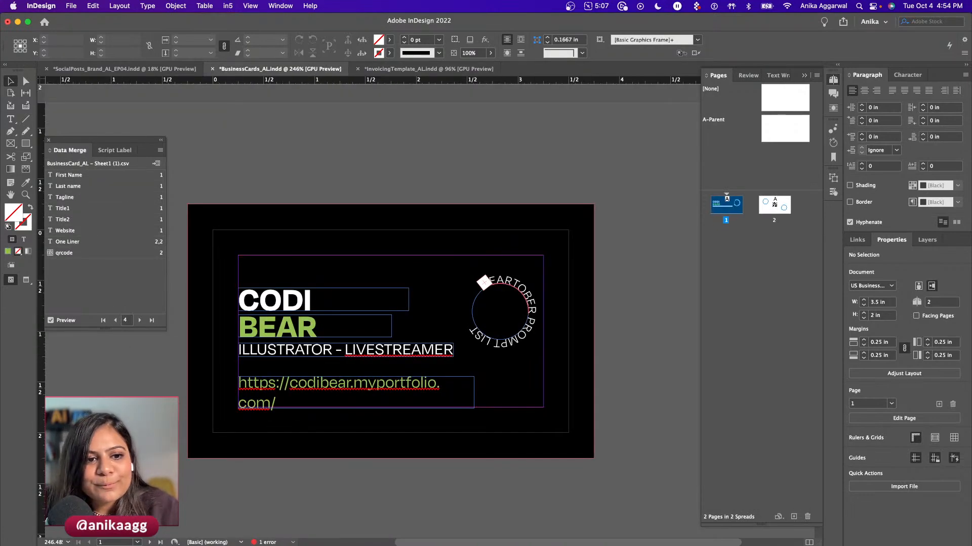